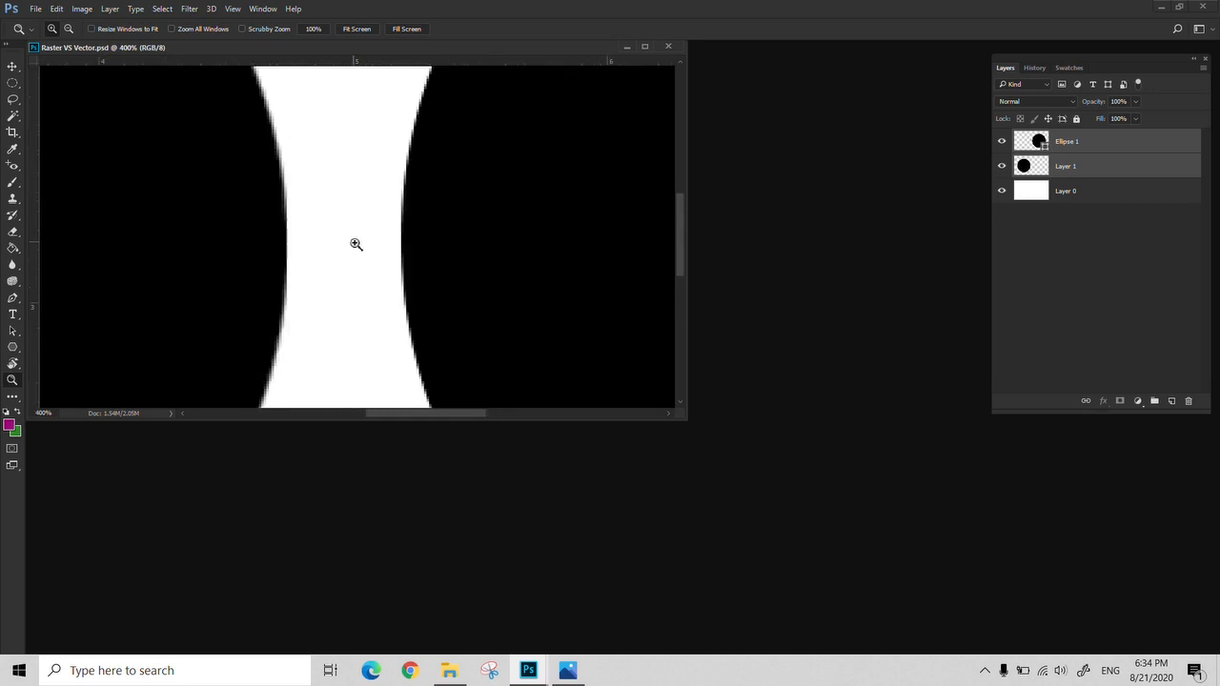
# Examine the facing edges of the two black circles at up to 500% zoom, returning the view to 100%
pyautogui.click(354, 242)
pyautogui.click(346, 172)
pyautogui.press('space')
pyautogui.moveTo(318, 197); pyautogui.dragTo(324, 231)
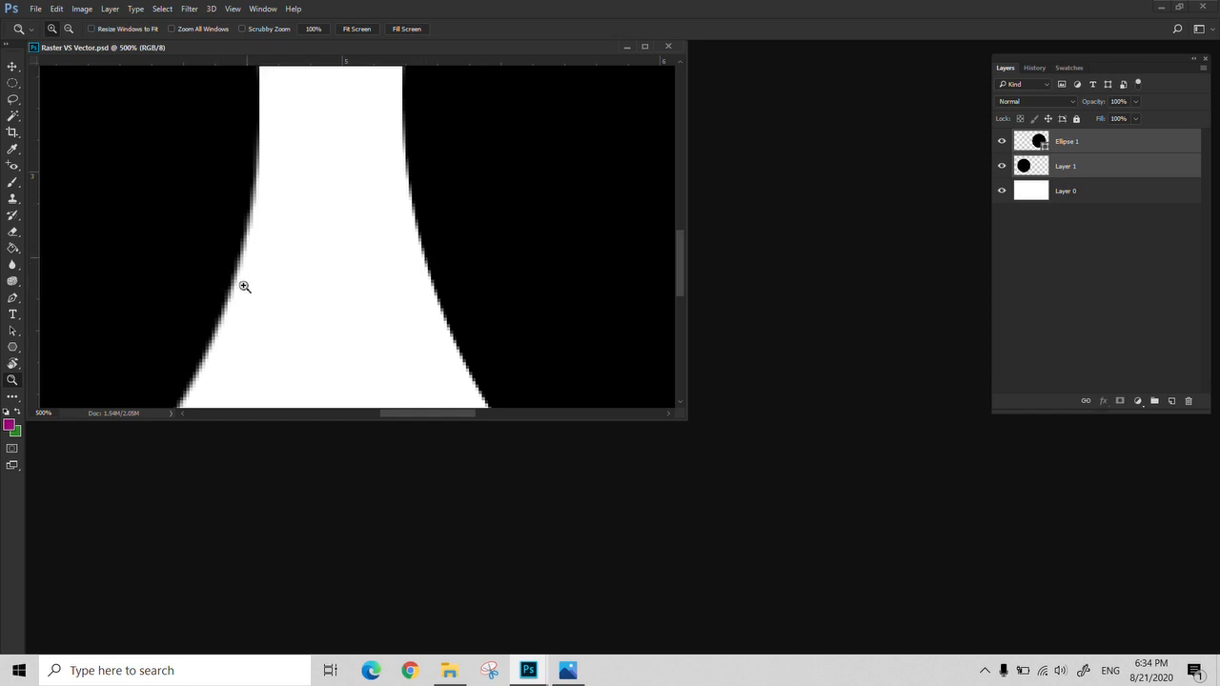
pyautogui.rightClick(367, 245)
pyautogui.click(447, 251)
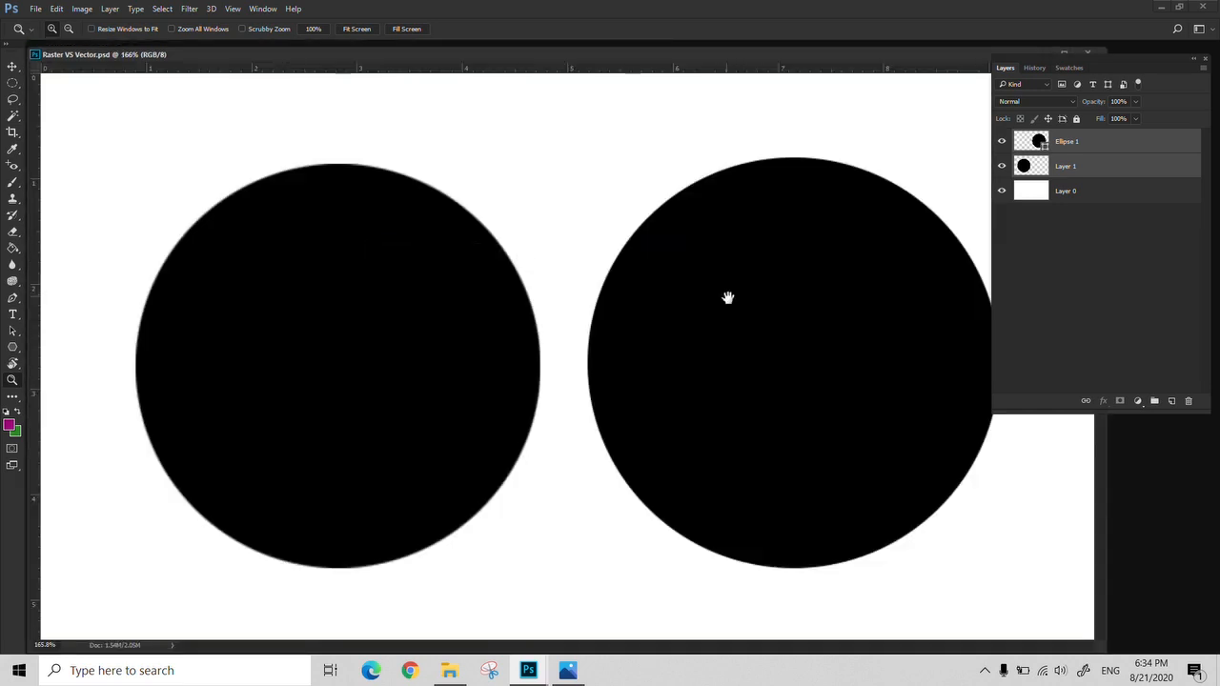
pyautogui.keyDown('alt'); pyautogui.click(689, 310); pyautogui.keyUp('alt')
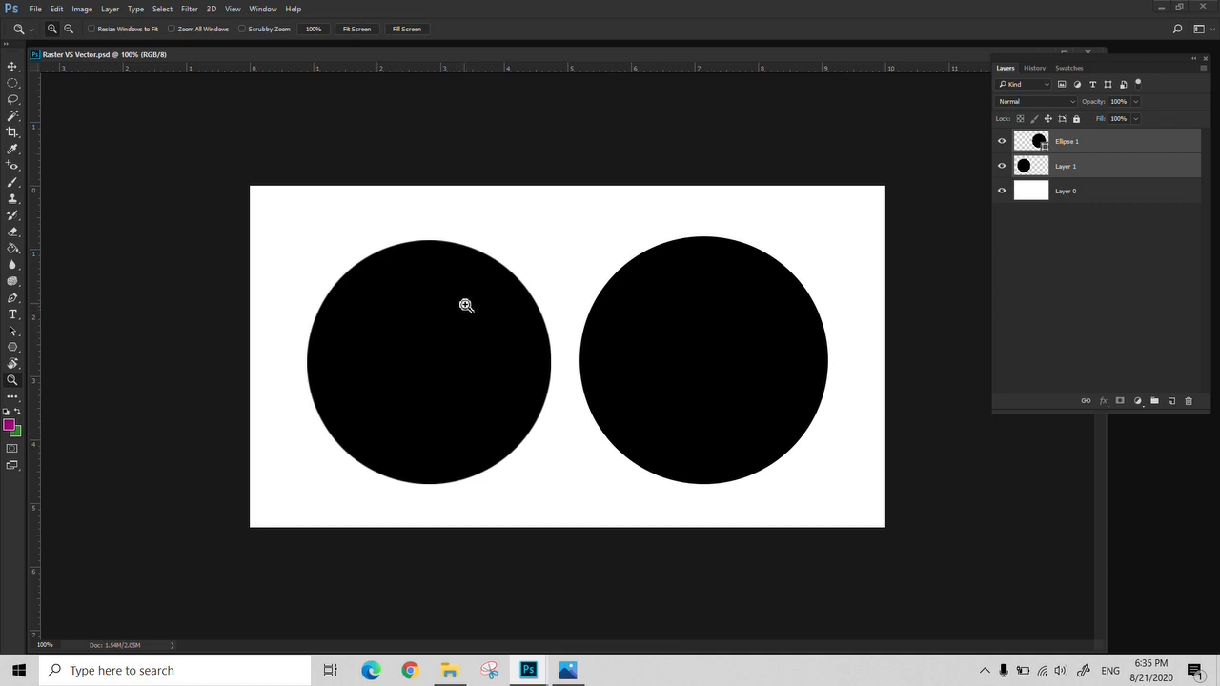
# Hide the rulers and scale both black circles down together to about 28% with Free Transform
pyautogui.hotkey('ctrl', 'r')
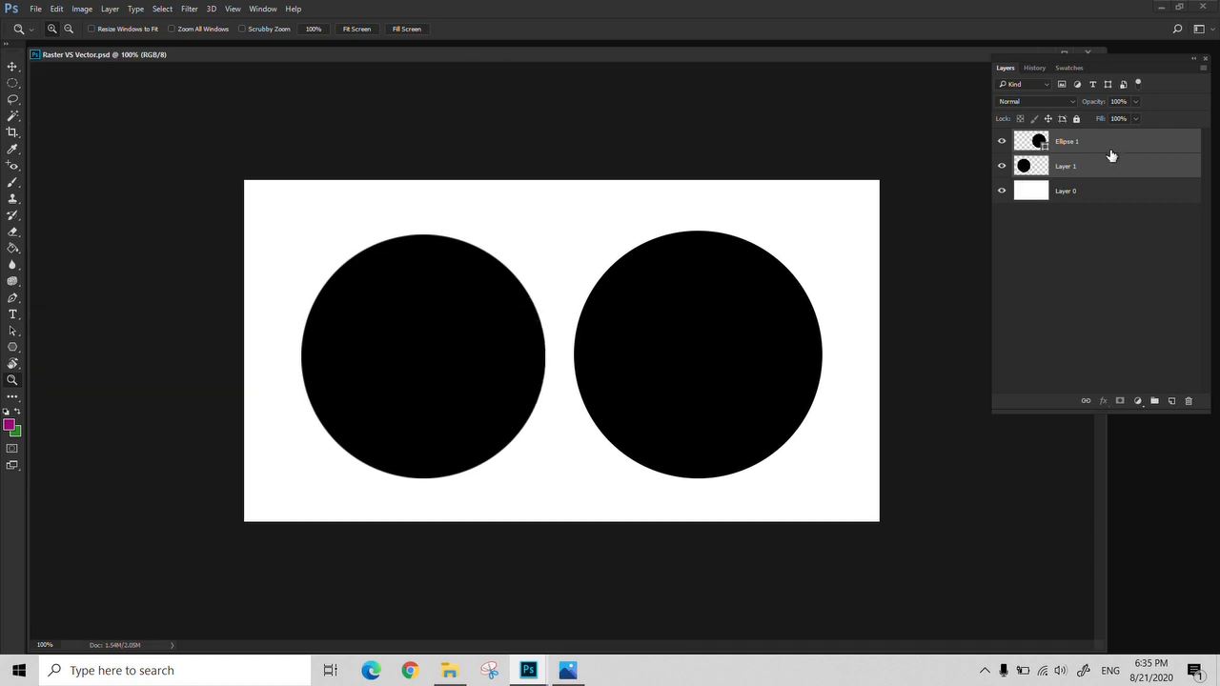
pyautogui.hotkey('ctrl', 't')
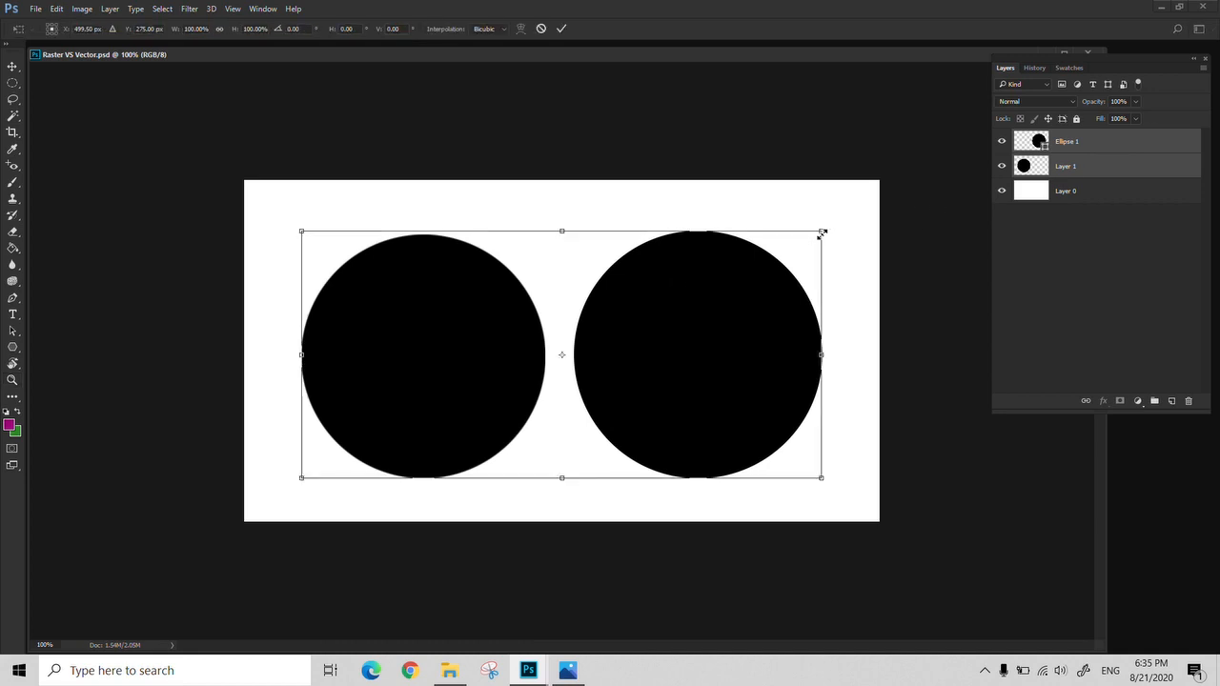
pyautogui.moveTo(821, 233); pyautogui.dragTo(485, 452)
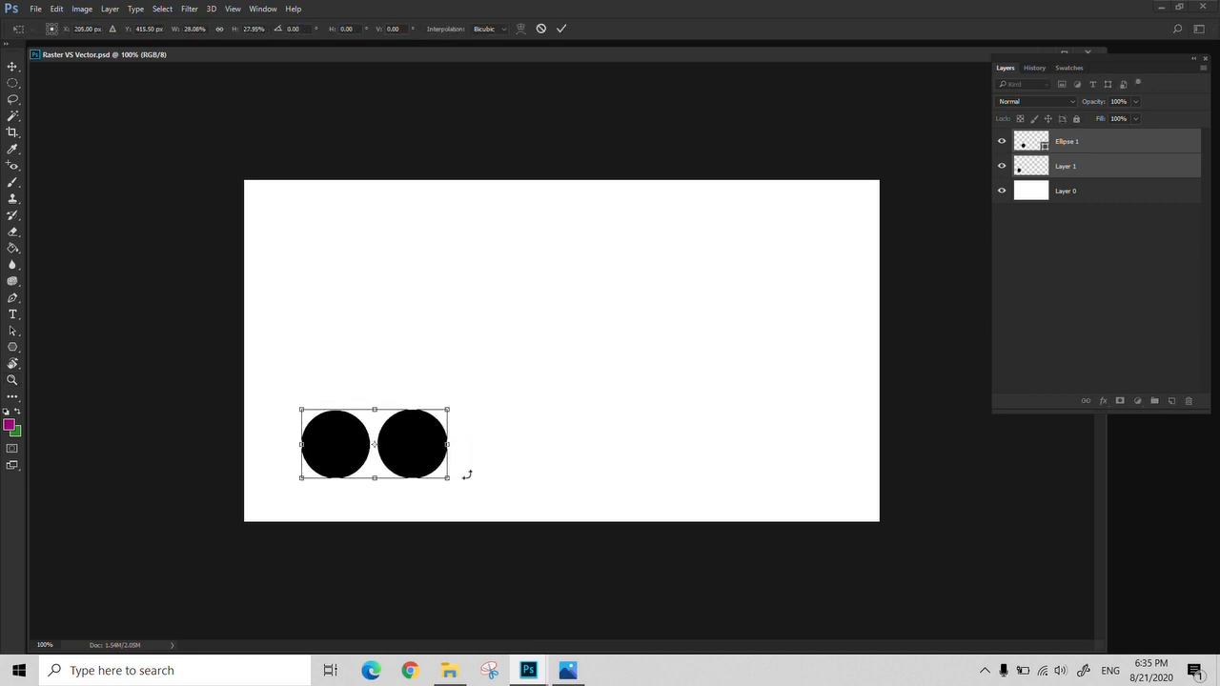
pyautogui.press('Return')
# Inspect the shrunken circles up close and enlarge both together with Free Transform until they span most of the canvas
pyautogui.press('z')
pyautogui.click(374, 461)
pyautogui.click(369, 461)
pyautogui.click(161, 492)
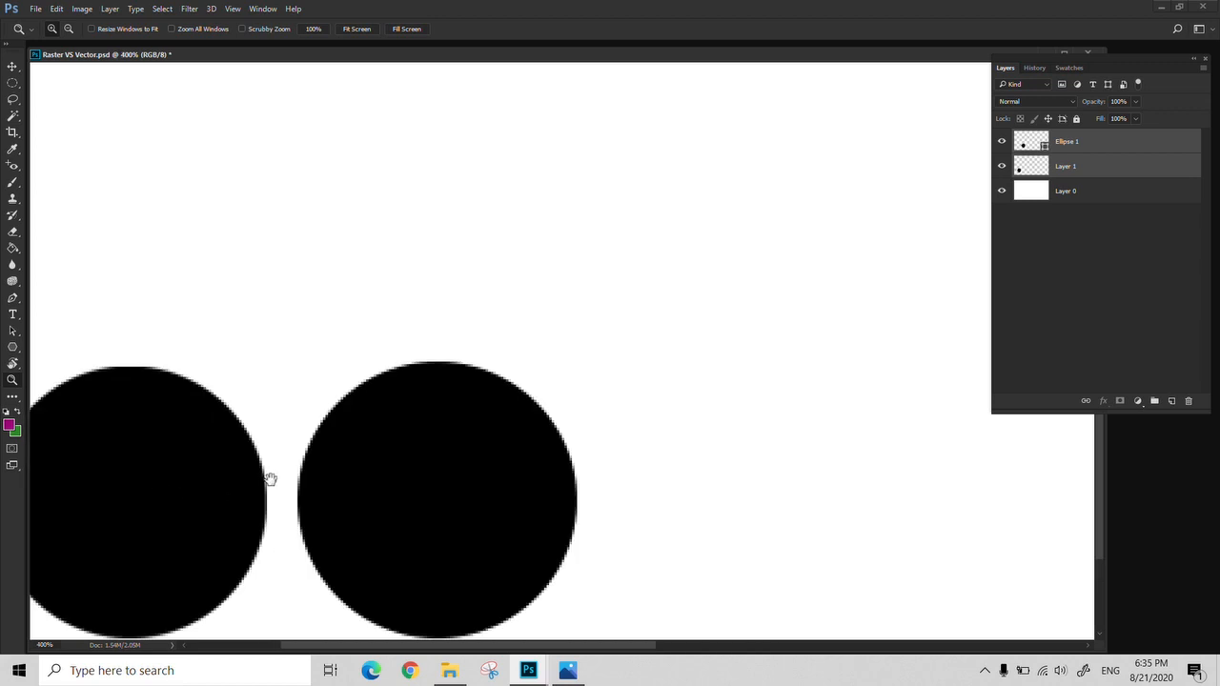
pyautogui.rightClick(387, 458)
pyautogui.click(410, 464)
pyautogui.hotkey('ctrl', 't')
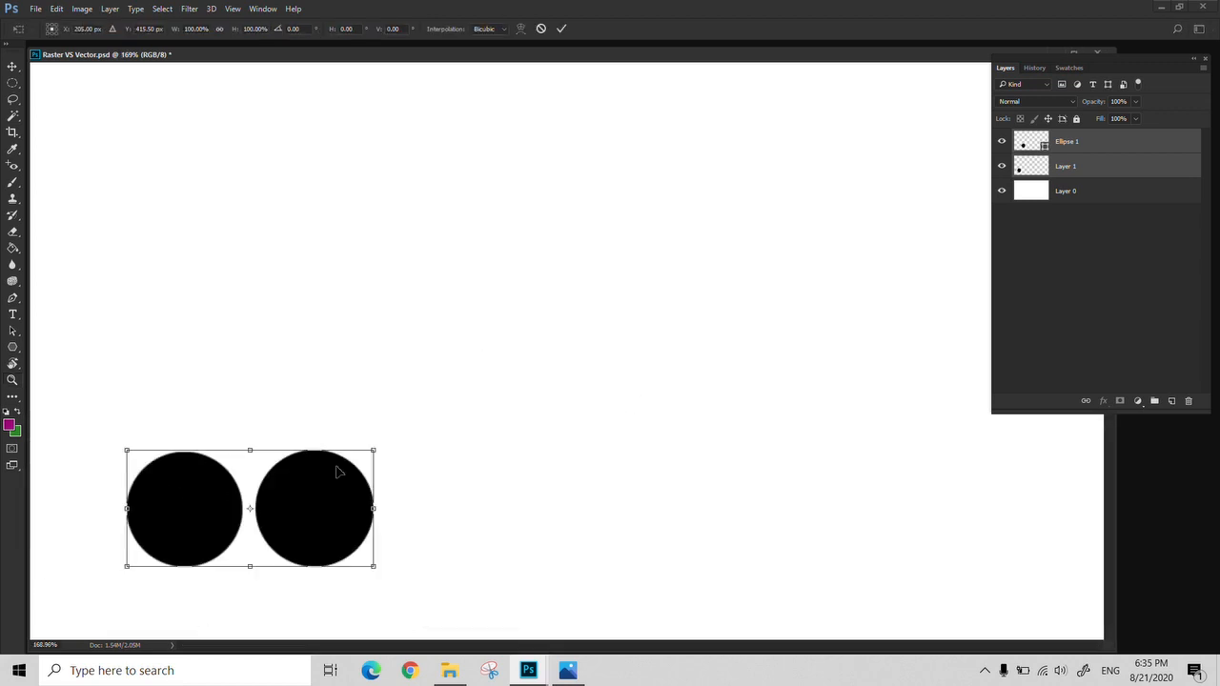
pyautogui.moveTo(375, 451); pyautogui.dragTo(918, 191)
pyautogui.press('Return')
# Examine the edges of the enlarged circles at 300% zoom, comparing the raster circle with the vector ellipse
pyautogui.press('z')
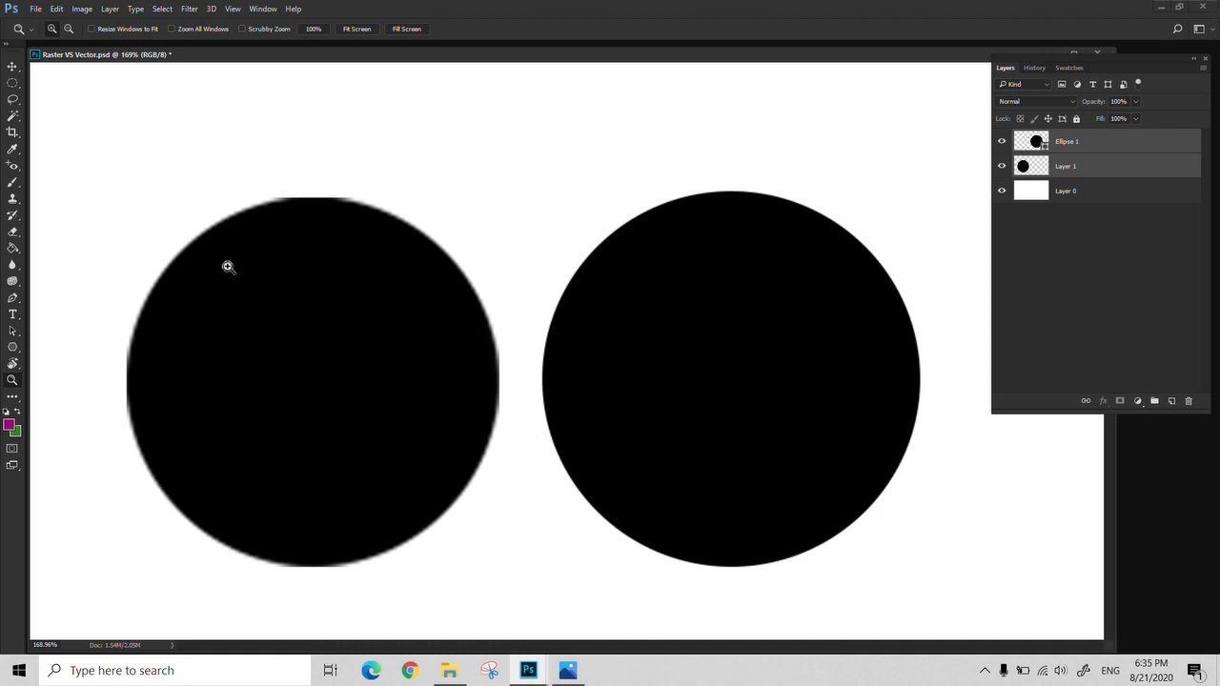
pyautogui.click(467, 481)
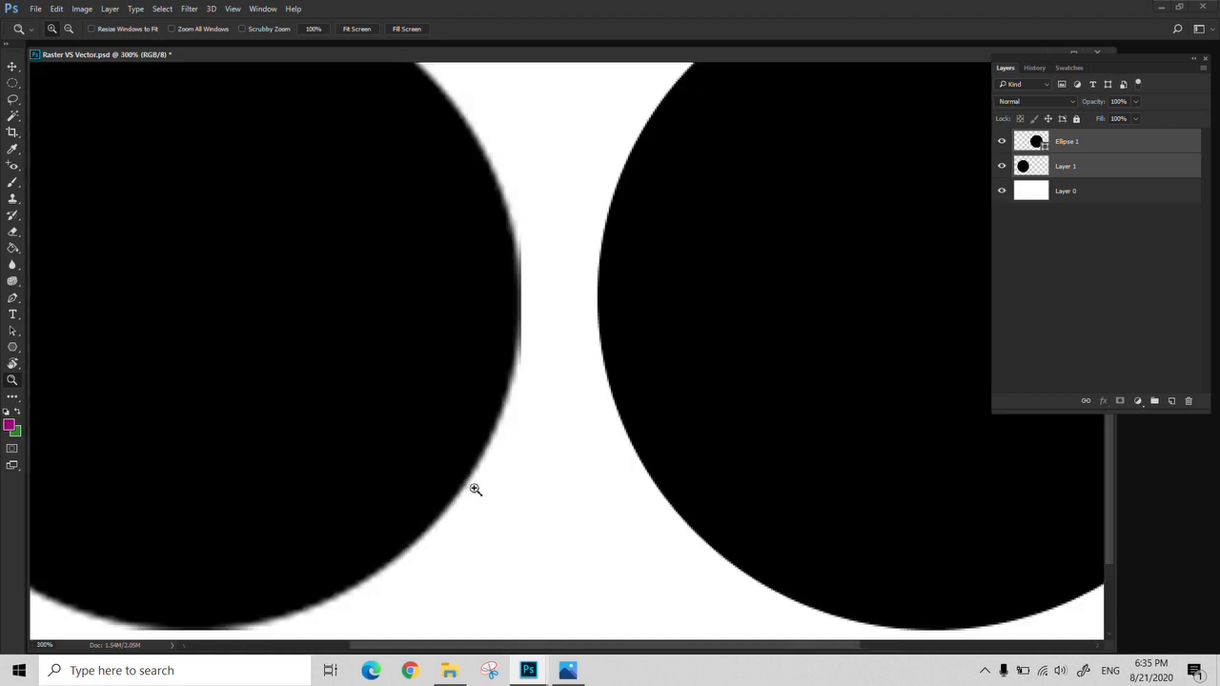
pyautogui.moveTo(634, 429); pyautogui.dragTo(397, 417)
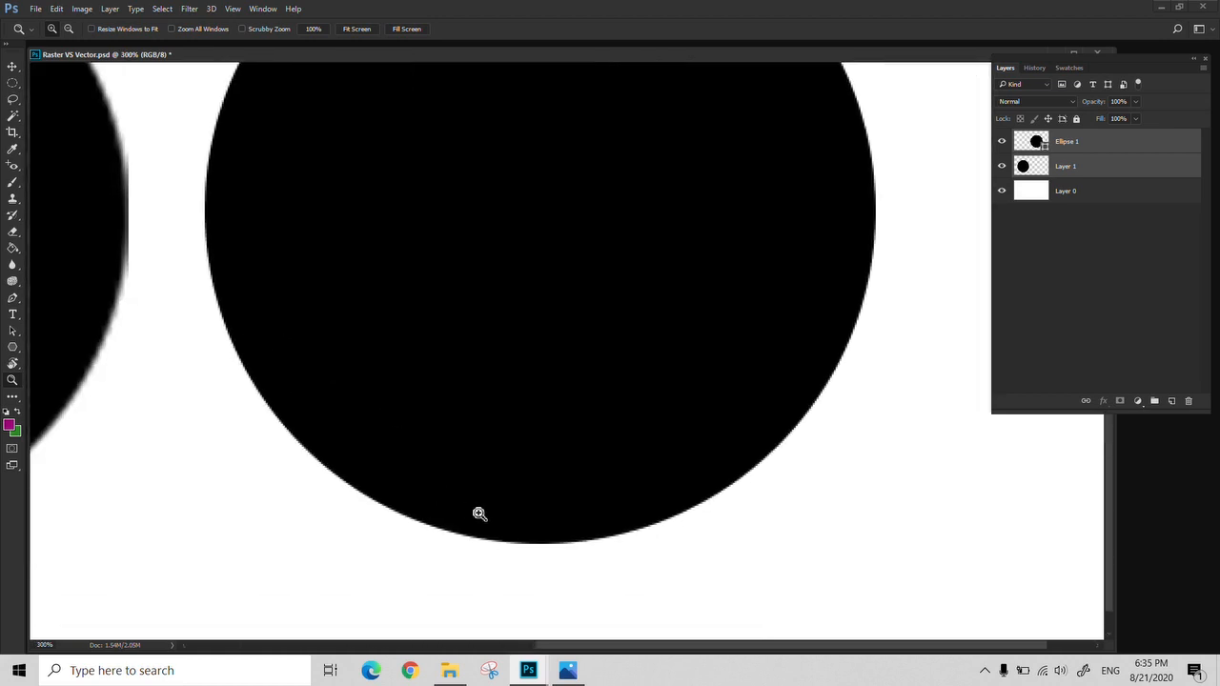
pyautogui.moveTo(479, 477); pyautogui.dragTo(697, 566)
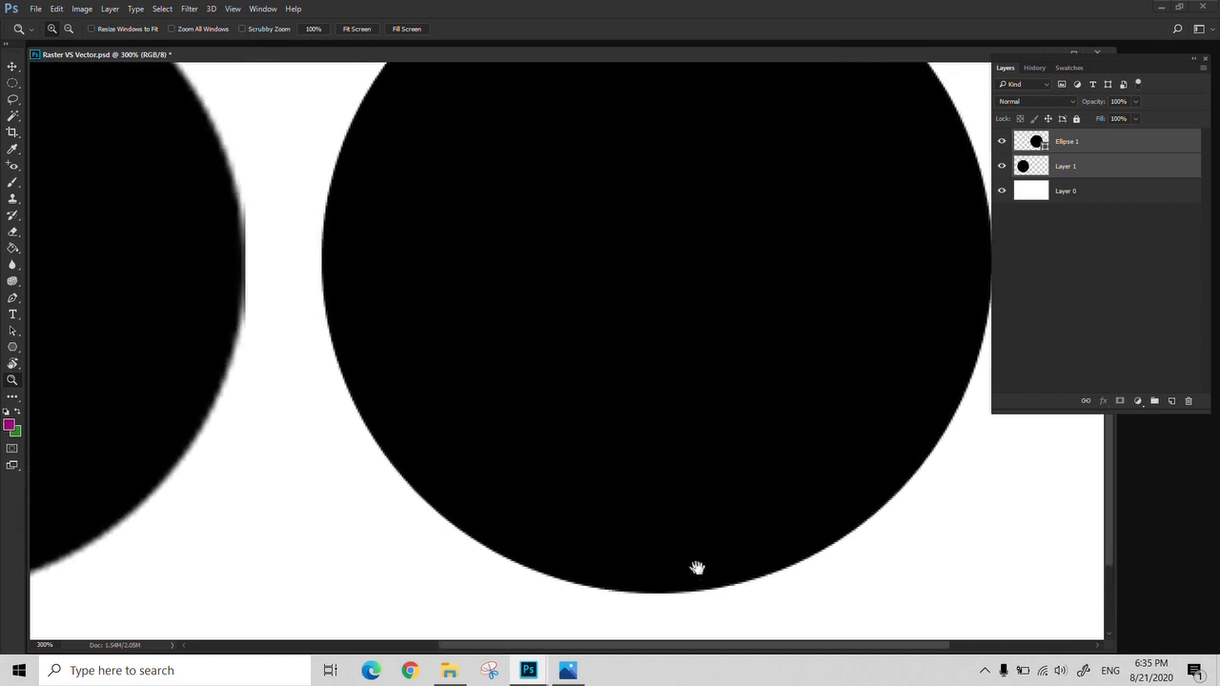
pyautogui.keyDown('alt'); pyautogui.click(392, 381); pyautogui.keyUp('alt')
pyautogui.keyDown('alt'); pyautogui.click(392, 381); pyautogui.keyUp('alt')
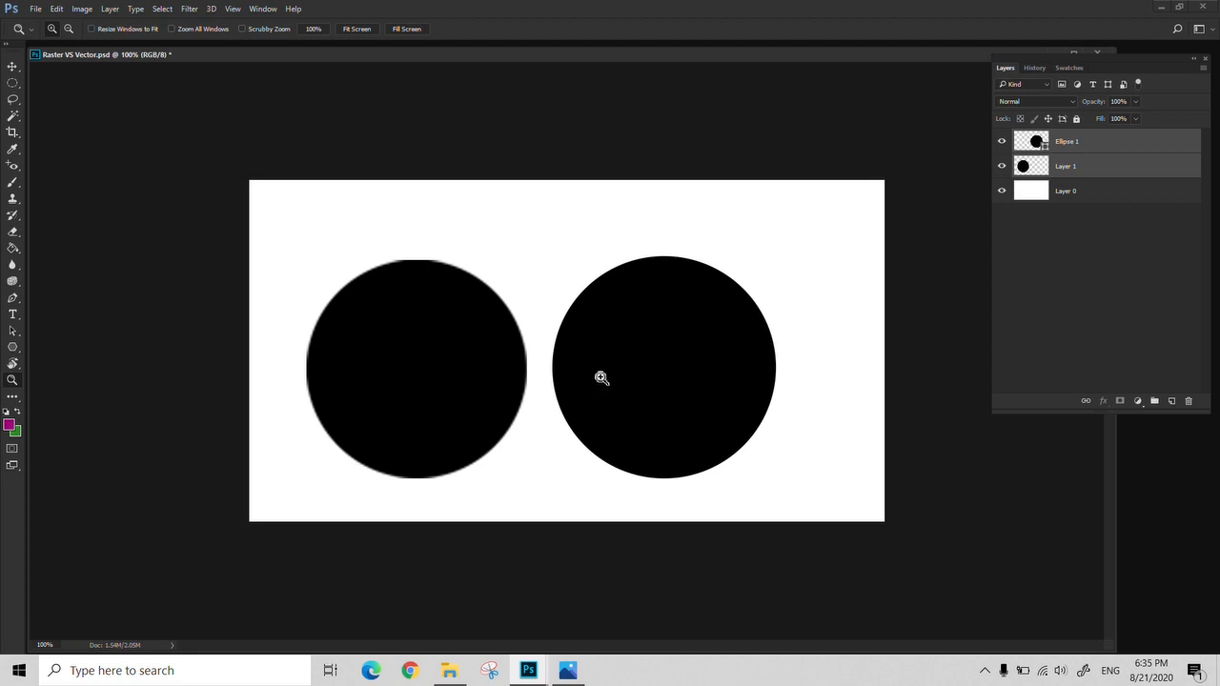
# Close Raster VS Vector.psd without saving the changes
pyautogui.moveTo(936, 56); pyautogui.dragTo(742, 106)
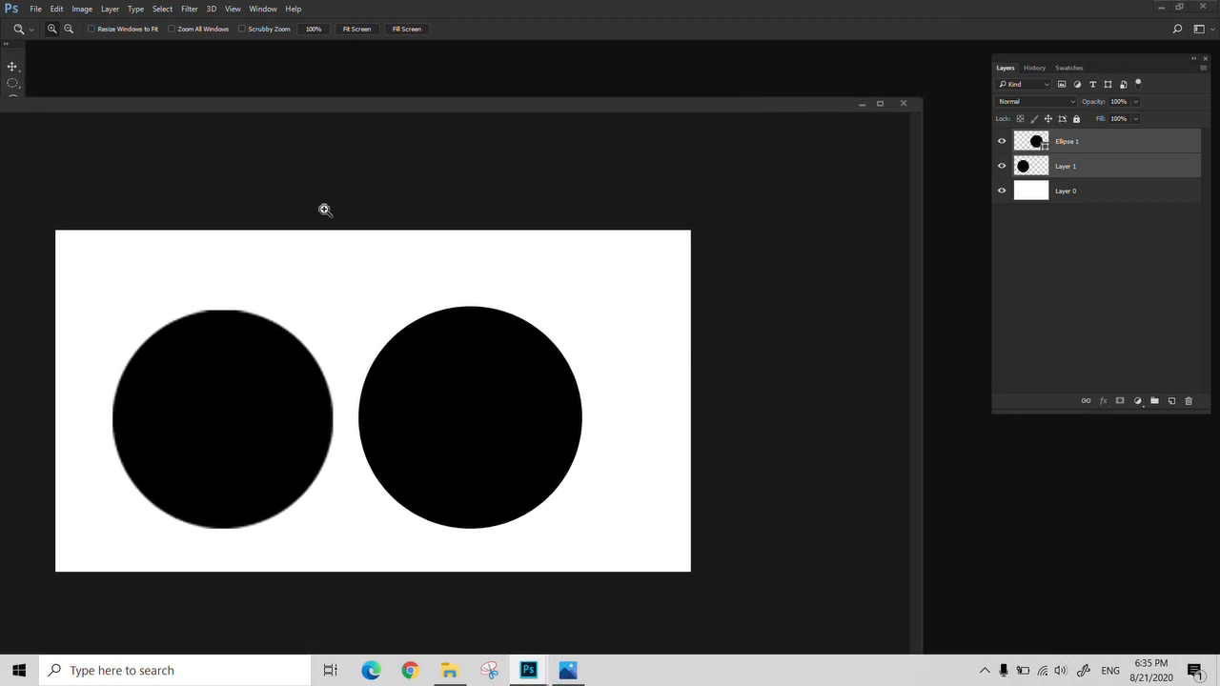
pyautogui.click(908, 105)
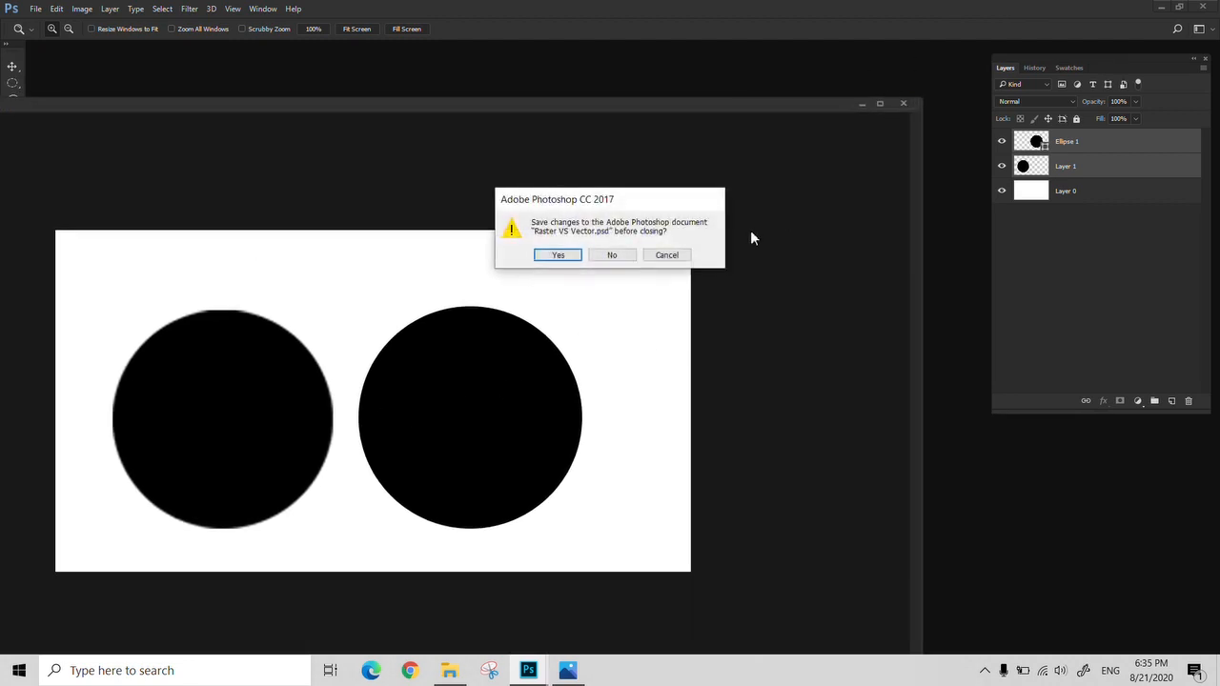
pyautogui.click(600, 260)
# Switch to File Explorer and open vector-raster.jpg from folder 006 in Photoshop
pyautogui.click(448, 664)
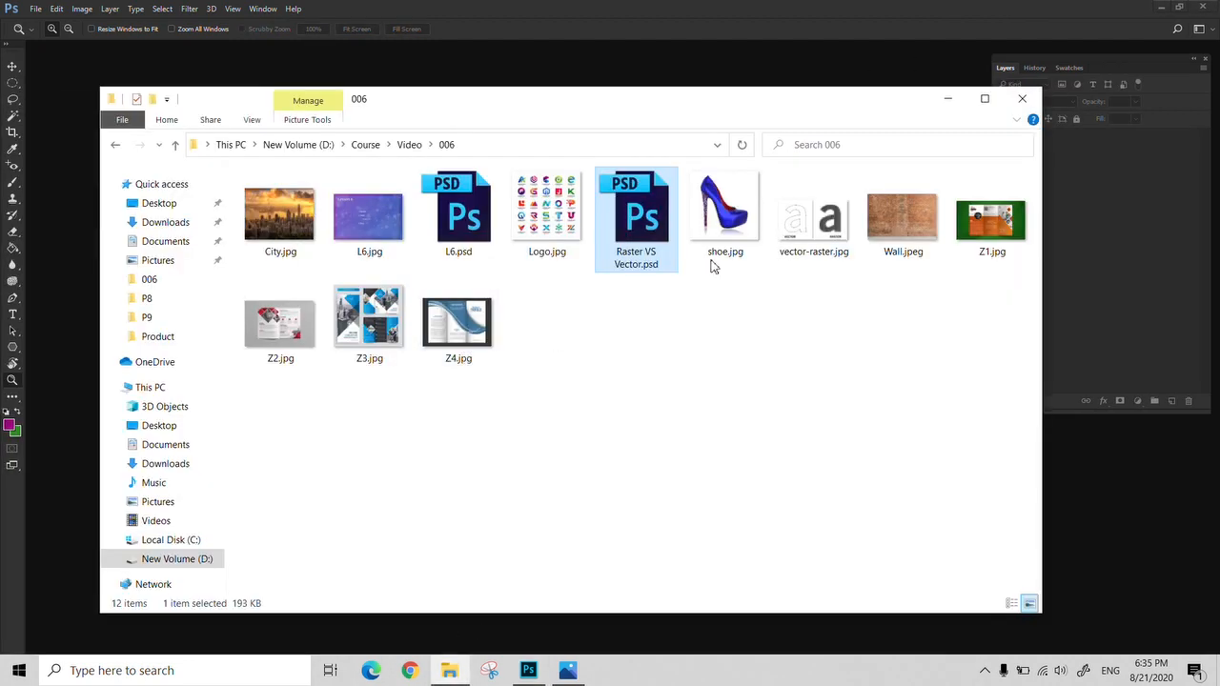
pyautogui.click(805, 225)
pyautogui.moveTo(805, 225); pyautogui.dragTo(1130, 481)
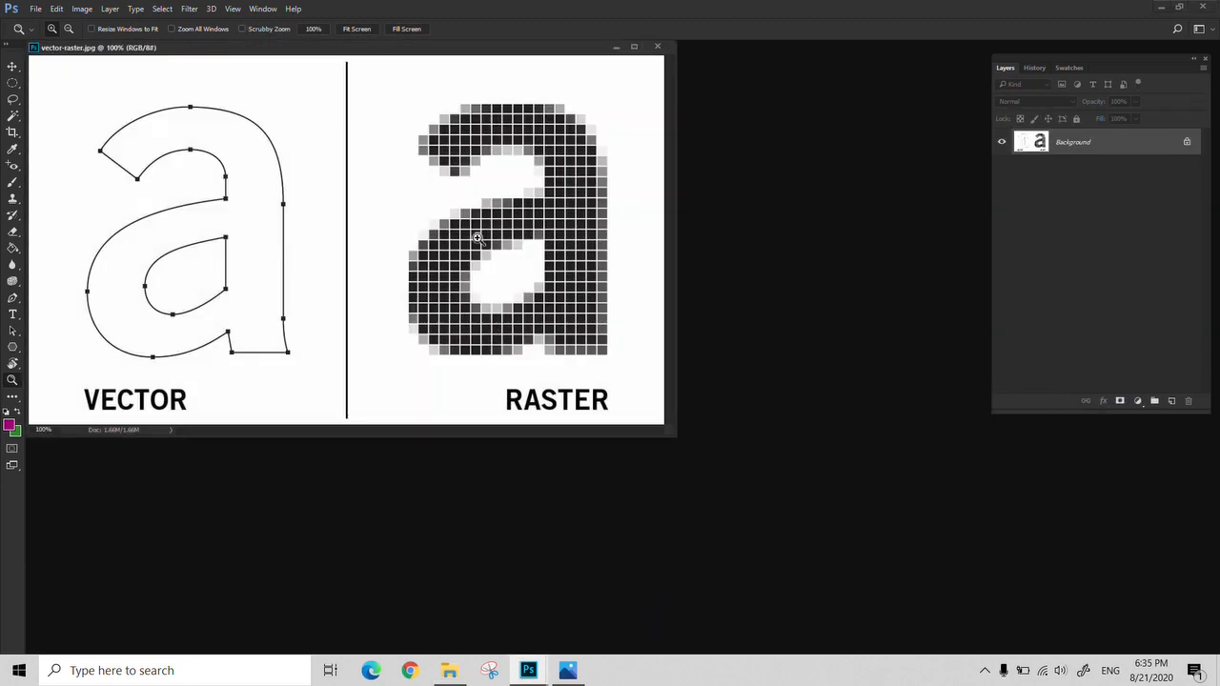
# Review the vector and raster versions of the letter side by side, and close vector-raster.jpg
pyautogui.moveTo(476, 53); pyautogui.dragTo(582, 123)
pyautogui.keyDown('alt'); pyautogui.click(534, 275); pyautogui.keyUp('alt')
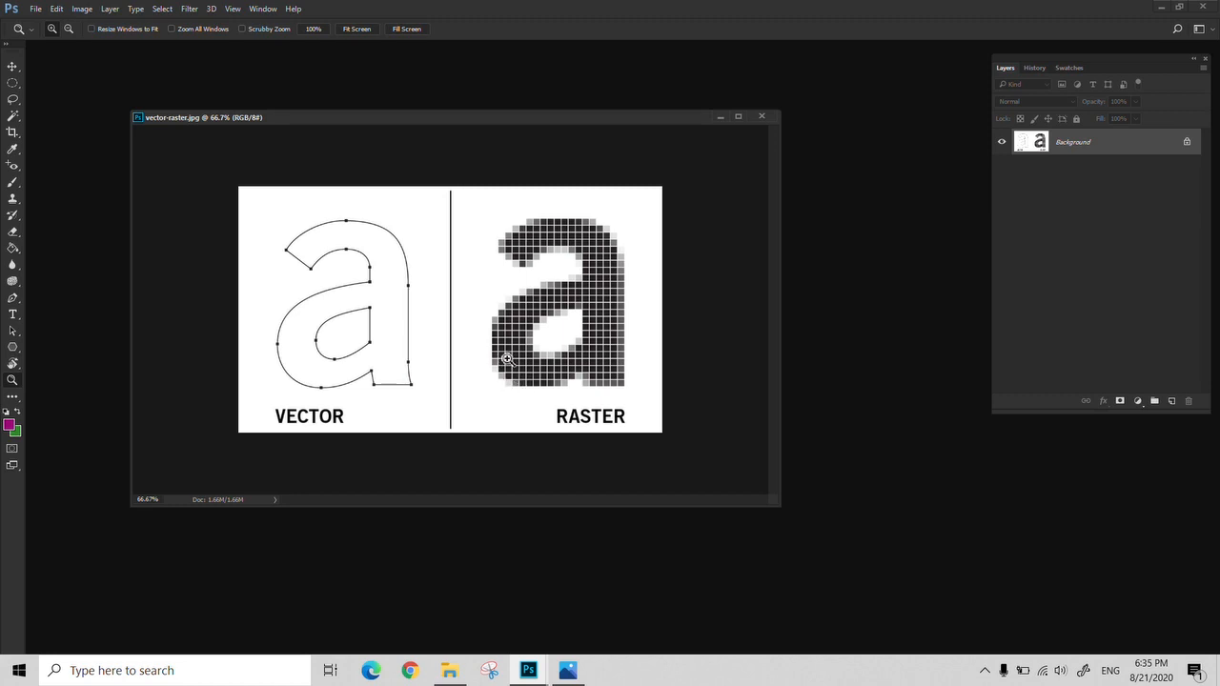
pyautogui.click(530, 383)
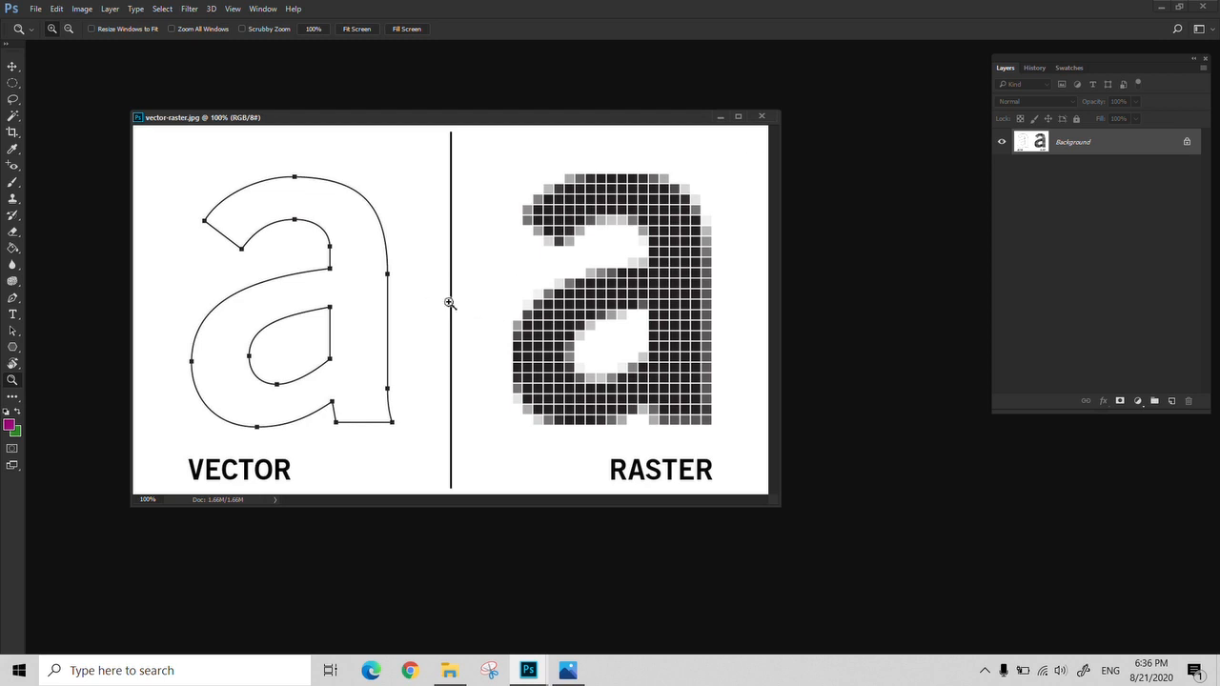
pyautogui.click(763, 116)
pyautogui.click(58, 9)
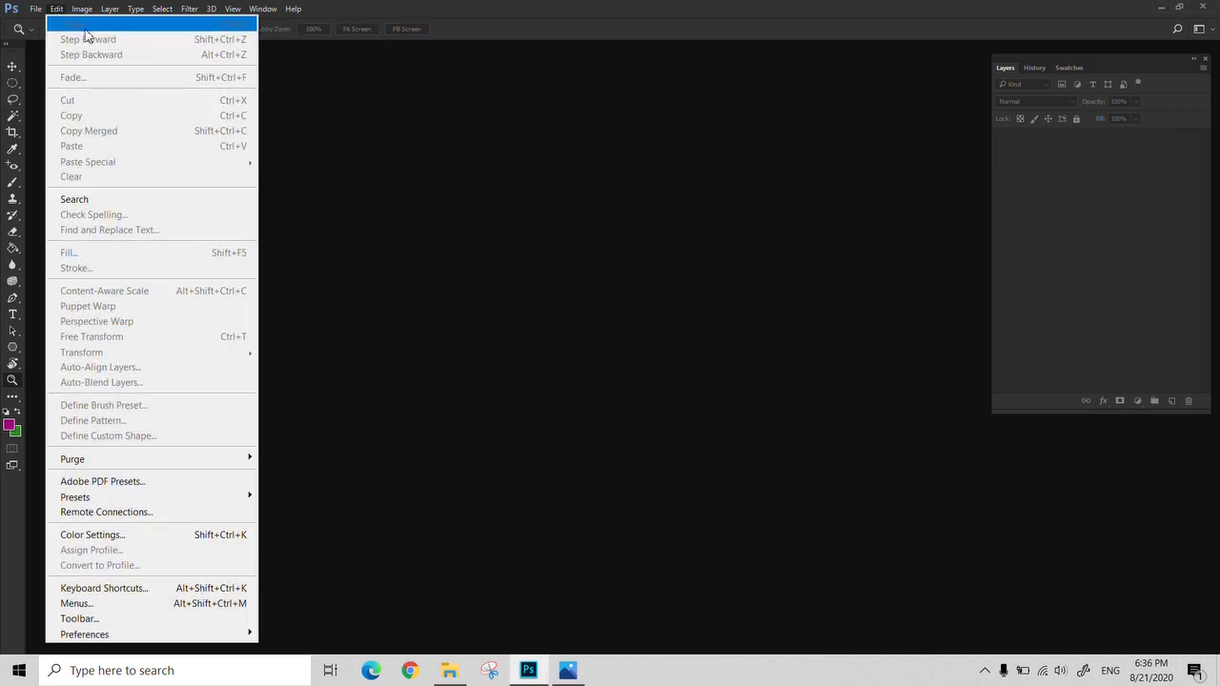
pyautogui.click(22, 78)
pyautogui.click(36, 9)
pyautogui.click(48, 38)
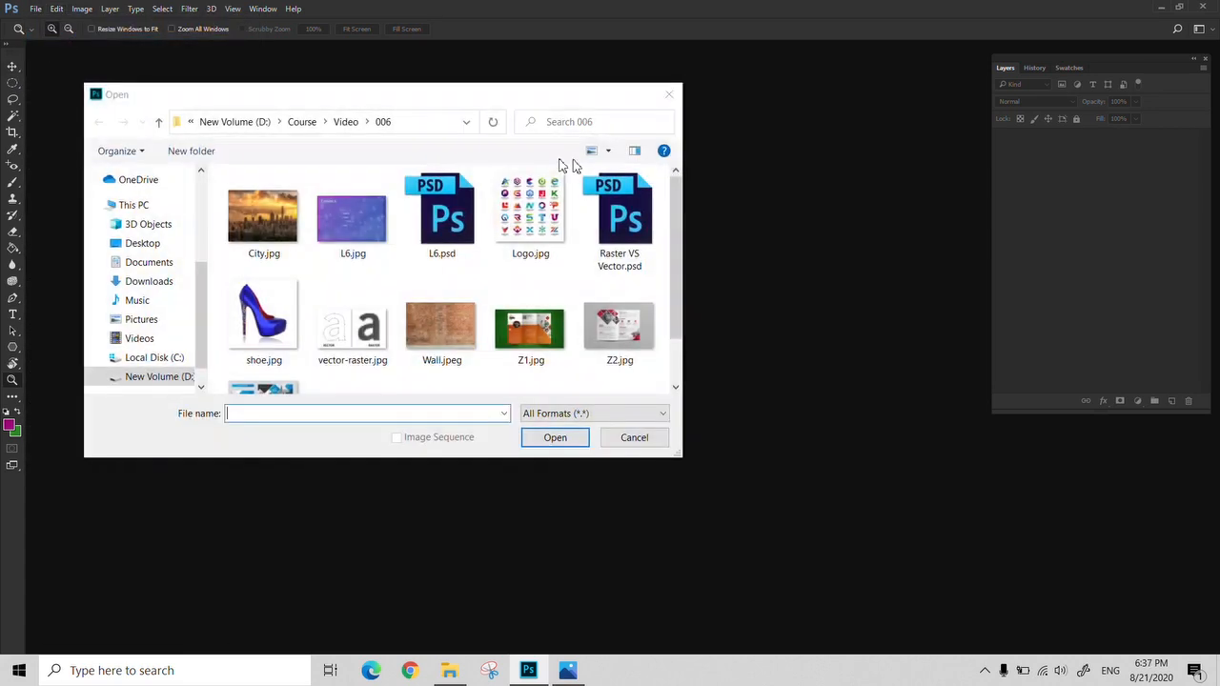
pyautogui.click(668, 95)
# Create a 10 × 10 cm RGB document at 100 pixels per centimeter and move its window clear of the toolbar
pyautogui.click(36, 9)
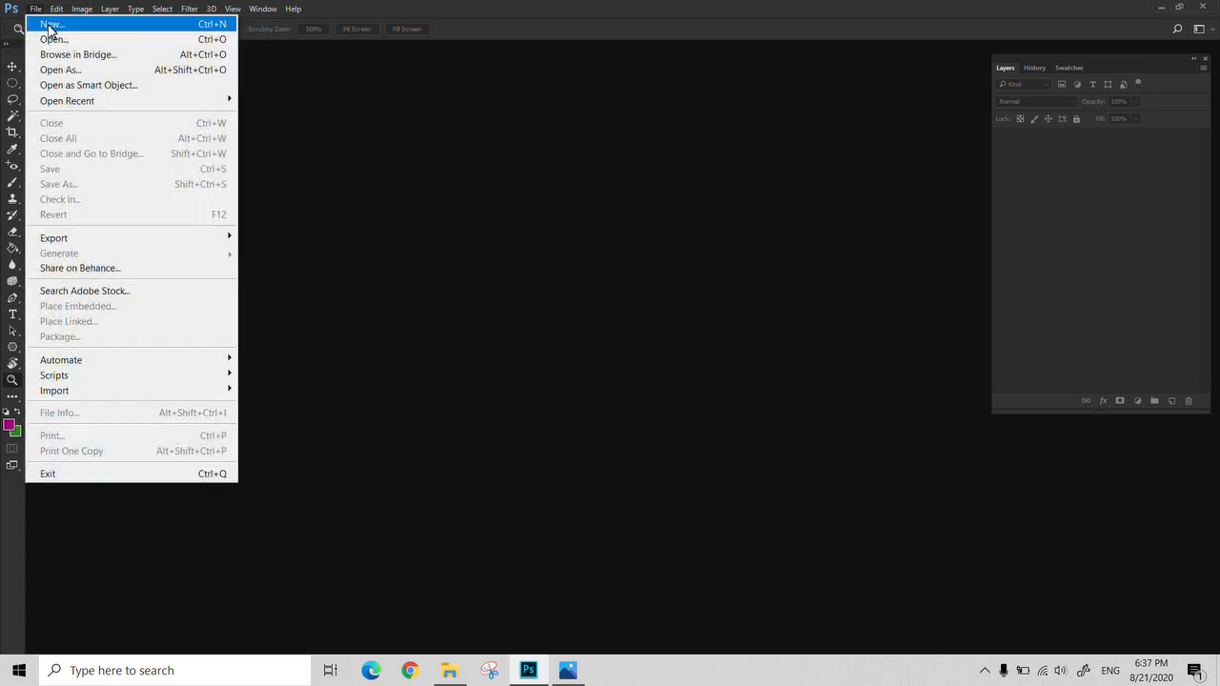
pyautogui.click(50, 24)
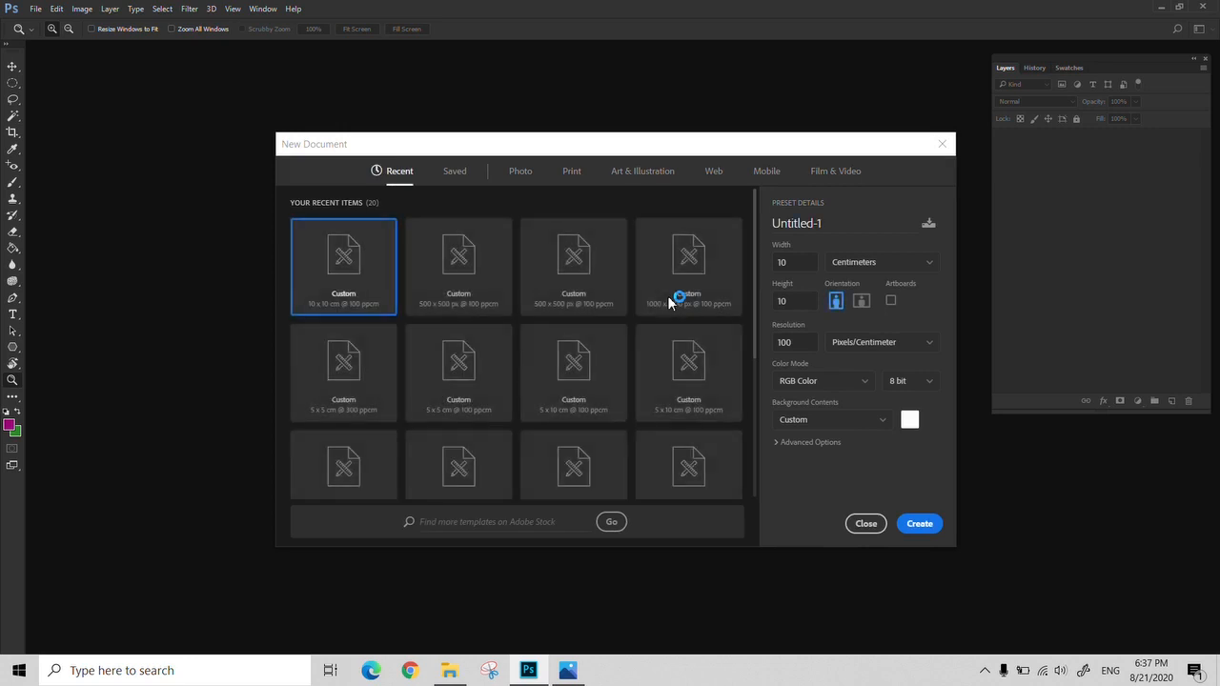
pyautogui.press('Return')
pyautogui.moveTo(232, 50); pyautogui.dragTo(400, 91)
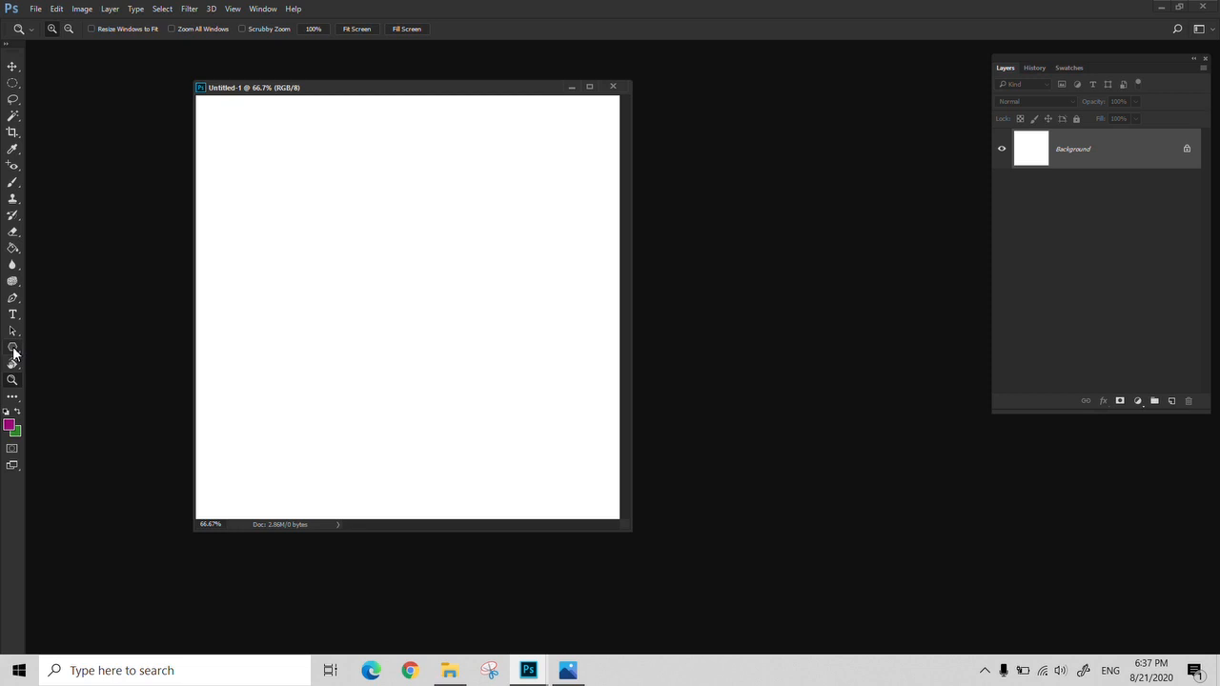
# Draw a green rectangle about 403 × 430 px on the canvas with the Rectangle Tool, and undo it
pyautogui.click(13, 349)
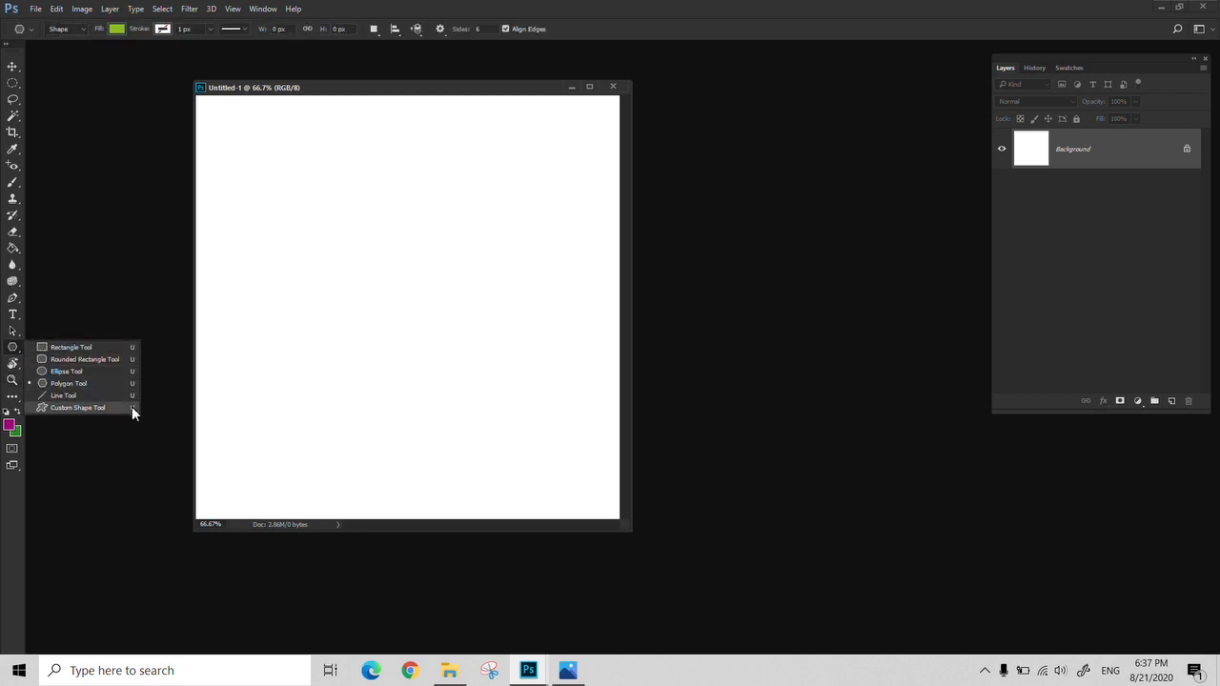
pyautogui.click(87, 350)
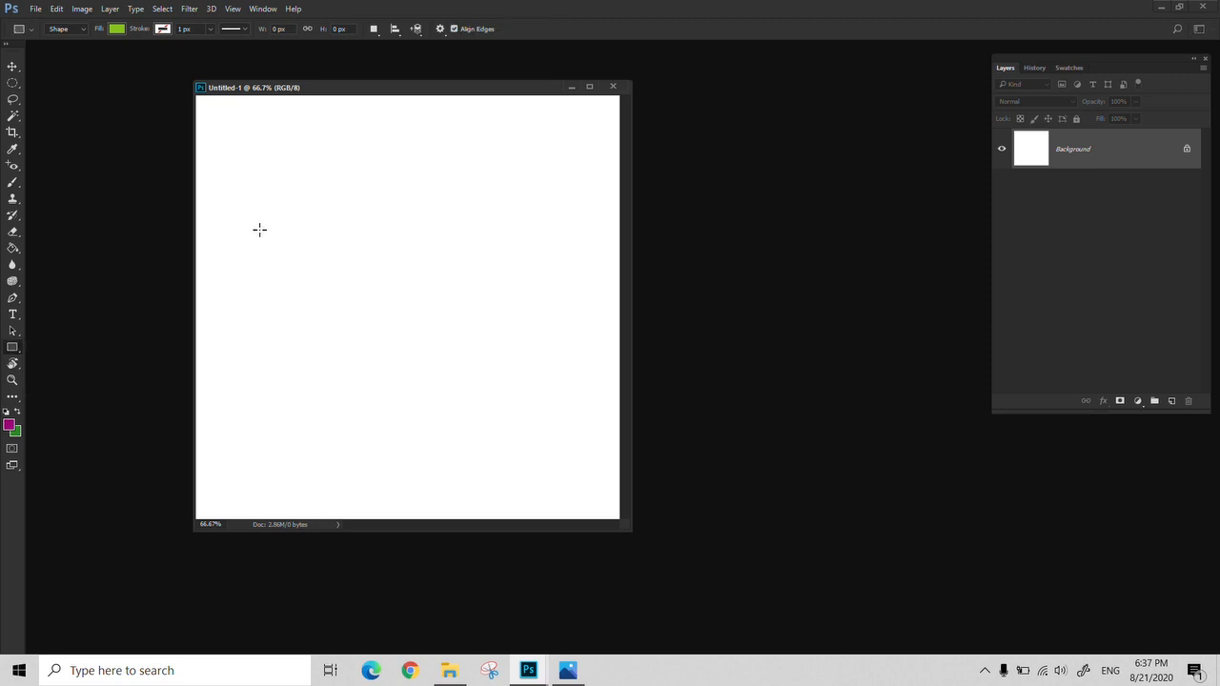
pyautogui.moveTo(261, 199); pyautogui.dragTo(433, 381)
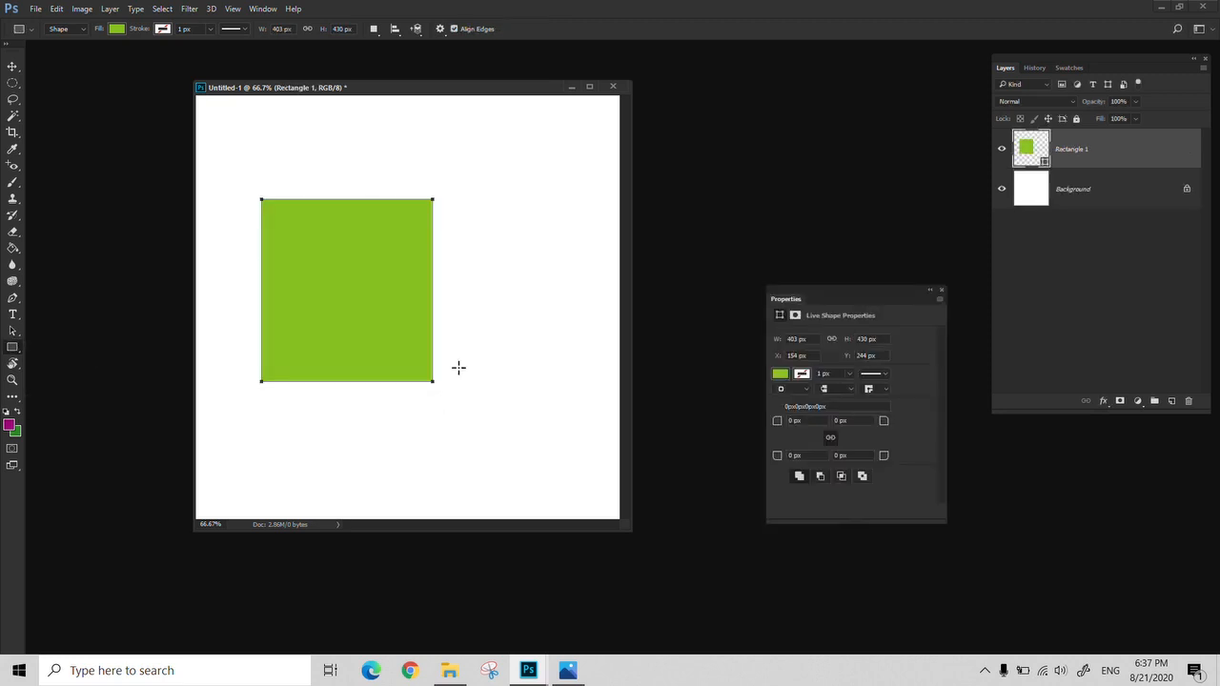
pyautogui.hotkey('ctrl', 'z')
# Draw a green rounded rectangle about 484 × 561 px with a 10 px corner radius, and undo it
pyautogui.rightClick(12, 348)
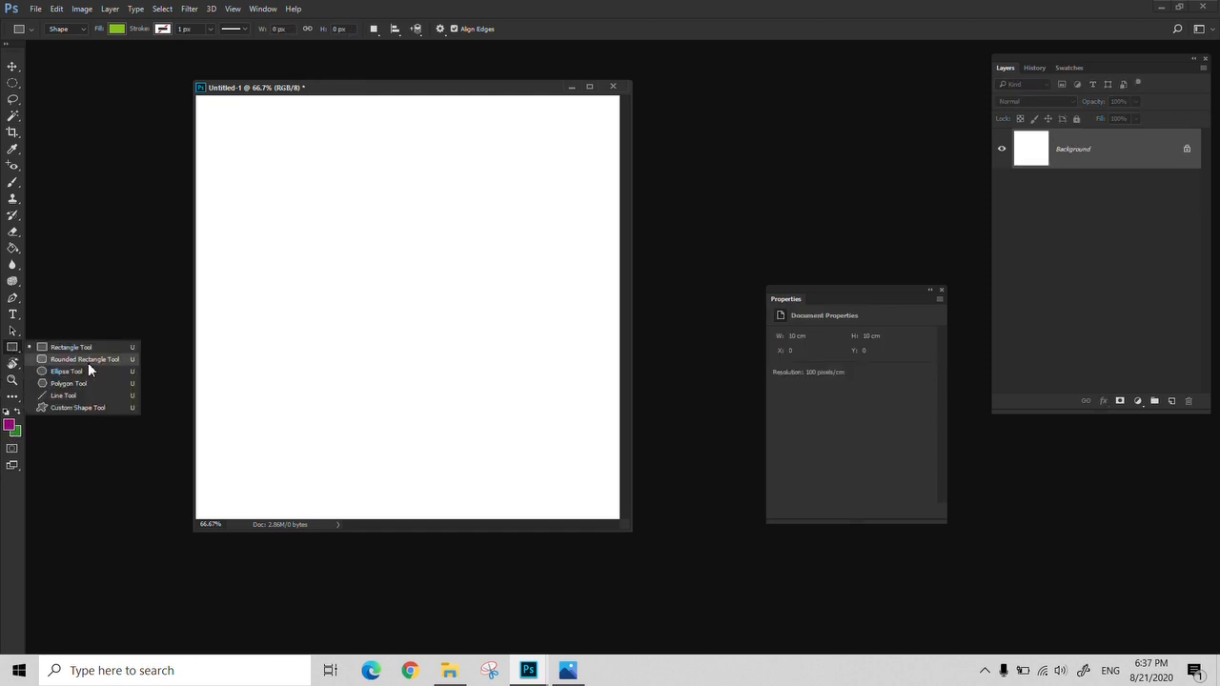
pyautogui.click(81, 358)
pyautogui.moveTo(300, 197); pyautogui.dragTo(501, 431)
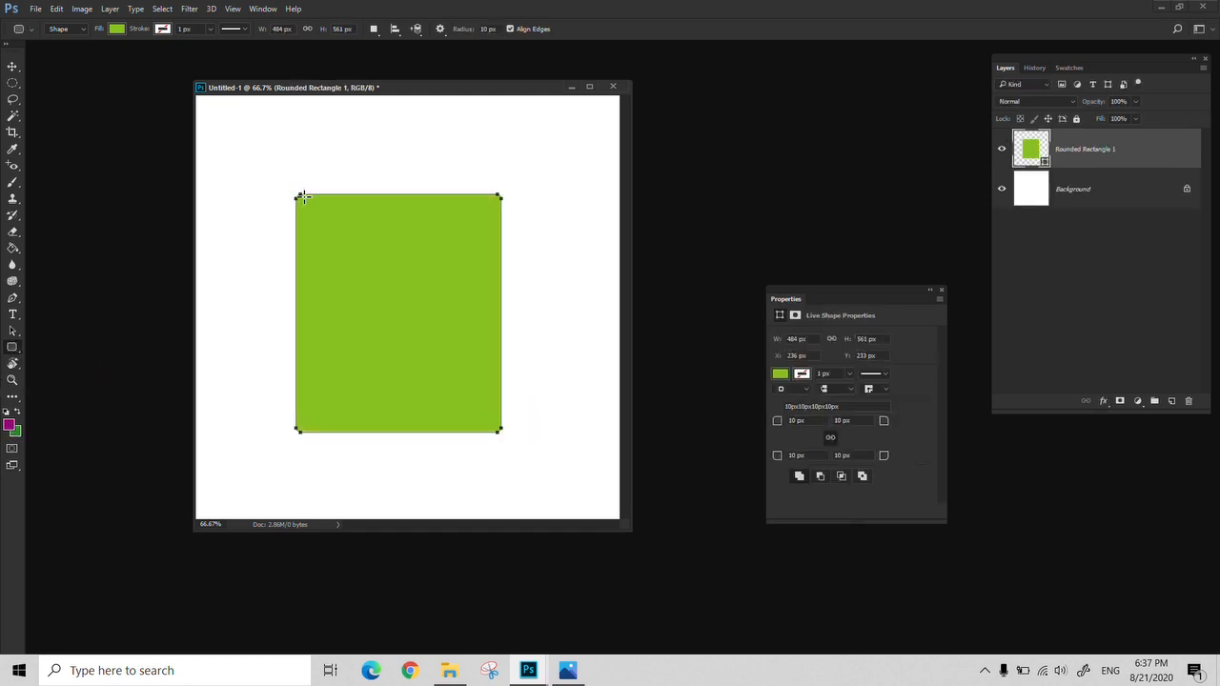
pyautogui.hotkey('ctrl', 'z')
# Draw the curled heart ornament about 491 × 430 px with the Custom Shape Tool, and undo it
pyautogui.rightClick(9, 349)
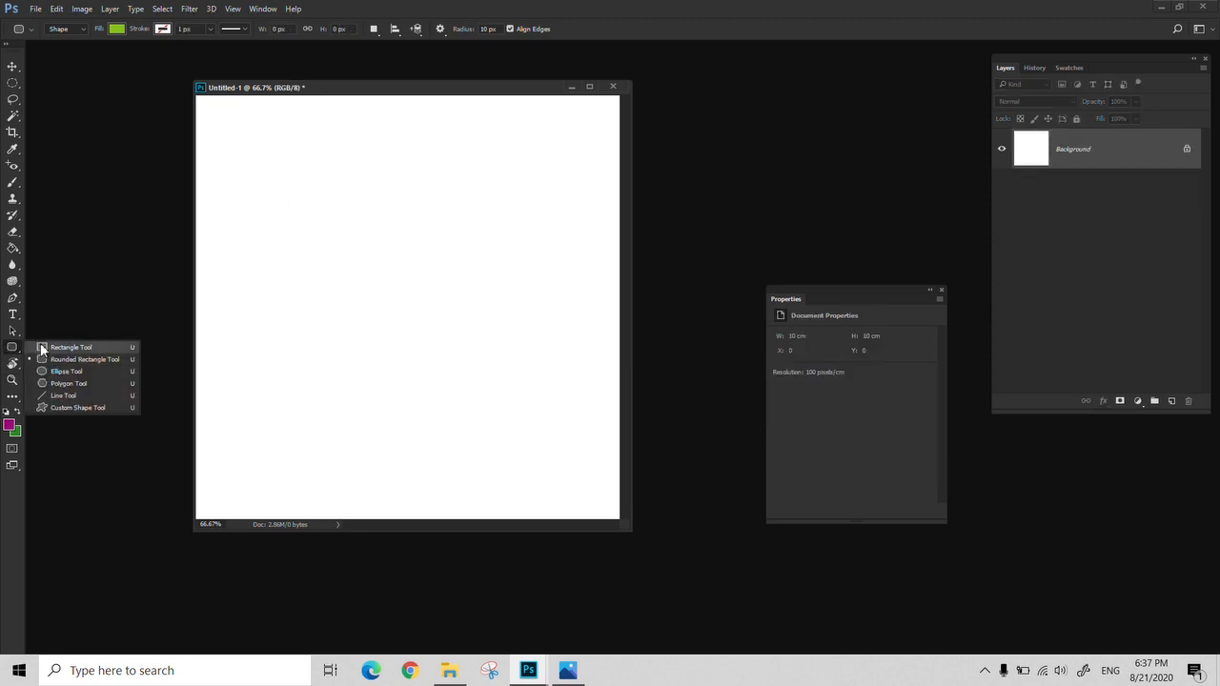
pyautogui.click(86, 408)
pyautogui.click(498, 30)
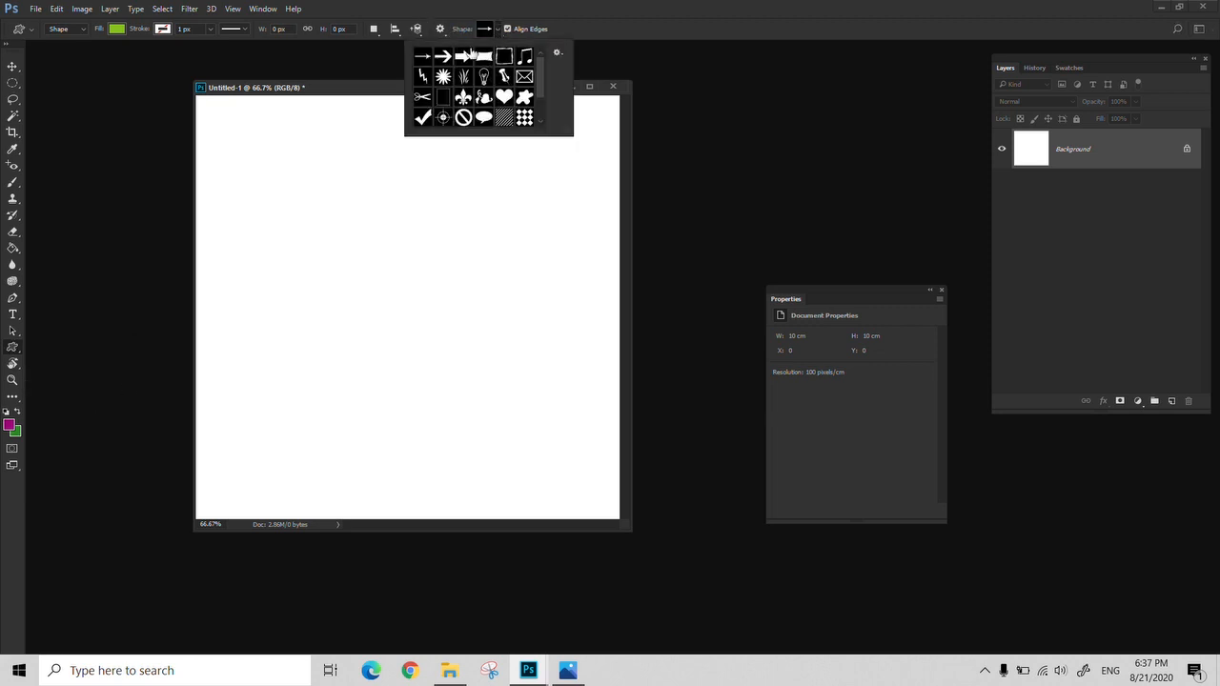
pyautogui.click(484, 99)
pyautogui.moveTo(341, 282); pyautogui.dragTo(550, 465)
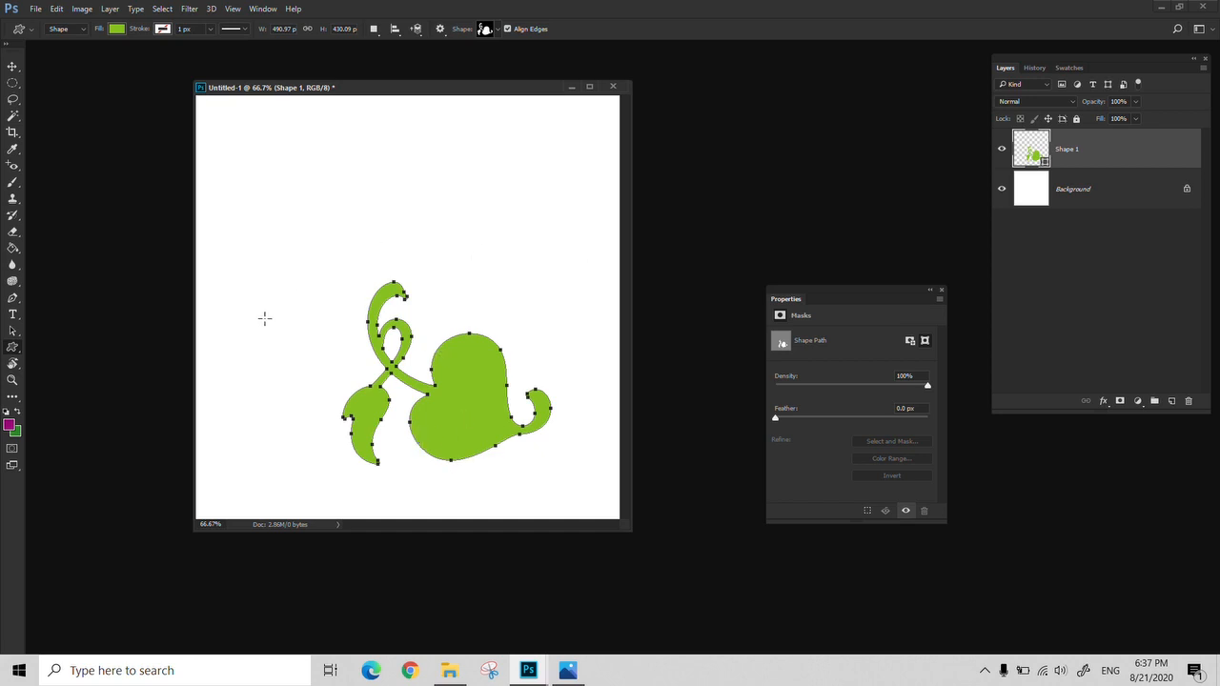
pyautogui.hotkey('ctrl', 'z')
# Activate the Rectangle Tool, keep its mode on Shape, and move the Properties panel up next to the Layers panel
pyautogui.rightClick(13, 347)
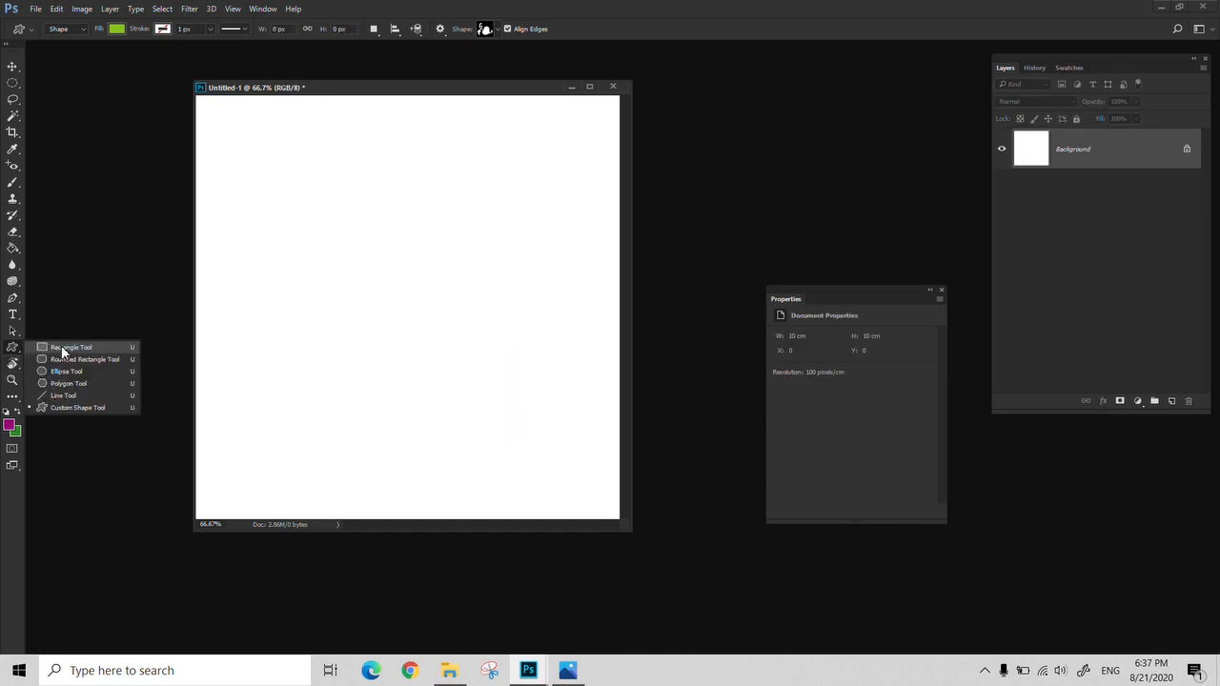
pyautogui.click(60, 350)
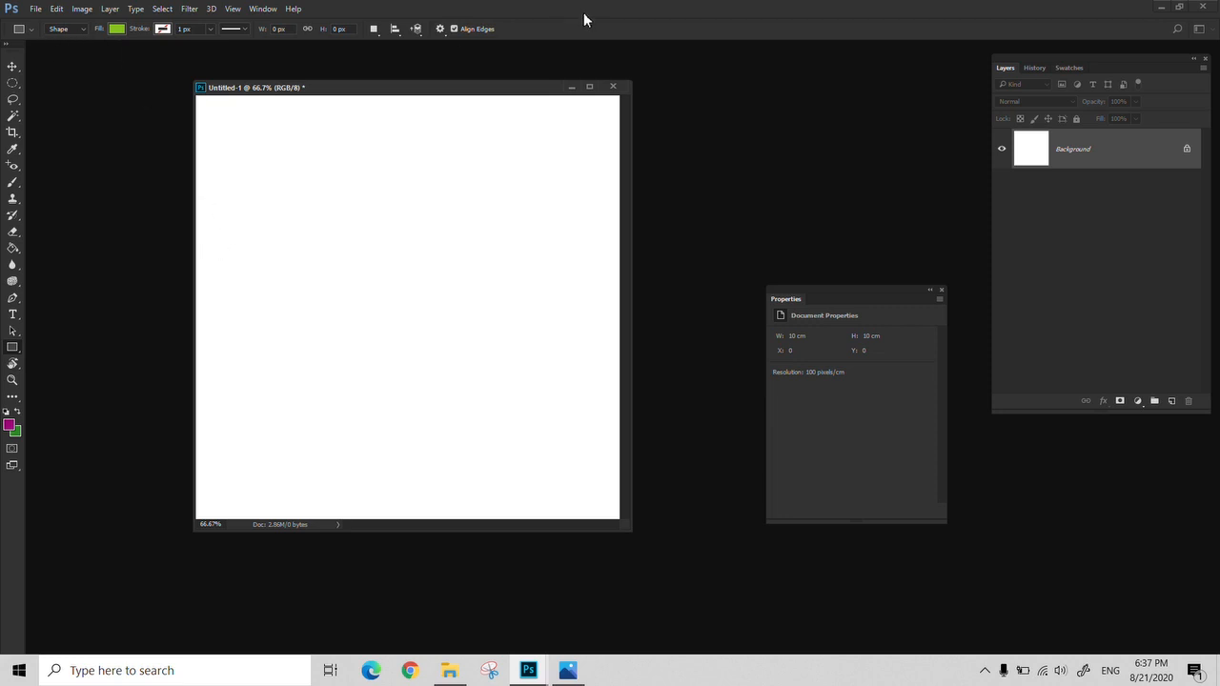
pyautogui.click(259, 9)
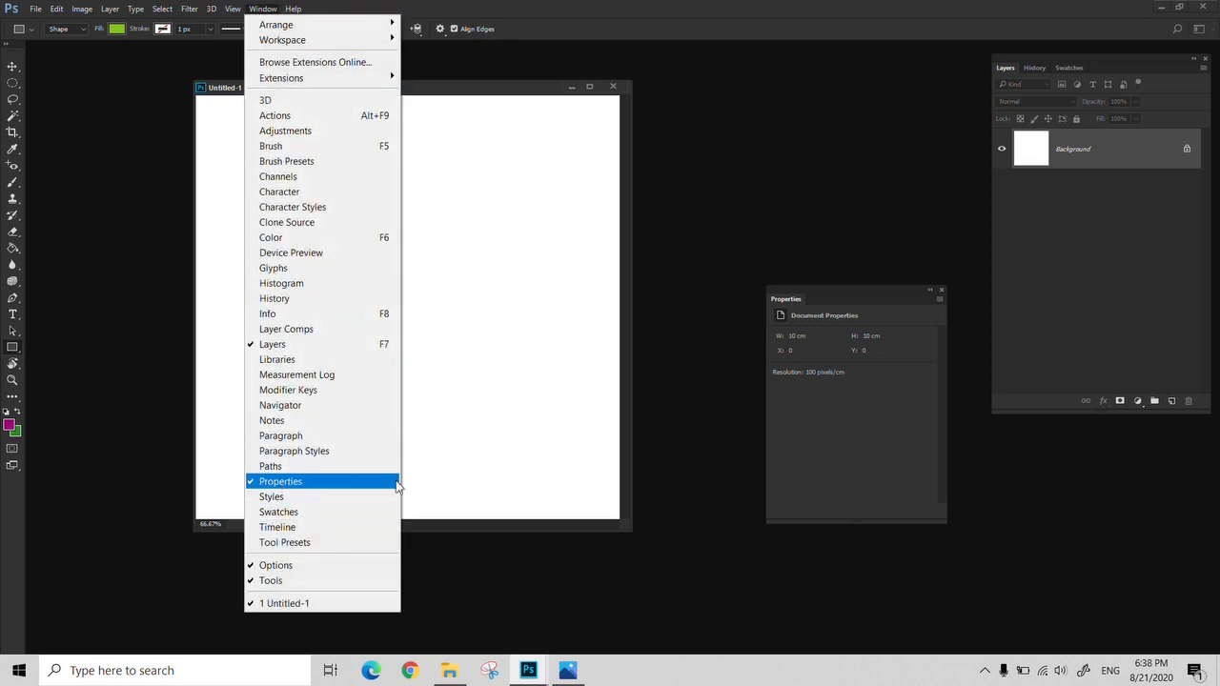
pyautogui.moveTo(818, 288); pyautogui.dragTo(861, 67)
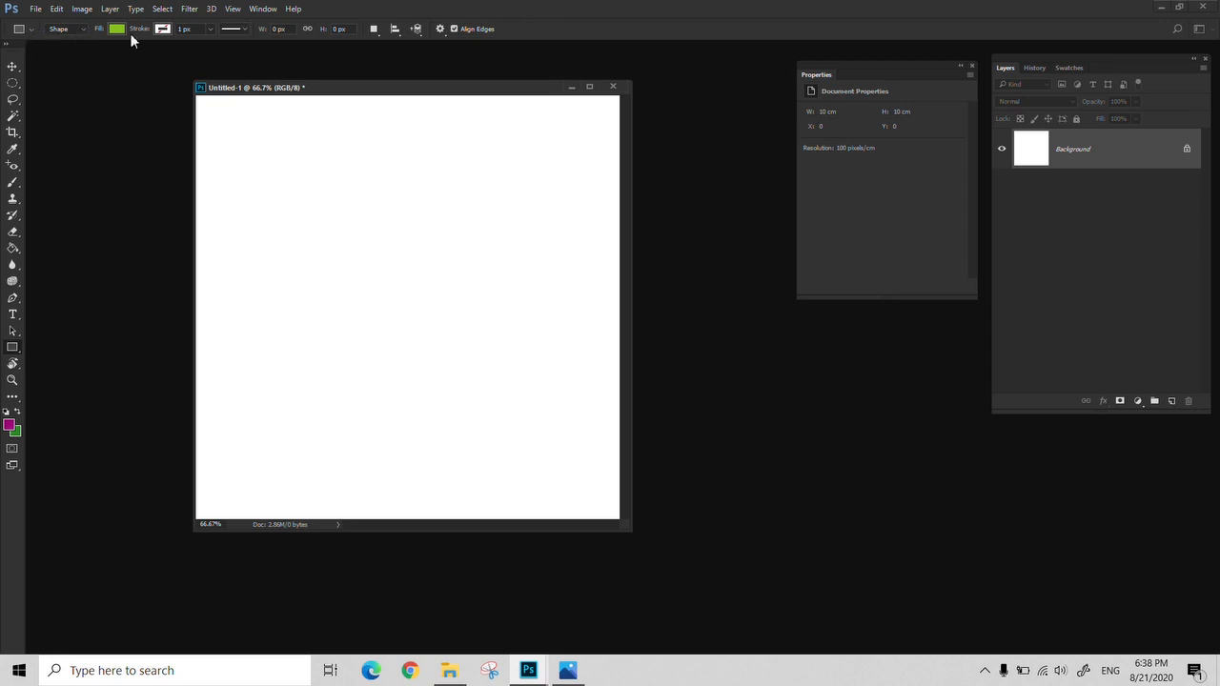
pyautogui.click(82, 31)
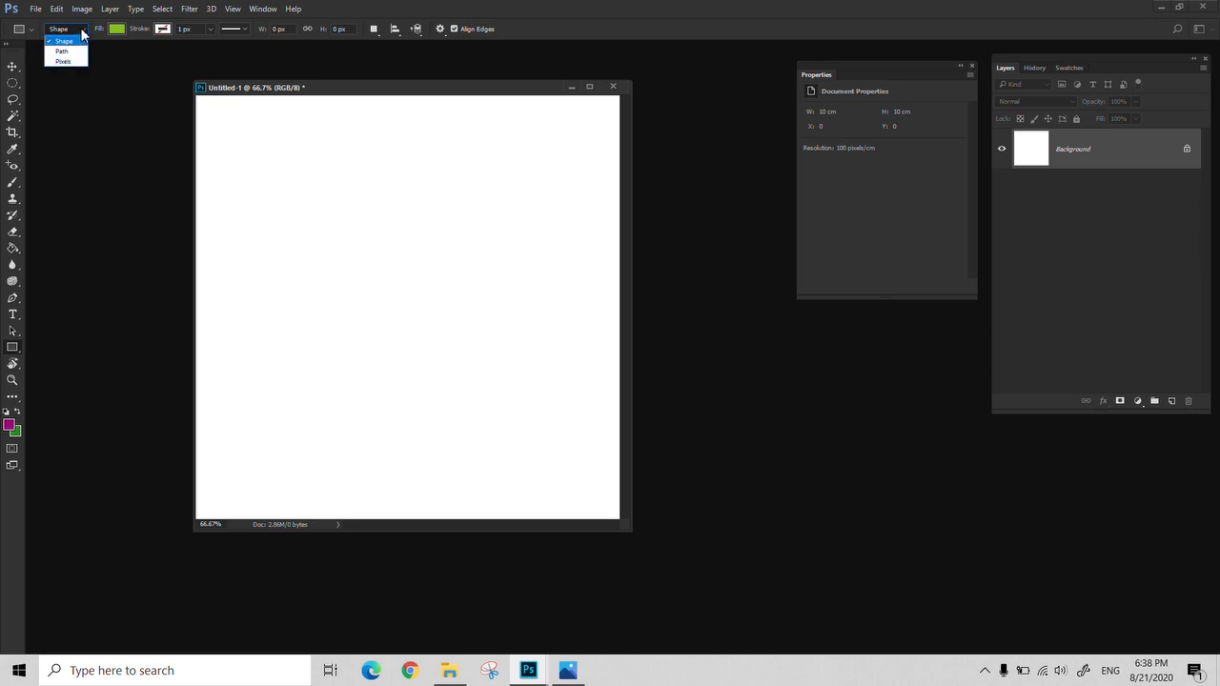
pyautogui.click(83, 31)
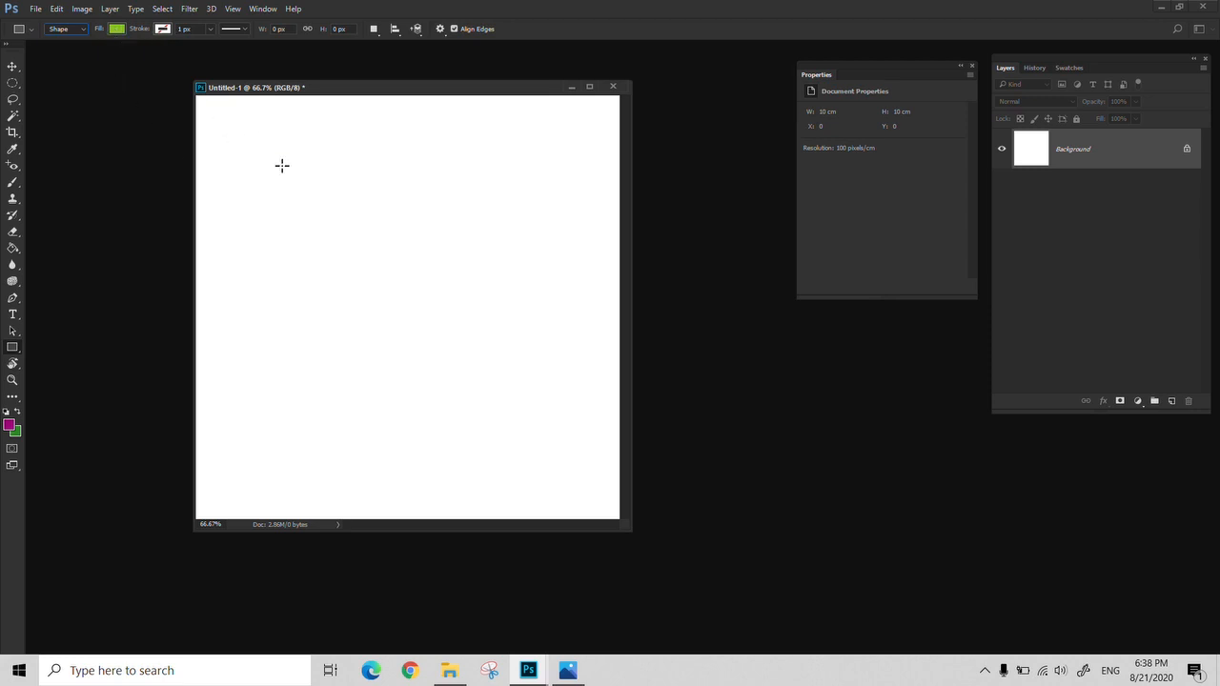
# Set the fill to red and draw a rectangle about 395 × 418 px in the upper middle of the canvas
pyautogui.click(116, 29)
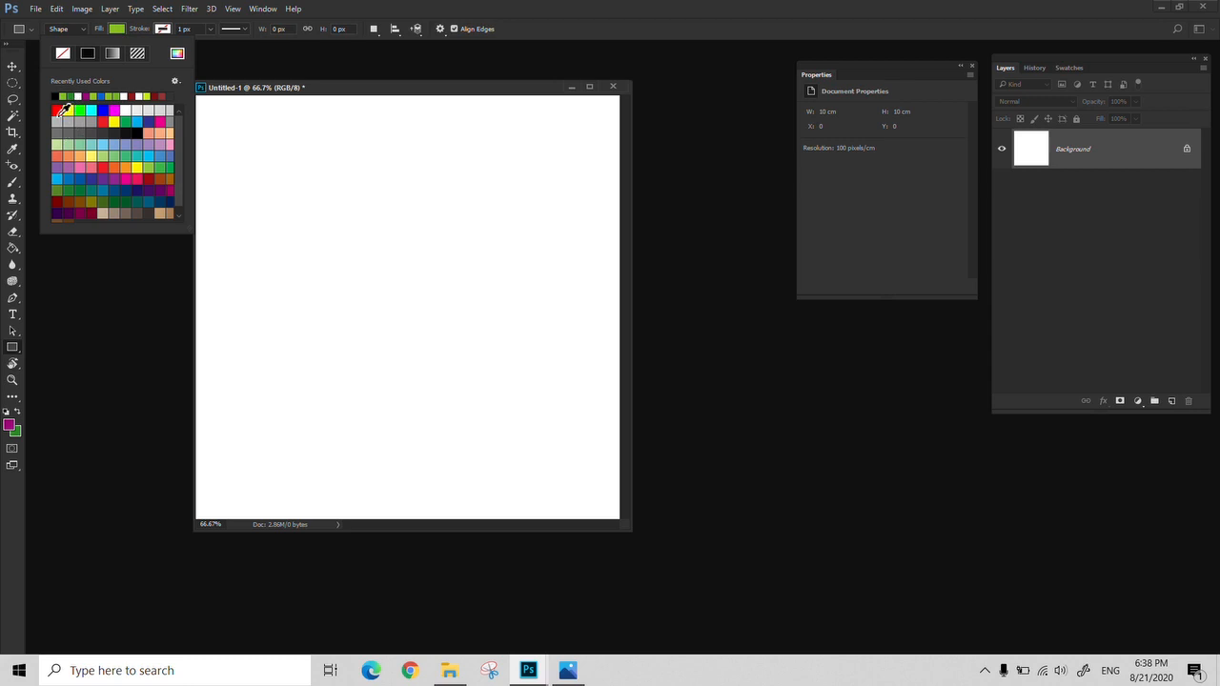
pyautogui.click(59, 112)
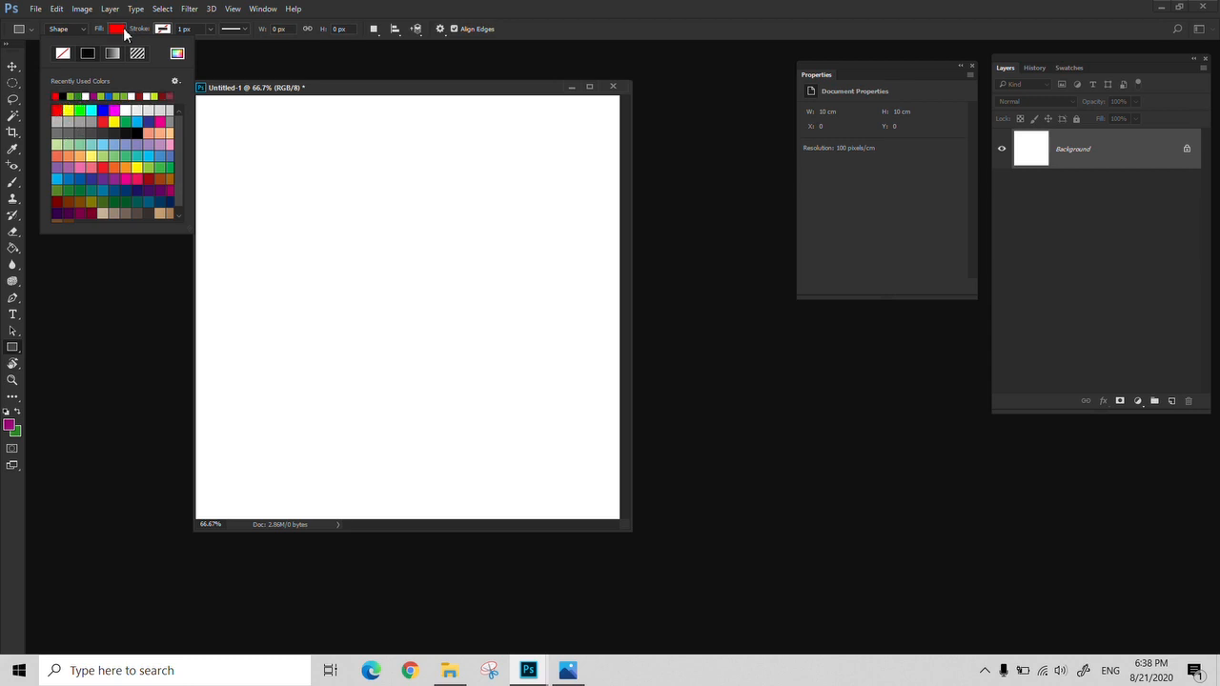
pyautogui.click(278, 92)
pyautogui.moveTo(296, 168)
pyautogui.mouseDown()
pyautogui.moveTo(417, 321)
pyautogui.moveTo(463, 343)
pyautogui.mouseUp()
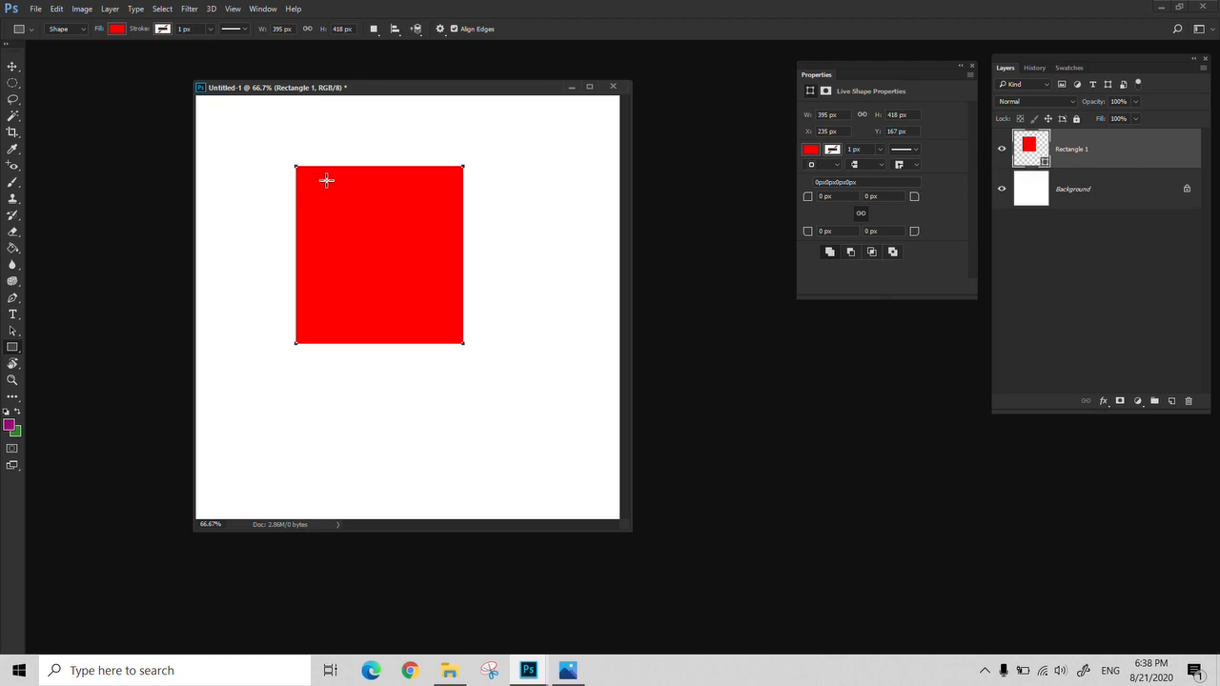
# Draw a rectangular marquee selection below the red rectangle, deselect it, and return to the Rectangle Tool
pyautogui.click(9, 84)
pyautogui.rightClick(10, 85)
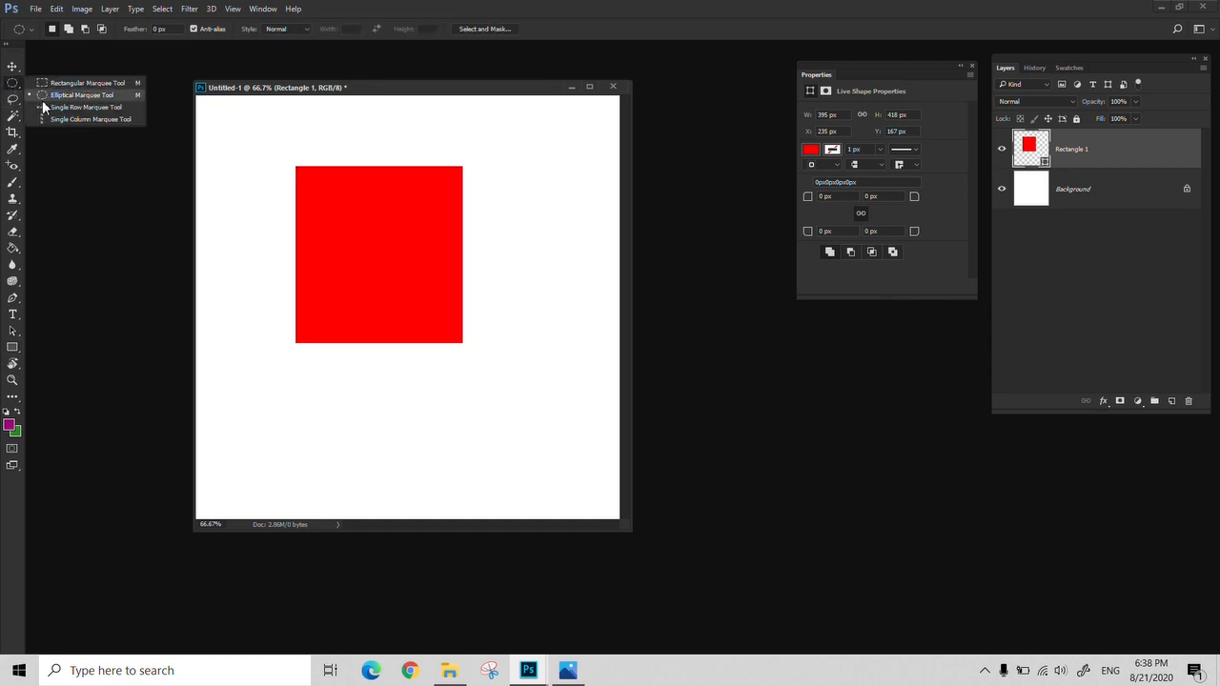
pyautogui.click(57, 82)
pyautogui.moveTo(322, 389); pyautogui.dragTo(433, 495)
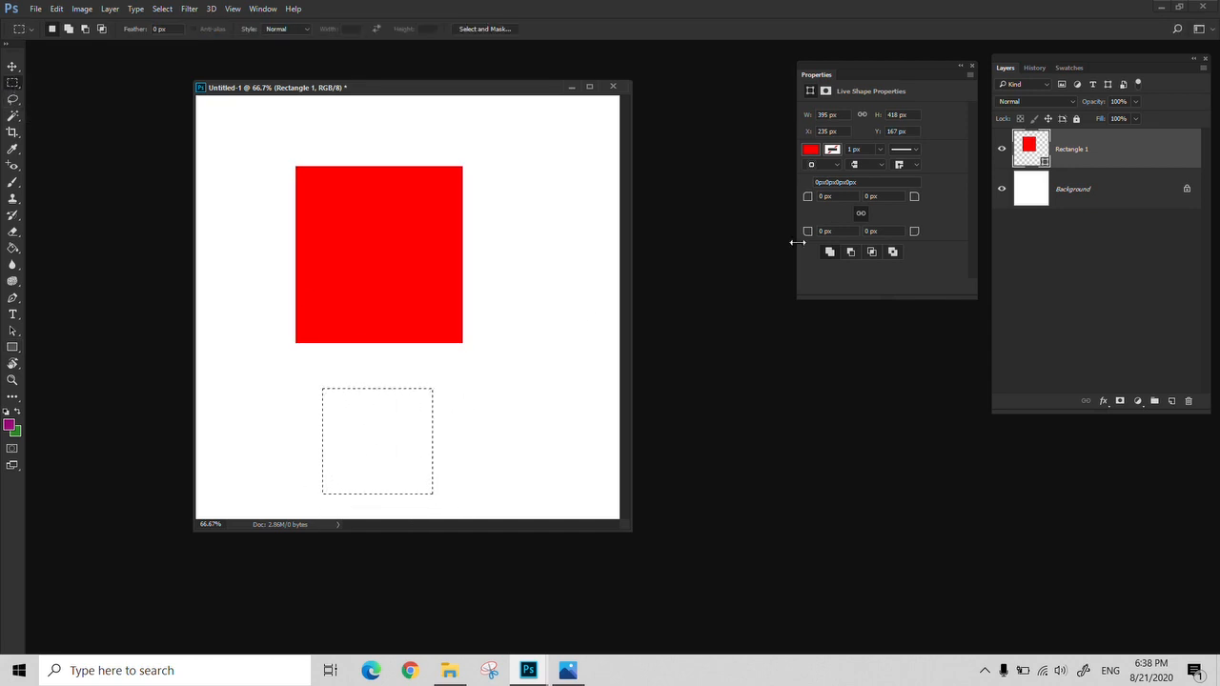
pyautogui.click(572, 344)
pyautogui.click(13, 349)
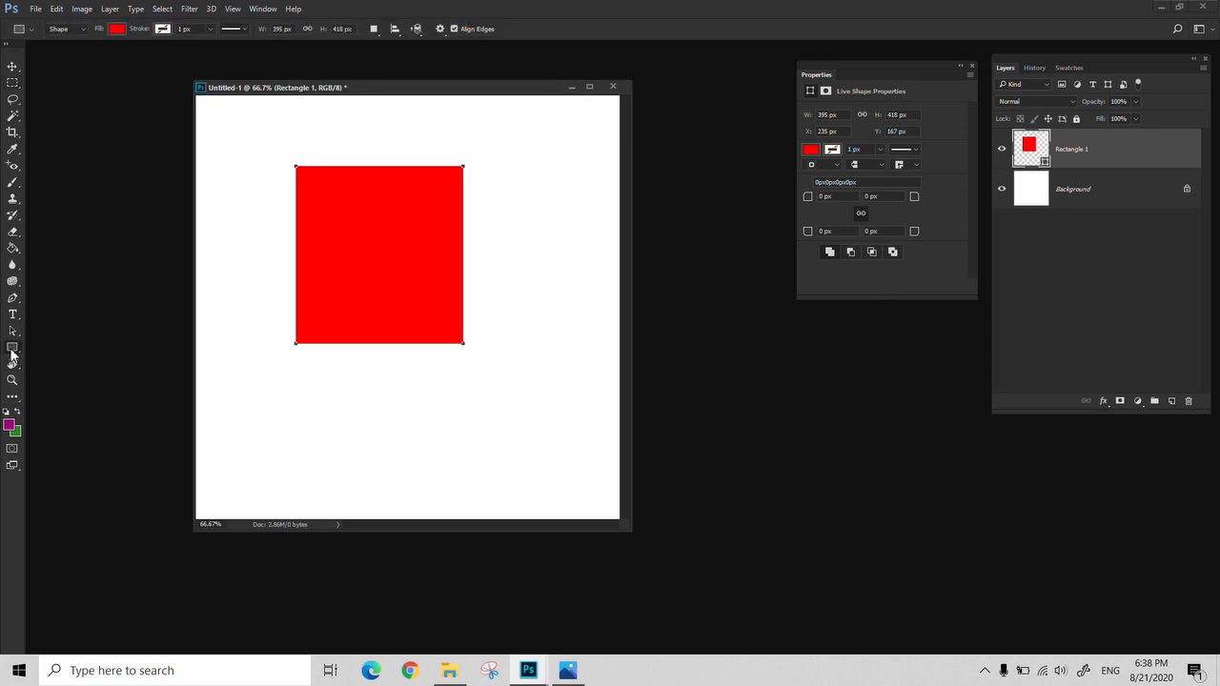
# Give the red rectangle a solid black stroke 6.42 px wide
pyautogui.click(162, 31)
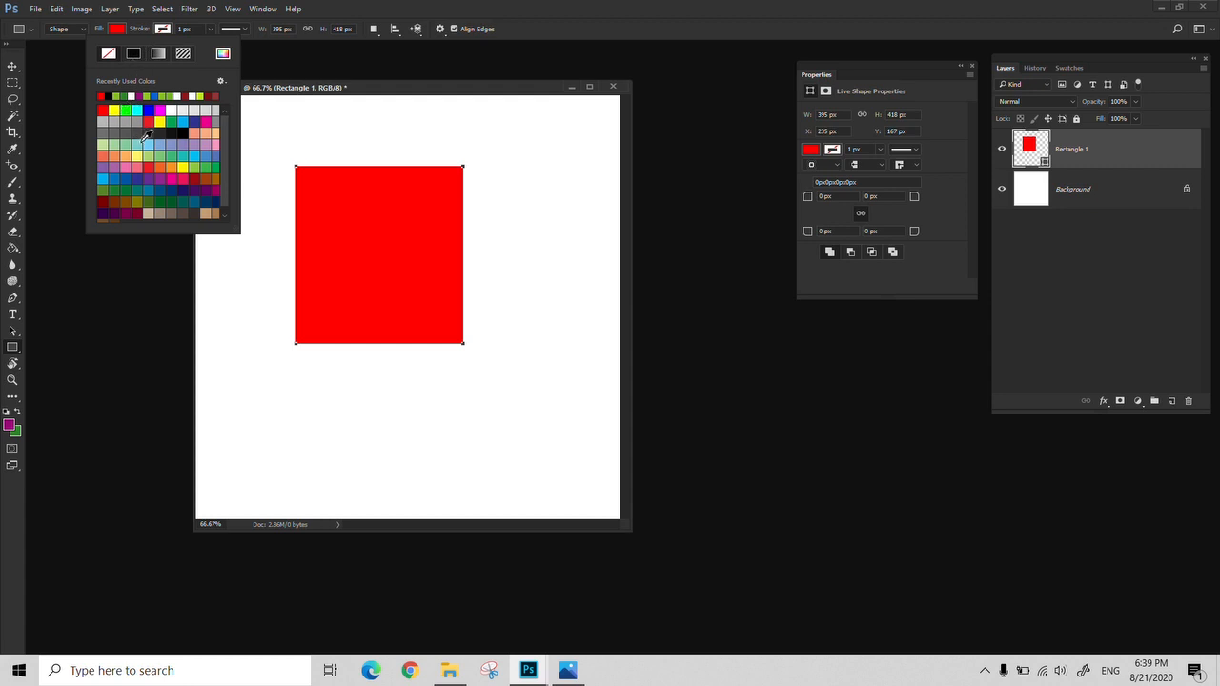
pyautogui.click(182, 133)
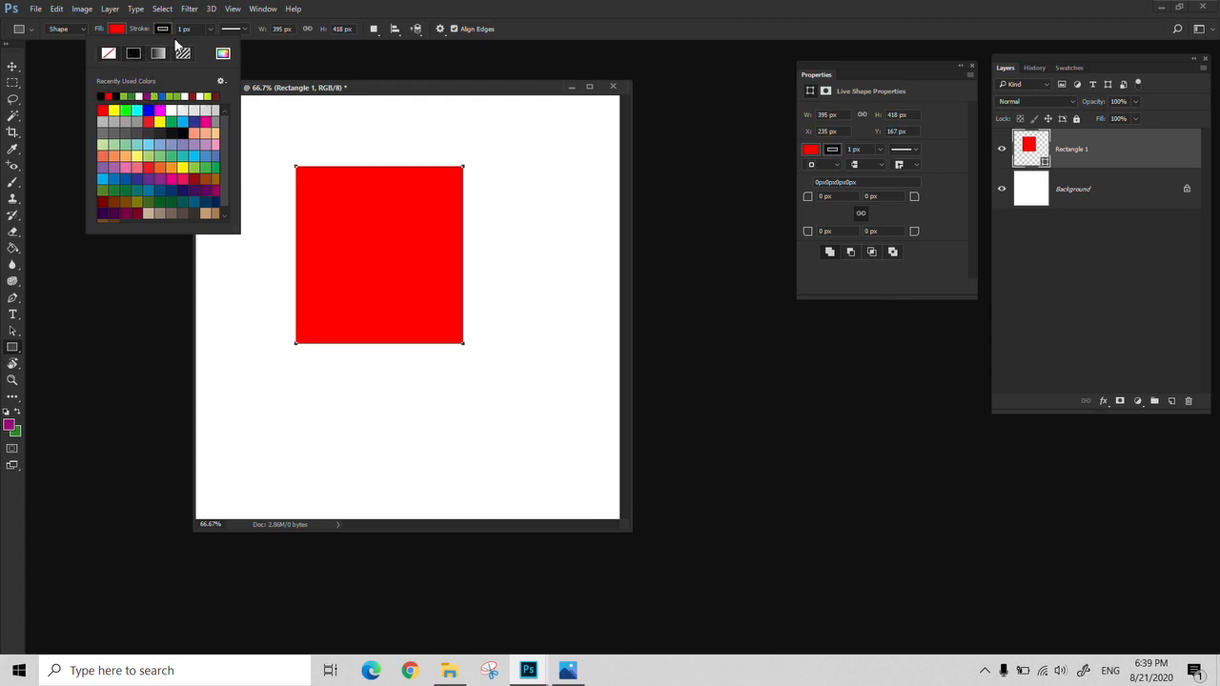
pyautogui.click(209, 28)
pyautogui.moveTo(209, 45); pyautogui.dragTo(220, 45)
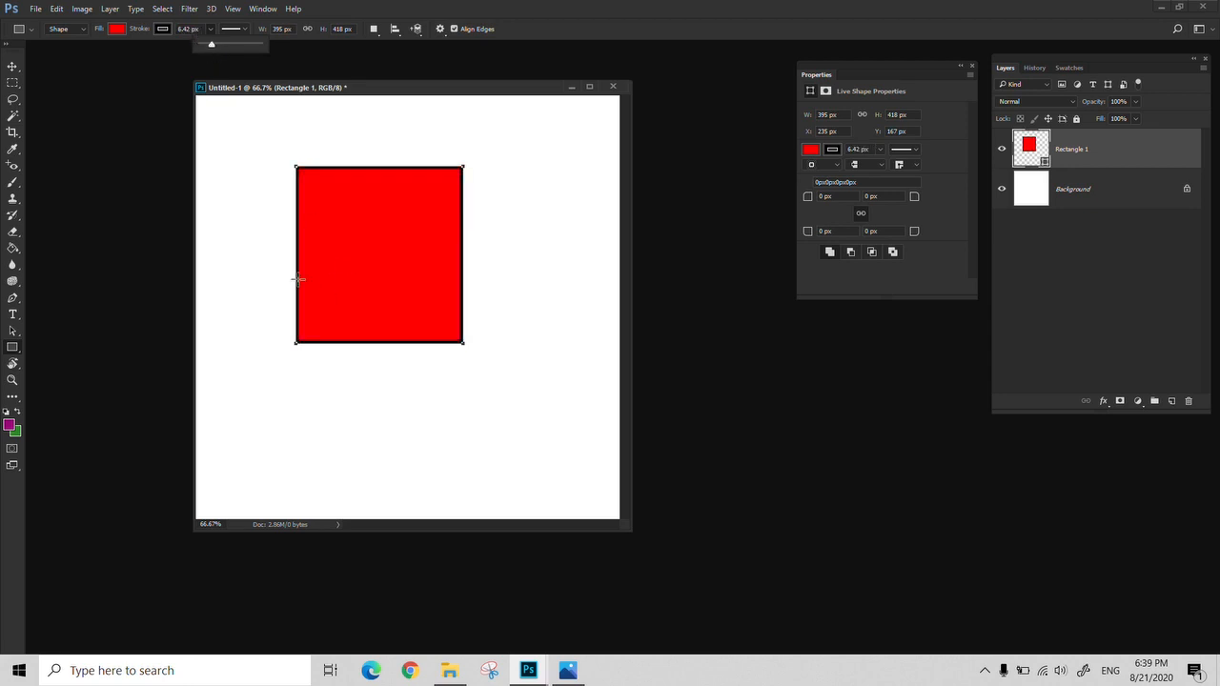
# Try a light blue-violet stroke color on the rectangle, and set the stroke to no color
pyautogui.press('z')
pyautogui.click(296, 201)
pyautogui.click(300, 198)
pyautogui.moveTo(316, 211); pyautogui.dragTo(278, 290)
pyautogui.keyDown('alt'); pyautogui.click(288, 216); pyautogui.keyUp('alt')
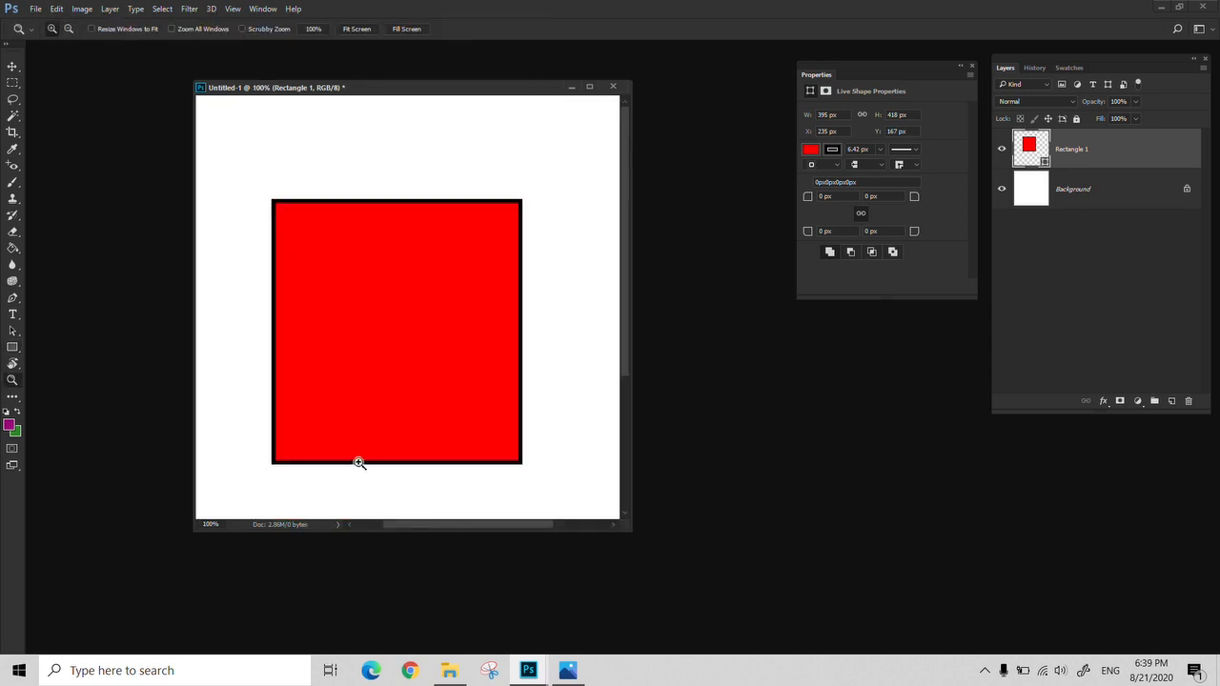
pyautogui.click(13, 347)
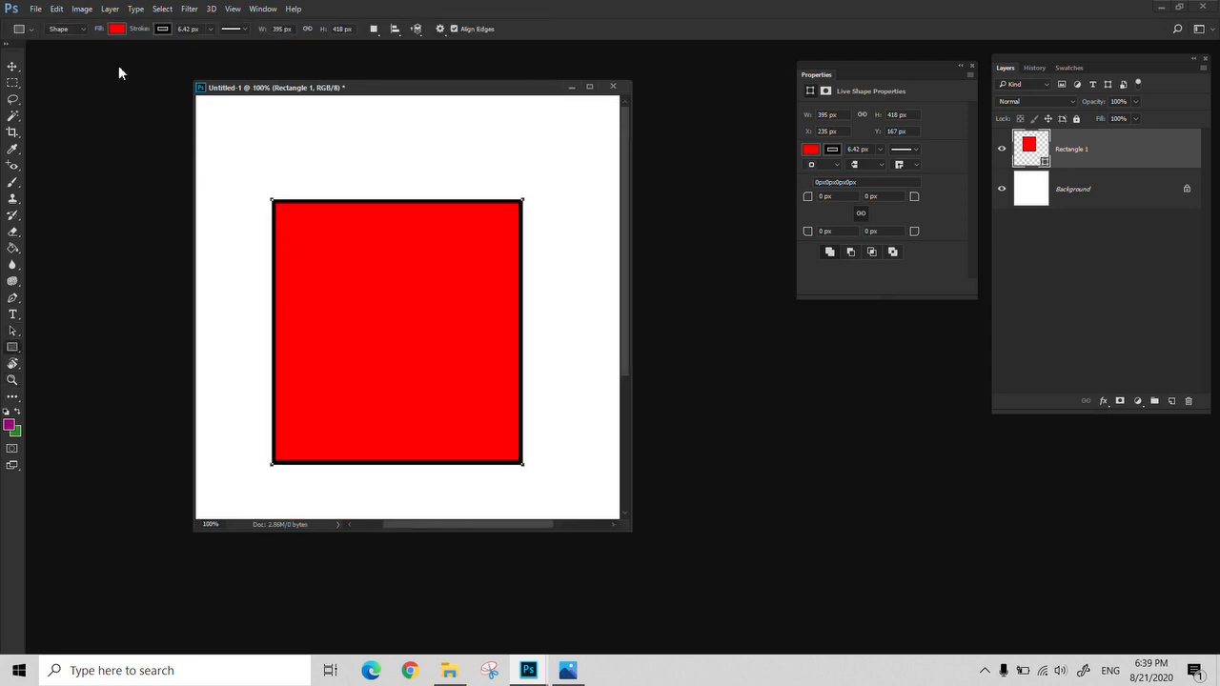
pyautogui.click(163, 31)
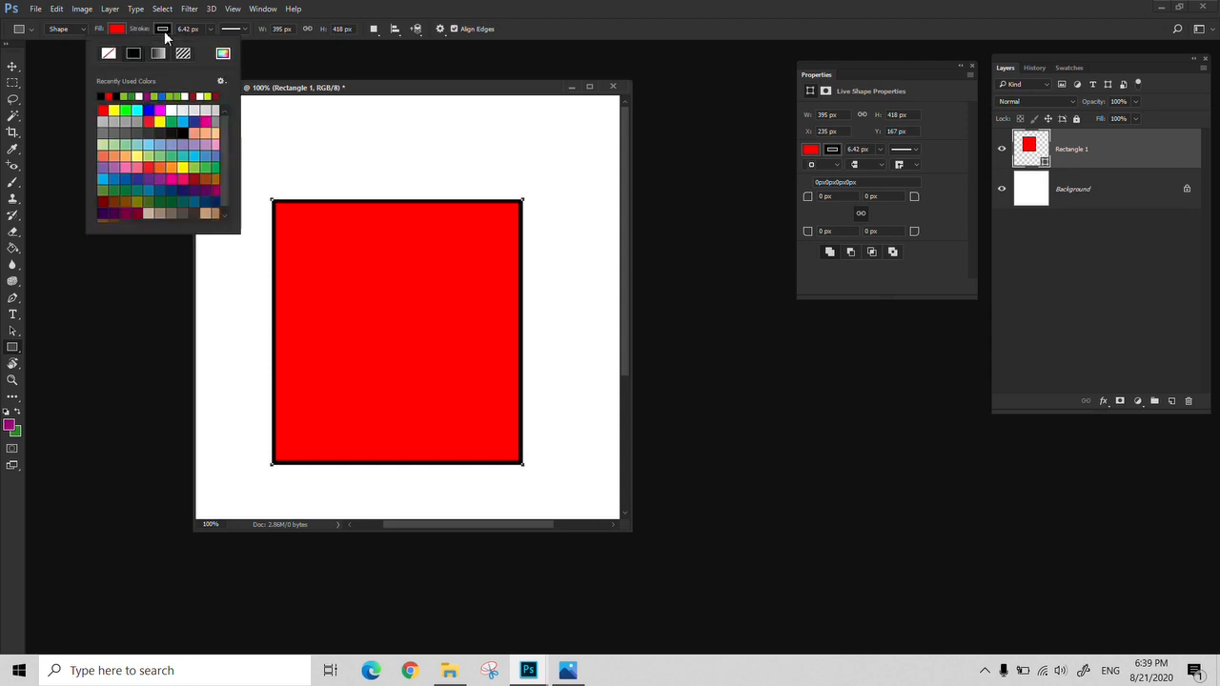
pyautogui.click(177, 145)
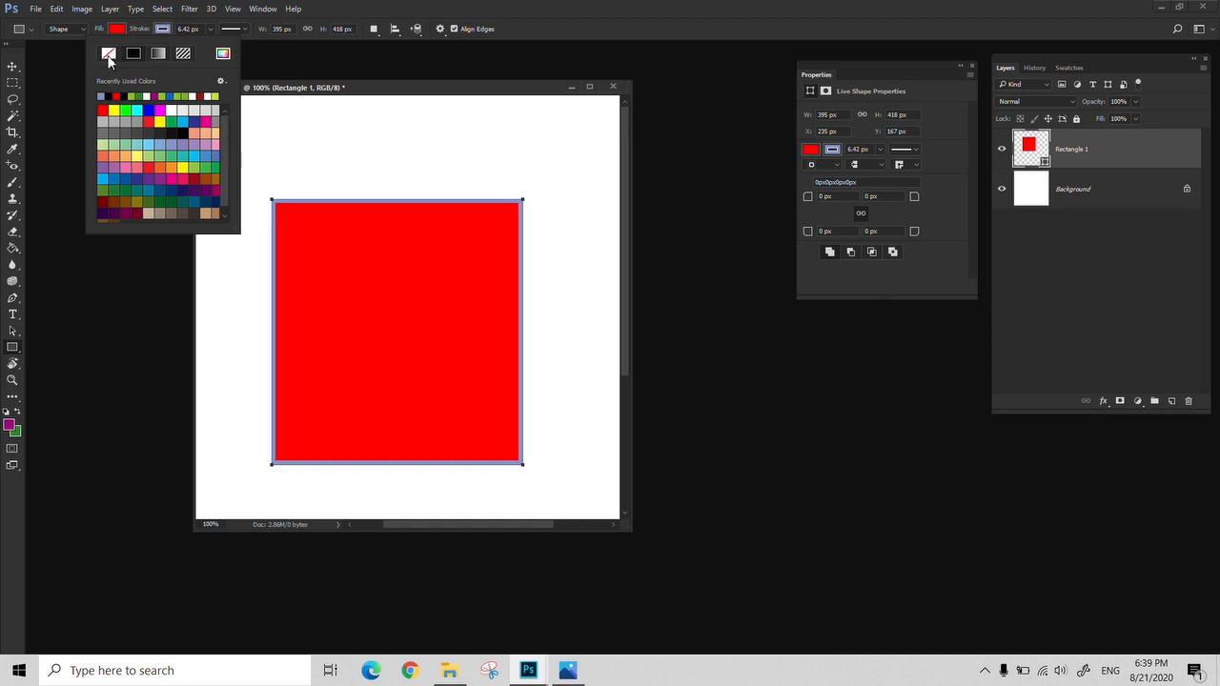
pyautogui.click(109, 54)
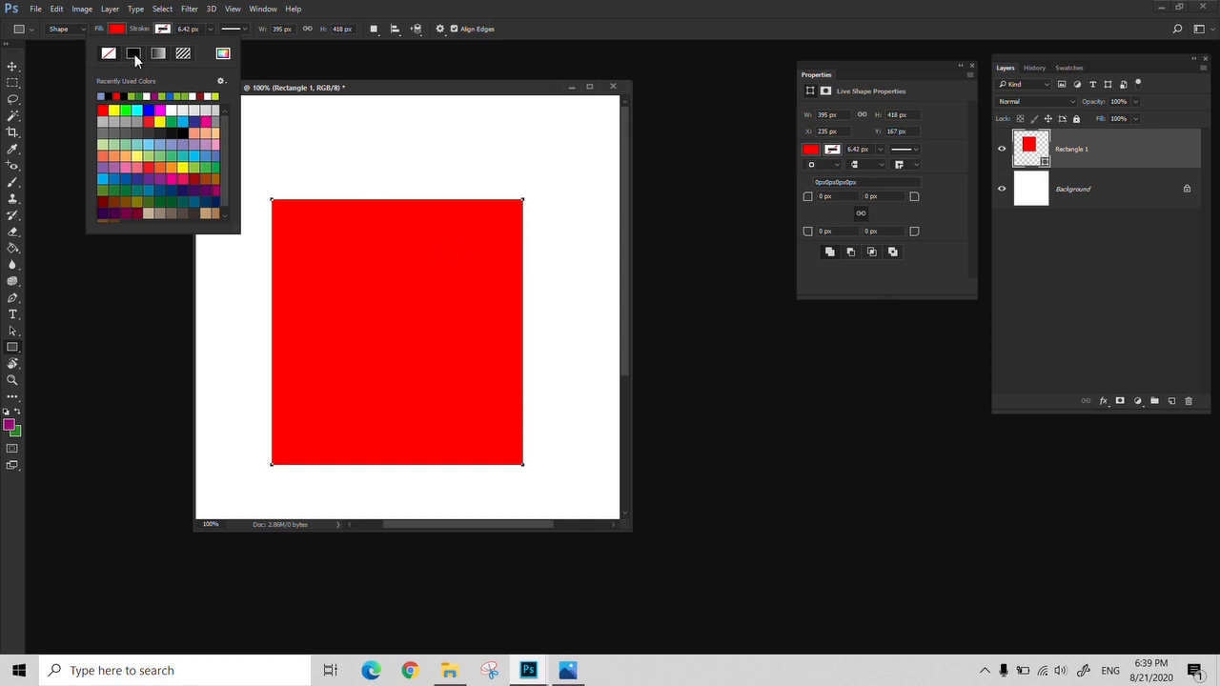
# Try a red-to-green gradient and a black-and-white pattern on the rectangle's stroke, and restore the solid black stroke
pyautogui.click(133, 53)
pyautogui.click(155, 53)
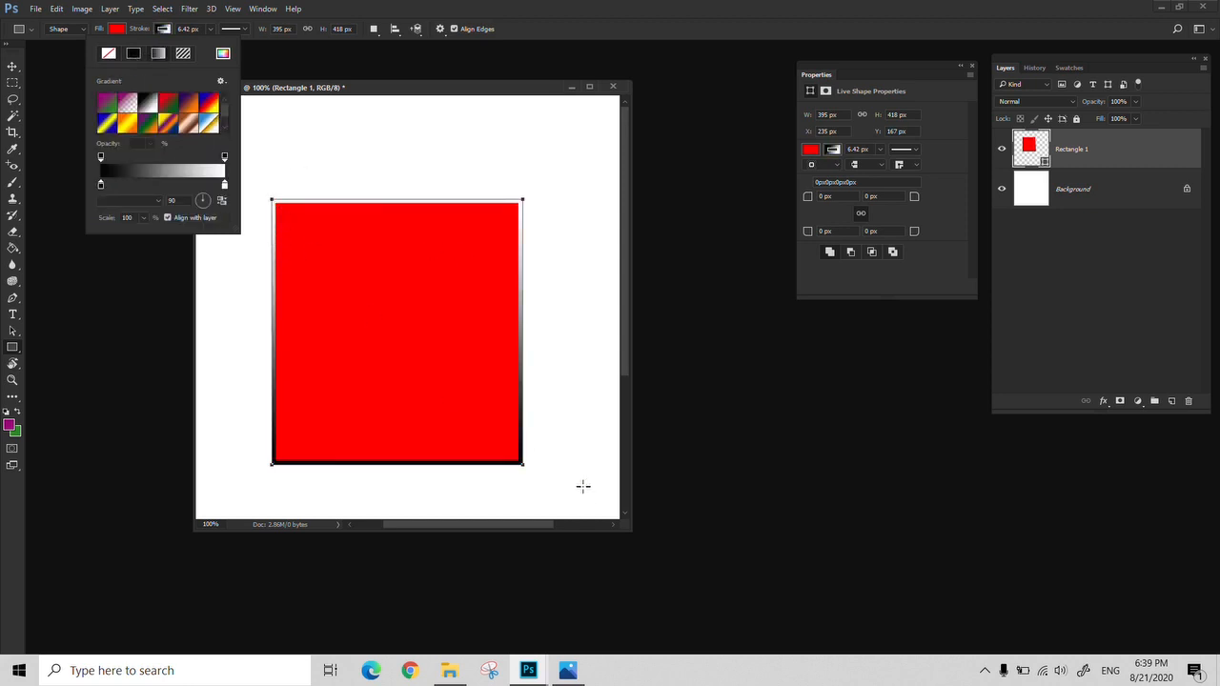
pyautogui.click(168, 105)
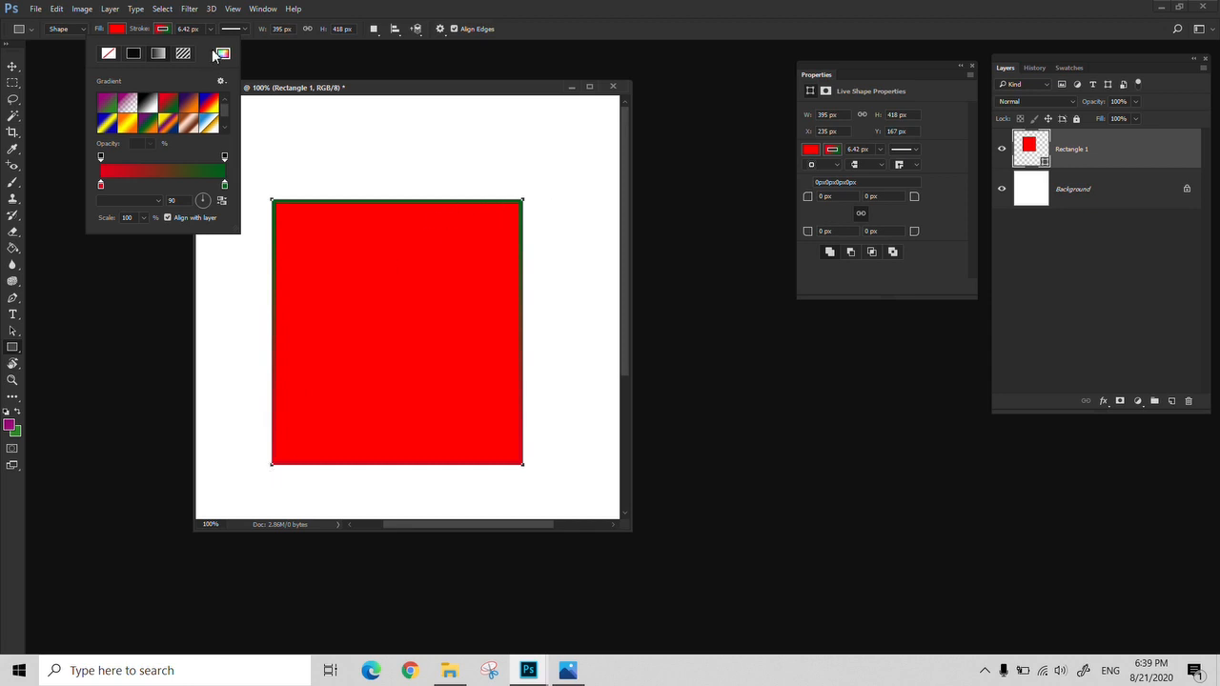
pyautogui.click(183, 54)
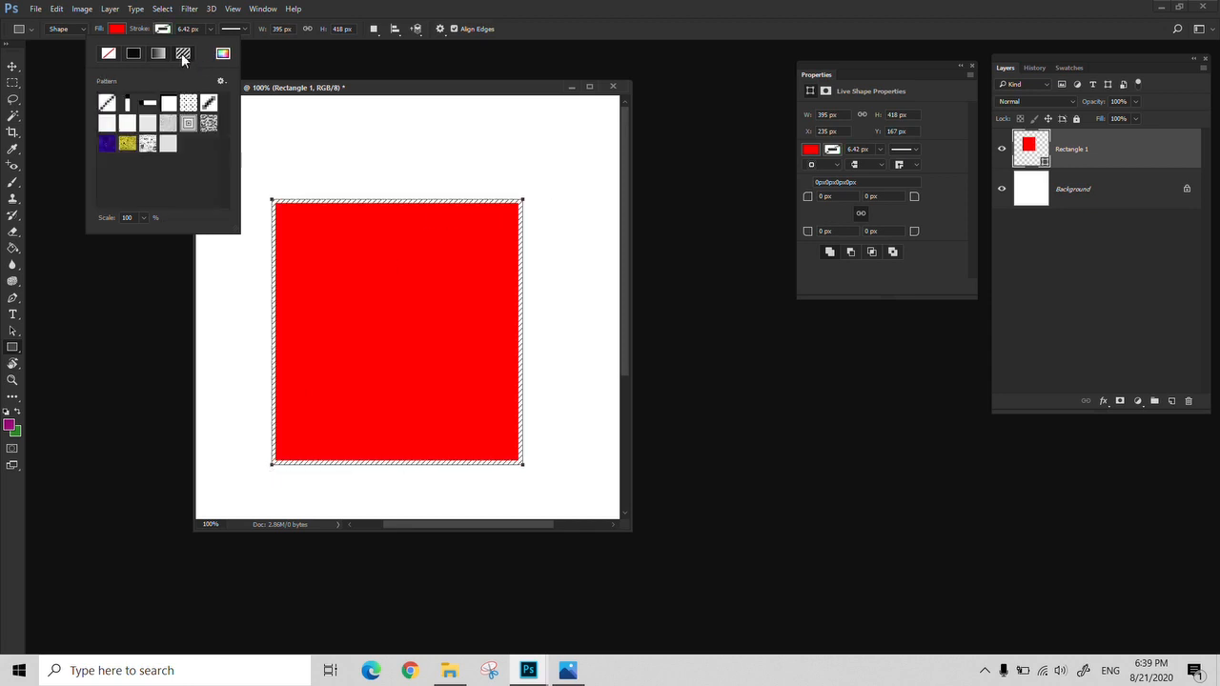
pyautogui.click(209, 128)
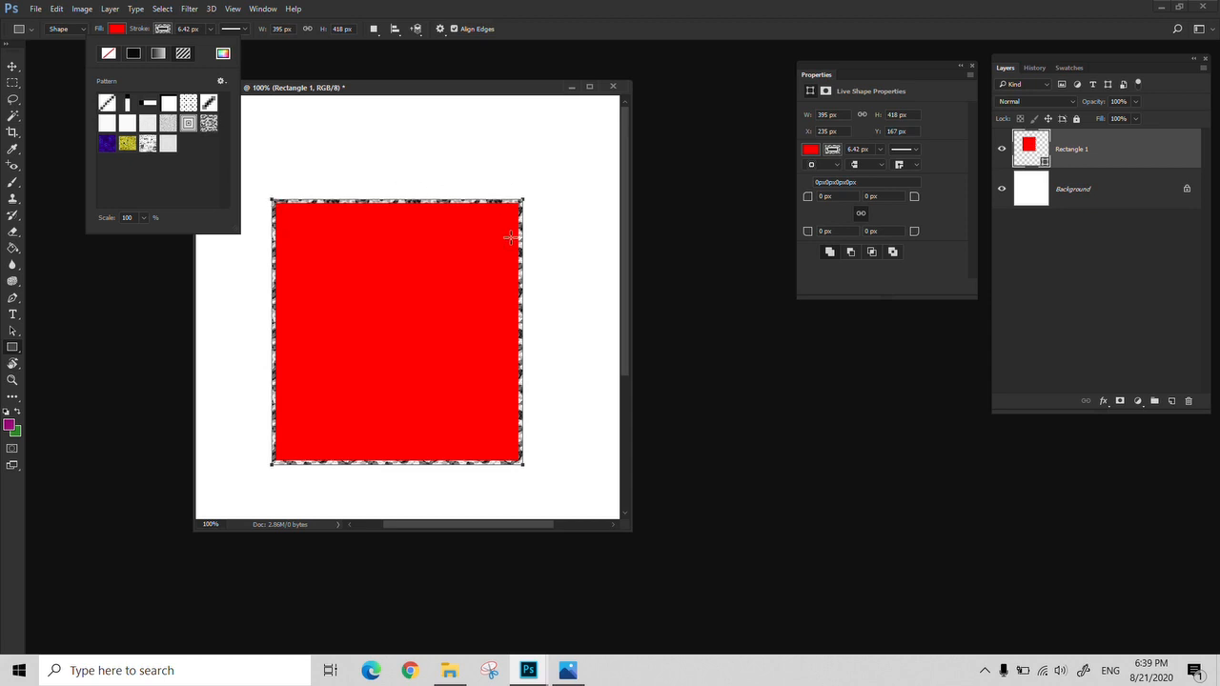
pyautogui.click(135, 55)
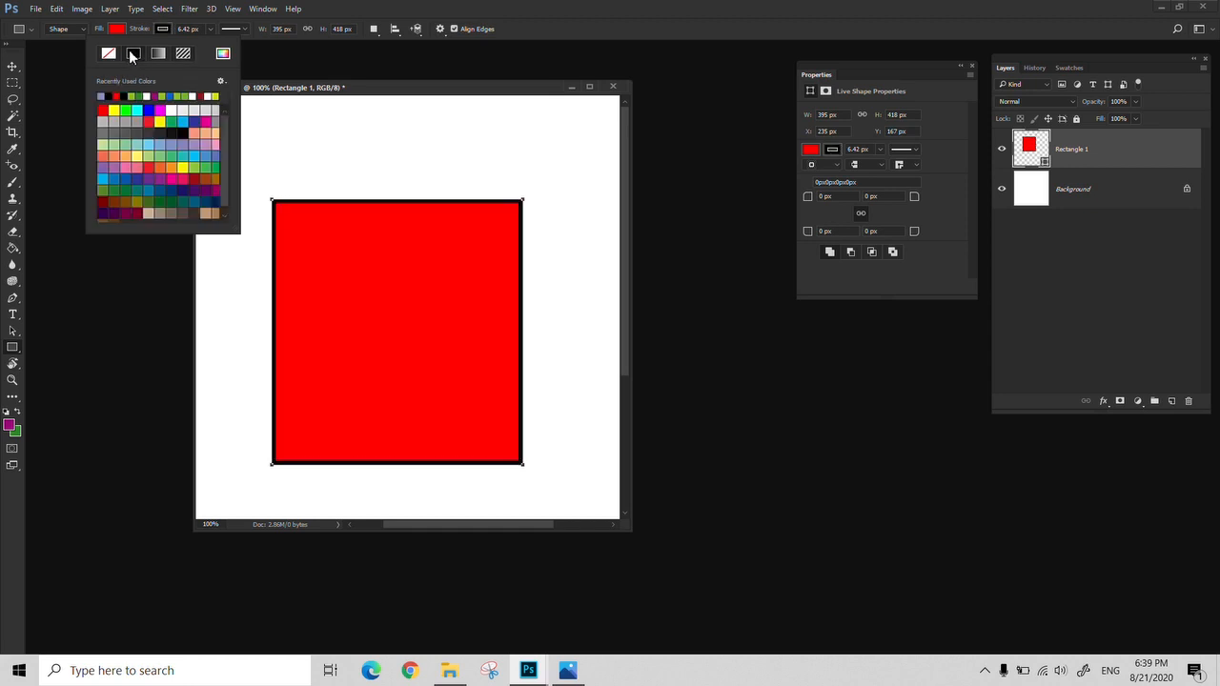
pyautogui.click(109, 97)
# Remove the rectangle's fill so only its outline is drawn, and restore the solid red fill
pyautogui.click(117, 32)
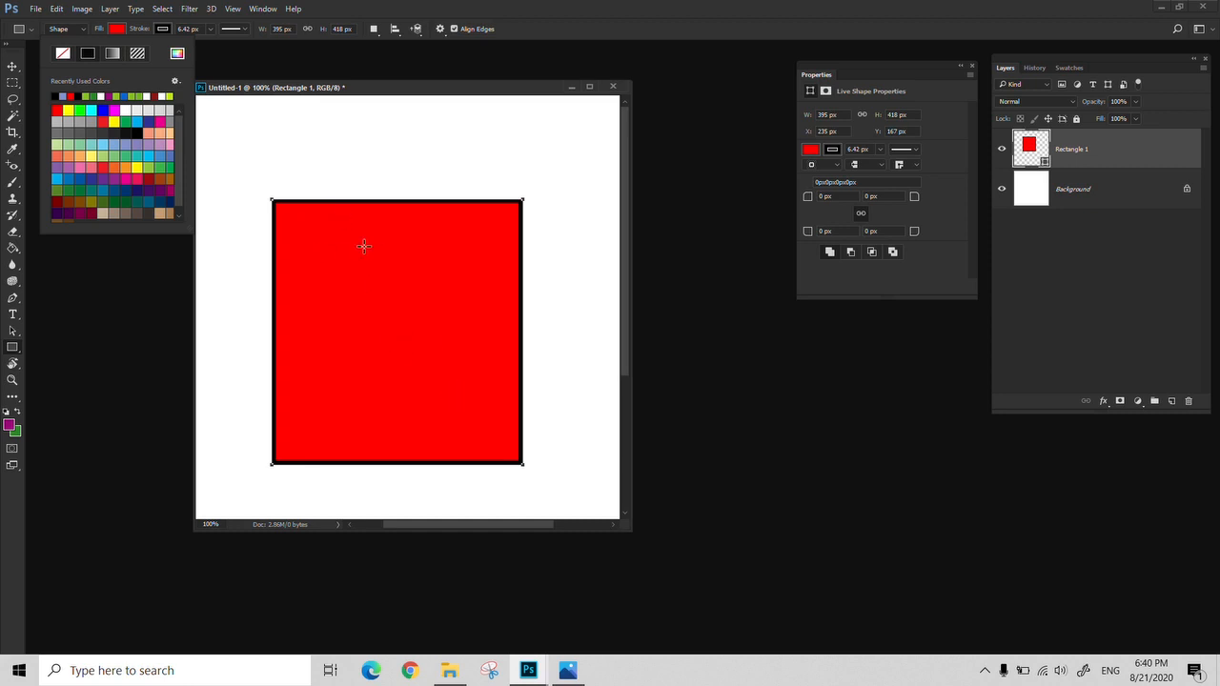
pyautogui.click(63, 54)
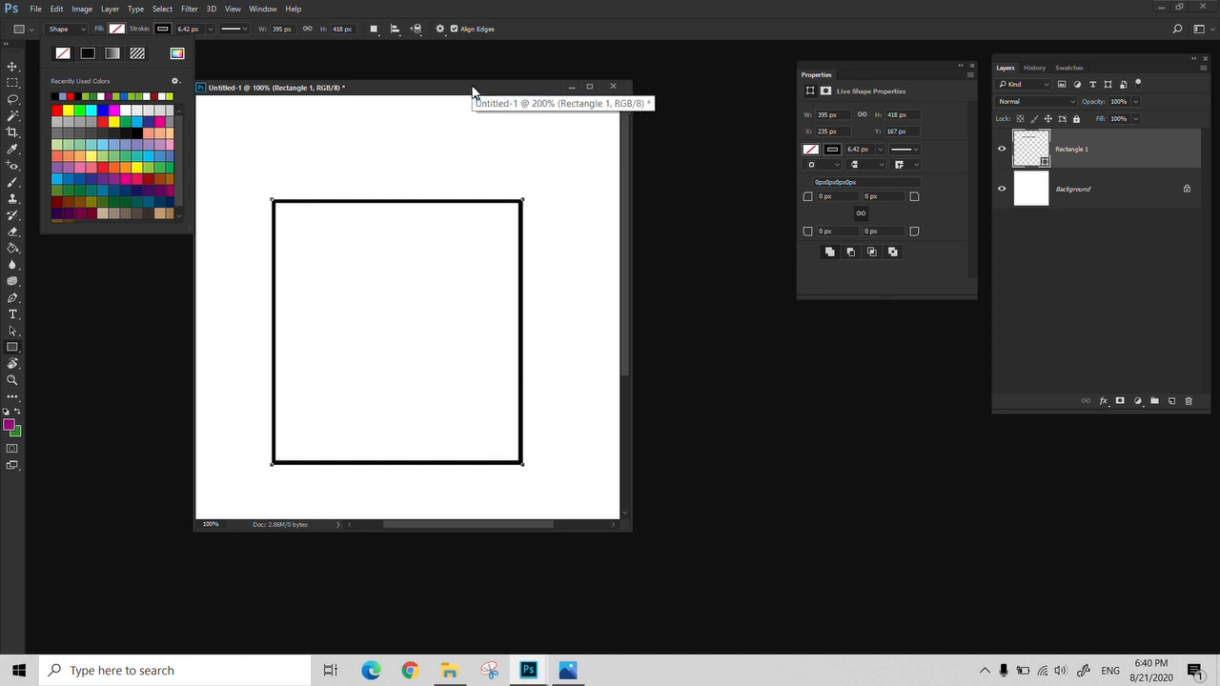
pyautogui.click(86, 53)
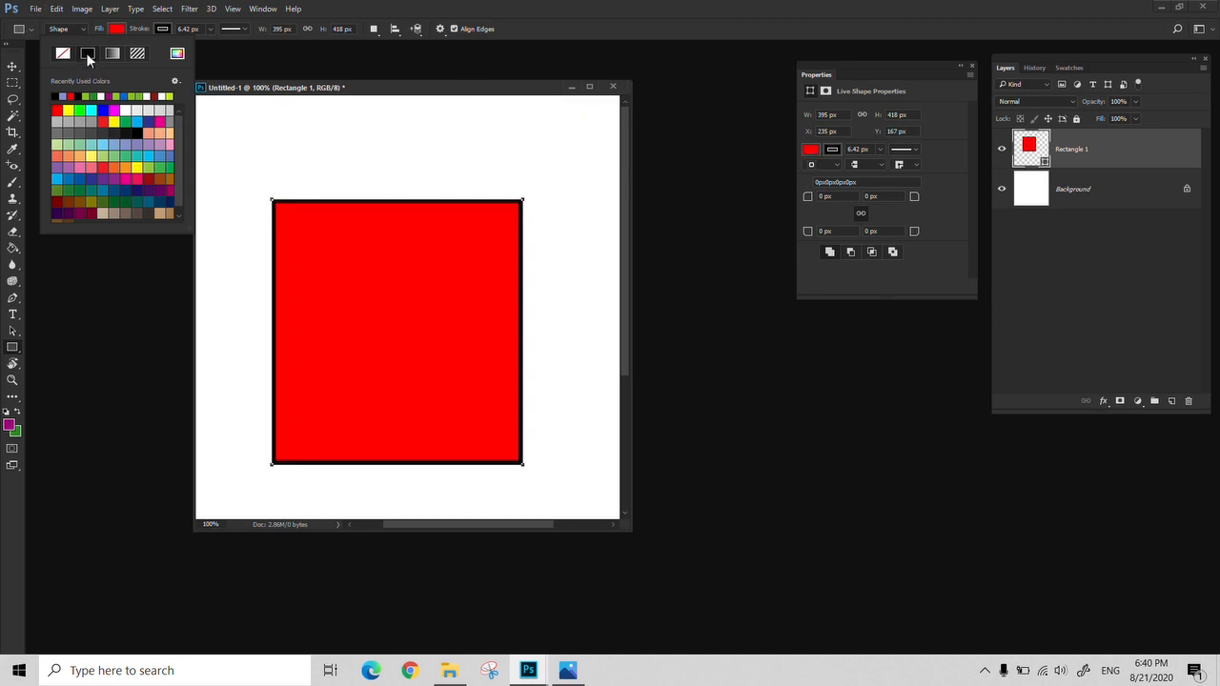
# Try the dashed and dotted line types on the rectangle's stroke, and set it back to a solid line
pyautogui.click(246, 29)
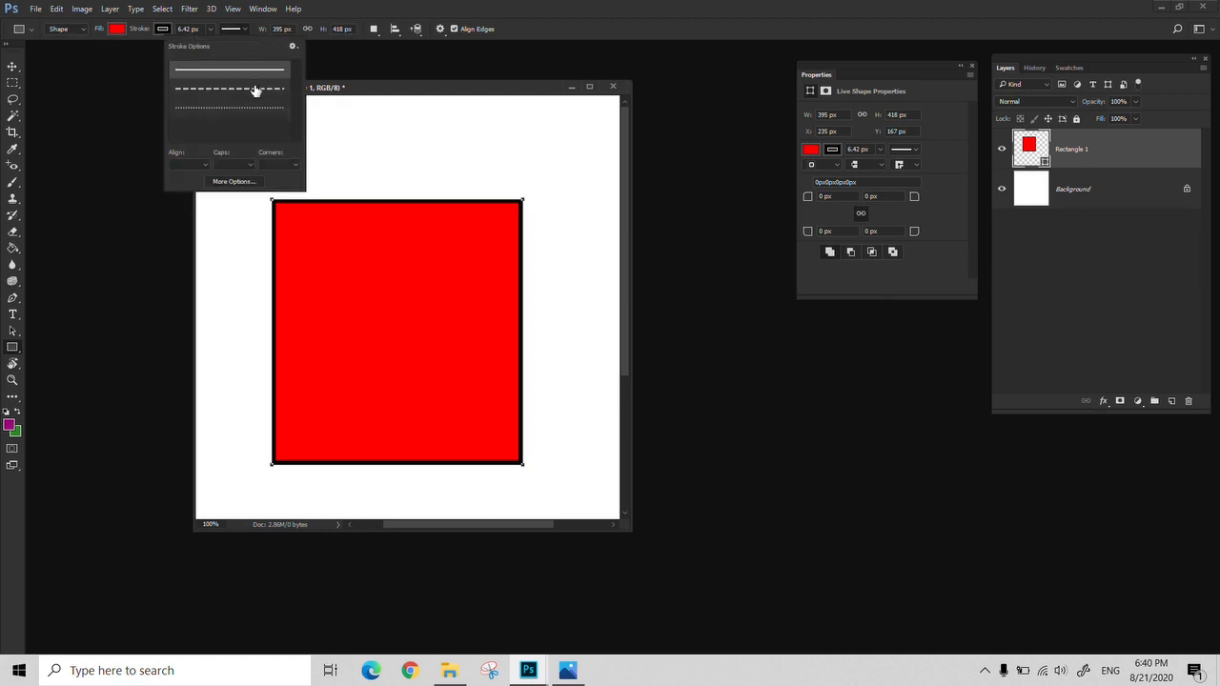
pyautogui.click(207, 88)
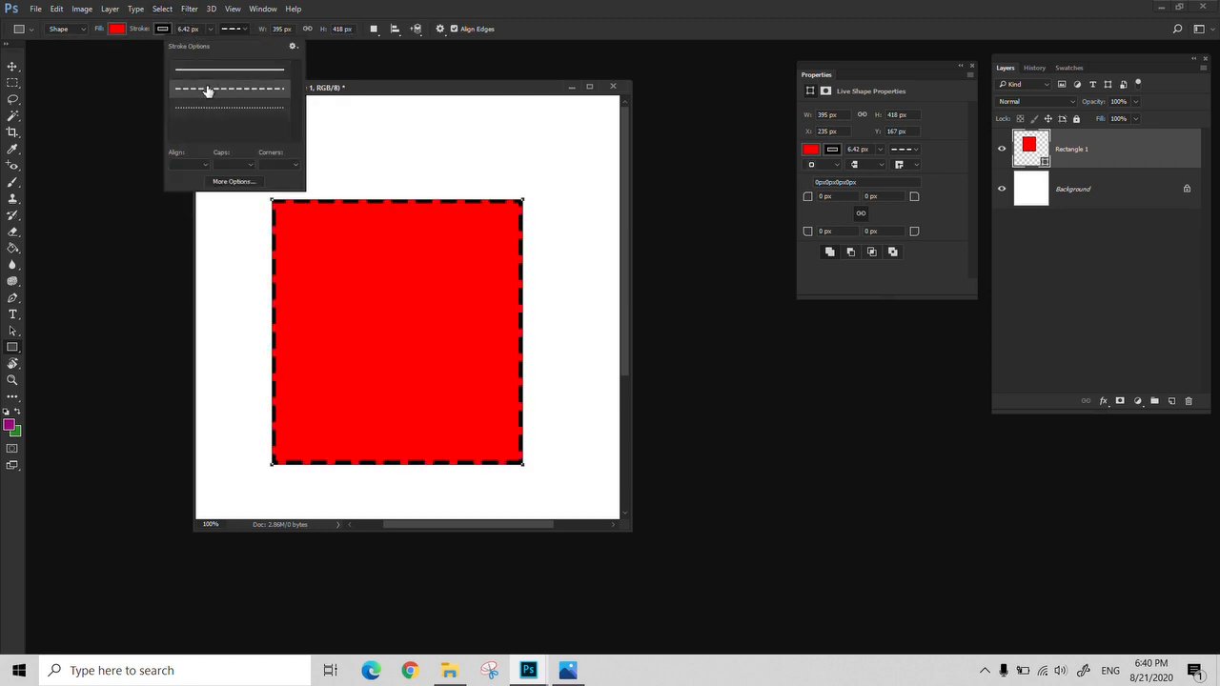
pyautogui.click(229, 110)
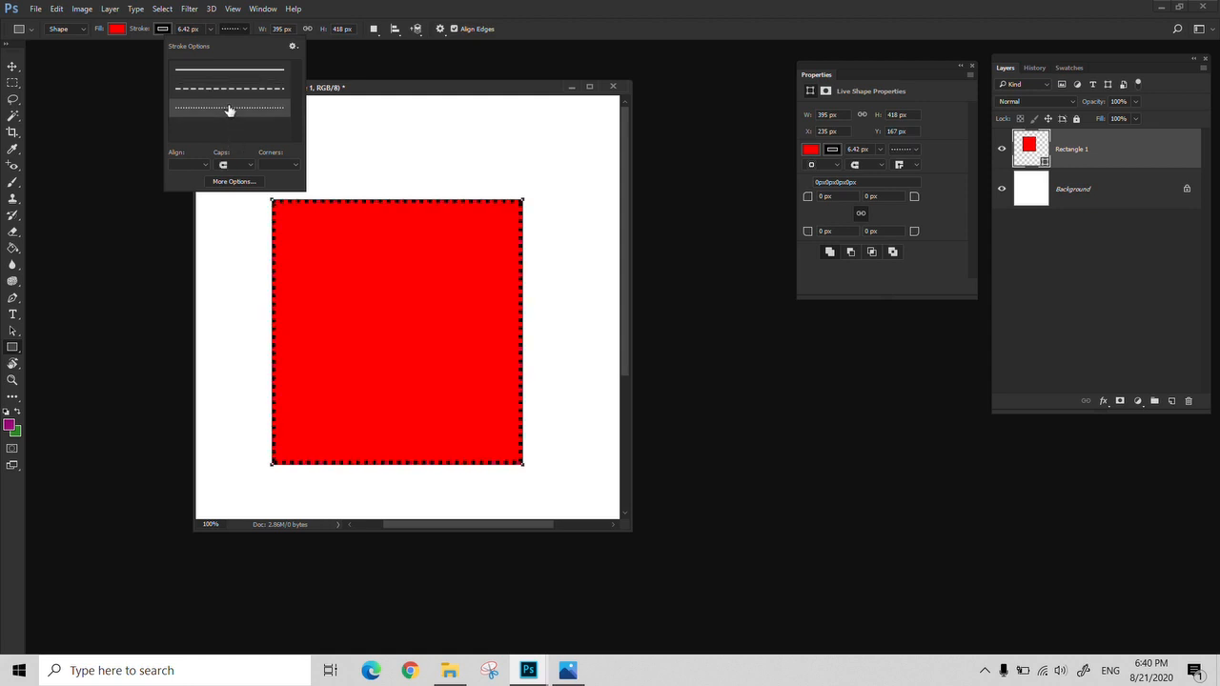
pyautogui.click(229, 89)
pyautogui.click(220, 70)
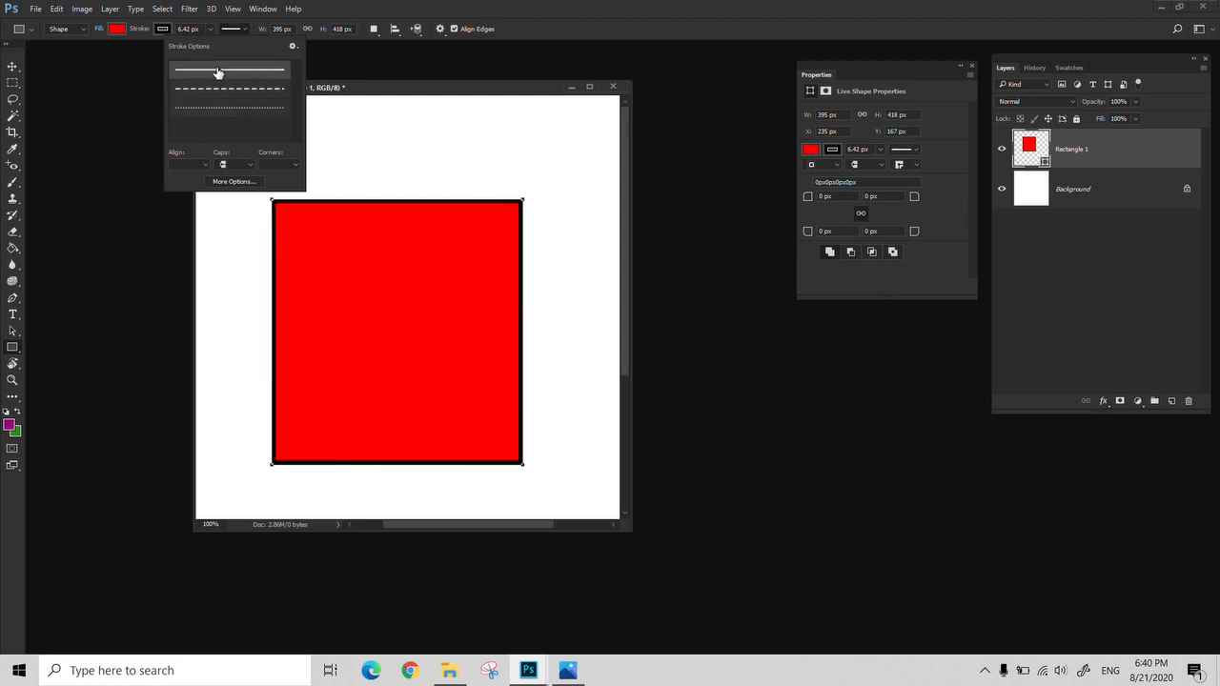
pyautogui.click(380, 10)
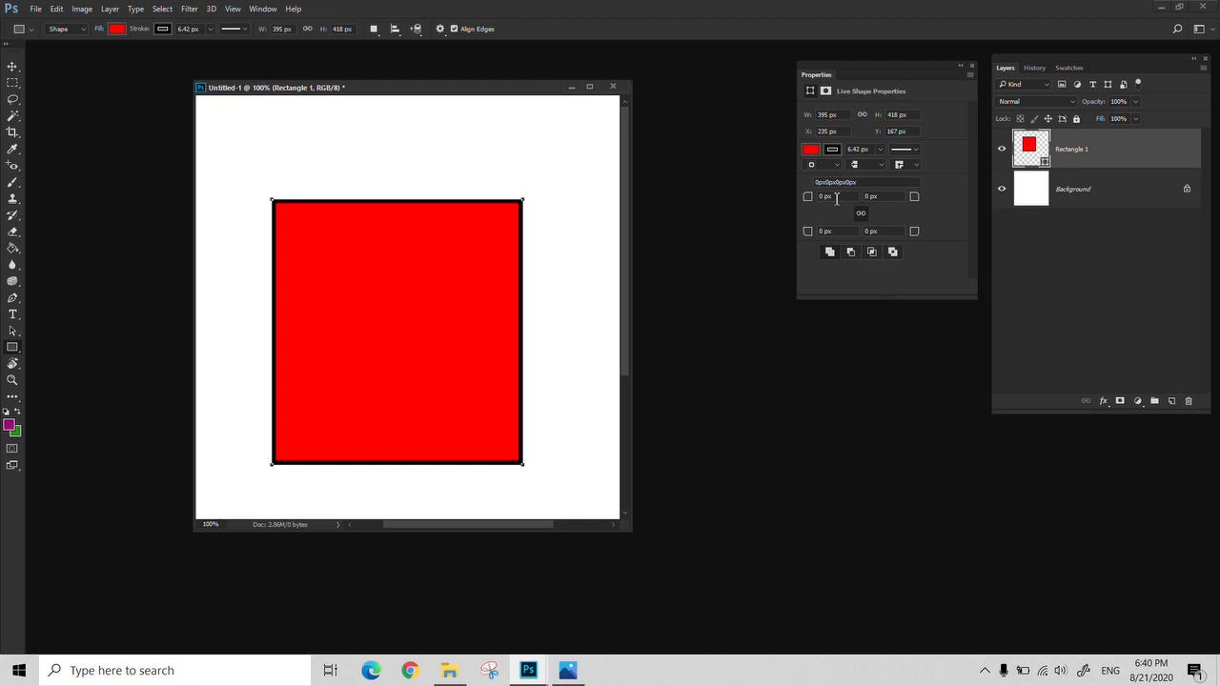
# Set the corner radius of all four rectangle corners to 75 px with the radii linked
pyautogui.moveTo(831, 199); pyautogui.dragTo(818, 203)
pyautogui.click(861, 212)
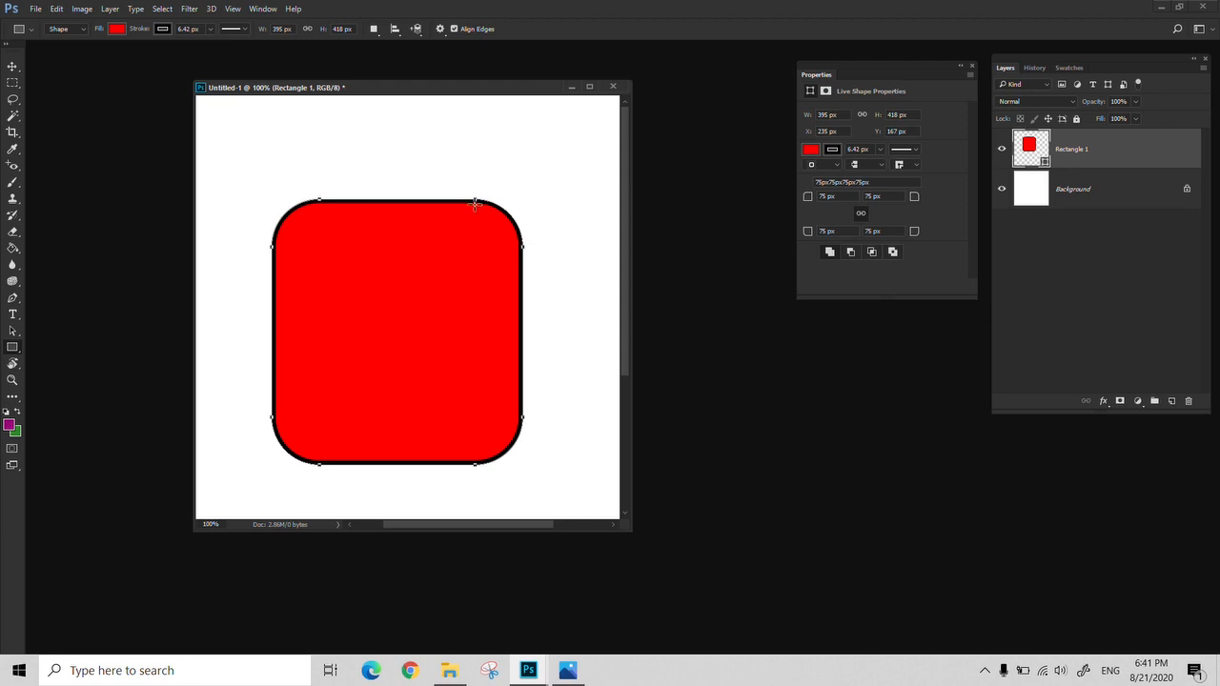
# Draw a small marquee selection above the red rectangle's upper-left corner and set the rectangle's linked corner radii to 53 px
pyautogui.press('m')
pyautogui.moveTo(215, 116); pyautogui.dragTo(297, 199)
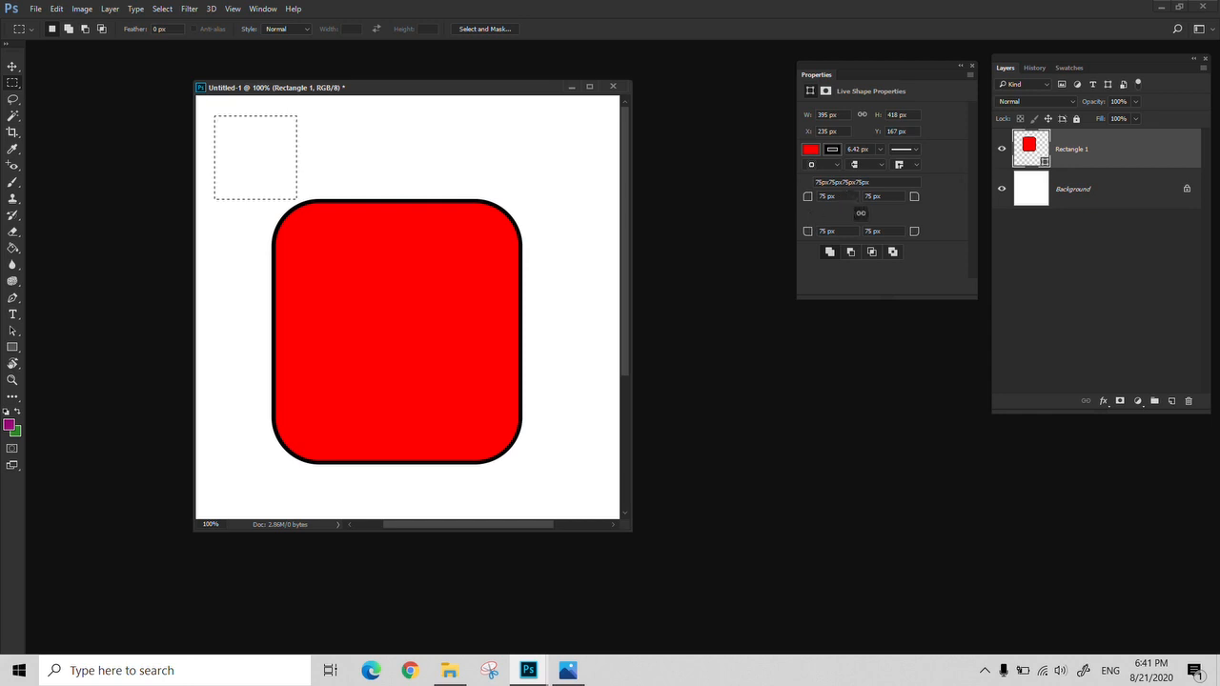
pyautogui.click(831, 197)
pyautogui.press('Return')
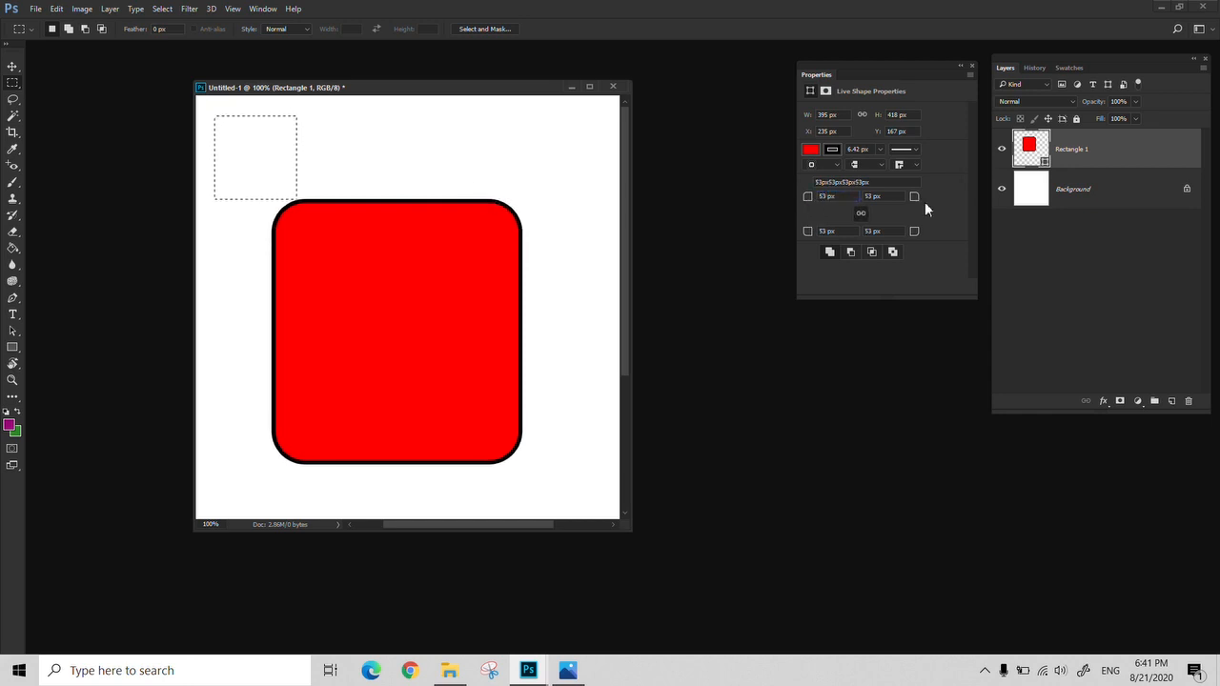
# Set all four corner radii of the red rectangle to 0 px and clear the marquee selection
pyautogui.moveTo(871, 184); pyautogui.dragTo(814, 200)
pyautogui.doubleClick(826, 197)
pyautogui.write('0')
pyautogui.press('Return')
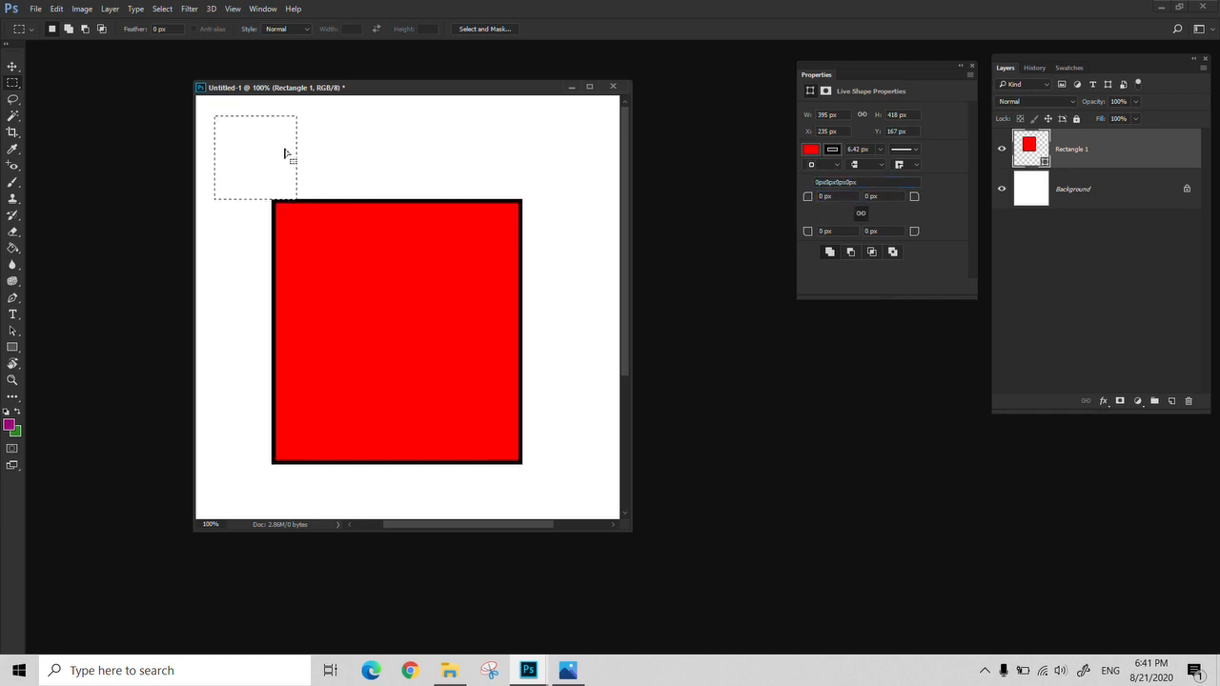
pyautogui.click(362, 197)
# Compare the Rectangle tool's path operations with the add, subtract and intersect modes of the Rectangular Marquee tool
pyautogui.click(13, 347)
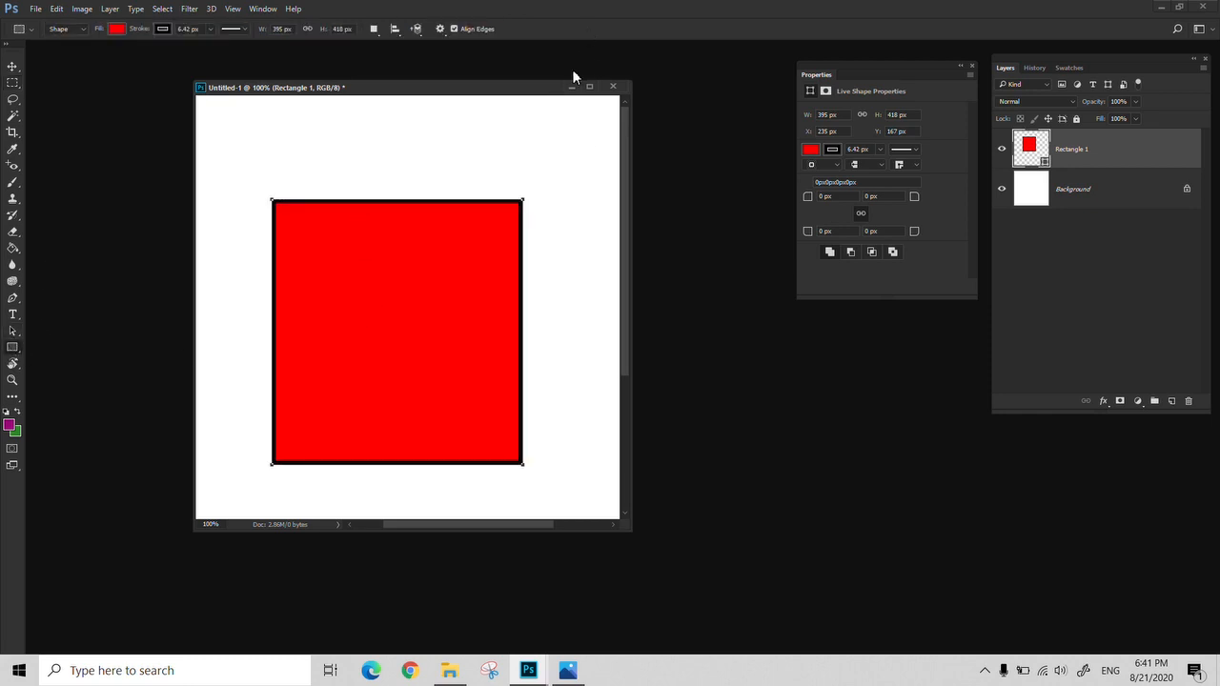
pyautogui.click(373, 29)
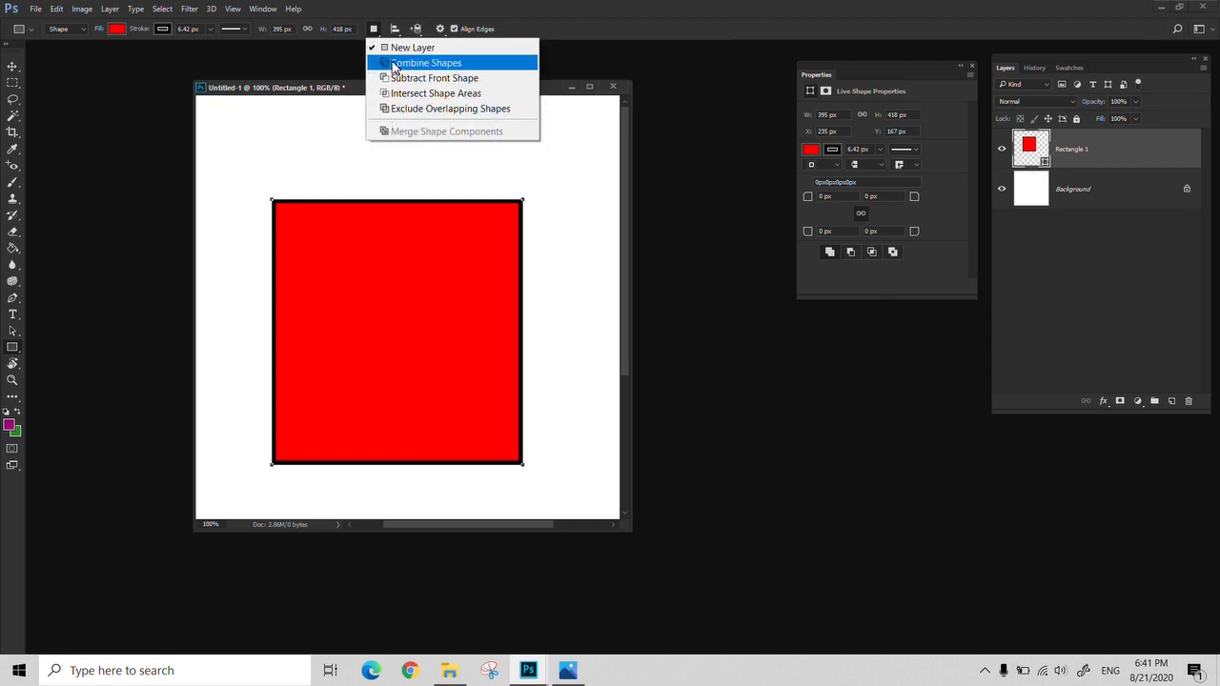
pyautogui.click(12, 86)
pyautogui.moveTo(11, 86); pyautogui.dragTo(33, 92)
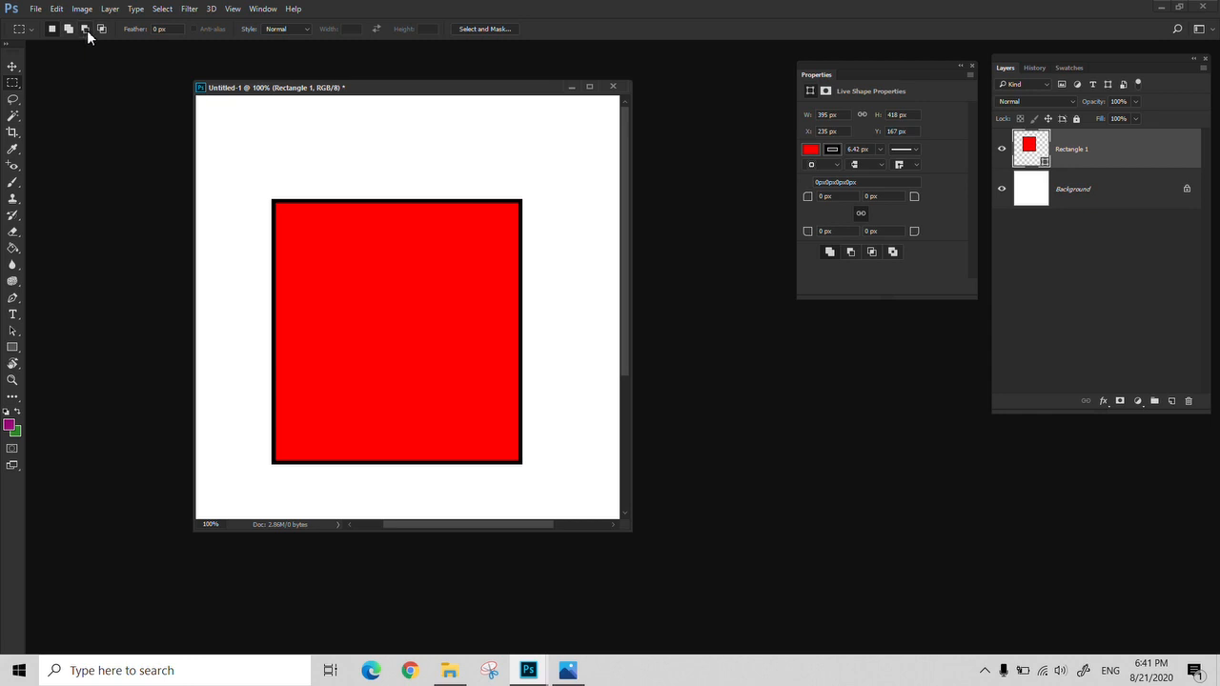
pyautogui.click(14, 349)
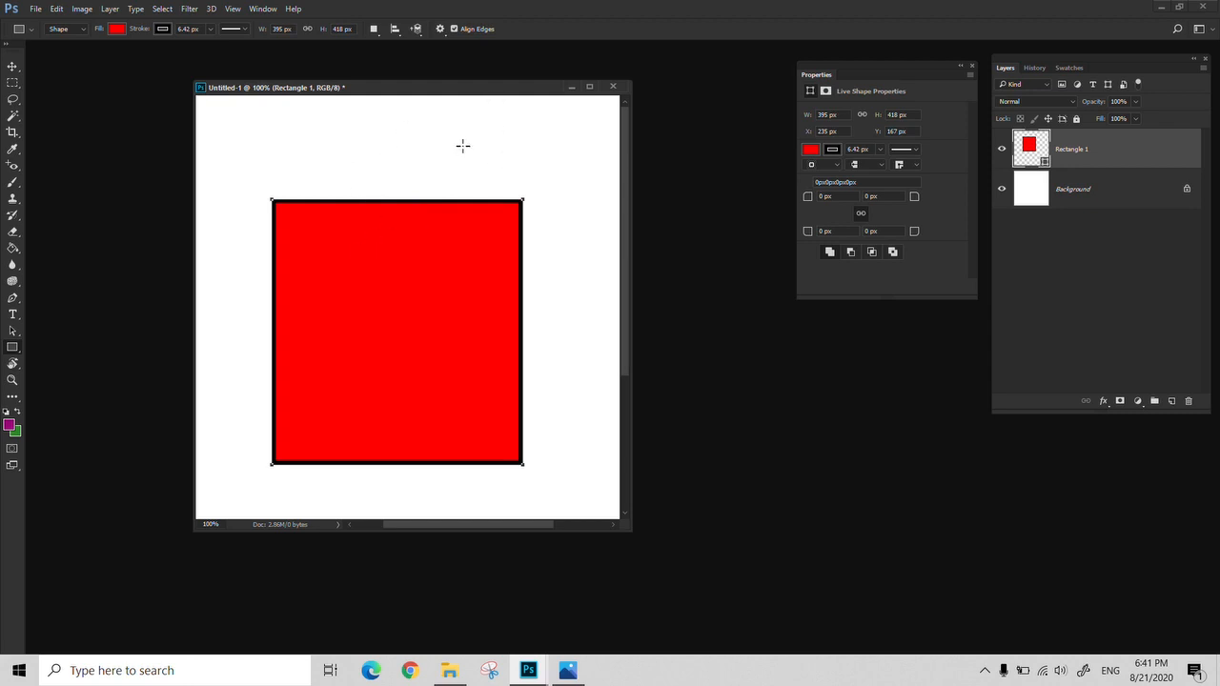
# Combine a rectangle of about 167 × 185 px with the red rectangle, overlapping its upper edge, using Combine Shapes
pyautogui.click(372, 29)
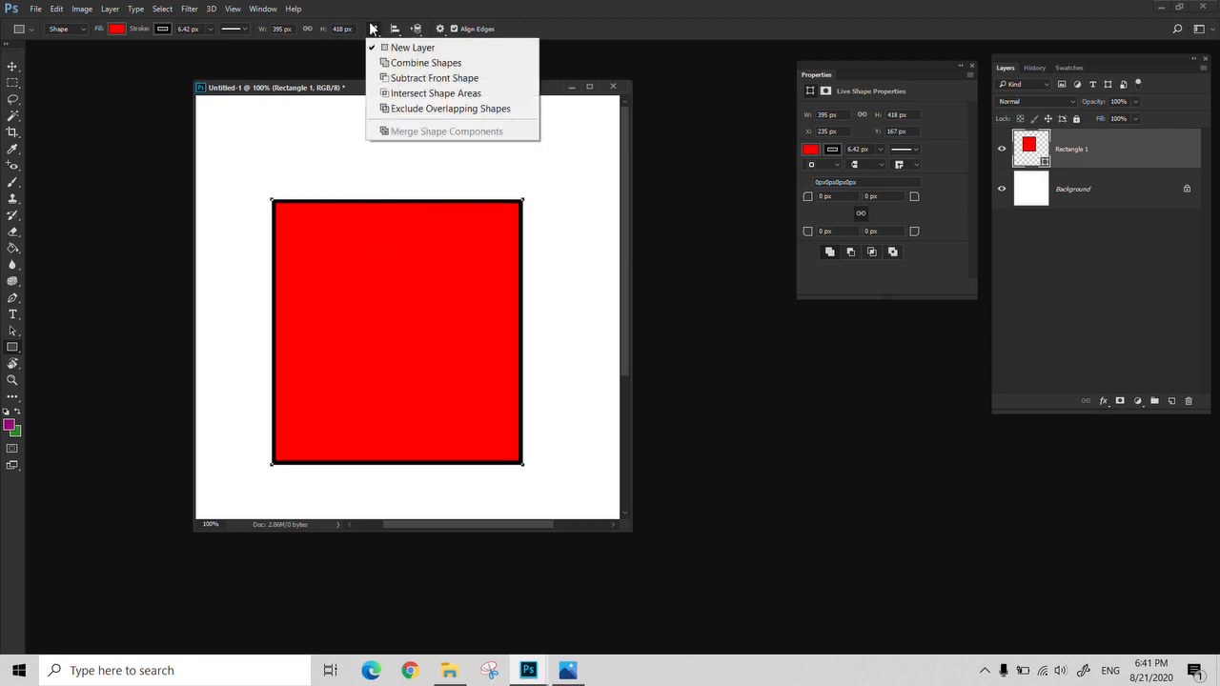
pyautogui.click(424, 63)
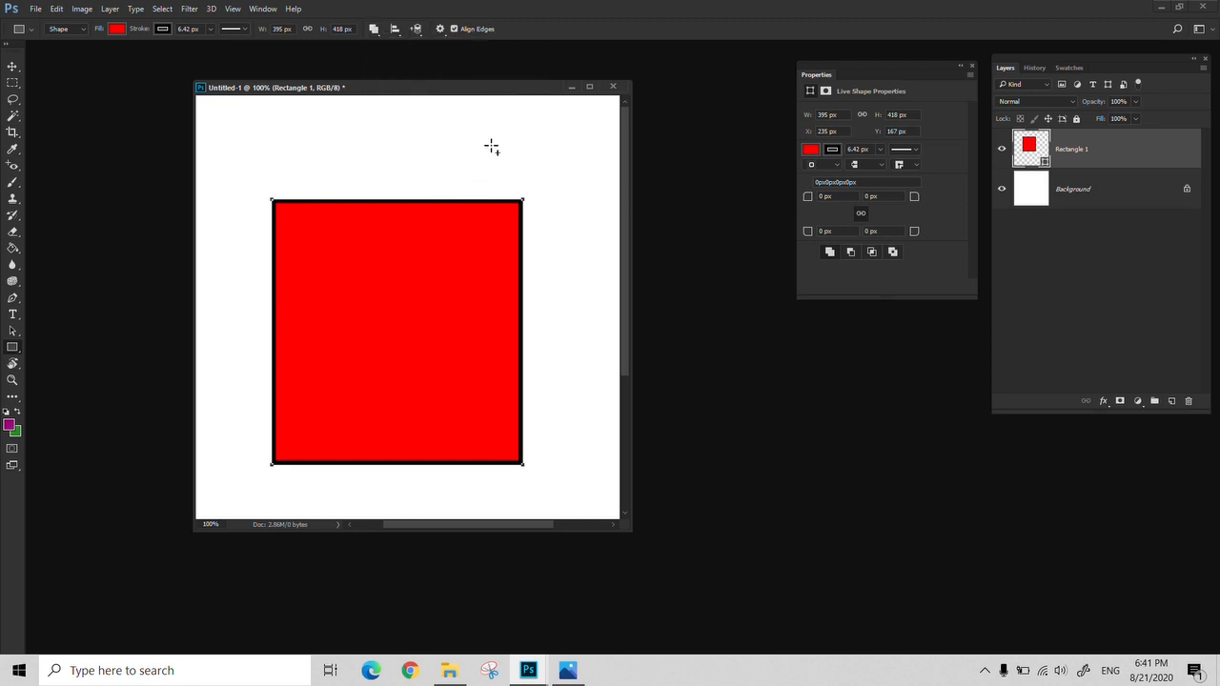
pyautogui.moveTo(491, 143); pyautogui.dragTo(385, 261)
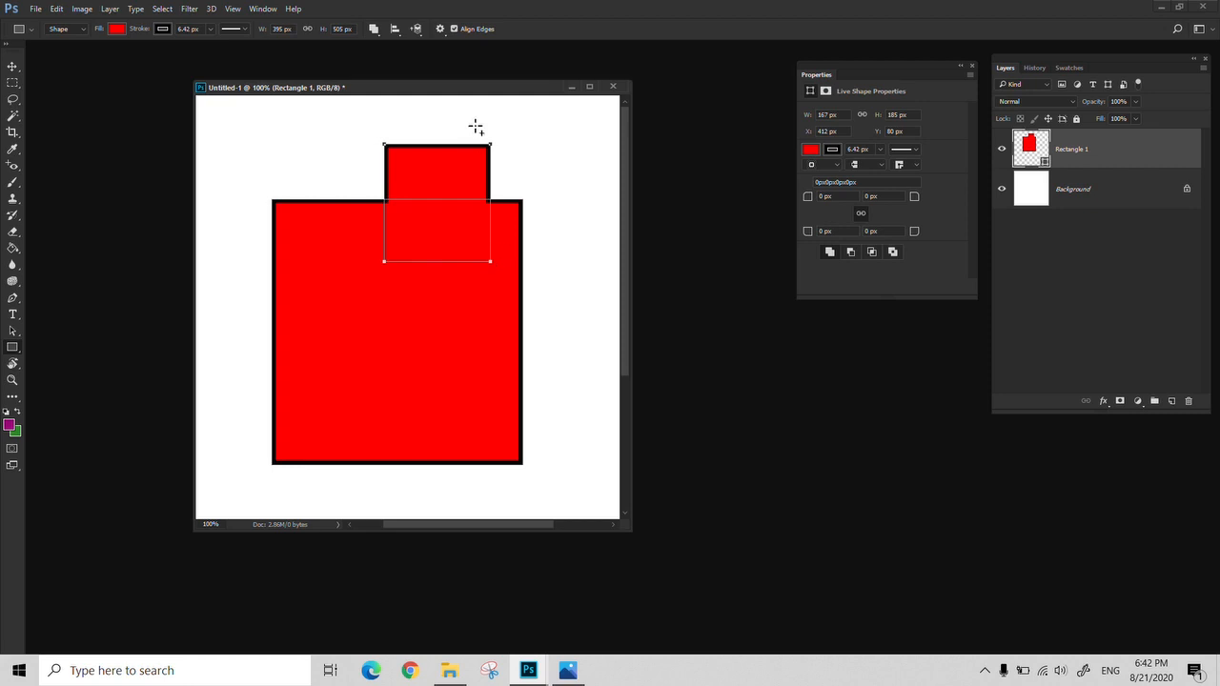
# Switch the small overlapping rectangle to Subtract Front Shape and cut a hole of about 174 × 198 px inside the red shape
pyautogui.click(373, 28)
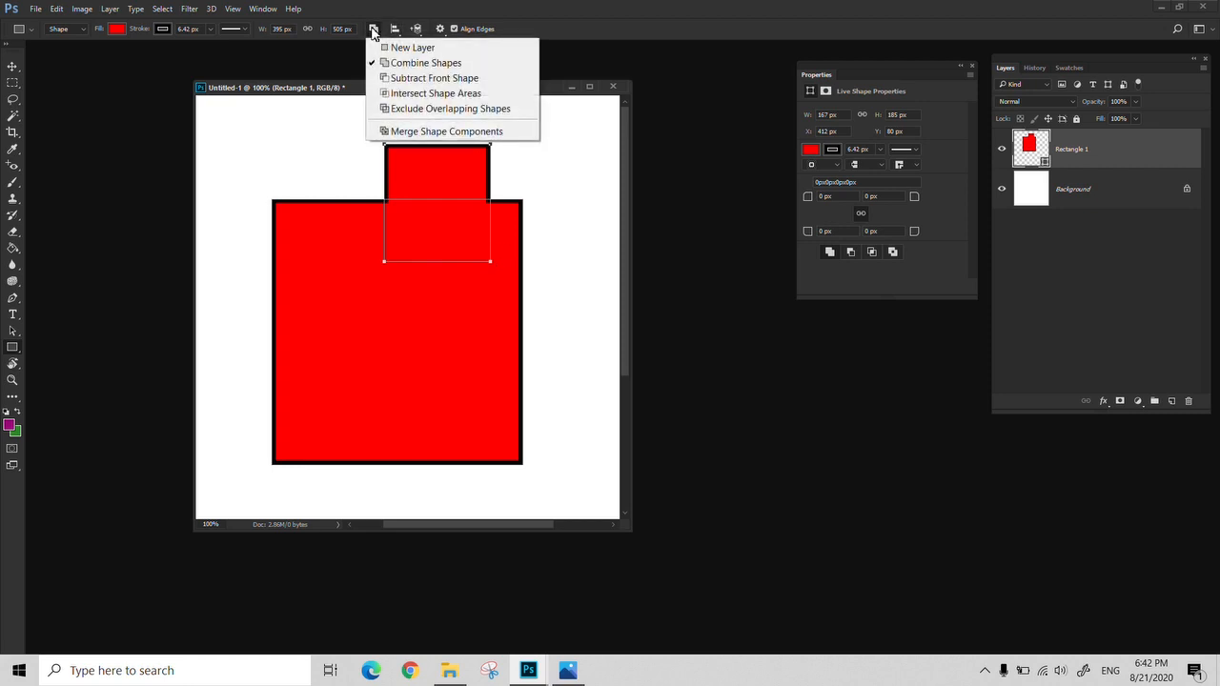
pyautogui.click(425, 79)
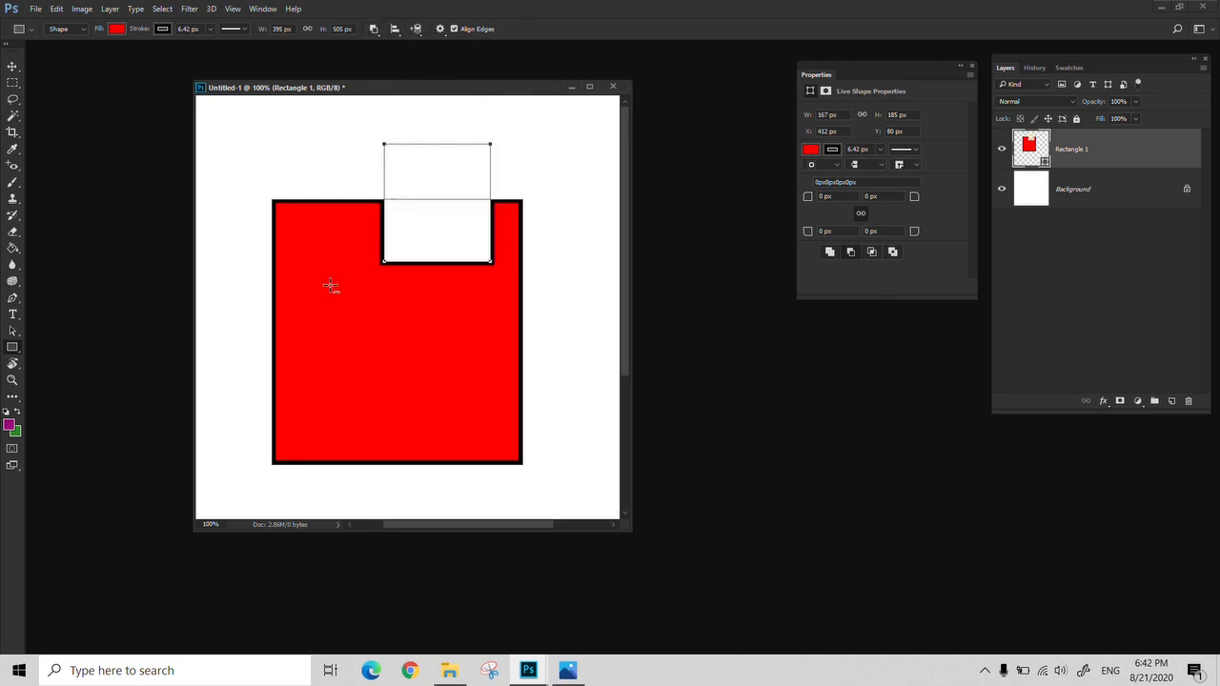
pyautogui.moveTo(324, 284); pyautogui.dragTo(436, 411)
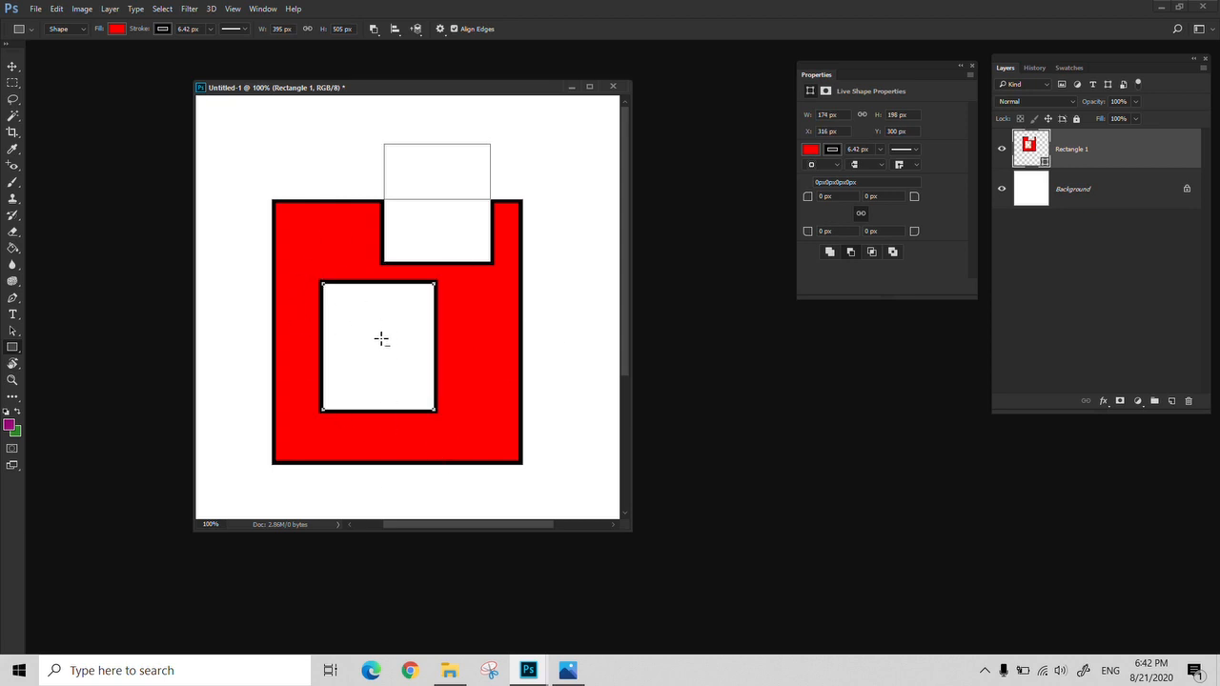
# Deselect the shape layer and draw a red rectangle of about 237 × 257 px on its own layer over the shape's upper-left corner
pyautogui.click(1069, 259)
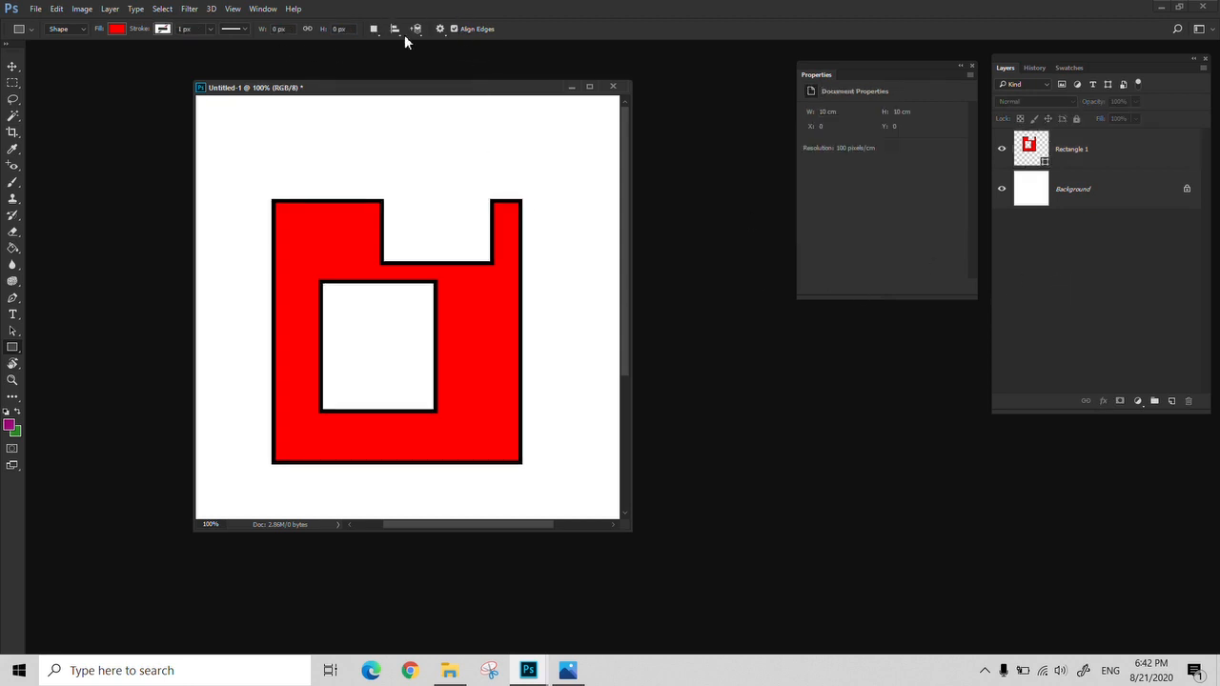
pyautogui.click(380, 32)
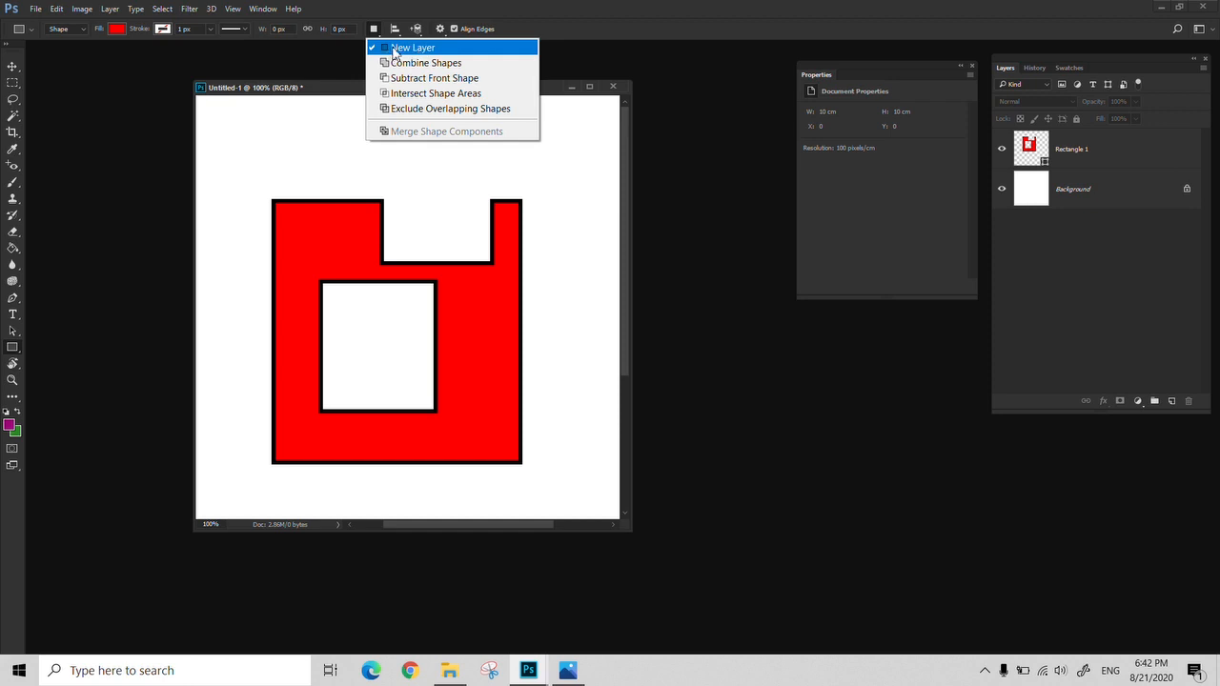
pyautogui.click(402, 49)
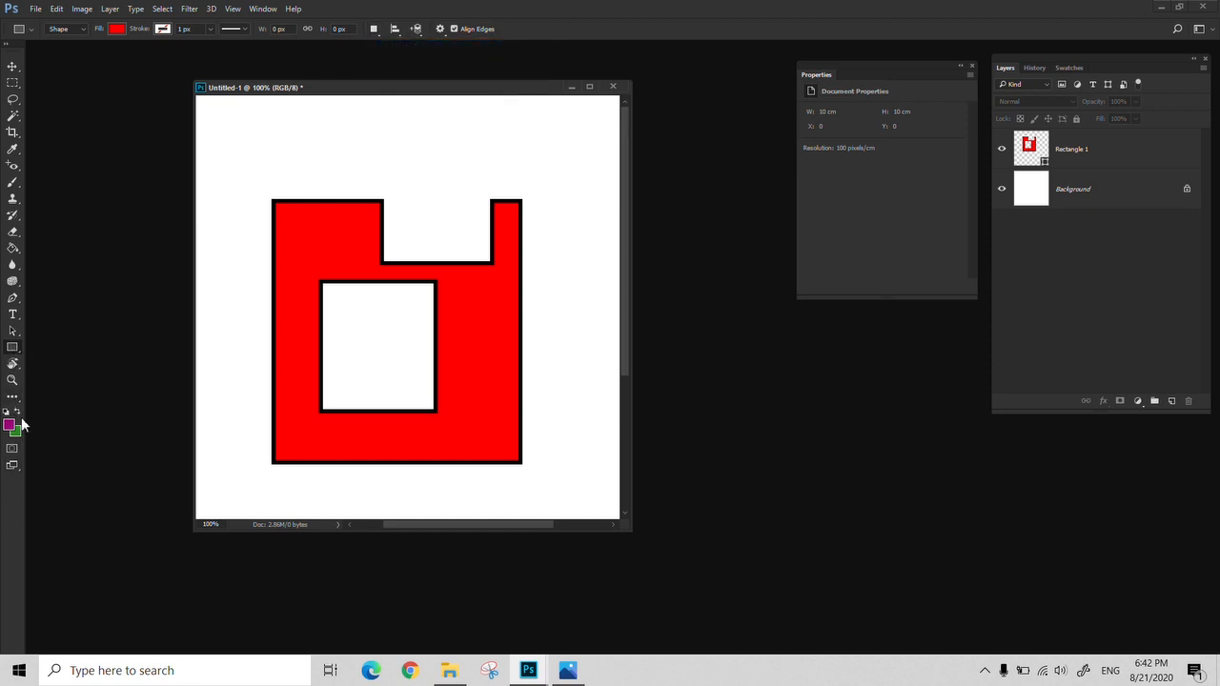
pyautogui.moveTo(241, 120); pyautogui.dragTo(391, 282)
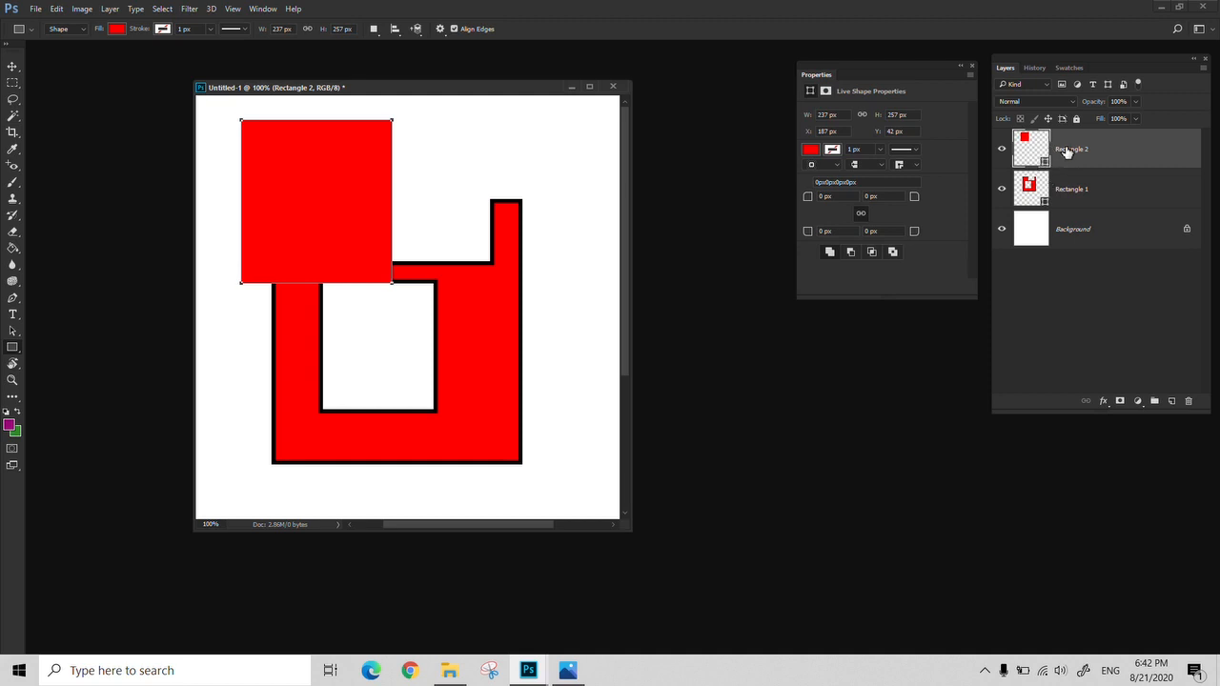
# Draw two more rectangles on separate layers, about 149 × 273 px at the shape's right edge and about 544 × 37 px below it
pyautogui.click(374, 30)
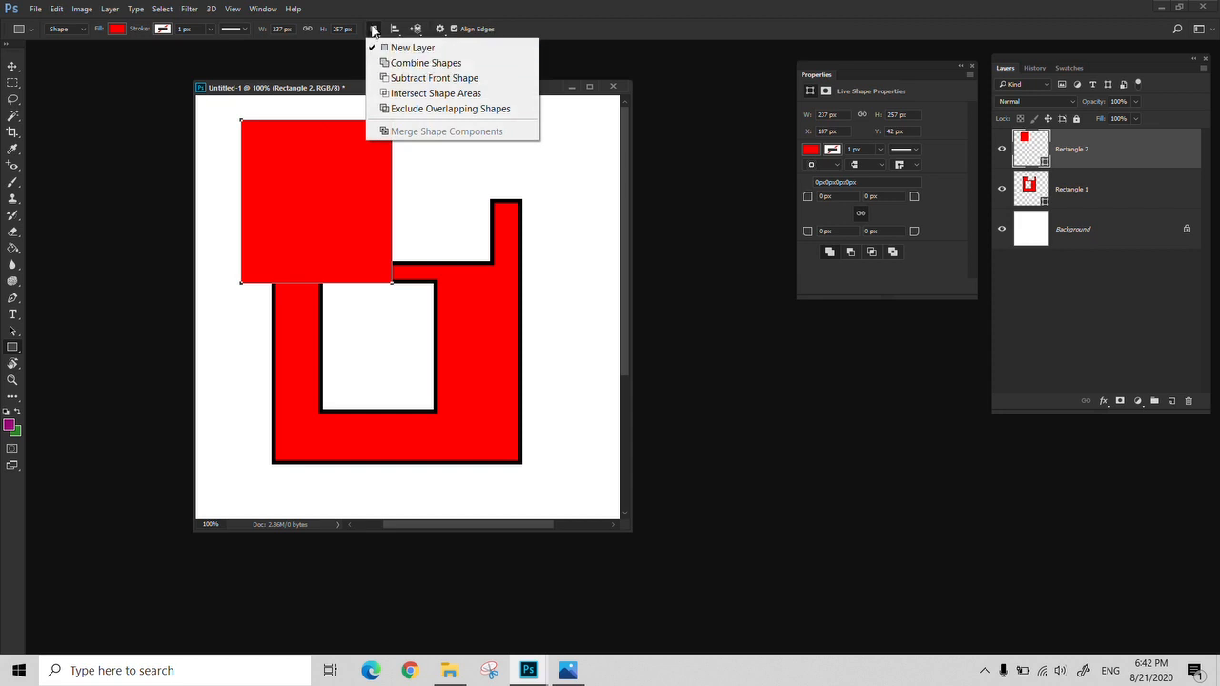
pyautogui.click(375, 29)
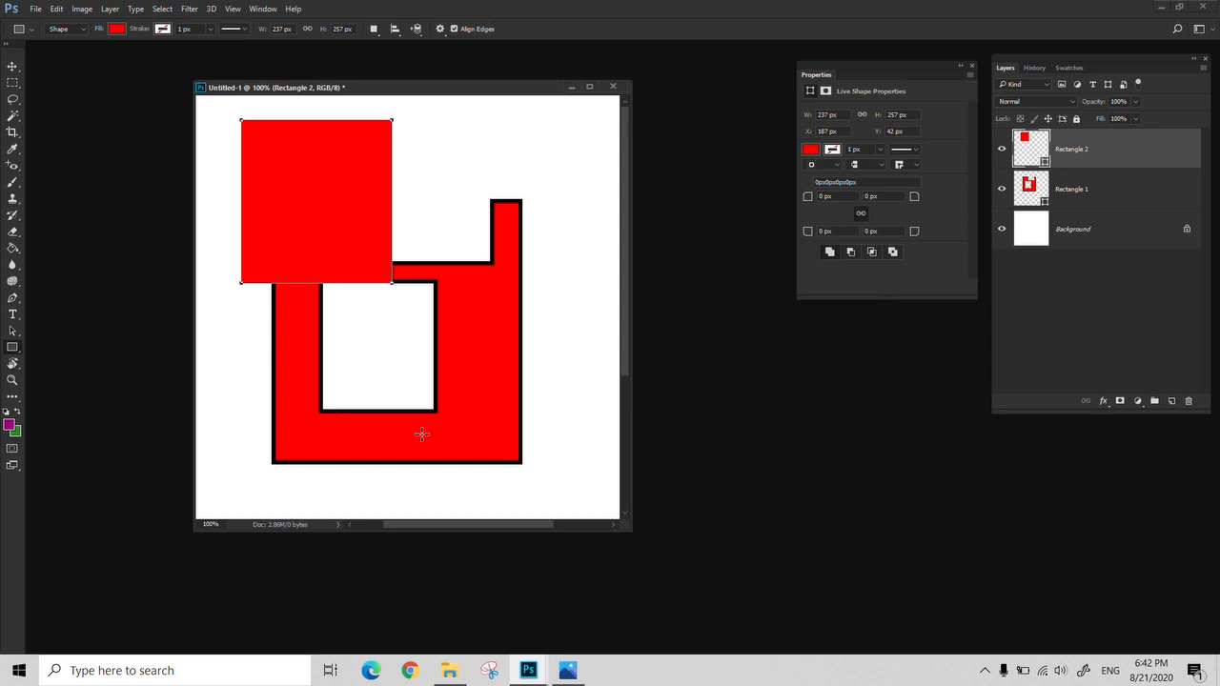
pyautogui.moveTo(483, 367); pyautogui.dragTo(577, 195)
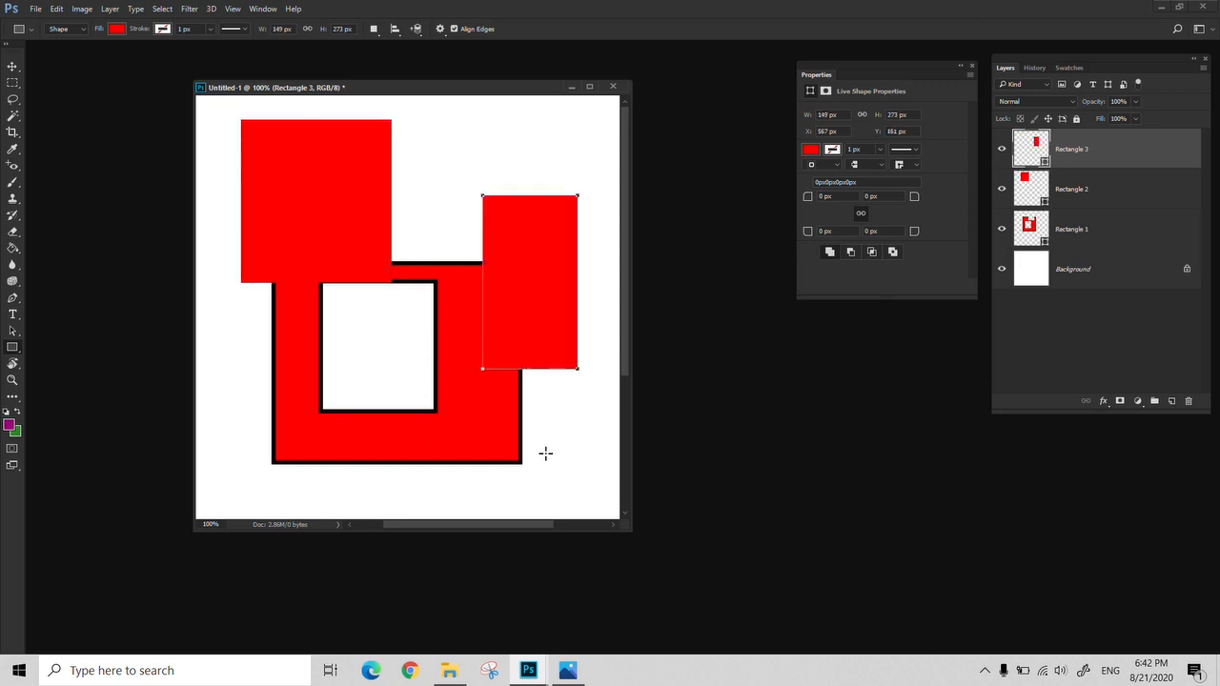
pyautogui.moveTo(545, 470); pyautogui.dragTo(199, 493)
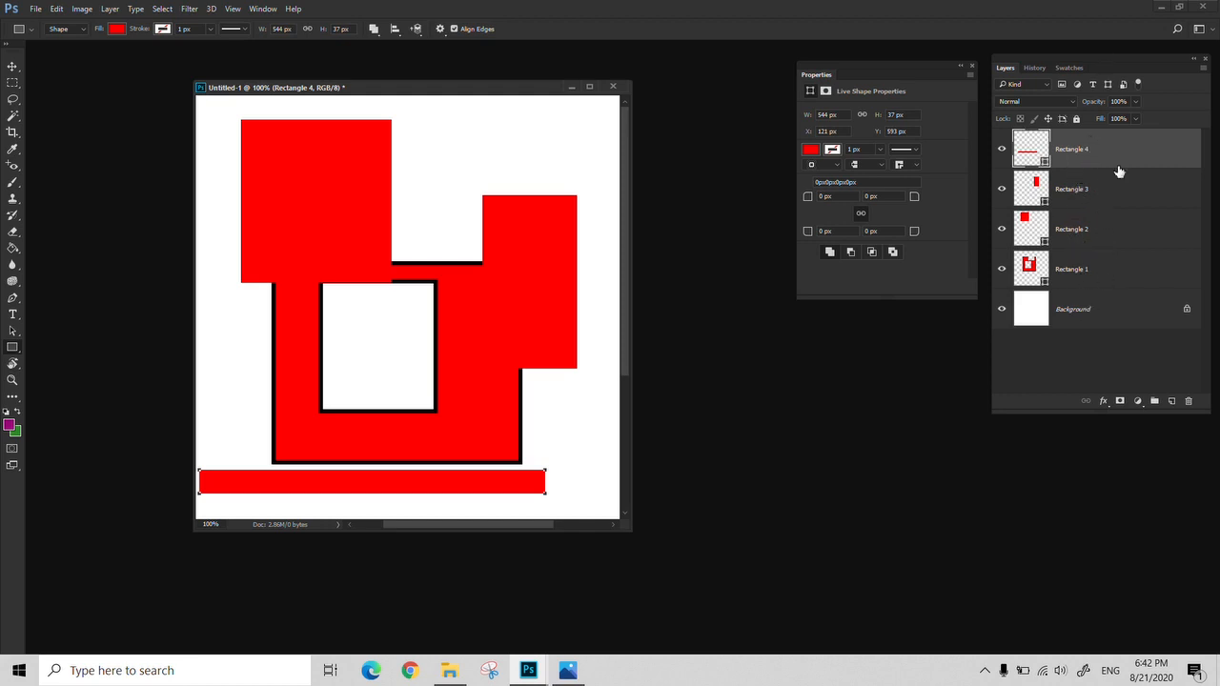
# Try merging the four rectangle layers into a single shape layer and moving it, and undo both changes
pyautogui.keyDown('shift'); pyautogui.click(1094, 277); pyautogui.keyUp('shift')
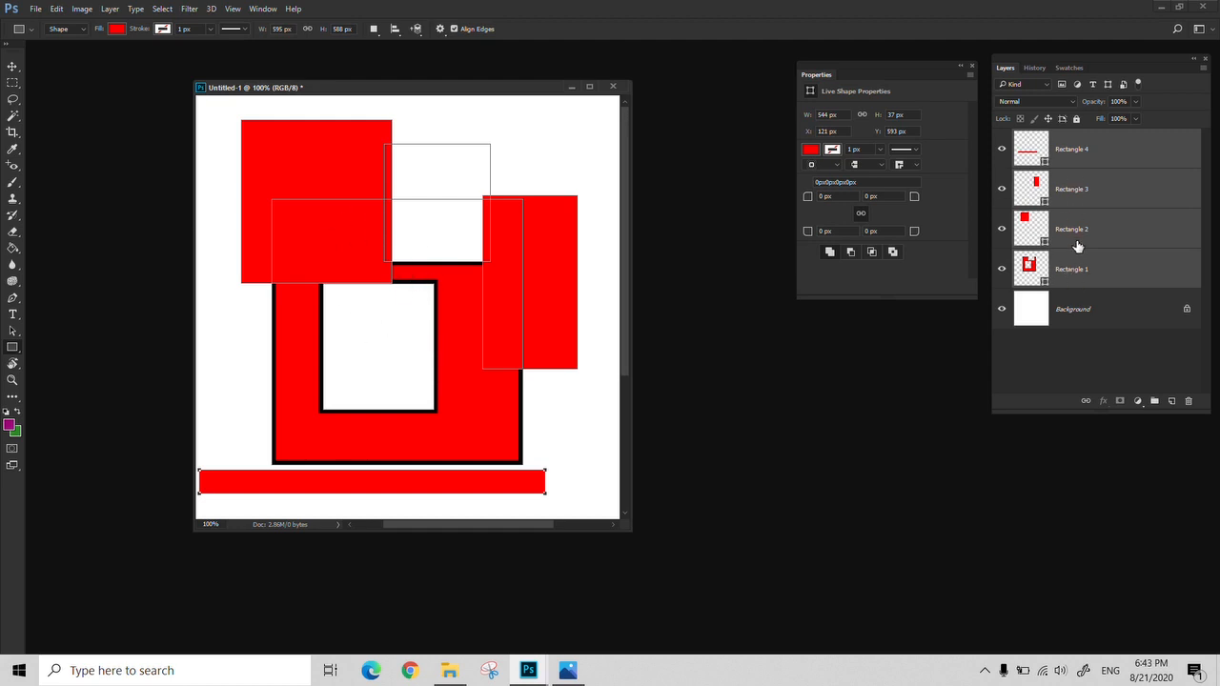
pyautogui.hotkey('ctrl', 'e')
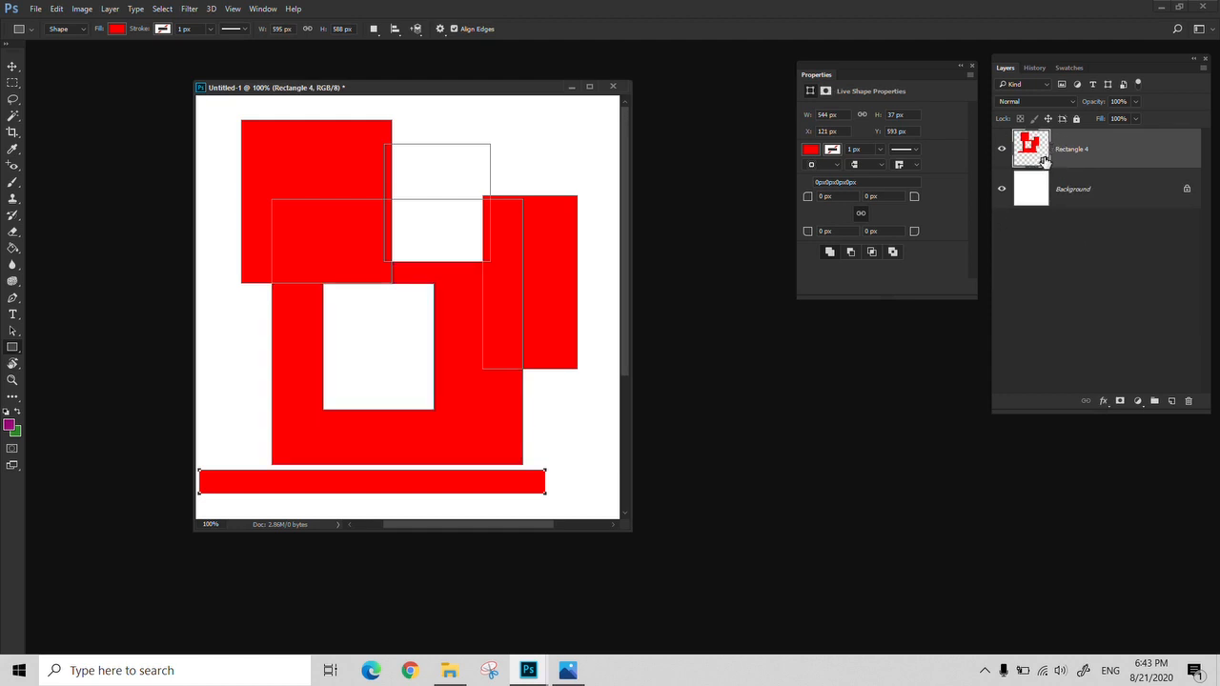
pyautogui.press('v')
pyautogui.moveTo(470, 324); pyautogui.dragTo(503, 332)
pyautogui.hotkey('ctrl', 'alt', 'z')
pyautogui.hotkey('ctrl', 'alt', 'z')
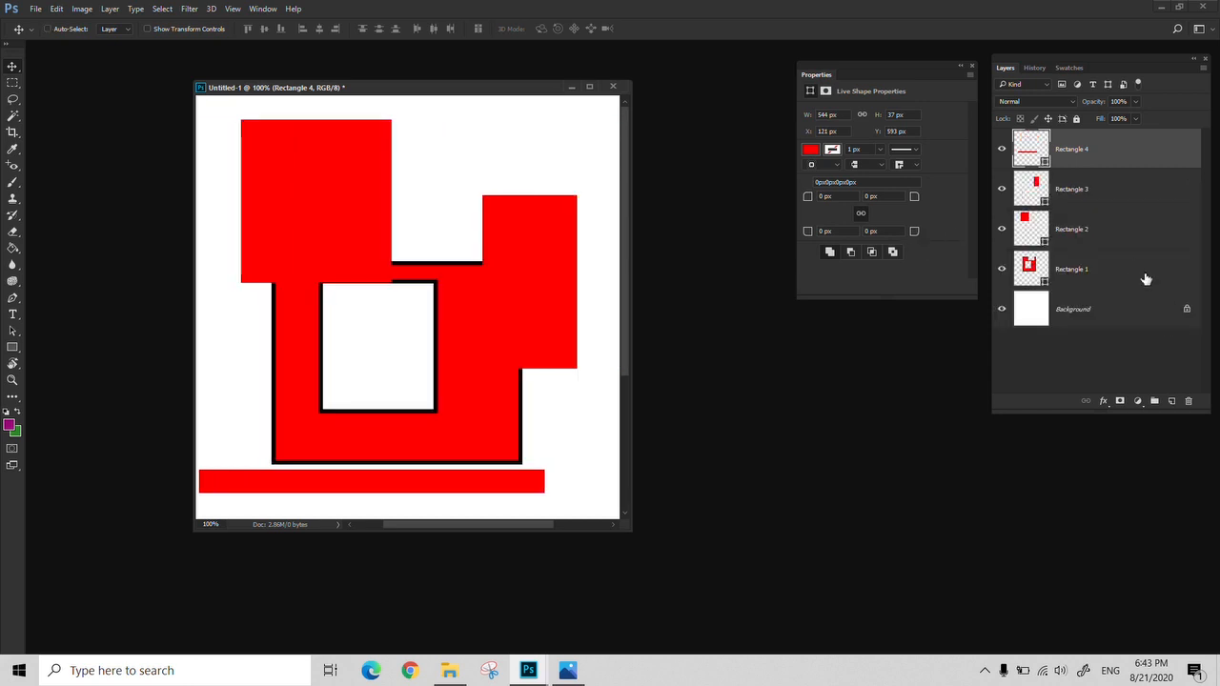
# Delete all four rectangle layers and add a new blank layer above the background
pyautogui.keyDown('shift'); pyautogui.click(1145, 278); pyautogui.keyUp('shift')
pyautogui.click(1187, 400)
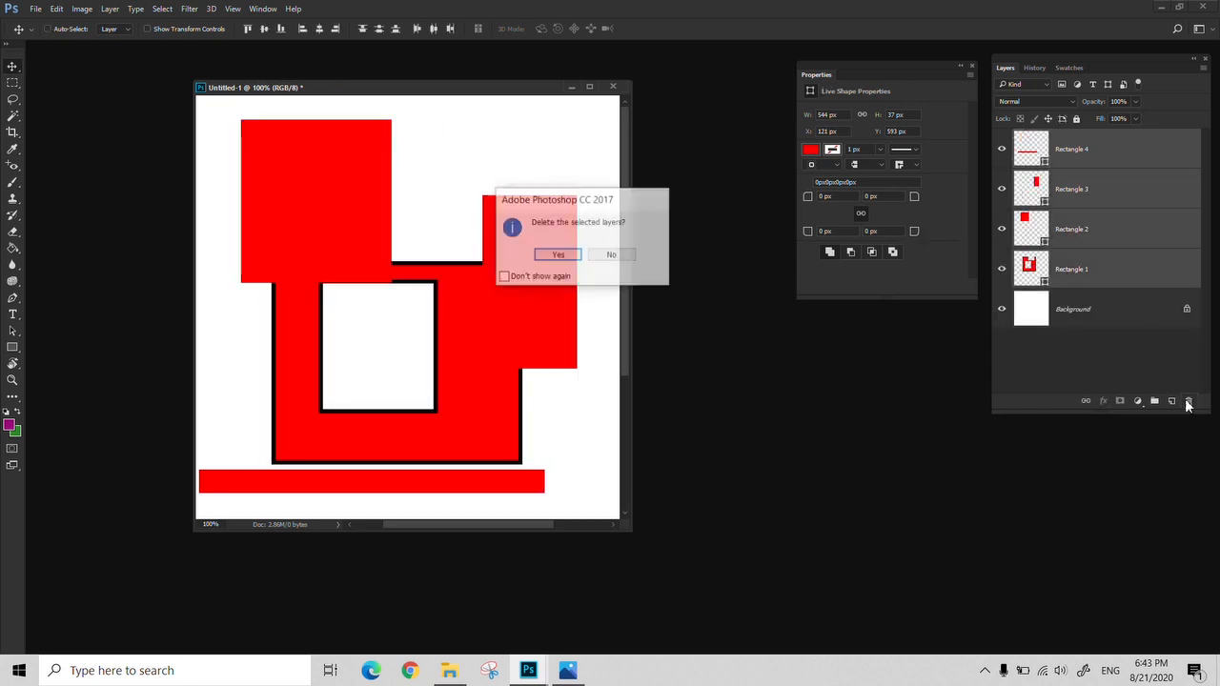
pyautogui.press('Return')
pyautogui.click(1172, 401)
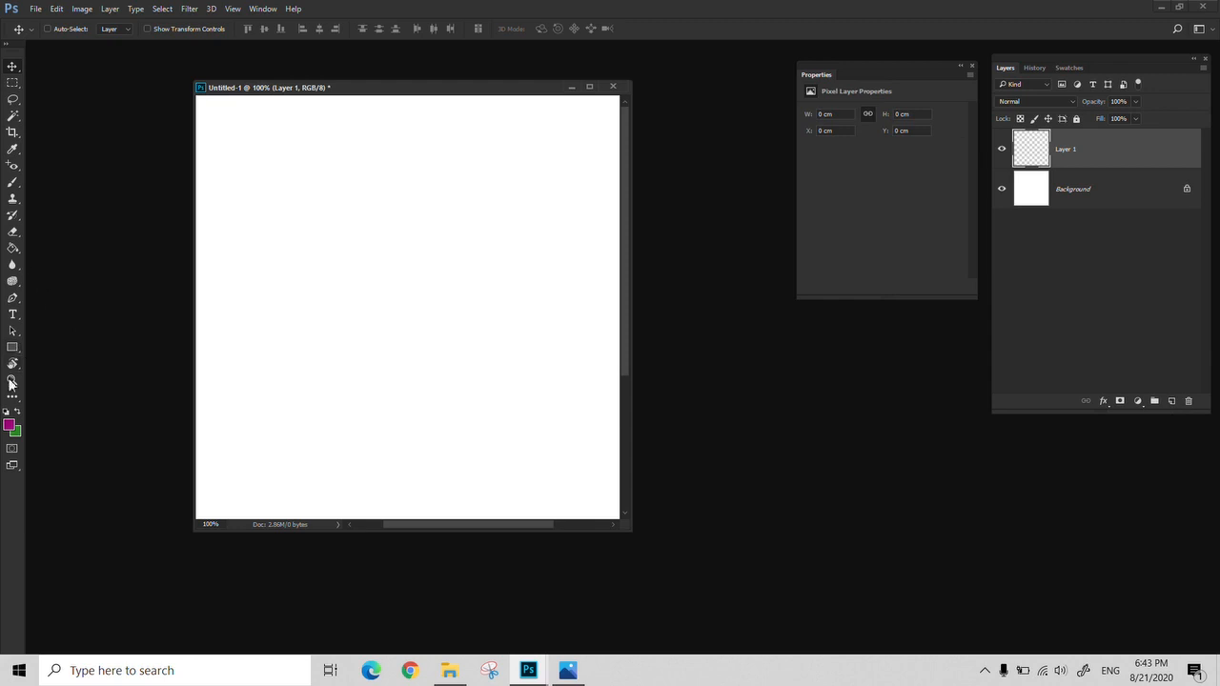
pyautogui.click(13, 83)
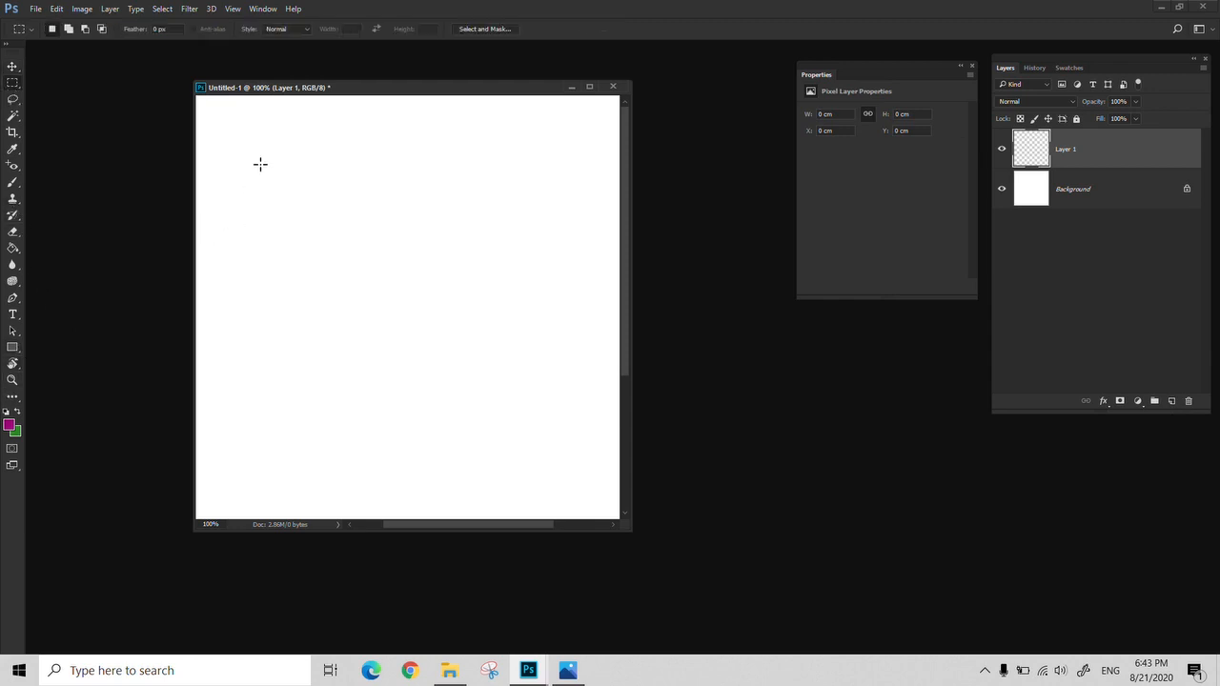
pyautogui.moveTo(259, 163); pyautogui.dragTo(388, 322)
pyautogui.press('g')
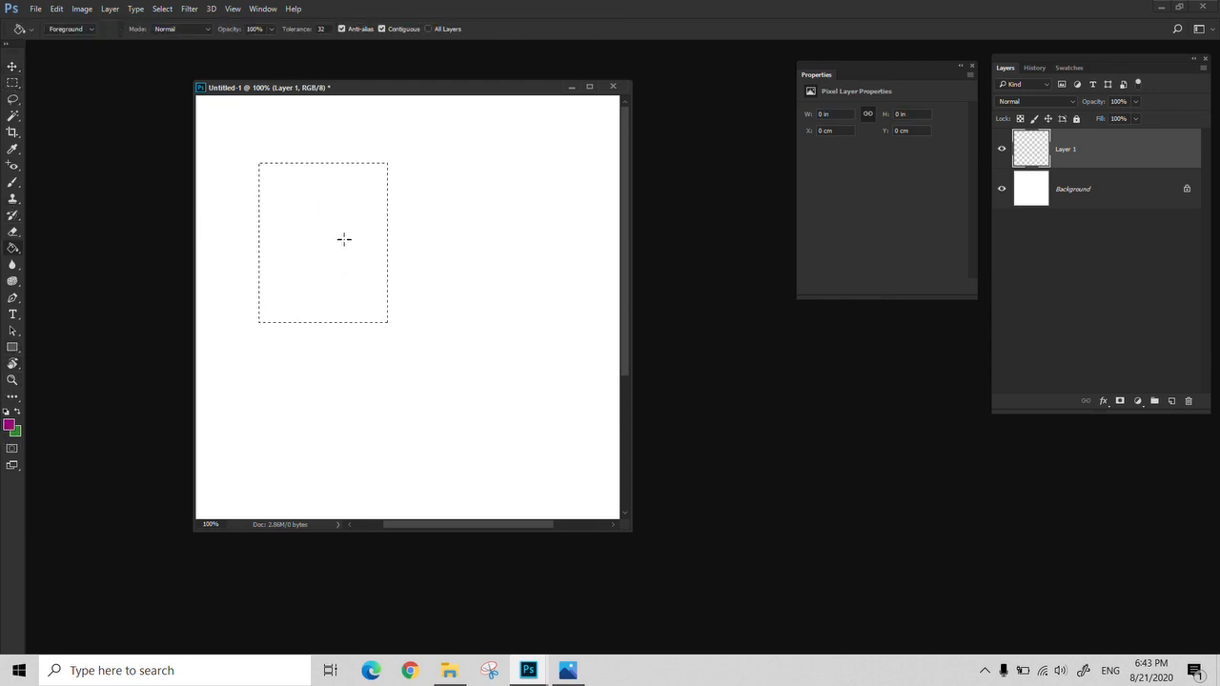
pyautogui.hotkey('shift', 'g')
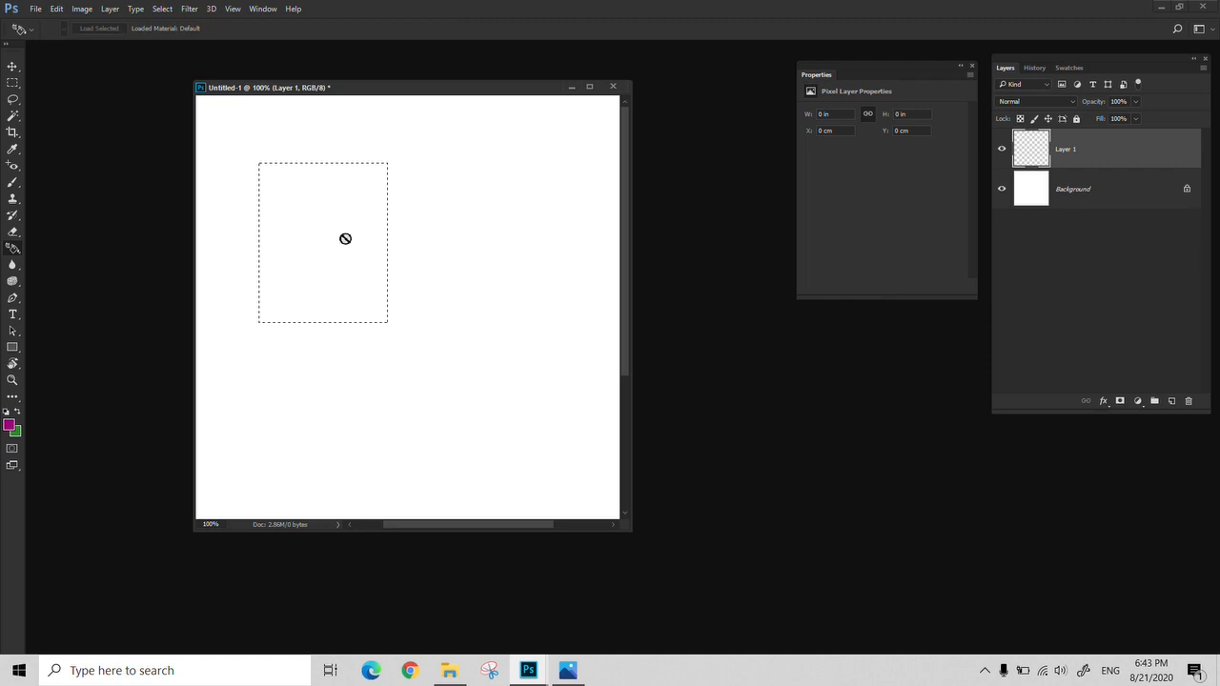
# Create a layer group above the blank layer and draw a rectangular marquee selection in the upper middle of the canvas
pyautogui.click(1154, 400)
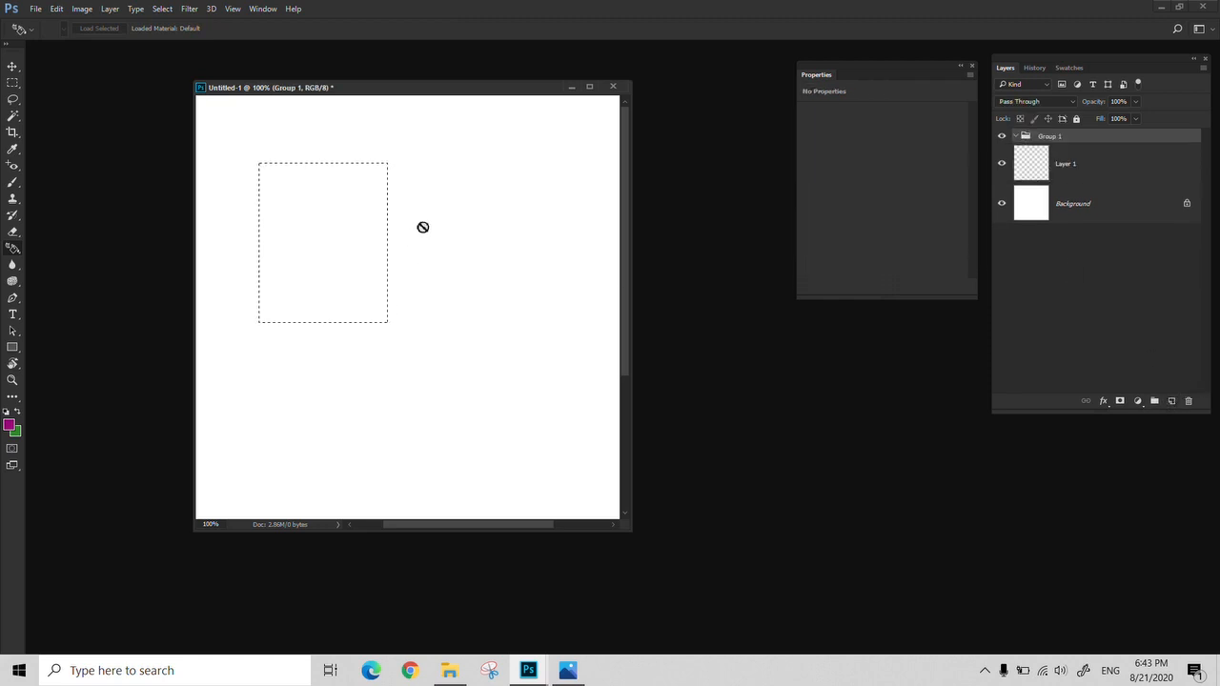
pyautogui.press('m')
pyautogui.moveTo(457, 146); pyautogui.dragTo(351, 295)
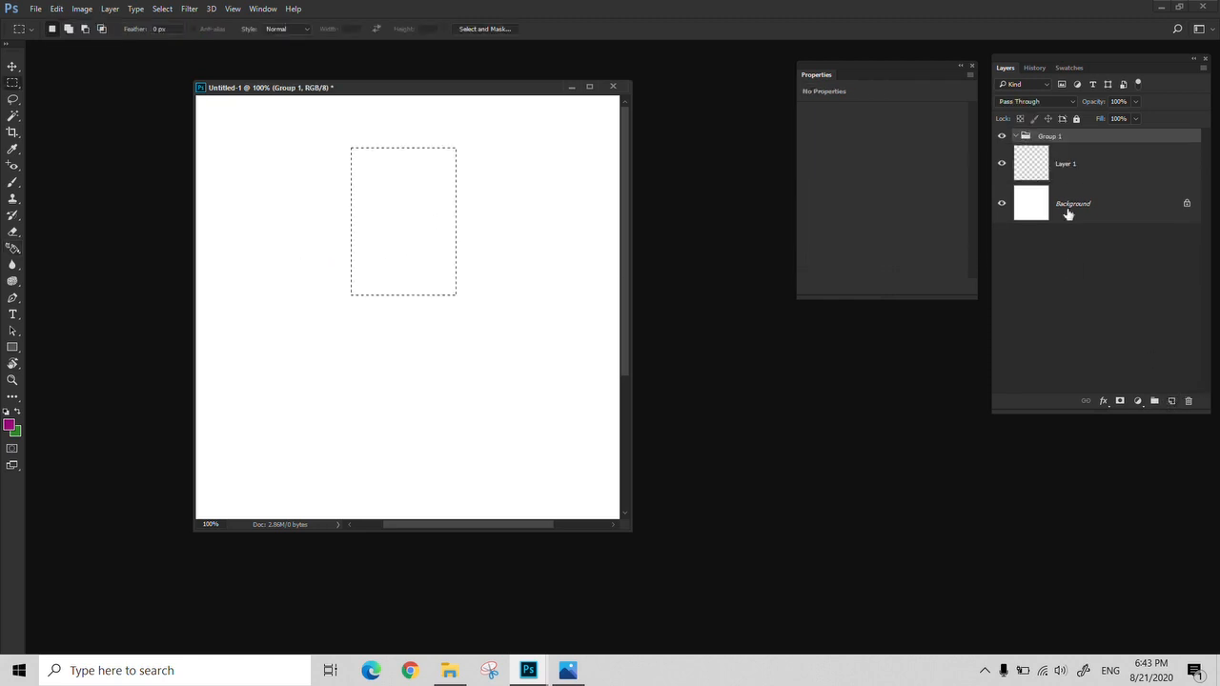
# Fill the selection on Layer 1 with the purple foreground colour using the Paint Bucket, and deselect
pyautogui.click(1084, 166)
pyautogui.press('g')
pyautogui.hotkey('shift', 'g')
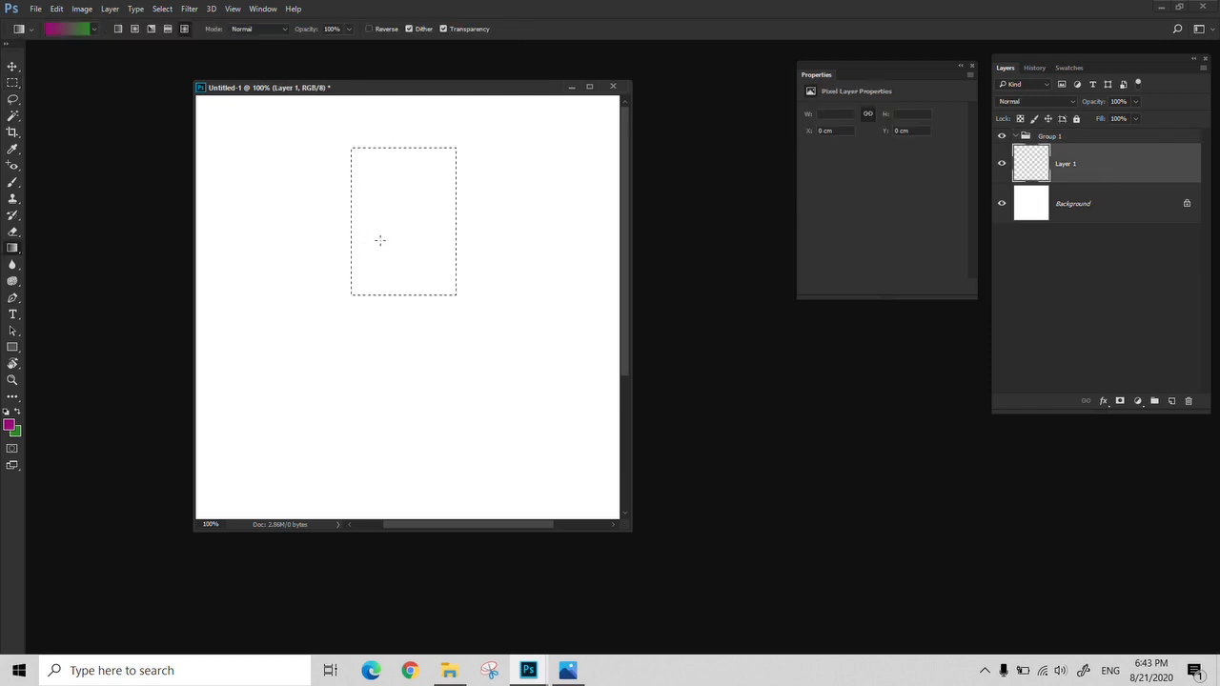
pyautogui.hotkey('shift', 'g')
pyautogui.click(386, 233)
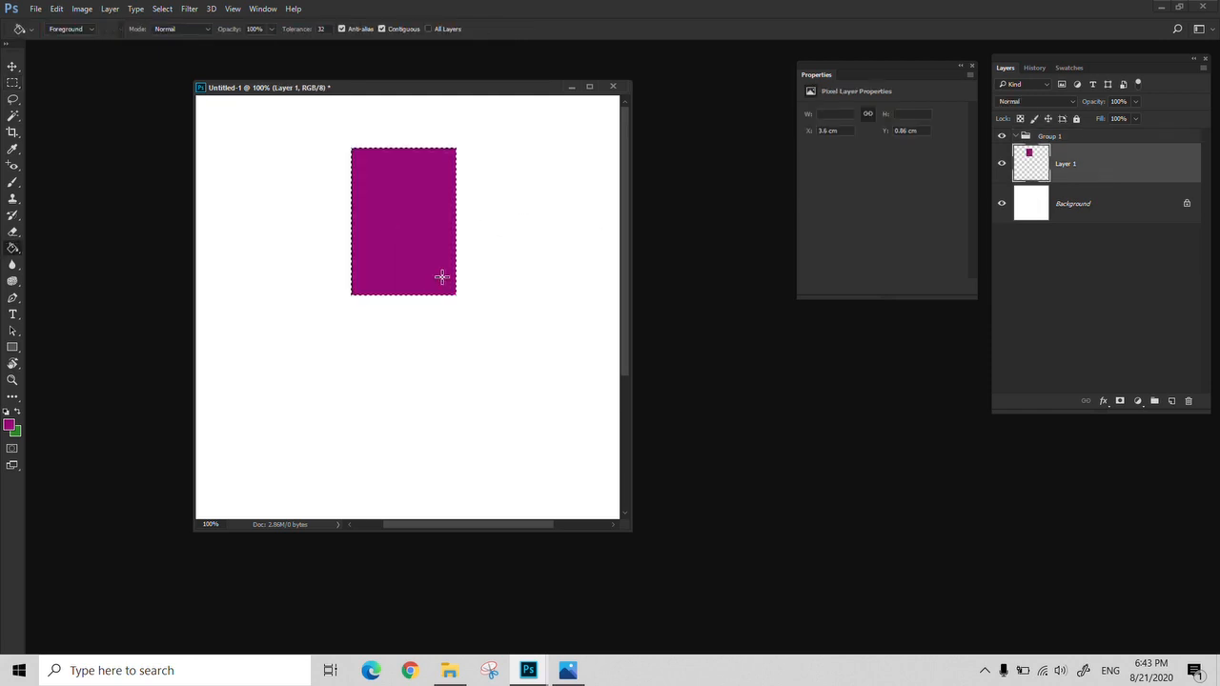
pyautogui.press('m')
pyautogui.click(492, 324)
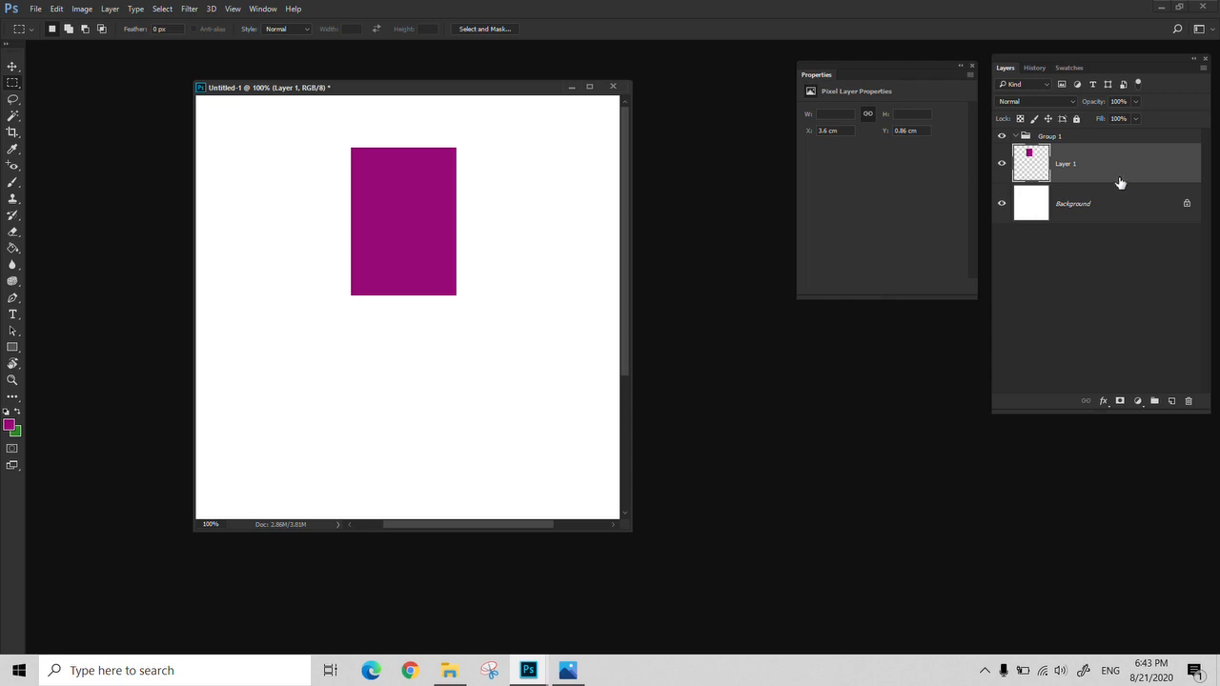
# Add a new layer above Layer 1 and paint three freehand purple brush strokes below the rectangle
pyautogui.click(1171, 401)
pyautogui.press('b')
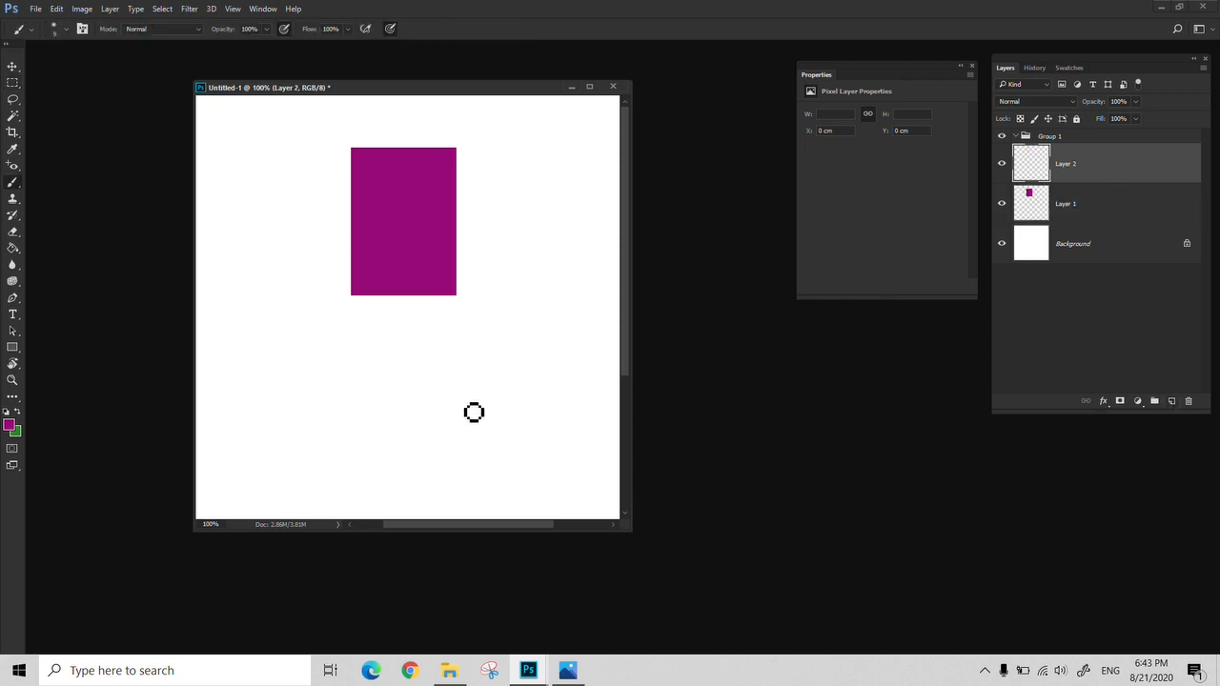
pyautogui.moveTo(527, 331); pyautogui.dragTo(400, 360)
pyautogui.moveTo(515, 432); pyautogui.dragTo(322, 385)
pyautogui.moveTo(443, 481); pyautogui.dragTo(195, 413)
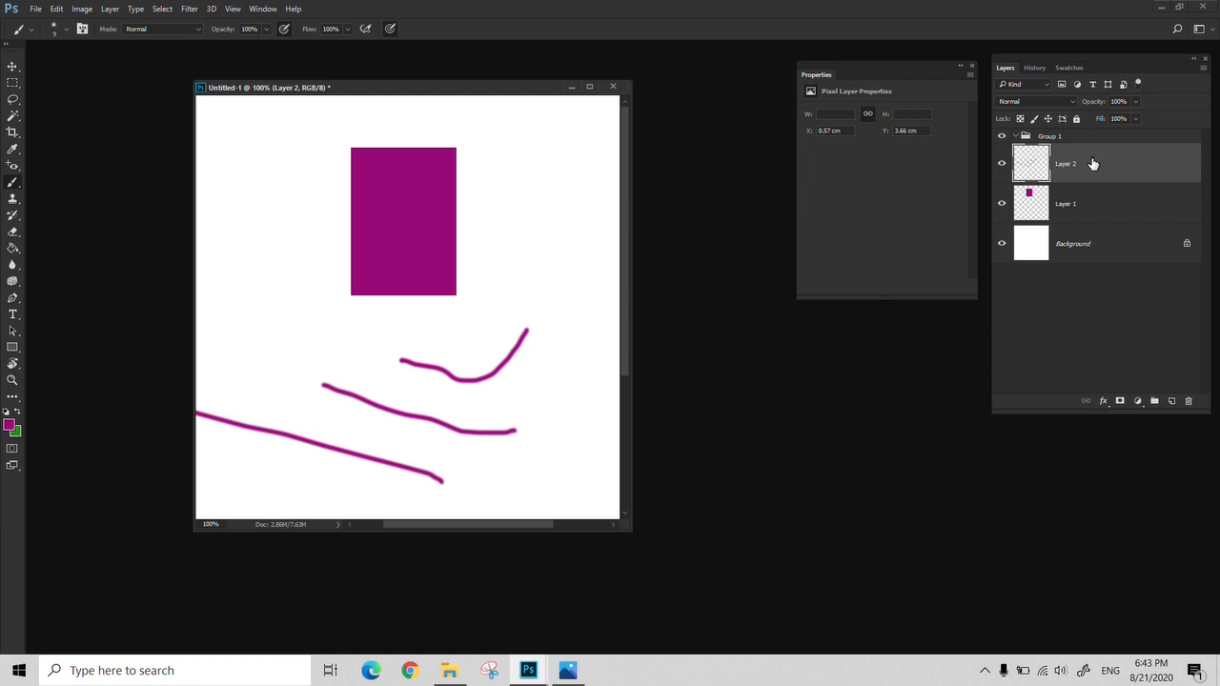
# Merge the brush-stroke layer with Layer 1 and move the merged artwork slightly up and to the left
pyautogui.keyDown('shift'); pyautogui.click(1089, 218); pyautogui.keyUp('shift')
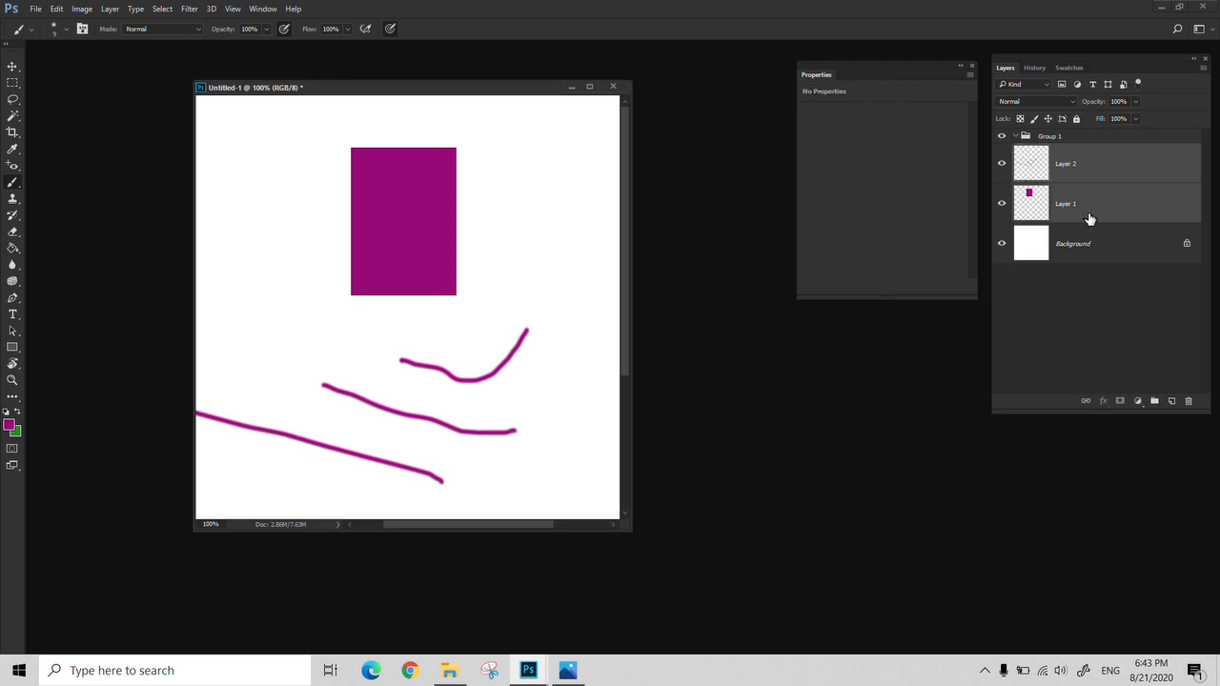
pyautogui.hotkey('ctrl', 'e')
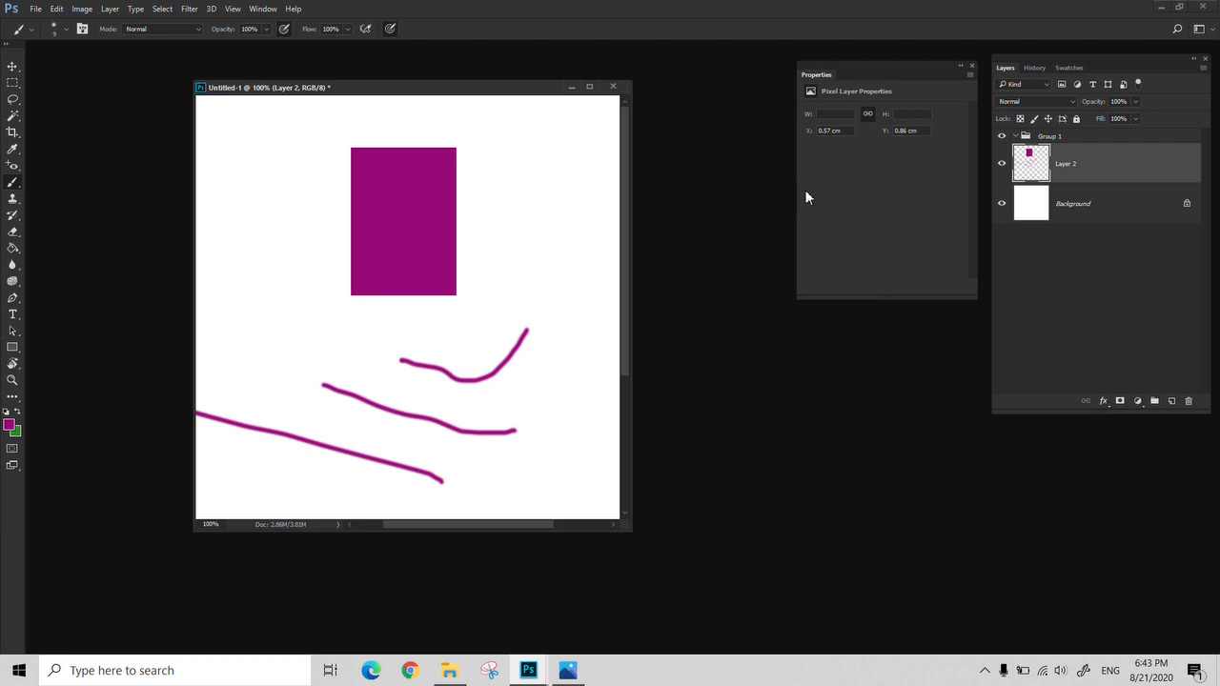
pyautogui.press('v')
pyautogui.moveTo(386, 264)
pyautogui.mouseDown()
pyautogui.moveTo(371, 307)
pyautogui.moveTo(357, 239)
pyautogui.mouseUp()
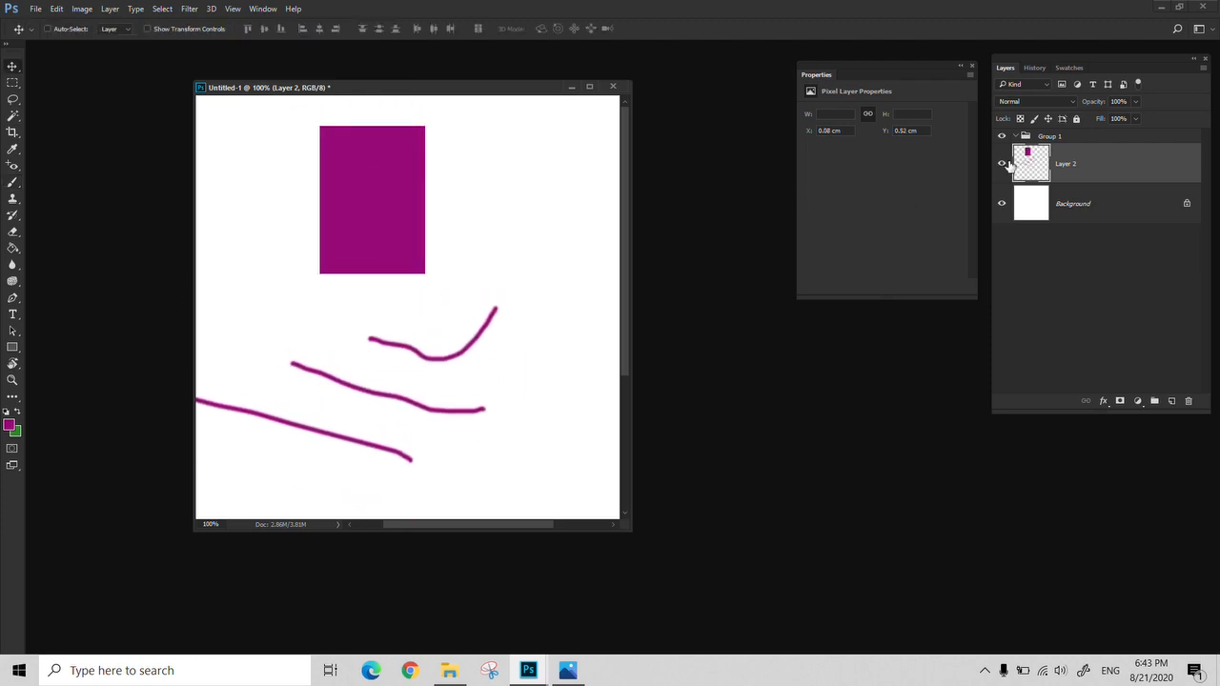
# Delete the merged layer and the empty Group 1, keeping only the background
pyautogui.click(1188, 405)
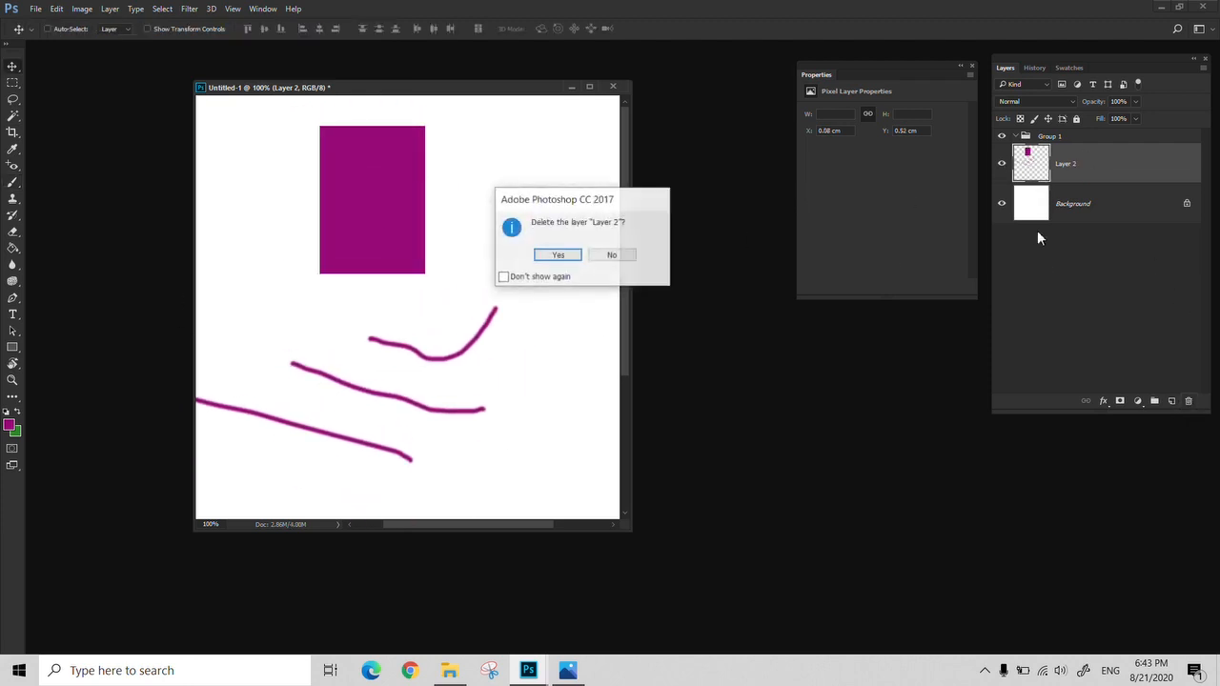
pyautogui.press('Return')
pyautogui.click(1073, 139)
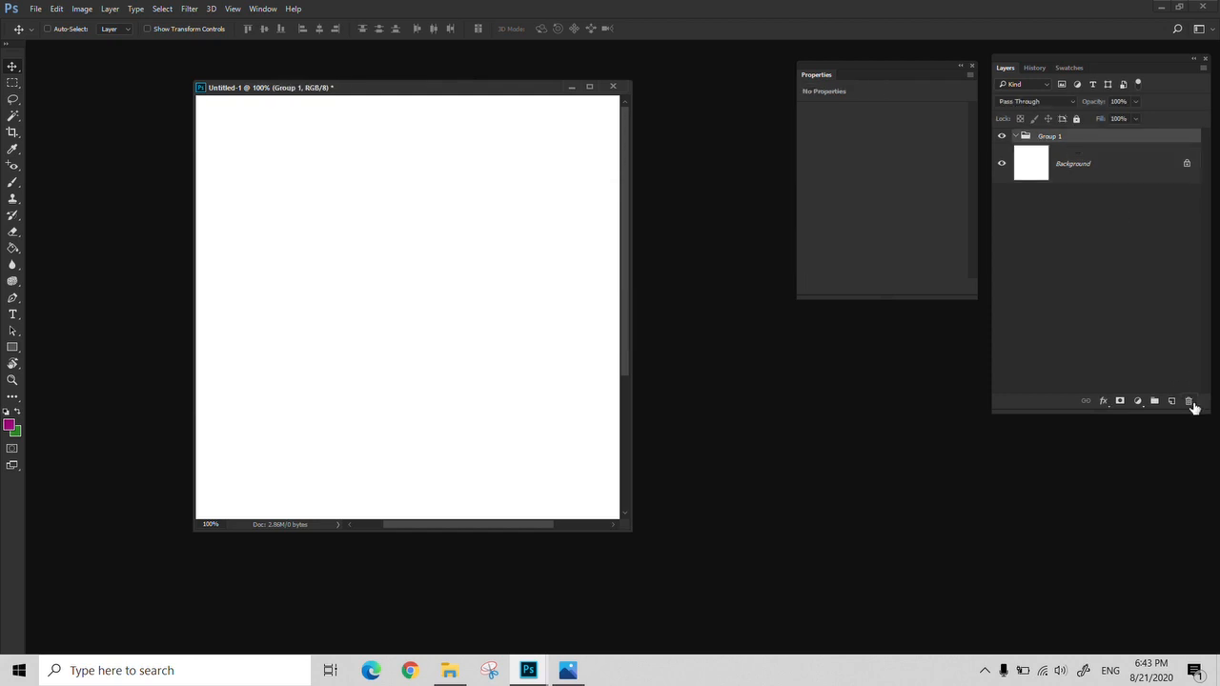
pyautogui.click(1190, 402)
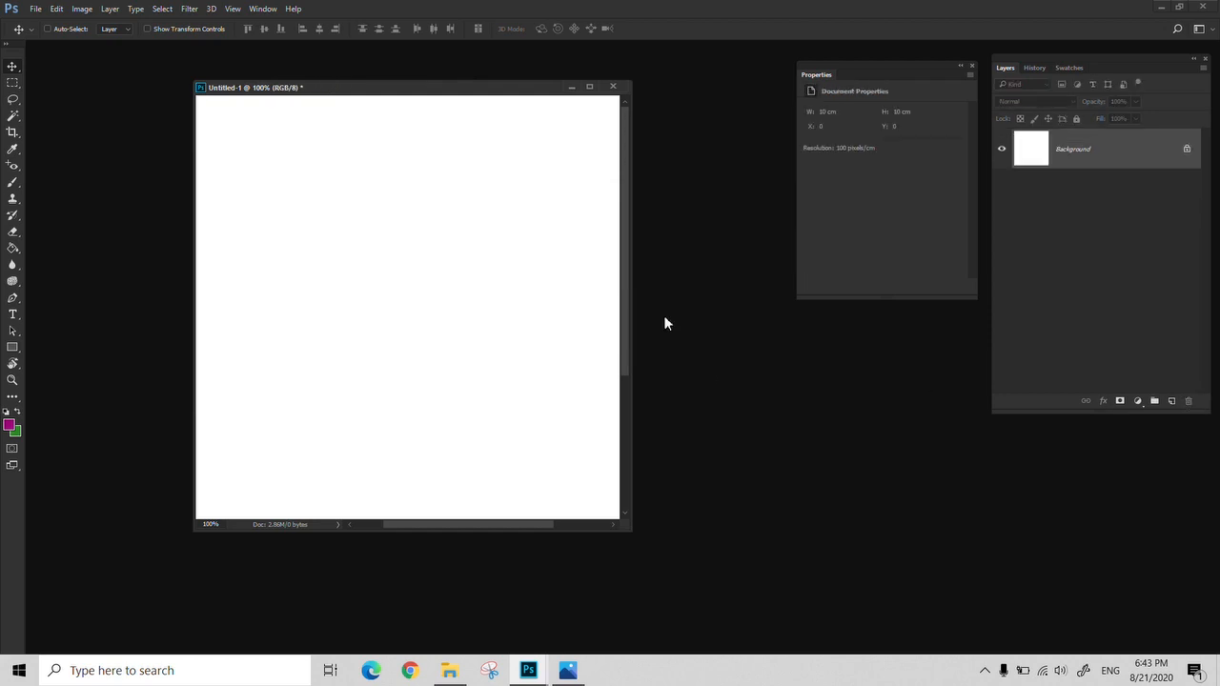
# Draw a red rounded rectangle about 300 by 330 px with a 10 px corner radius in the upper middle of the canvas
pyautogui.click(12, 349)
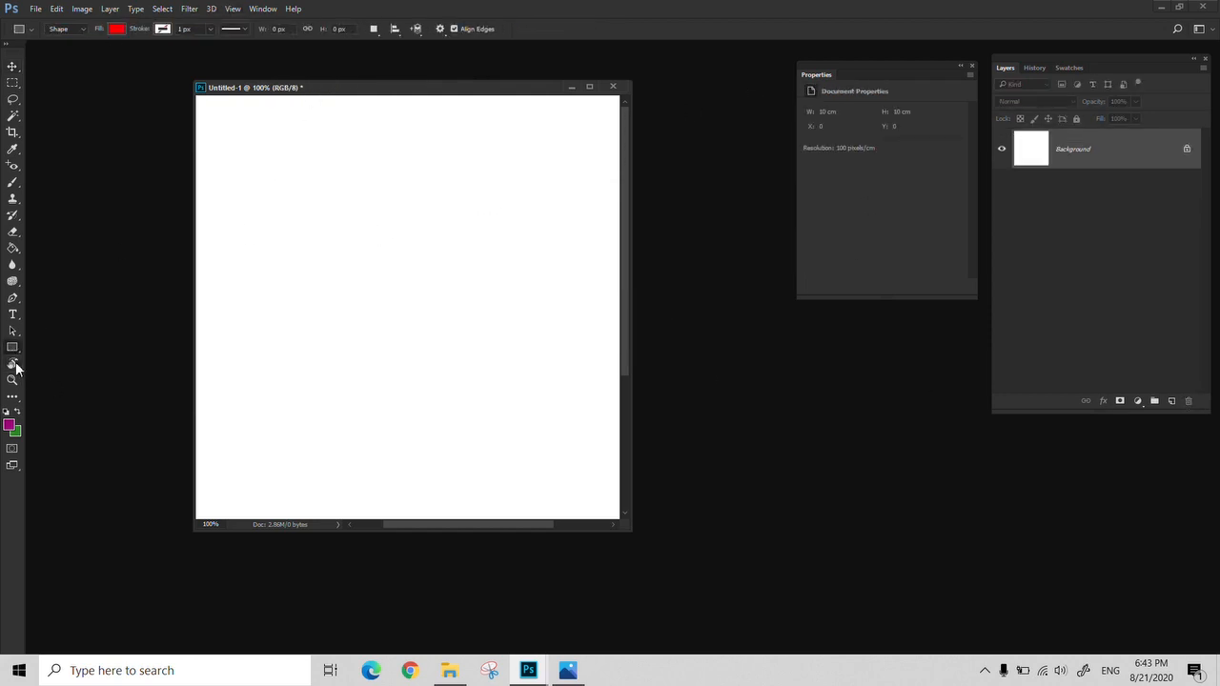
pyautogui.rightClick(12, 354)
pyautogui.click(62, 358)
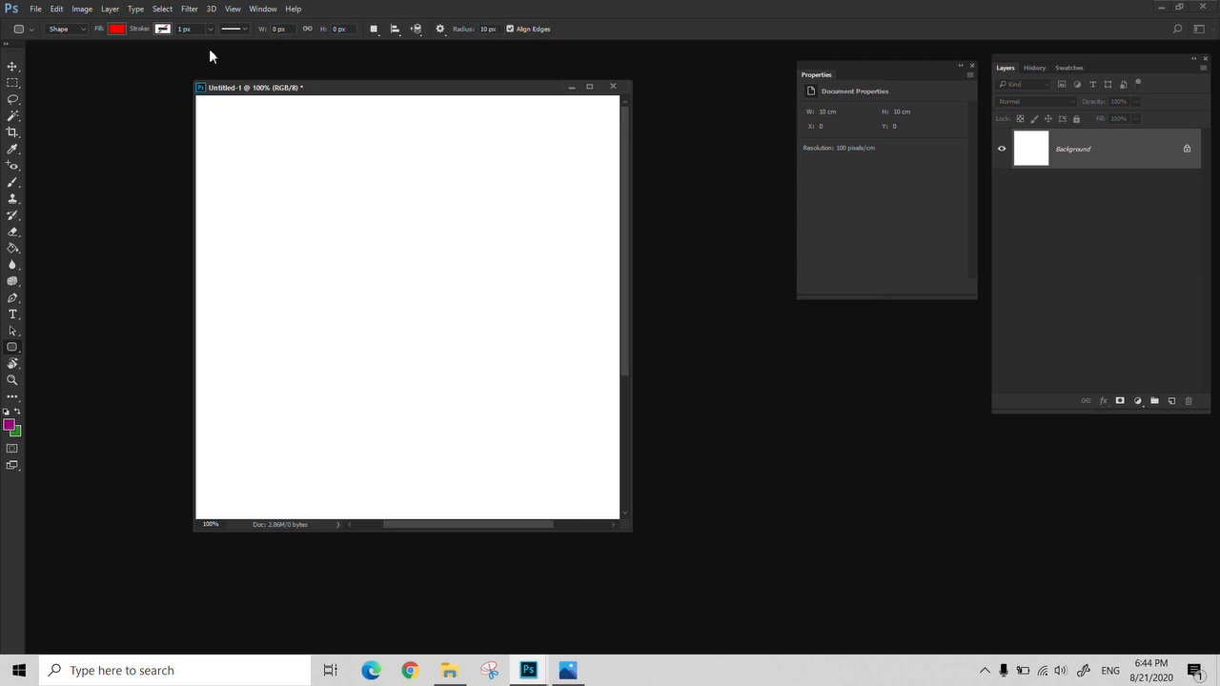
pyautogui.moveTo(301, 175); pyautogui.dragTo(491, 384)
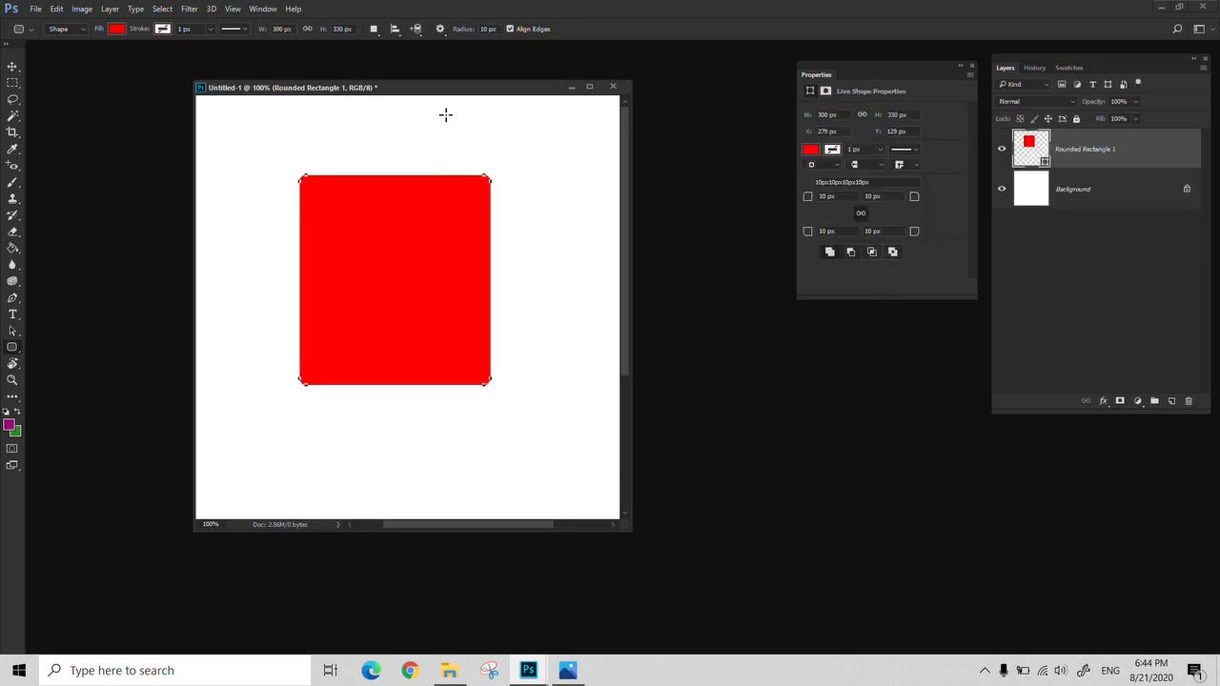
# Set all four corner radii of the rounded rectangle to 0 px
pyautogui.click(502, 29)
pyautogui.rightClick(14, 353)
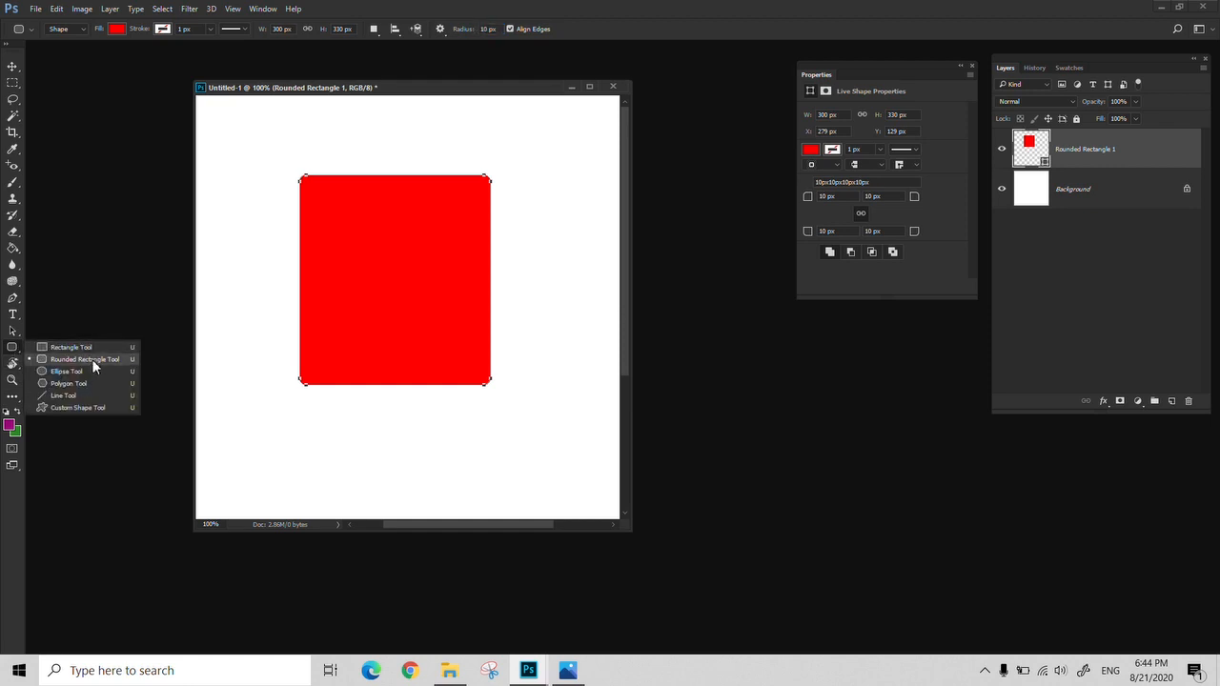
pyautogui.click(86, 361)
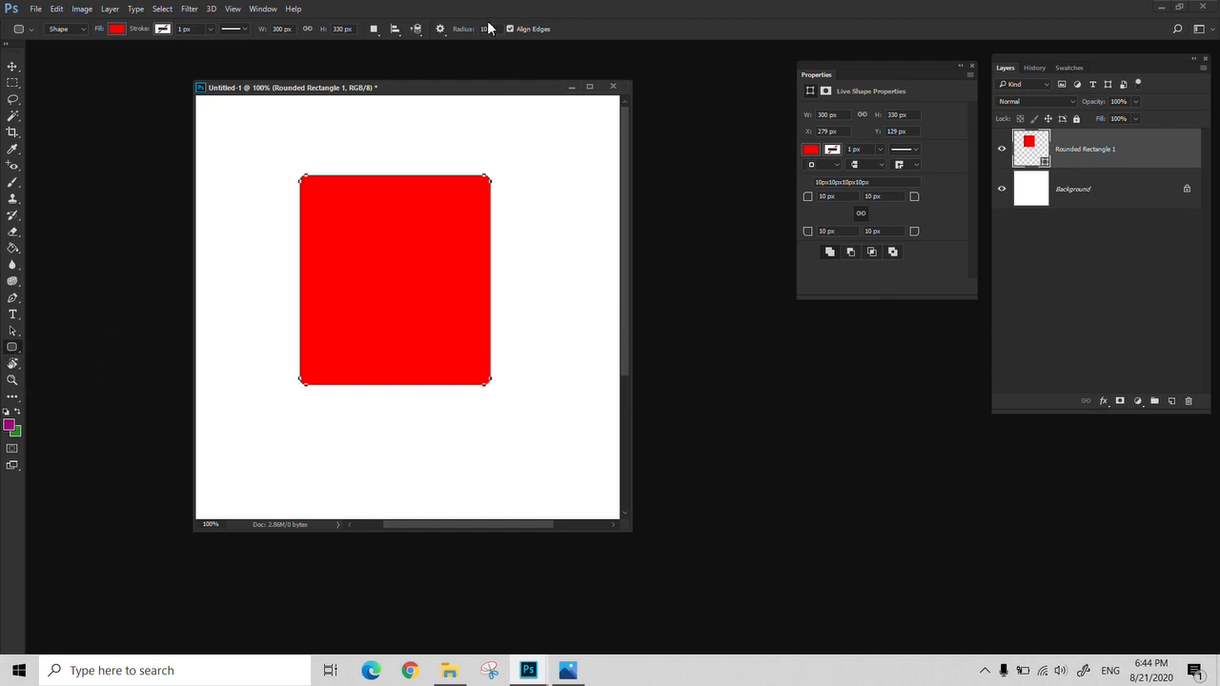
pyautogui.click(819, 197)
pyautogui.write('0')
pyautogui.press('Return')
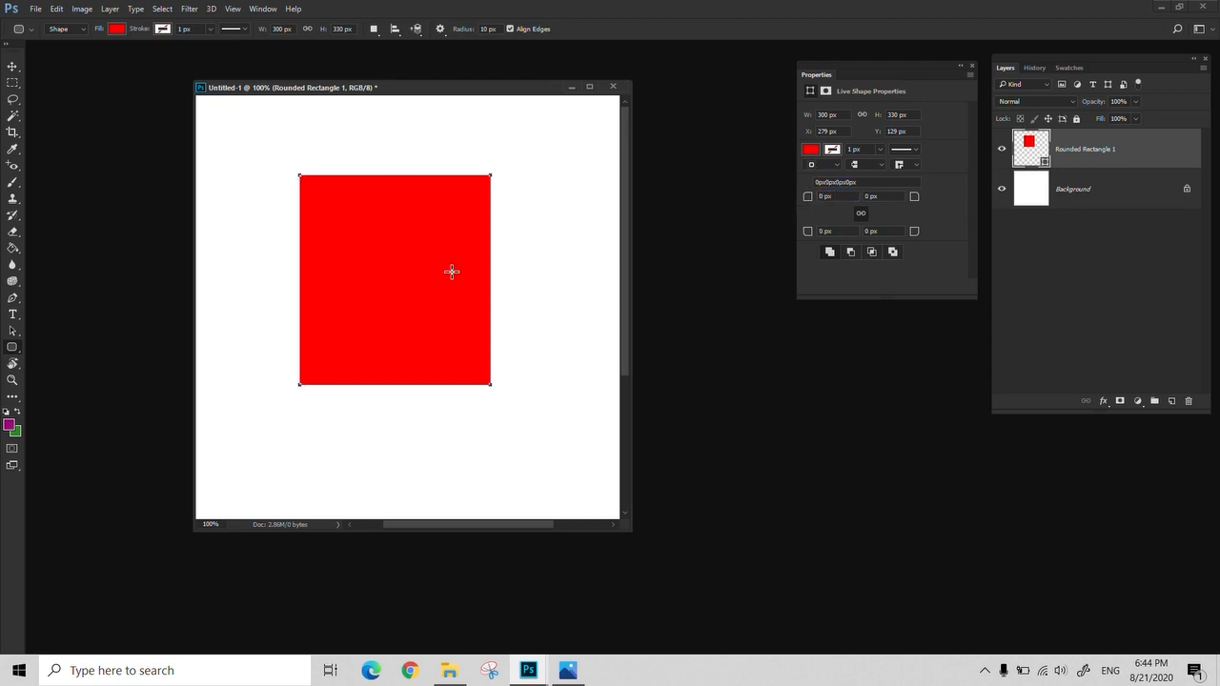
pyautogui.rightClick(16, 354)
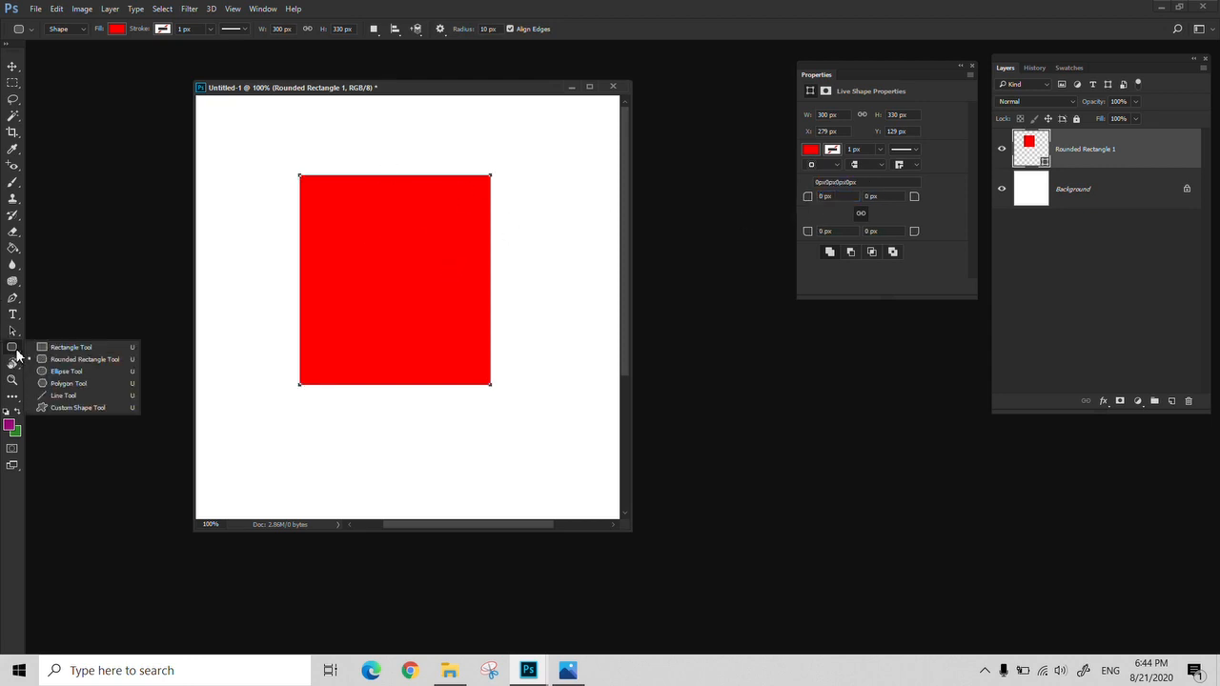
pyautogui.click(42, 346)
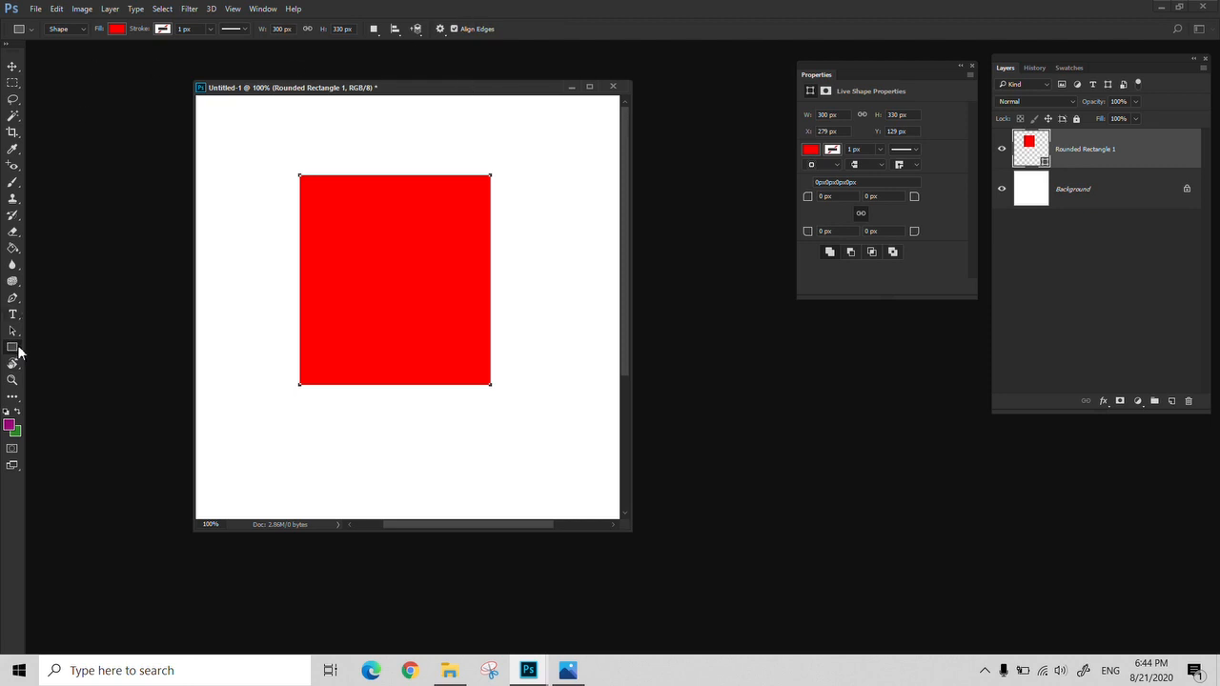
pyautogui.rightClick(17, 354)
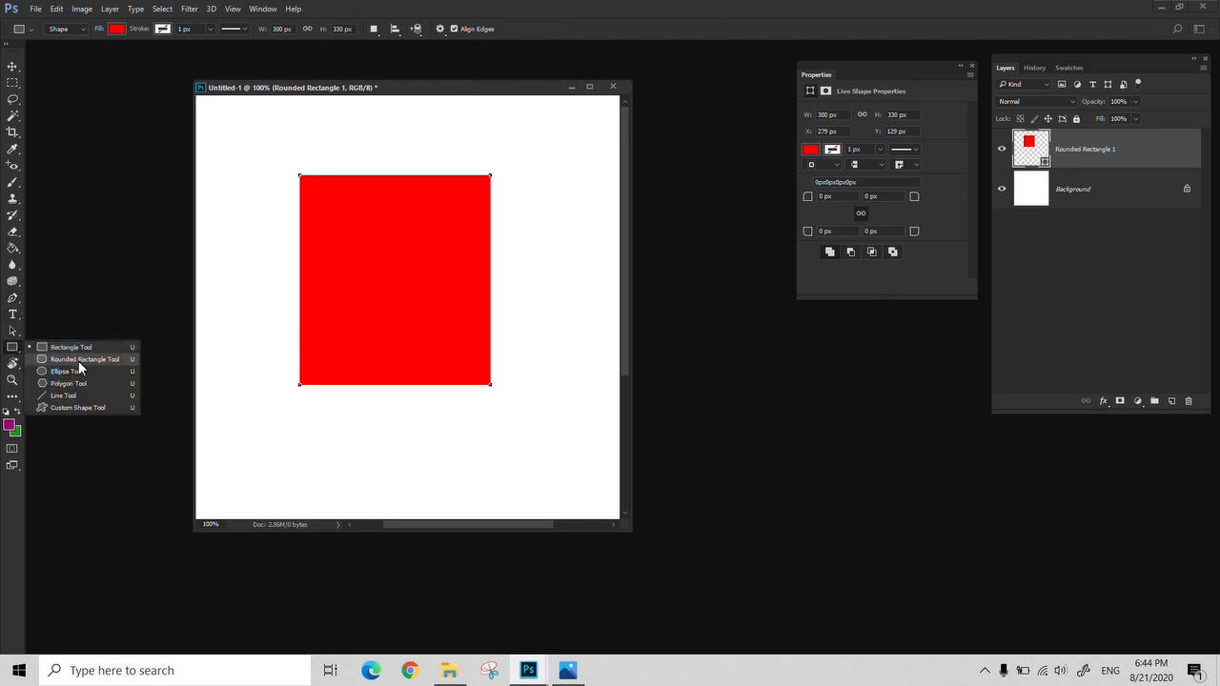
pyautogui.click(82, 359)
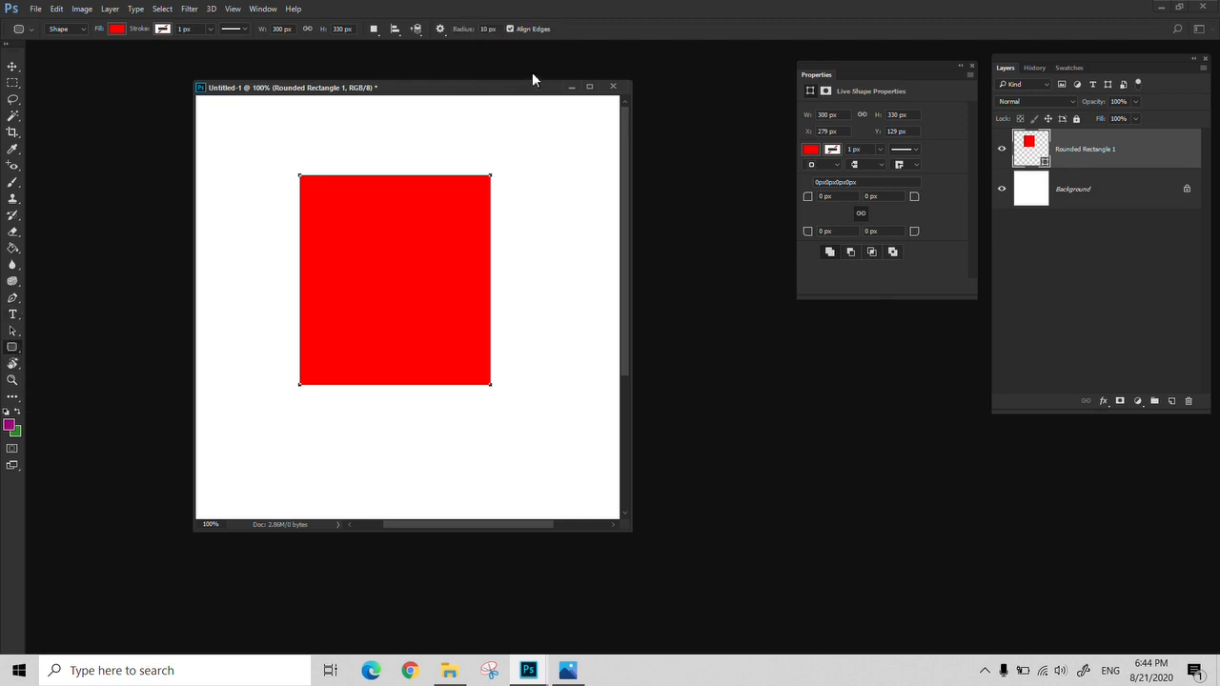
pyautogui.rightClick(14, 353)
pyautogui.click(57, 346)
# Draw two red ellipses overlapping the rectangle, one over its lower-left part and one about 272 by 295 px over its right edge
pyautogui.rightClick(7, 349)
pyautogui.click(57, 370)
pyautogui.moveTo(257, 263); pyautogui.dragTo(467, 474)
pyautogui.moveTo(577, 227); pyautogui.dragTo(398, 411)
# Delete both ellipse layers and the rounded rectangle layer
pyautogui.keyDown('shift'); pyautogui.click(1106, 238); pyautogui.keyUp('shift')
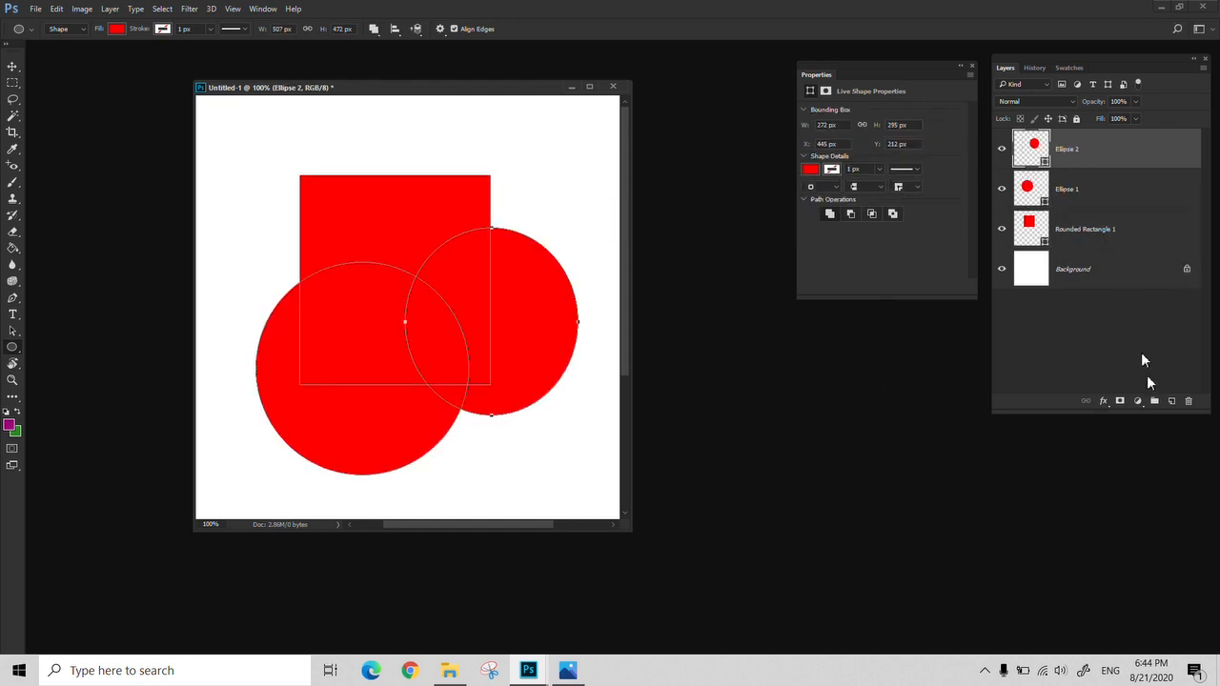
pyautogui.click(1188, 402)
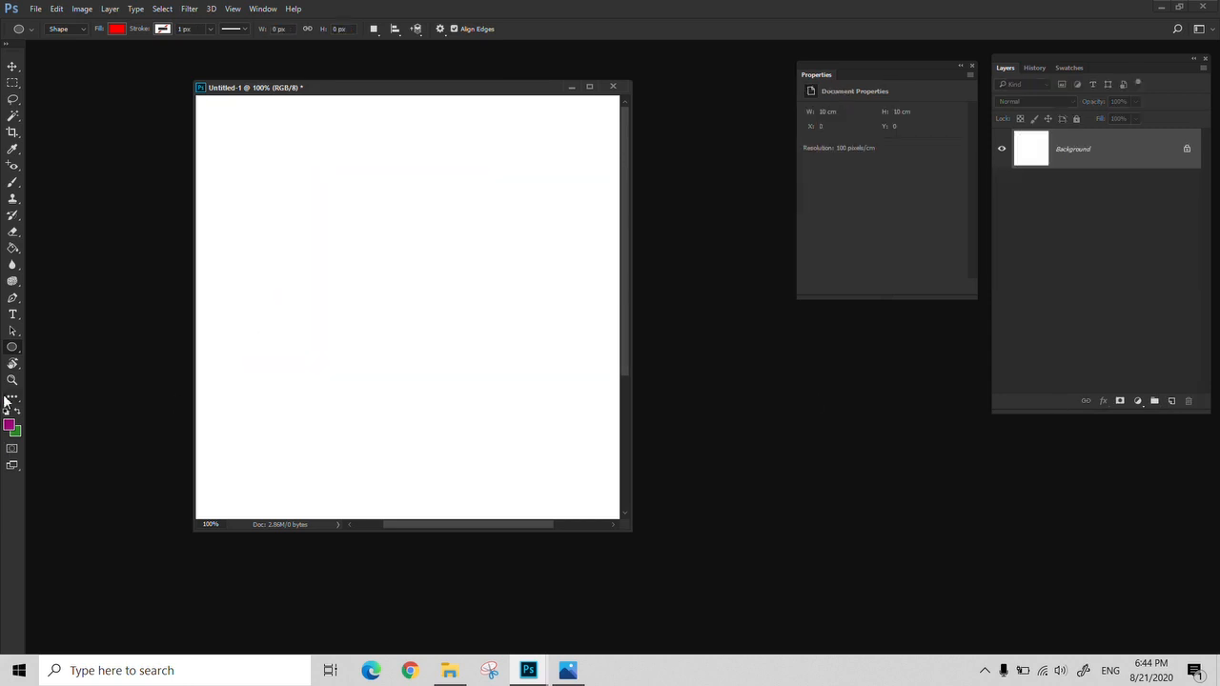
# Draw a red six-sided polygon about 168 by 194 px near the canvas's upper edge and move it down and slightly right
pyautogui.rightClick(11, 355)
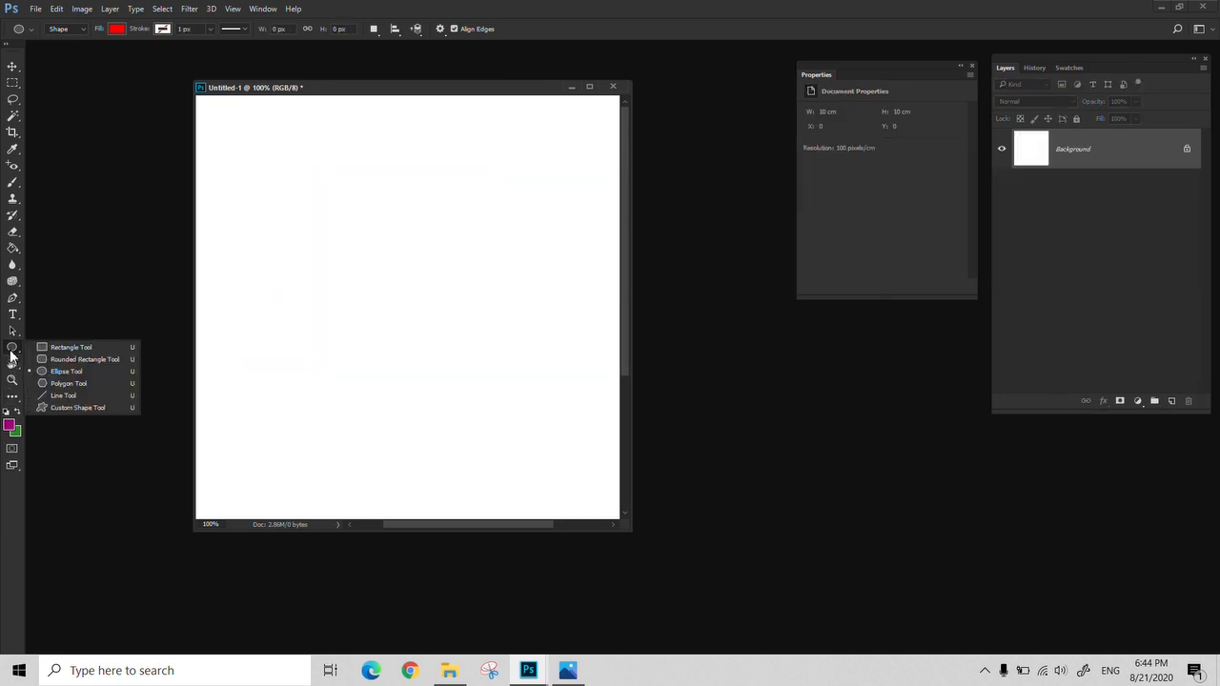
pyautogui.click(76, 383)
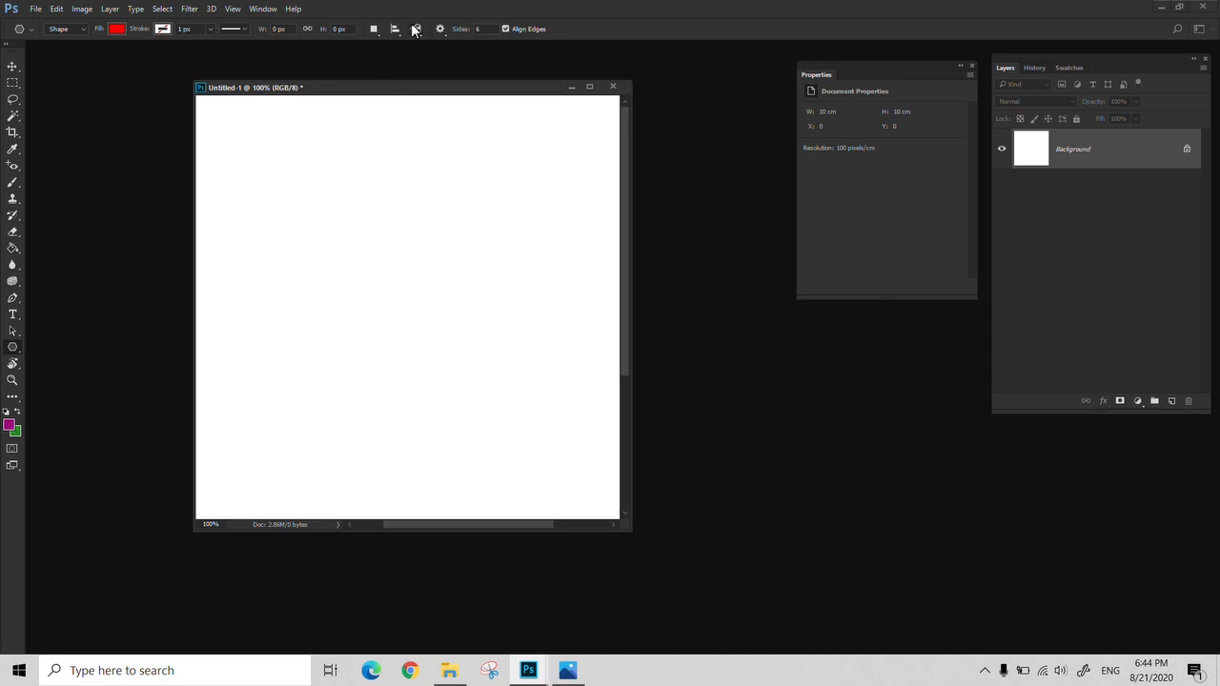
pyautogui.moveTo(299, 163); pyautogui.dragTo(335, 232)
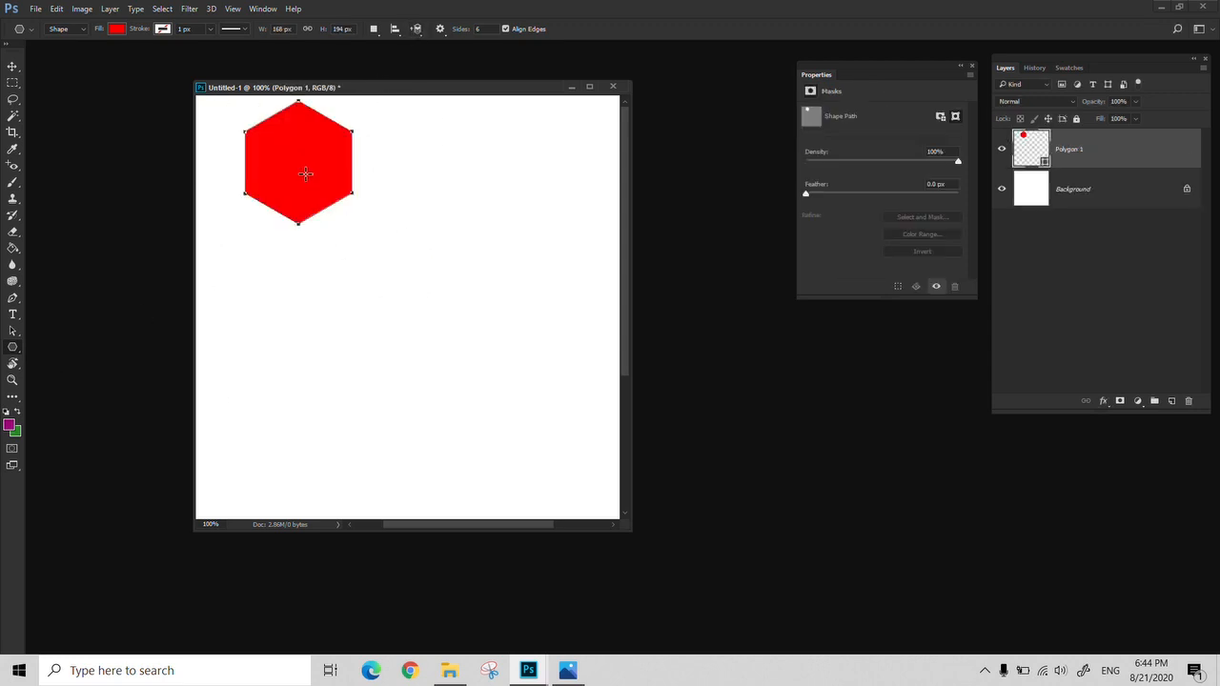
pyautogui.press('v')
pyautogui.moveTo(305, 174); pyautogui.dragTo(340, 288)
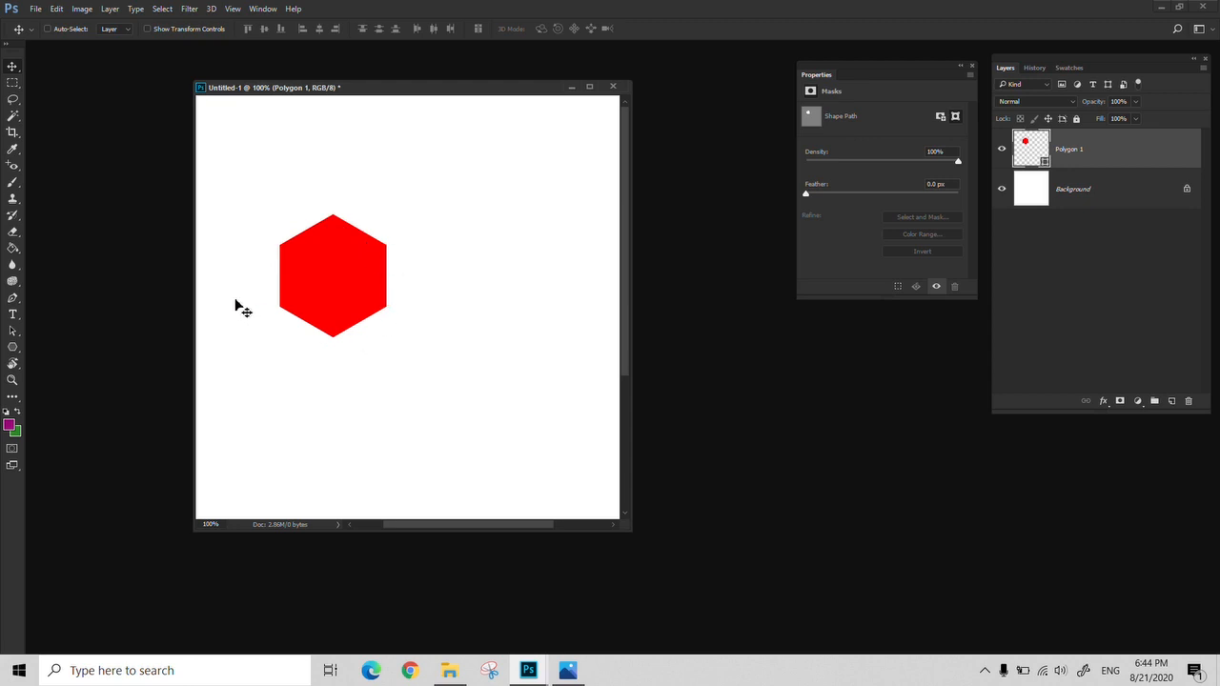
# Set the Polygon tool to 3 sides and draw a small triangle about 92 by 90 px to the upper right of the hexagon
pyautogui.click(12, 348)
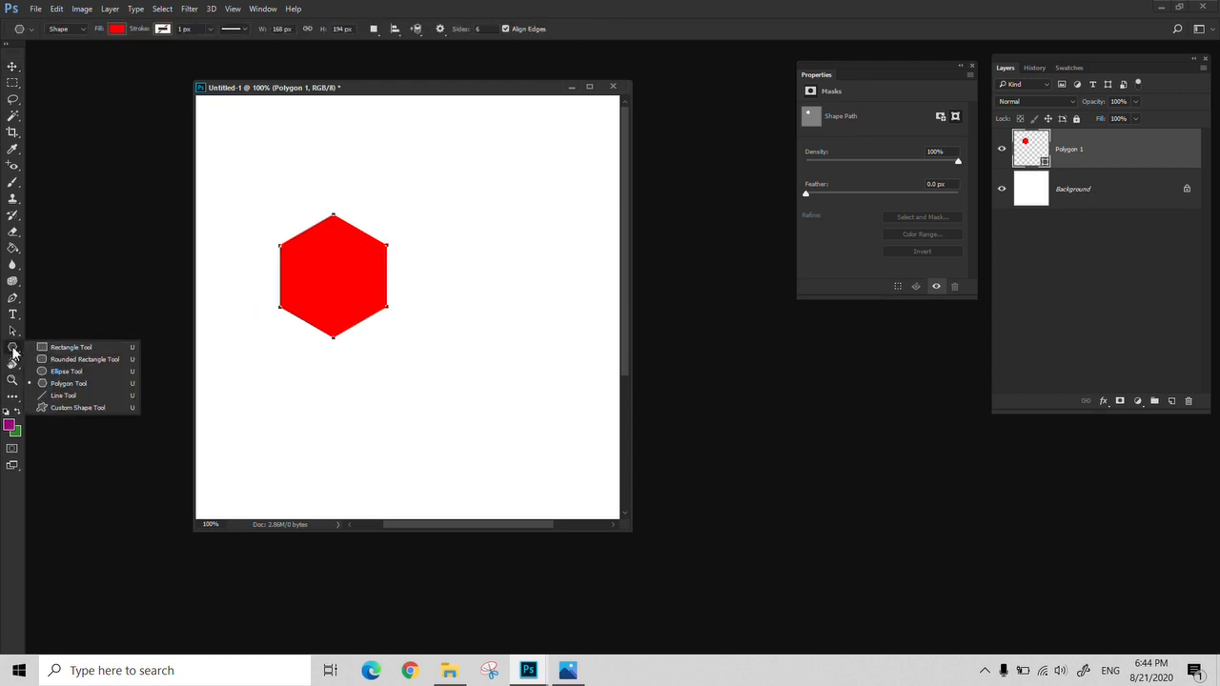
pyautogui.click(13, 353)
pyautogui.click(479, 29)
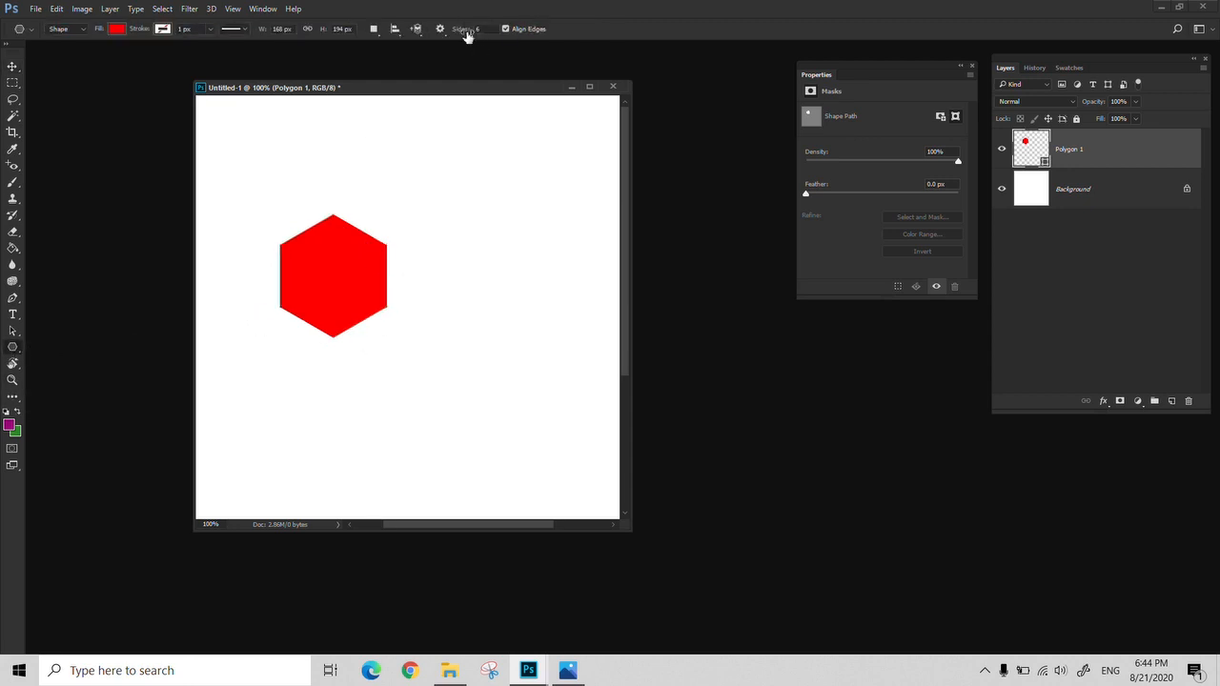
pyautogui.write('3')
pyautogui.moveTo(479, 168)
pyautogui.mouseDown()
pyautogui.moveTo(542, 285)
pyautogui.moveTo(505, 190)
pyautogui.mouseUp()
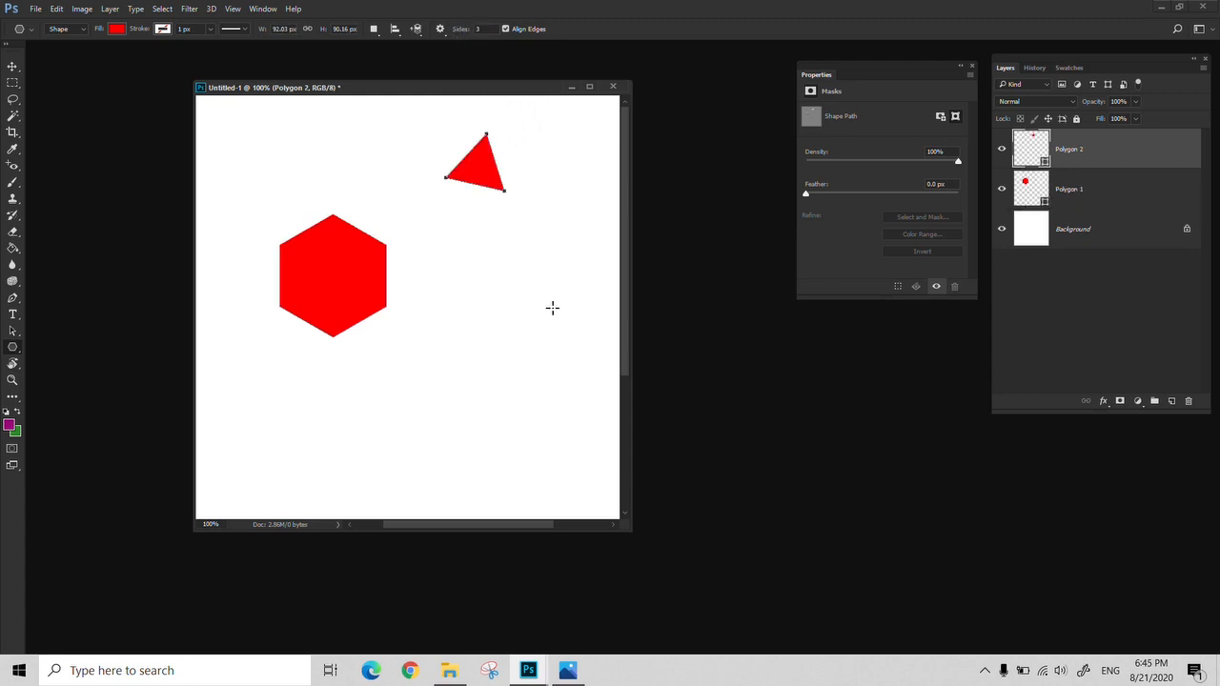
# Draw a ten-sided polygon about 144 by 148 px and move it under the triangle, beside the hexagon
pyautogui.write('10')
pyautogui.moveTo(560, 314); pyautogui.dragTo(555, 363)
pyautogui.press('v')
pyautogui.moveTo(566, 321); pyautogui.dragTo(493, 298)
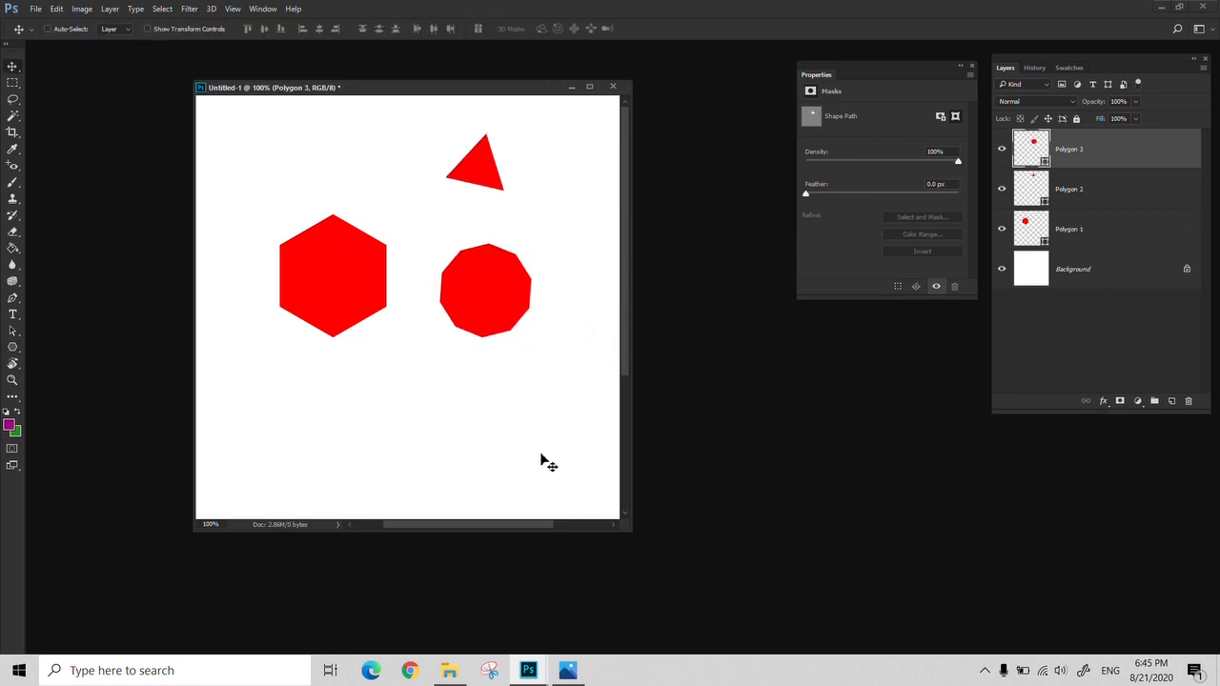
# Draw a horizontal red line about 426 px long with a weight of 1 px below the polygons using the Line tool
pyautogui.click(13, 350)
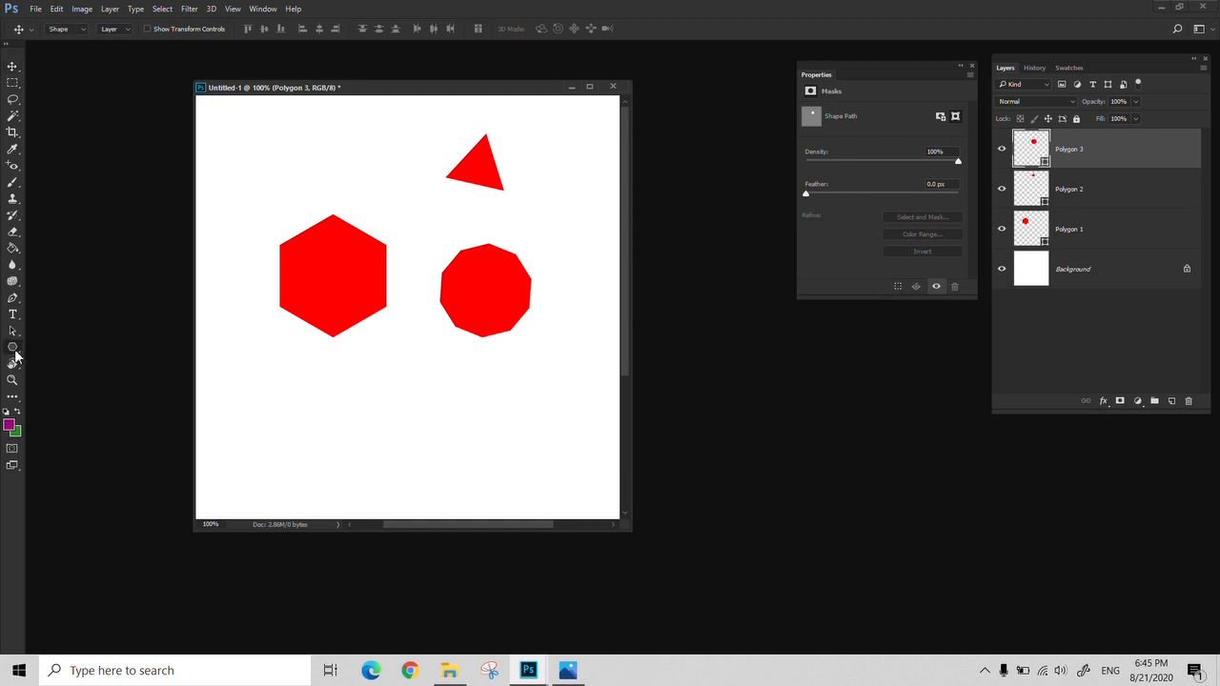
pyautogui.click(100, 384)
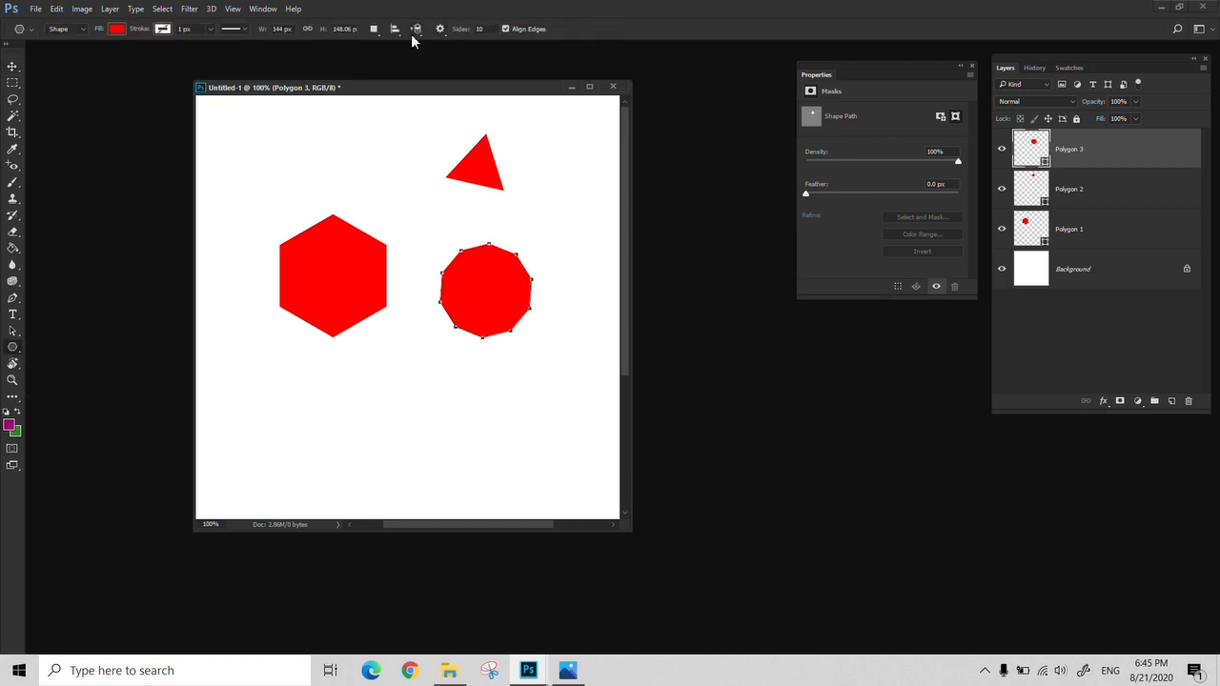
pyautogui.click(13, 351)
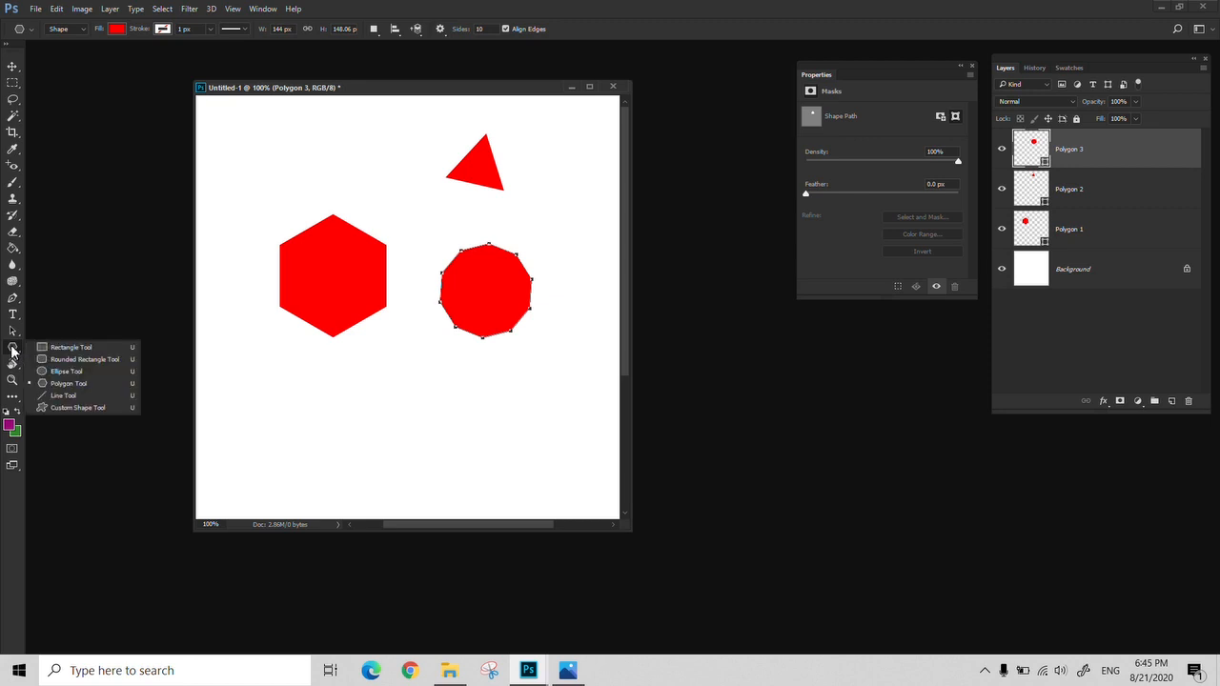
pyautogui.click(98, 400)
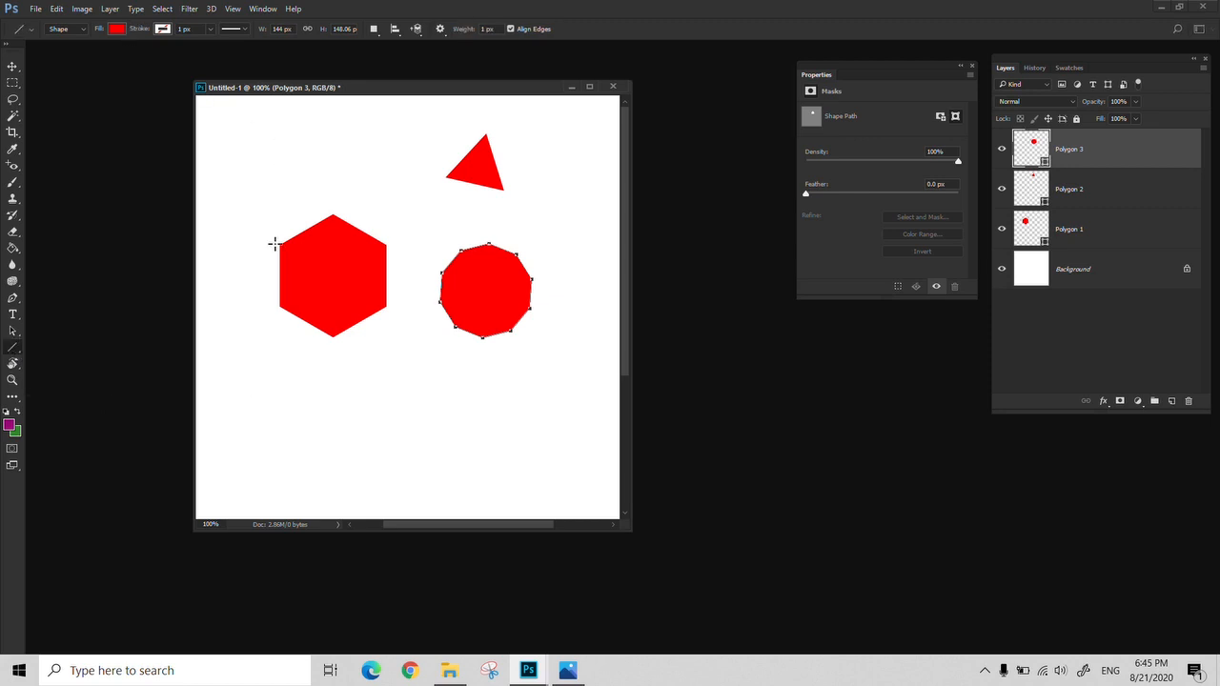
pyautogui.moveTo(243, 423)
pyautogui.mouseDown()
pyautogui.moveTo(484, 410)
pyautogui.moveTo(517, 411)
pyautogui.moveTo(514, 422)
pyautogui.mouseUp()
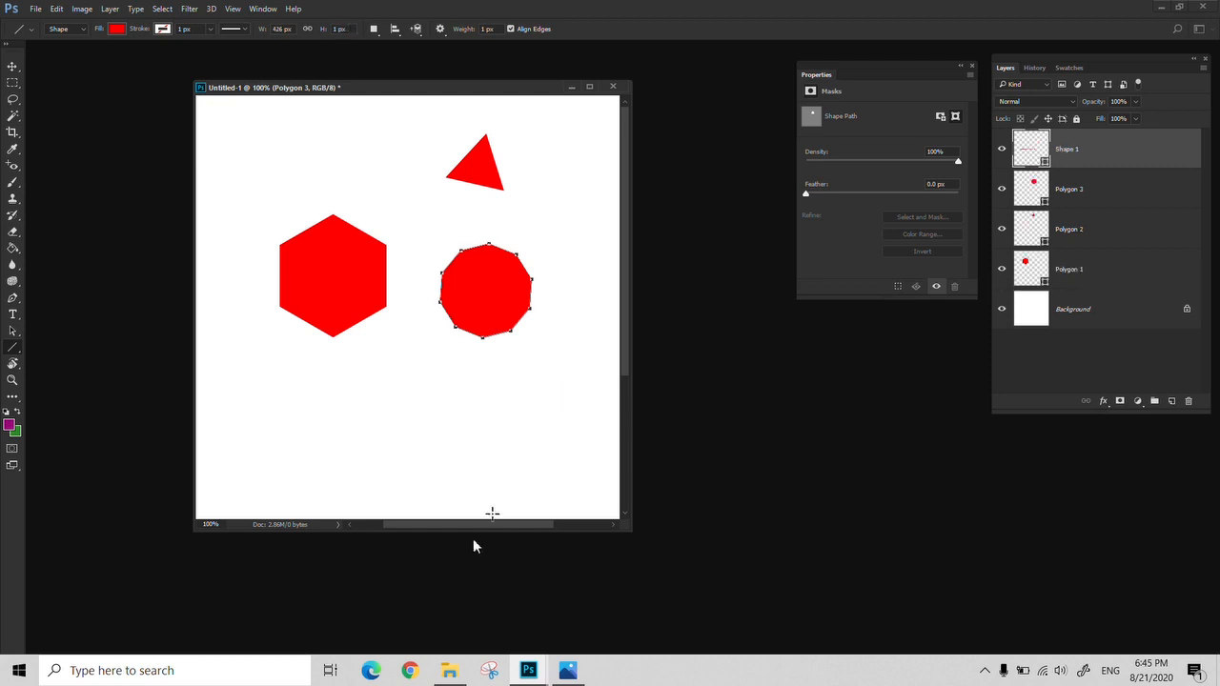
# Examine the start of the thin line at 3200% magnification, then fit the whole canvas in view
pyautogui.press('z')
pyautogui.click(257, 426)
pyautogui.click(255, 426)
pyautogui.click(210, 407)
pyautogui.moveTo(347, 410); pyautogui.dragTo(384, 401)
pyautogui.click(280, 403)
pyautogui.click(279, 403)
pyautogui.click(279, 403)
pyautogui.click(278, 403)
pyautogui.click(277, 403)
pyautogui.moveTo(238, 398); pyautogui.dragTo(343, 387)
pyautogui.click(331, 390)
pyautogui.click(331, 391)
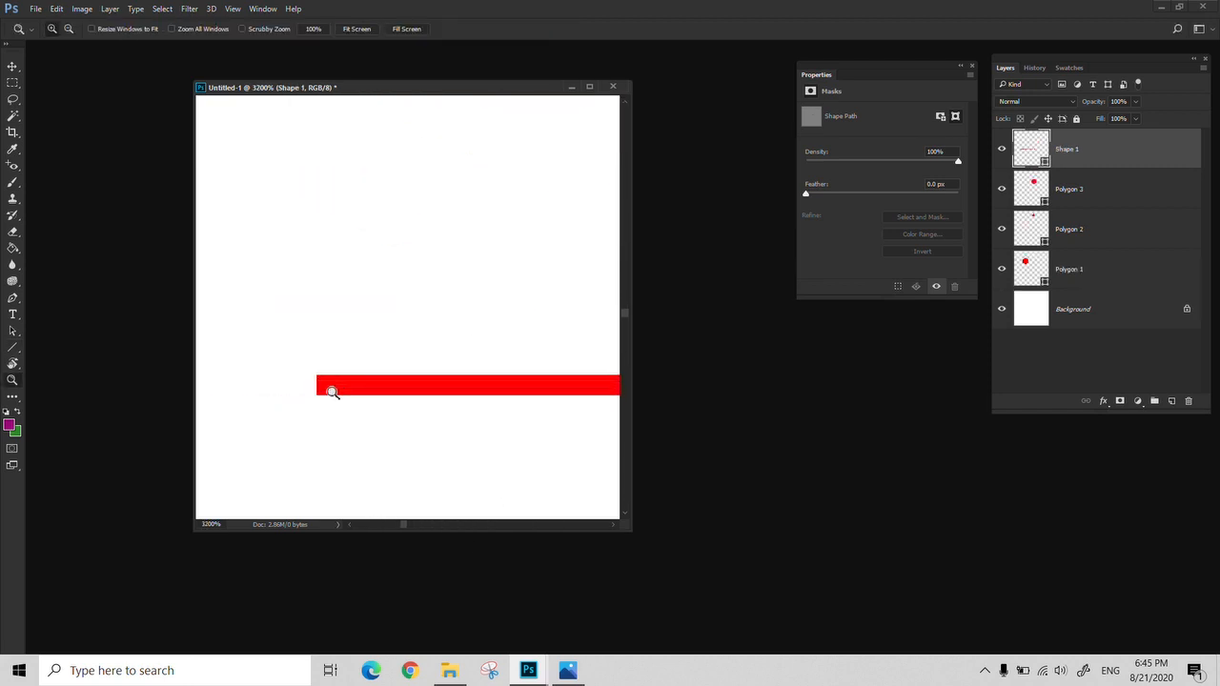
pyautogui.rightClick(416, 392)
pyautogui.click(445, 408)
# Move the thin line down and slightly to the left with Free Transform and apply the change
pyautogui.hotkey('ctrl', 't')
pyautogui.moveTo(476, 375); pyautogui.dragTo(444, 431)
pyautogui.moveTo(528, 416); pyautogui.dragTo(533, 378)
pyautogui.press('Return')
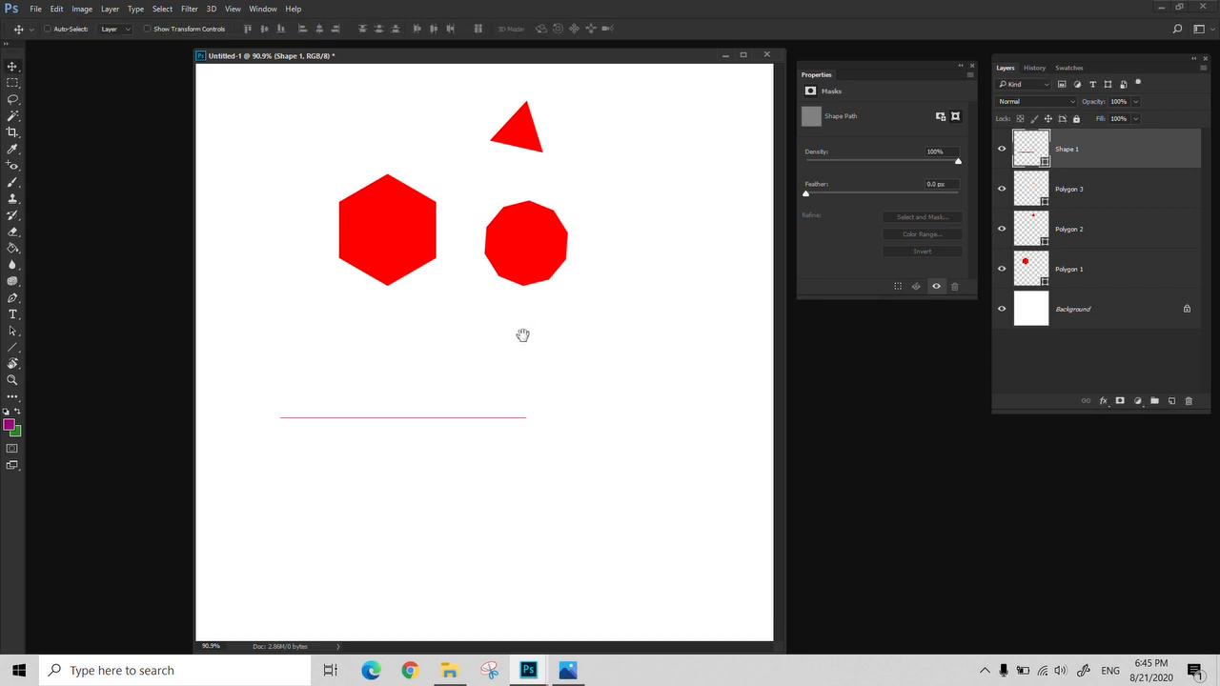
# Move the hexagon down and slightly to the left, trying out a rotation with Free Transform and cancelling it
pyautogui.rightClick(397, 238)
pyautogui.click(422, 247)
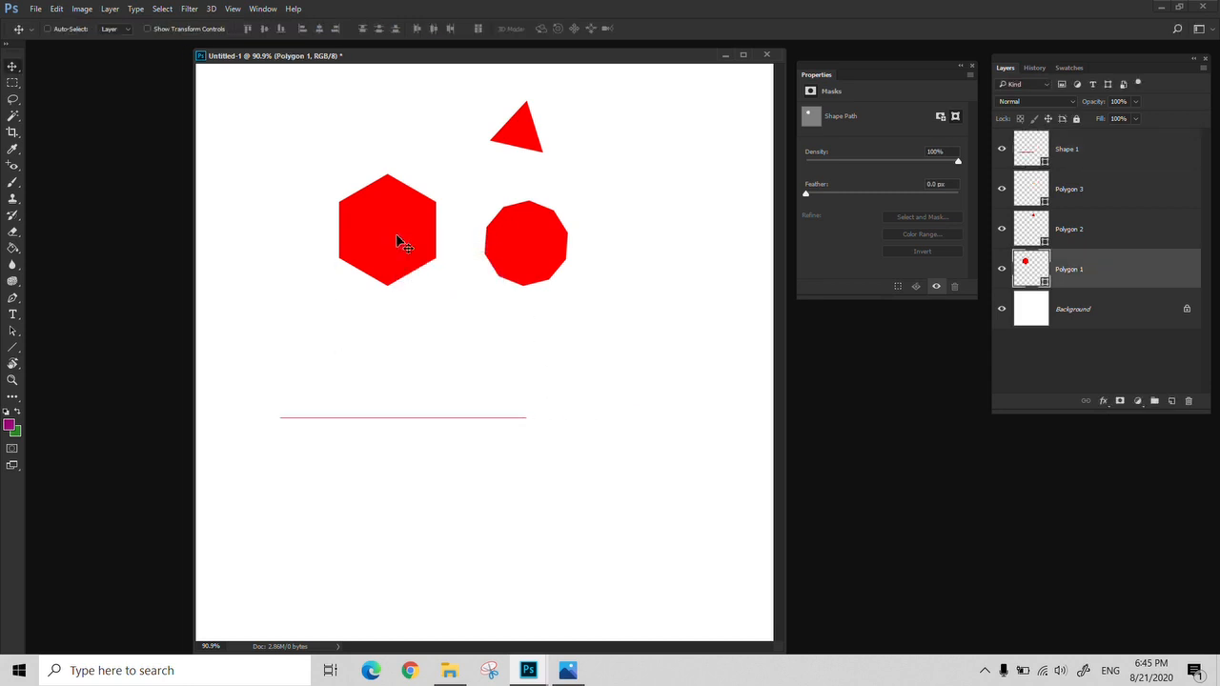
pyautogui.moveTo(400, 240); pyautogui.dragTo(351, 258)
pyautogui.hotkey('ctrl', 't')
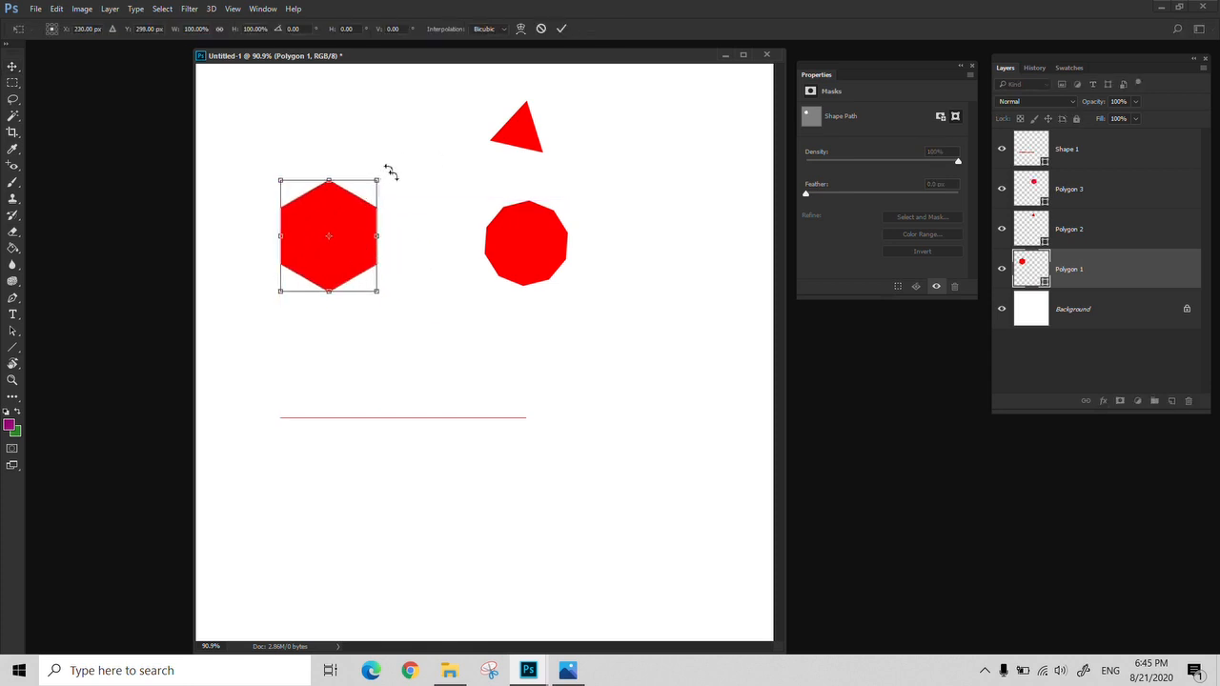
pyautogui.moveTo(390, 172); pyautogui.dragTo(368, 286)
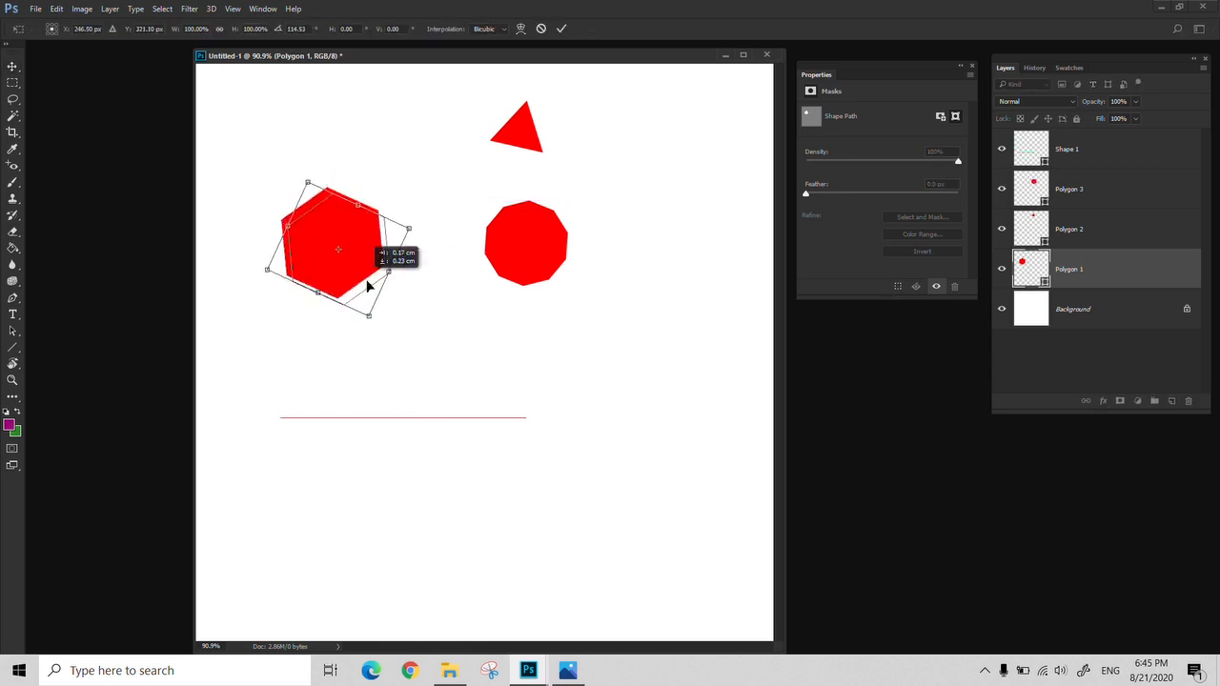
pyautogui.press('Escape')
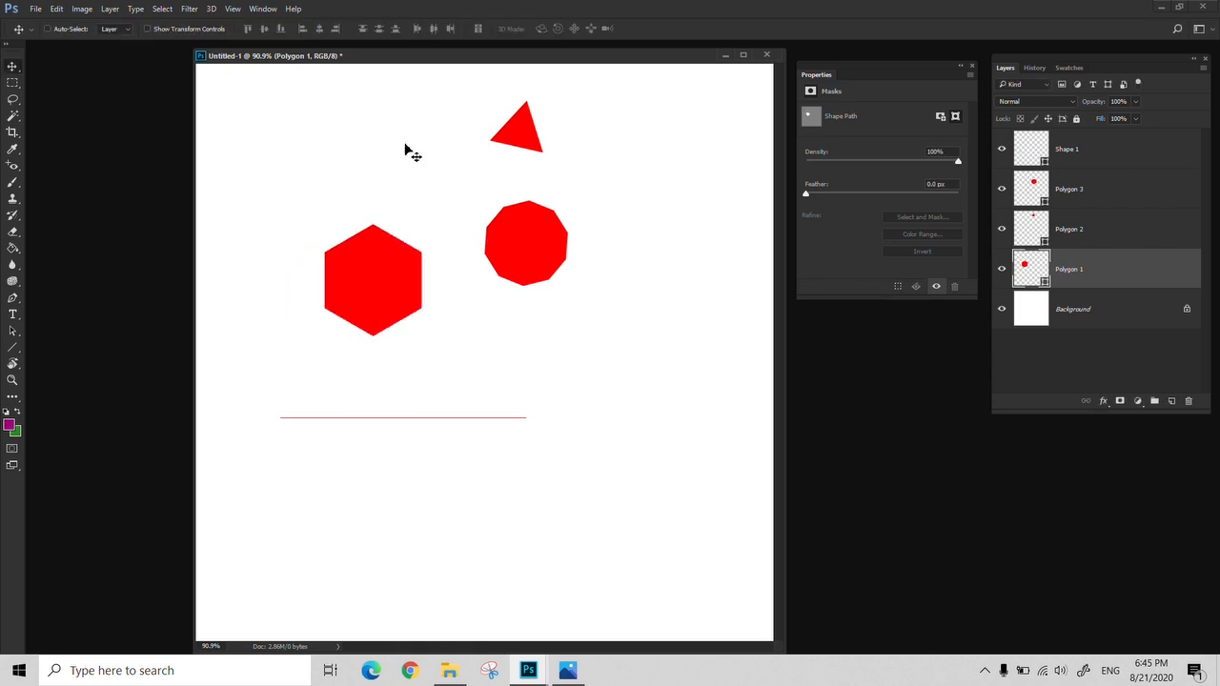
# Draw the curled leaf ornament with the Custom Shape tool above the hexagon, about 75 by 62 px
pyautogui.click(12, 350)
pyautogui.rightClick(12, 355)
pyautogui.click(86, 411)
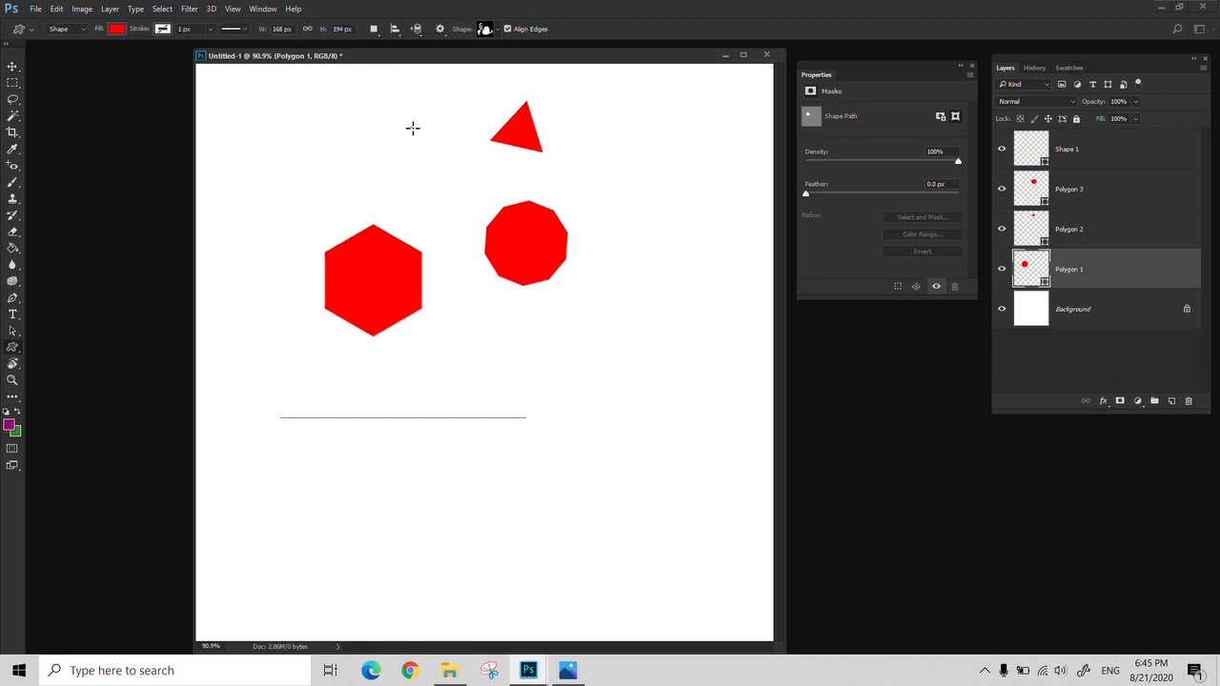
pyautogui.moveTo(413, 128); pyautogui.dragTo(369, 163)
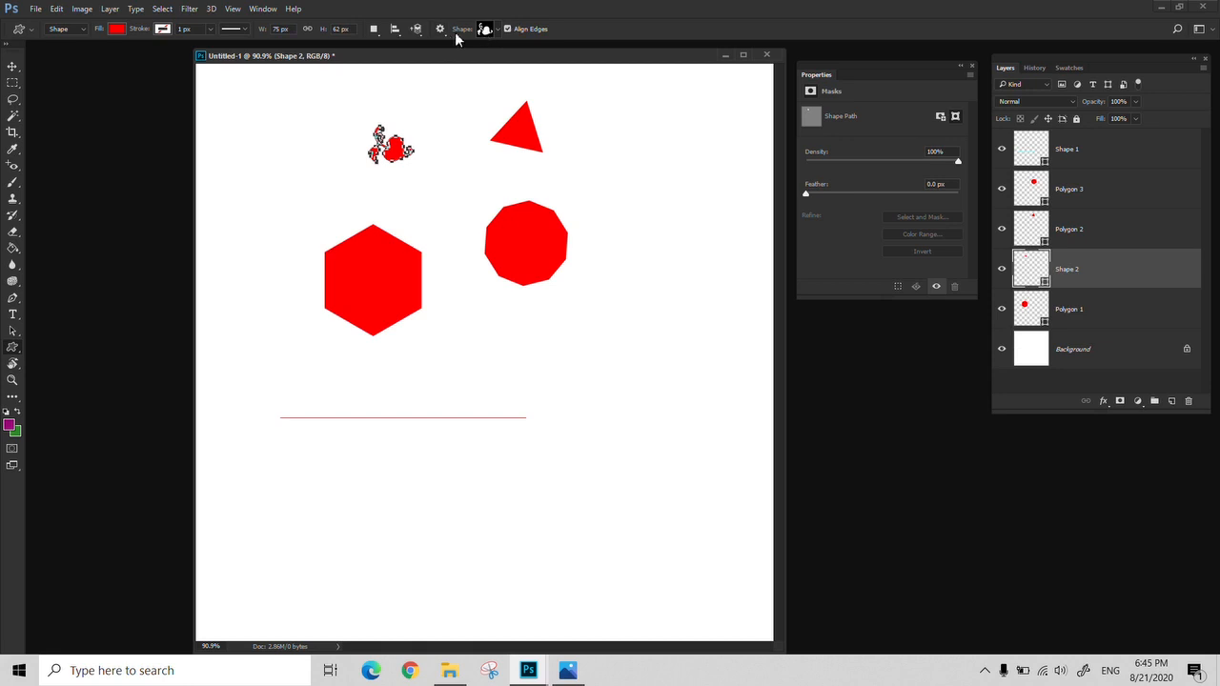
# Draw a fleur-de-lis custom shape about 119 by 125 px beside the ten-sided polygon
pyautogui.click(496, 29)
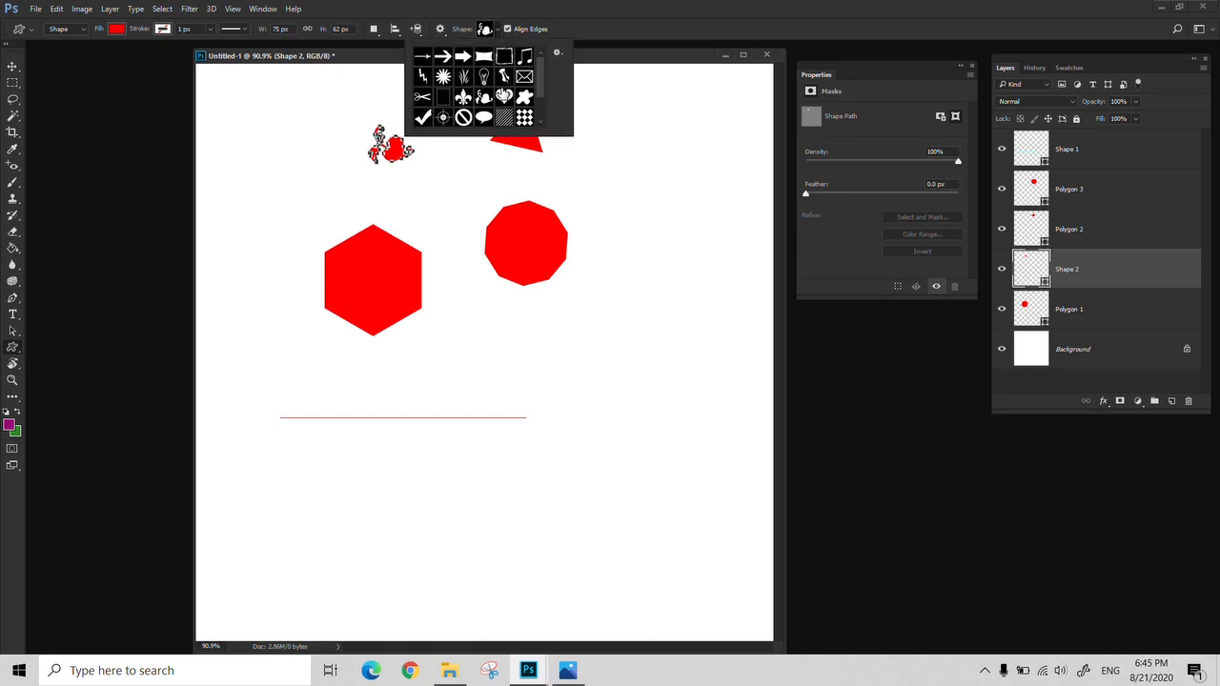
pyautogui.scroll(-3, 429, 115)
pyautogui.scroll(3, 429, 115)
pyautogui.scroll(-2, 457, 110)
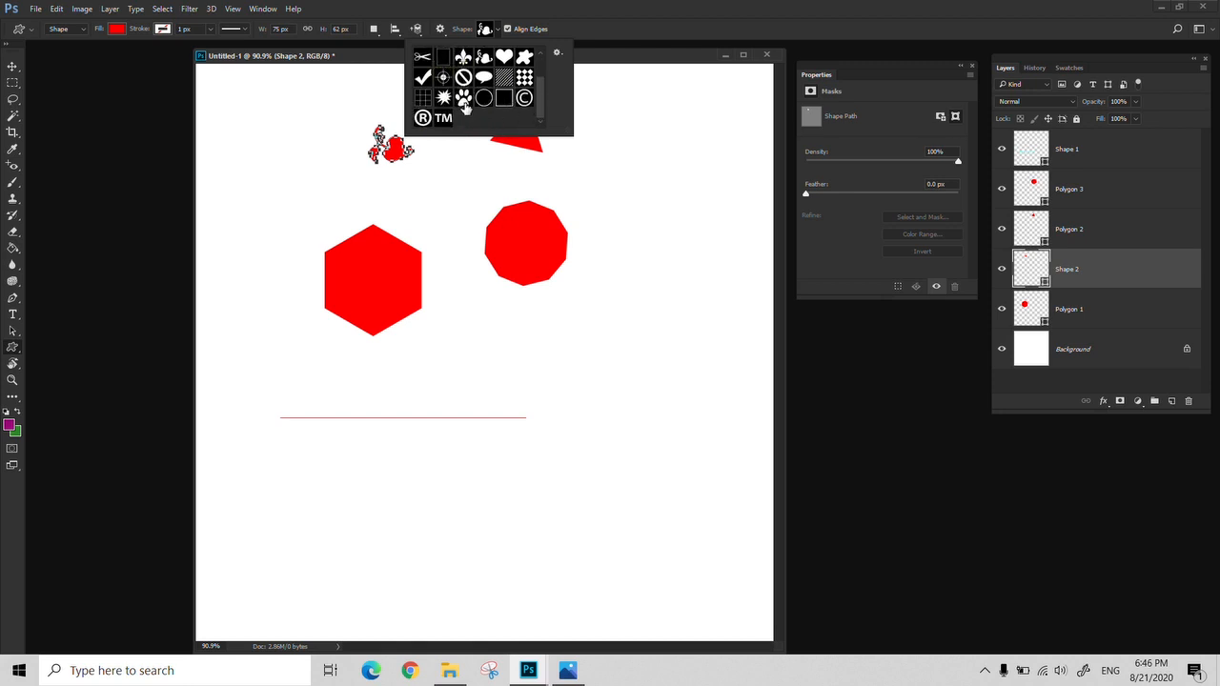
pyautogui.click(463, 58)
pyautogui.click(656, 245)
pyautogui.moveTo(657, 245)
pyautogui.mouseDown()
pyautogui.moveTo(591, 344)
pyautogui.moveTo(577, 319)
pyautogui.mouseUp()
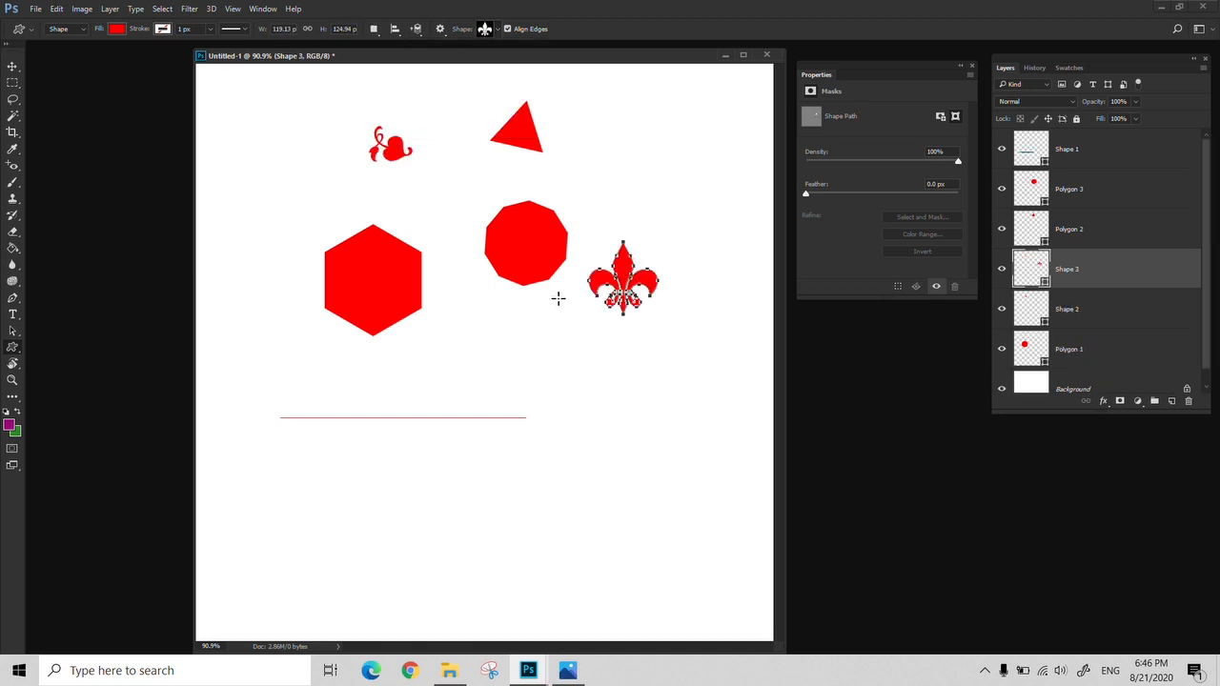
pyautogui.click(496, 31)
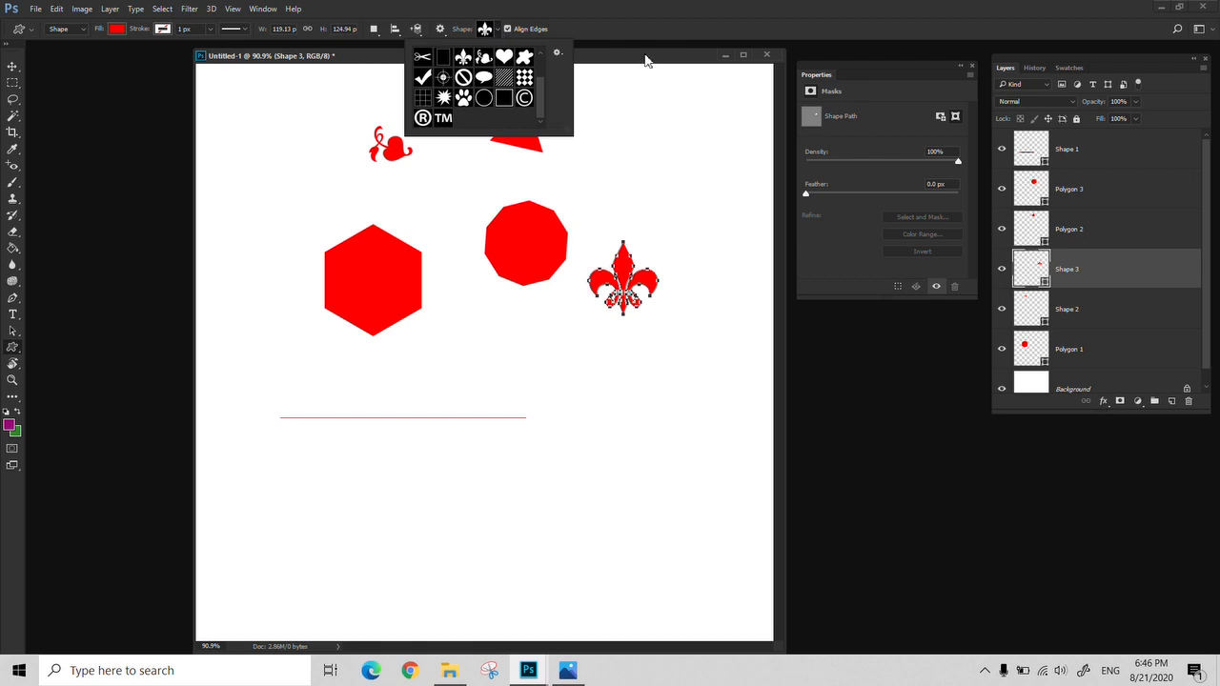
pyautogui.click(558, 55)
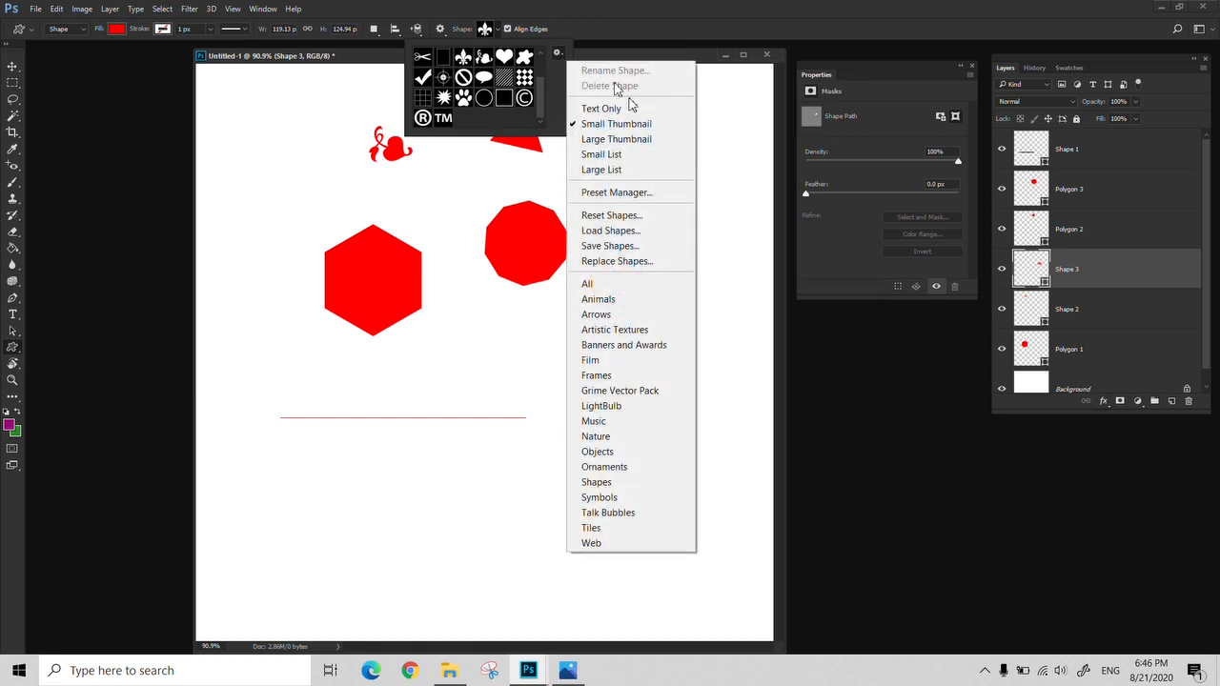
pyautogui.click(607, 232)
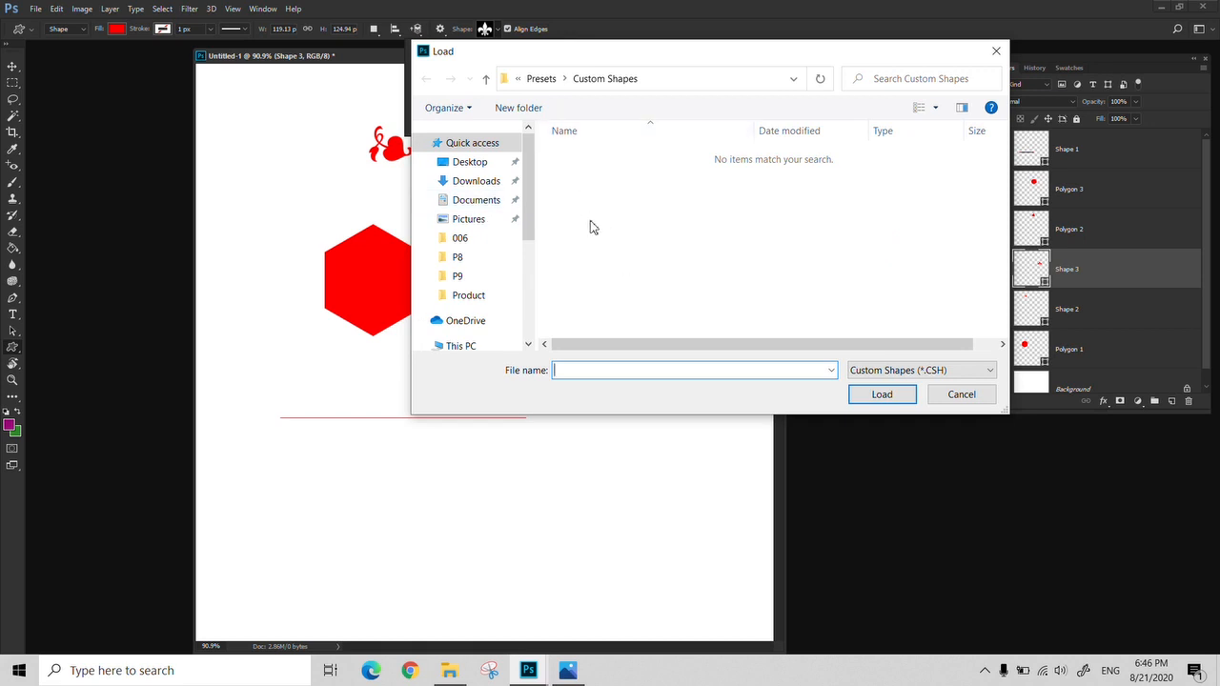
pyautogui.click(961, 394)
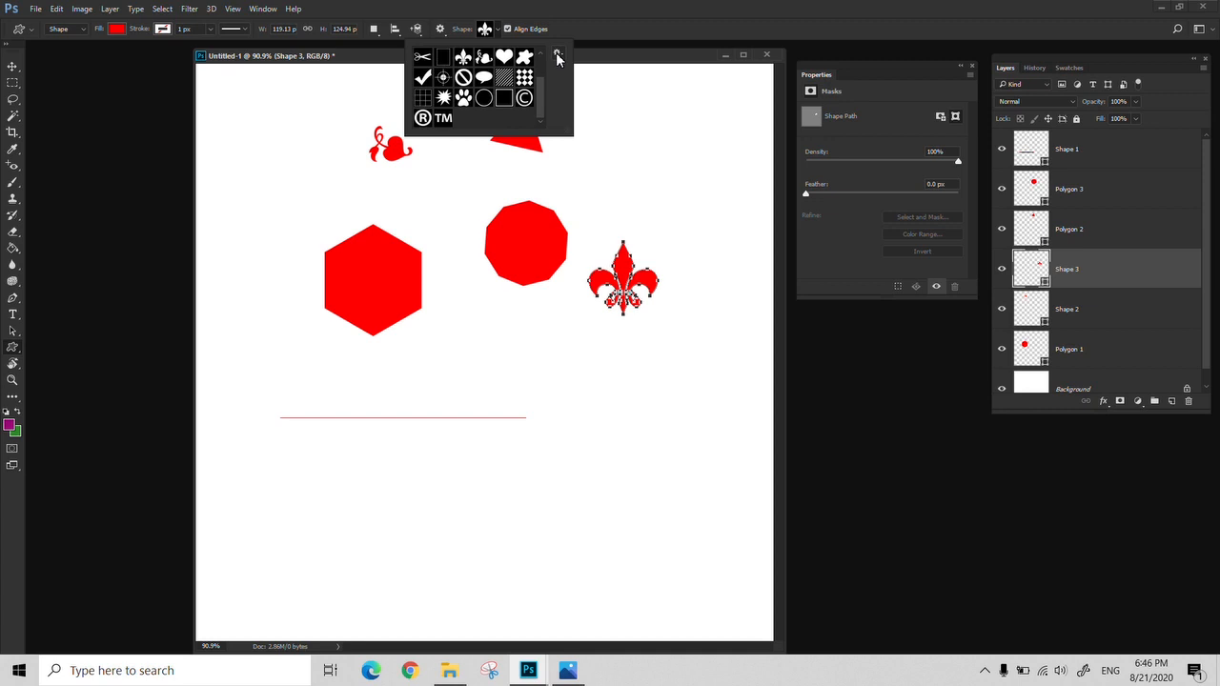
# Replace the available custom shapes with the Animals set and draw a cat about 110 by 150 px above the line's right end
pyautogui.click(557, 54)
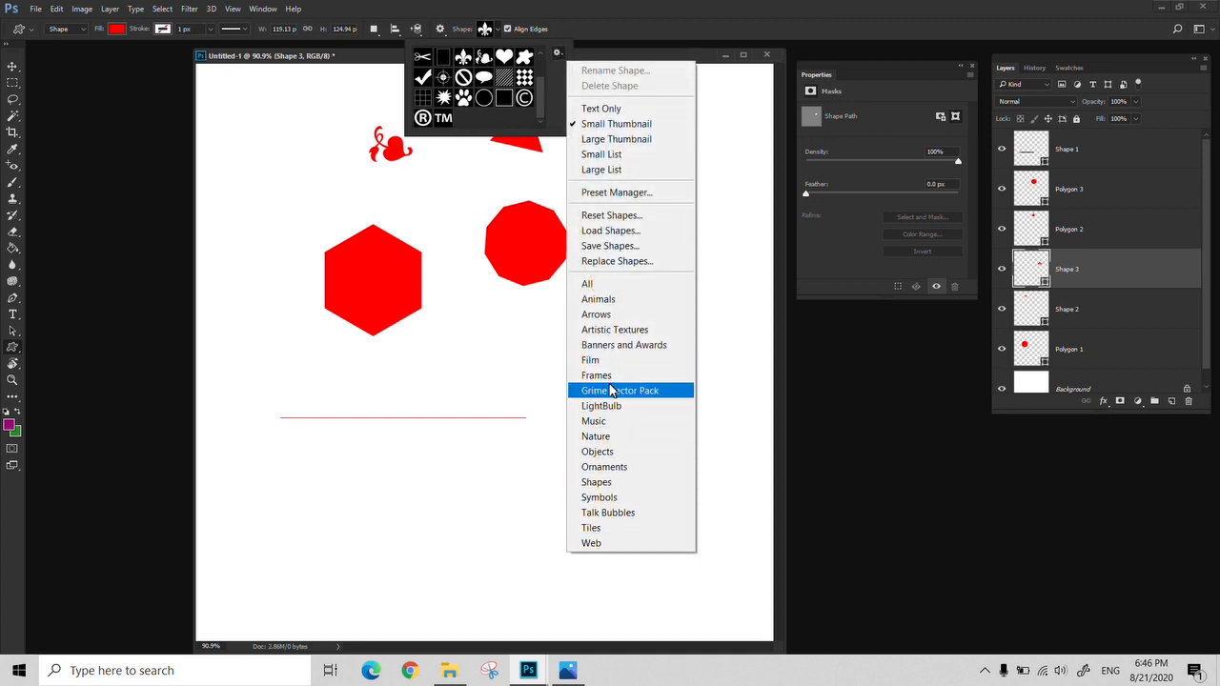
pyautogui.click(591, 299)
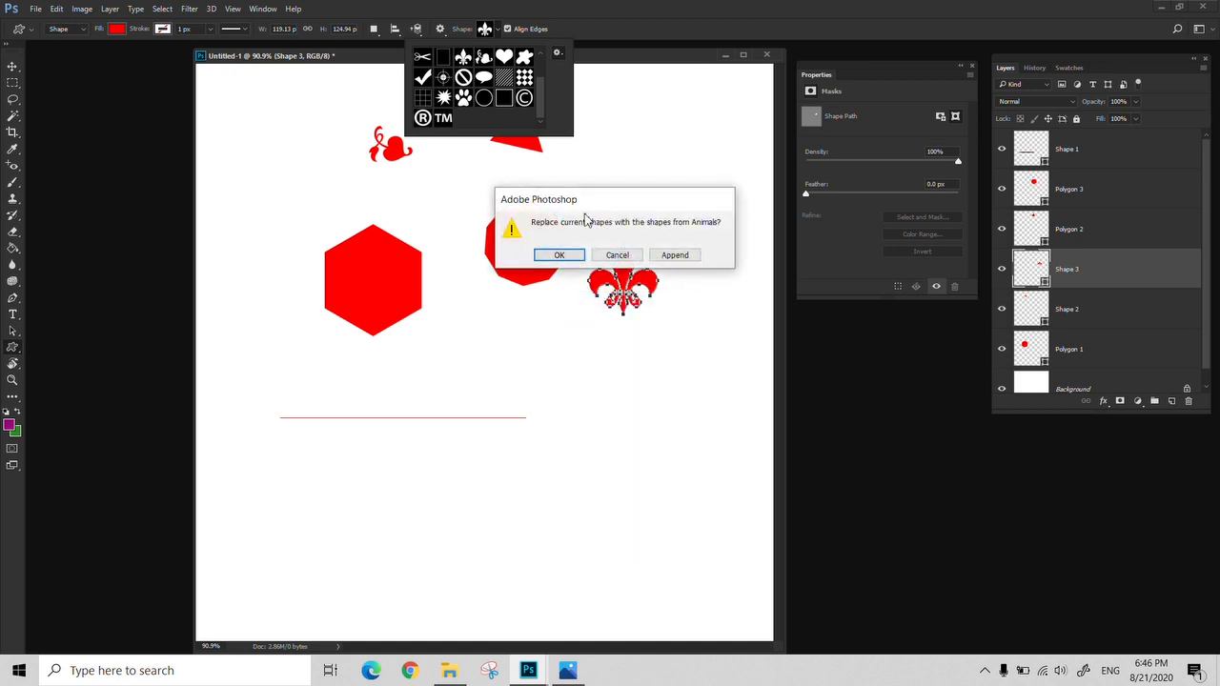
pyautogui.click(564, 255)
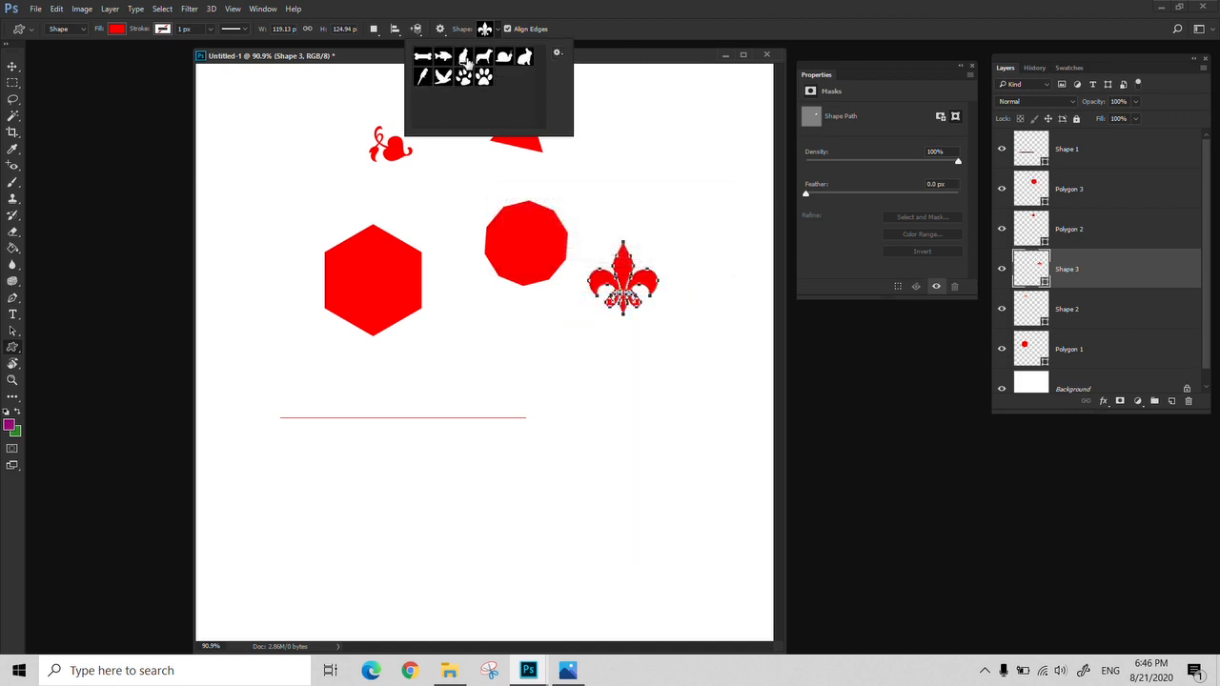
pyautogui.click(465, 60)
pyautogui.moveTo(472, 327); pyautogui.dragTo(537, 416)
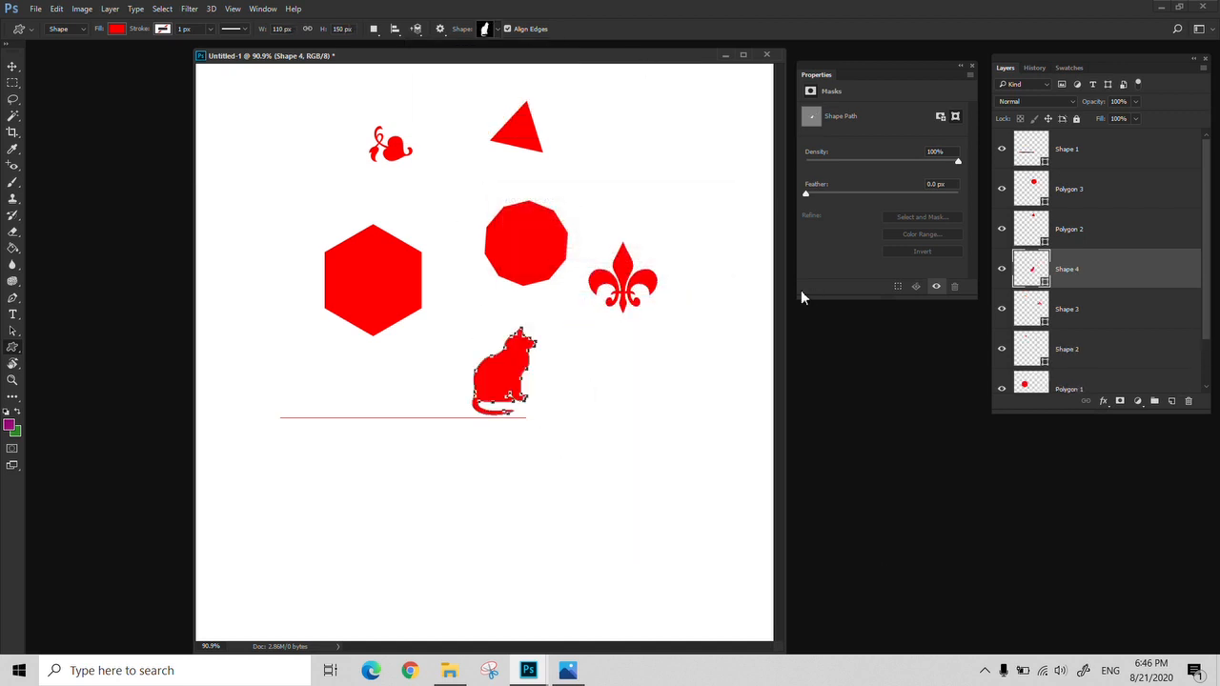
# Draw a dog custom shape about 236 by 172 px below the thin line
pyautogui.click(494, 29)
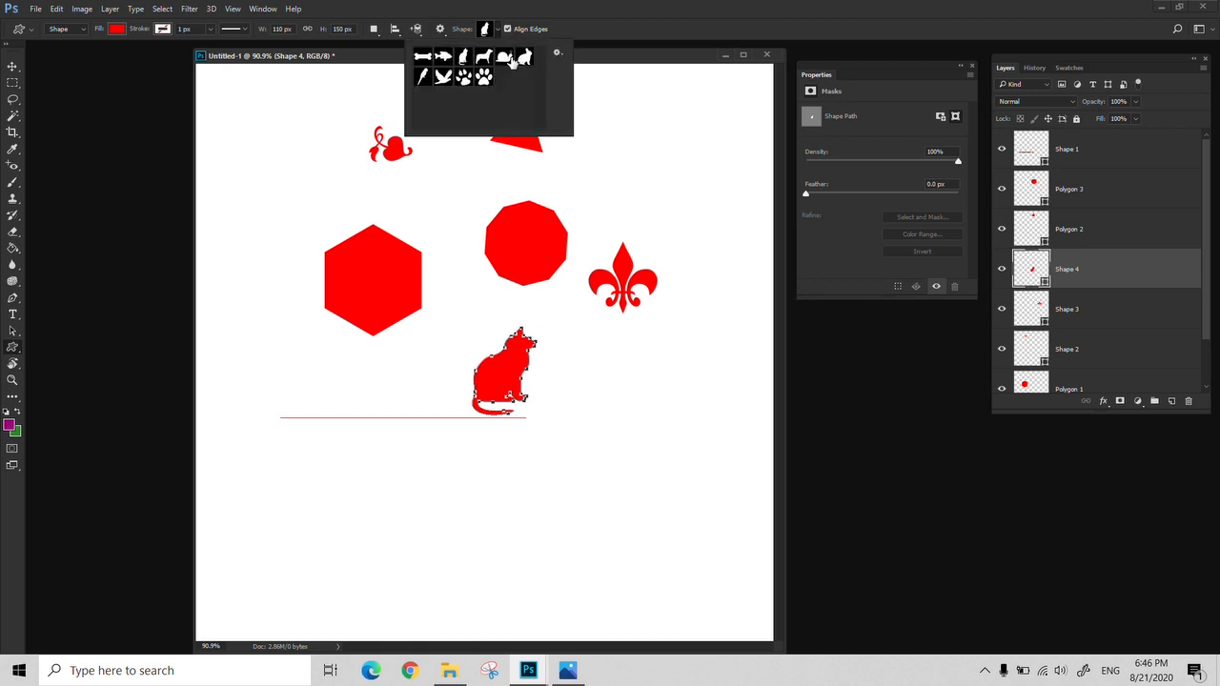
pyautogui.click(484, 57)
pyautogui.moveTo(308, 436); pyautogui.dragTo(444, 531)
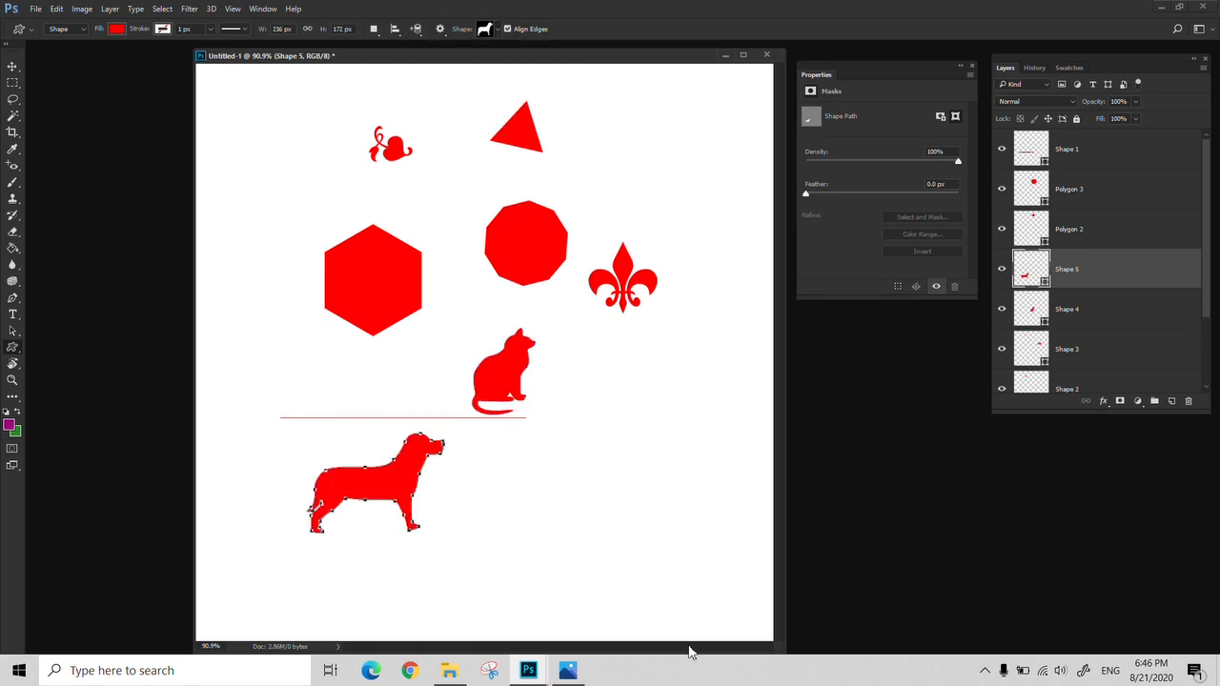
# Examine the dog's outline and its anchor points at 300% magnification
pyautogui.press('z')
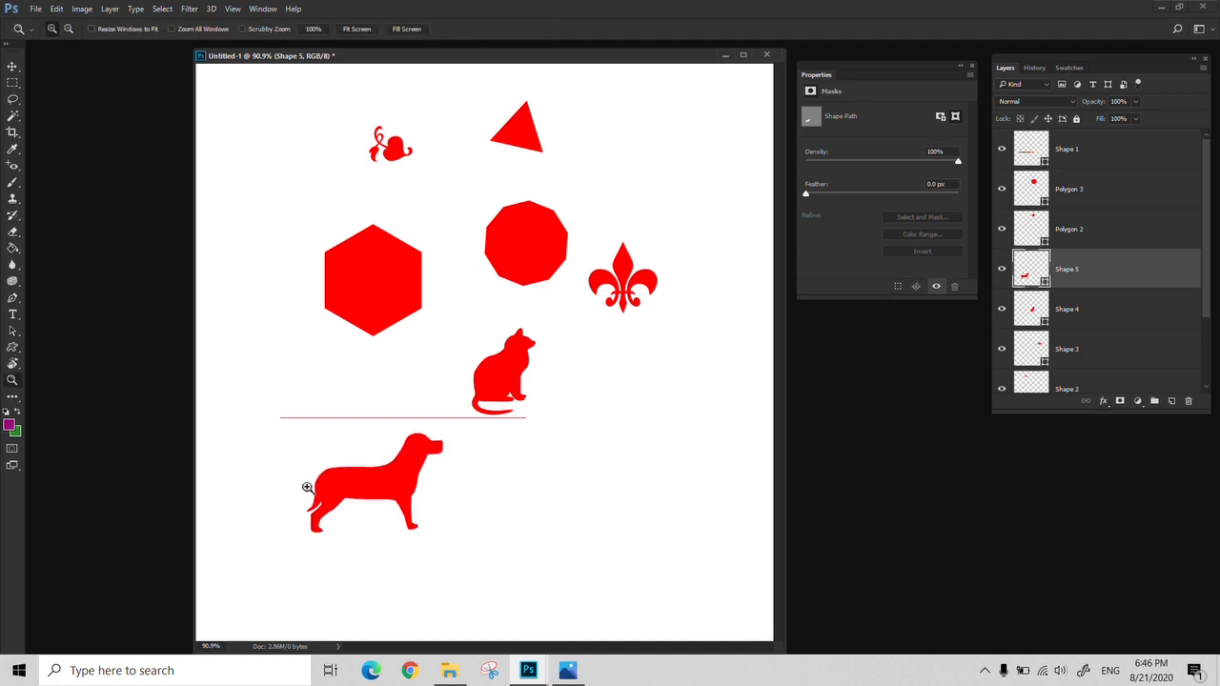
pyautogui.click(316, 508)
pyautogui.click(316, 508)
pyautogui.click(316, 508)
pyautogui.press('space')
pyautogui.moveTo(392, 550); pyautogui.dragTo(355, 519)
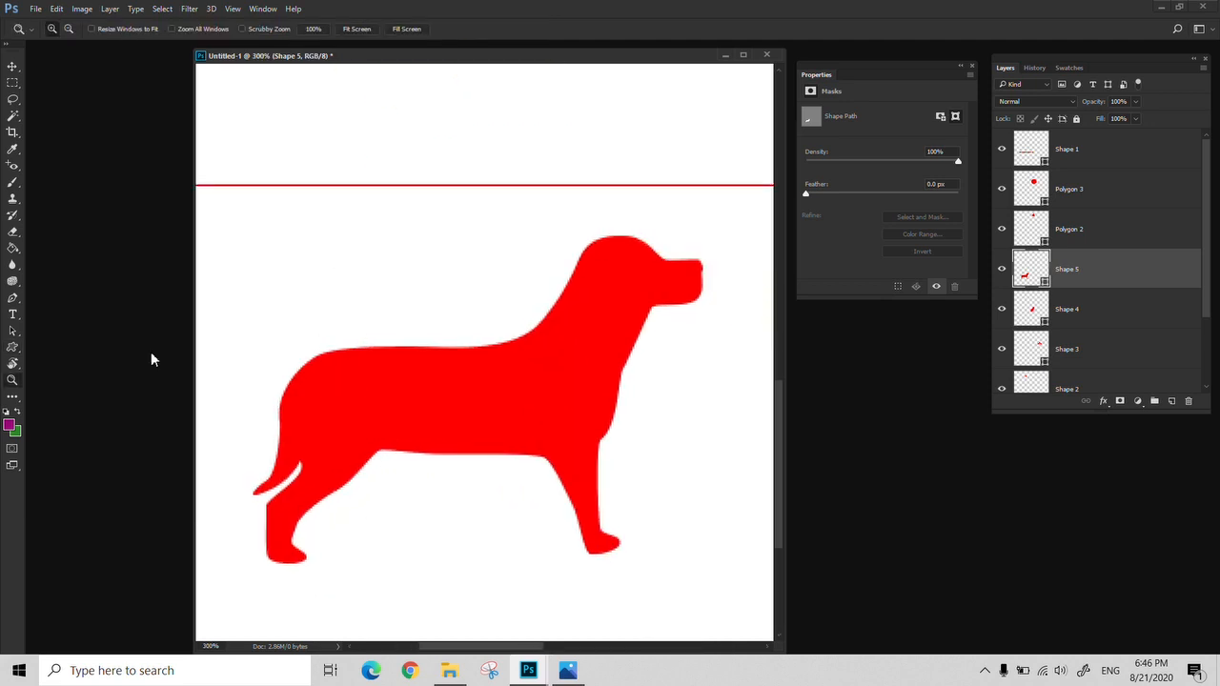
pyautogui.click(13, 349)
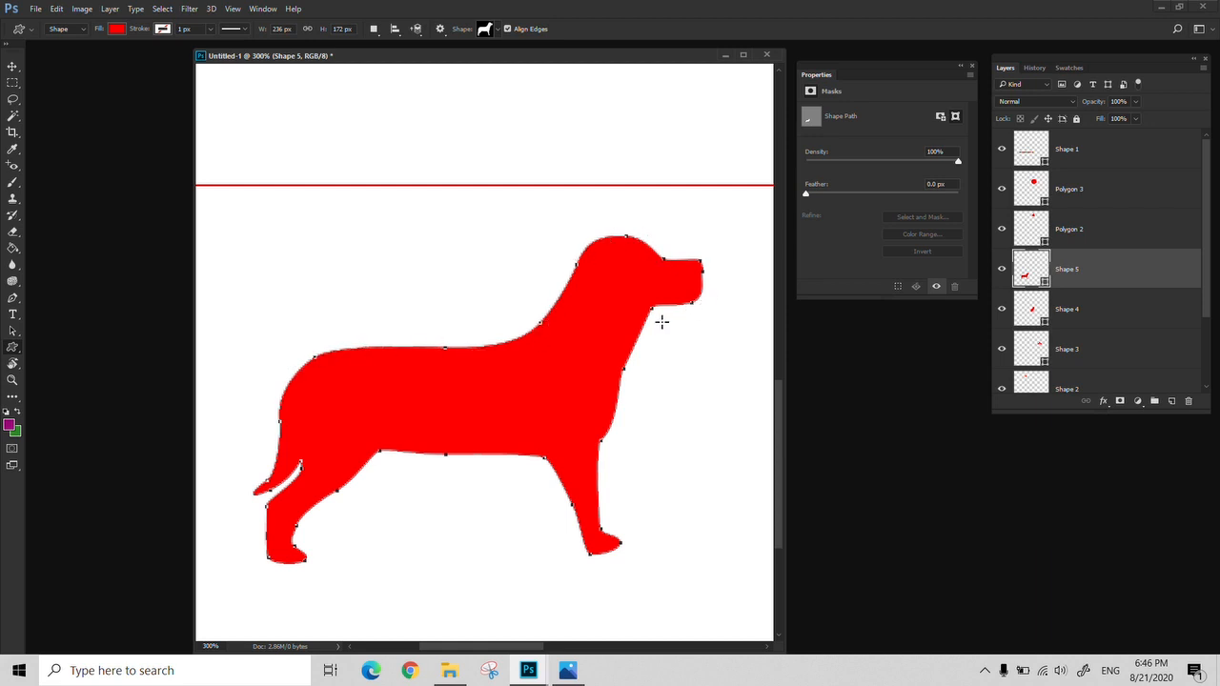
# Open the vector-raster.jpg comparison image, look at it, and return to the dog drawing
pyautogui.hotkey('ctrl', 'o')
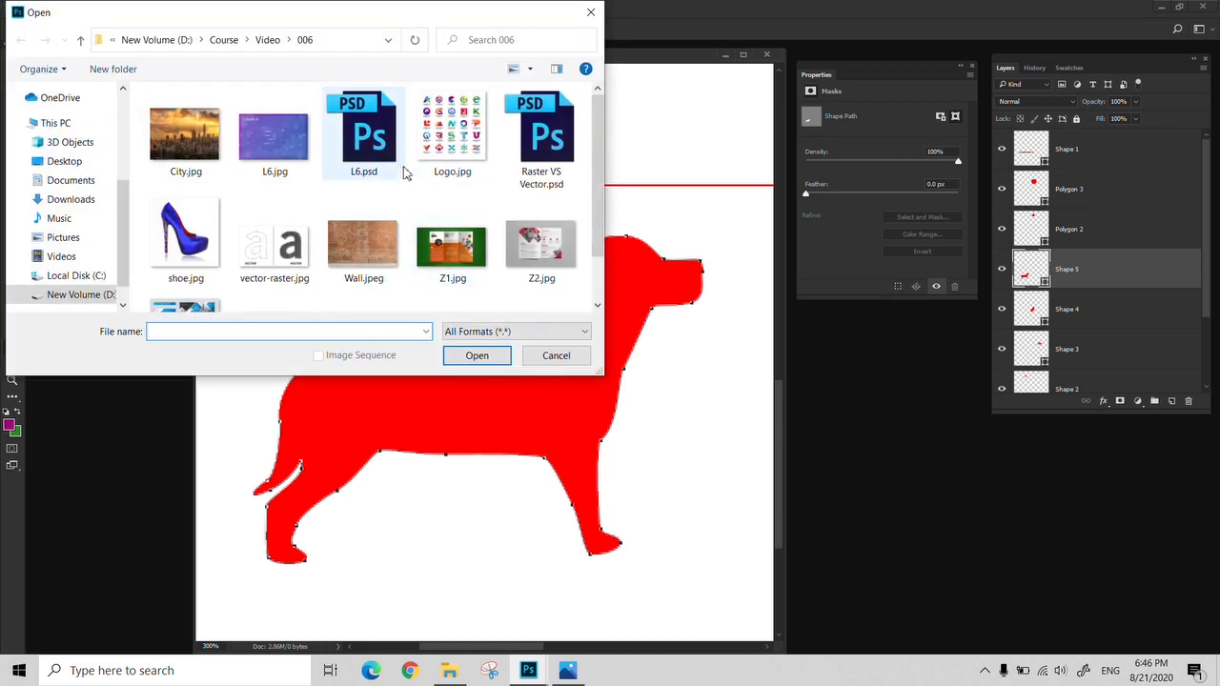
pyautogui.doubleClick(286, 269)
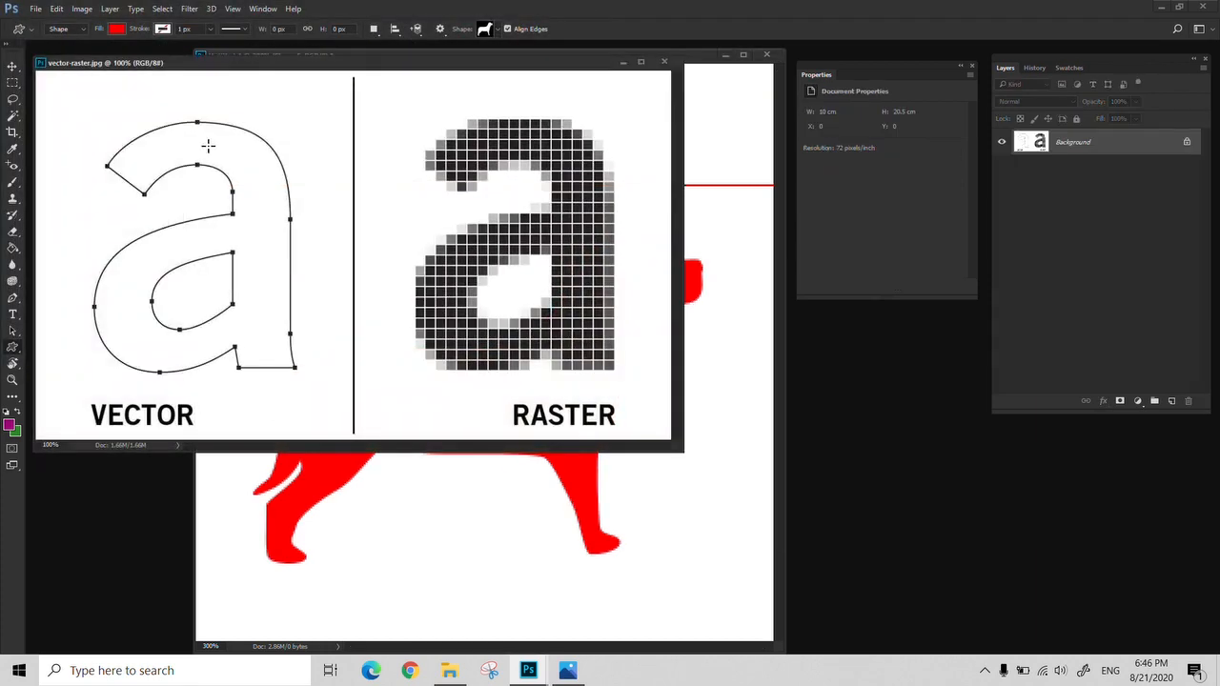
pyautogui.click(721, 225)
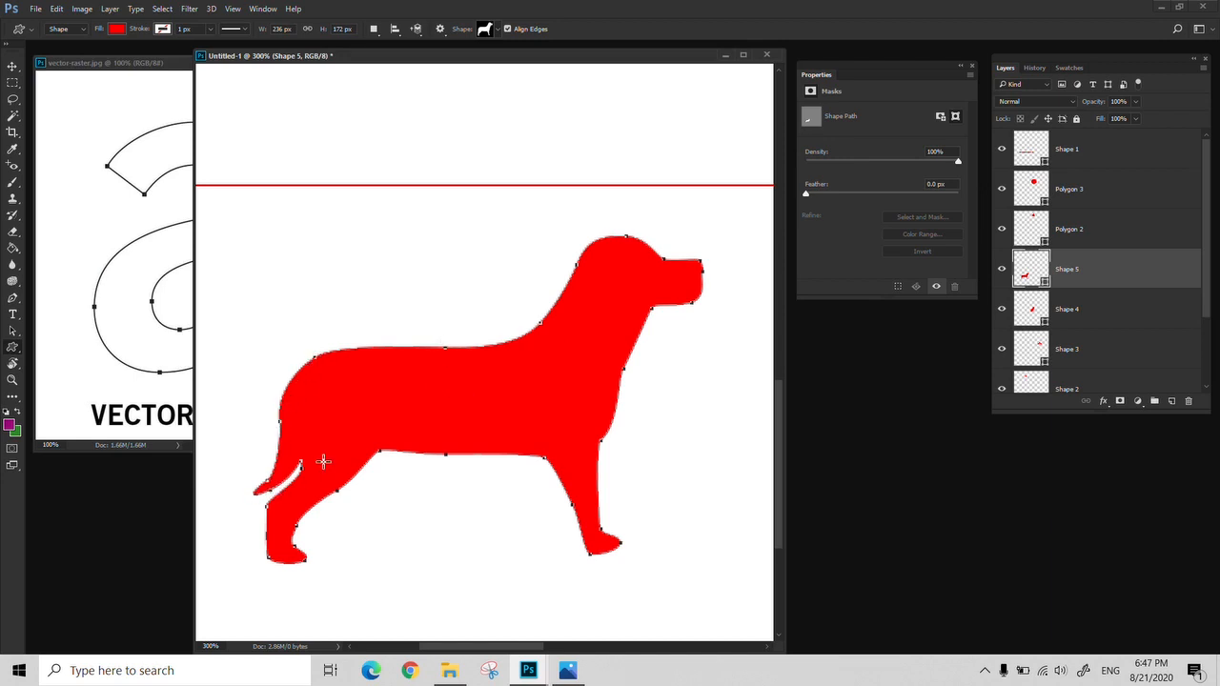
# Enlarge the dog with Free Transform until it spans most of the canvas width and apply the change
pyautogui.hotkey('ctrl', 't')
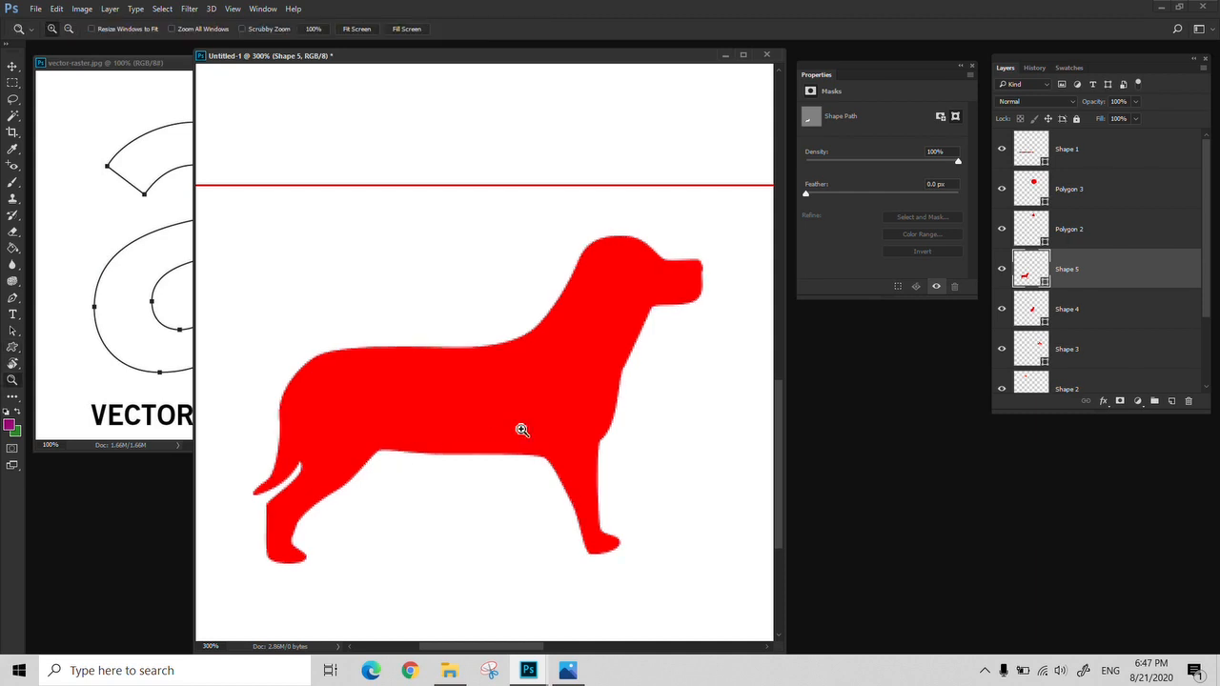
pyautogui.hotkey('ctrl', '-')
pyautogui.hotkey('ctrl', '-')
pyautogui.hotkey('ctrl', '-')
pyautogui.moveTo(458, 419); pyautogui.dragTo(688, 257)
pyautogui.moveTo(650, 369); pyautogui.dragTo(604, 439)
pyautogui.press('Return')
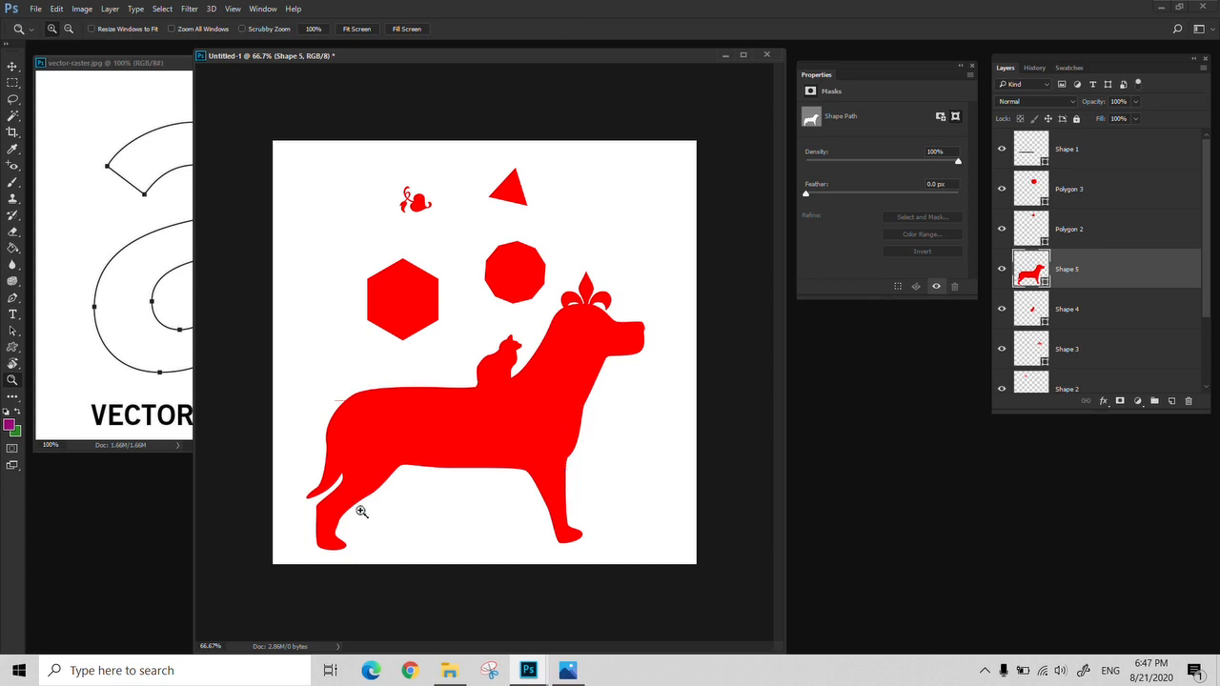
# Examine the enlarged dog's edges around the tail and back at 400% and 600%, then fit the canvas in view
pyautogui.click(314, 531)
pyautogui.click(313, 531)
pyautogui.click(314, 531)
pyautogui.click(313, 530)
pyautogui.moveTo(315, 463); pyautogui.dragTo(581, 443)
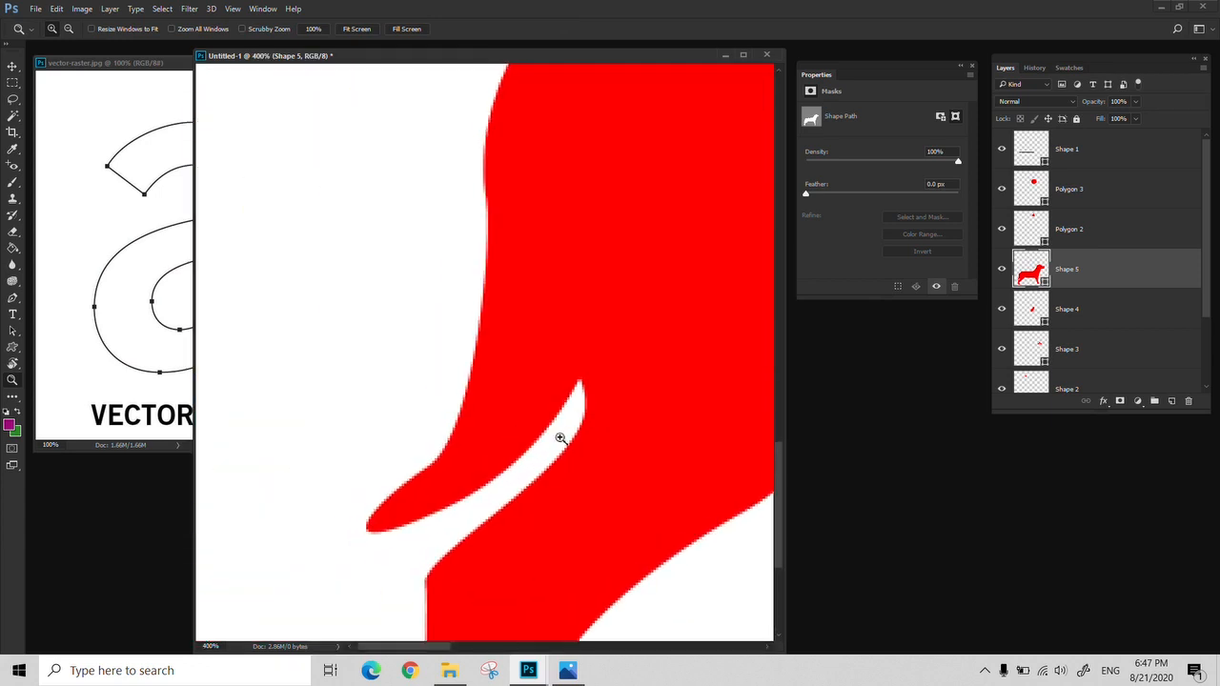
pyautogui.moveTo(463, 355); pyautogui.dragTo(420, 505)
pyautogui.click(444, 354)
pyautogui.click(444, 355)
pyautogui.moveTo(453, 210); pyautogui.dragTo(319, 571)
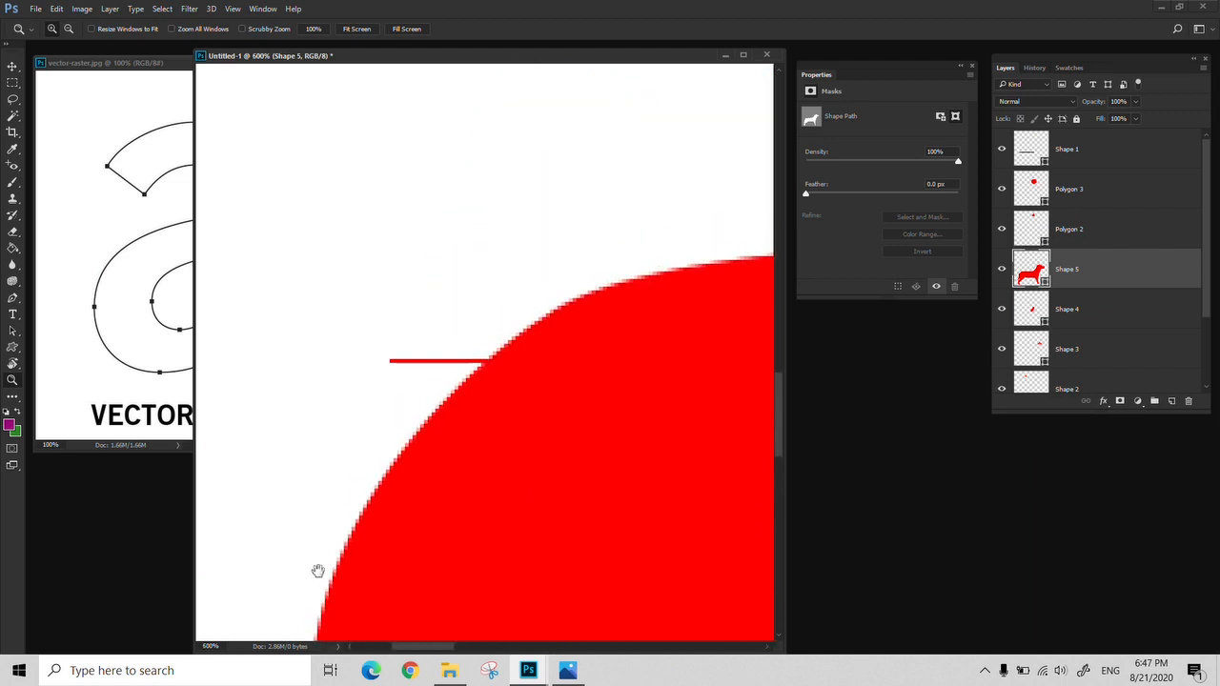
pyautogui.rightClick(593, 246)
pyautogui.click(618, 254)
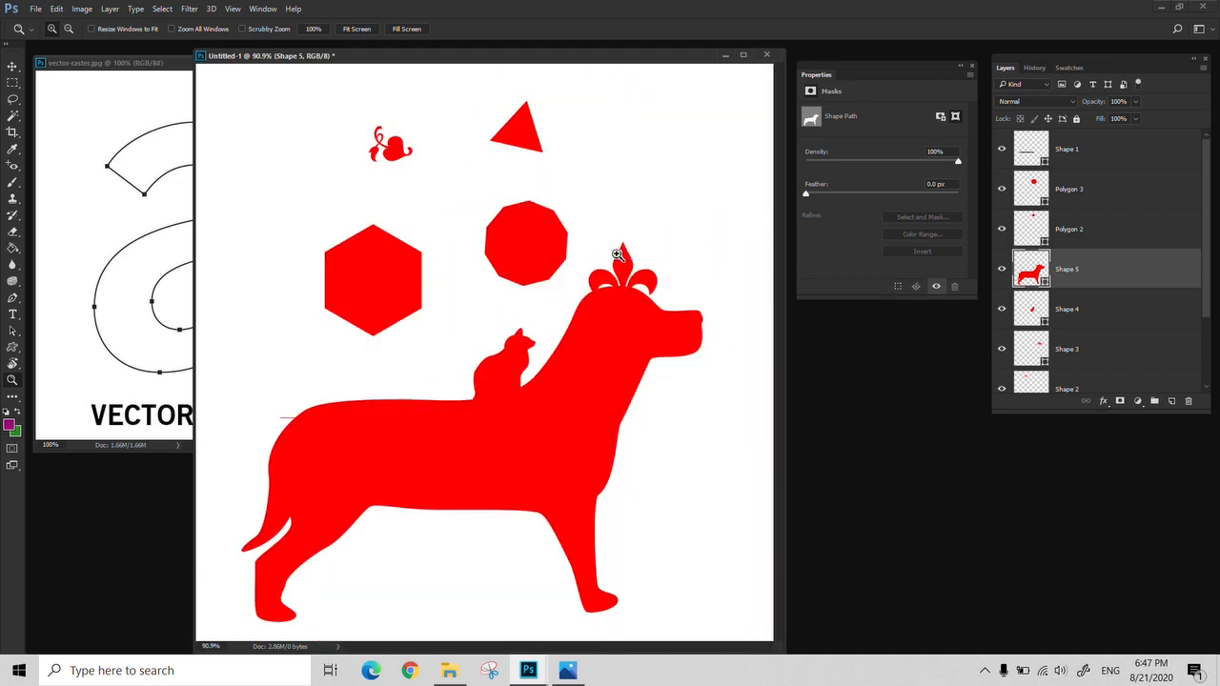
# Delete all shape layers from Shape 1 down to Polygon 1, and close the vector-raster.jpg image
pyautogui.click(1149, 154)
pyautogui.moveTo(1208, 250); pyautogui.dragTo(1214, 360)
pyautogui.keyDown('shift'); pyautogui.click(1103, 349); pyautogui.keyUp('shift')
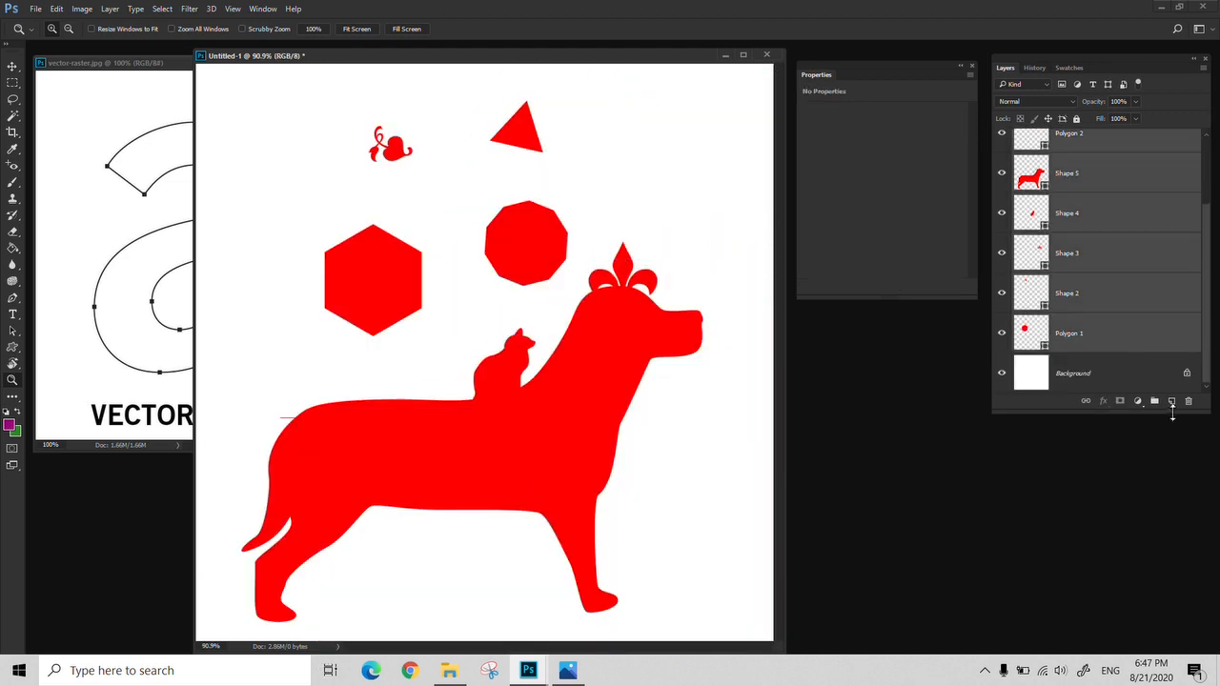
pyautogui.click(1188, 400)
pyautogui.click(146, 240)
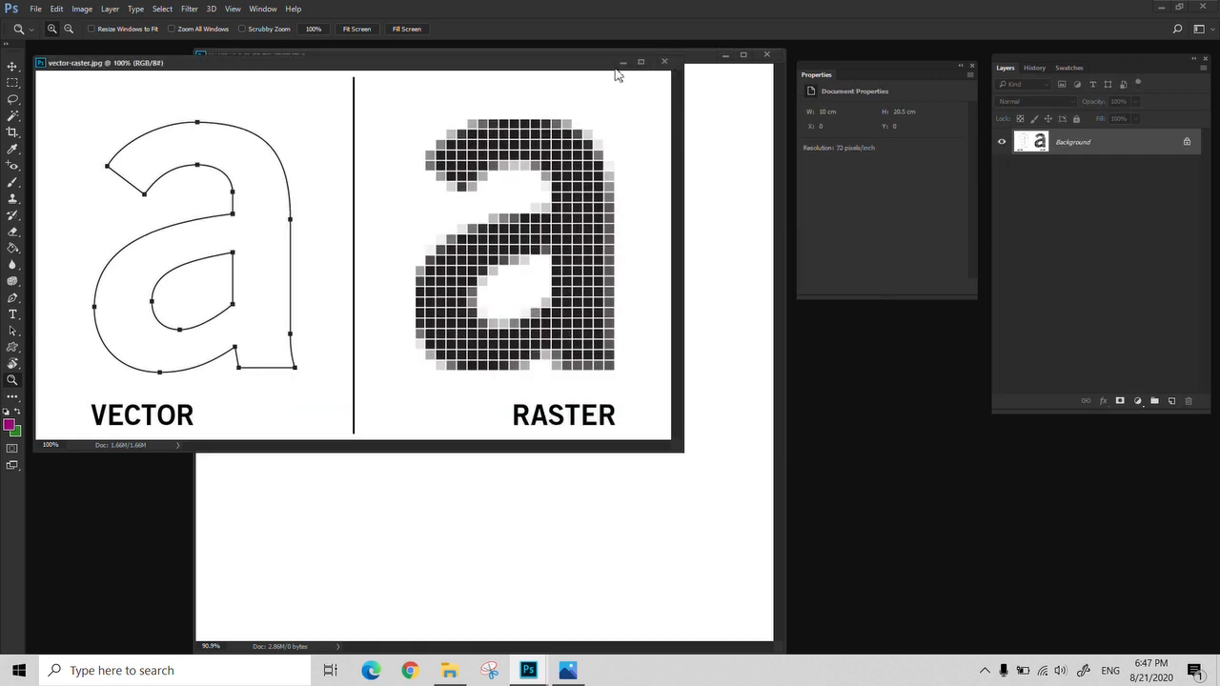
pyautogui.click(672, 62)
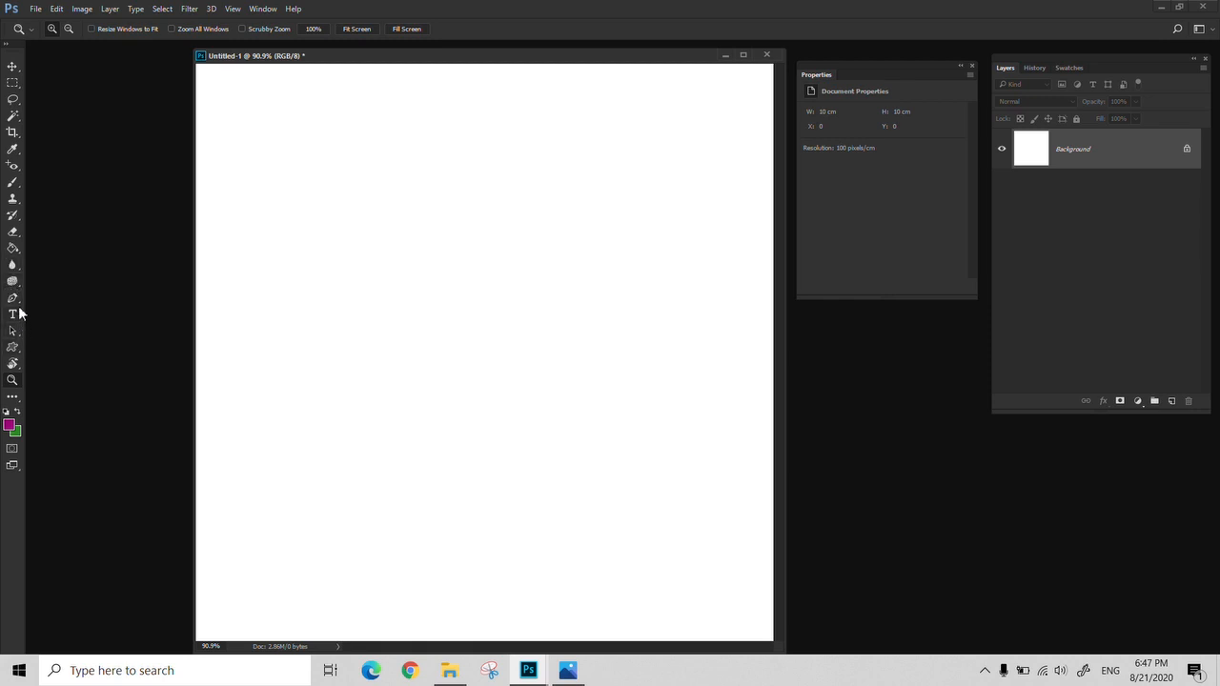
# Draw a red circle about 388 px in diameter in the canvas's upper middle with the Ellipse tool, and switch to the Brush tool
pyautogui.click(13, 348)
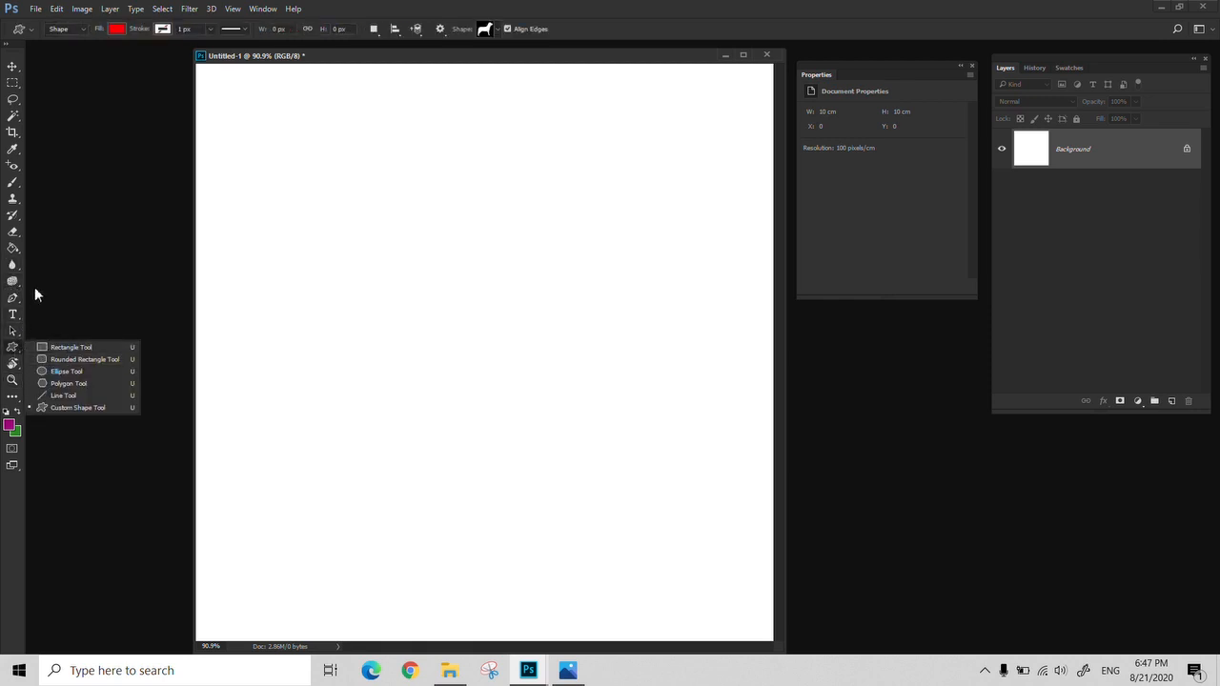
pyautogui.click(67, 373)
pyautogui.moveTo(557, 166); pyautogui.dragTo(332, 437)
pyautogui.press('b')
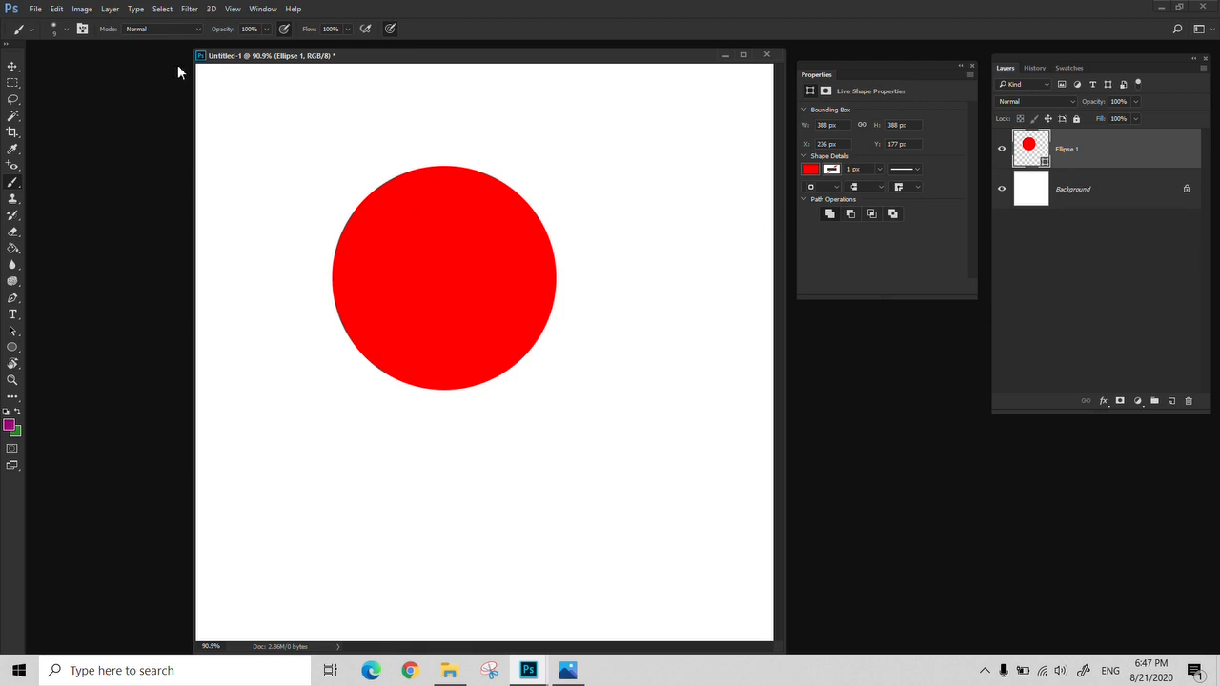
pyautogui.click(110, 10)
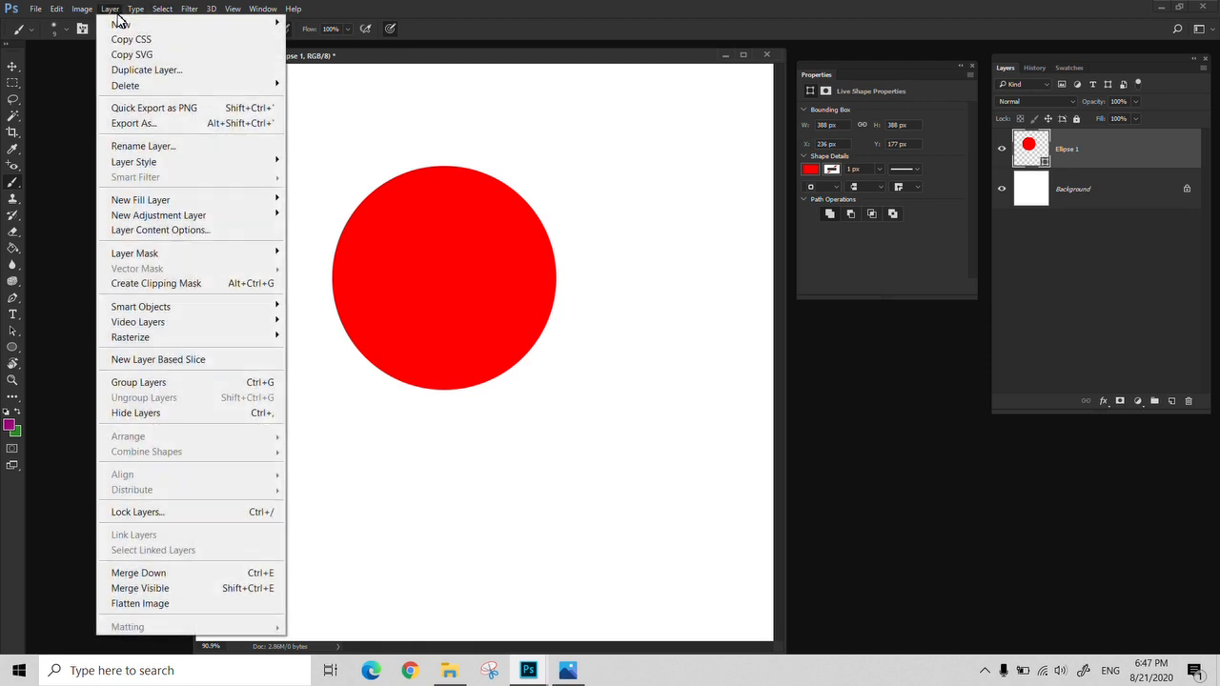
pyautogui.moveTo(235, 314)
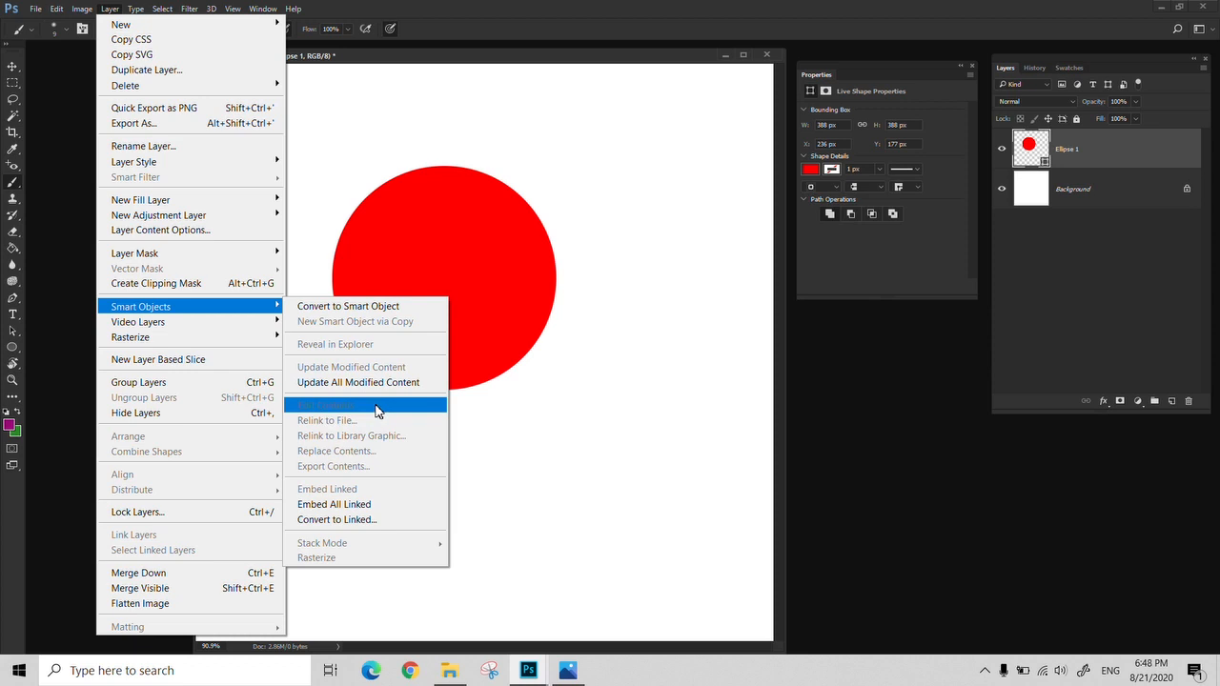
pyautogui.click(535, 69)
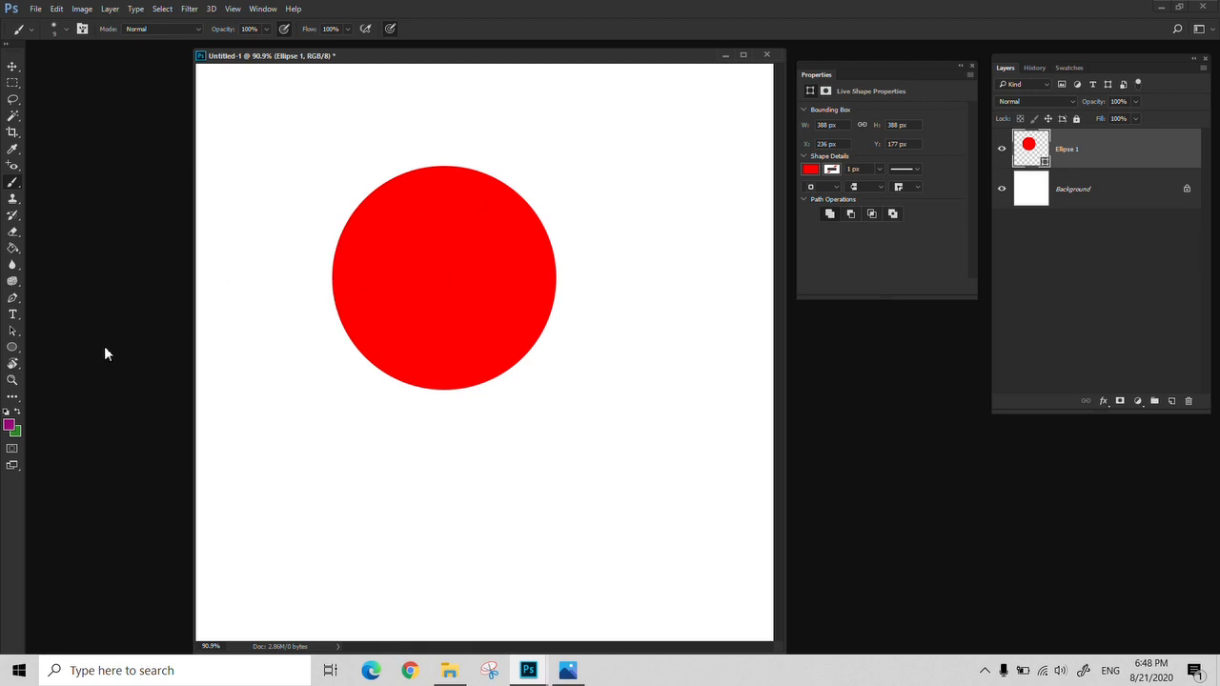
# Add a new layer and paint a soft purple band with a 125 px brush over the red circle's upper-left part
pyautogui.click(1173, 403)
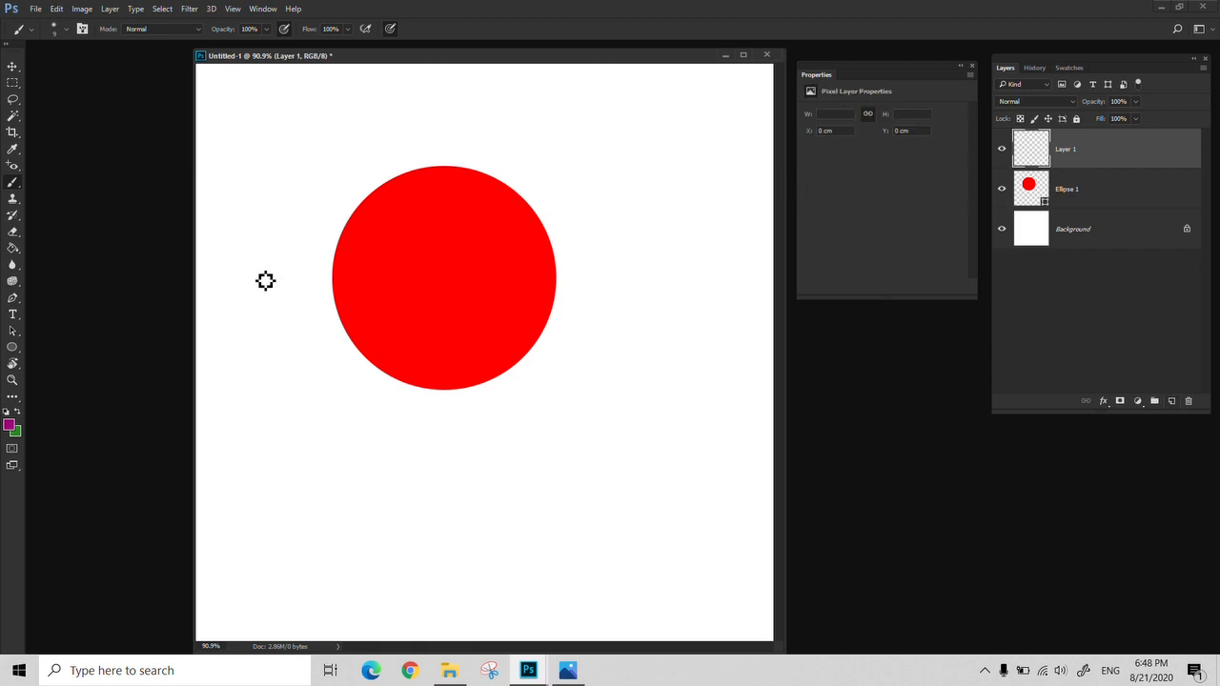
pyautogui.press(']')
pyautogui.press(']')
pyautogui.press(']')
pyautogui.press(']')
pyautogui.press(']')
pyautogui.press(']')
pyautogui.press(']')
pyautogui.press(']')
pyautogui.moveTo(321, 276)
pyautogui.mouseDown()
pyautogui.moveTo(319, 228)
pyautogui.moveTo(344, 180)
pyautogui.moveTo(440, 144)
pyautogui.moveTo(486, 154)
pyautogui.moveTo(416, 167)
pyautogui.moveTo(387, 194)
pyautogui.moveTo(320, 335)
pyautogui.moveTo(350, 187)
pyautogui.moveTo(367, 169)
pyautogui.moveTo(307, 326)
pyautogui.moveTo(349, 212)
pyautogui.moveTo(392, 154)
pyautogui.moveTo(515, 139)
pyautogui.moveTo(416, 143)
pyautogui.moveTo(369, 177)
pyautogui.moveTo(300, 311)
pyautogui.mouseUp()
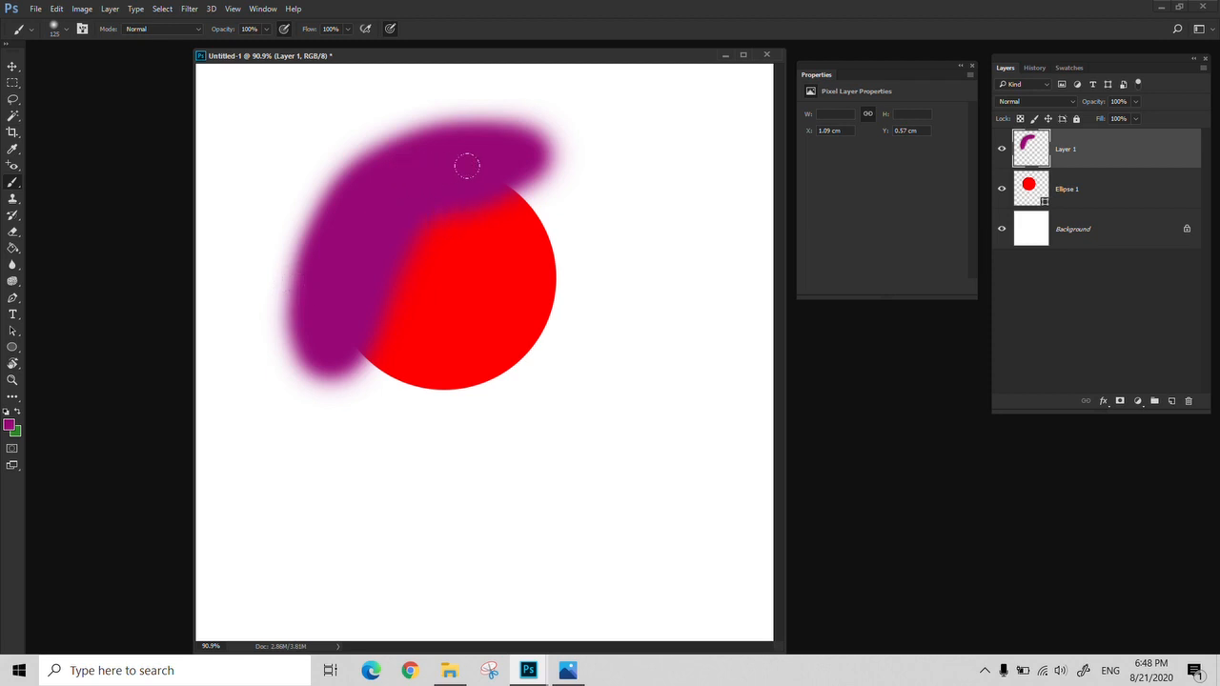
pyautogui.moveTo(467, 166); pyautogui.dragTo(505, 165)
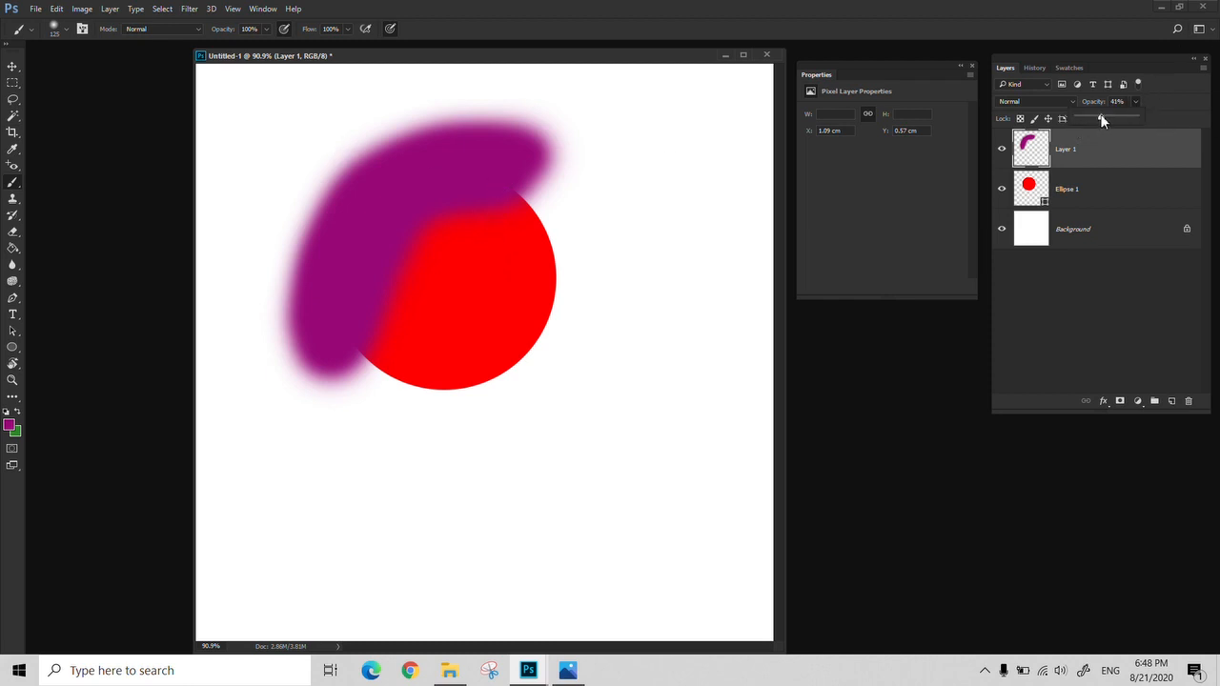
# Set the purple layer's opacity to 46% and delete the paint outside the circle using a freehand Lasso selection
pyautogui.moveTo(1101, 121); pyautogui.dragTo(1105, 120)
pyautogui.press('l')
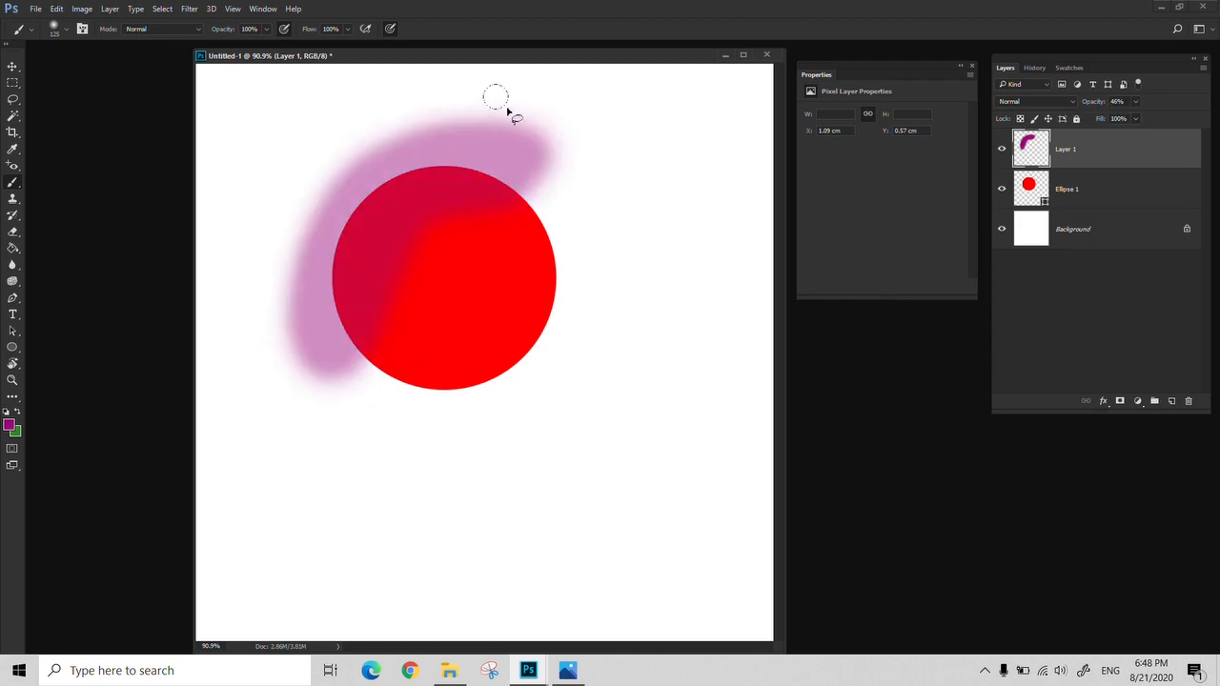
pyautogui.moveTo(550, 89)
pyautogui.mouseDown()
pyautogui.moveTo(566, 189)
pyautogui.moveTo(535, 198)
pyautogui.moveTo(429, 166)
pyautogui.moveTo(382, 179)
pyautogui.moveTo(346, 214)
pyautogui.moveTo(321, 418)
pyautogui.moveTo(261, 91)
pyautogui.moveTo(476, 101)
pyautogui.mouseUp()
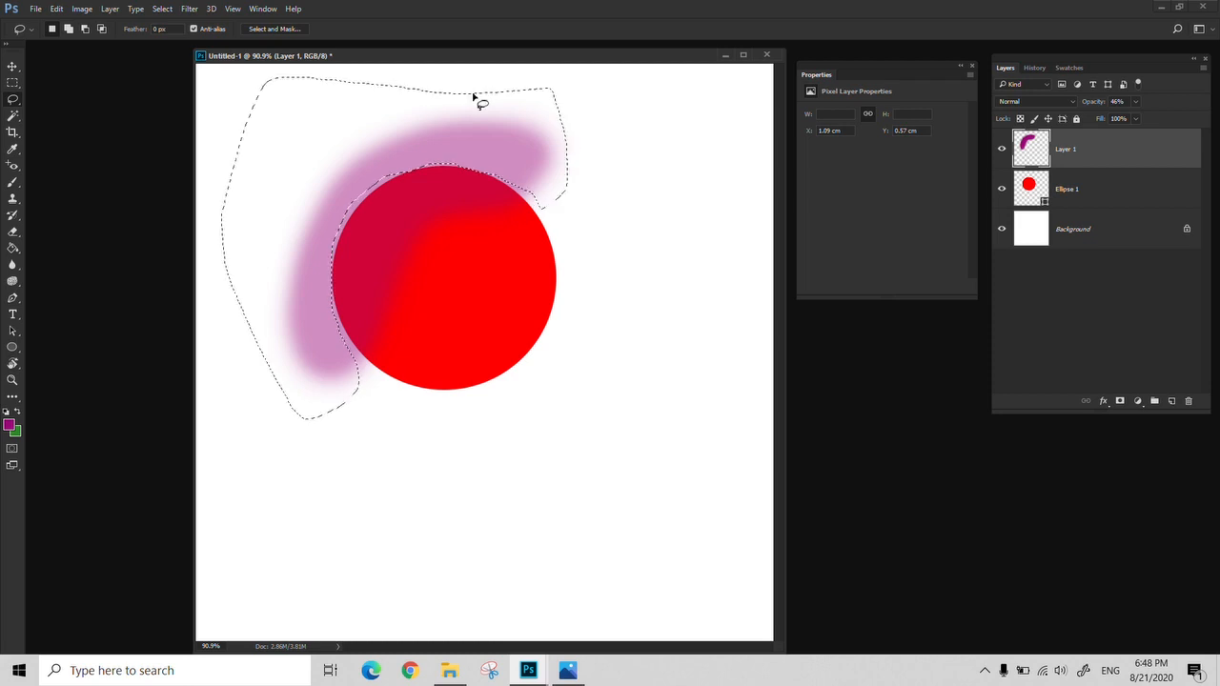
pyautogui.press('Delete')
pyautogui.hotkey('ctrl', 'd')
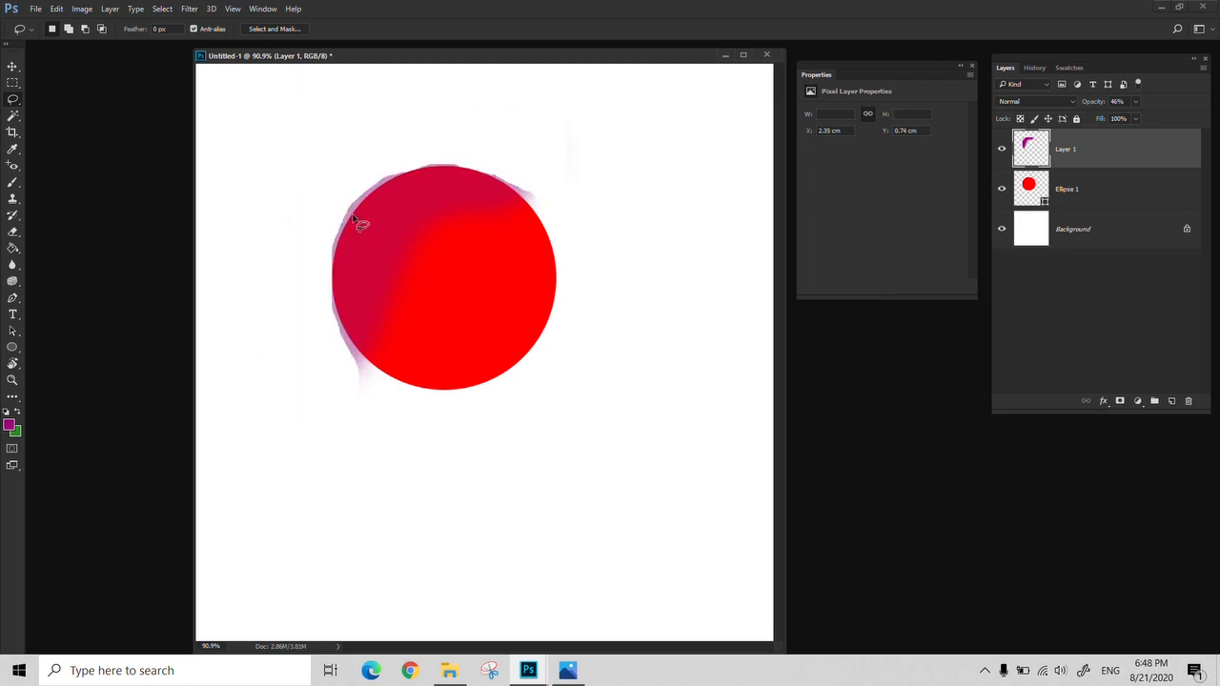
# Undo the deletion of the paint outside the circle, clear the selection, and set the purple layer's opacity to 100%
pyautogui.hotkey('ctrl', 'z')
pyautogui.hotkey('ctrl', 'z')
pyautogui.hotkey('ctrl', 'd')
pyautogui.press('m')
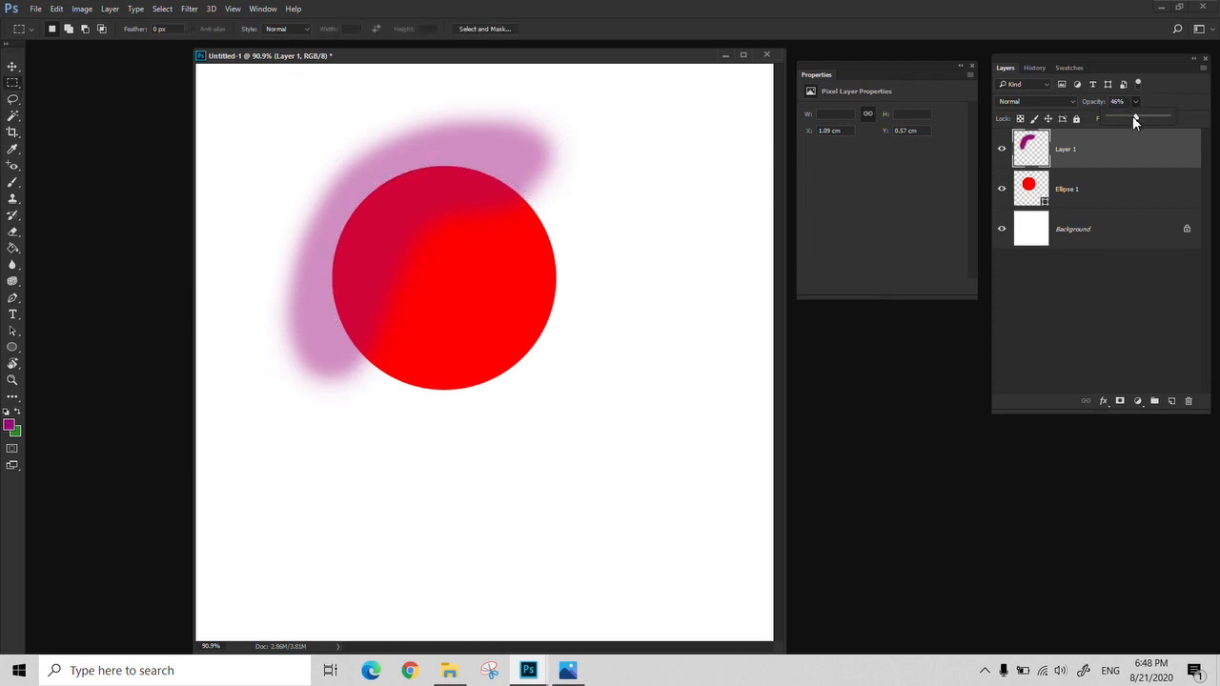
pyautogui.moveTo(1133, 118); pyautogui.dragTo(1184, 122)
pyautogui.click(1075, 151)
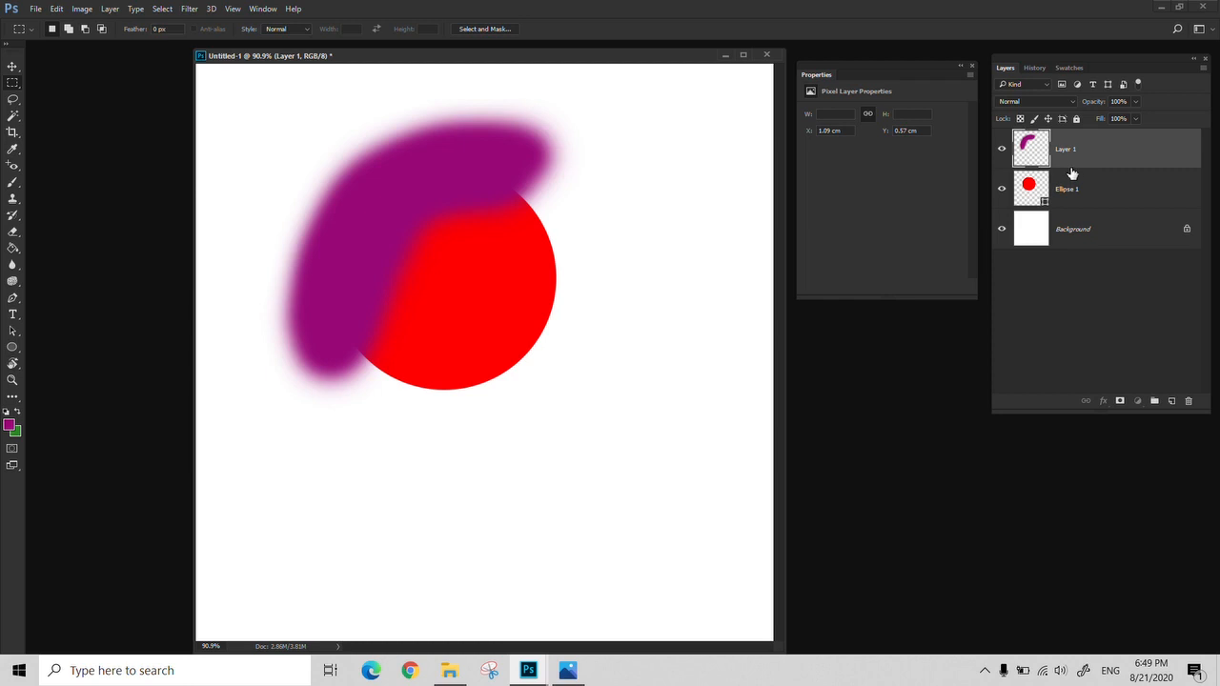
# Clip the purple paint layer to Ellipse 1 and move the paint slightly within the circle
pyautogui.moveTo(1069, 174); pyautogui.dragTo(1070, 165)
pyautogui.keyDown('alt'); pyautogui.click(1069, 166); pyautogui.keyUp('alt')
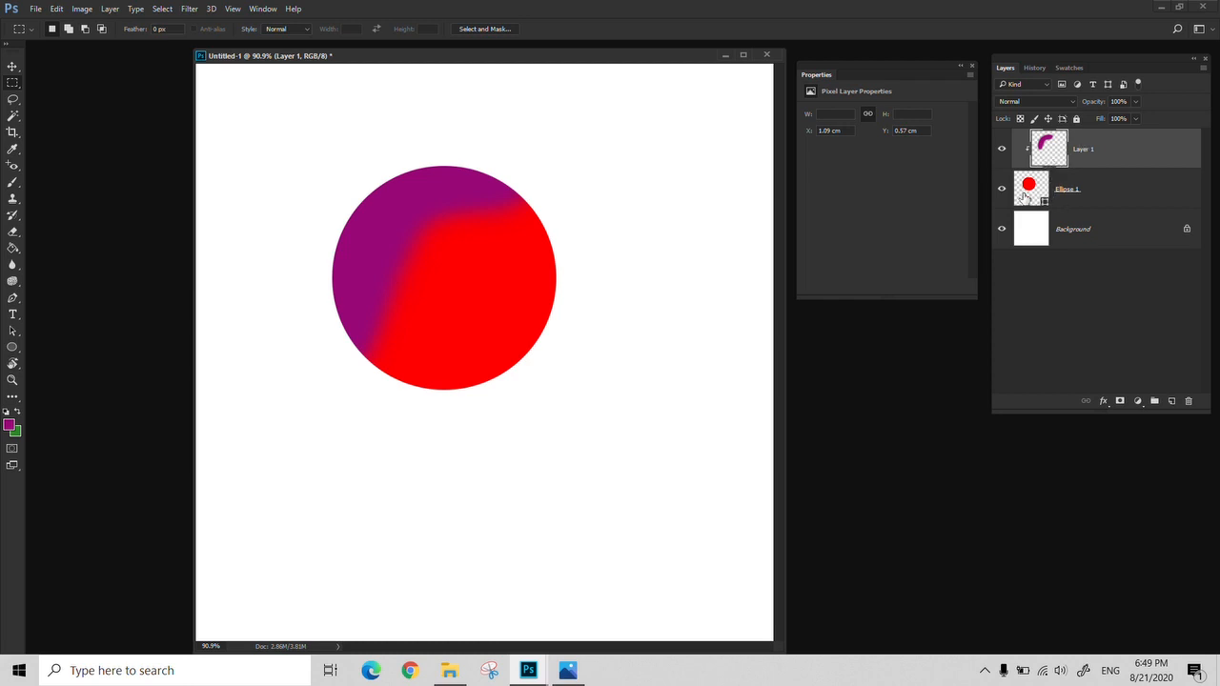
pyautogui.press('v')
pyautogui.moveTo(435, 244)
pyautogui.mouseDown()
pyautogui.moveTo(378, 272)
pyautogui.moveTo(318, 179)
pyautogui.moveTo(373, 274)
pyautogui.moveTo(368, 200)
pyautogui.moveTo(353, 245)
pyautogui.moveTo(440, 276)
pyautogui.moveTo(381, 246)
pyautogui.moveTo(361, 385)
pyautogui.mouseUp()
# Erase the inner part of the clipped purple paint, leaving a thinner band along the circle's upper-left edge
pyautogui.press('b')
pyautogui.press('e')
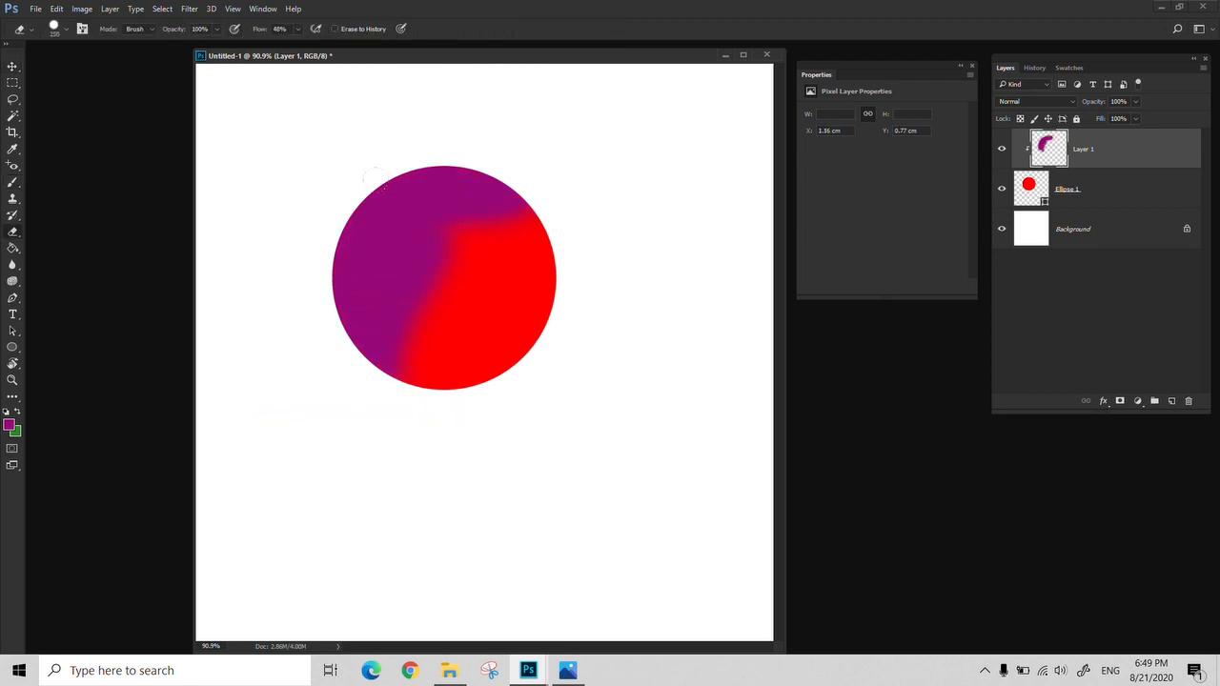
pyautogui.moveTo(440, 250)
pyautogui.mouseDown()
pyautogui.moveTo(386, 362)
pyautogui.moveTo(448, 235)
pyautogui.moveTo(493, 200)
pyautogui.moveTo(371, 281)
pyautogui.moveTo(362, 240)
pyautogui.mouseUp()
pyautogui.press('b')
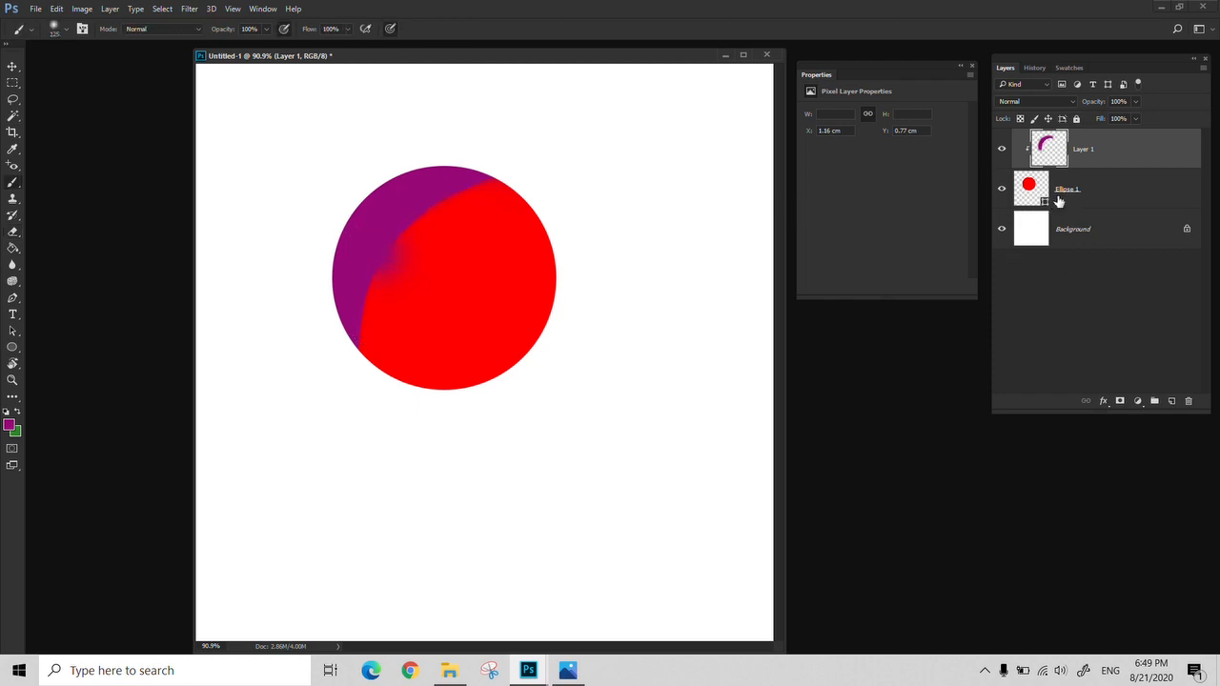
# Move the clipped purple paint toward the circle's centre and delete its layer
pyautogui.press('v')
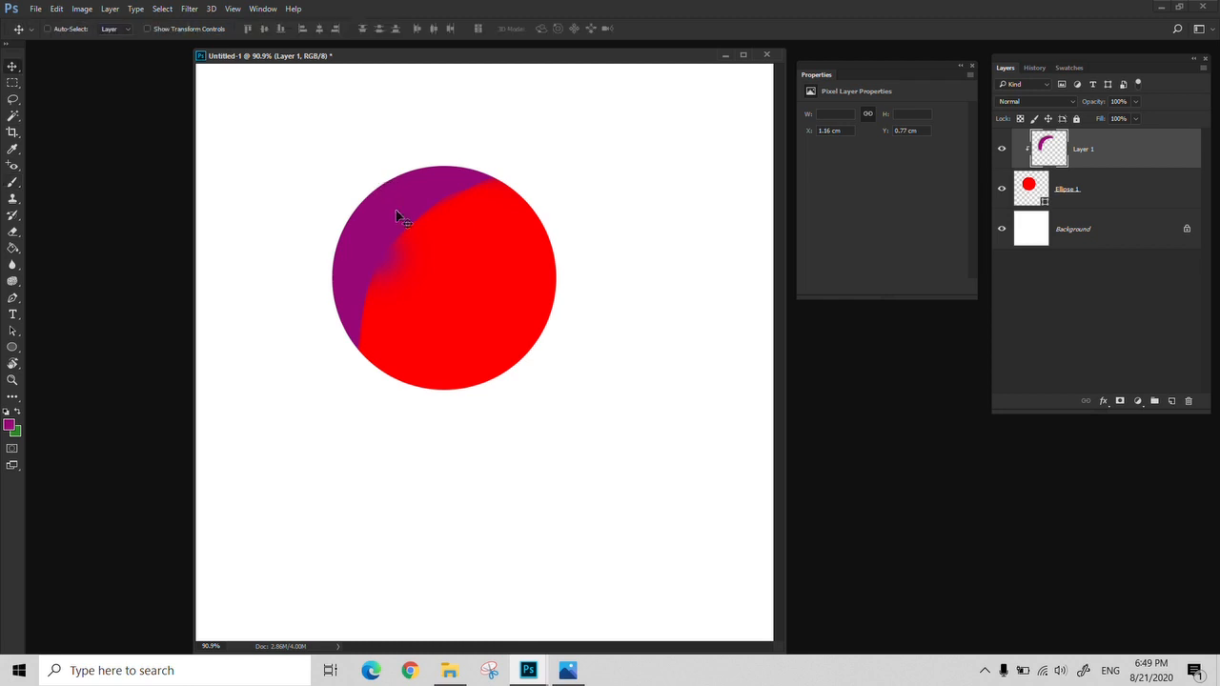
pyautogui.moveTo(394, 213); pyautogui.dragTo(480, 278)
pyautogui.click(1190, 401)
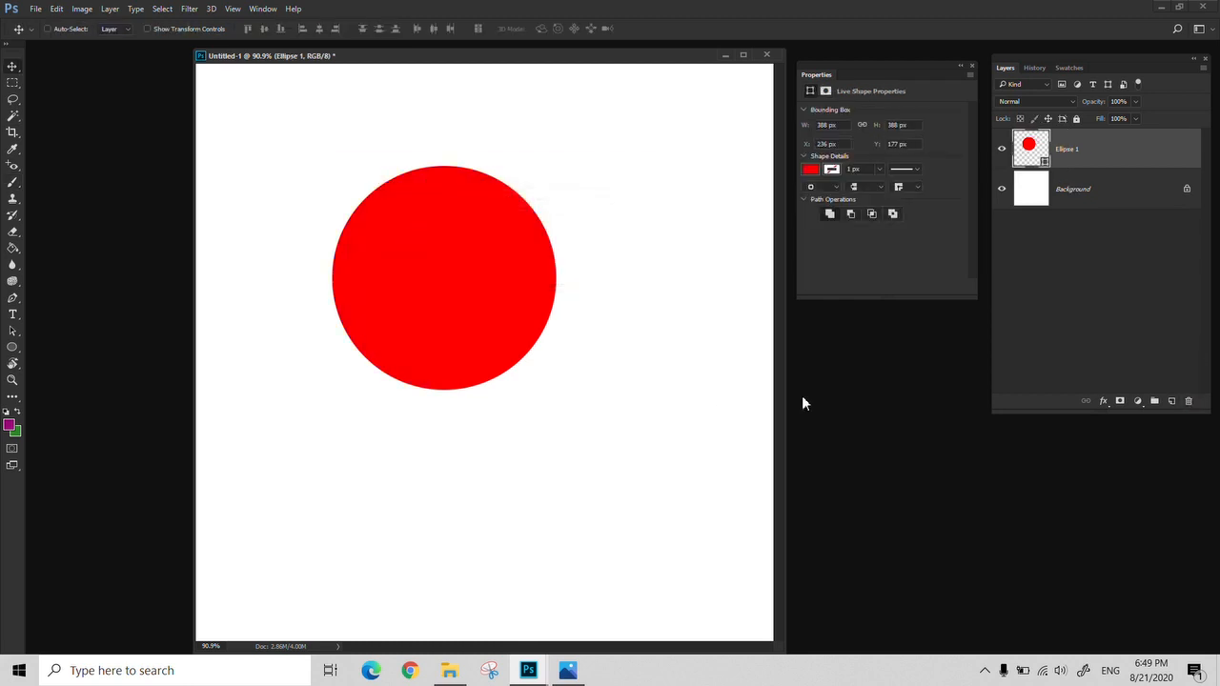
# Open City.jpg, copy its picture into the Untitled-1 document above Ellipse 1, and close City.jpg
pyautogui.doubleClick(167, 138)
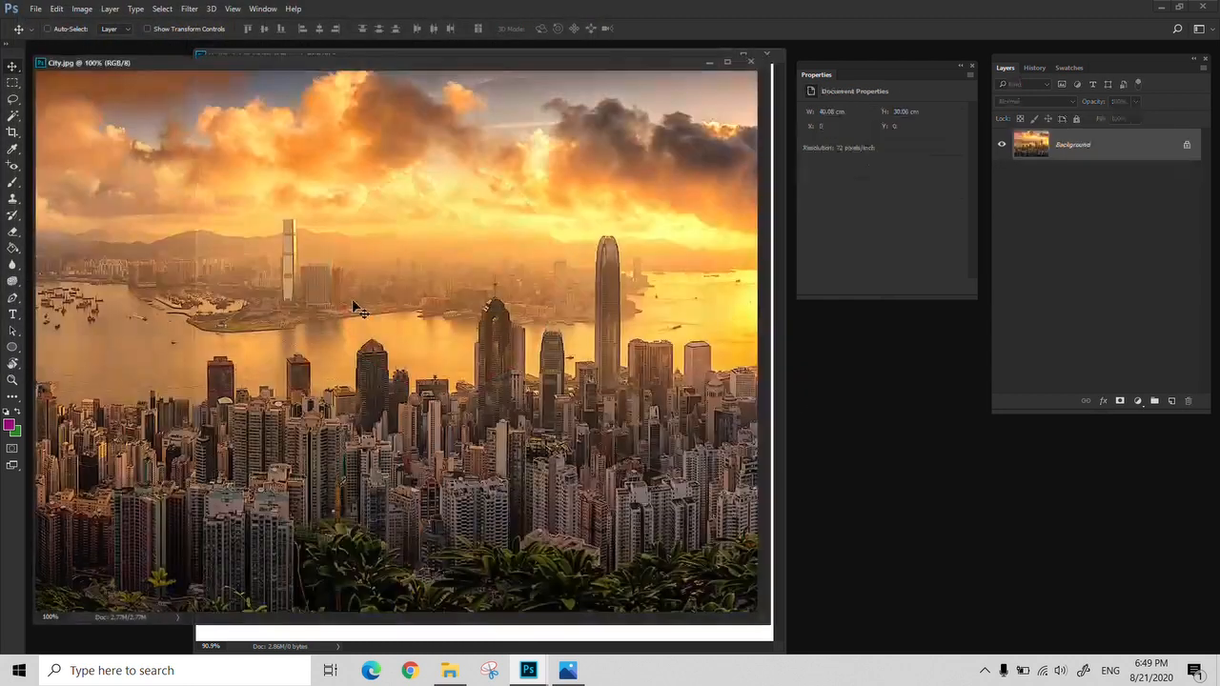
pyautogui.moveTo(510, 65); pyautogui.dragTo(614, 291)
pyautogui.moveTo(593, 358); pyautogui.dragTo(543, 244)
pyautogui.moveTo(527, 308); pyautogui.dragTo(511, 152)
pyautogui.click(826, 411)
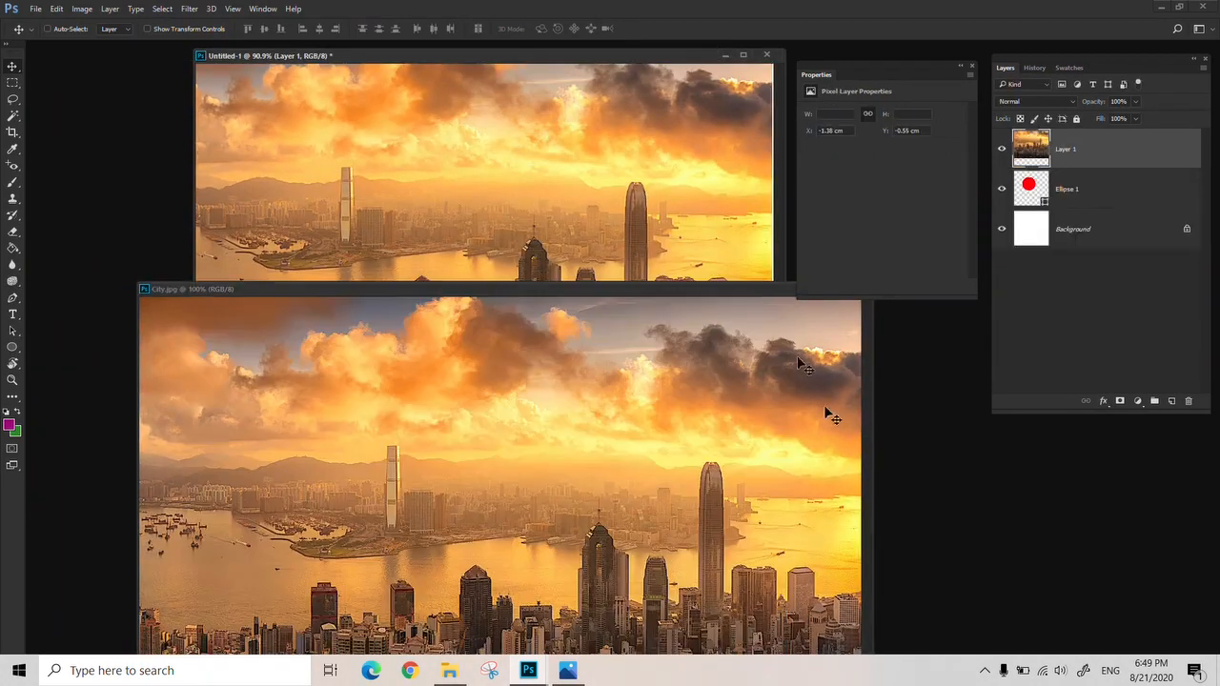
pyautogui.moveTo(728, 288); pyautogui.dragTo(633, 301)
pyautogui.click(757, 300)
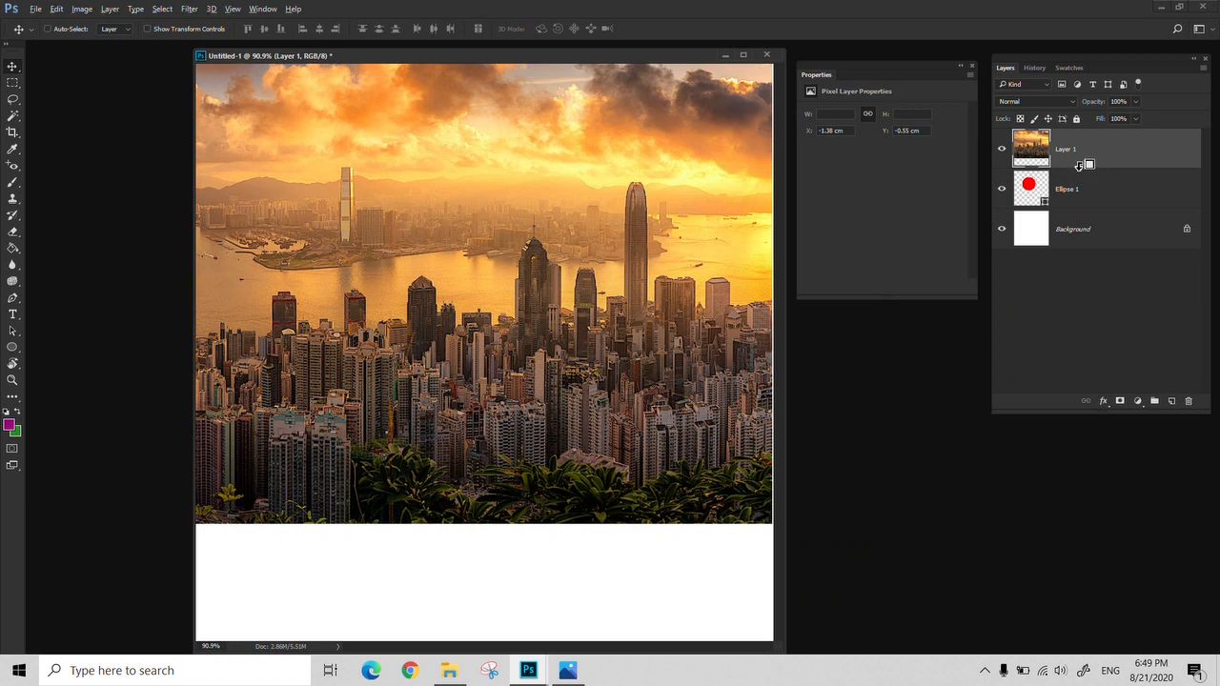
# Clip the city picture to Ellipse 1 and scale it down with Free Transform so the skyline fills the circle
pyautogui.keyDown('alt'); pyautogui.click(1080, 165); pyautogui.keyUp('alt')
pyautogui.press('z')
pyautogui.keyDown('alt'); pyautogui.click(440, 303); pyautogui.keyUp('alt')
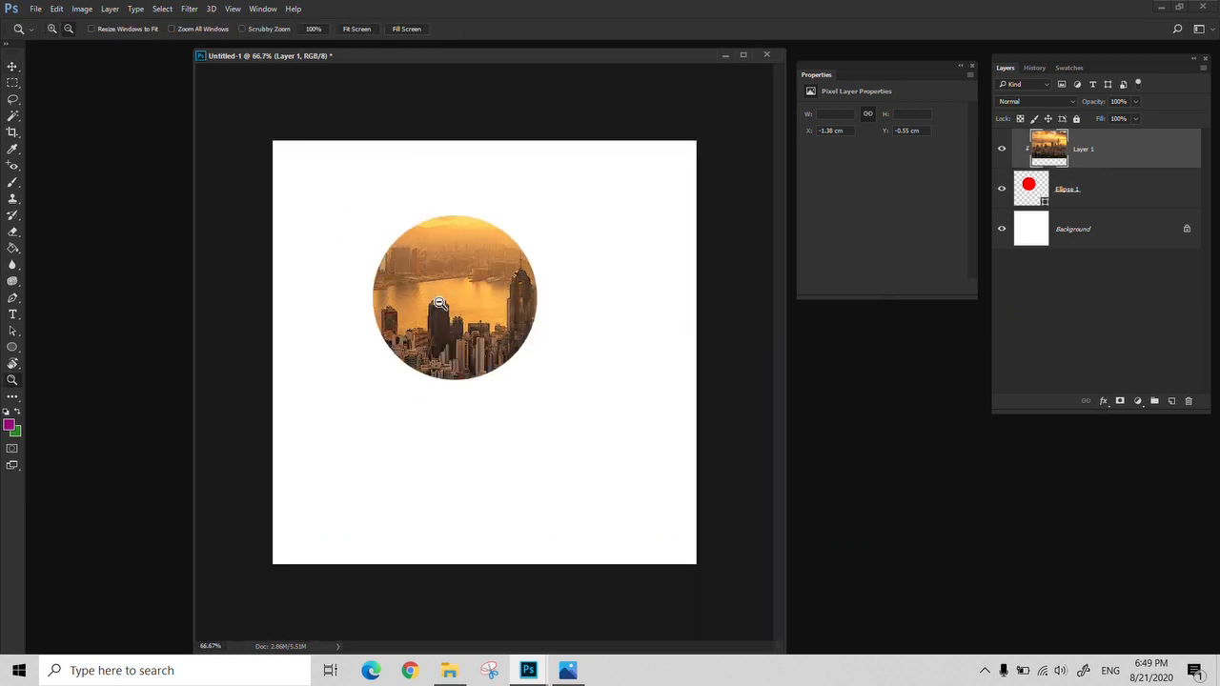
pyautogui.keyDown('alt'); pyautogui.click(439, 303); pyautogui.keyUp('alt')
pyautogui.hotkey('ctrl', 't')
pyautogui.moveTo(648, 174); pyautogui.dragTo(467, 345)
pyautogui.moveTo(435, 422); pyautogui.dragTo(470, 341)
pyautogui.press('Return')
# Examine the clipped city picture inside the circle at 100% zoom
pyautogui.press('z')
pyautogui.press('v')
pyautogui.press('z')
pyautogui.click(483, 335)
pyautogui.click(483, 336)
pyautogui.click(483, 336)
pyautogui.press('v')
pyautogui.press('z')
pyautogui.keyDown('alt'); pyautogui.click(422, 330); pyautogui.keyUp('alt')
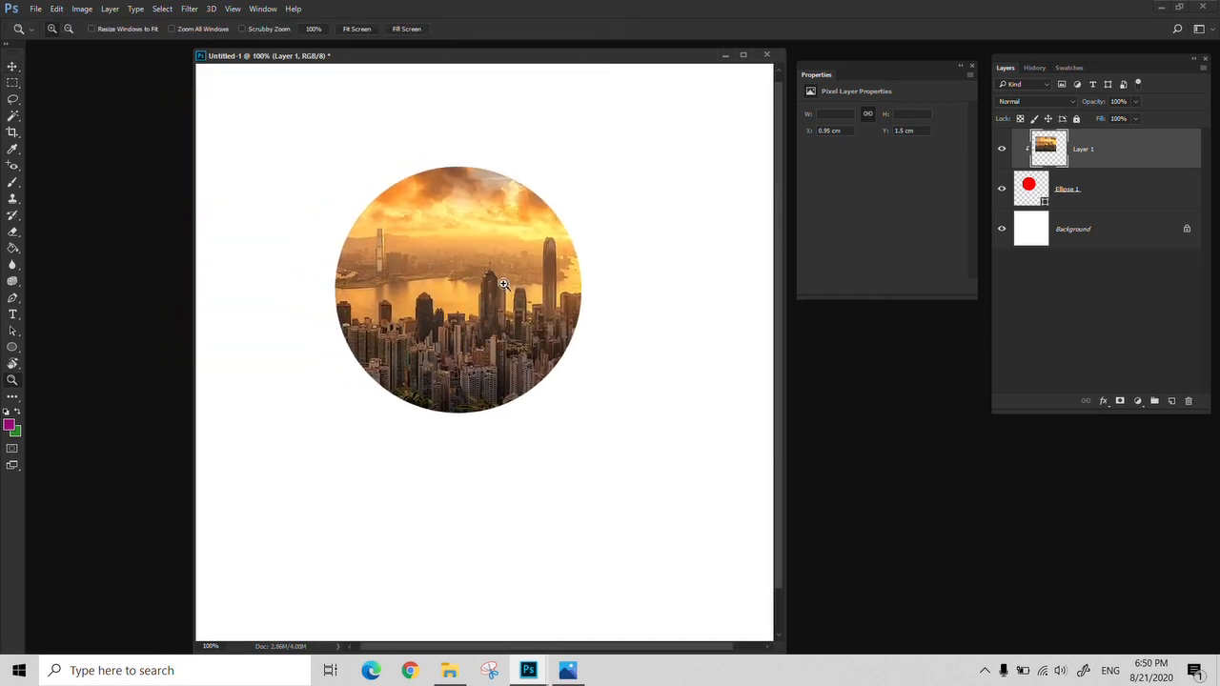
# Hide the city layer and apply an Inner Bevel style of Bevel & Emboss with an increased size to Ellipse 1
pyautogui.click(1083, 194)
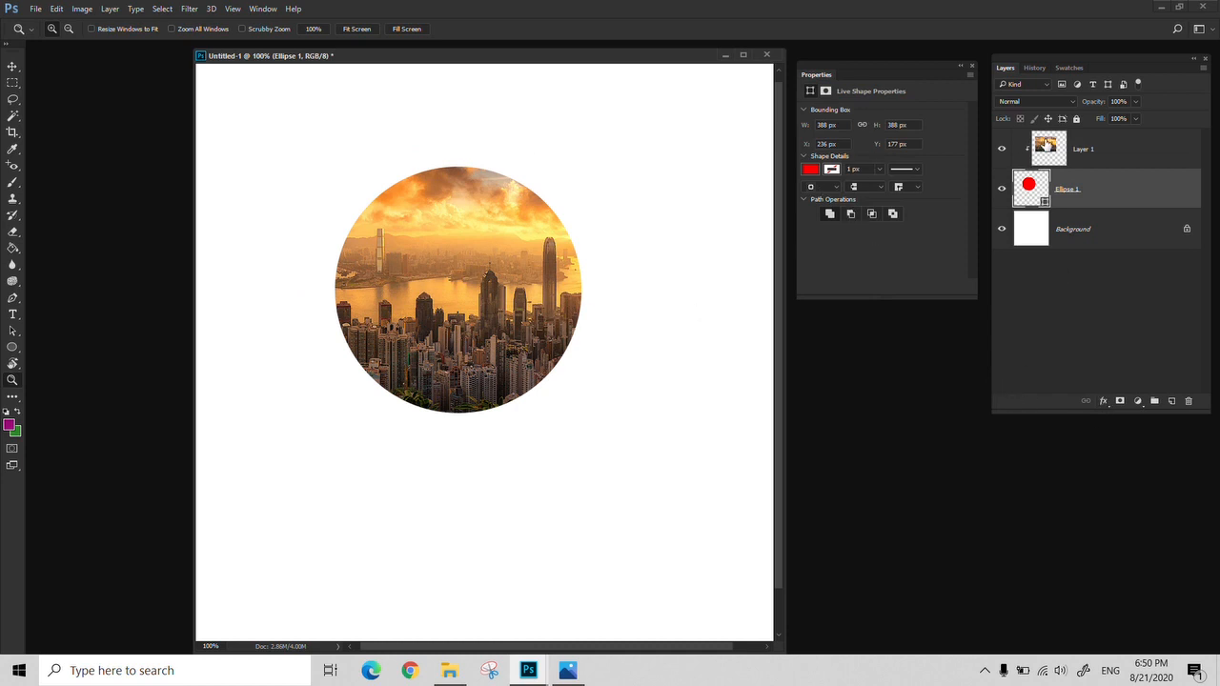
pyautogui.click(1001, 149)
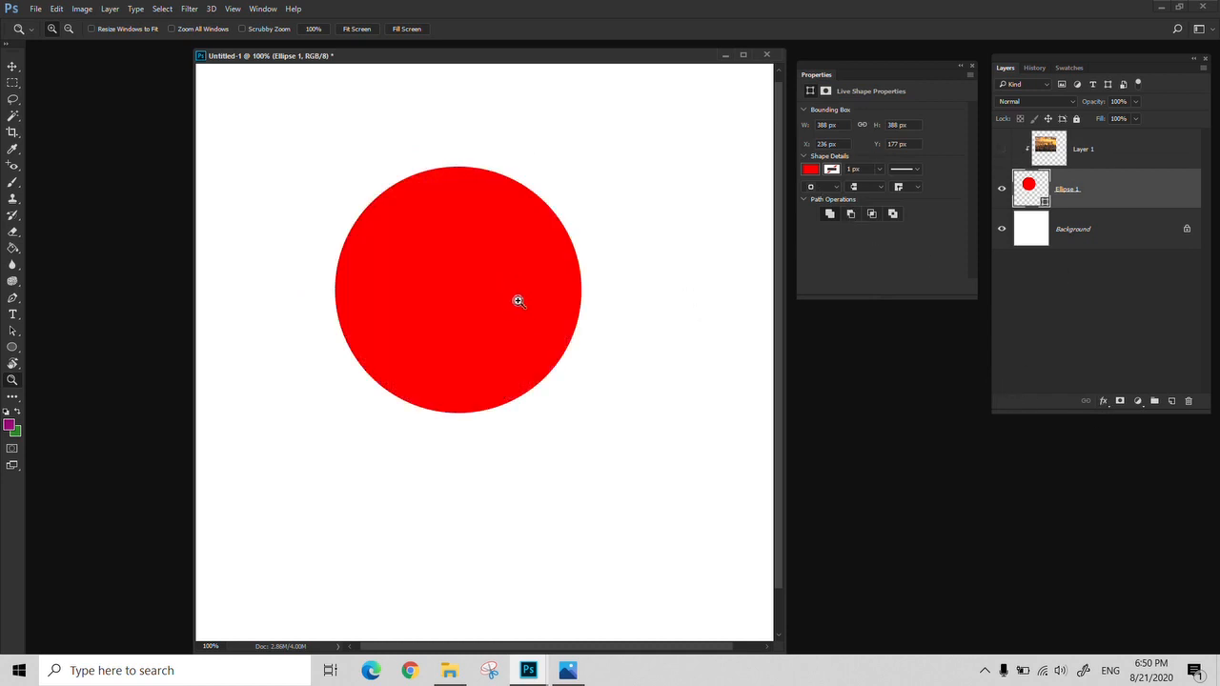
pyautogui.click(1103, 401)
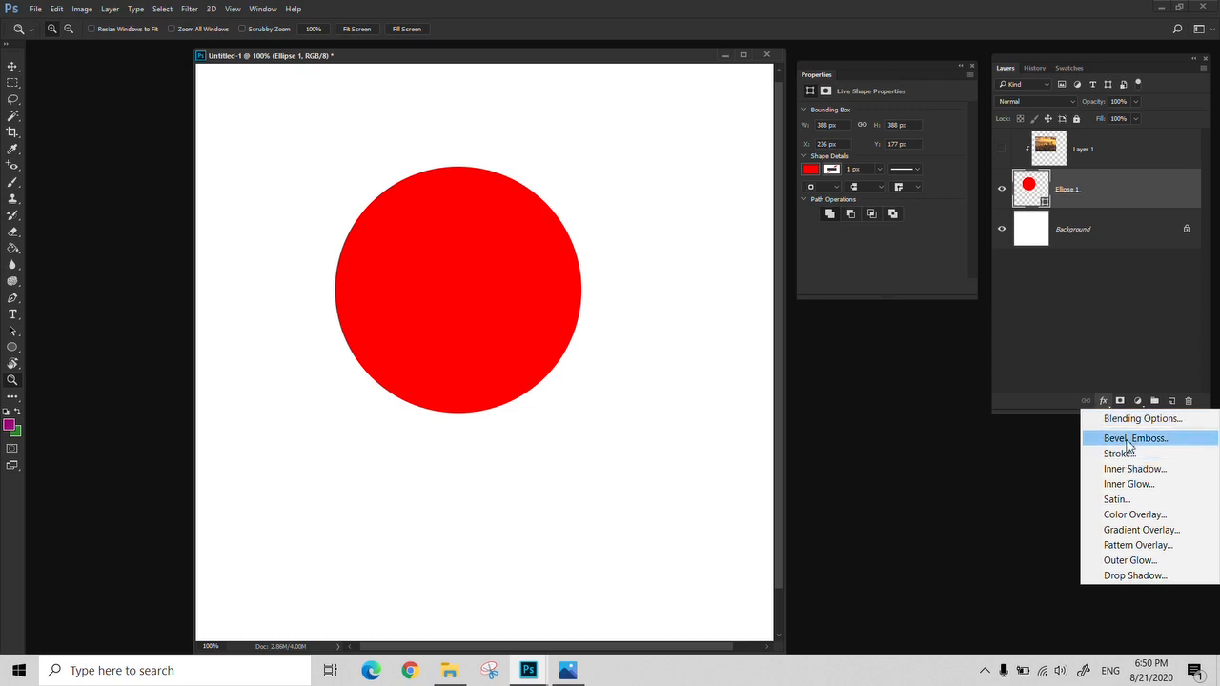
pyautogui.click(1130, 440)
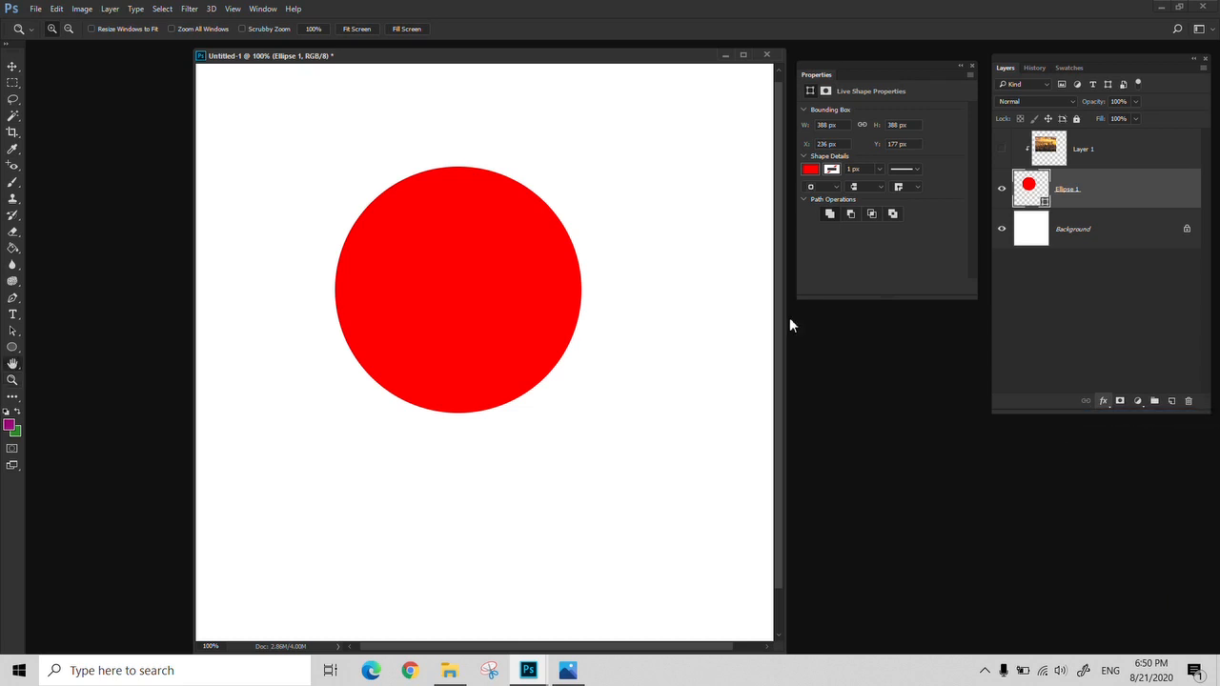
pyautogui.moveTo(429, 162); pyautogui.dragTo(902, 281)
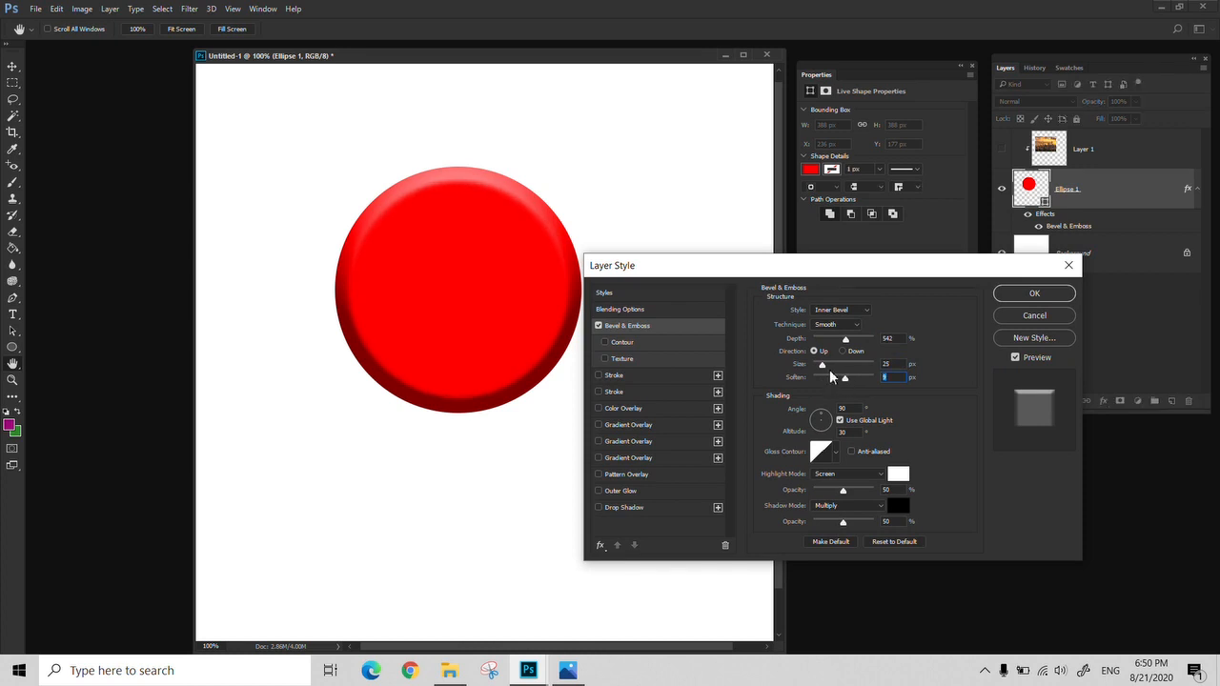
pyautogui.moveTo(825, 366); pyautogui.dragTo(830, 362)
pyautogui.click(1027, 295)
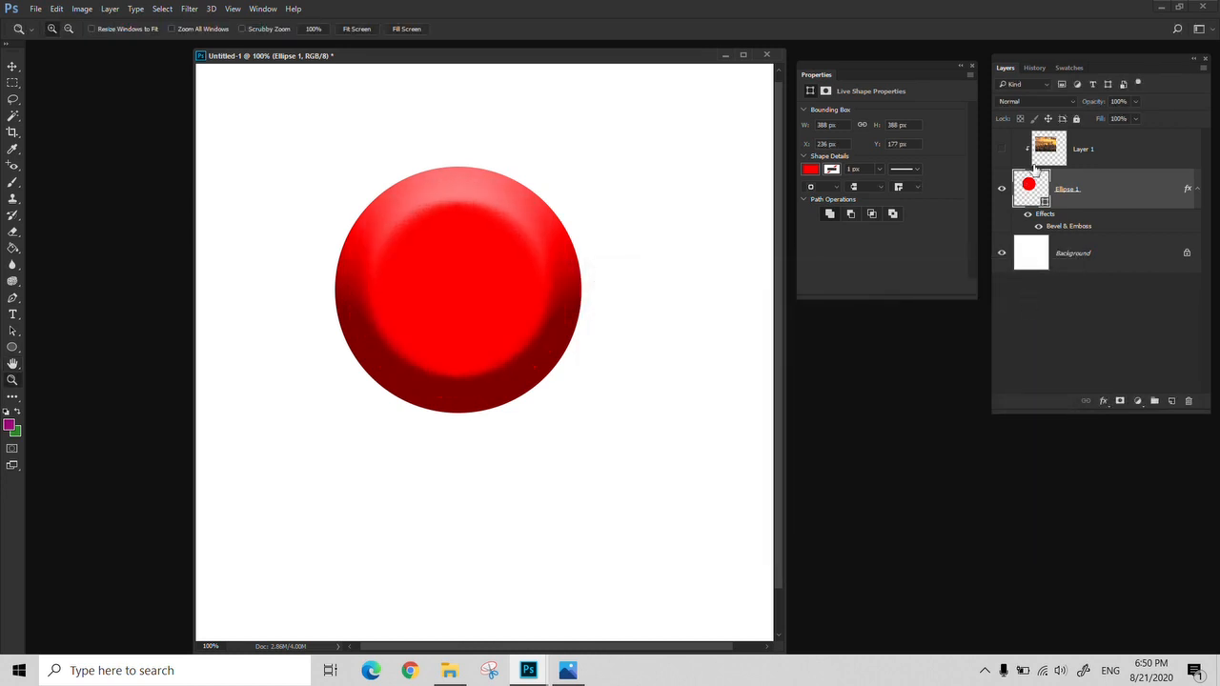
# Show the city layer again and examine the bevelled city circle at 200% zoom
pyautogui.click(1002, 151)
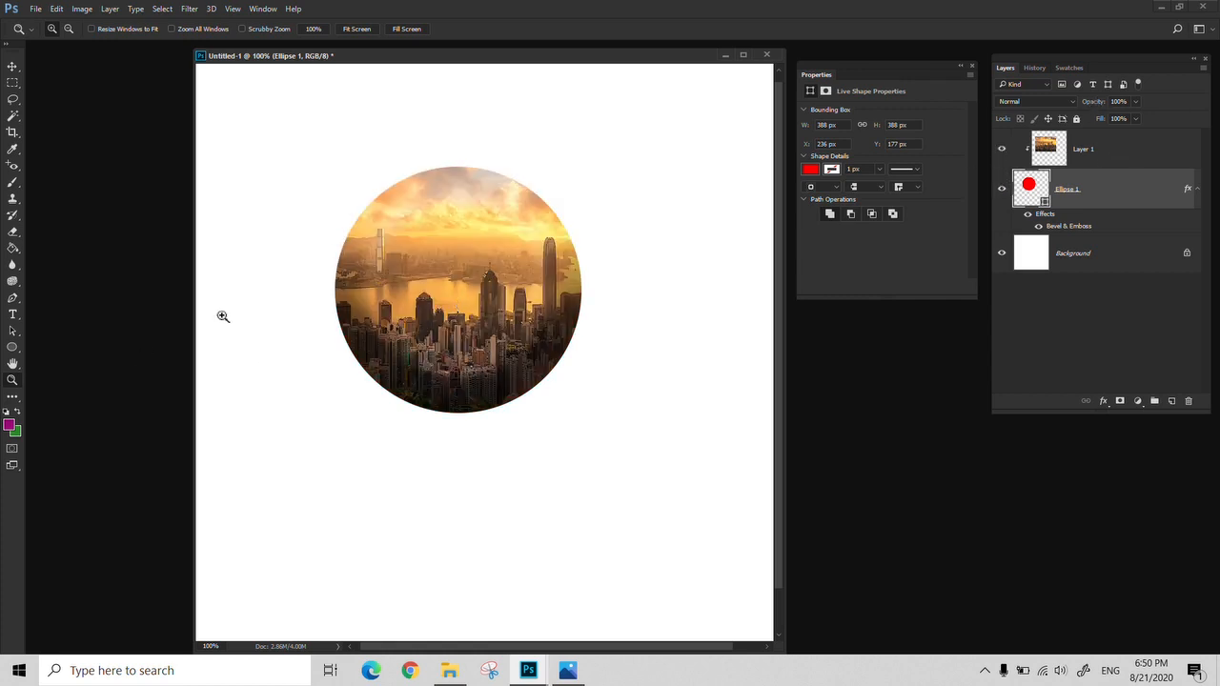
pyautogui.click(479, 346)
pyautogui.click(512, 391)
pyautogui.moveTo(513, 391); pyautogui.dragTo(648, 512)
pyautogui.keyDown('alt'); pyautogui.click(545, 400); pyautogui.keyUp('alt')
pyautogui.moveTo(545, 407); pyautogui.dragTo(486, 401)
pyautogui.press('b')
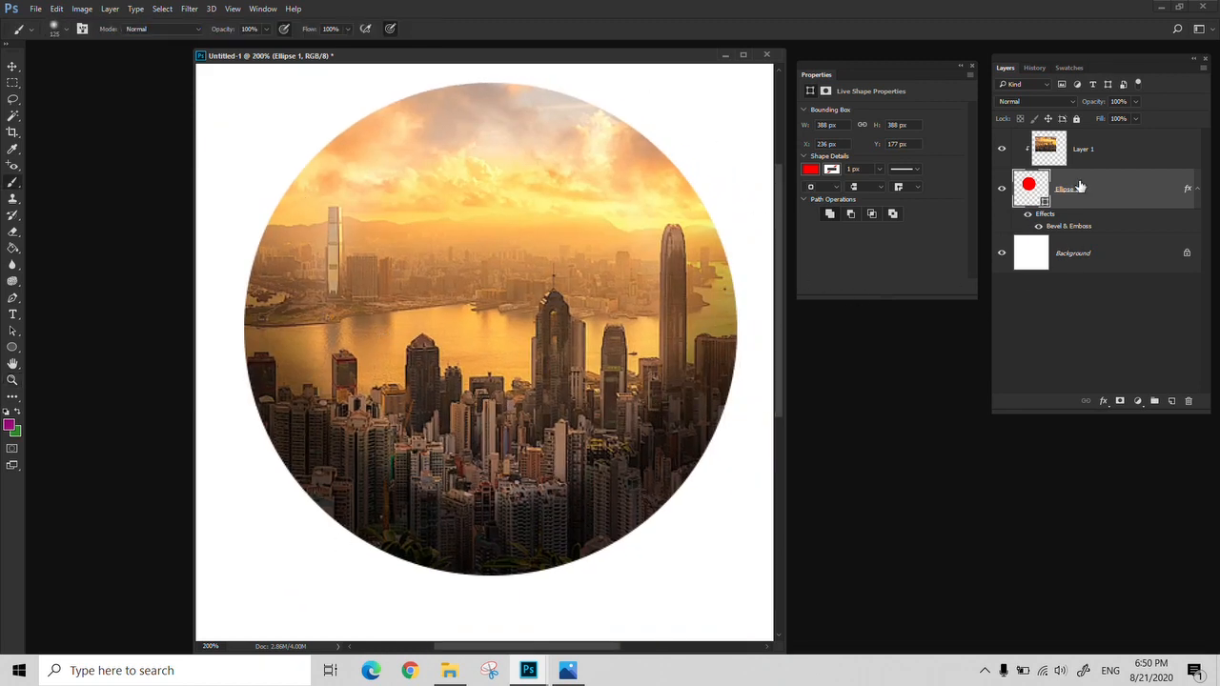
# Add an Inner Glow with a size of 46 px to Ellipse 1 and compare the effects with the city layer hidden and shown
pyautogui.click(1106, 404)
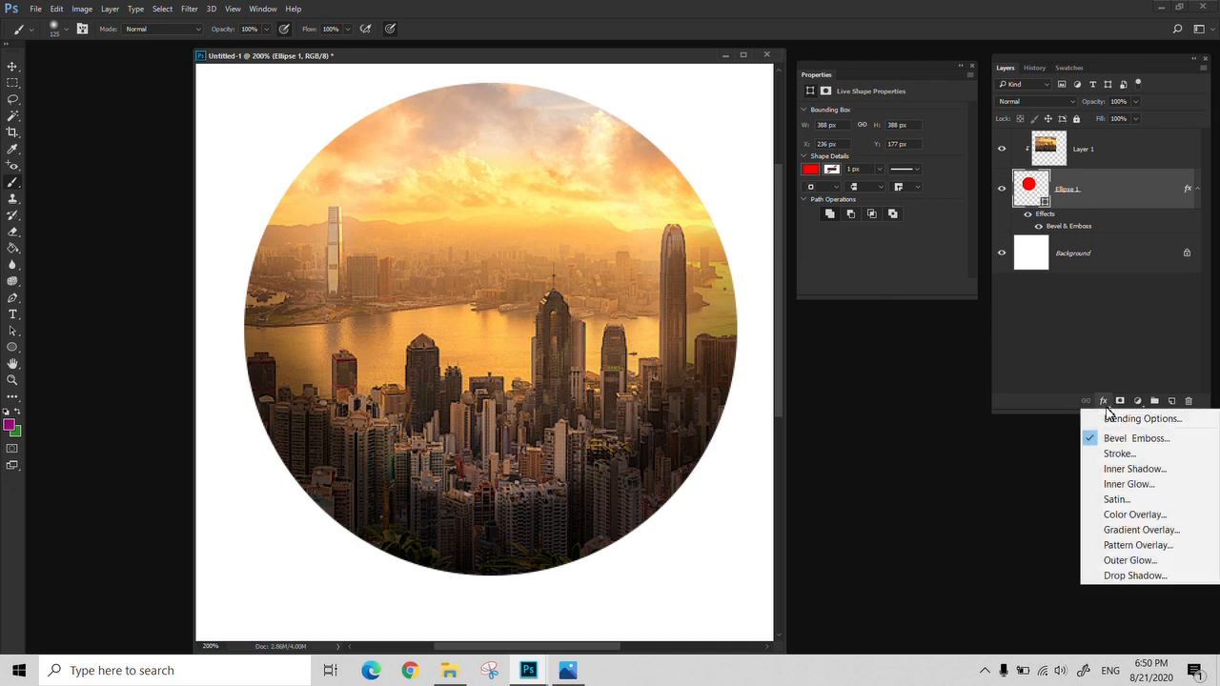
pyautogui.click(1129, 485)
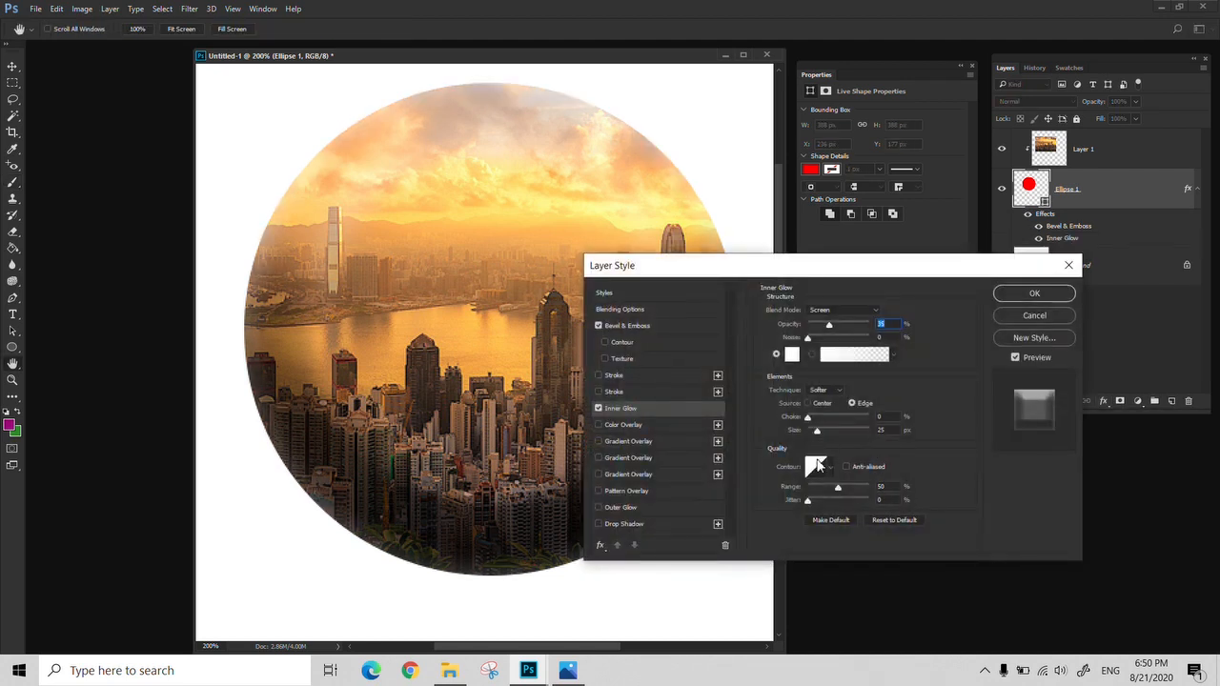
pyautogui.moveTo(817, 427); pyautogui.dragTo(821, 427)
pyautogui.click(1031, 292)
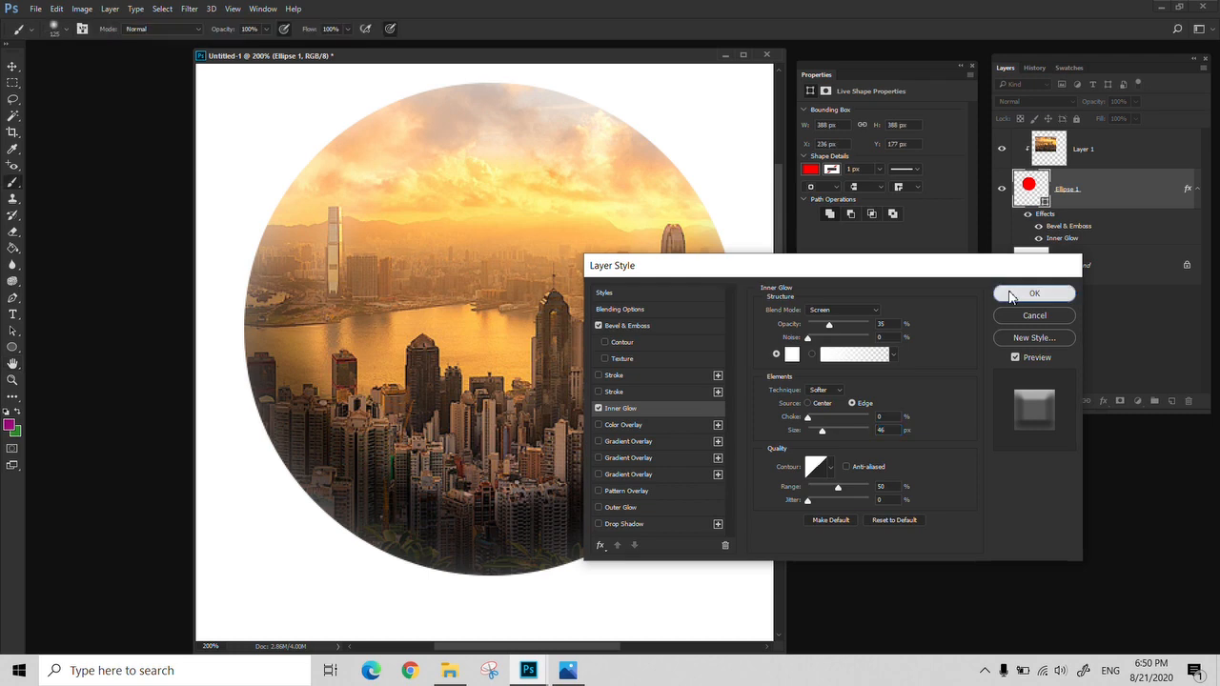
pyautogui.click(1002, 150)
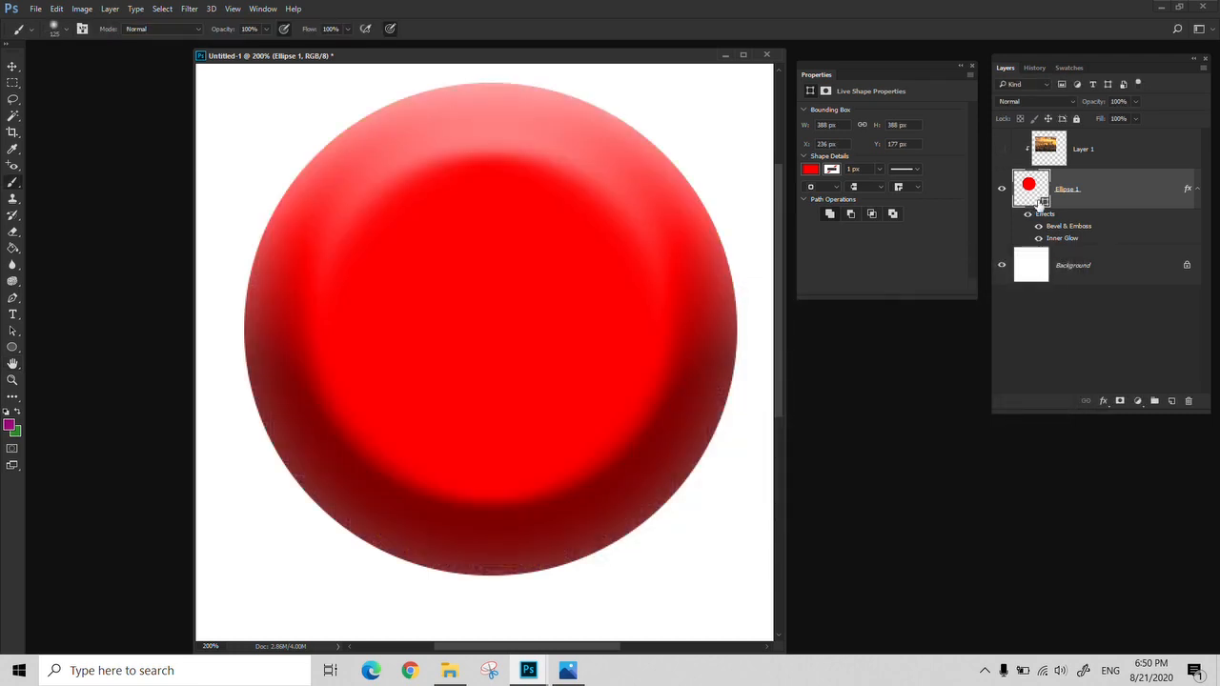
pyautogui.click(1001, 150)
# Add three empty layers above the clipped city layer
pyautogui.click(1089, 160)
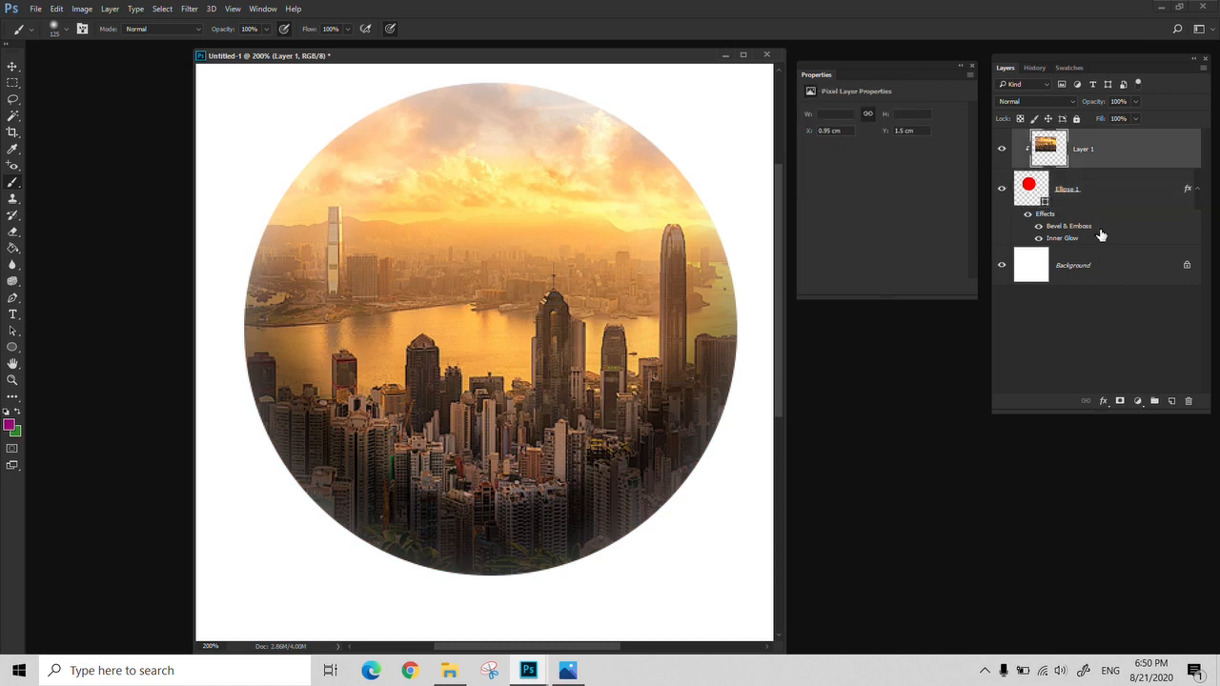
pyautogui.click(1171, 401)
pyautogui.click(1172, 401)
pyautogui.click(1171, 402)
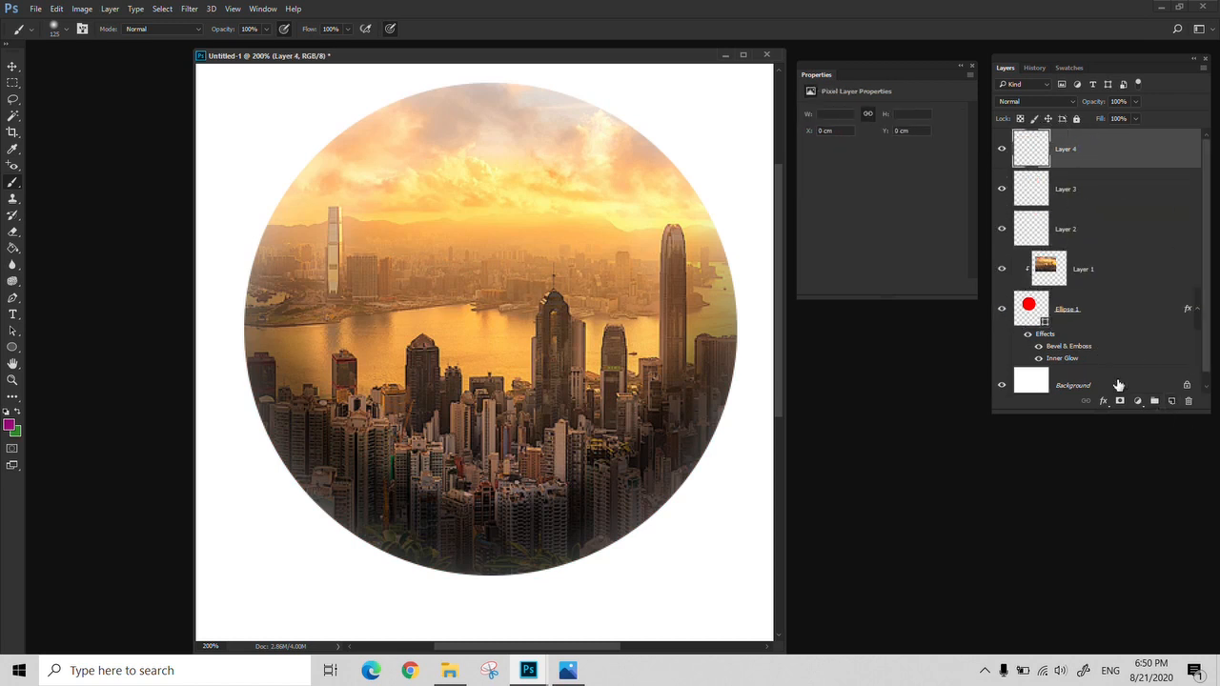
# Clip the three empty layers, Layer 2, Layer 3 and Layer 4, to the Ellipse 1 shape
pyautogui.click(1091, 229)
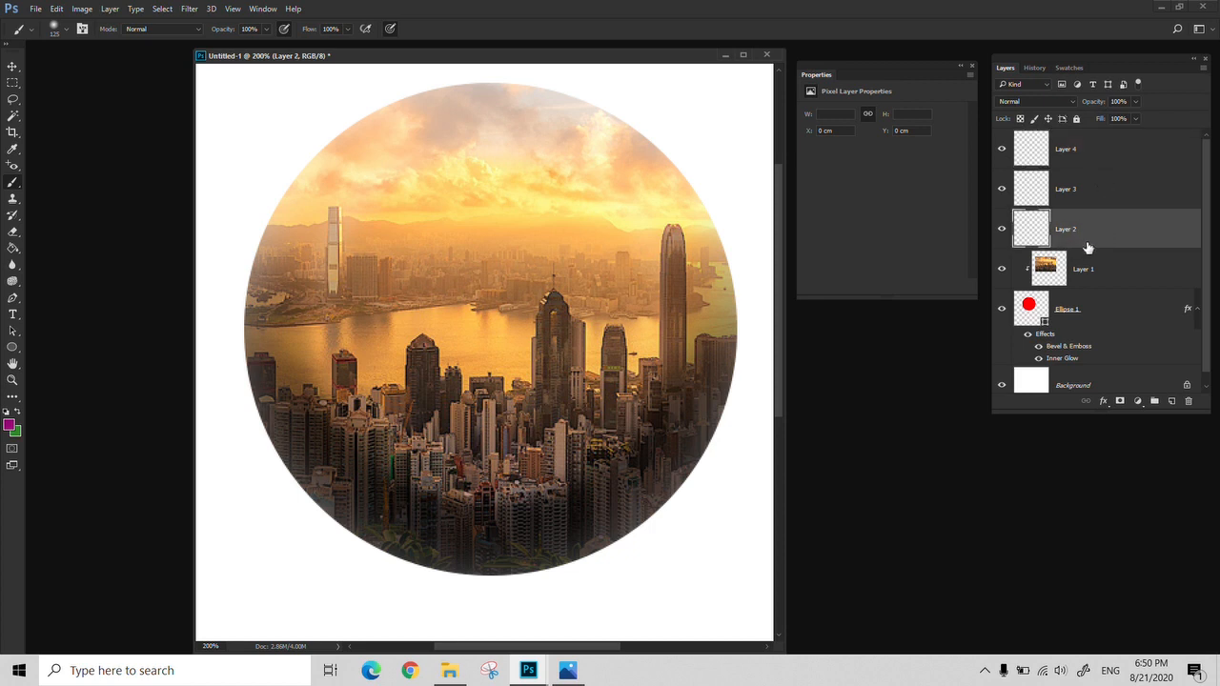
pyautogui.keyDown('alt'); pyautogui.click(1088, 248); pyautogui.keyUp('alt')
pyautogui.click(1093, 197)
pyautogui.keyDown('alt'); pyautogui.click(1092, 208); pyautogui.keyUp('alt')
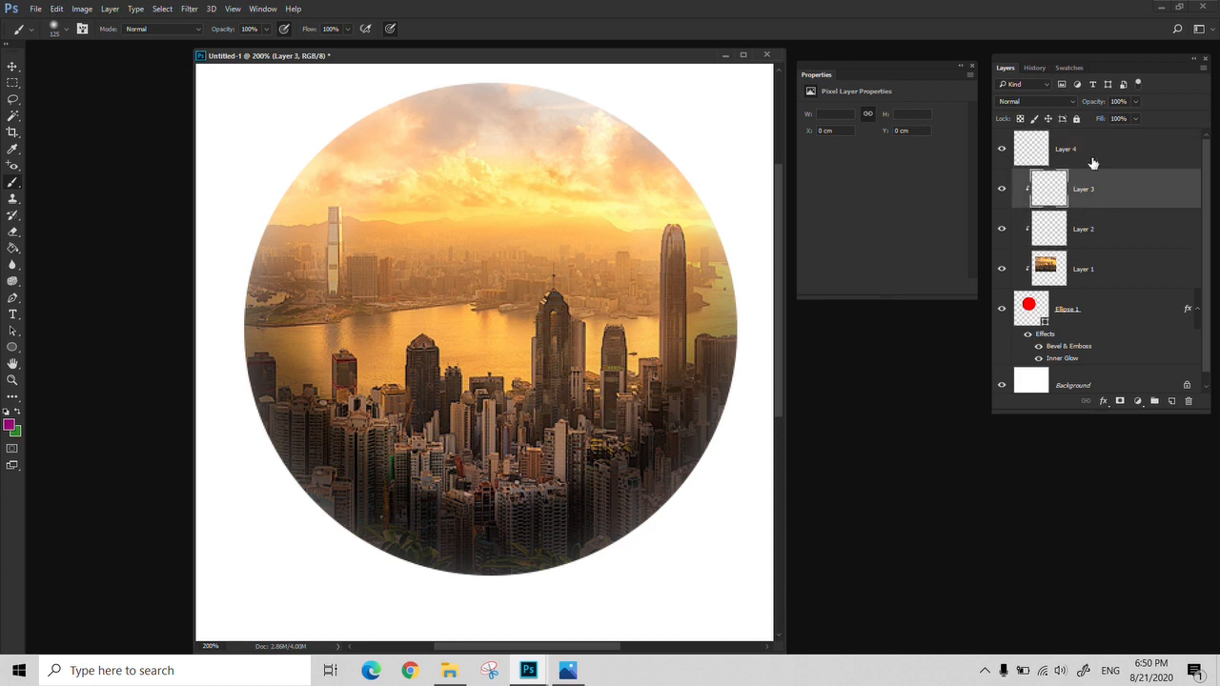
pyautogui.click(1093, 160)
pyautogui.keyDown('alt'); pyautogui.click(1094, 169); pyautogui.keyUp('alt')
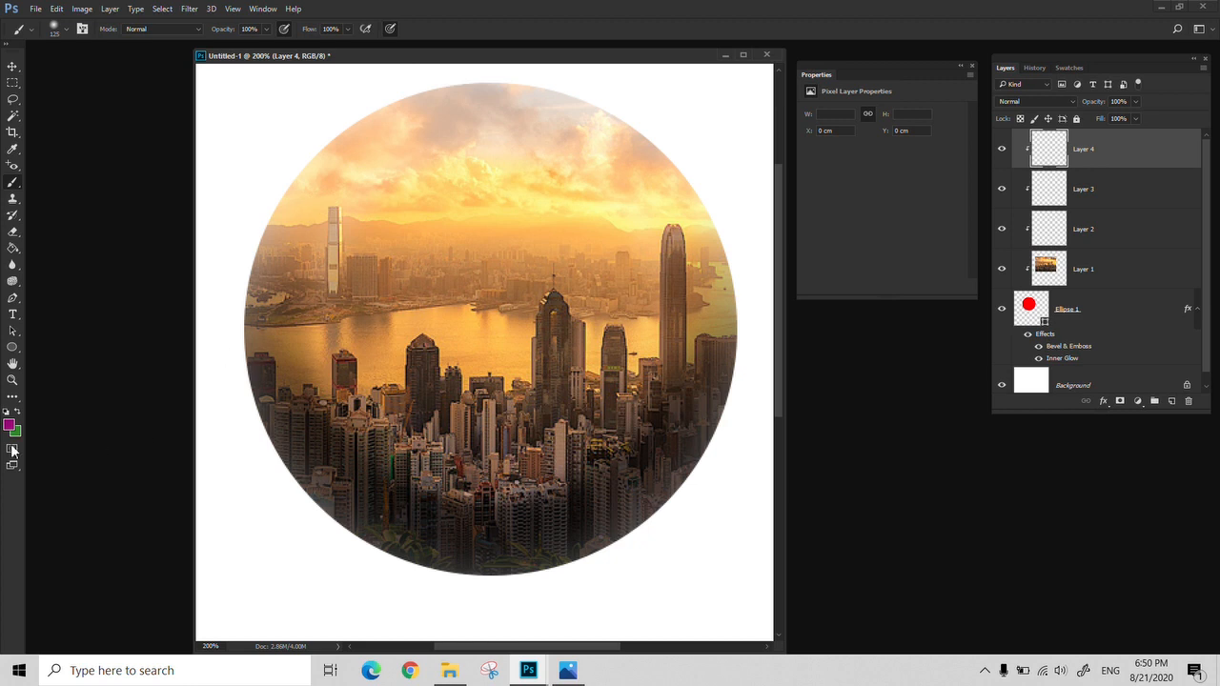
# Brush a soft purple stroke across the city circle on Layer 4, and delete that layer
pyautogui.moveTo(209, 379)
pyautogui.mouseDown()
pyautogui.moveTo(401, 210)
pyautogui.moveTo(654, 60)
pyautogui.moveTo(376, 263)
pyautogui.moveTo(152, 471)
pyautogui.moveTo(433, 205)
pyautogui.moveTo(616, 79)
pyautogui.mouseUp()
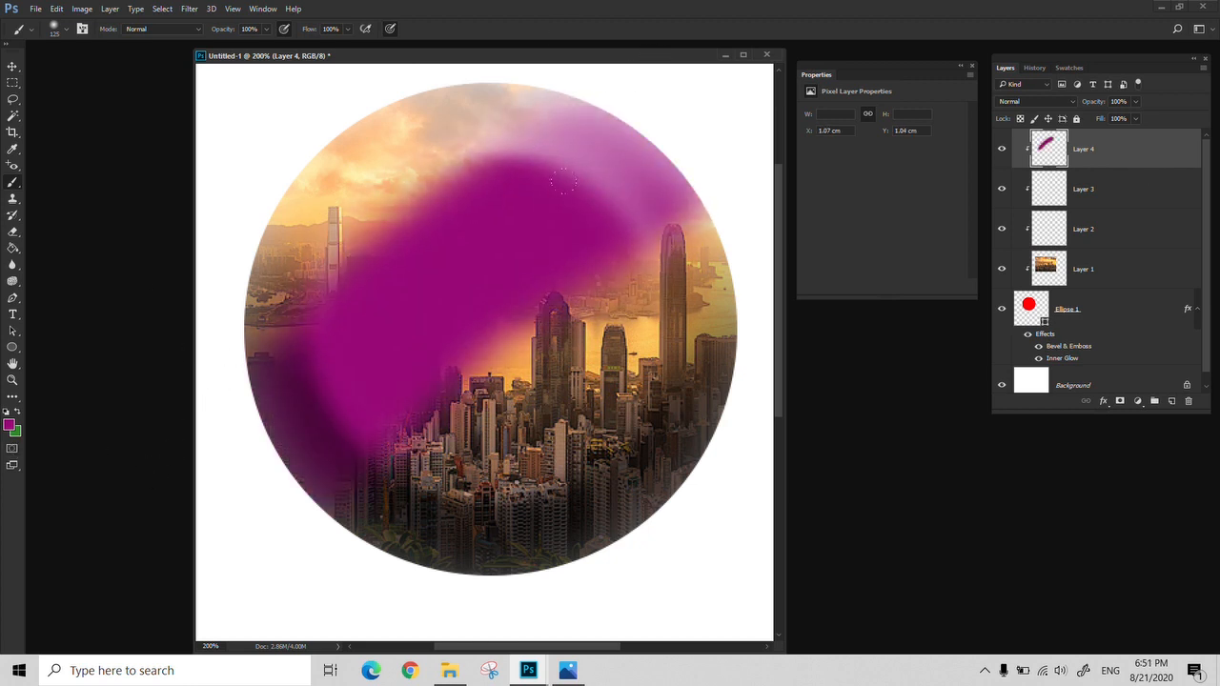
pyautogui.press('v')
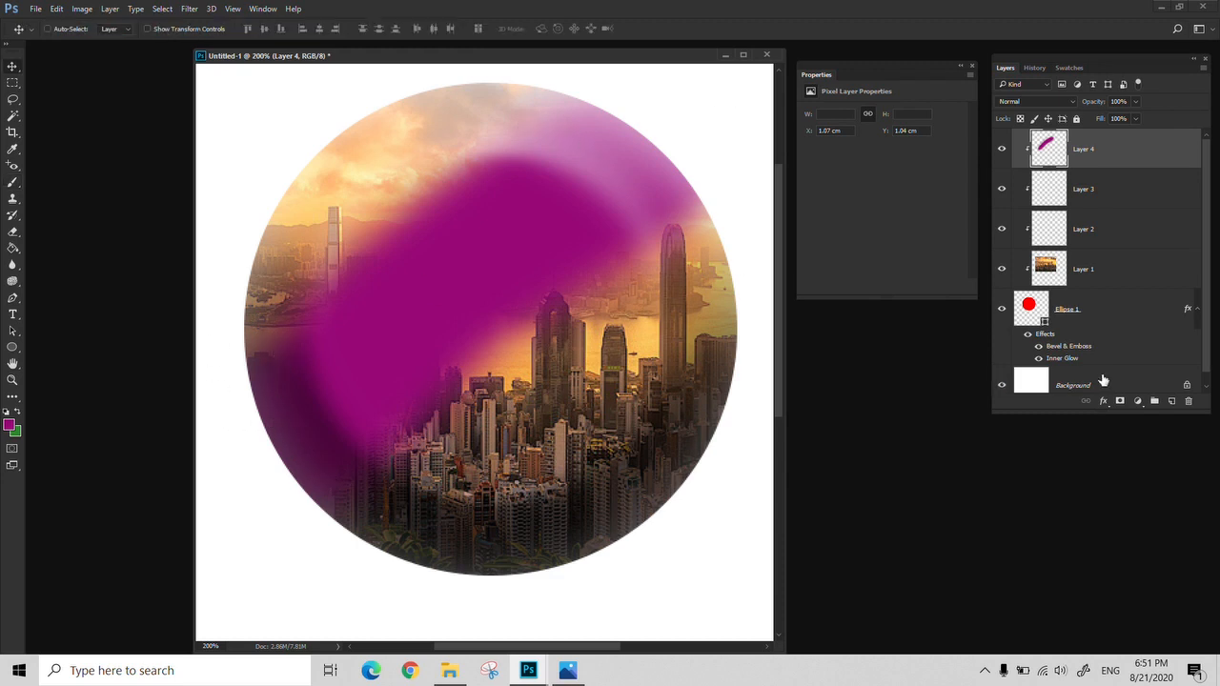
pyautogui.click(1188, 402)
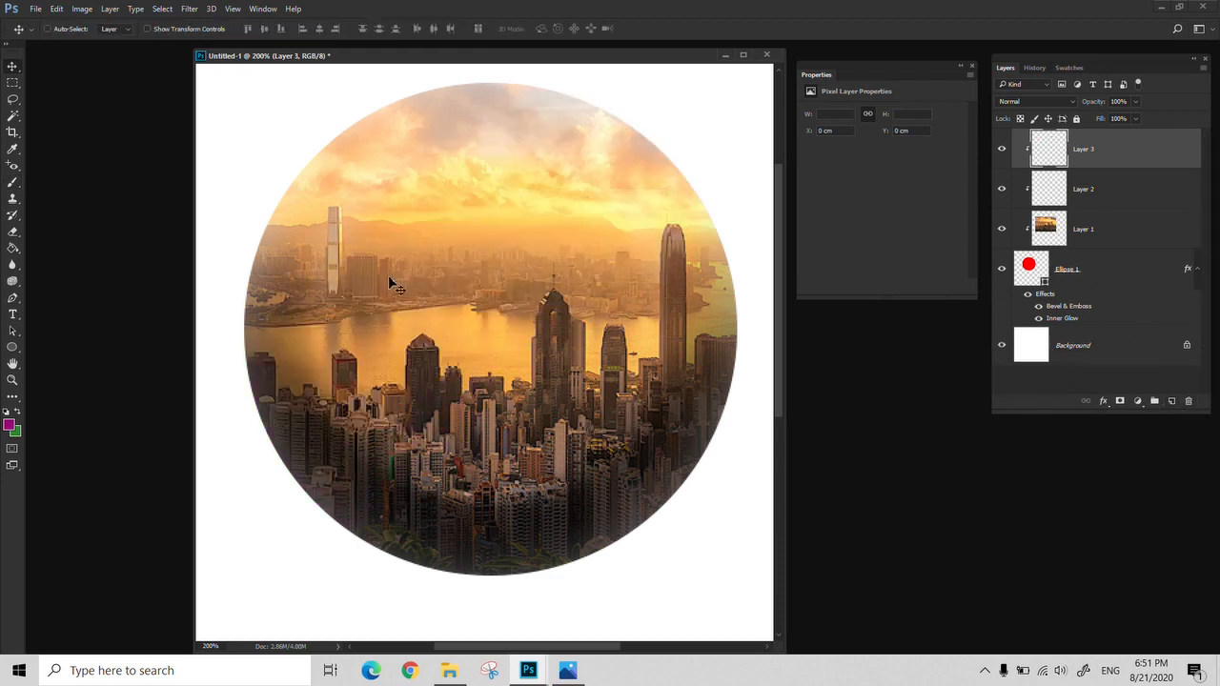
# Open the brochure image Z3.jpg from the 006 folder
pyautogui.hotkey('ctrl', 'o')
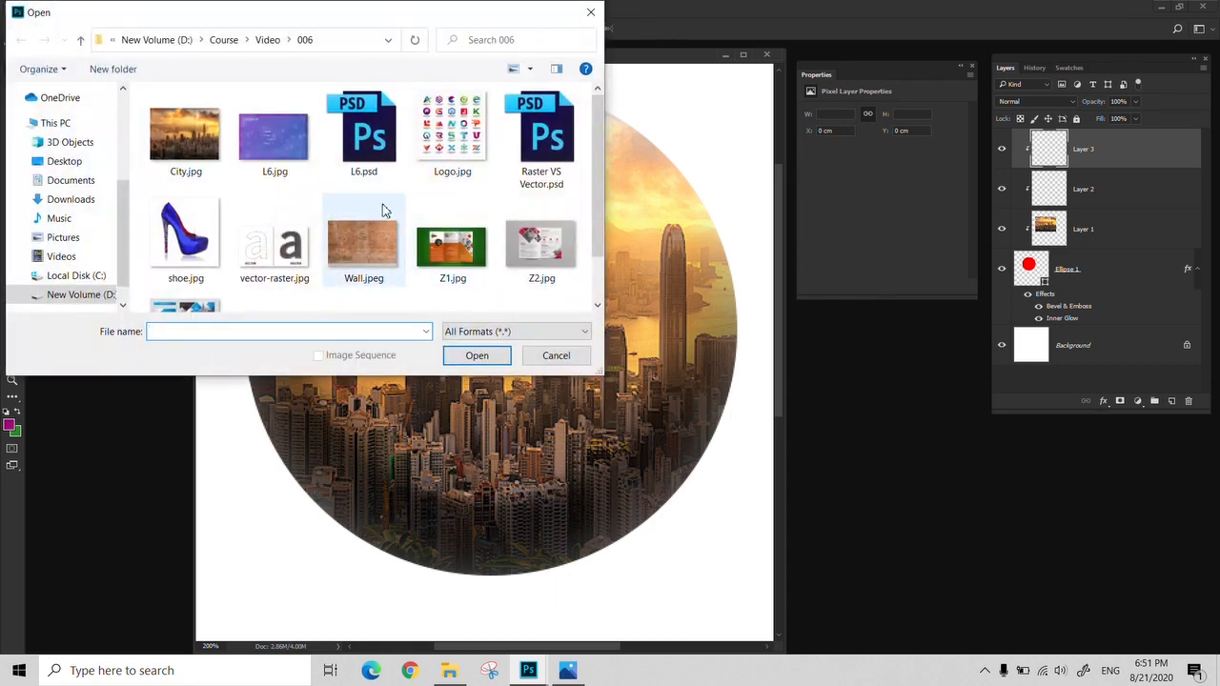
pyautogui.scroll(-2, 384, 204)
pyautogui.click(157, 286)
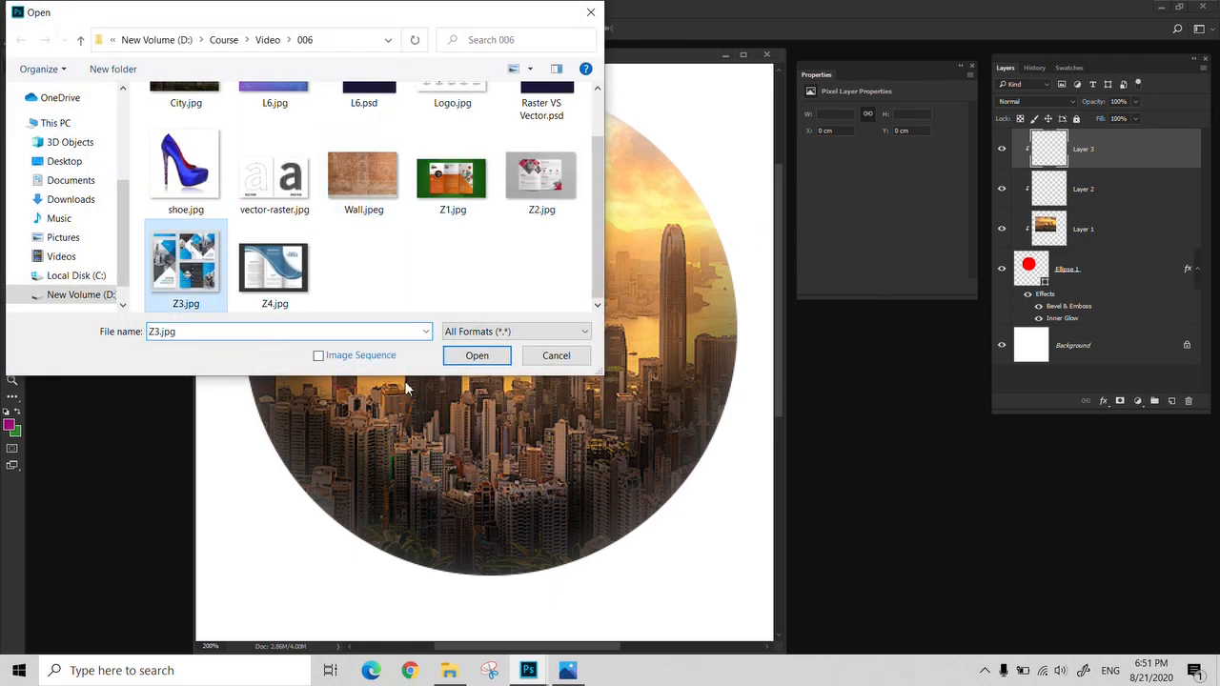
pyautogui.click(495, 354)
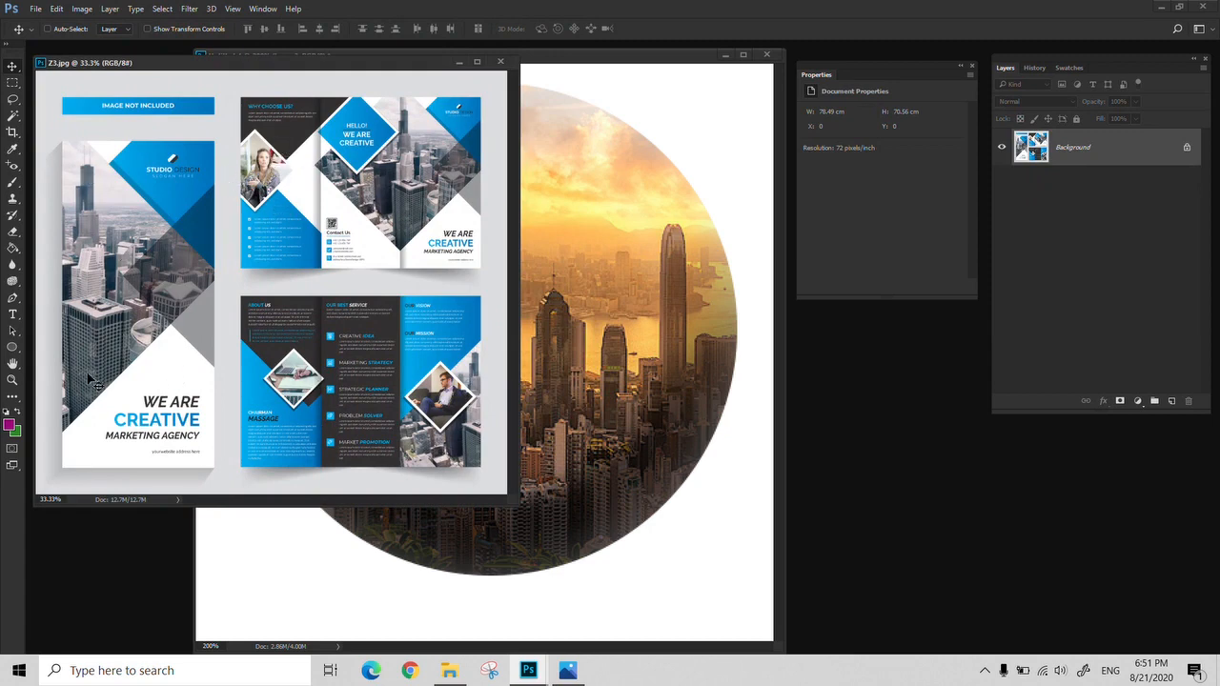
# View the brochure image in full-screen mode and examine how the city photo fits the angular shape on its cover
pyautogui.press('z')
pyautogui.click(84, 225)
pyautogui.press('f')
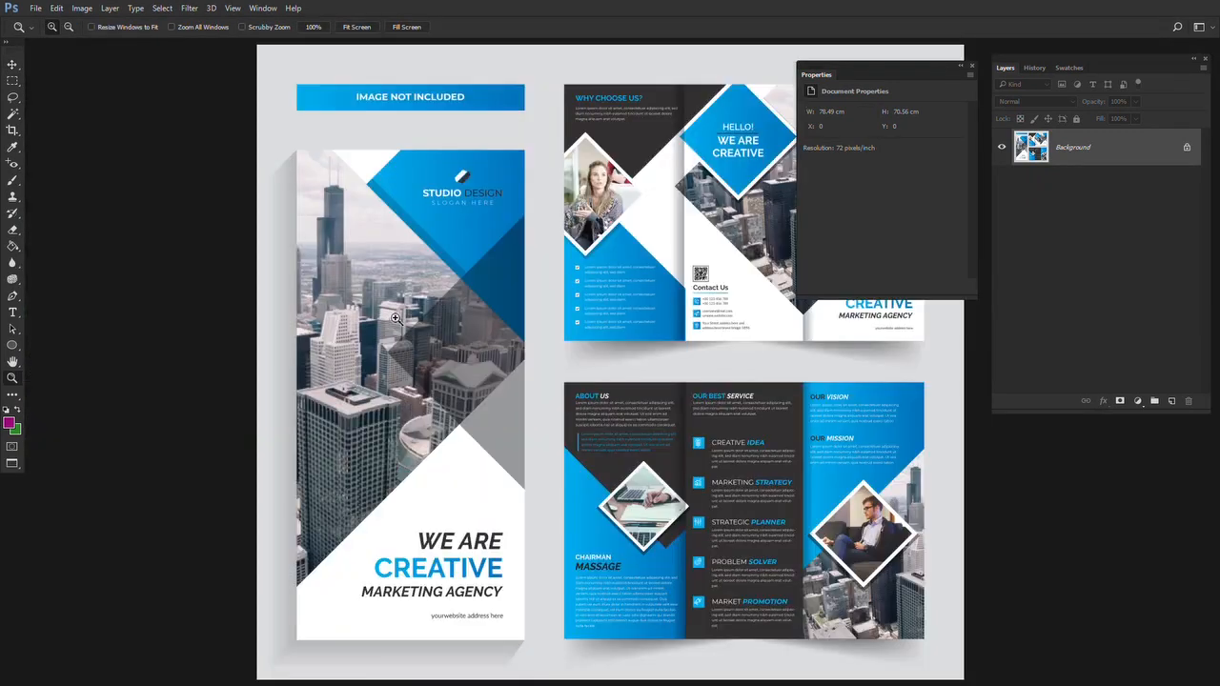
pyautogui.click(386, 327)
pyautogui.moveTo(448, 386); pyautogui.dragTo(396, 334)
pyautogui.moveTo(223, 133); pyautogui.dragTo(234, 185)
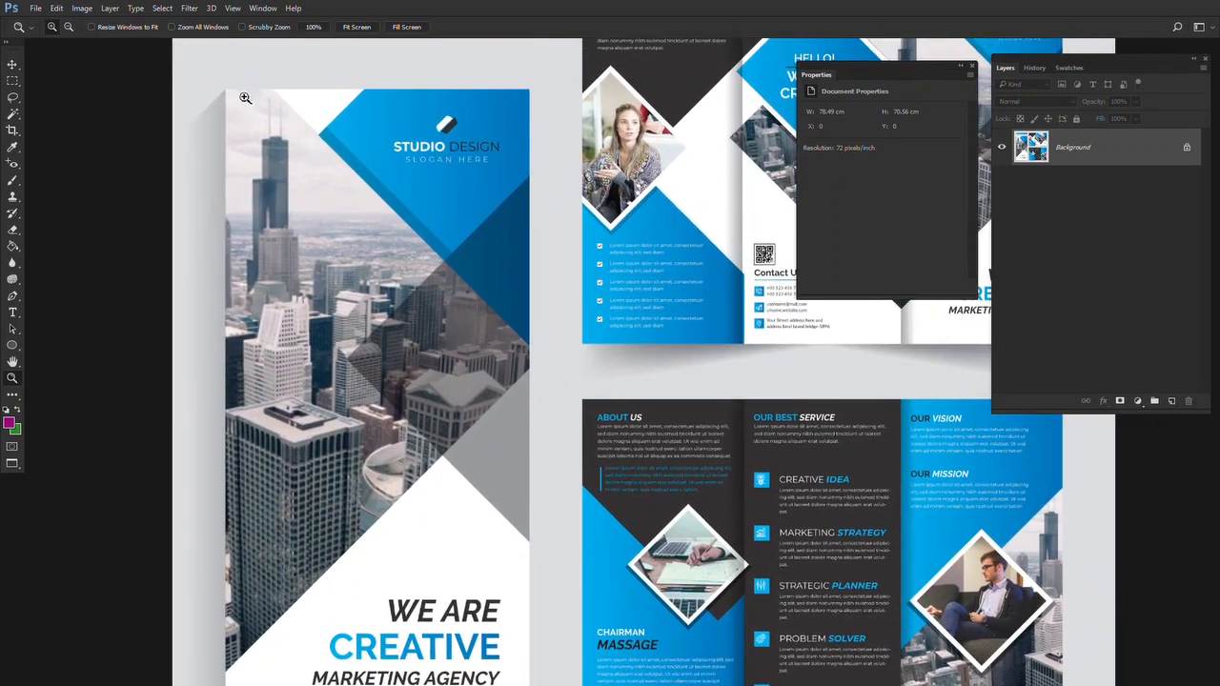
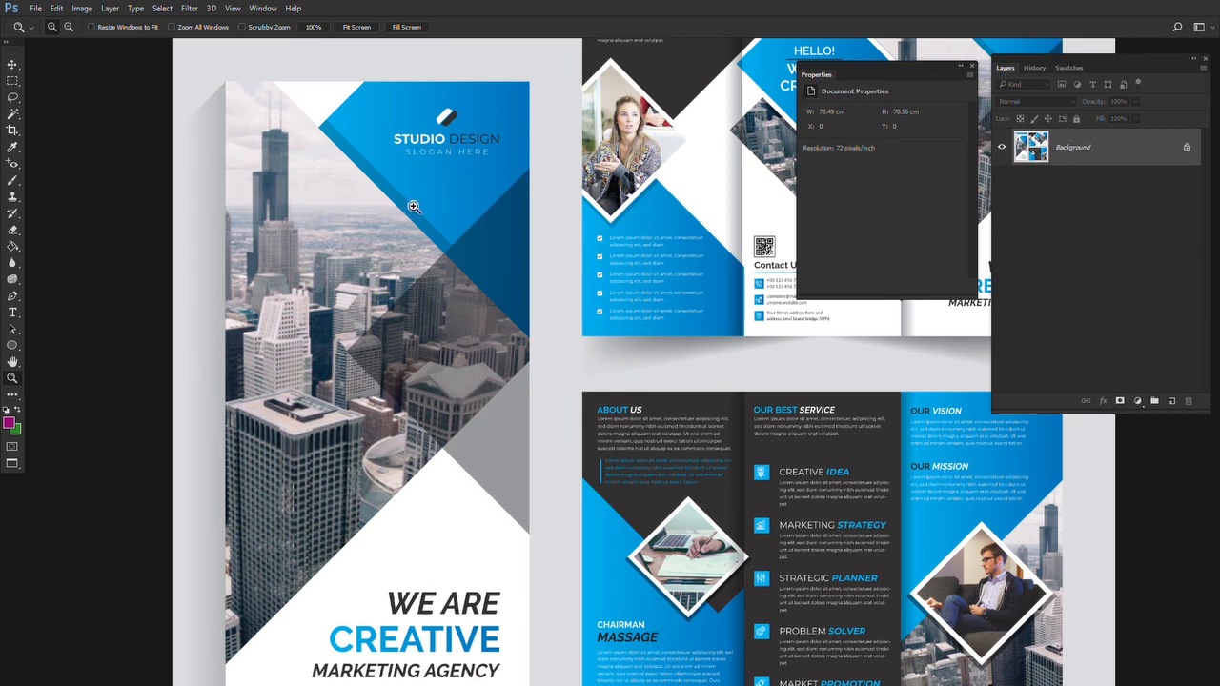
# Examine the photos fitted inside the brochure's diamond and angular shapes, and return to the Untitled-1 document
pyautogui.moveTo(414, 206); pyautogui.dragTo(376, 189)
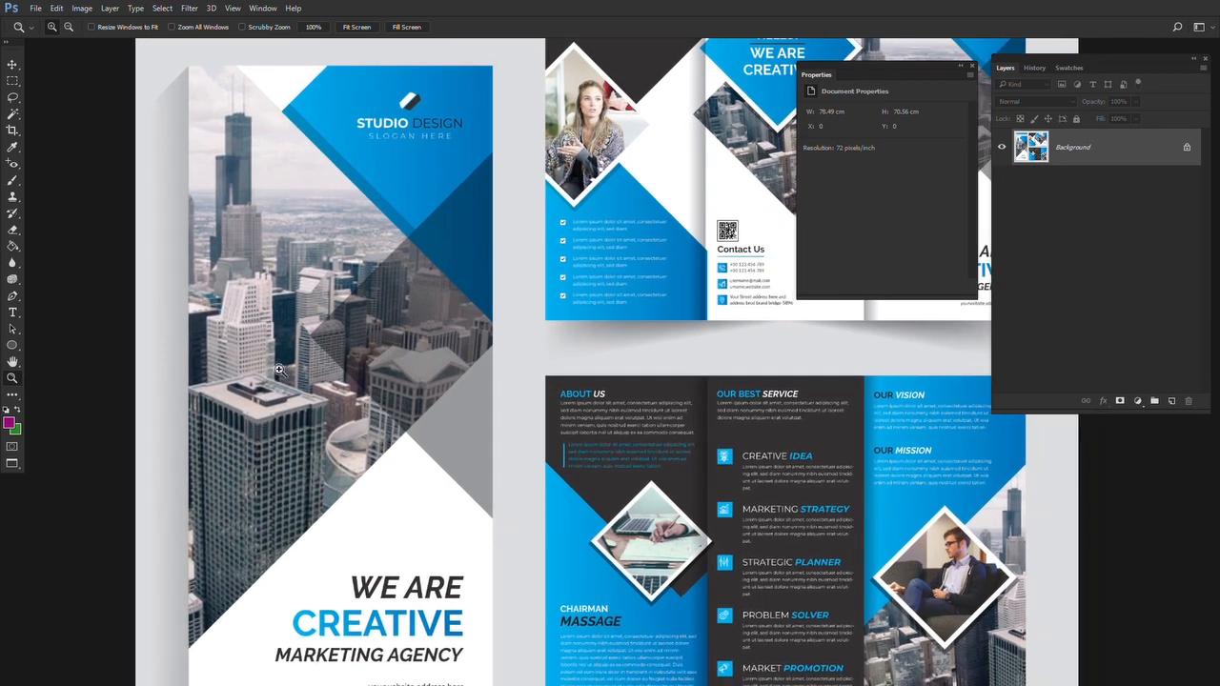
pyautogui.keyDown('alt'); pyautogui.click(355, 305); pyautogui.keyUp('alt')
pyautogui.moveTo(524, 350); pyautogui.dragTo(407, 364)
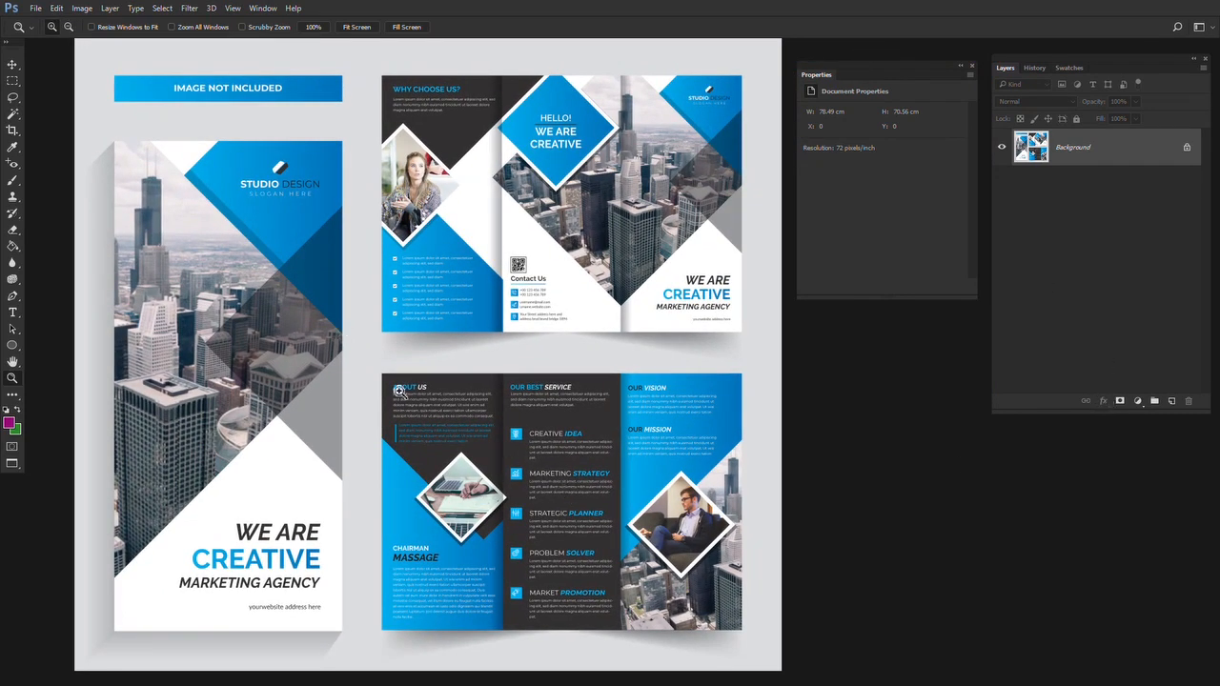
pyautogui.scroll(1, 667, 314)
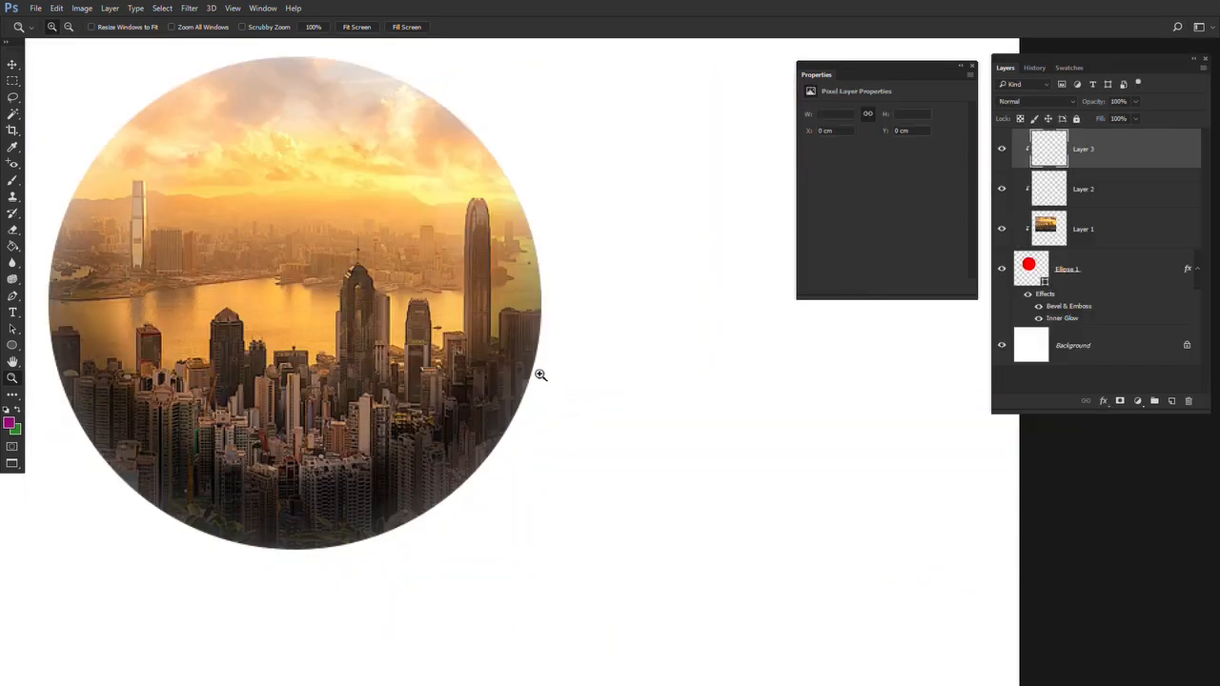
pyautogui.keyDown('alt'); pyautogui.click(509, 388); pyautogui.keyUp('alt')
pyautogui.keyDown('alt'); pyautogui.click(509, 387); pyautogui.keyUp('alt')
pyautogui.press('f')
pyautogui.press('f')
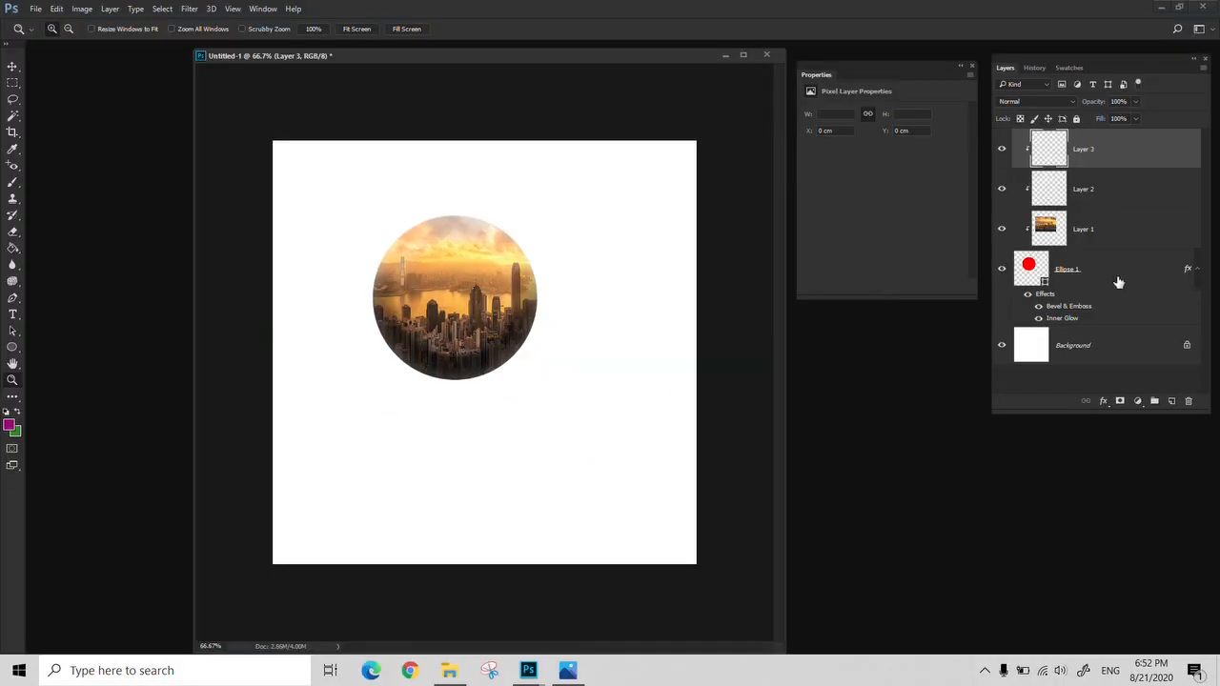
# Delete the Ellipse 1 shape layer together with the three layers clipped to it
pyautogui.keyDown('shift'); pyautogui.click(1108, 255); pyautogui.keyUp('shift')
pyautogui.click(1188, 401)
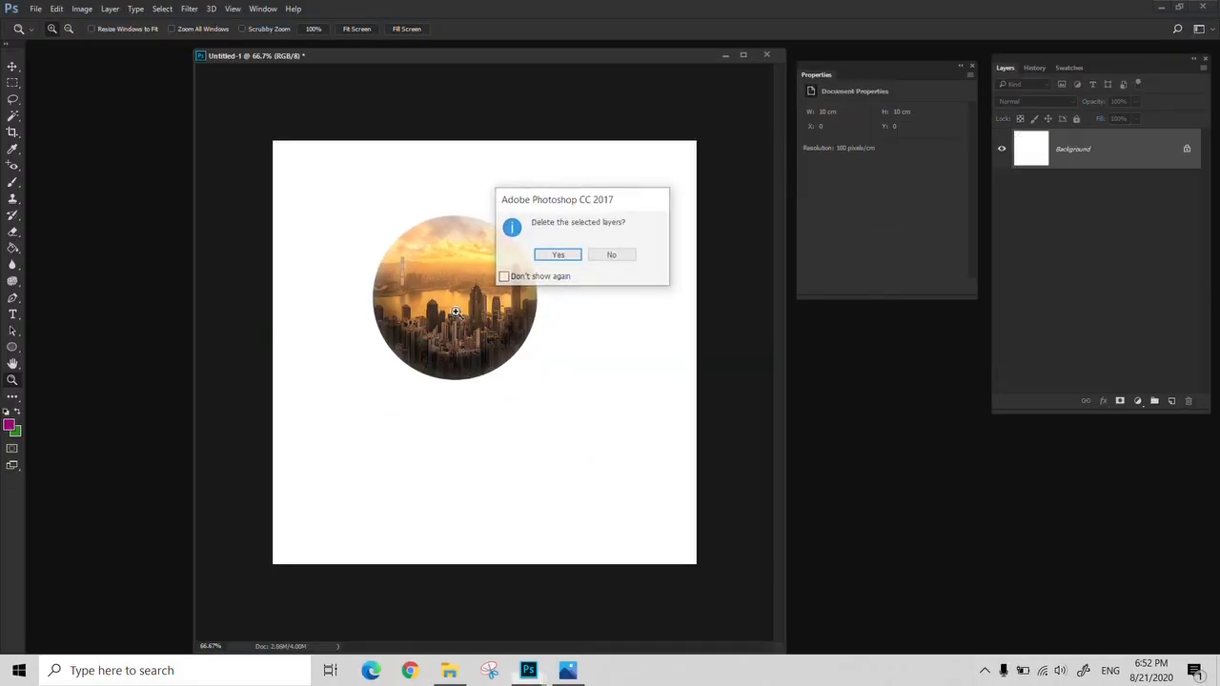
pyautogui.click(555, 254)
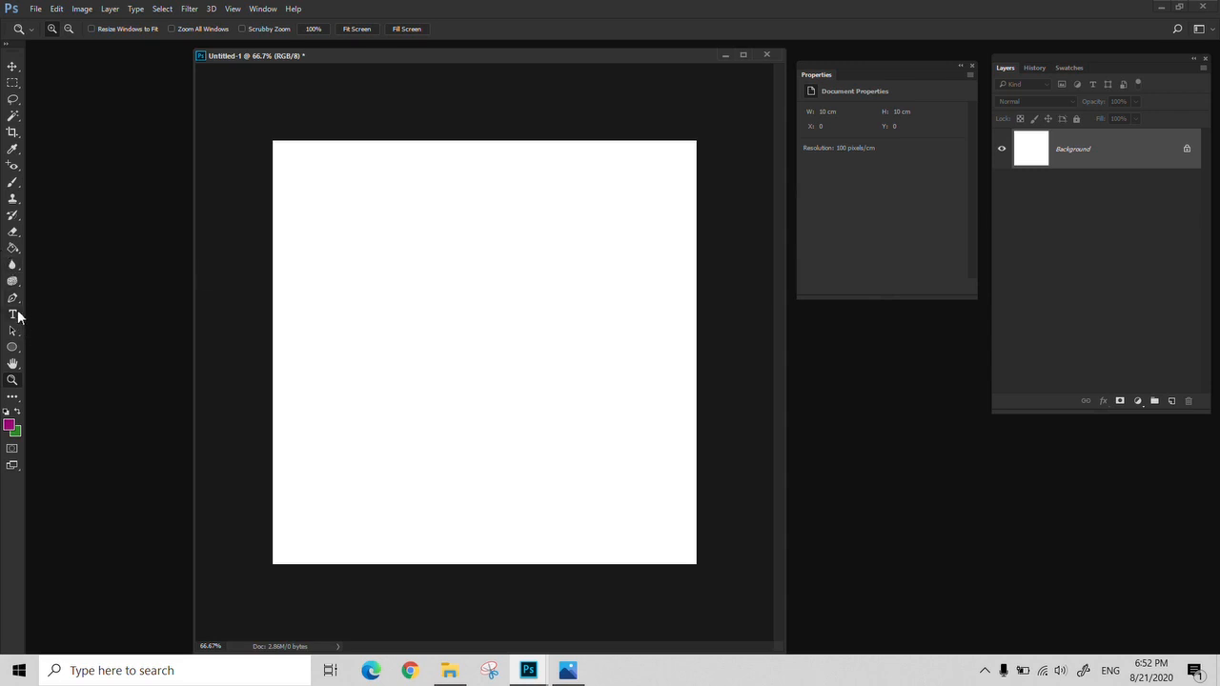
# Draw a purple rectangle directly on the Background layer with the Rectangle Tool in Pixels mode, and undo it
pyautogui.click(16, 348)
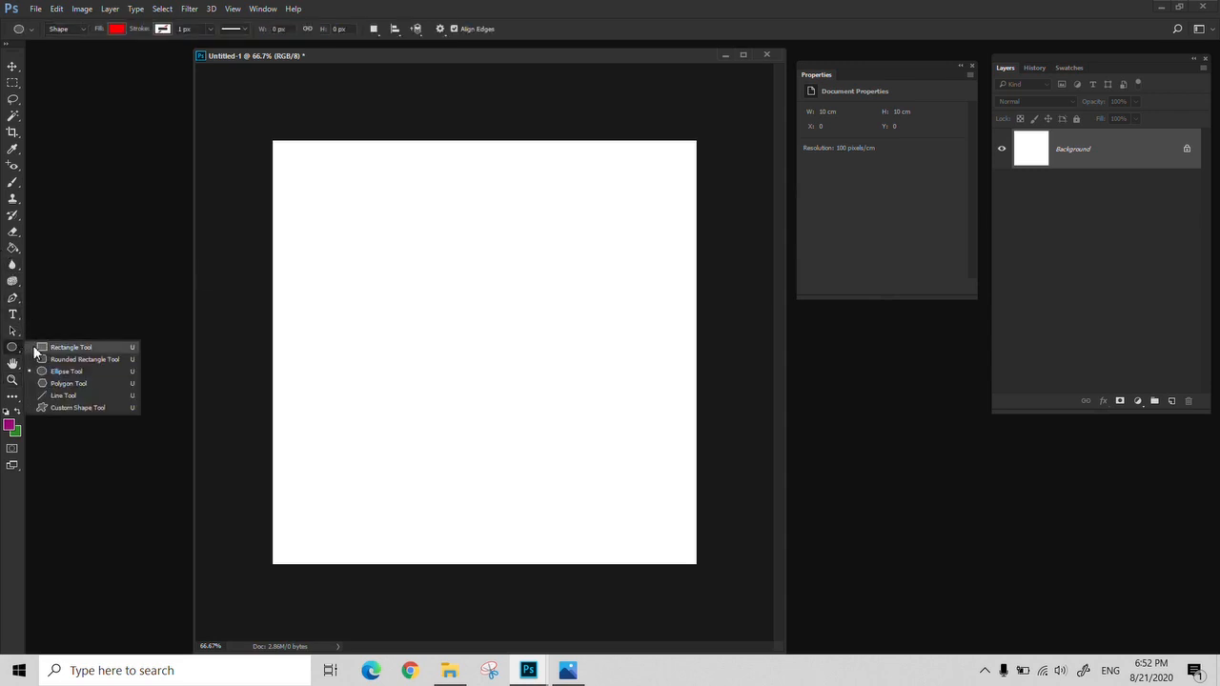
pyautogui.click(34, 350)
pyautogui.click(16, 349)
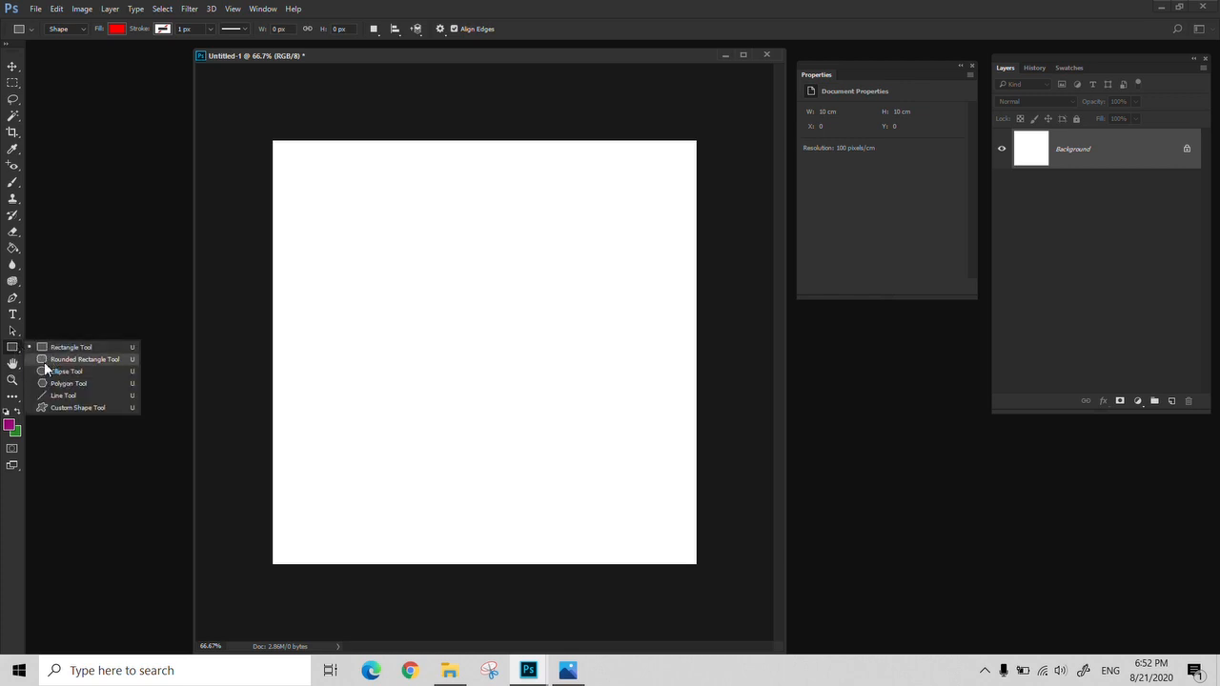
pyautogui.click(53, 349)
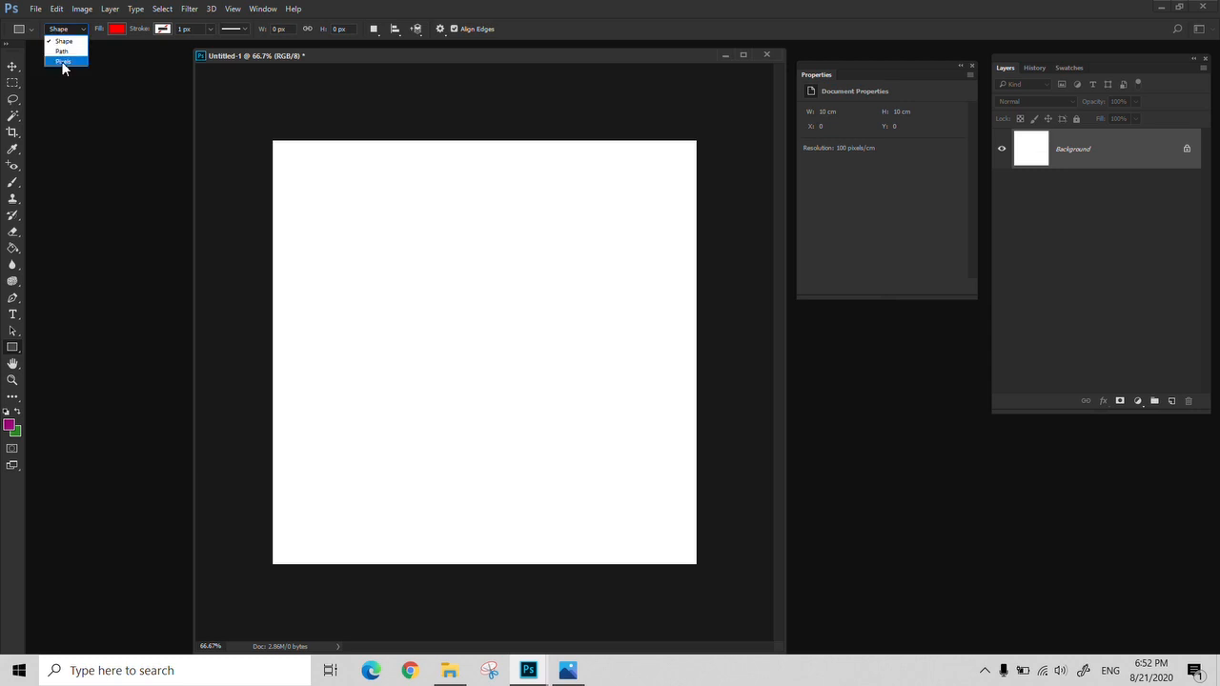
pyautogui.click(62, 61)
pyautogui.moveTo(529, 431); pyautogui.dragTo(355, 216)
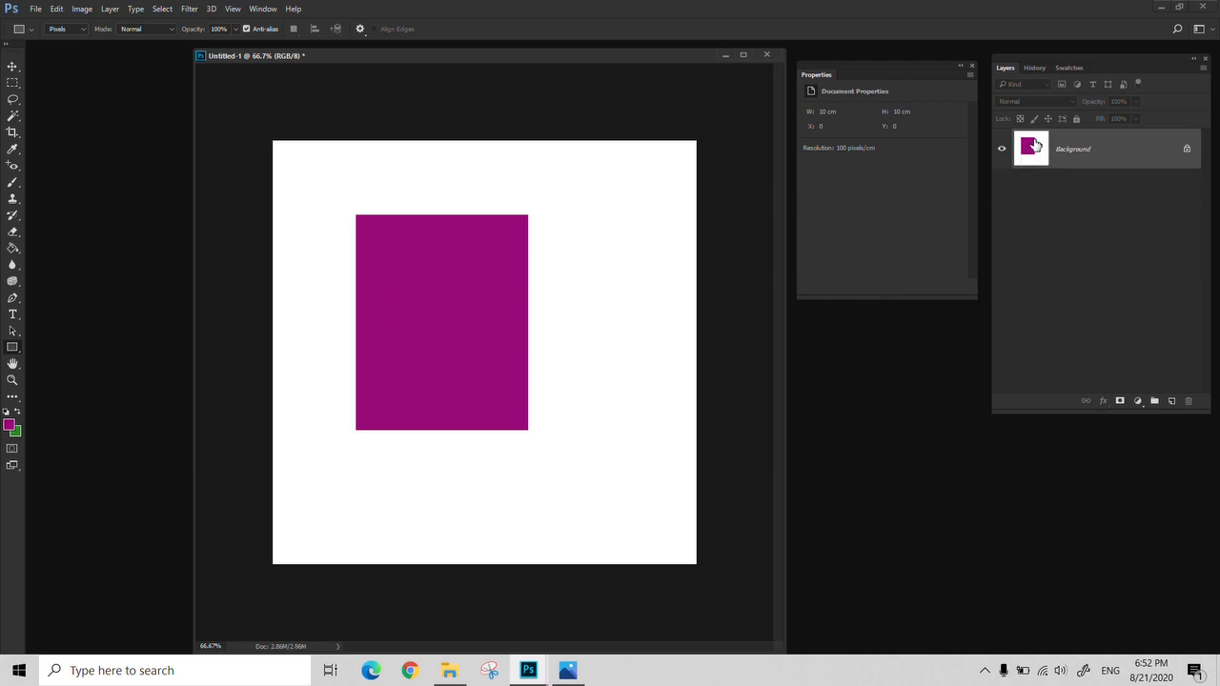
pyautogui.hotkey('ctrl', 'z')
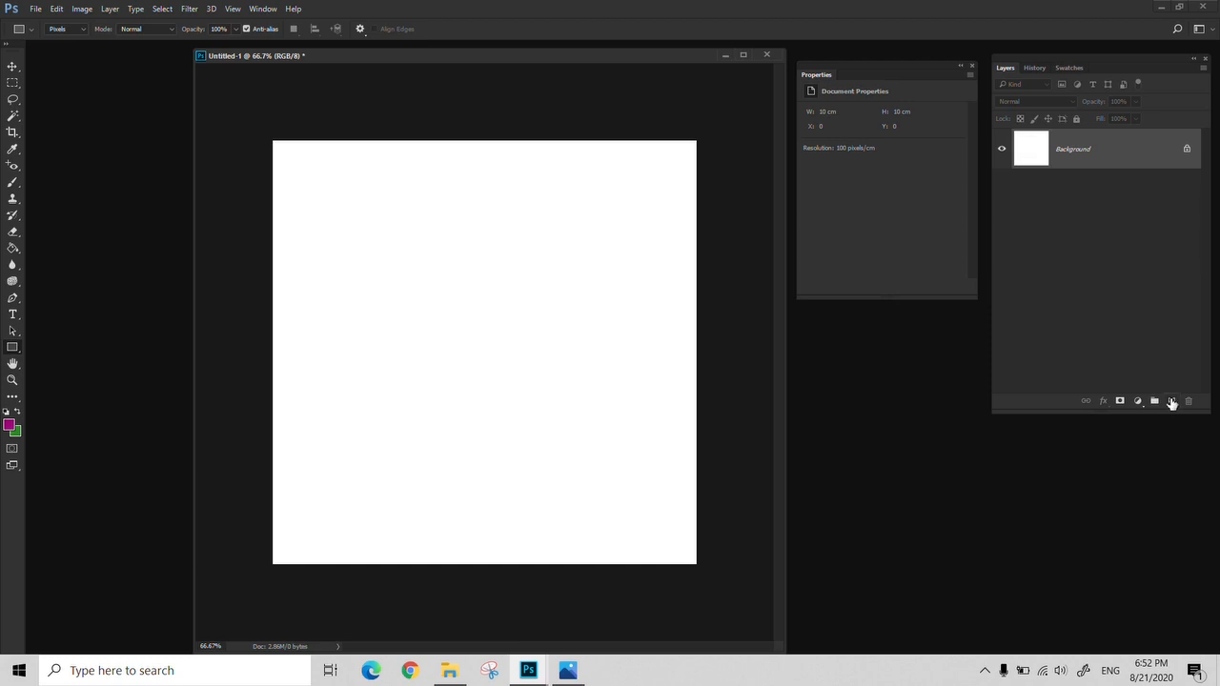
# Draw a tall purple pixel rectangle on a new layer, starting at about X 1.06 cm, Y 0.67 cm
pyautogui.click(1171, 400)
pyautogui.moveTo(319, 171); pyautogui.dragTo(492, 417)
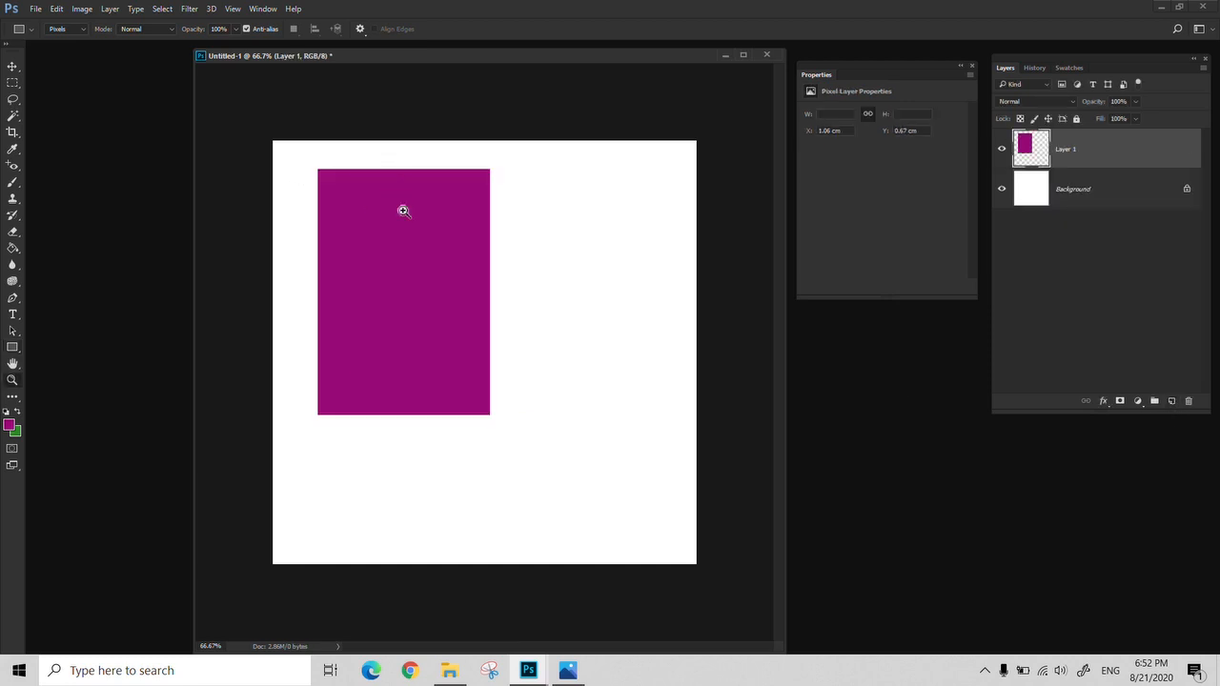
# Scale the purple pixel rectangle up proportionally to about 644% with Free Transform in full-screen view
pyautogui.press('z')
pyautogui.click(392, 228)
pyautogui.keyDown('alt'); pyautogui.click(333, 377); pyautogui.keyUp('alt')
pyautogui.keyDown('alt'); pyautogui.click(334, 378); pyautogui.keyUp('alt')
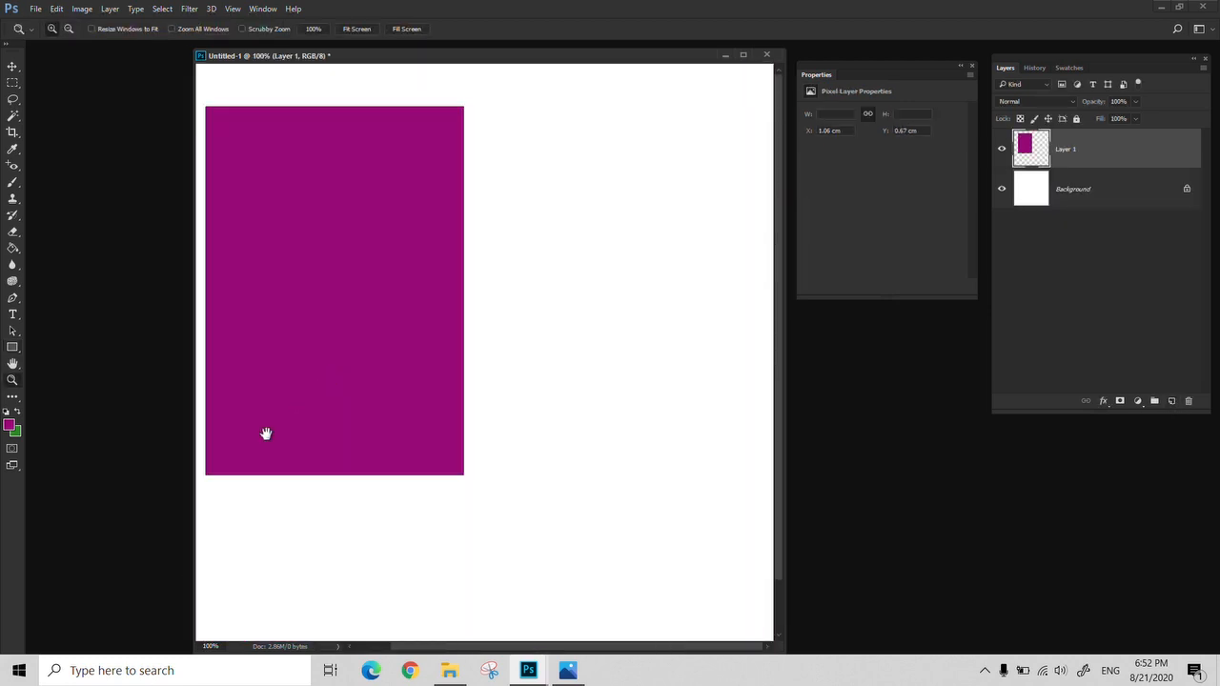
pyautogui.moveTo(264, 434); pyautogui.dragTo(316, 421)
pyautogui.moveTo(460, 350); pyautogui.dragTo(495, 357)
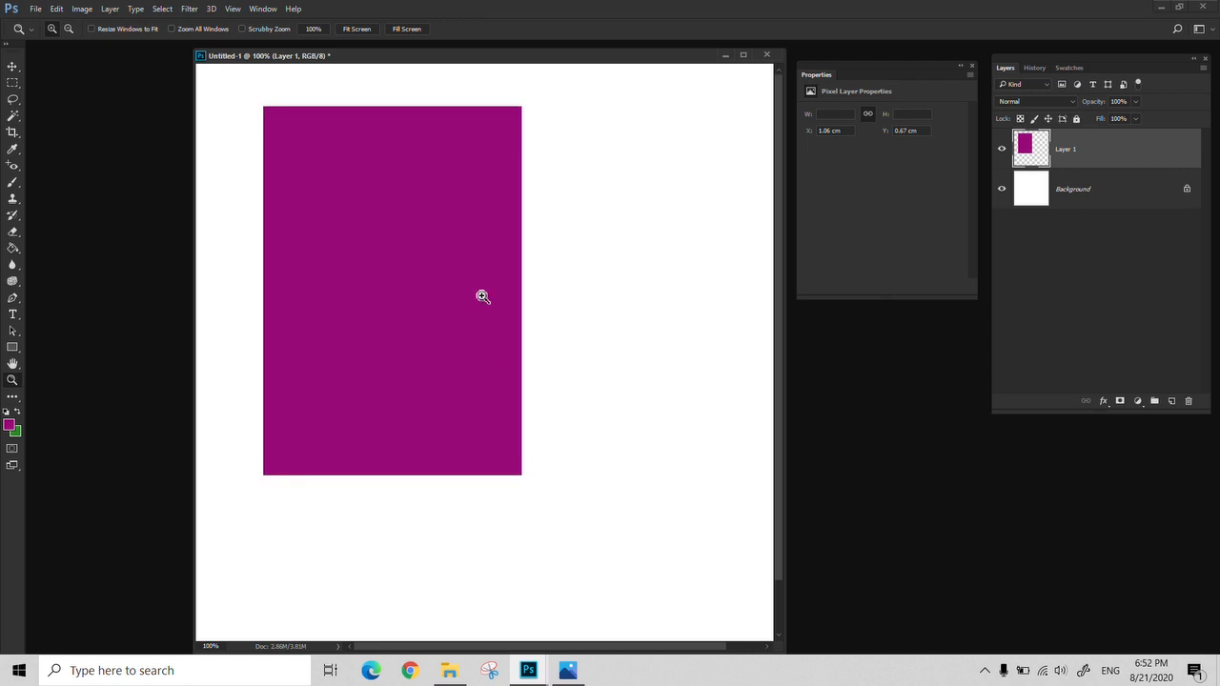
pyautogui.click(310, 395)
pyautogui.click(310, 395)
pyautogui.moveTo(195, 314); pyautogui.dragTo(524, 307)
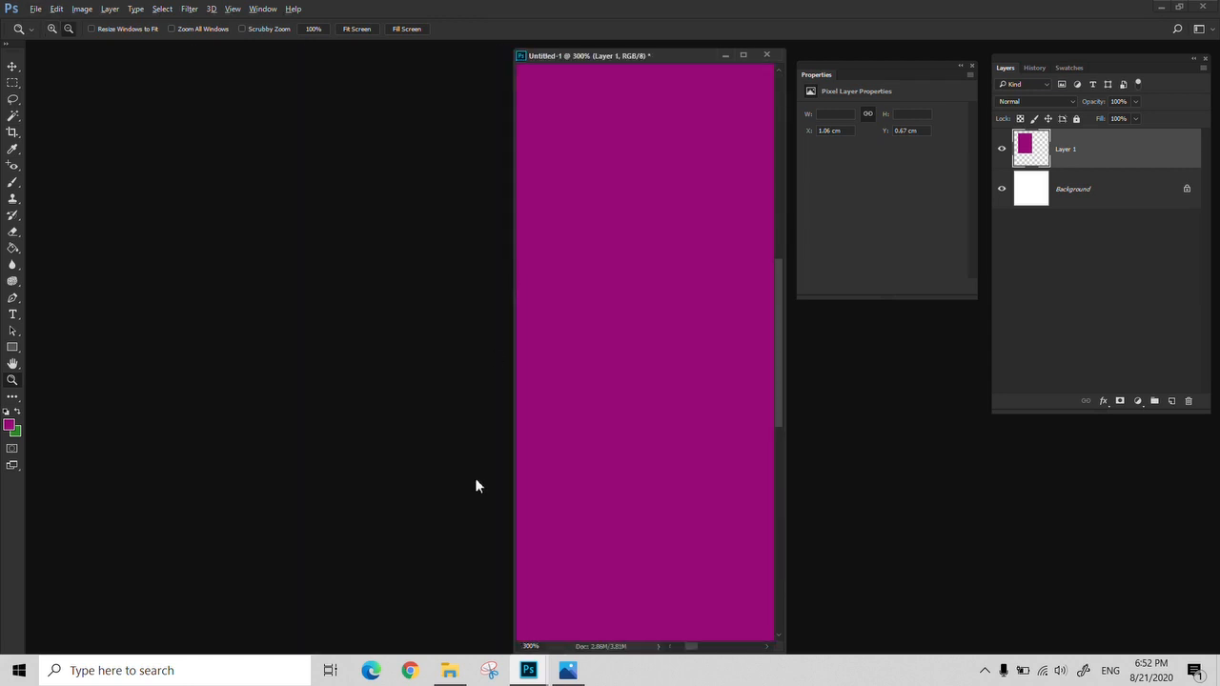
pyautogui.rightClick(544, 425)
pyautogui.click(577, 440)
pyautogui.press('f')
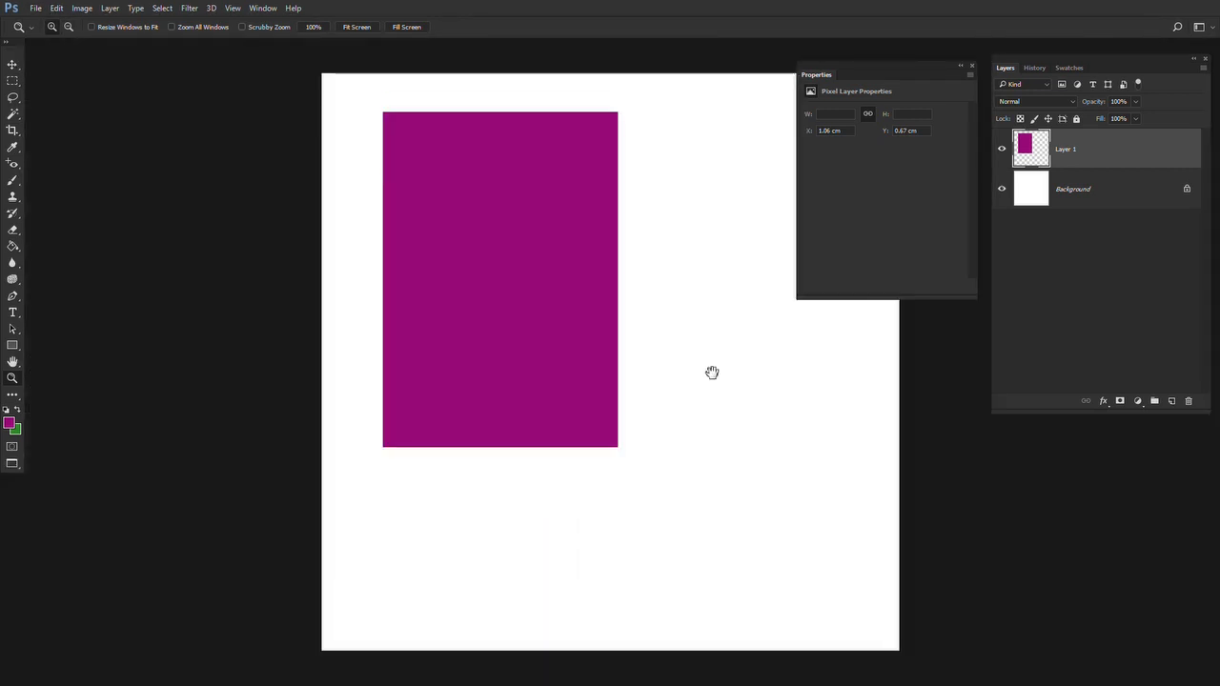
pyautogui.moveTo(711, 373); pyautogui.dragTo(629, 406)
pyautogui.hotkey('ctrl', 't')
pyautogui.moveTo(532, 485); pyautogui.dragTo(613, 658)
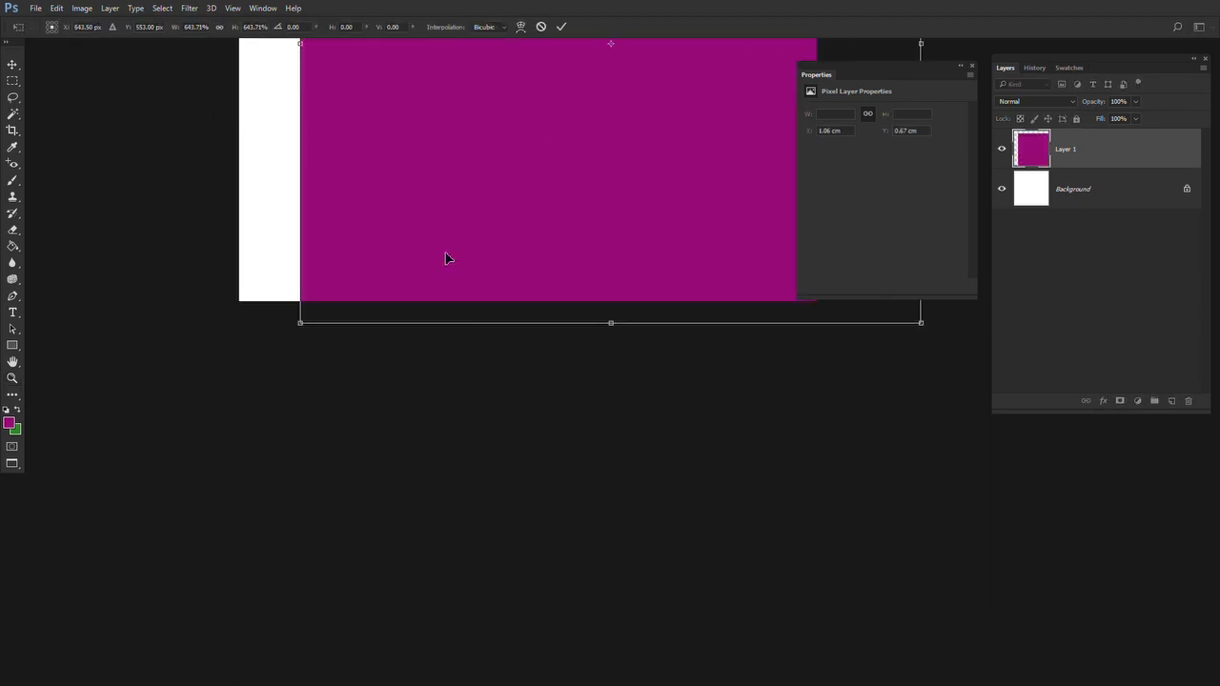
pyautogui.press('Return')
# Inspect the enlarged rectangle's corner and edges up close, and delete its layer
pyautogui.moveTo(316, 197); pyautogui.dragTo(354, 208)
pyautogui.click(347, 247)
pyautogui.click(348, 247)
pyautogui.press('v')
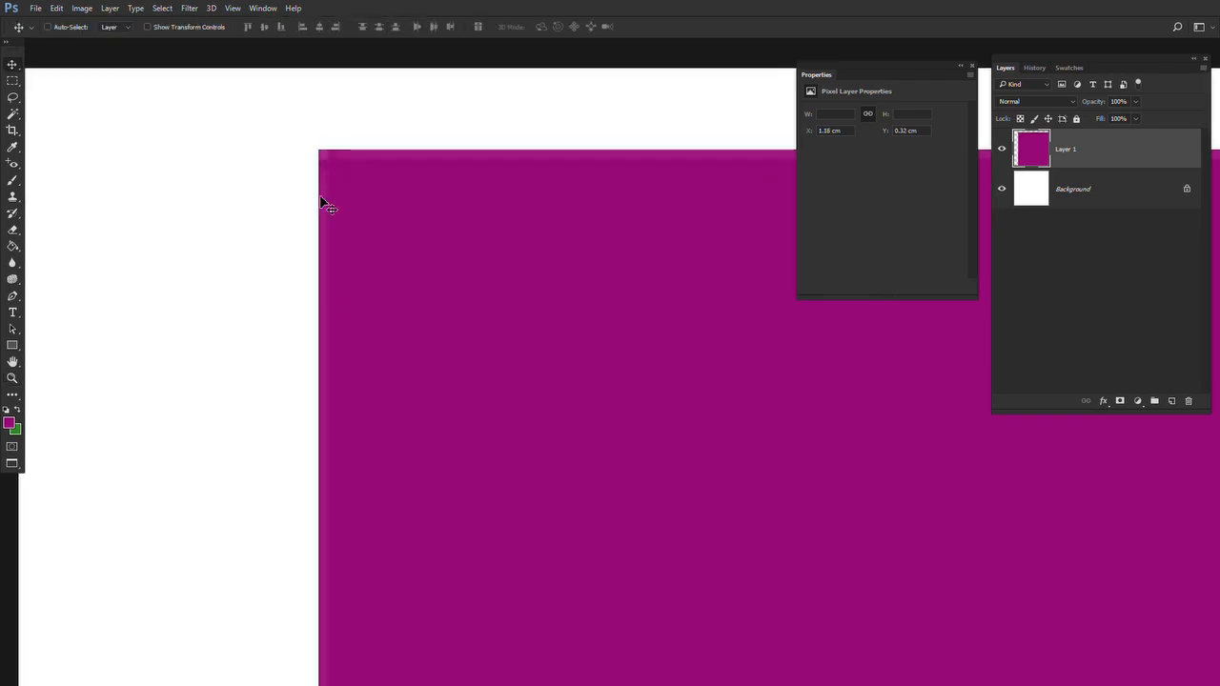
pyautogui.press('z')
pyautogui.rightClick(368, 255)
pyautogui.click(417, 264)
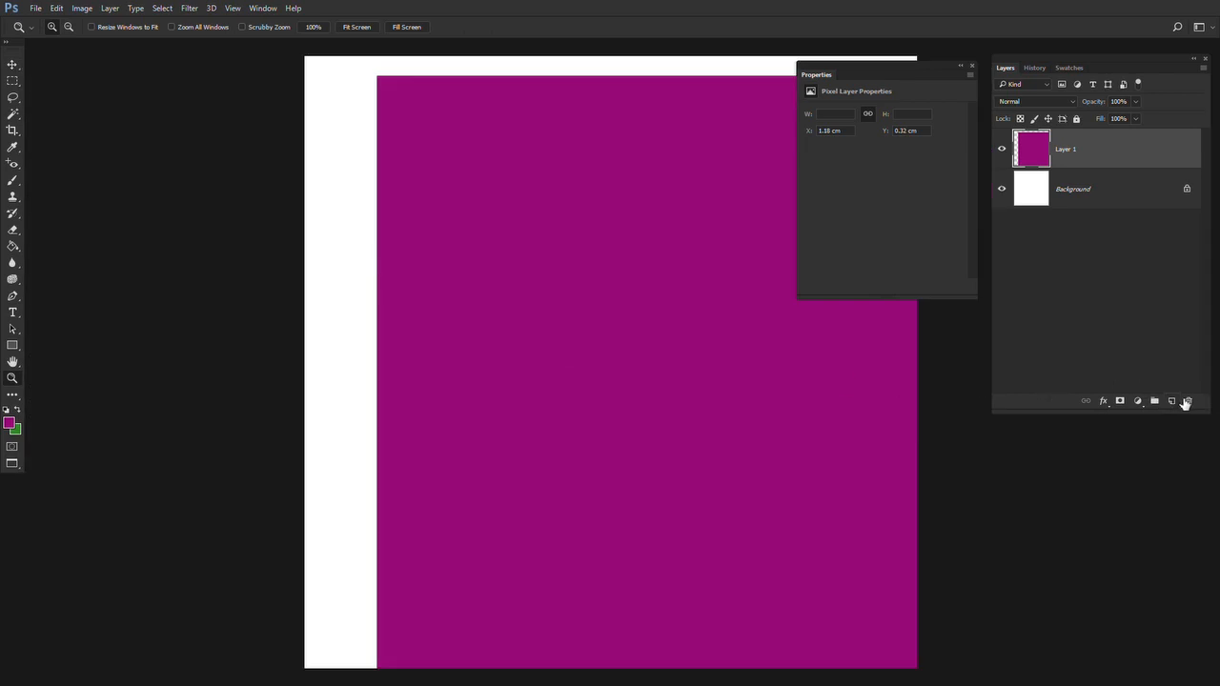
pyautogui.click(1187, 401)
pyautogui.press('Return')
# Select a tall rectangular area on the Background layer with the Rectangular Marquee and fill it with the purple foreground colour
pyautogui.click(12, 346)
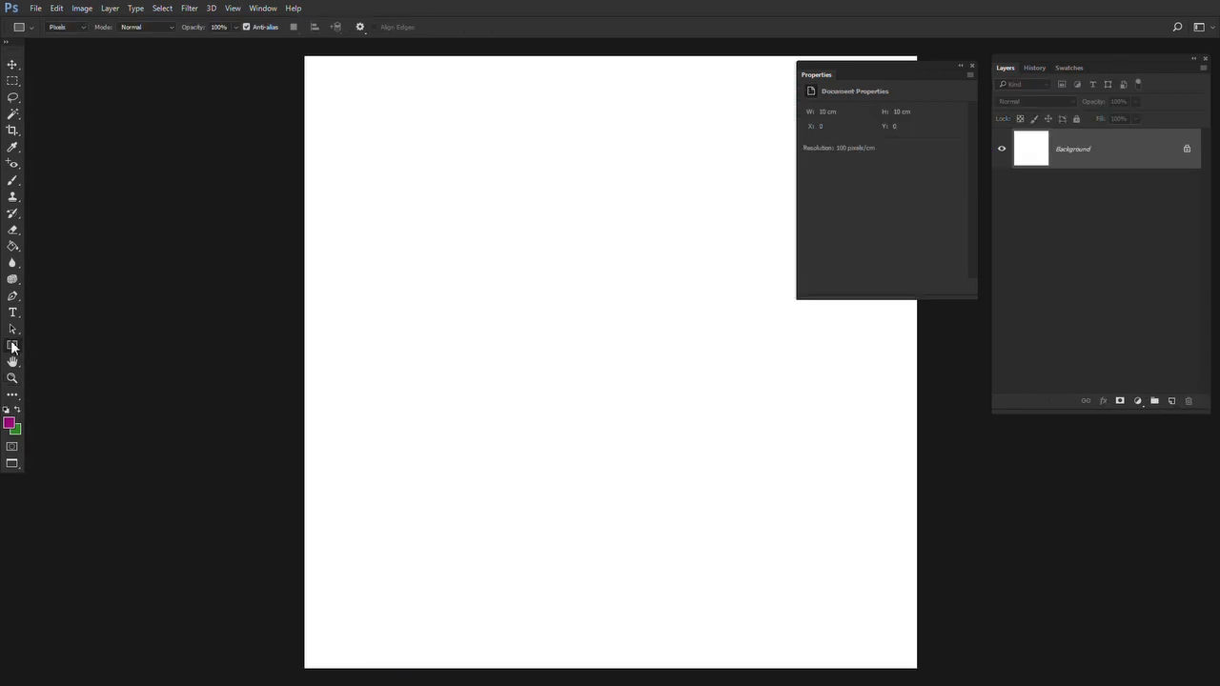
pyautogui.click(13, 82)
pyautogui.moveTo(479, 164); pyautogui.dragTo(629, 381)
pyautogui.click(629, 381)
pyautogui.press('f')
pyautogui.press('f')
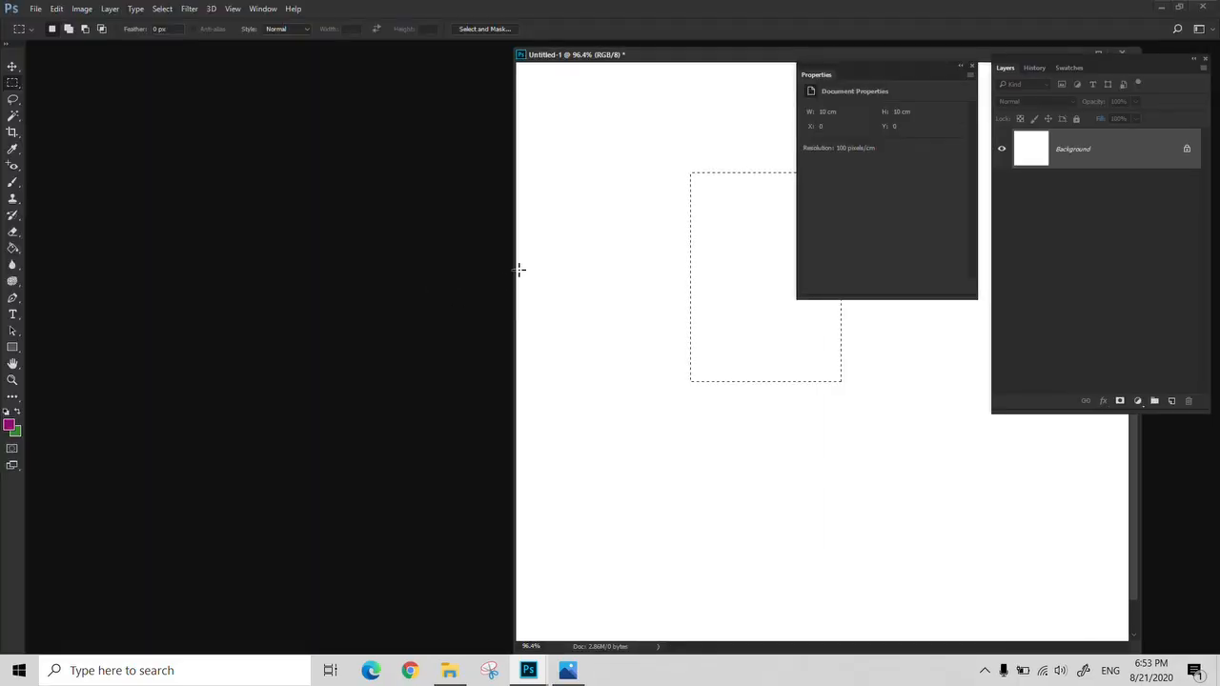
pyautogui.press('g')
pyautogui.click(732, 296)
# Try to draw pixel rectangles outside the active selection, first on the Background and again on a new layer
pyautogui.moveTo(716, 50); pyautogui.dragTo(411, 58)
pyautogui.click(12, 347)
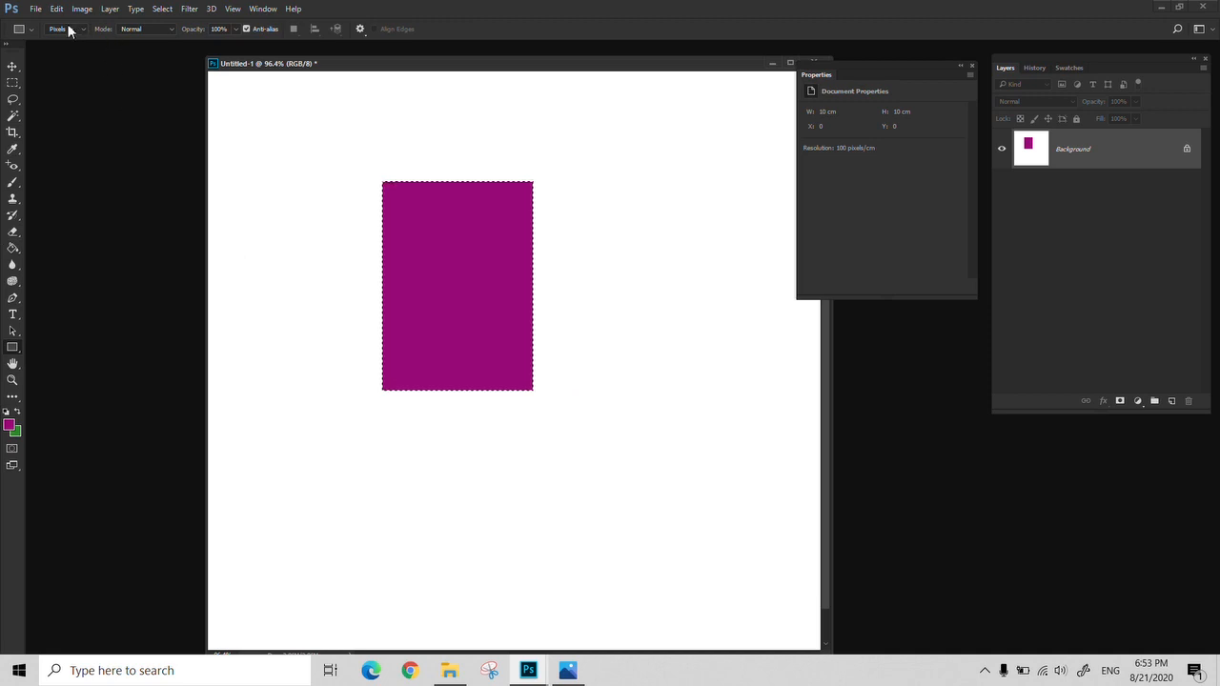
pyautogui.moveTo(274, 170); pyautogui.dragTo(349, 301)
pyautogui.click(601, 263)
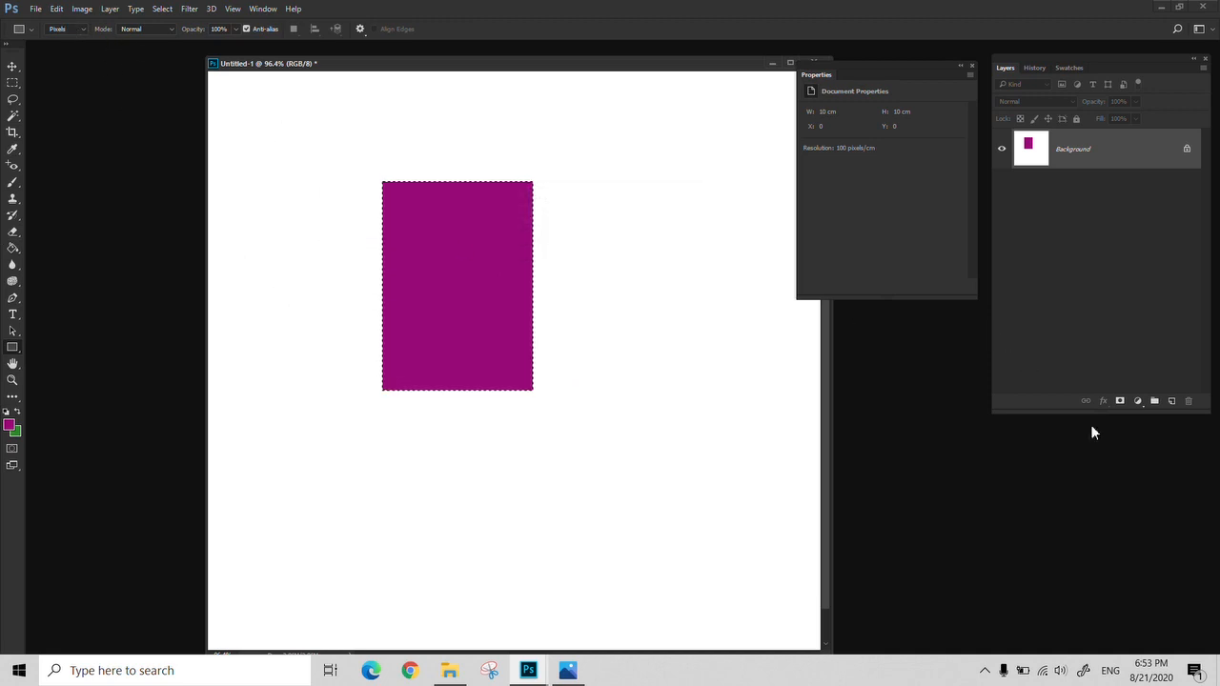
pyautogui.click(1171, 401)
pyautogui.moveTo(247, 240); pyautogui.dragTo(351, 428)
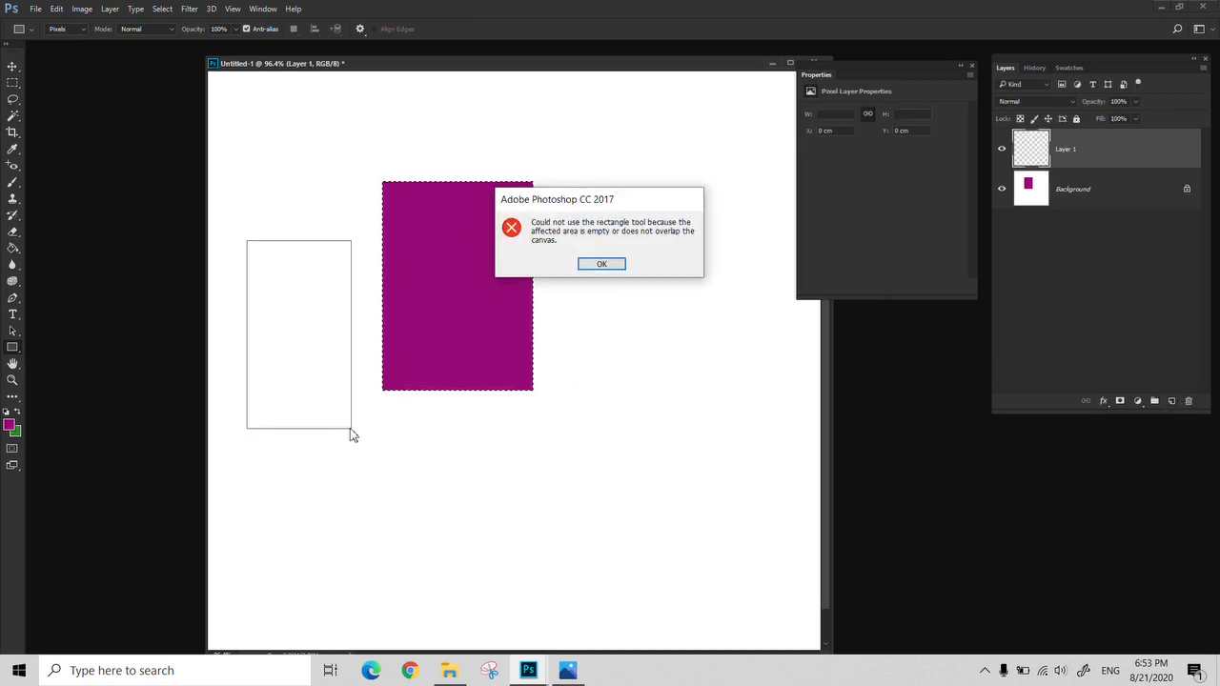
pyautogui.click(602, 264)
# Deselect the marquee area and draw a narrow purple pixel rectangle on Layer 1, beside the large filled one
pyautogui.press('m')
pyautogui.hotkey('ctrl', 'd')
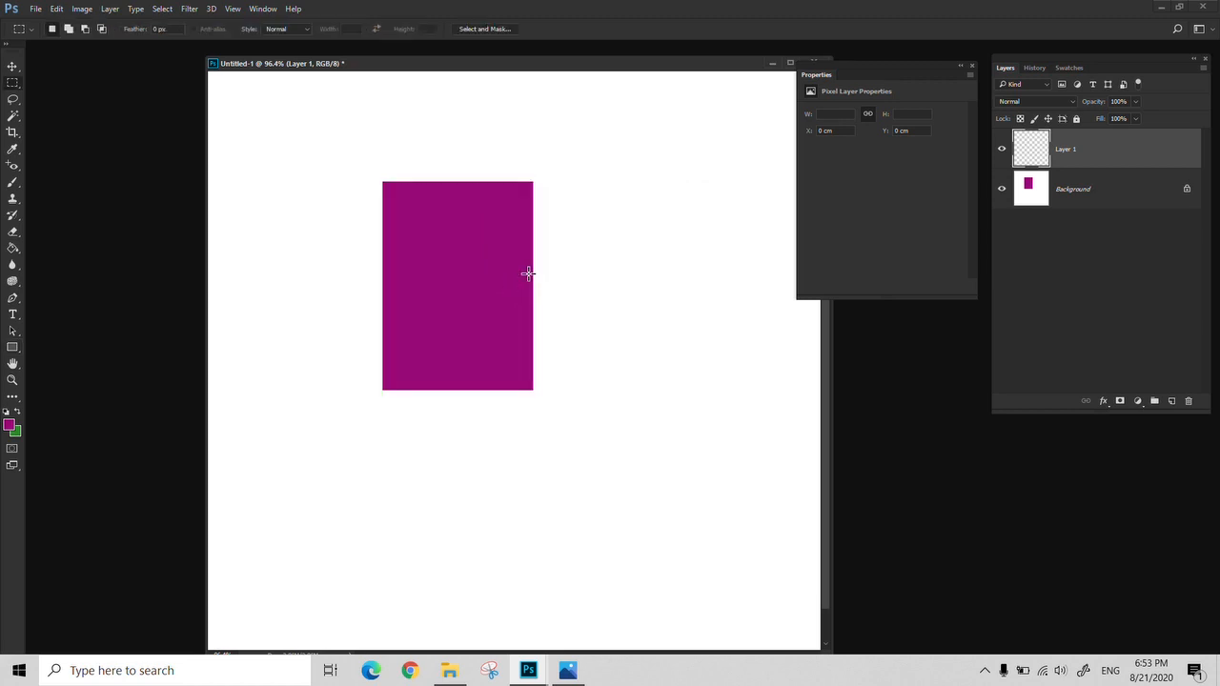
pyautogui.click(11, 349)
pyautogui.moveTo(317, 280); pyautogui.dragTo(373, 420)
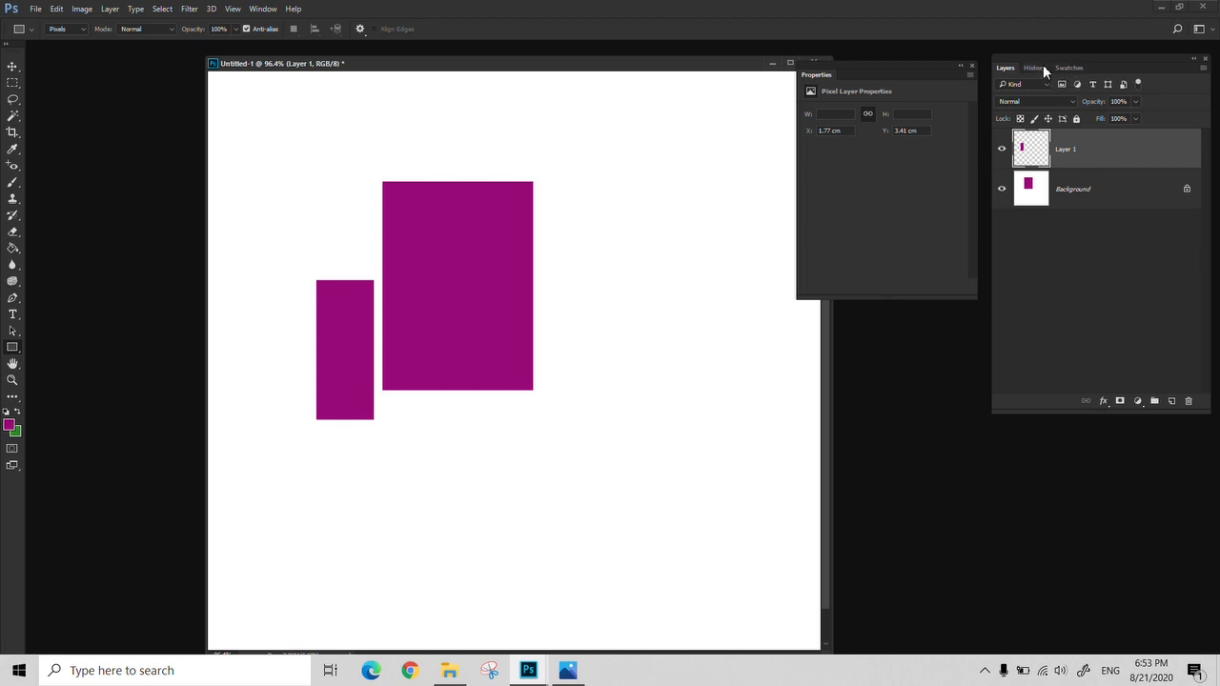
# Set the Rectangle Tool to Path mode and revert the document to its Untitled-1 history snapshot
pyautogui.click(72, 27)
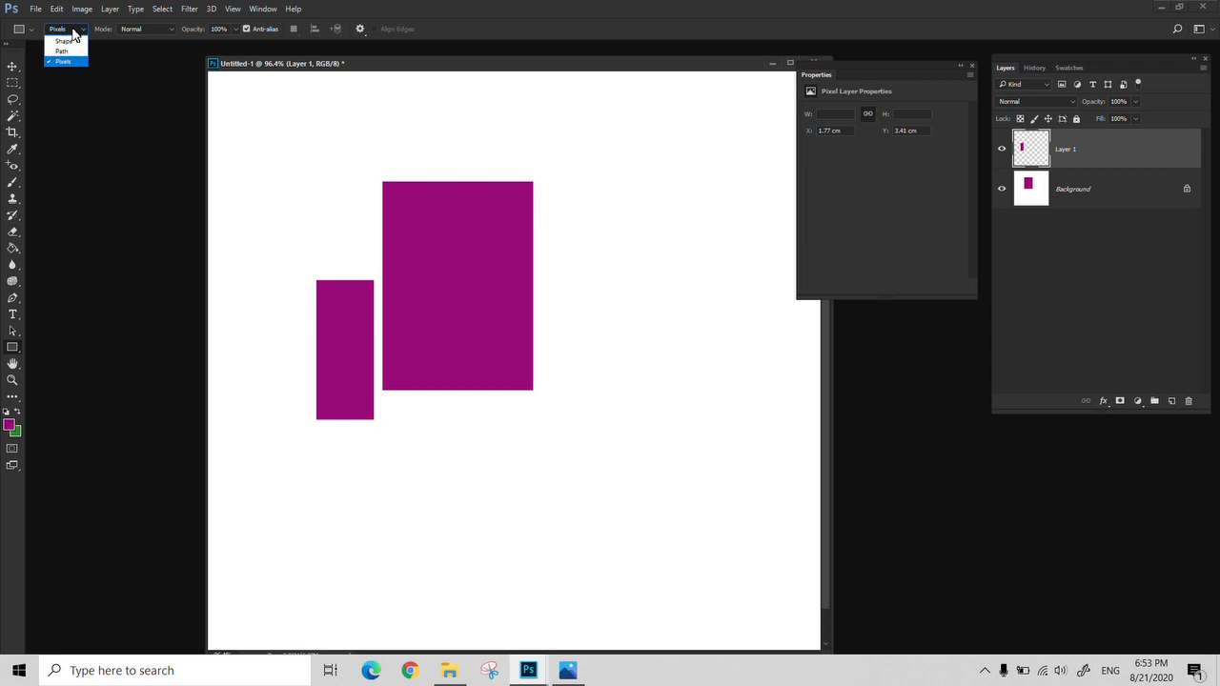
pyautogui.click(53, 54)
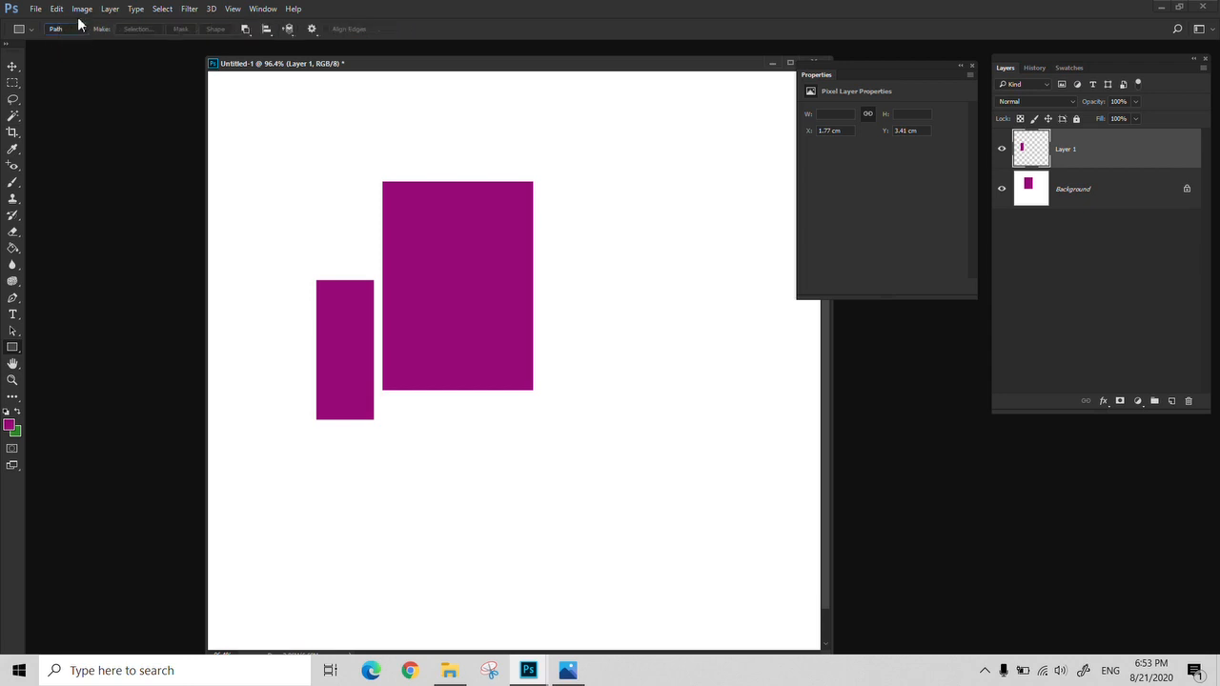
pyautogui.click(1035, 68)
pyautogui.moveTo(1206, 340); pyautogui.dragTo(1192, 71)
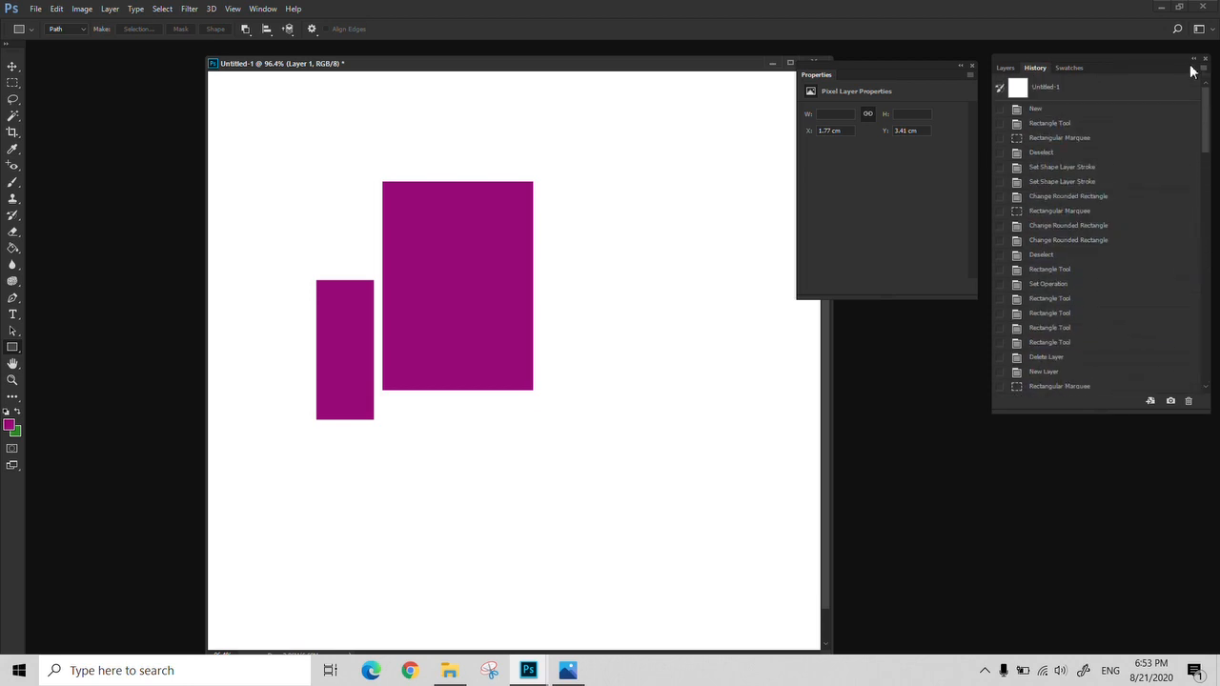
pyautogui.click(1058, 92)
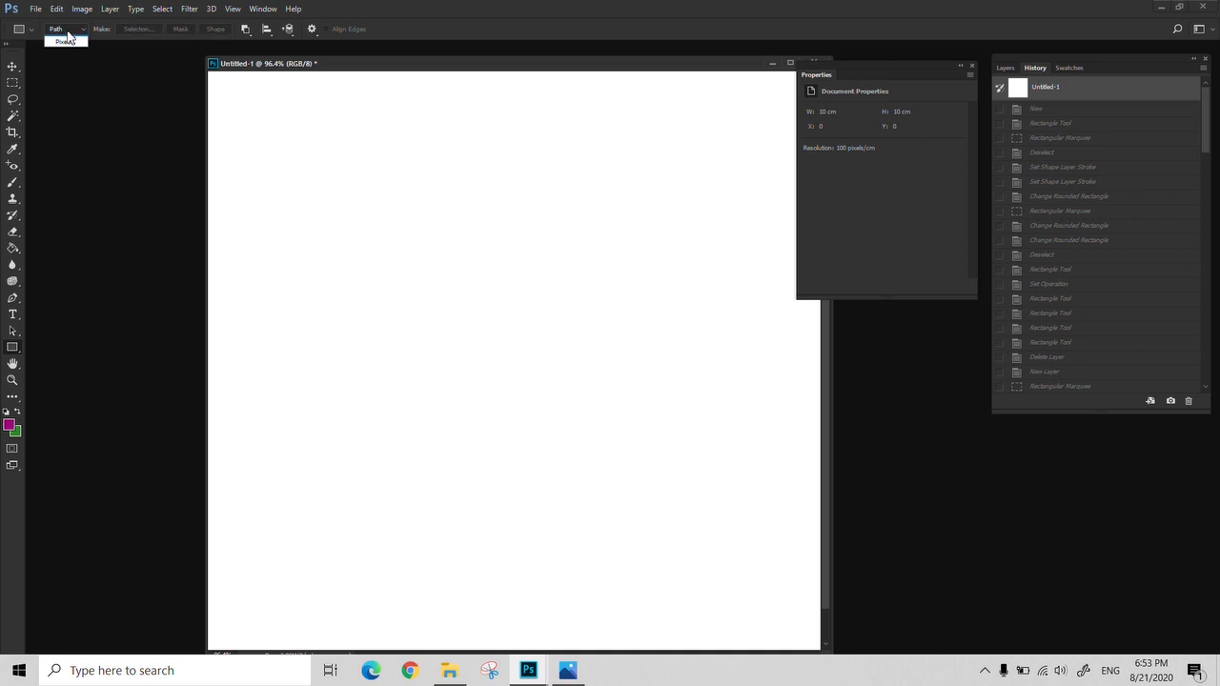
# Draw a rectangular path about 168 × 191 px near the canvas's upper-left corner with the Rectangle Tool in Path mode
pyautogui.click(63, 38)
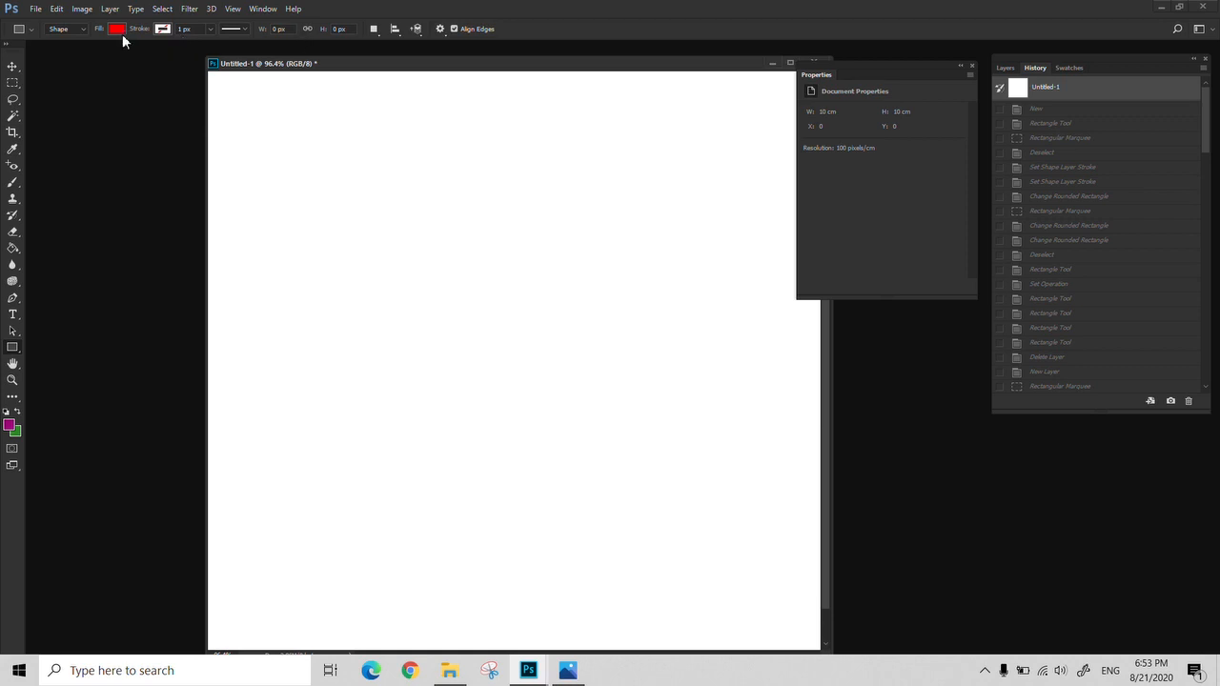
pyautogui.click(83, 35)
pyautogui.click(63, 45)
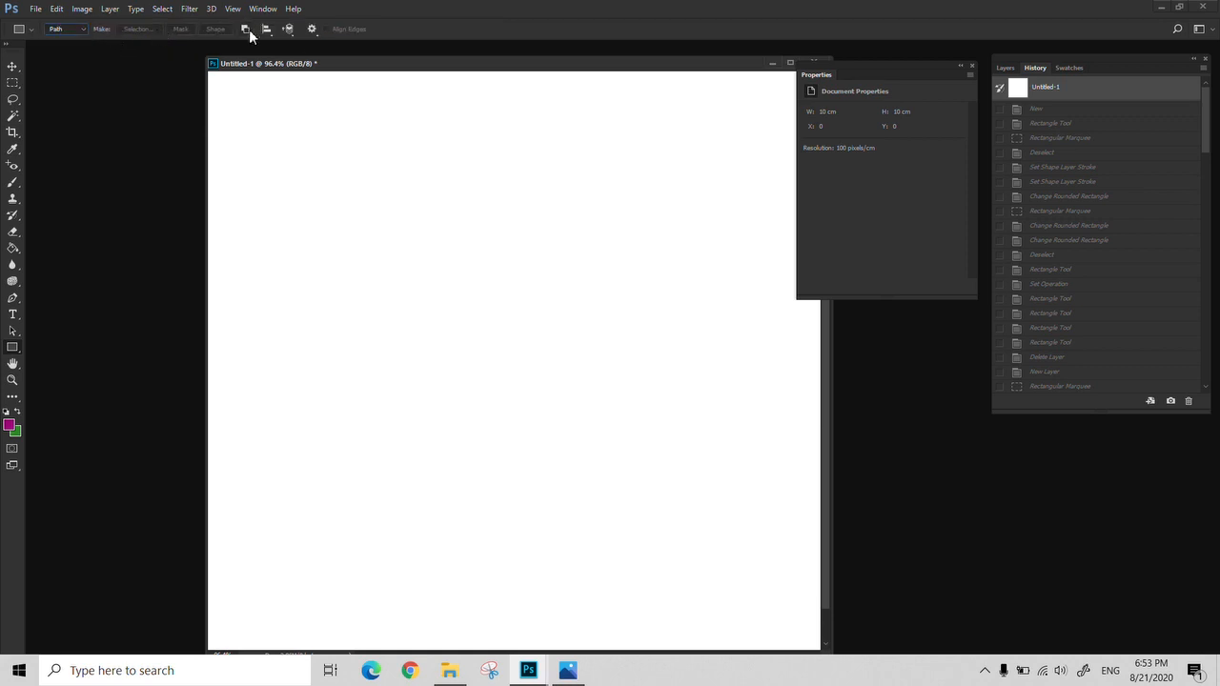
pyautogui.rightClick(12, 351)
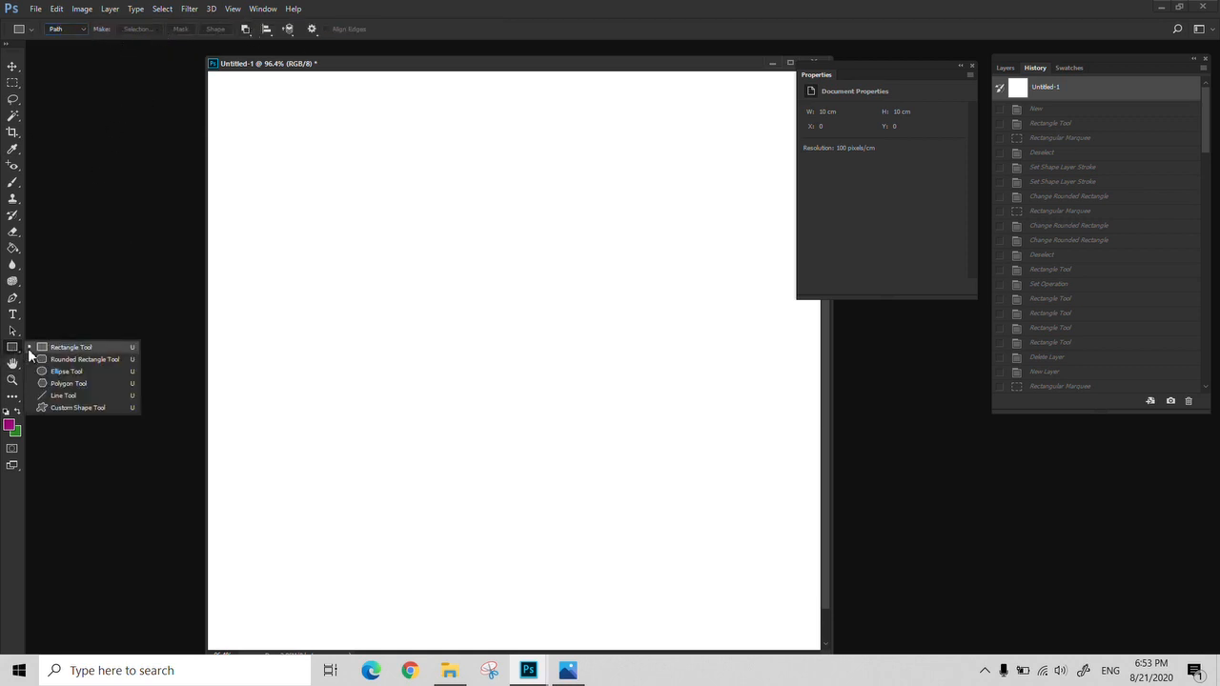
pyautogui.click(57, 347)
pyautogui.moveTo(303, 161); pyautogui.dragTo(406, 277)
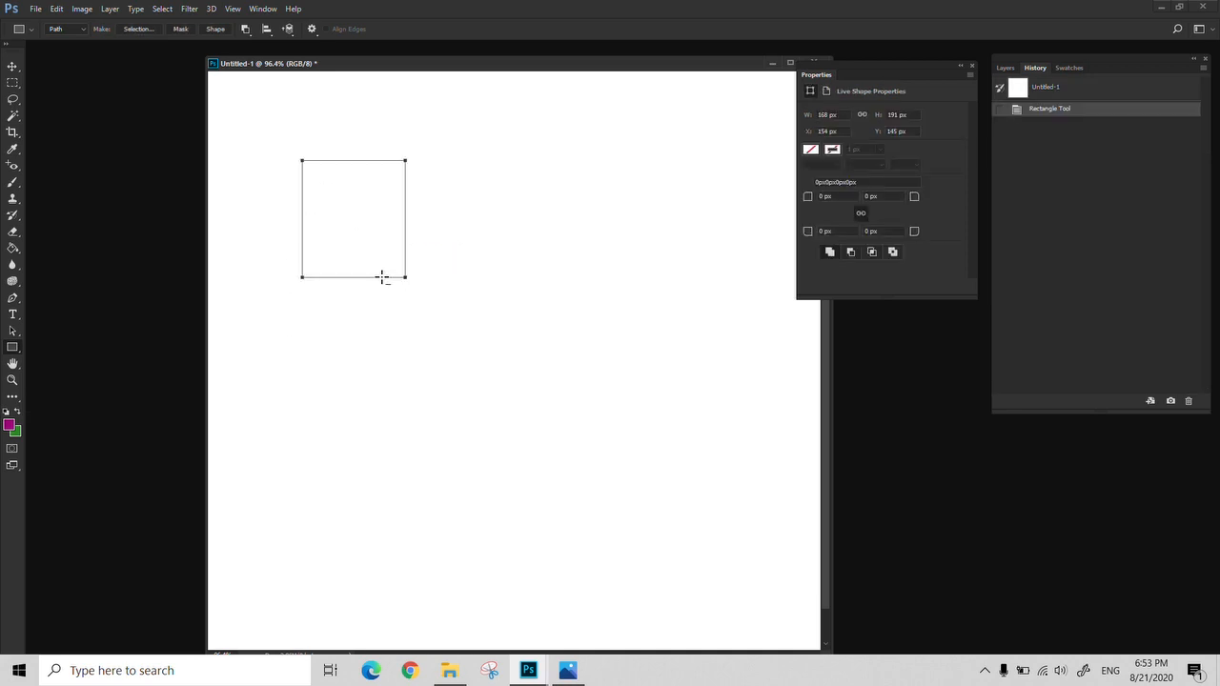
# Set the path operation to Combine Shapes and draw a second rectangular path about 382 × 394 px overlapping the first one's lower part
pyautogui.click(245, 29)
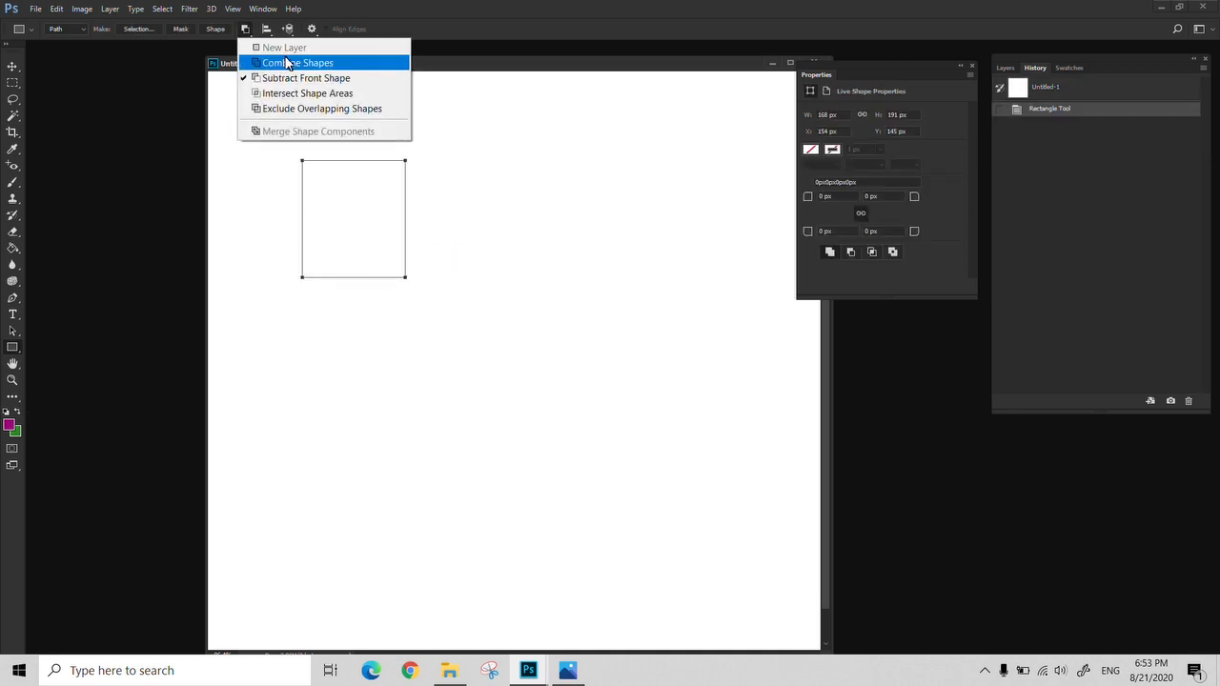
pyautogui.click(287, 63)
pyautogui.moveTo(324, 252); pyautogui.dragTo(559, 493)
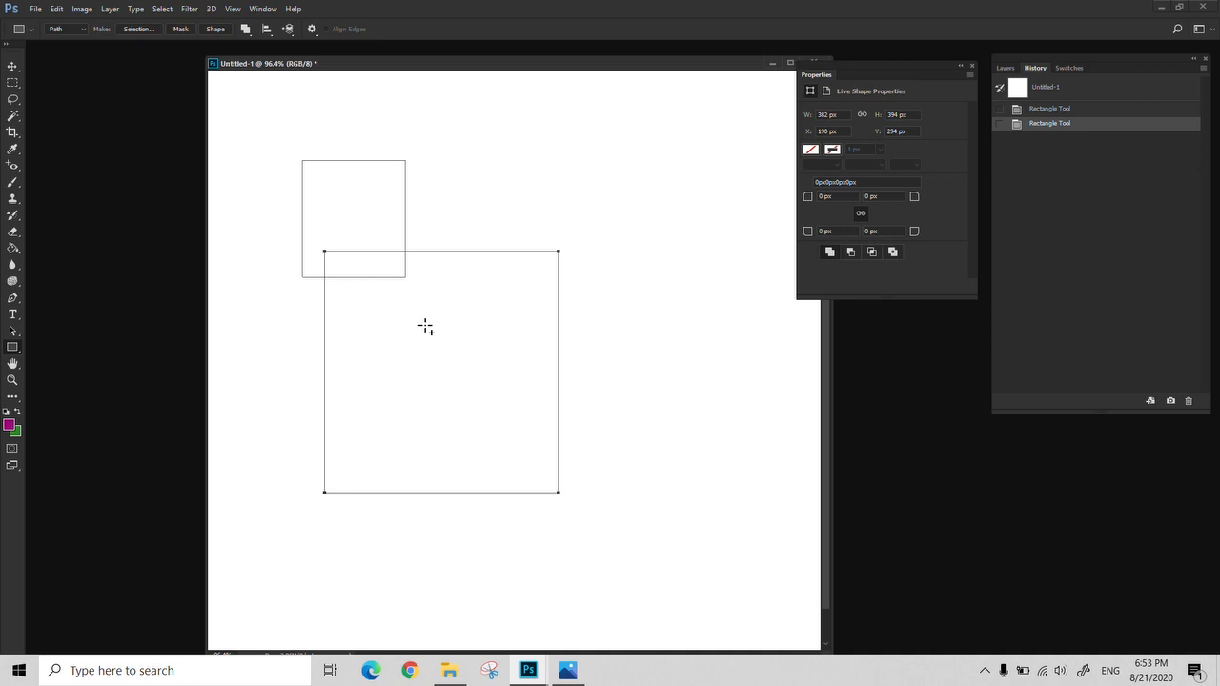
# Revert the document to its Untitled-1 history snapshot with the Rectangle Tool active
pyautogui.press('z')
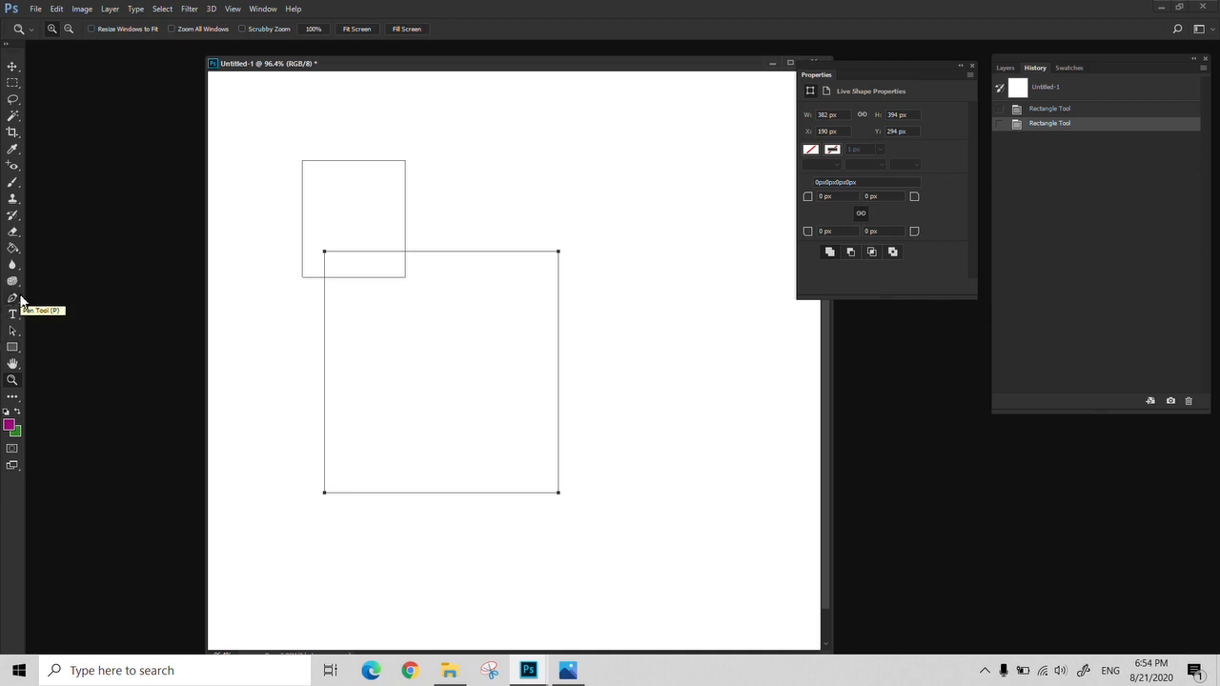
pyautogui.click(13, 346)
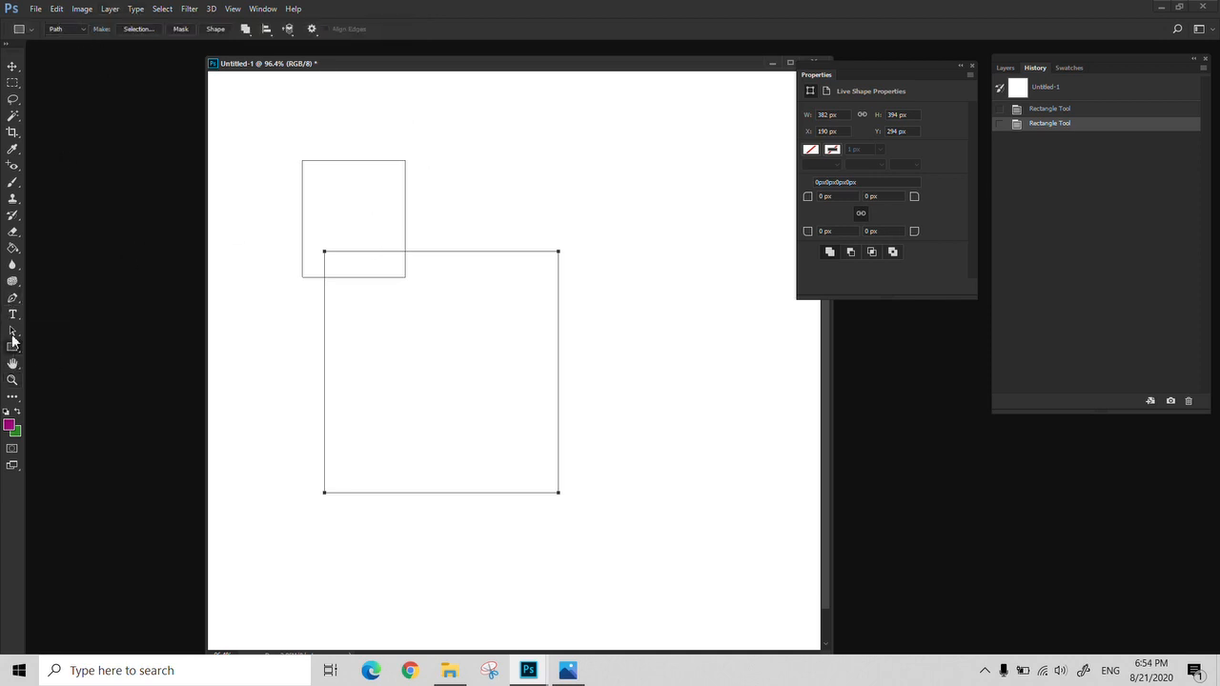
pyautogui.click(1041, 88)
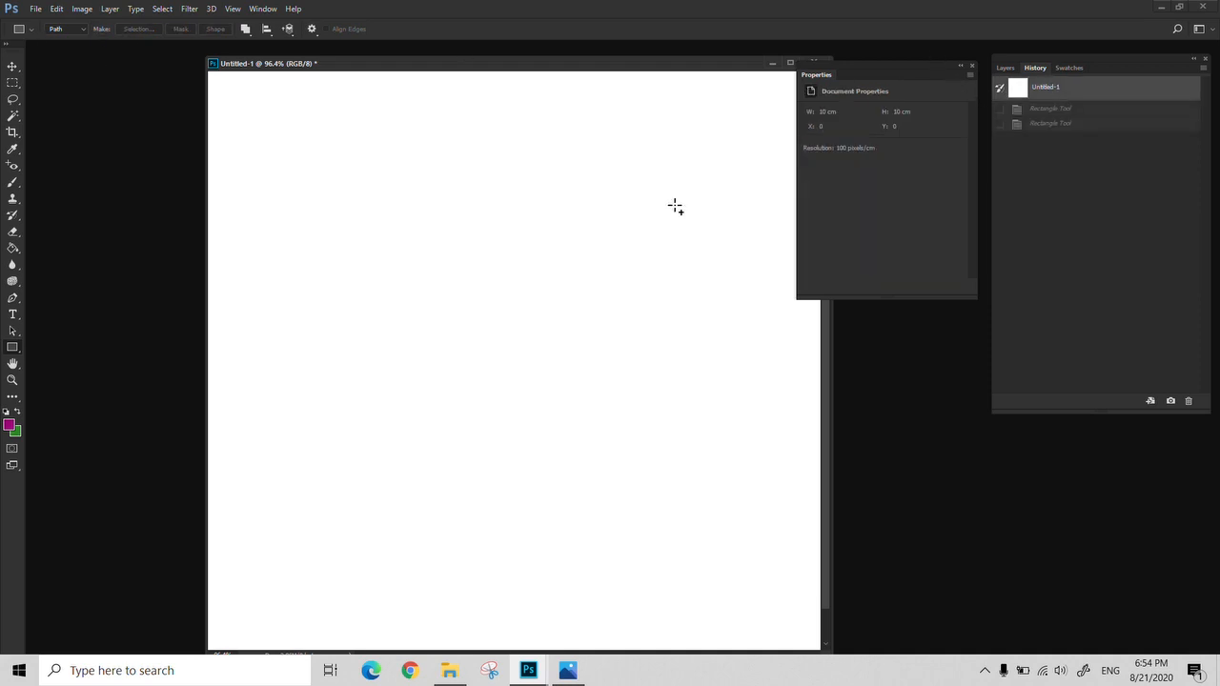
pyautogui.click(12, 298)
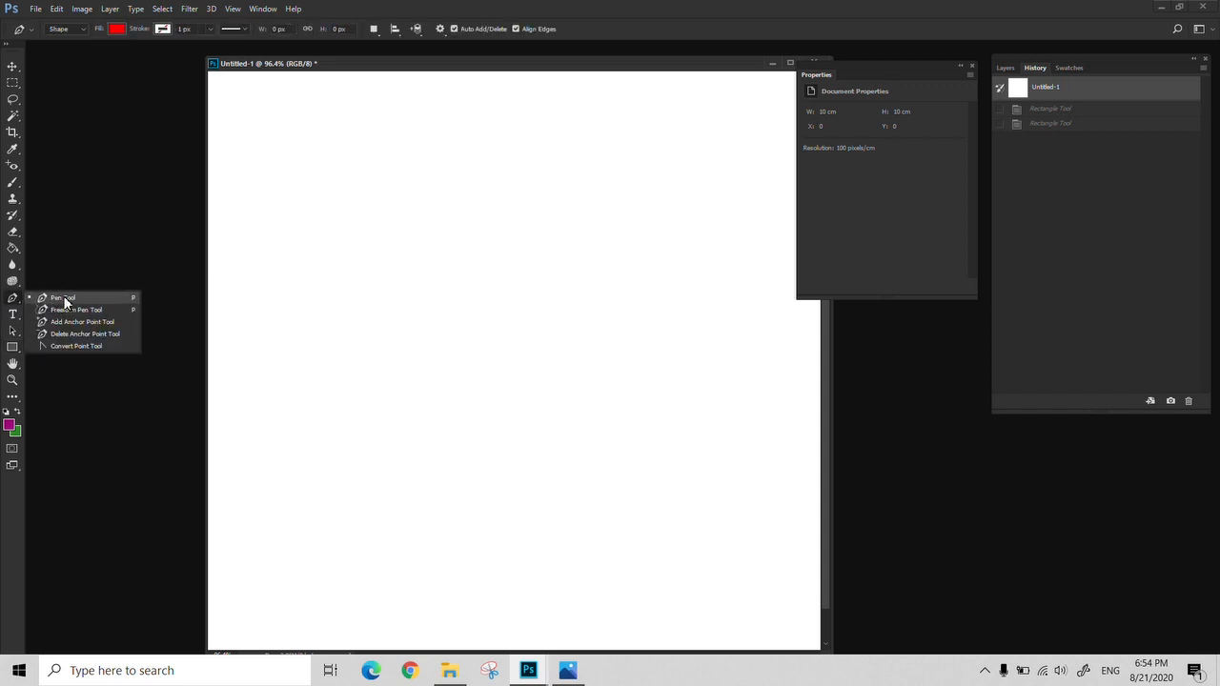
pyautogui.click(54, 297)
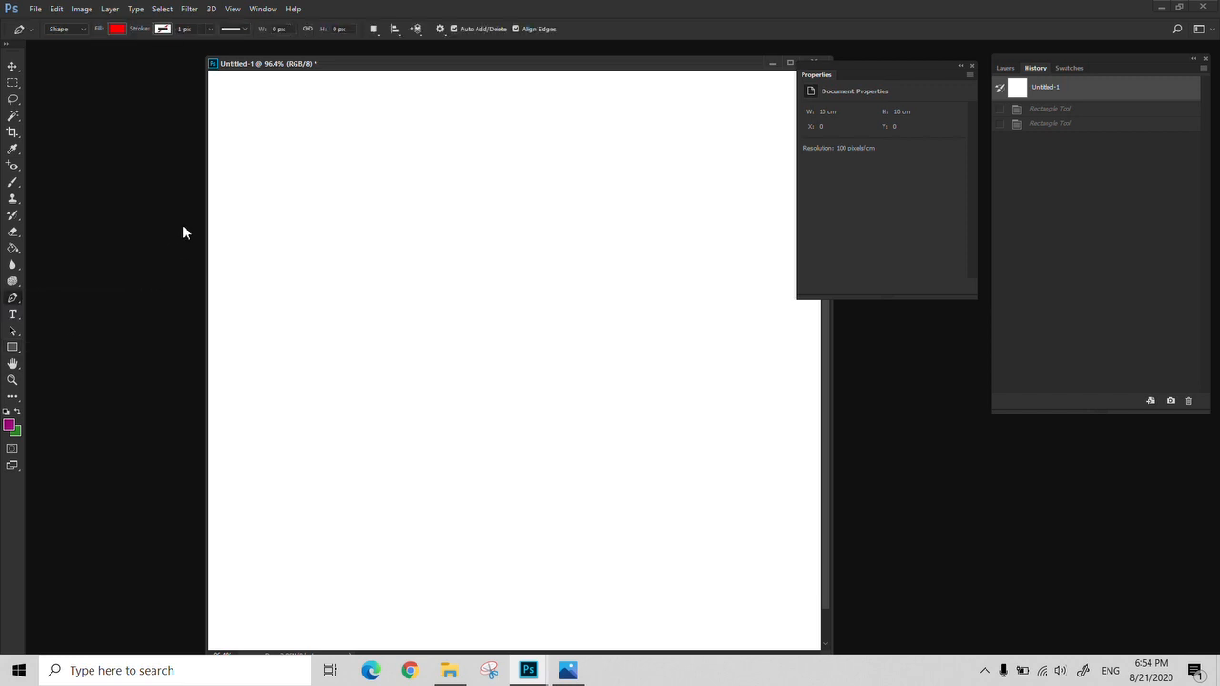
pyautogui.click(13, 347)
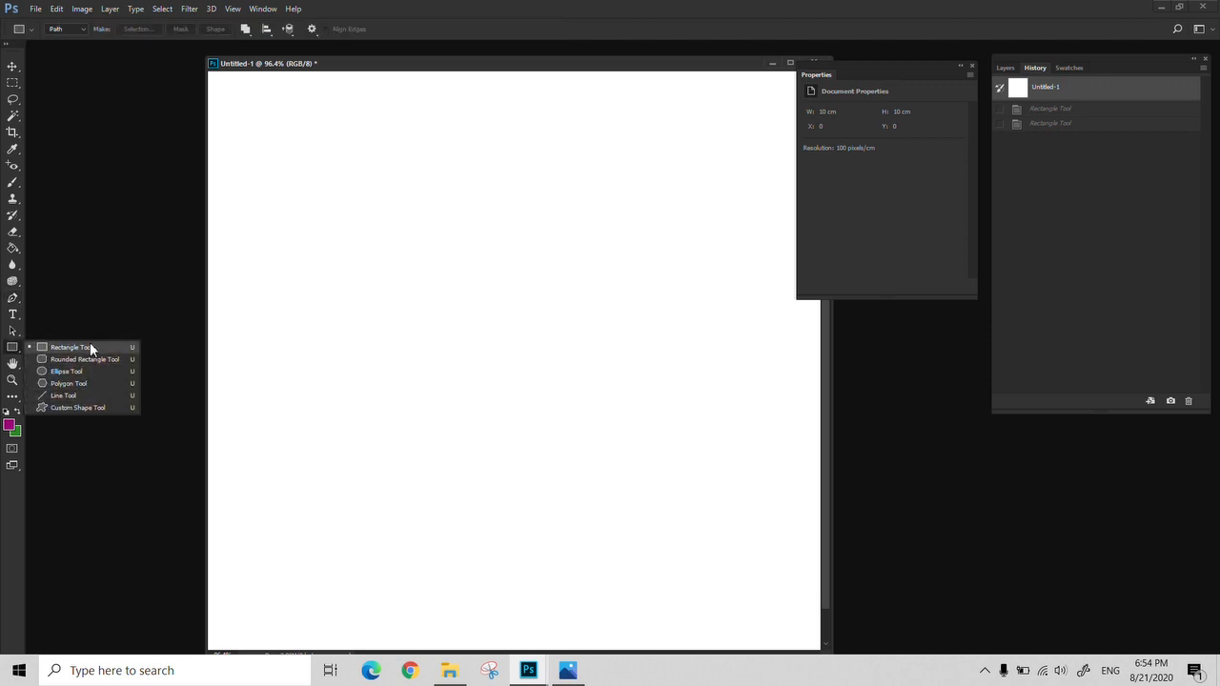
pyautogui.click(6, 350)
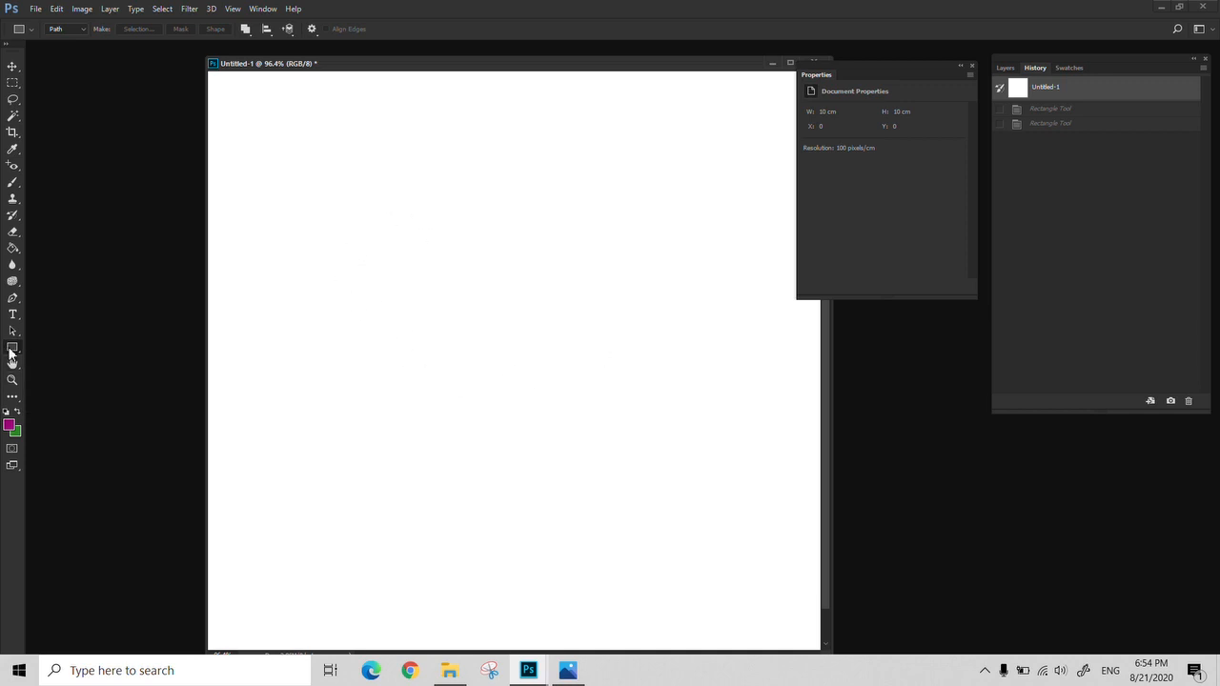
pyautogui.rightClick(9, 349)
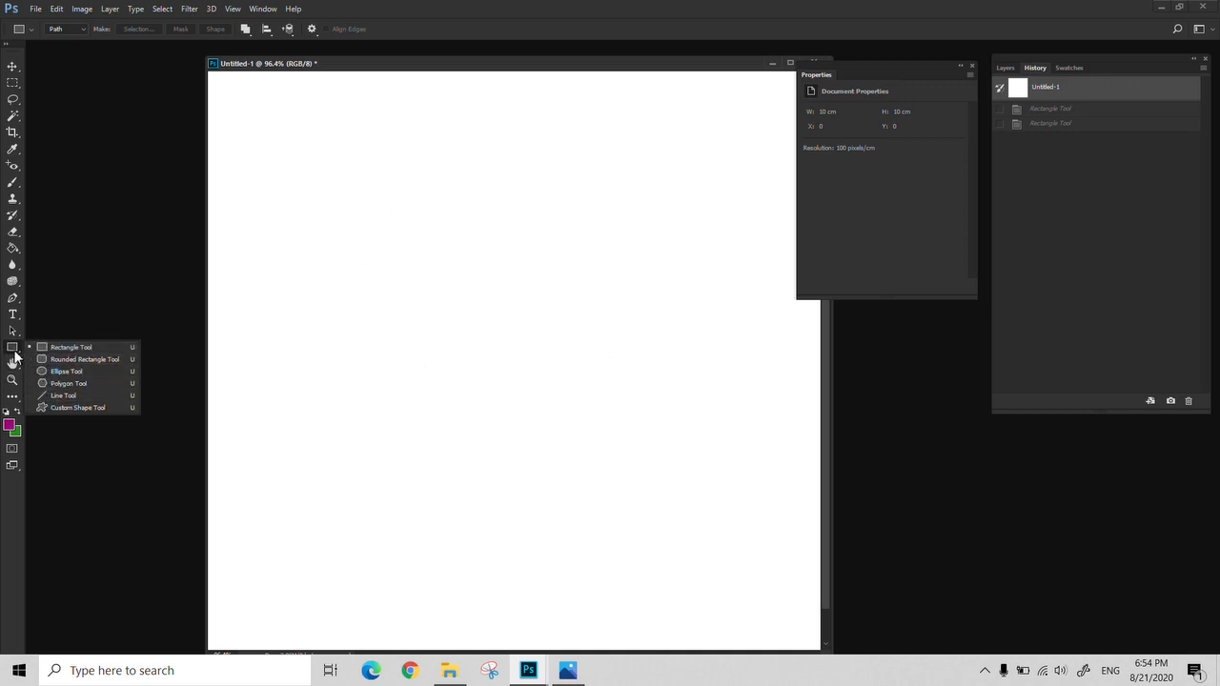
pyautogui.click(15, 352)
# Add a new layer above the Background and paint a purple freehand bird outline on it with the Brush Tool
pyautogui.press('b')
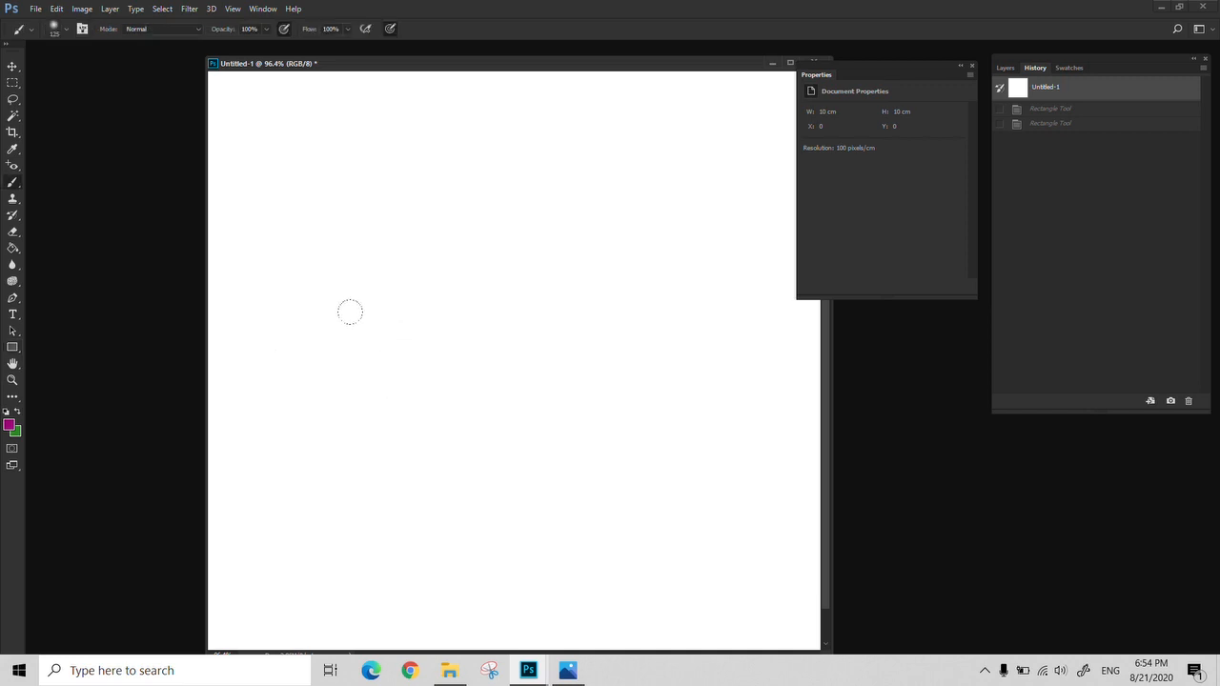
pyautogui.click(1007, 69)
pyautogui.click(1171, 402)
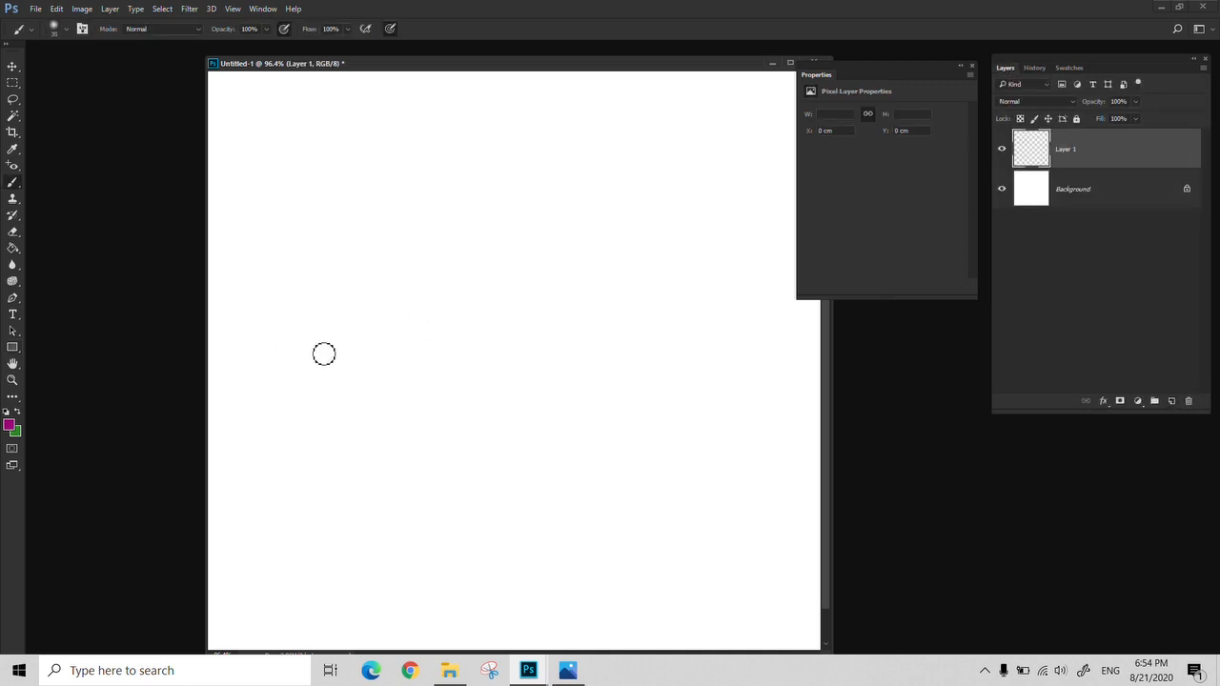
pyautogui.moveTo(301, 331)
pyautogui.mouseDown()
pyautogui.moveTo(326, 308)
pyautogui.moveTo(394, 285)
pyautogui.moveTo(526, 314)
pyautogui.moveTo(592, 242)
pyautogui.moveTo(564, 444)
pyautogui.moveTo(512, 459)
pyautogui.moveTo(406, 415)
pyautogui.moveTo(354, 348)
pyautogui.moveTo(306, 340)
pyautogui.moveTo(337, 291)
pyautogui.mouseUp()
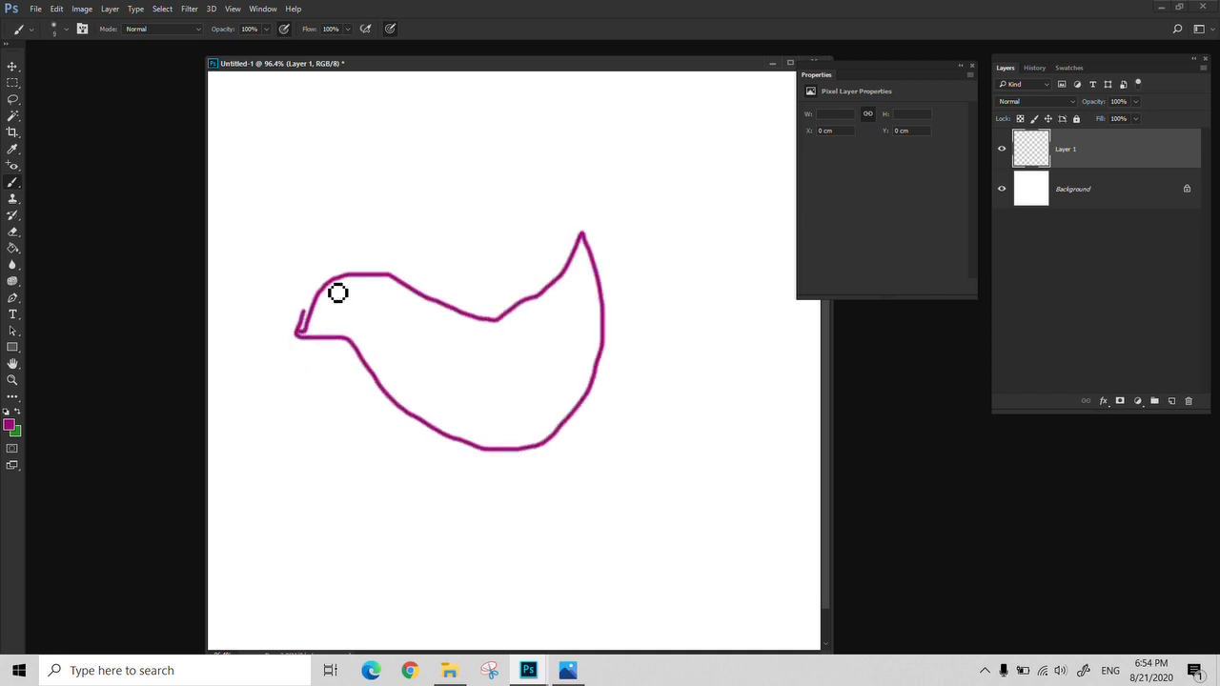
# Load the All shape library for the Custom Shape Tool, replacing the current set of custom shapes
pyautogui.click(9, 351)
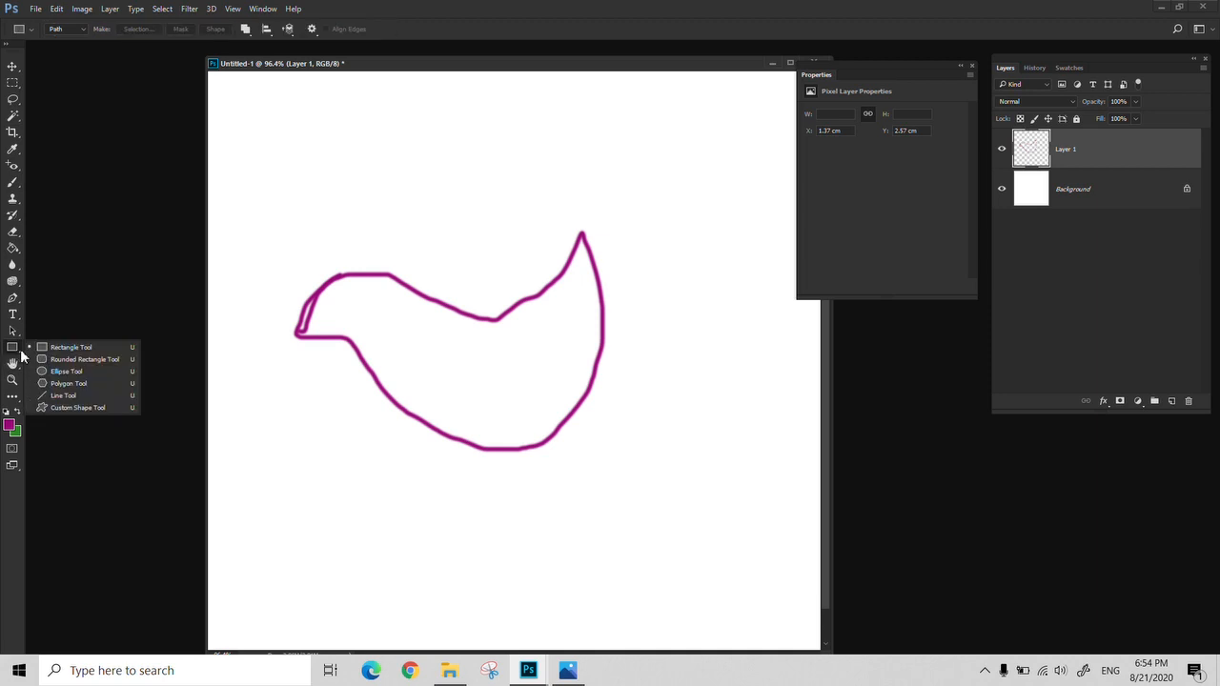
pyautogui.click(62, 407)
pyautogui.click(370, 30)
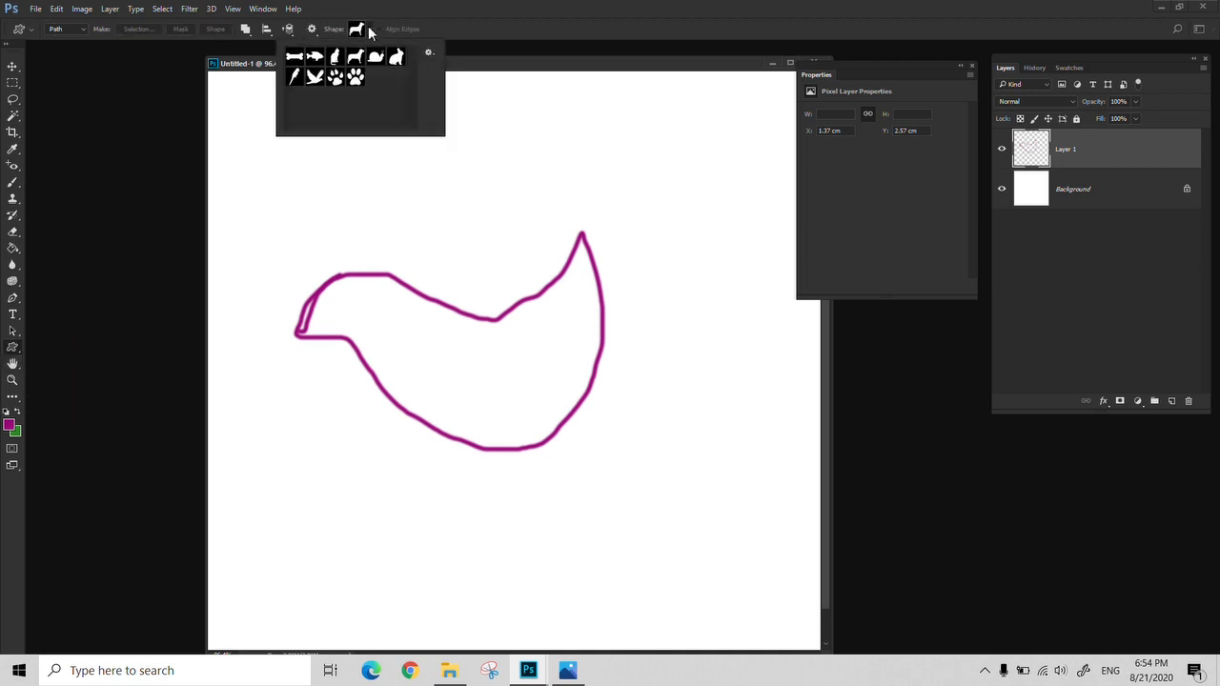
pyautogui.click(430, 55)
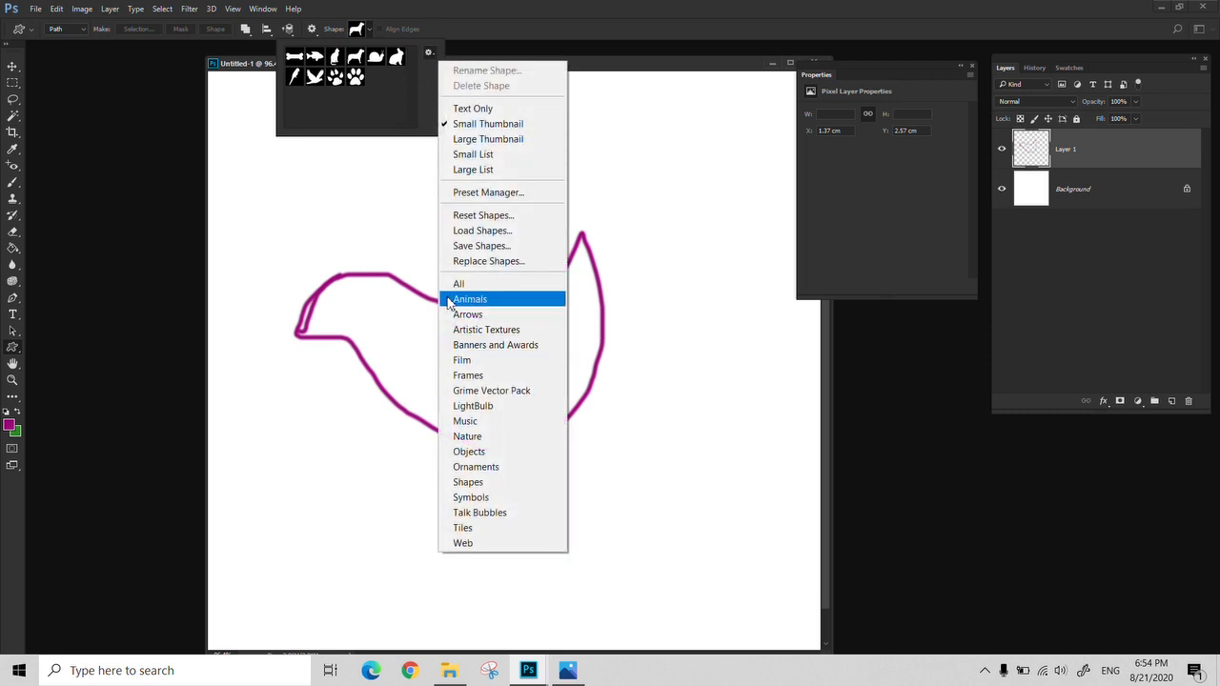
pyautogui.click(476, 281)
pyautogui.click(562, 255)
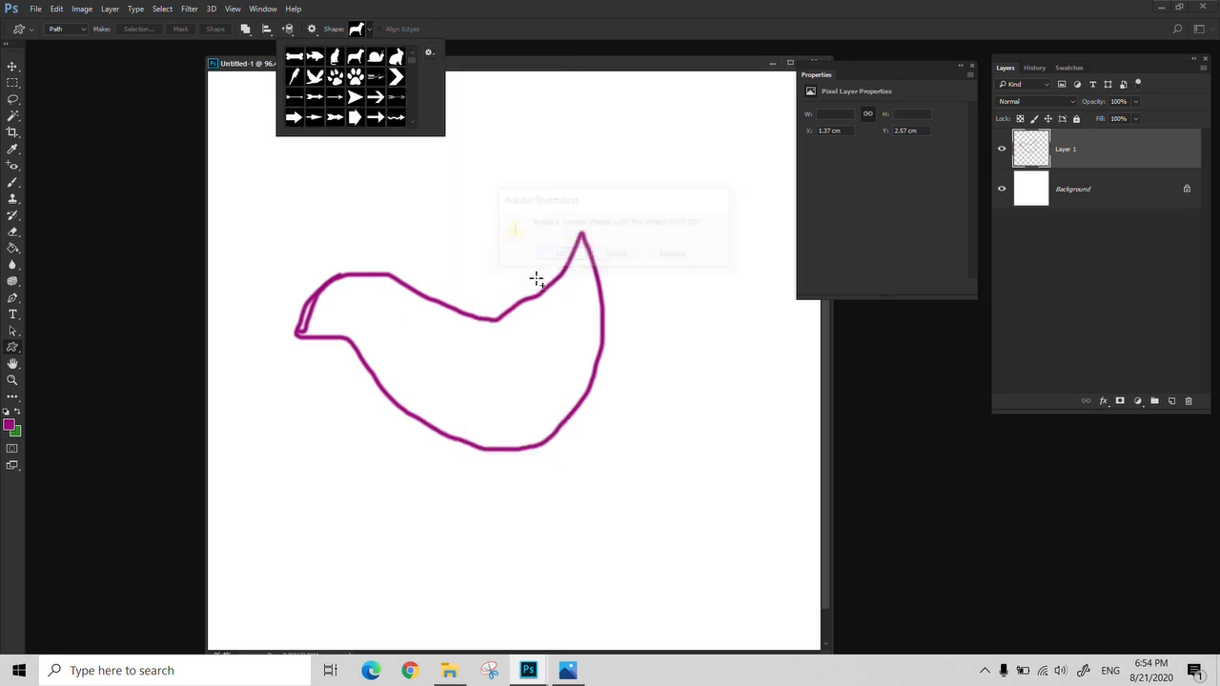
pyautogui.click(512, 74)
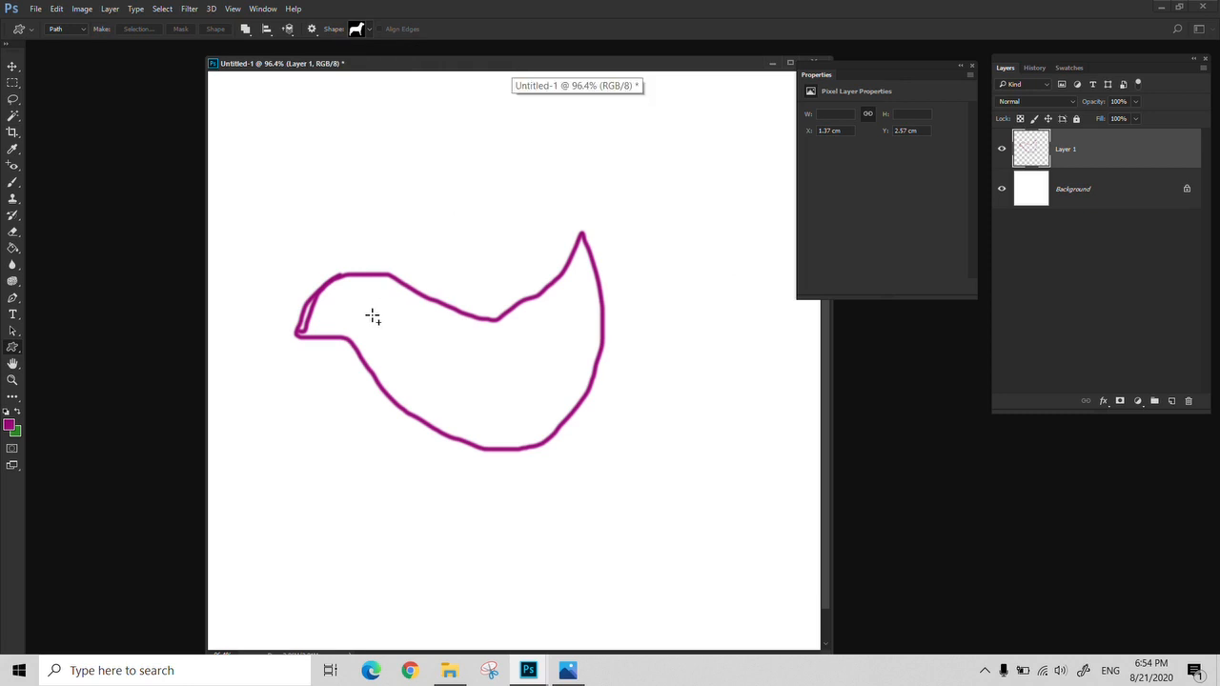
# Enlarge the bird outline and switch the document to full screen mode
pyautogui.click(13, 298)
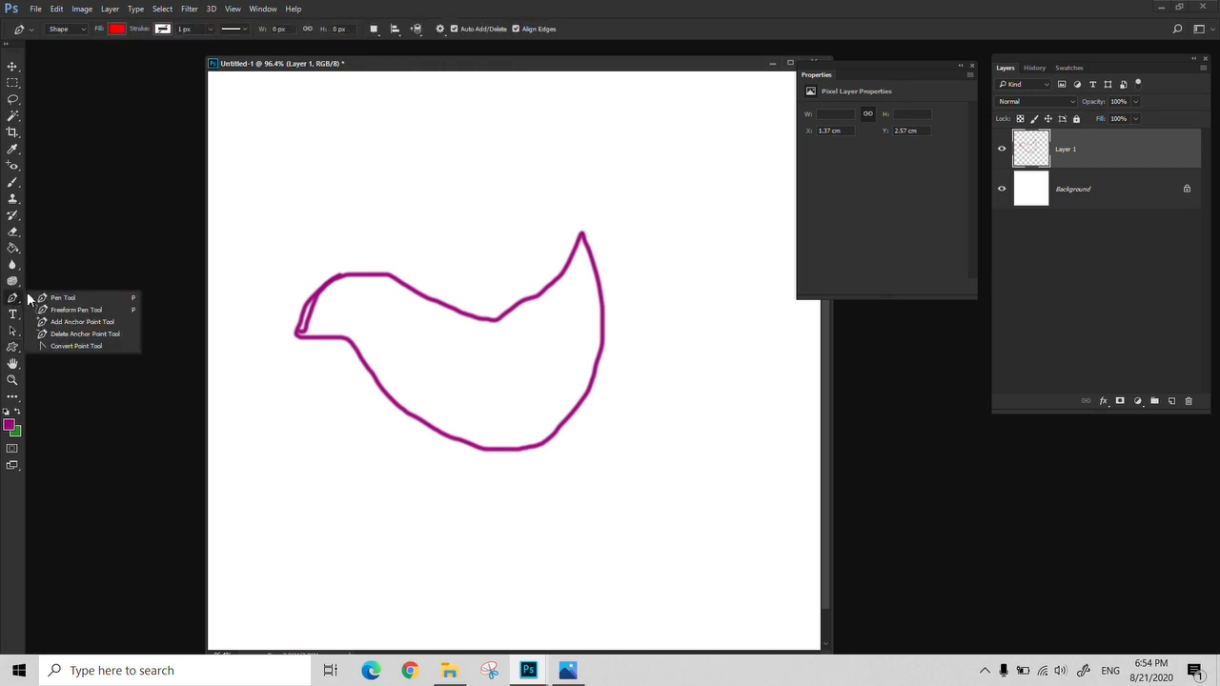
pyautogui.click(81, 297)
pyautogui.press('z')
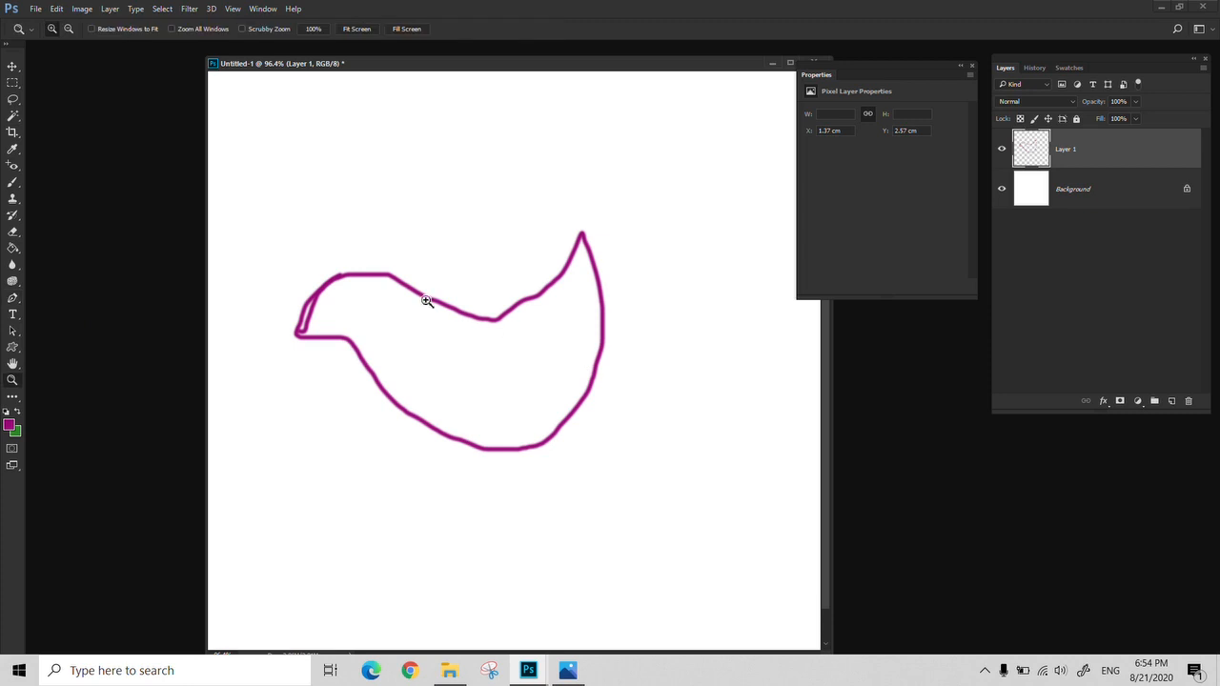
pyautogui.click(427, 301)
pyautogui.click(427, 301)
pyautogui.press('f')
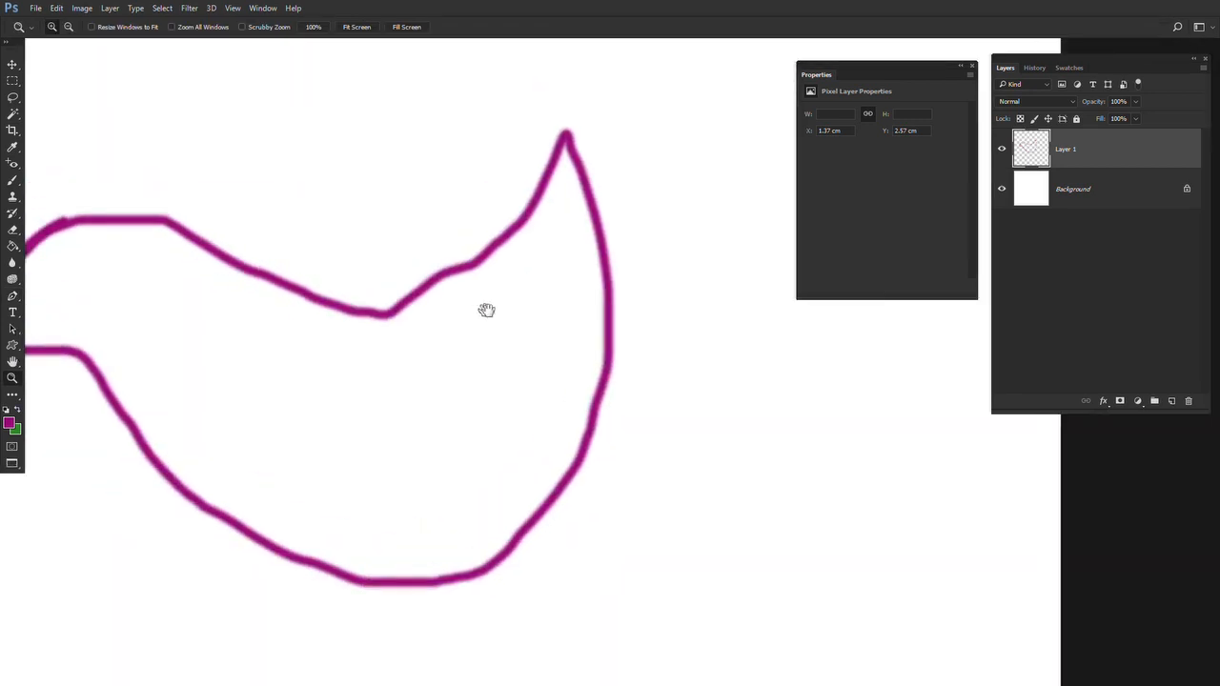
pyautogui.moveTo(573, 330); pyautogui.dragTo(597, 332)
# Draw a dog-shaped path about 135 × 120 px above the bird outline with the Custom Shape Tool in Path mode
pyautogui.press('p')
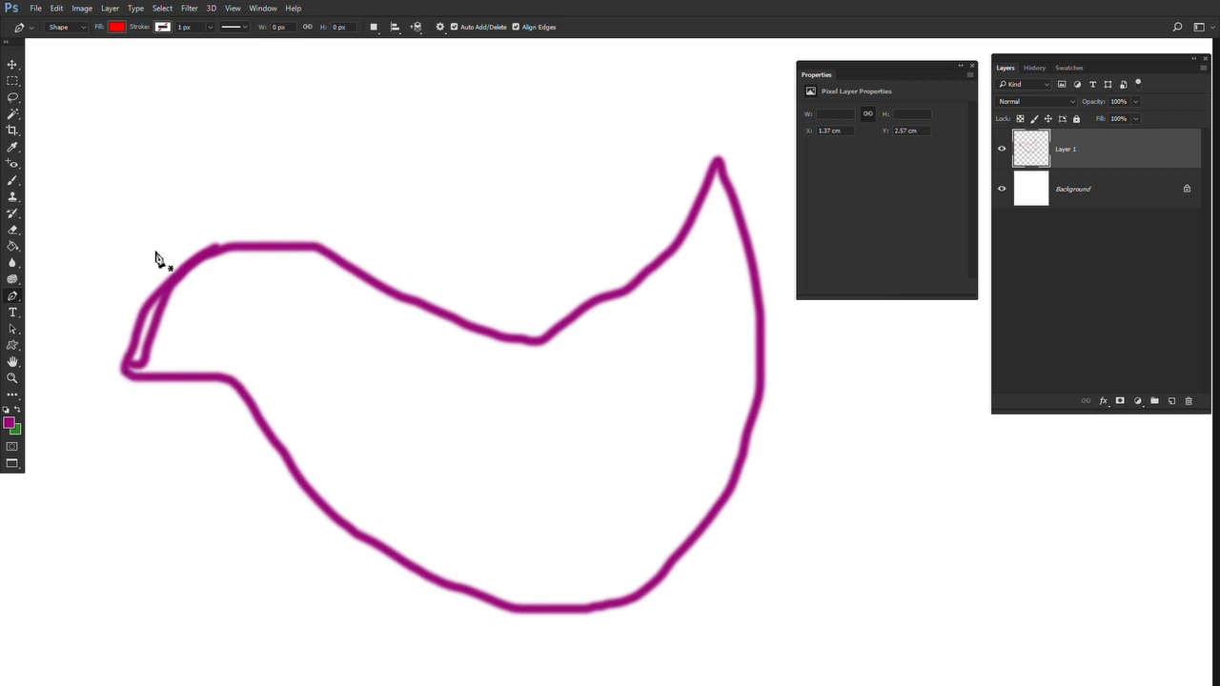
pyautogui.click(12, 346)
pyautogui.click(70, 406)
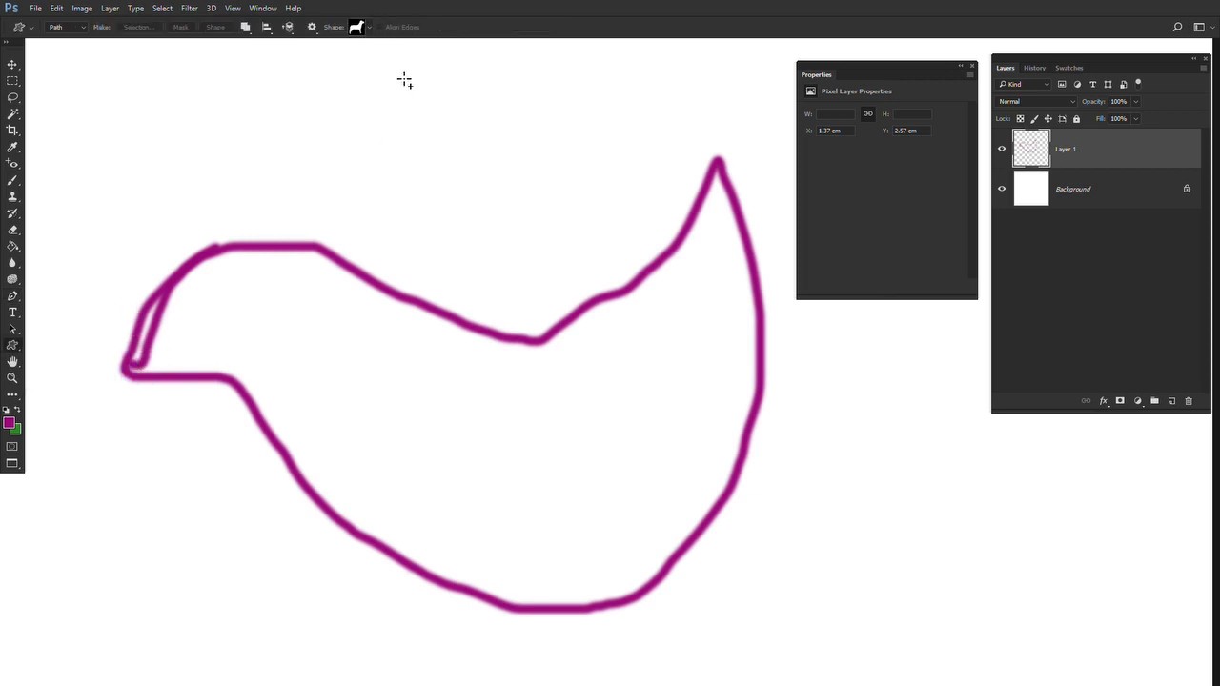
pyautogui.moveTo(710, 315); pyautogui.dragTo(582, 538)
pyautogui.moveTo(304, 107); pyautogui.dragTo(476, 259)
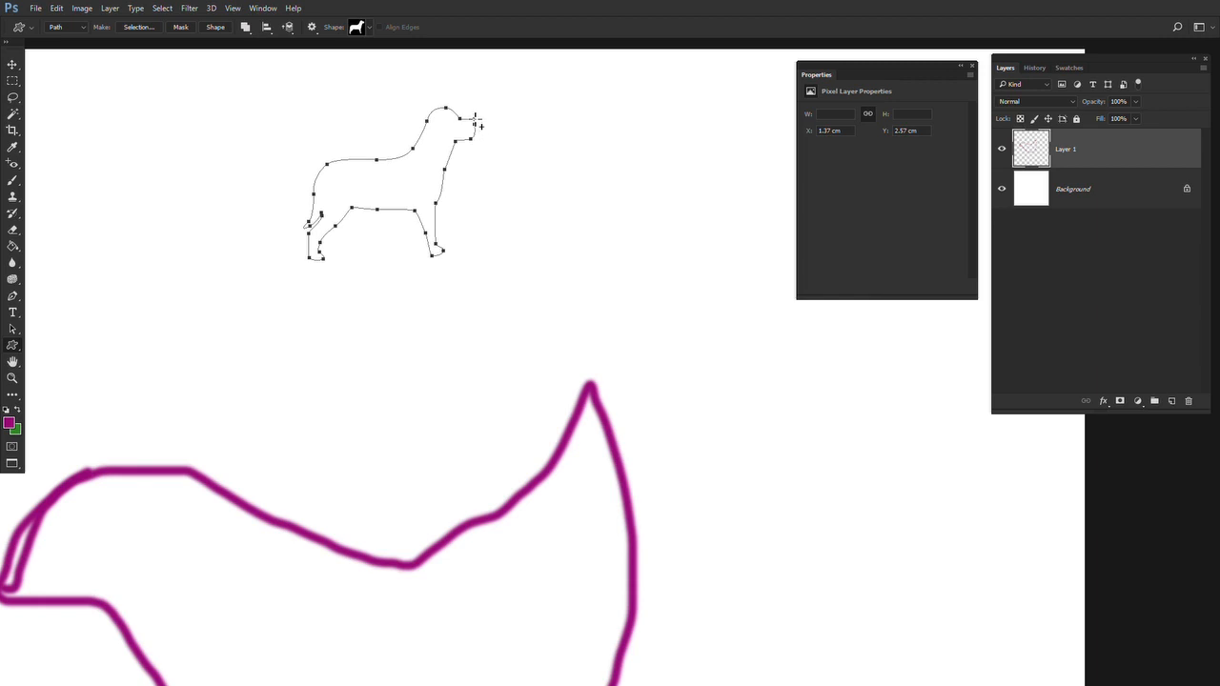
# Start tracing the bird with the Pen Tool in Shape mode, placing corner points at the beak tip, forehead and back of the head
pyautogui.click(12, 299)
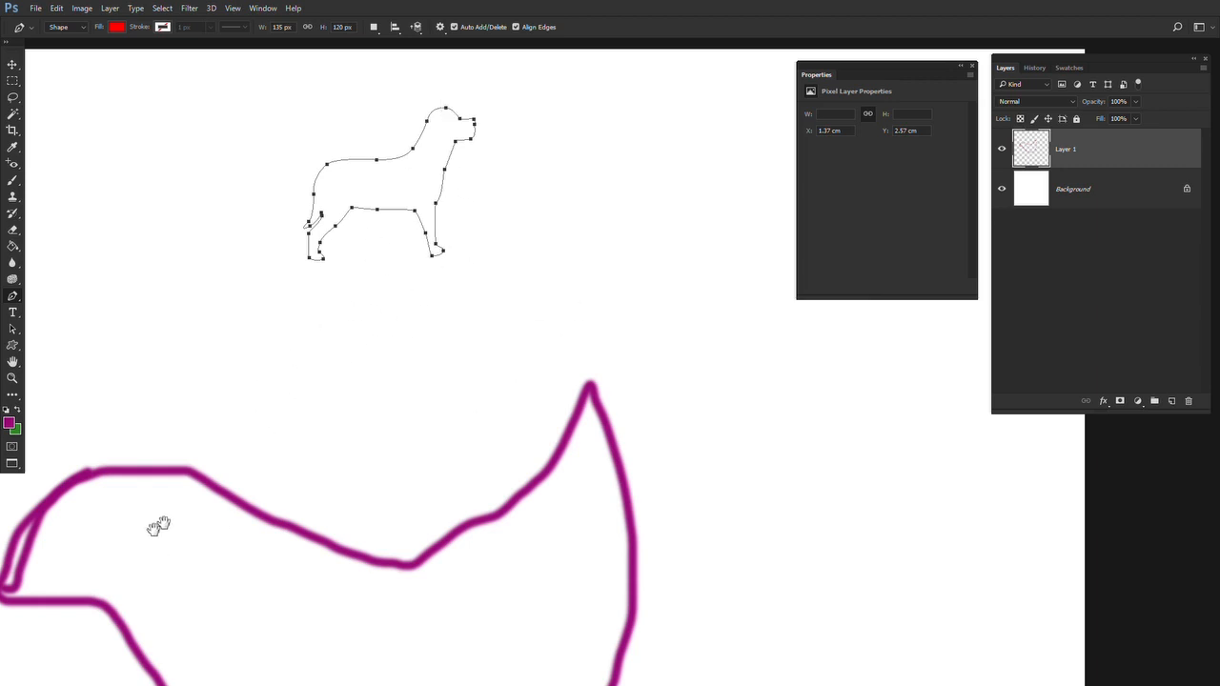
pyautogui.press('z')
pyautogui.moveTo(158, 528); pyautogui.dragTo(355, 403)
pyautogui.click(256, 445)
pyautogui.press('p')
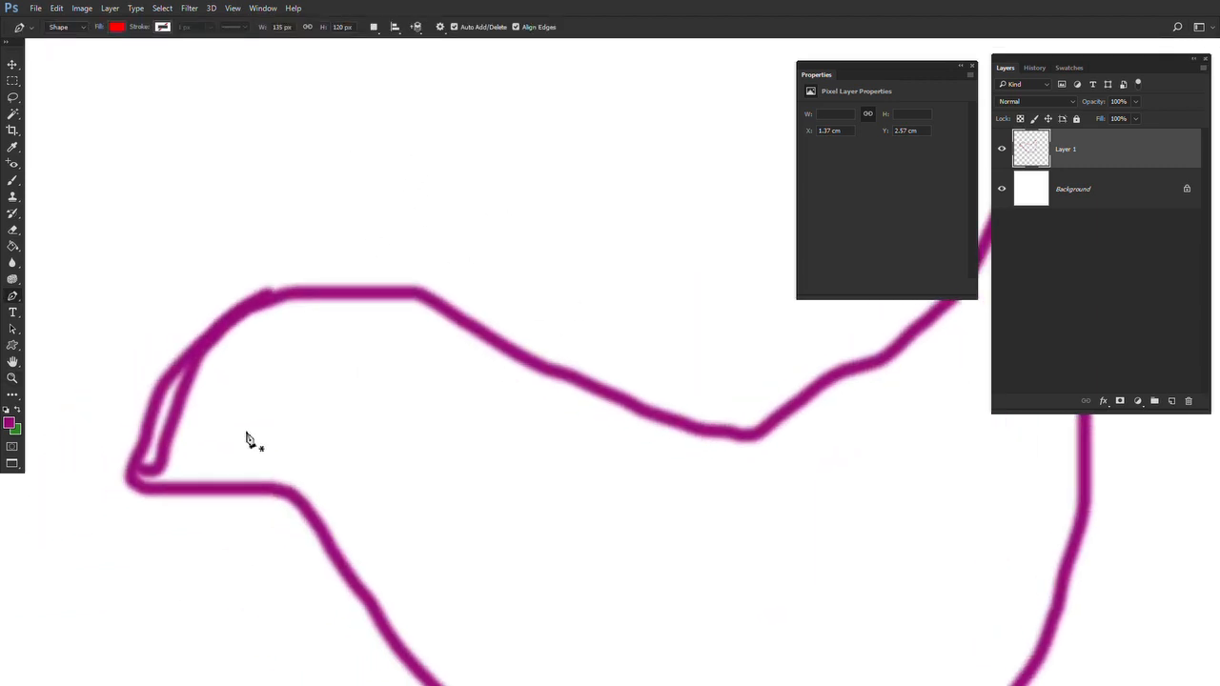
pyautogui.click(130, 489)
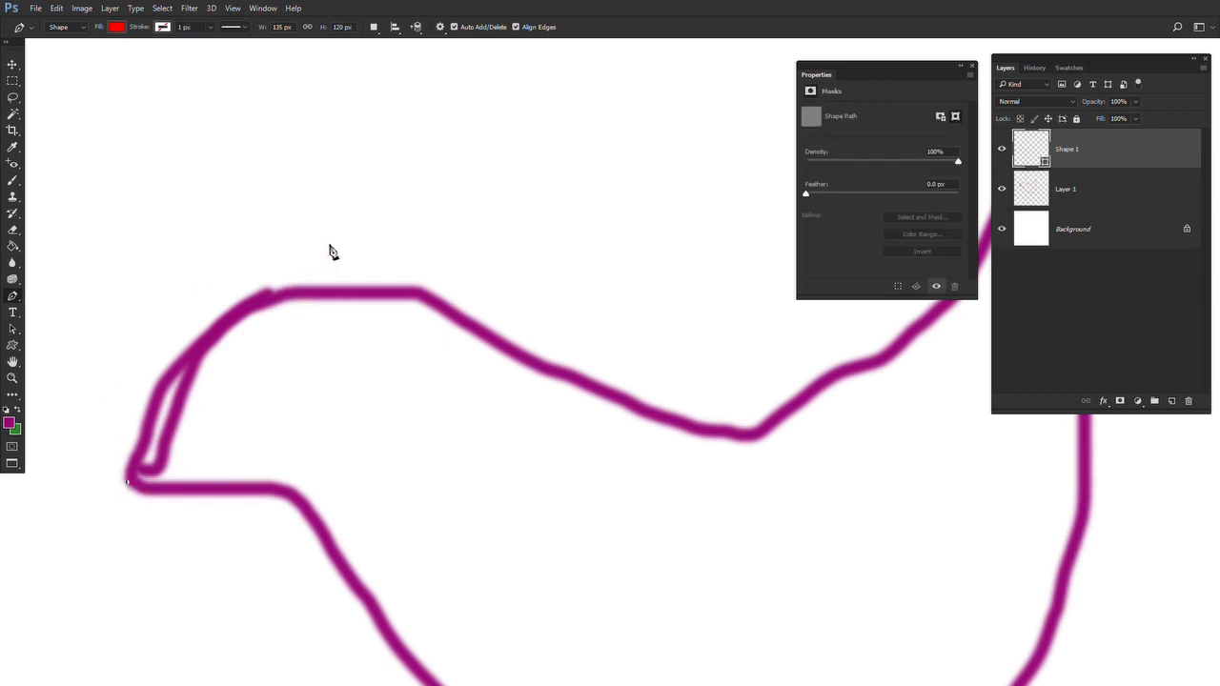
pyautogui.click(263, 298)
pyautogui.hscroll(3, 243, 292)
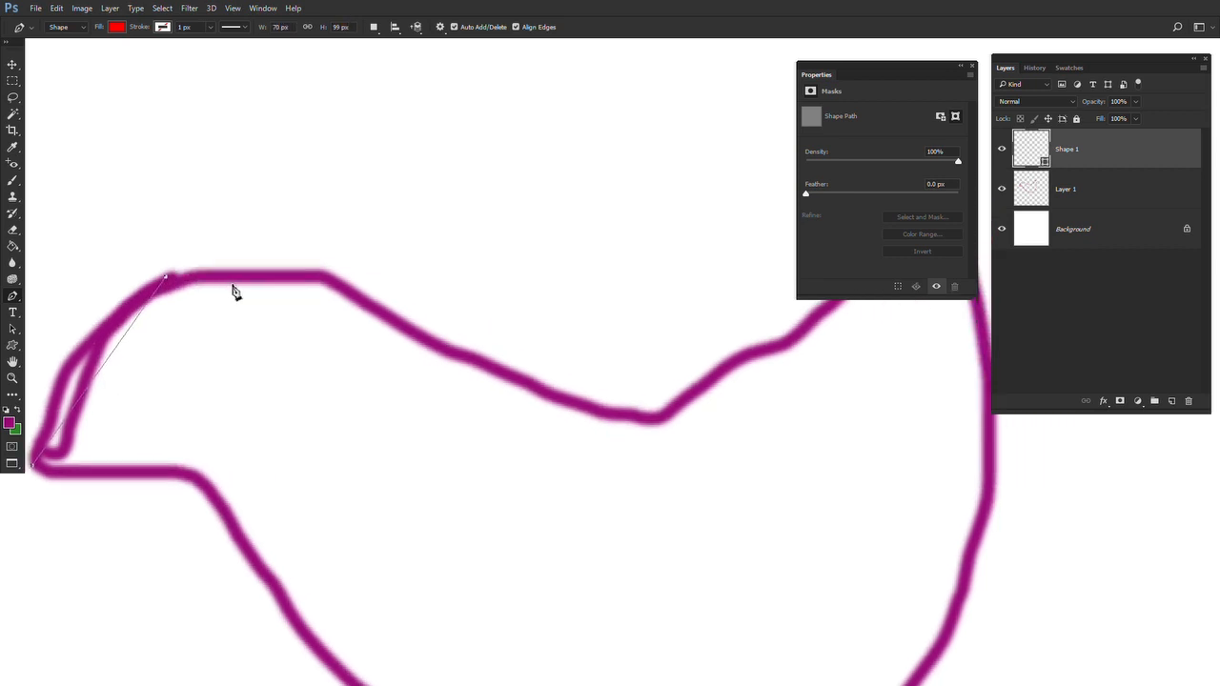
pyautogui.click(333, 284)
pyautogui.moveTo(333, 284); pyautogui.dragTo(297, 273)
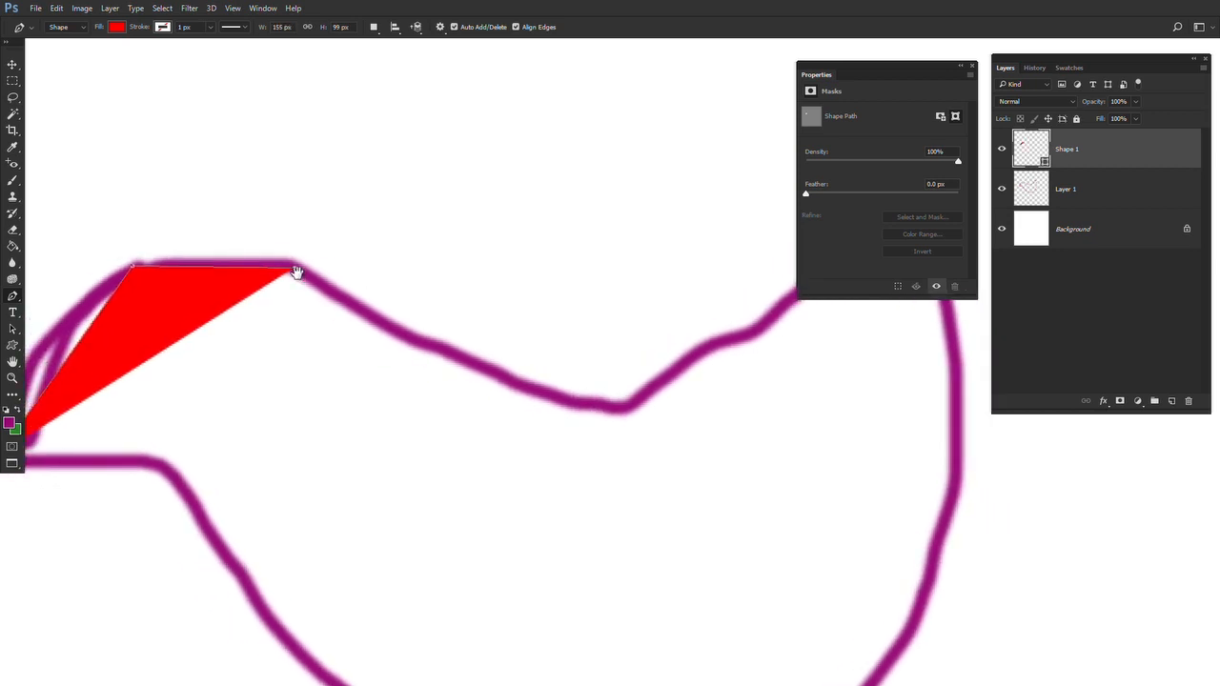
# Continue the Pen Tool trace with corner points on the bird's back, the base of the tail and the tail tip
pyautogui.hscroll(-3, 120, 372)
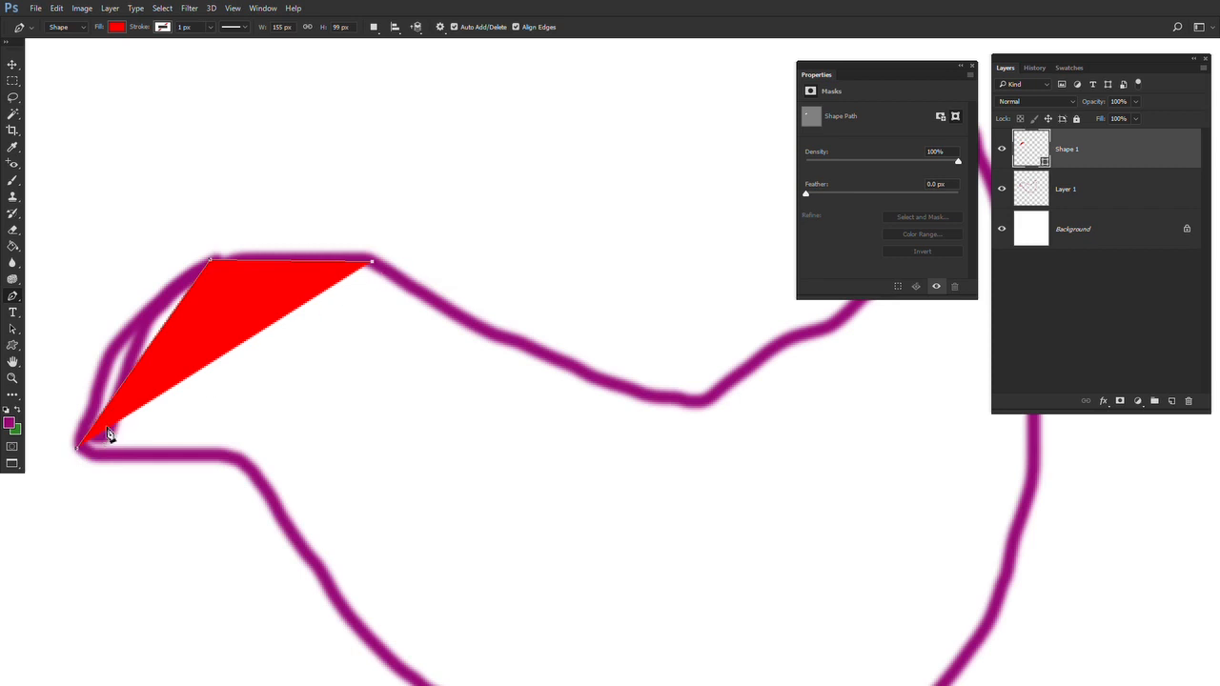
pyautogui.hscroll(4, 412, 289)
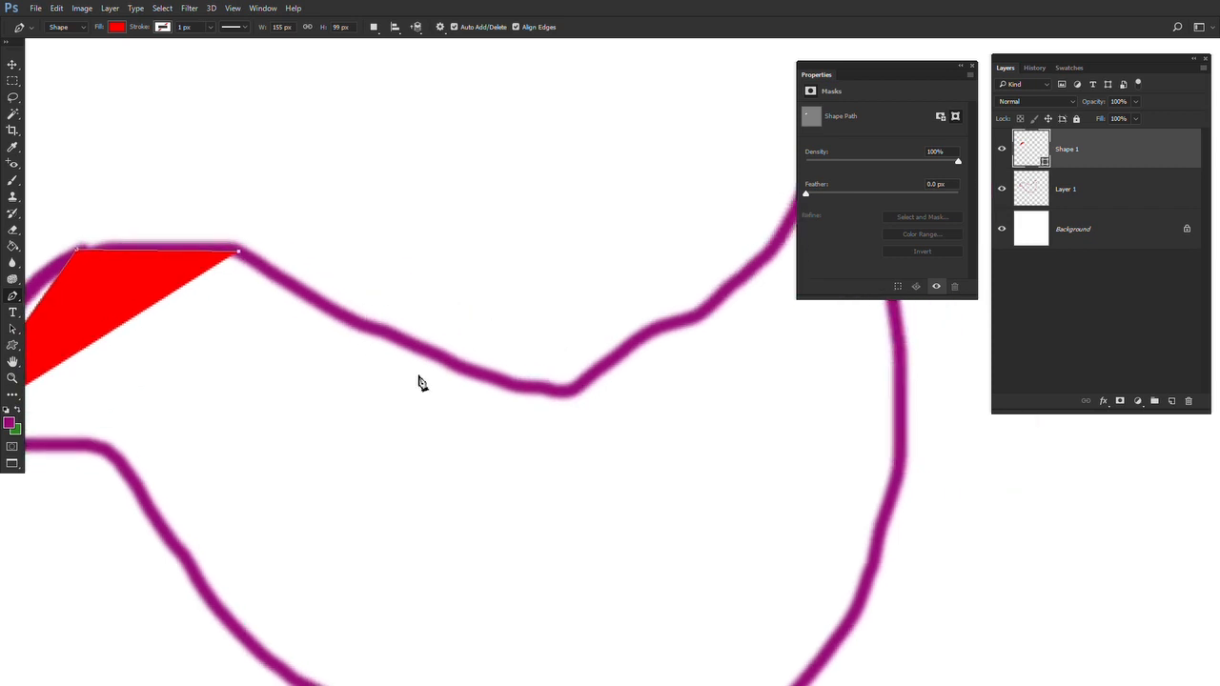
pyautogui.hscroll(2, 509, 411)
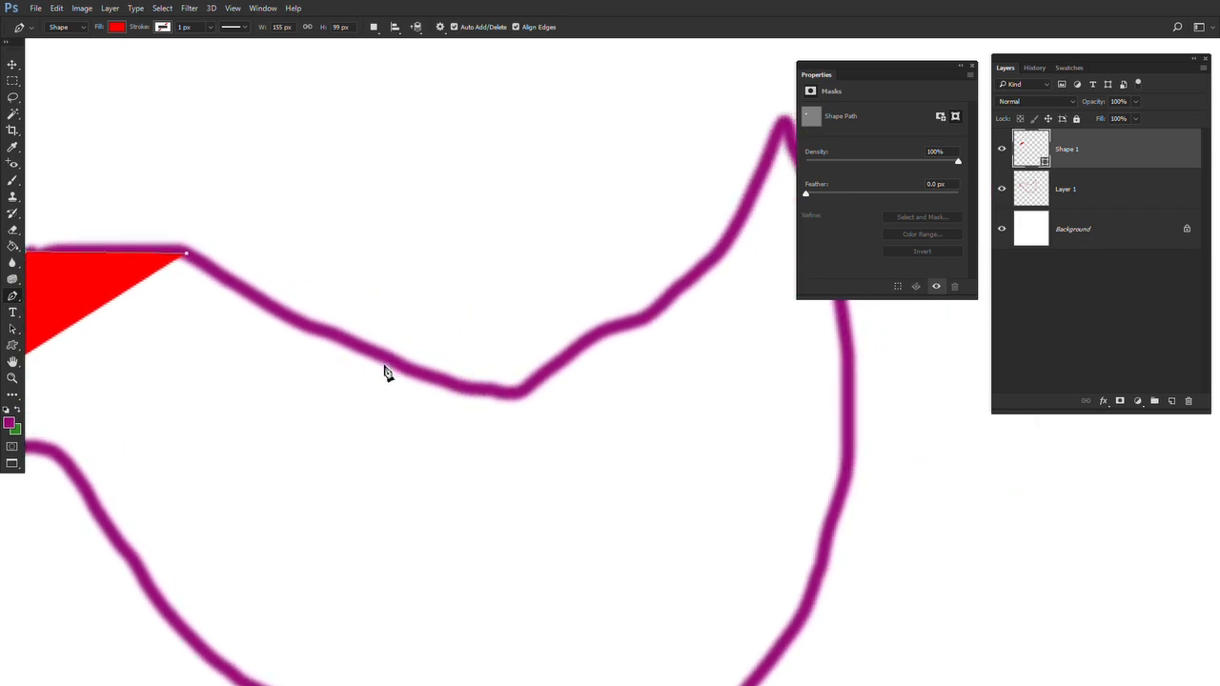
pyautogui.click(385, 367)
pyautogui.hscroll(5, 472, 382)
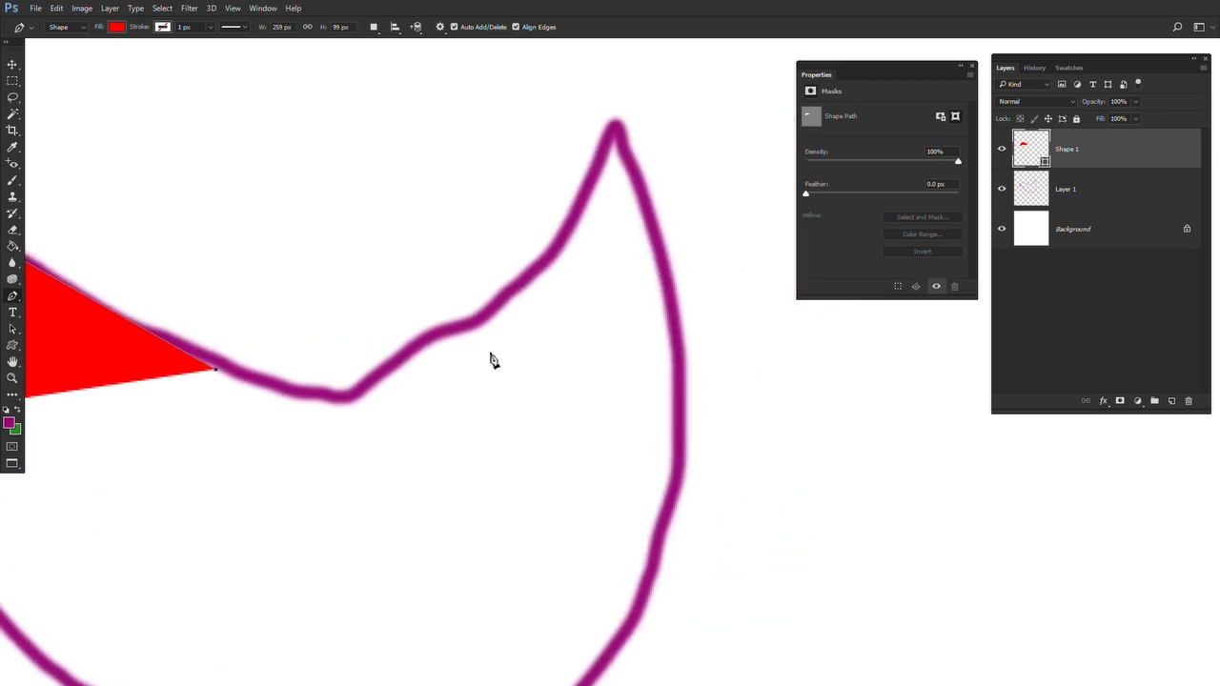
pyautogui.click(439, 340)
pyautogui.click(615, 124)
# Trace the rest of the bird with corner points down the rump, along the belly, up the breast and under the beak
pyautogui.scroll(-2, 665, 324)
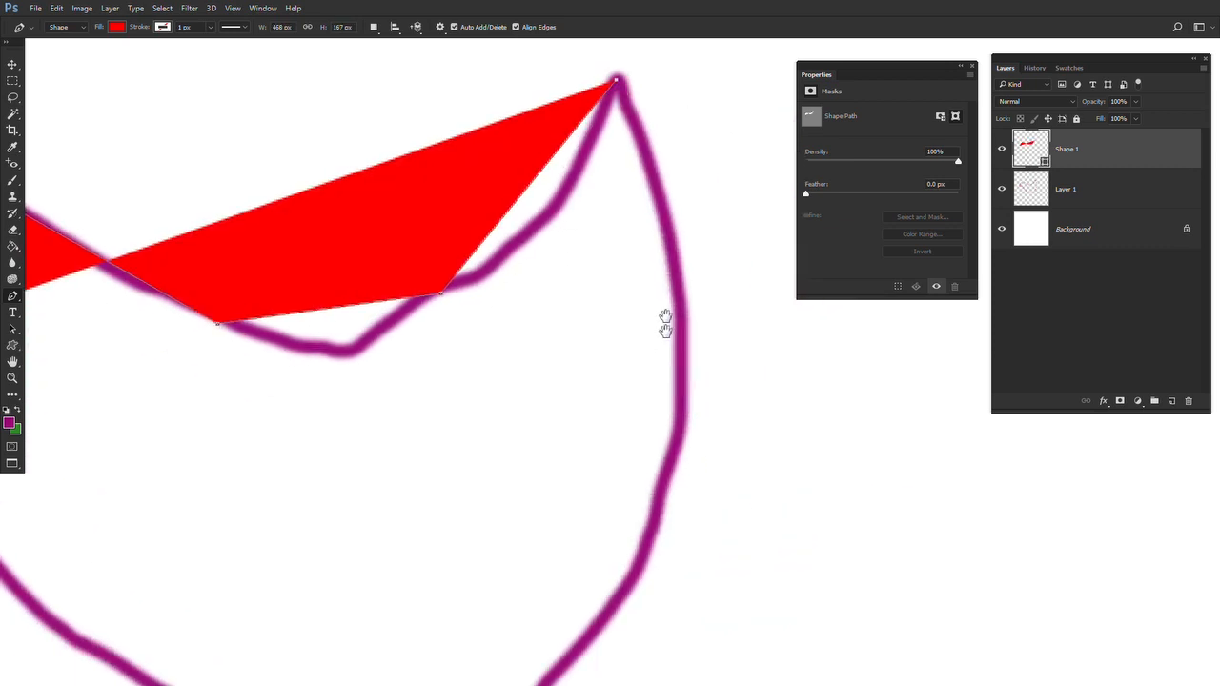
pyautogui.scroll(-5, 665, 324)
pyautogui.click(676, 310)
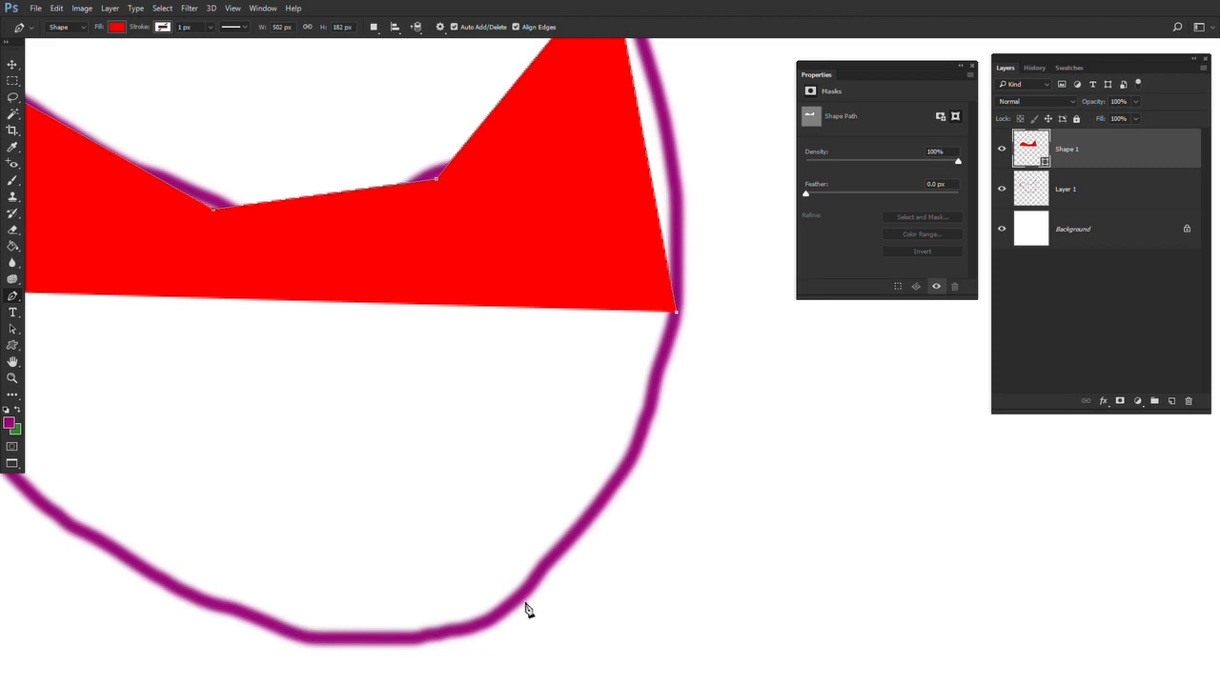
pyautogui.click(521, 596)
pyautogui.hscroll(-10, 609, 629)
pyautogui.click(615, 607)
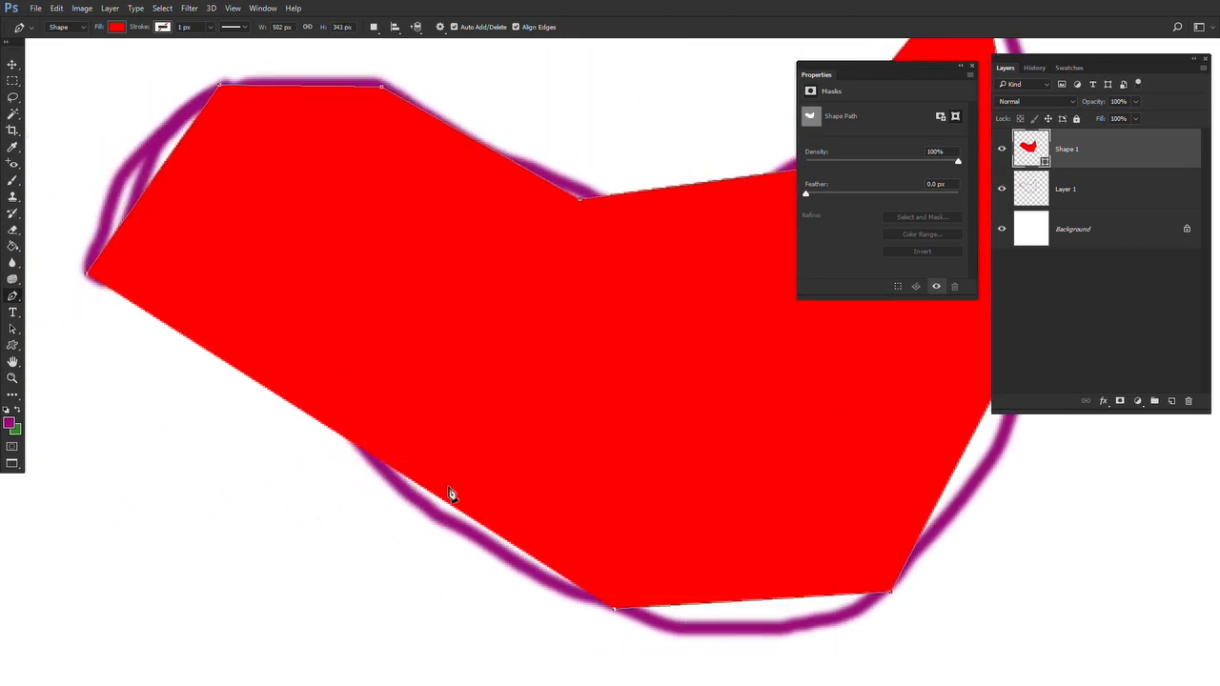
pyautogui.click(338, 389)
pyautogui.click(200, 283)
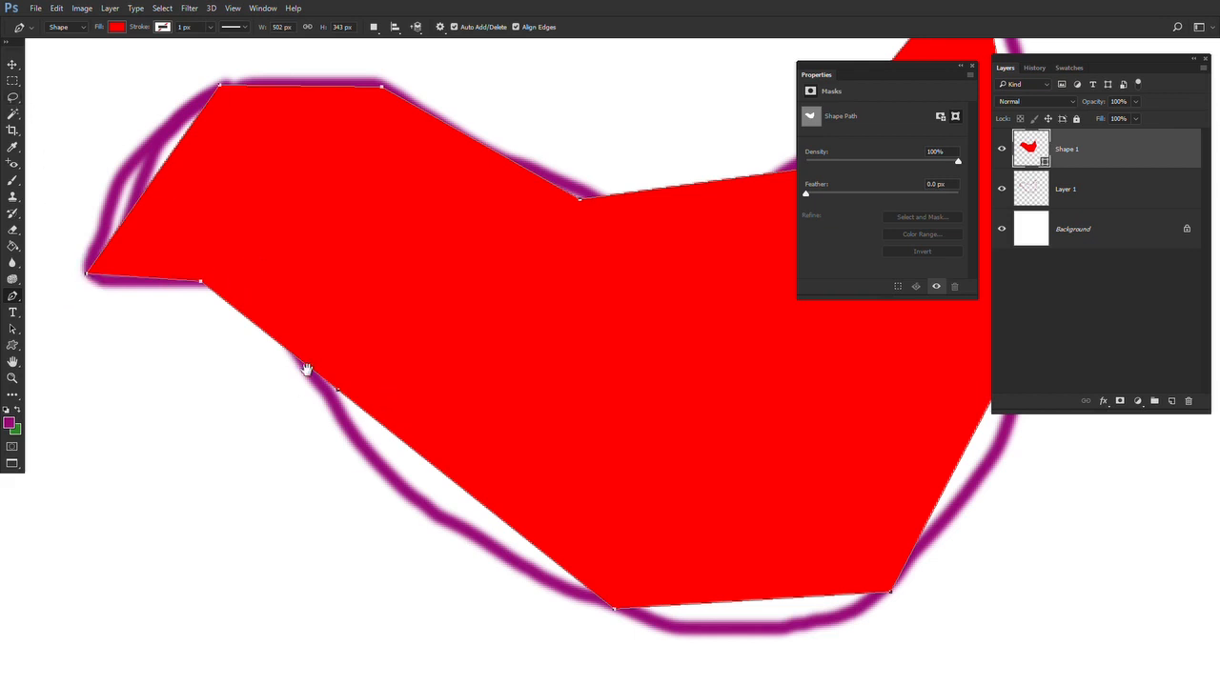
# Add anchor points on the forehead and the top of the head and pull them out to curve along the painted outline
pyautogui.scroll(2, 307, 372)
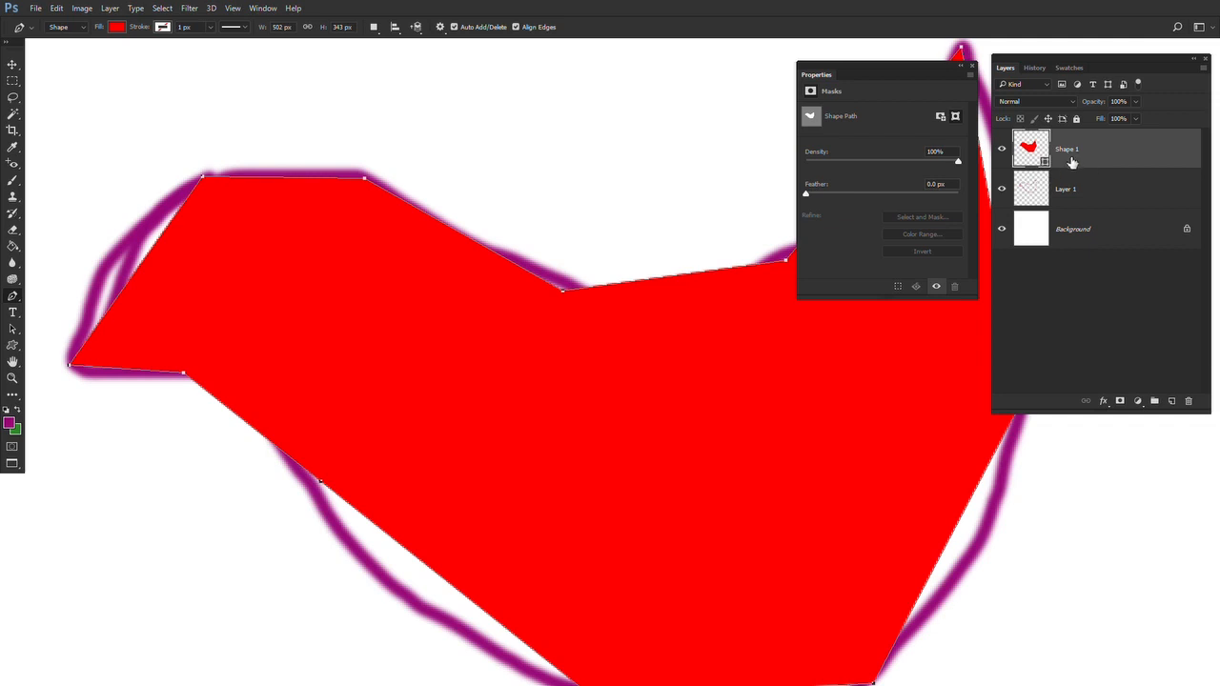
pyautogui.moveTo(504, 413); pyautogui.dragTo(543, 295)
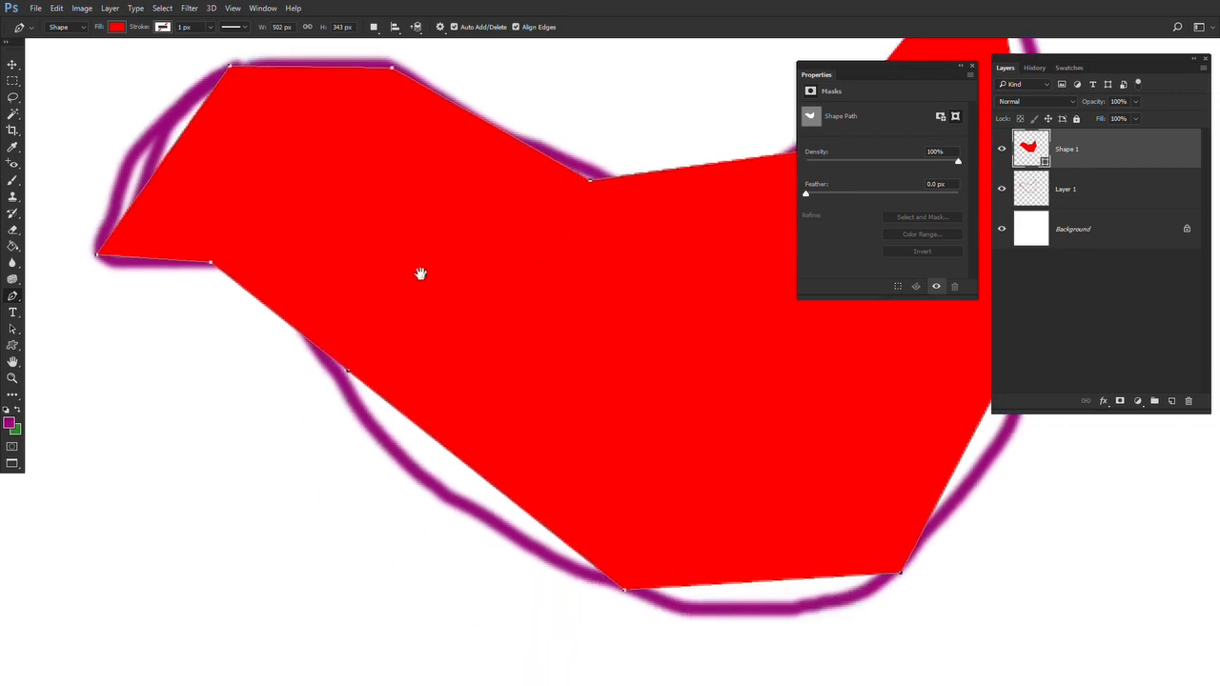
pyautogui.moveTo(420, 274); pyautogui.dragTo(492, 366)
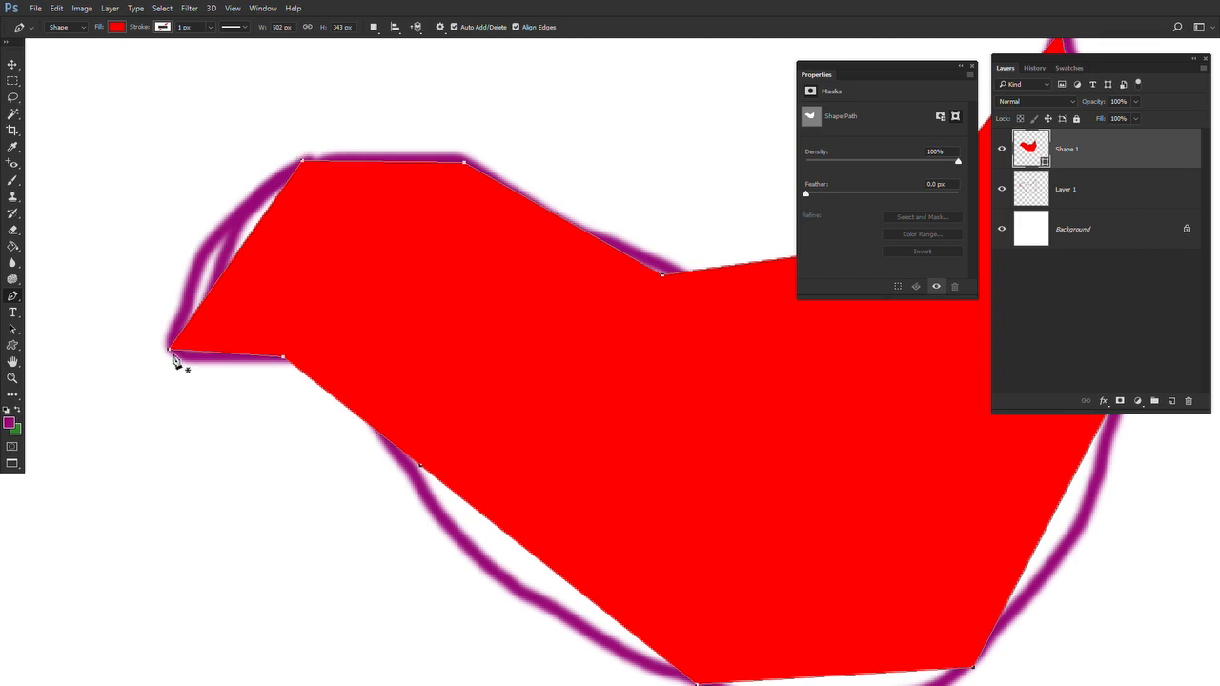
pyautogui.click(241, 253)
pyautogui.moveTo(240, 252); pyautogui.dragTo(202, 236)
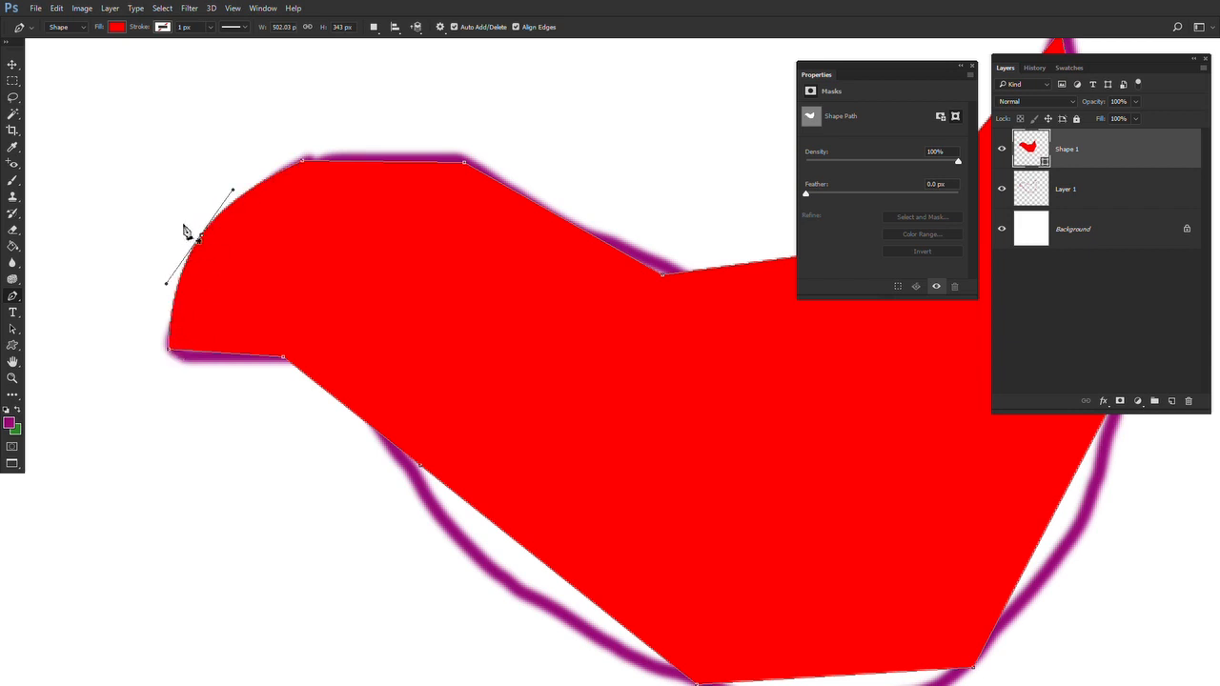
pyautogui.moveTo(345, 210); pyautogui.dragTo(234, 327)
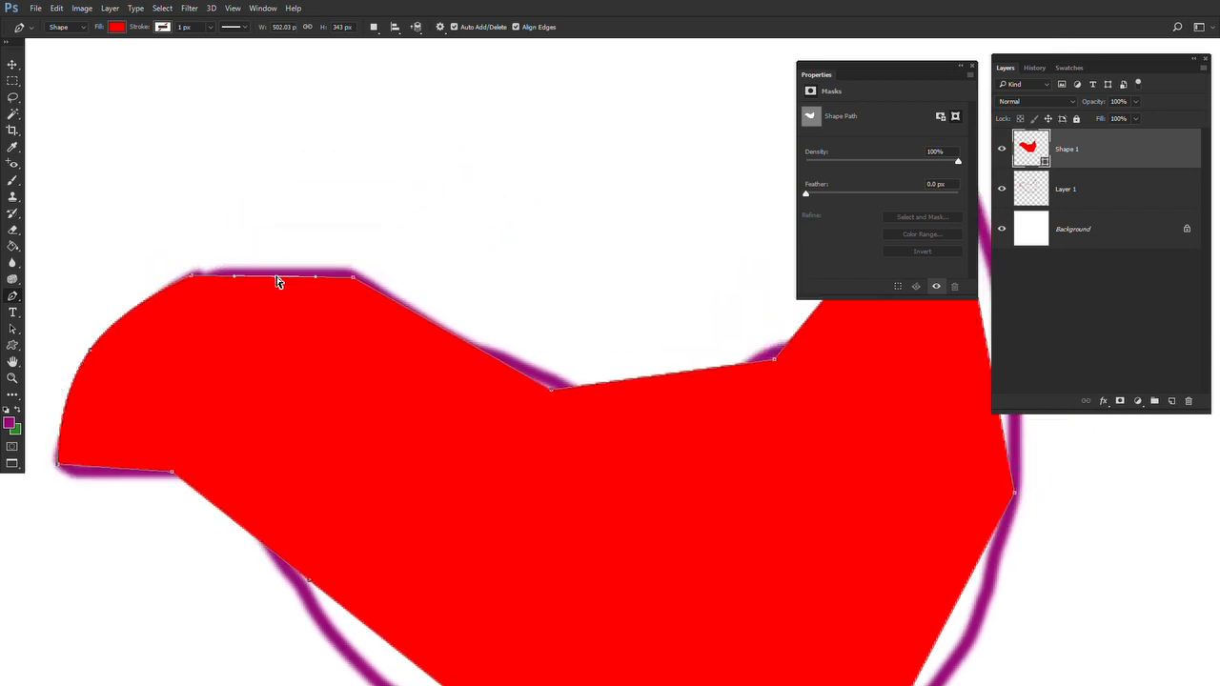
pyautogui.moveTo(276, 276); pyautogui.dragTo(276, 262)
# Replace the corner point on the bird's back with a new anchor pulled down so the segment curves along the outline
pyautogui.moveTo(394, 356); pyautogui.dragTo(246, 320)
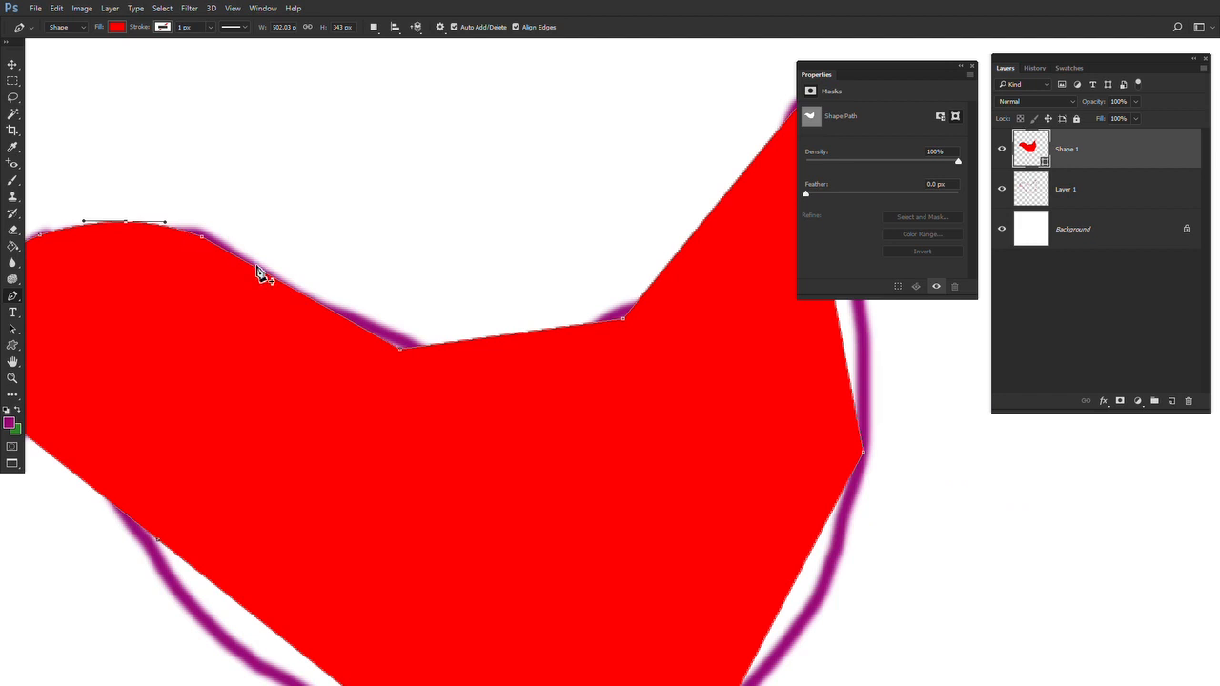
pyautogui.click(306, 297)
pyautogui.click(307, 298)
pyautogui.click(402, 351)
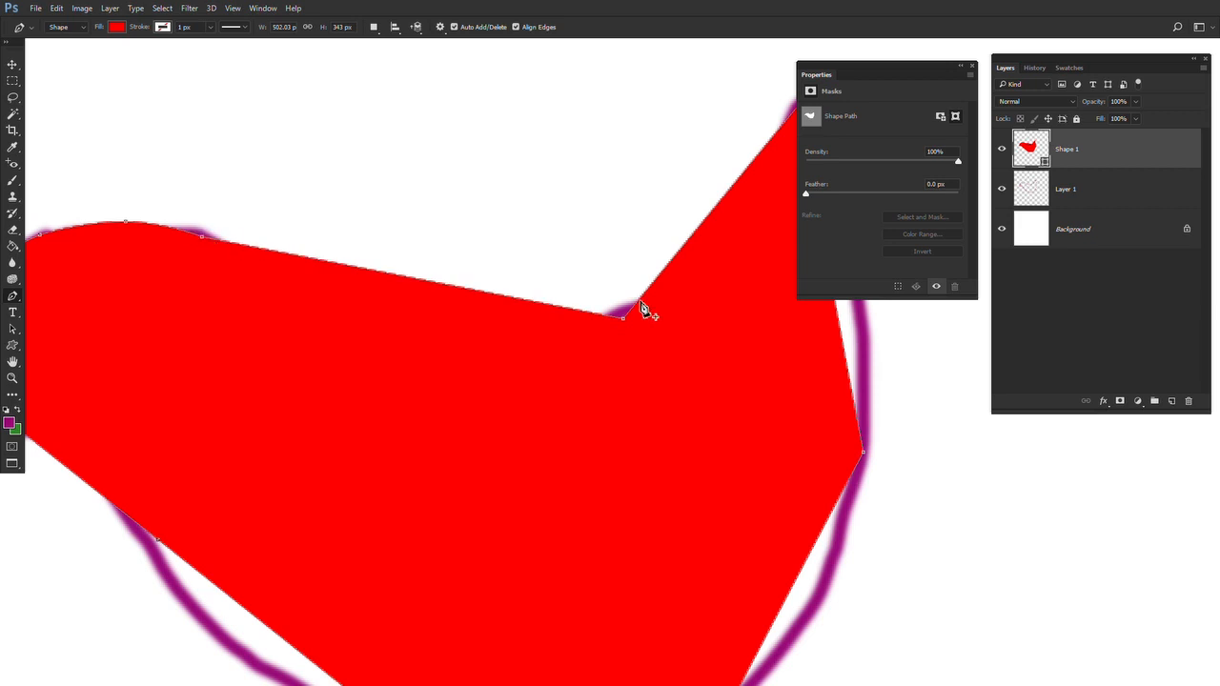
pyautogui.click(410, 284)
pyautogui.moveTo(411, 284); pyautogui.dragTo(532, 356)
# Replace the corner points at the tail base and rump with curved anchors that follow both sides of the tail
pyautogui.moveTo(437, 398); pyautogui.dragTo(363, 435)
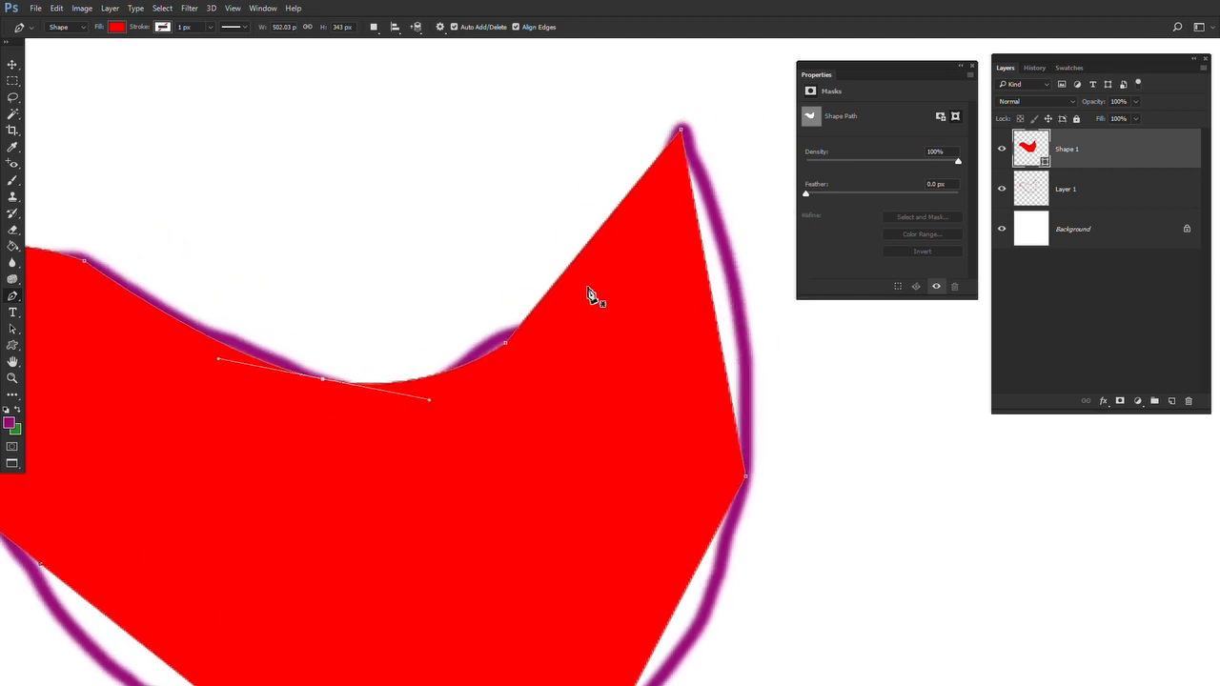
pyautogui.click(506, 345)
pyautogui.moveTo(543, 273); pyautogui.dragTo(559, 299)
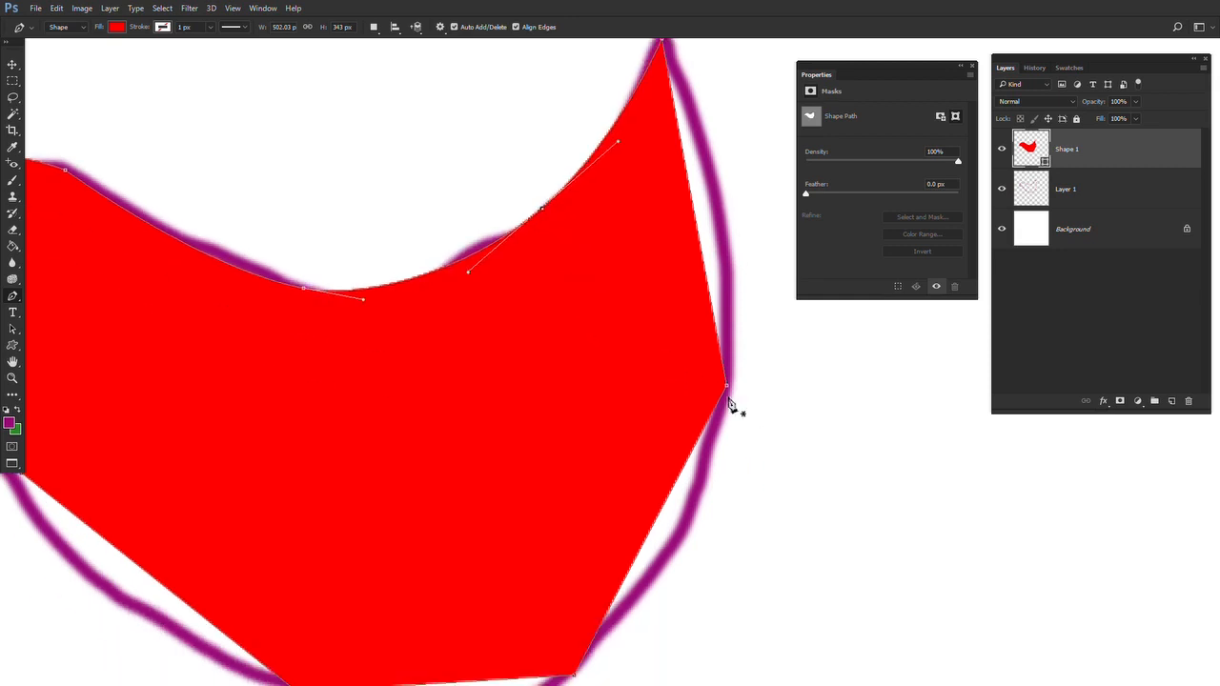
pyautogui.click(728, 391)
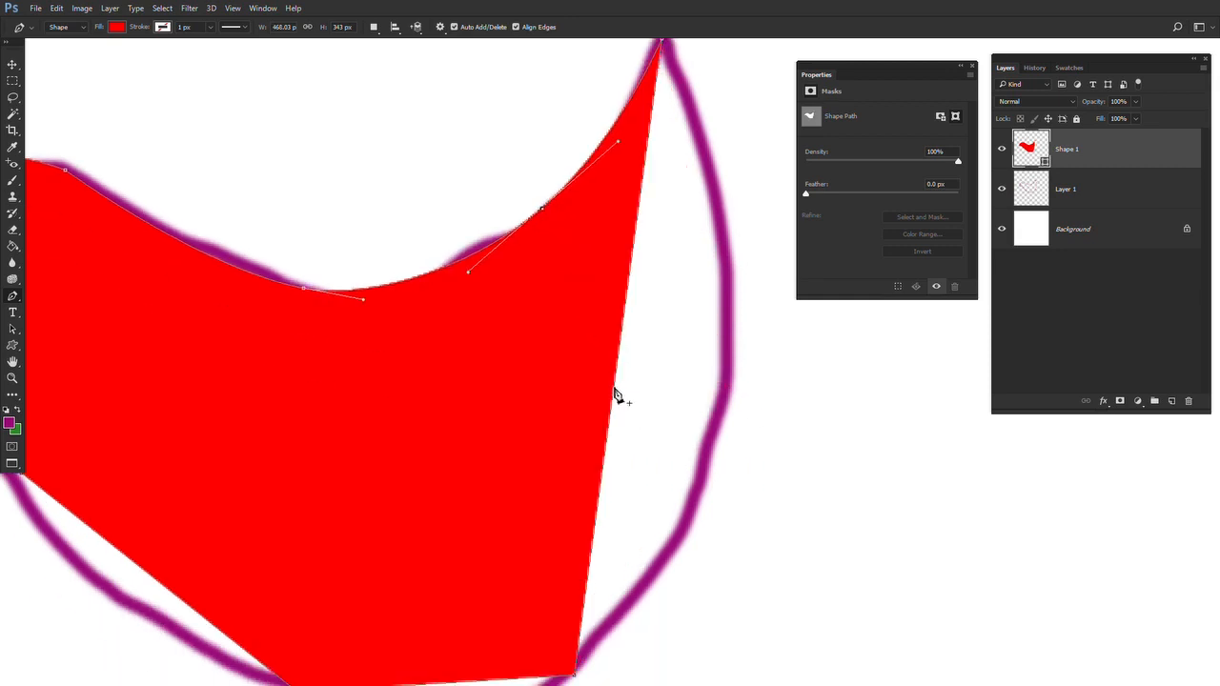
pyautogui.moveTo(614, 394); pyautogui.dragTo(721, 412)
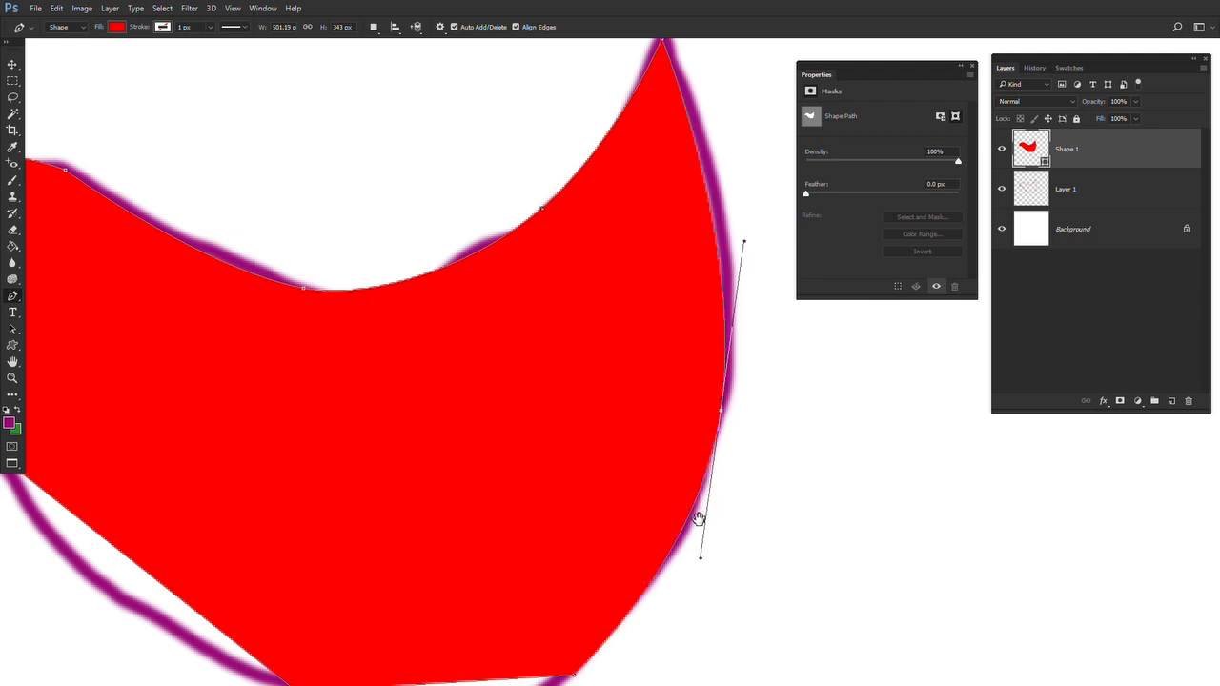
# Add anchor points on the straight belly and breast segments and pull them outward to match the painted curve
pyautogui.scroll(-5, 699, 520)
pyautogui.hscroll(-2, 559, 501)
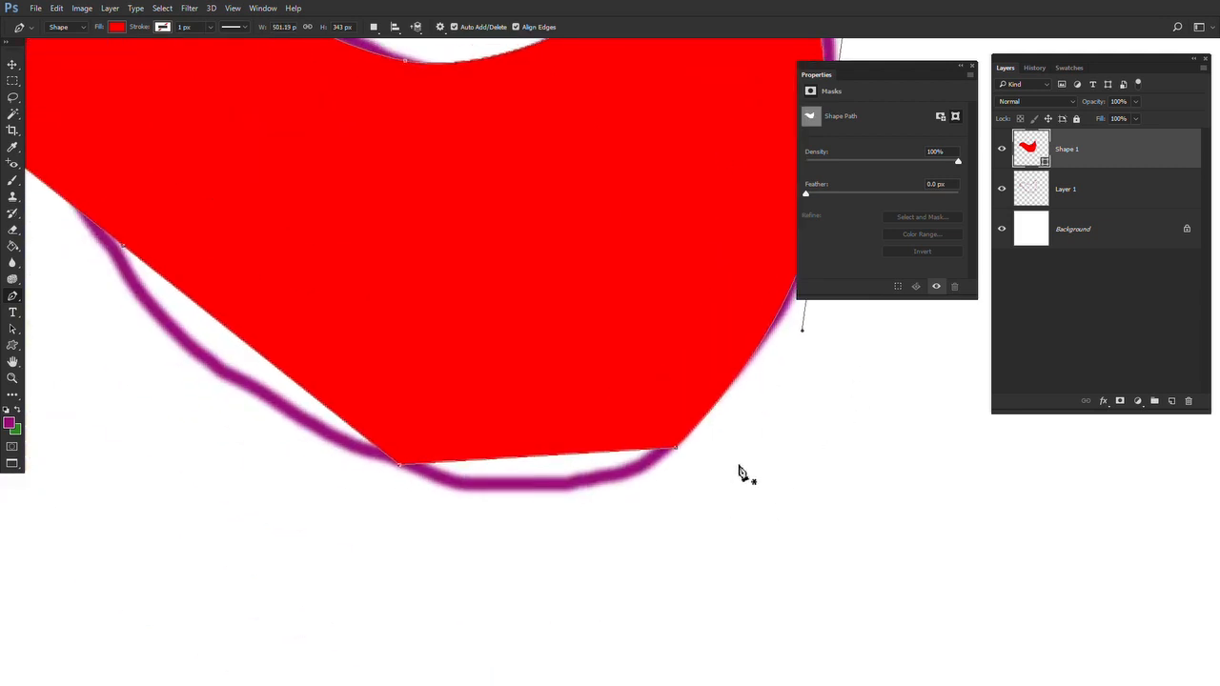
pyautogui.moveTo(739, 465); pyautogui.dragTo(717, 506)
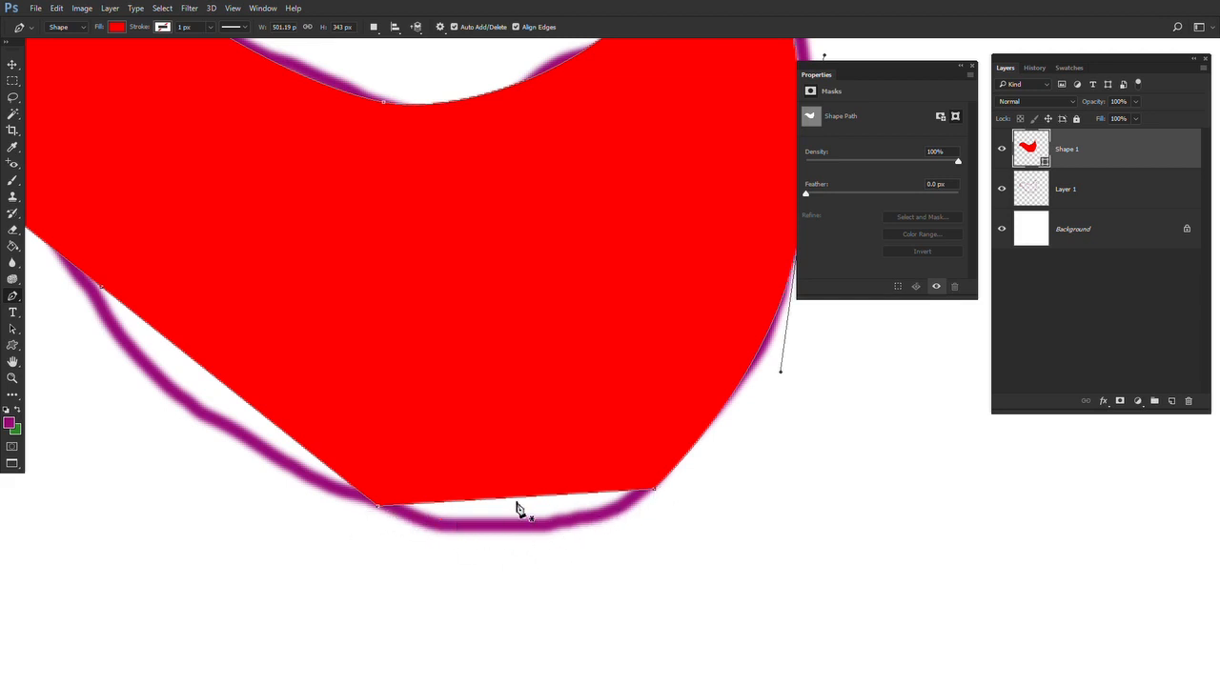
pyautogui.moveTo(522, 501); pyautogui.dragTo(527, 537)
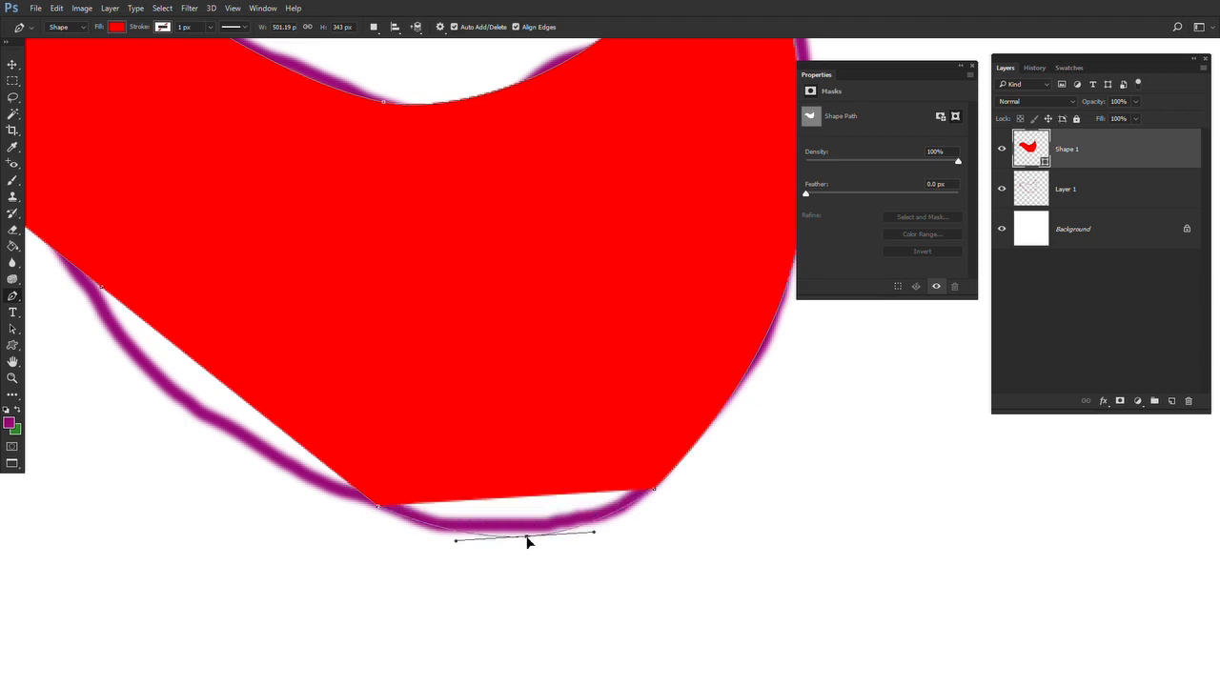
pyautogui.moveTo(387, 575); pyautogui.dragTo(636, 642)
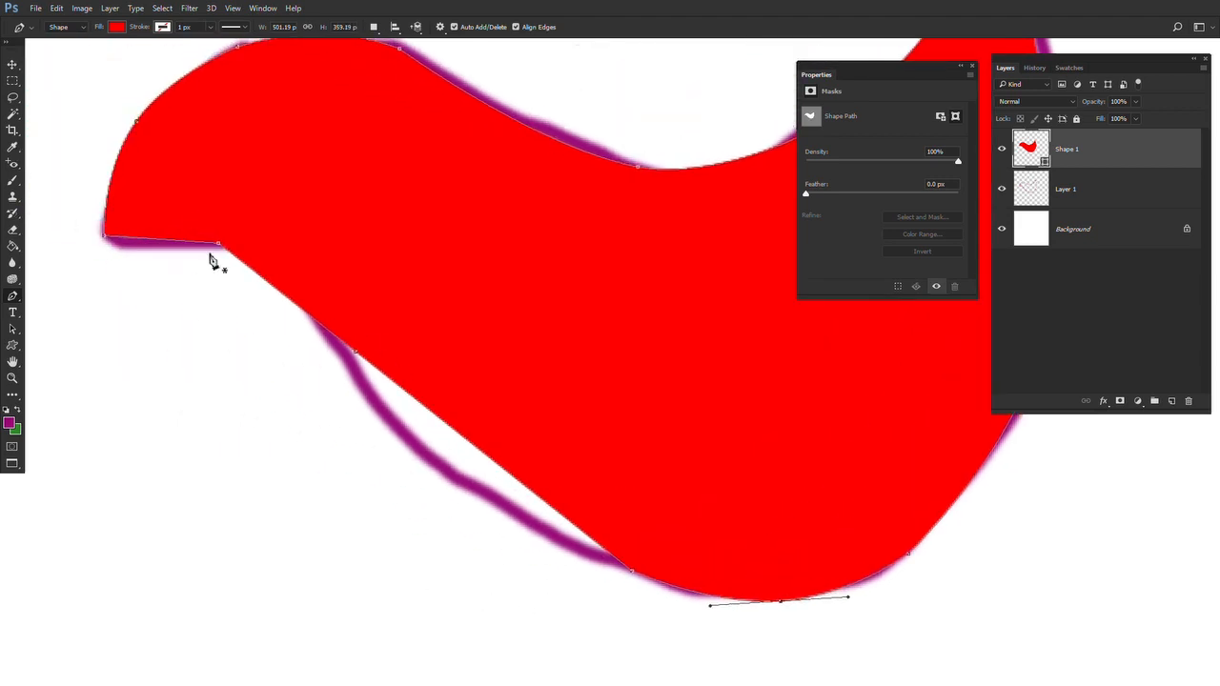
pyautogui.click(475, 450)
pyautogui.moveTo(474, 449); pyautogui.dragTo(437, 484)
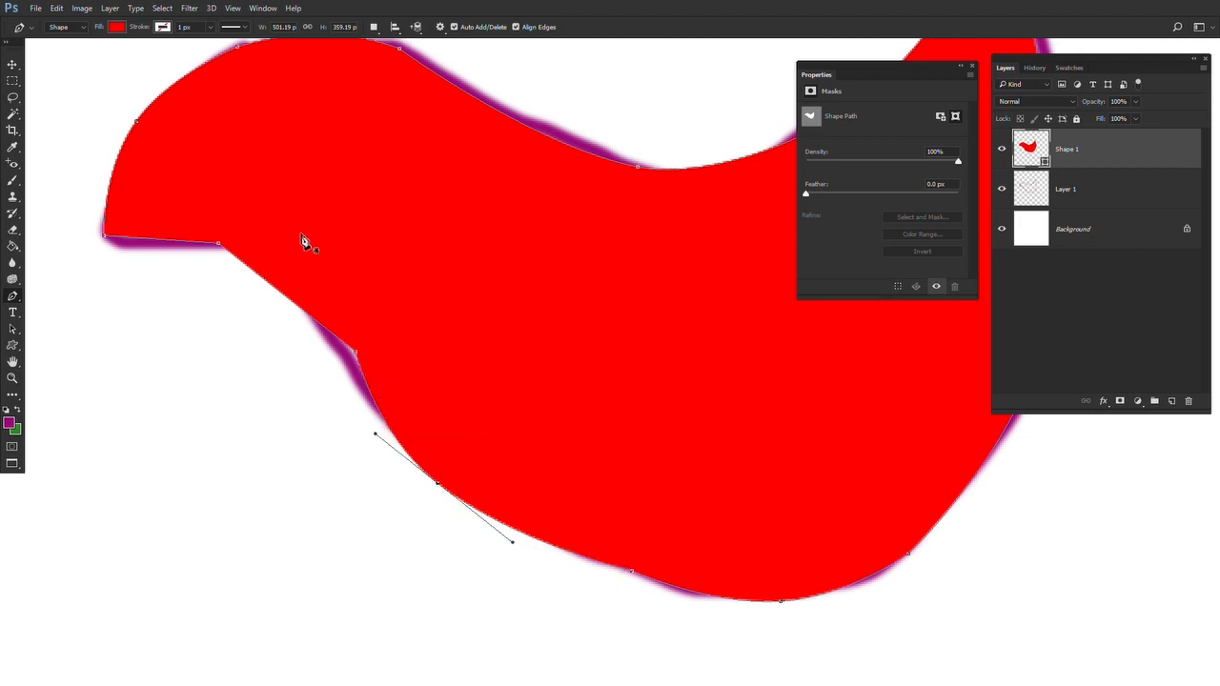
# Replace the neck and throat corner points with curved anchors and shape the curve leading to the beak tip
pyautogui.click(359, 358)
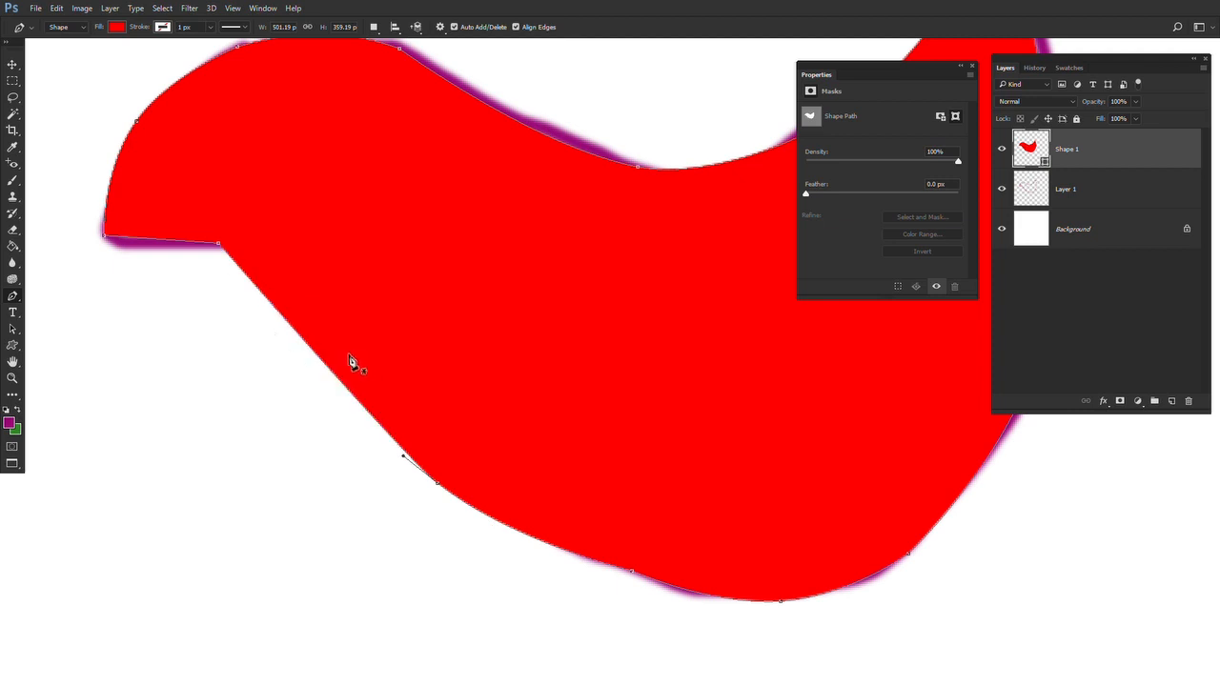
pyautogui.moveTo(317, 360); pyautogui.dragTo(324, 327)
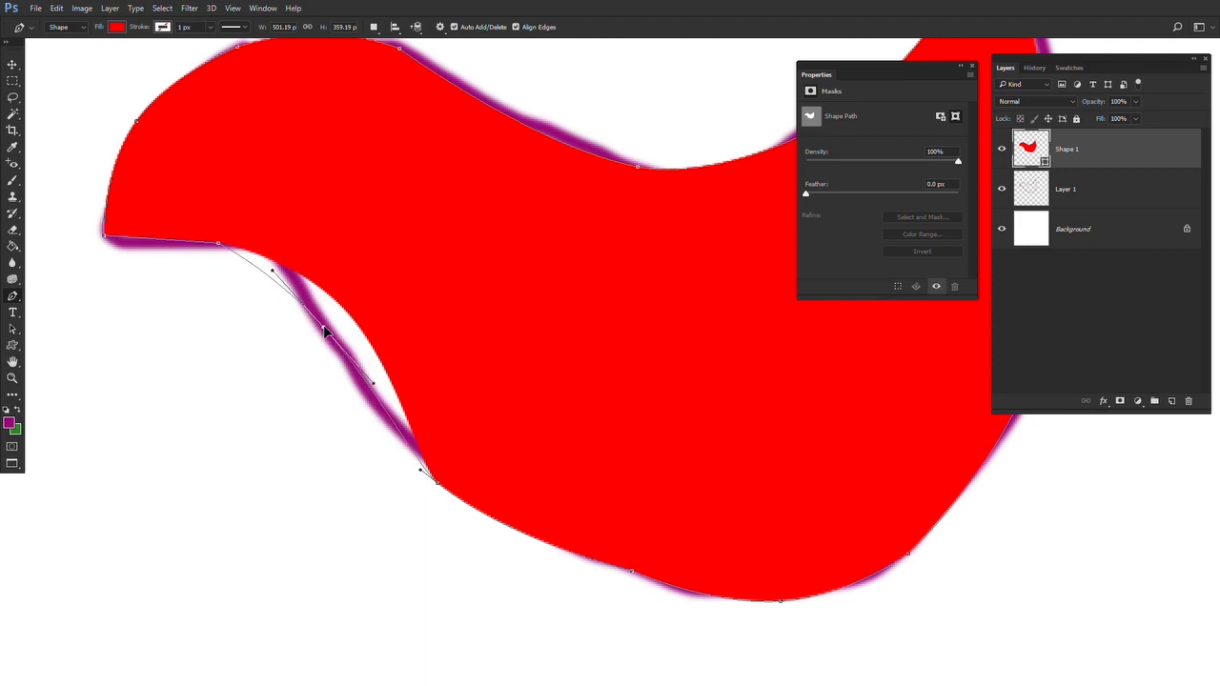
pyautogui.click(219, 245)
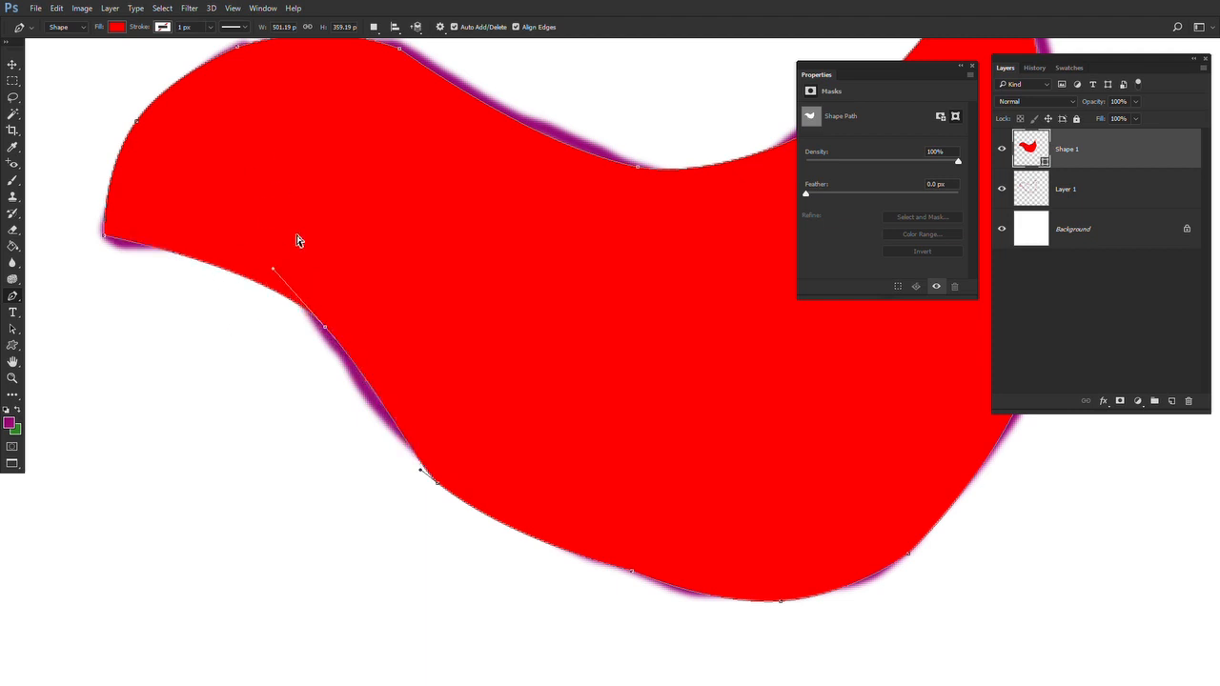
pyautogui.moveTo(327, 348); pyautogui.dragTo(376, 382)
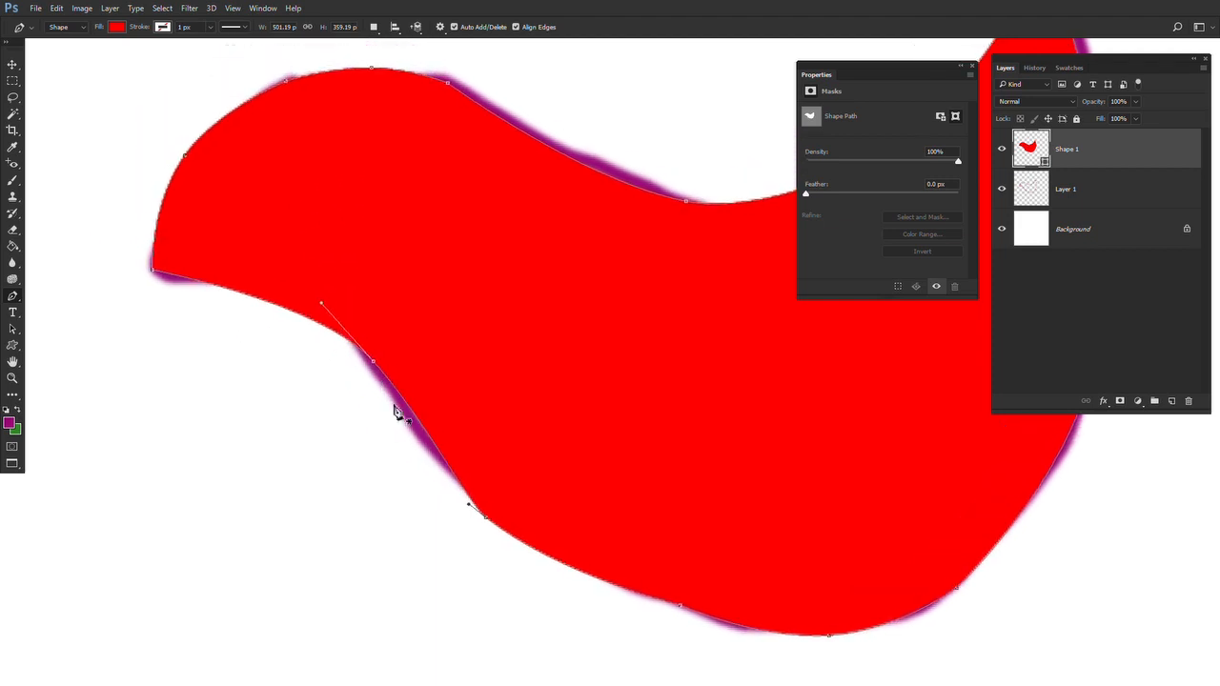
pyautogui.click(245, 295)
pyautogui.moveTo(247, 298); pyautogui.dragTo(204, 248)
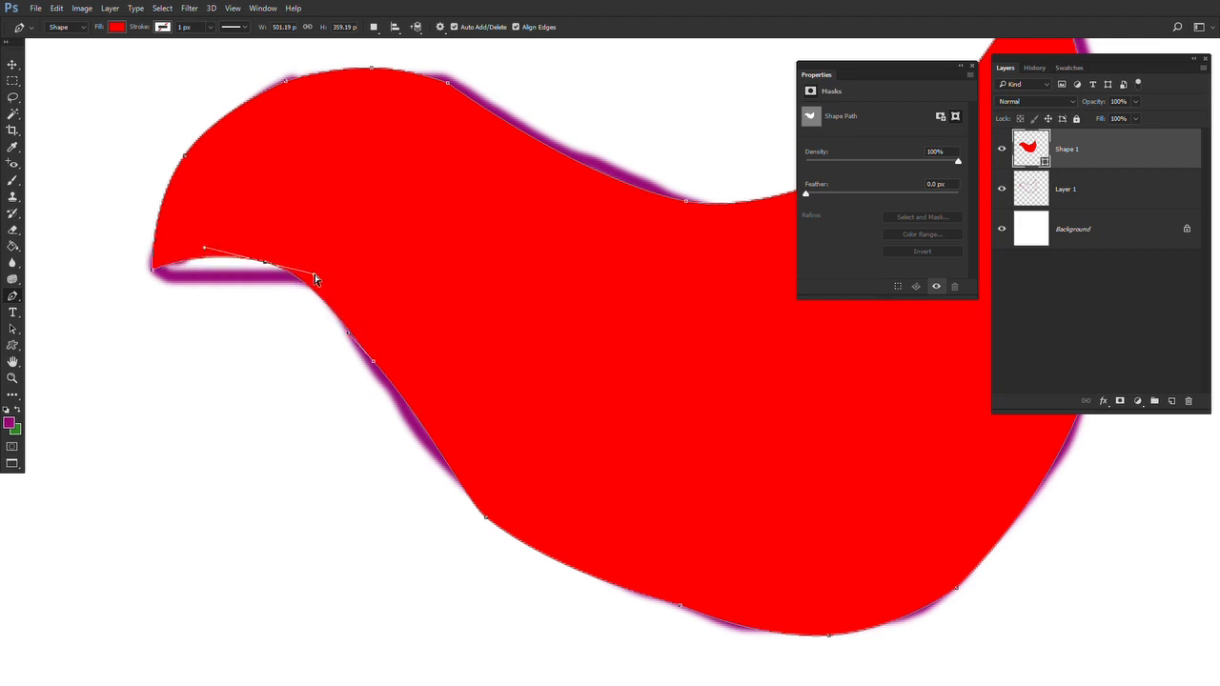
pyautogui.moveTo(316, 278)
pyautogui.mouseDown()
pyautogui.moveTo(400, 302)
pyautogui.moveTo(295, 275)
pyautogui.moveTo(323, 274)
pyautogui.mouseUp()
# Delete Layer 1, the layer holding the hand-painted bird outline
pyautogui.moveTo(385, 381); pyautogui.dragTo(280, 381)
pyautogui.press('z')
pyautogui.keyDown('alt'); pyautogui.click(518, 338); pyautogui.keyUp('alt')
pyautogui.keyDown('alt'); pyautogui.click(518, 338); pyautogui.keyUp('alt')
pyautogui.moveTo(526, 362); pyautogui.dragTo(446, 376)
pyautogui.click(1103, 190)
pyautogui.click(1188, 401)
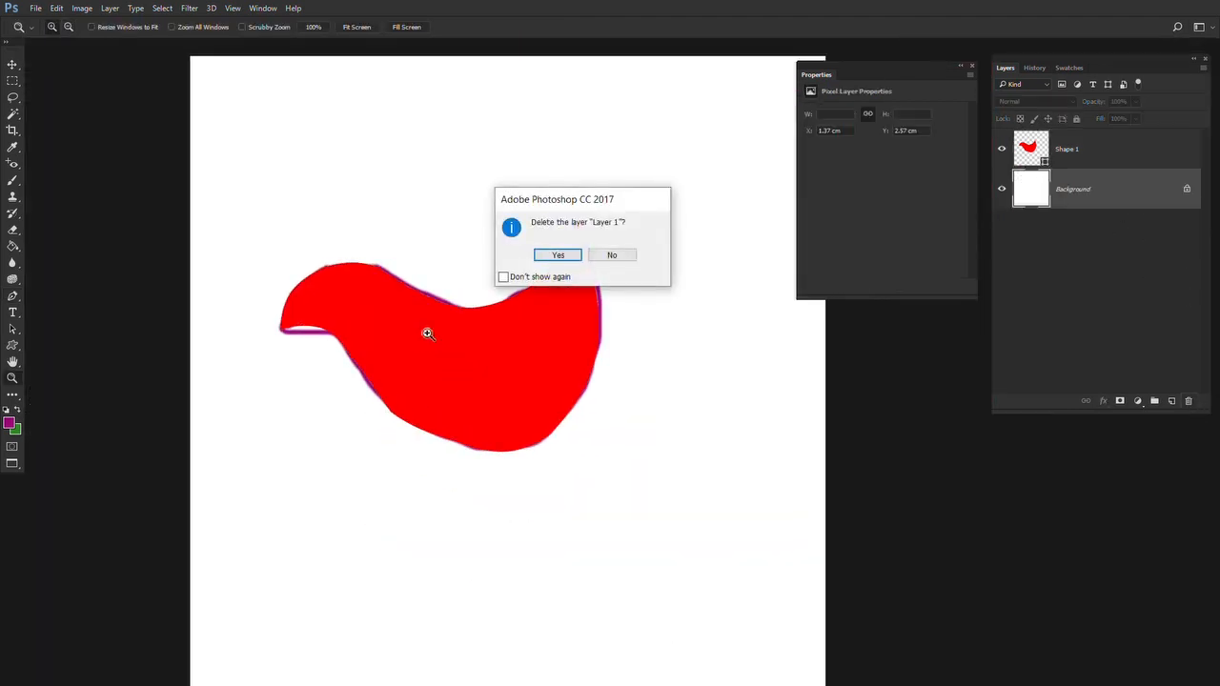
pyautogui.press('Return')
# Select the Shape 1 layer and move the red bird up toward the upper edge of the canvas
pyautogui.press('v')
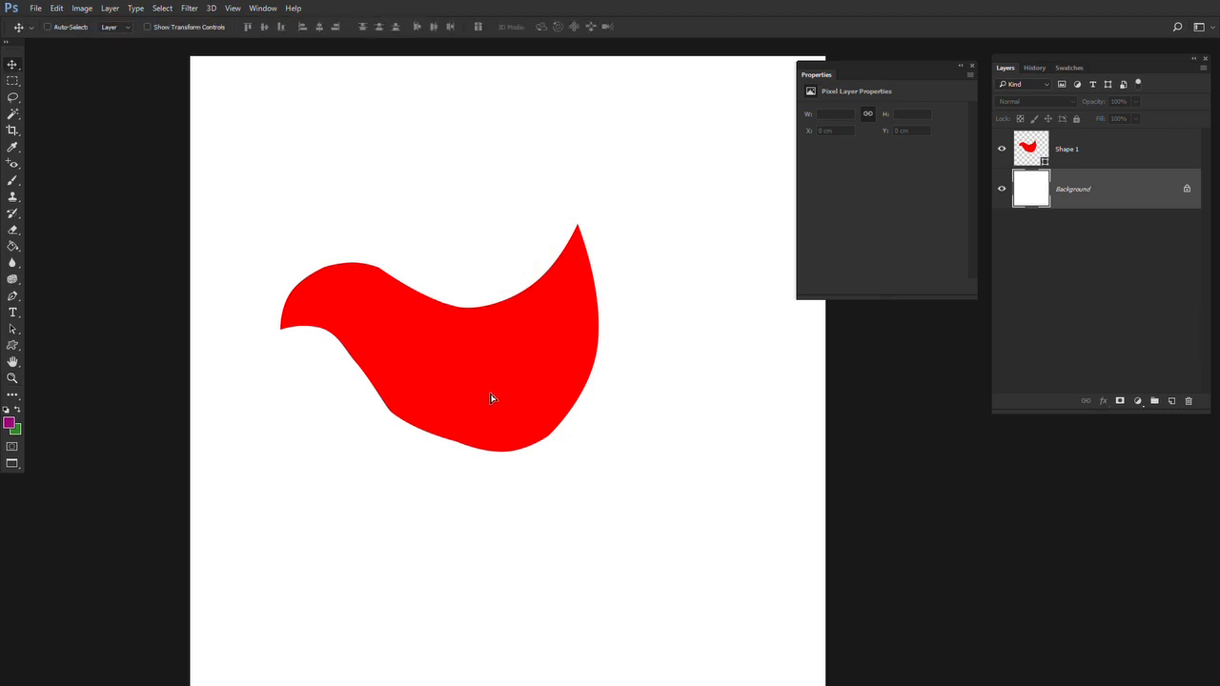
pyautogui.click(494, 307)
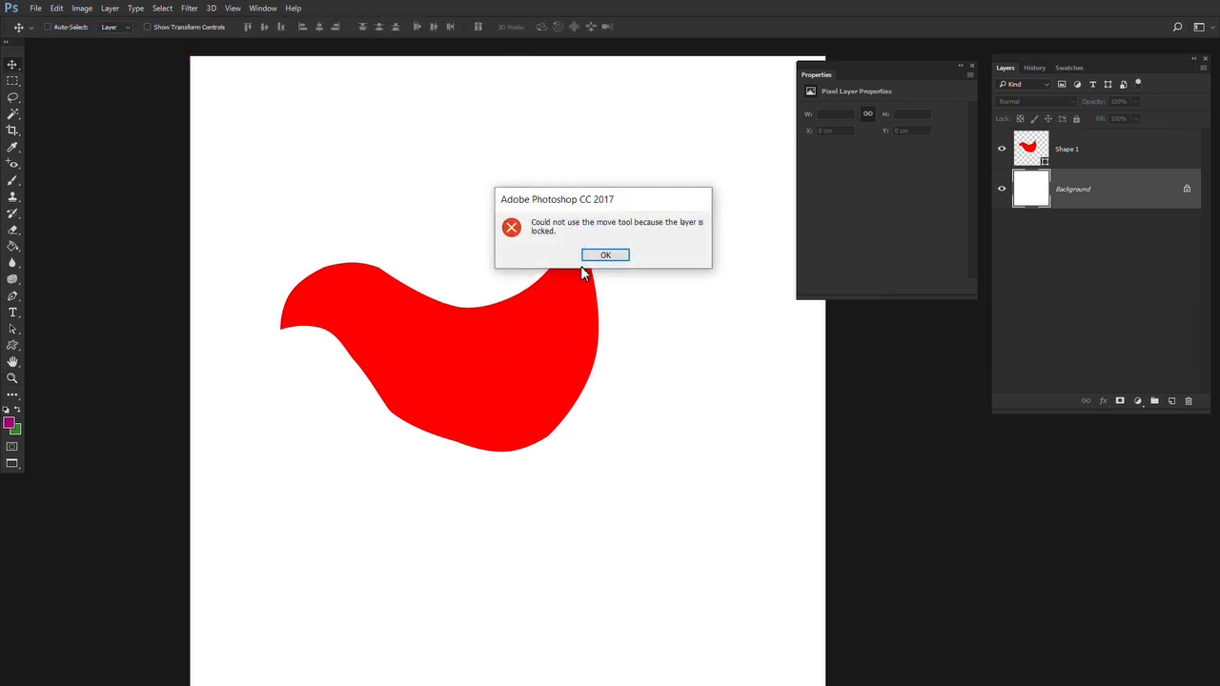
pyautogui.click(604, 255)
pyautogui.click(1058, 158)
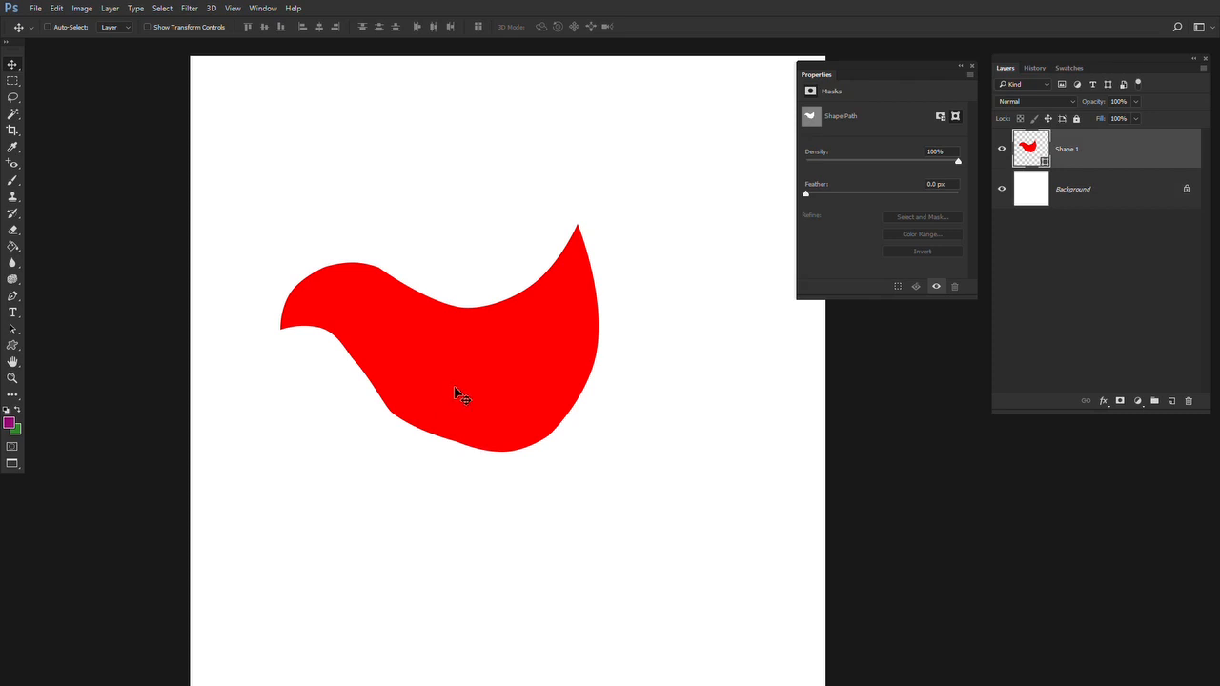
pyautogui.moveTo(458, 396); pyautogui.dragTo(452, 251)
# Draw the curved head, back and tail of a second red bird below the first one with the Pen Tool
pyautogui.press('p')
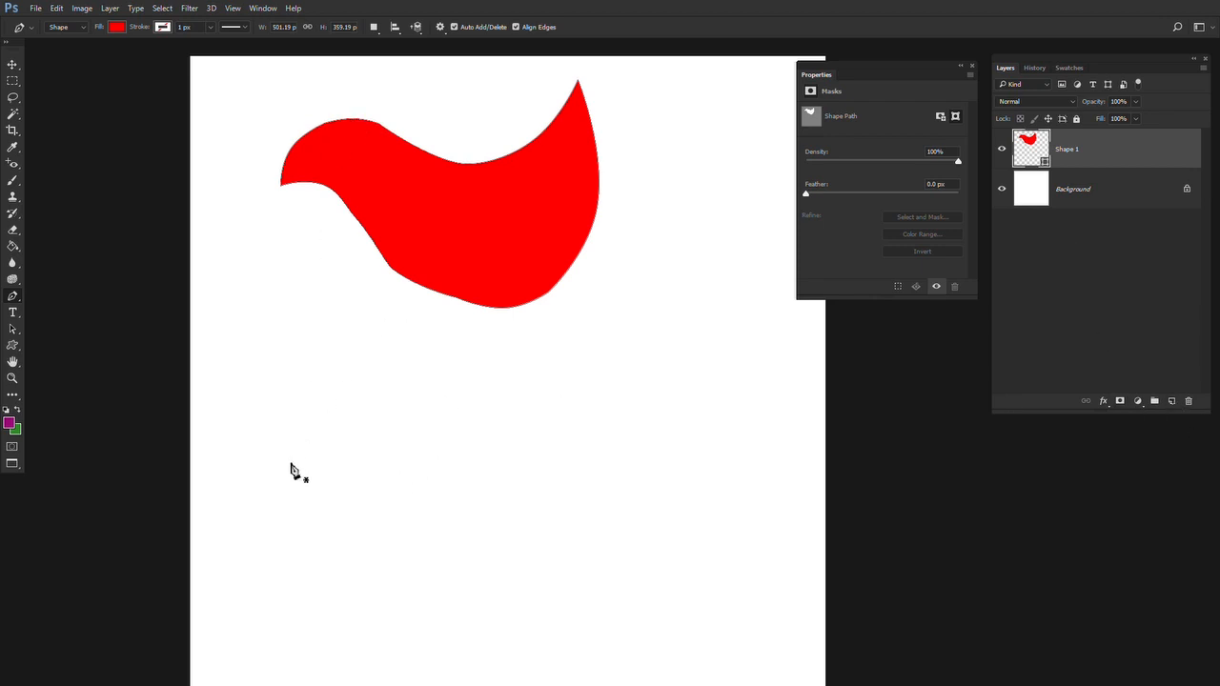
pyautogui.click(290, 462)
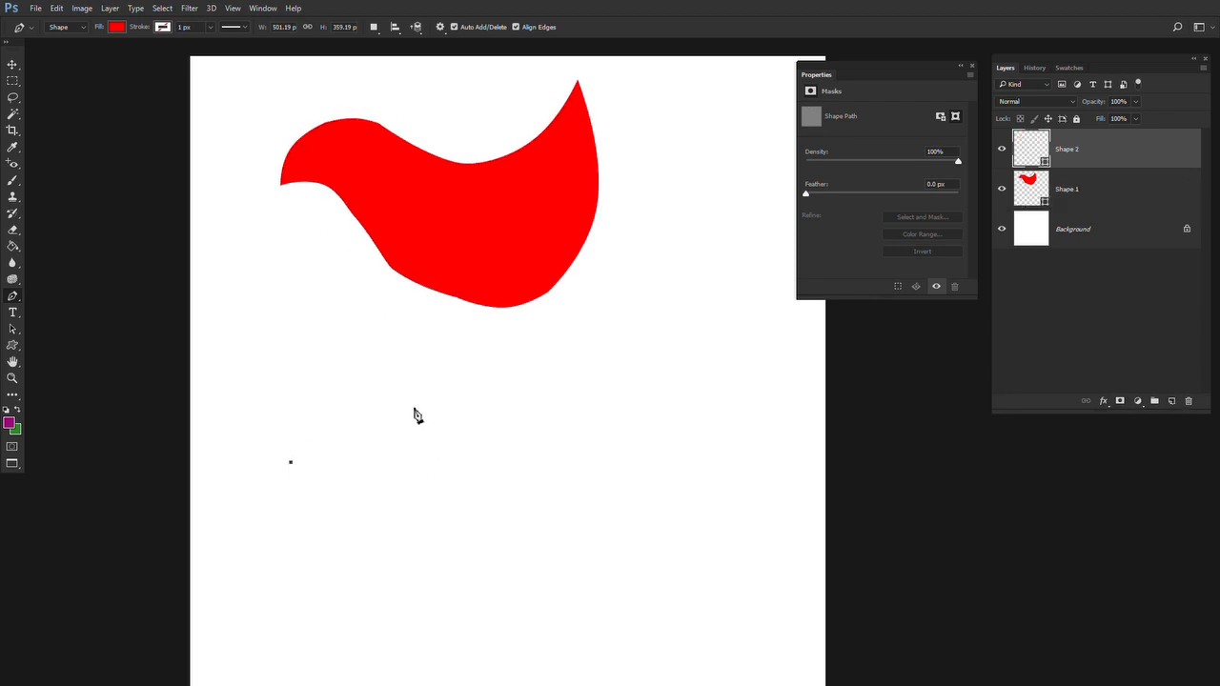
pyautogui.click(381, 402)
pyautogui.moveTo(337, 438); pyautogui.dragTo(321, 415)
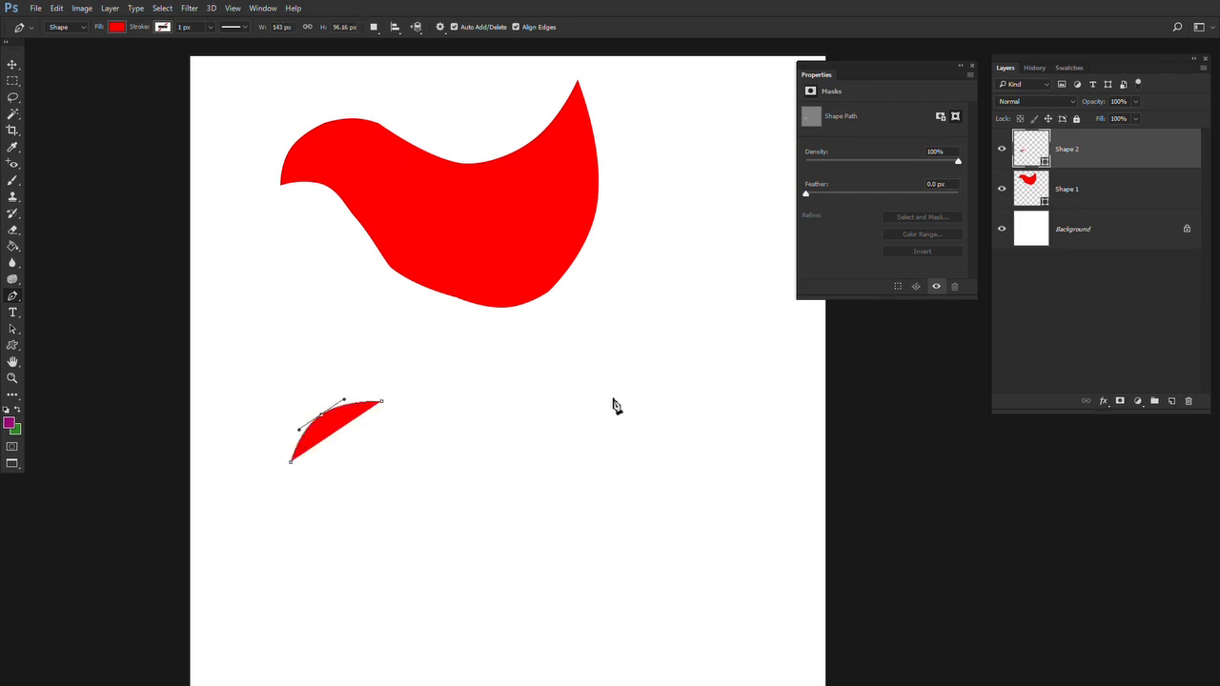
pyautogui.click(609, 396)
pyautogui.moveTo(514, 401); pyautogui.dragTo(512, 479)
# Add the second bird's rear, belly and throat, bend their segments into curves and close the shape at the beak
pyautogui.click(545, 584)
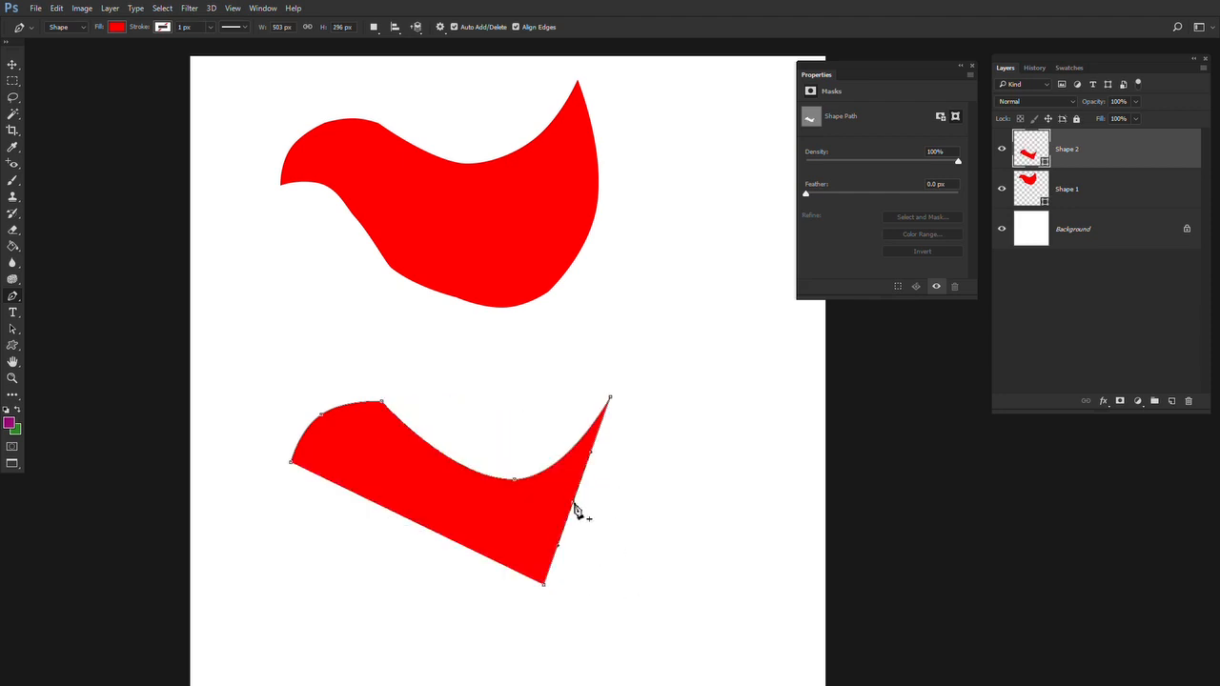
pyautogui.moveTo(576, 508); pyautogui.dragTo(618, 511)
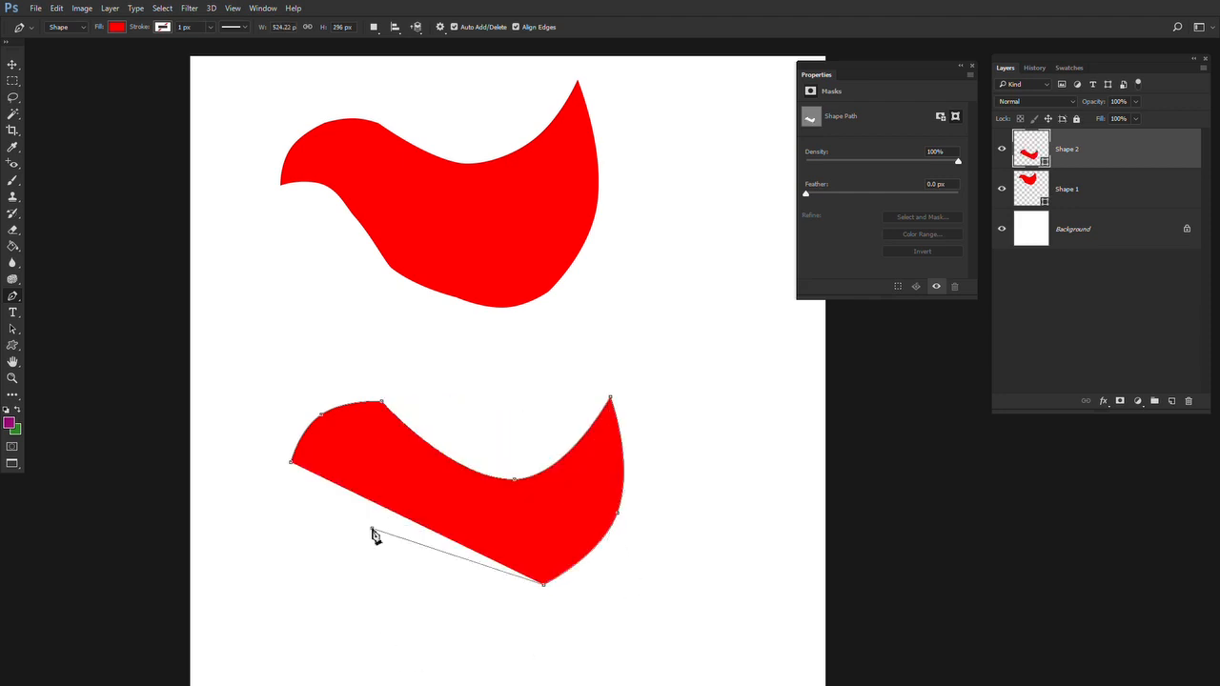
pyautogui.click(371, 528)
pyautogui.moveTo(462, 561); pyautogui.dragTo(450, 584)
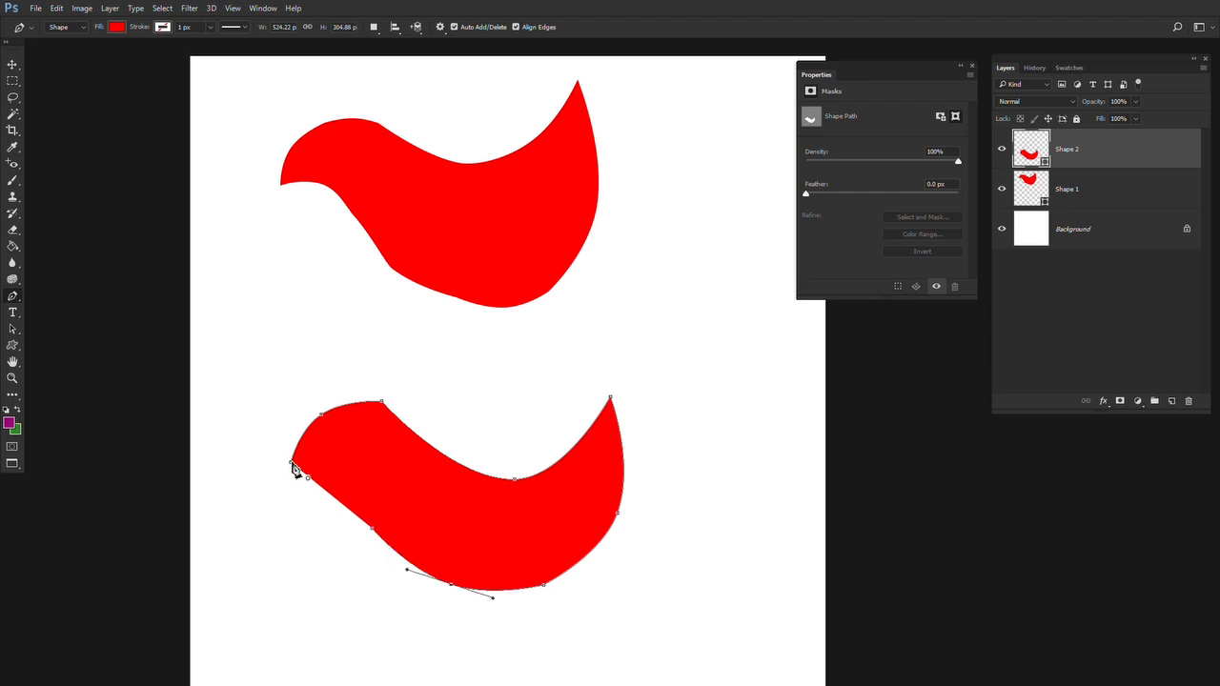
pyautogui.click(291, 463)
pyautogui.moveTo(338, 493); pyautogui.dragTo(342, 481)
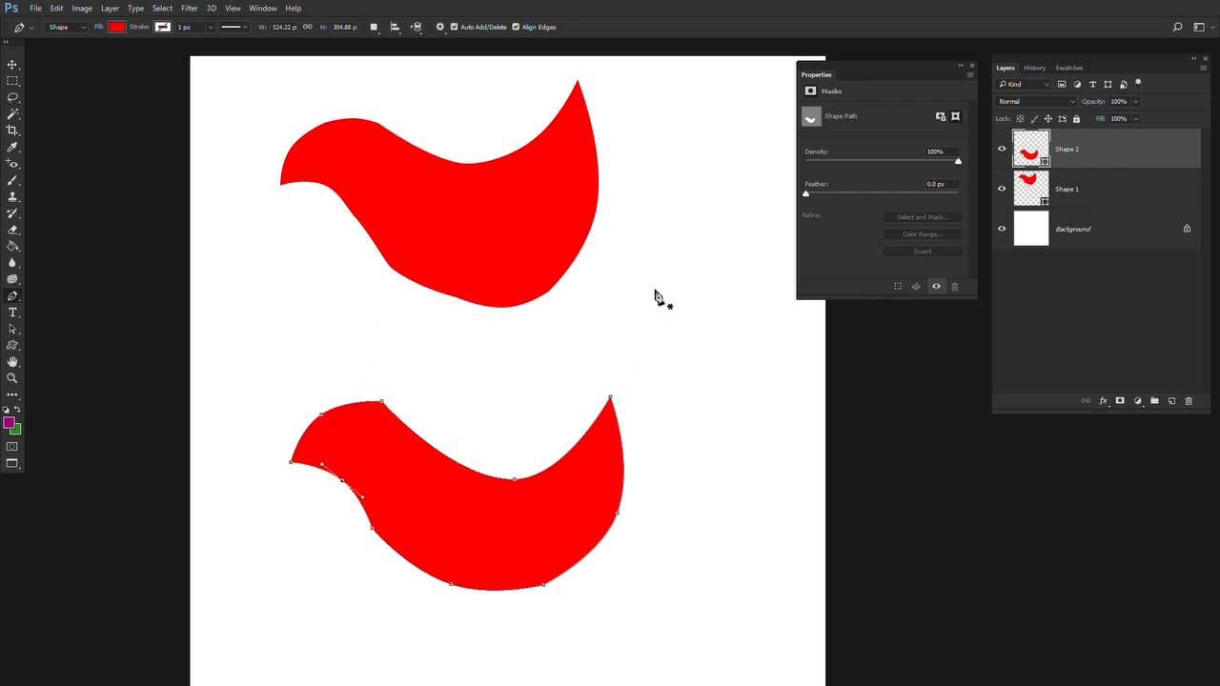
pyautogui.press('Return')
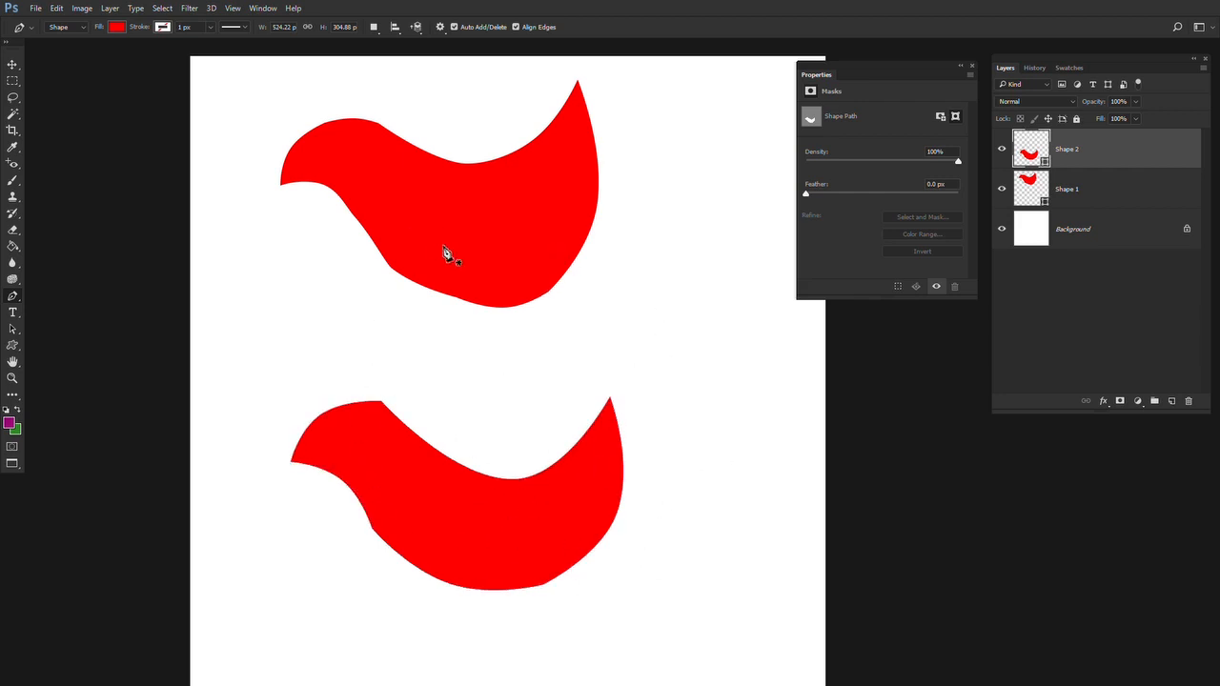
# Move the second bird up close beneath the first one and reactivate the Pen Tool
pyautogui.press('v')
pyautogui.moveTo(532, 518); pyautogui.dragTo(522, 394)
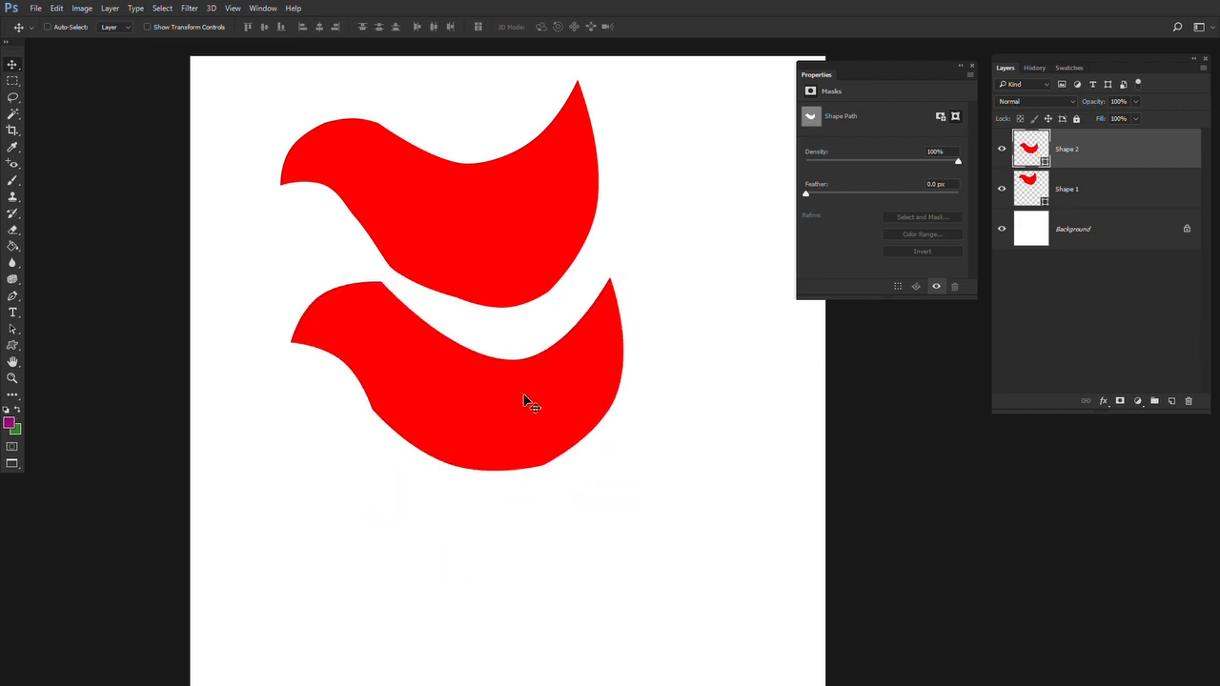
pyautogui.click(13, 296)
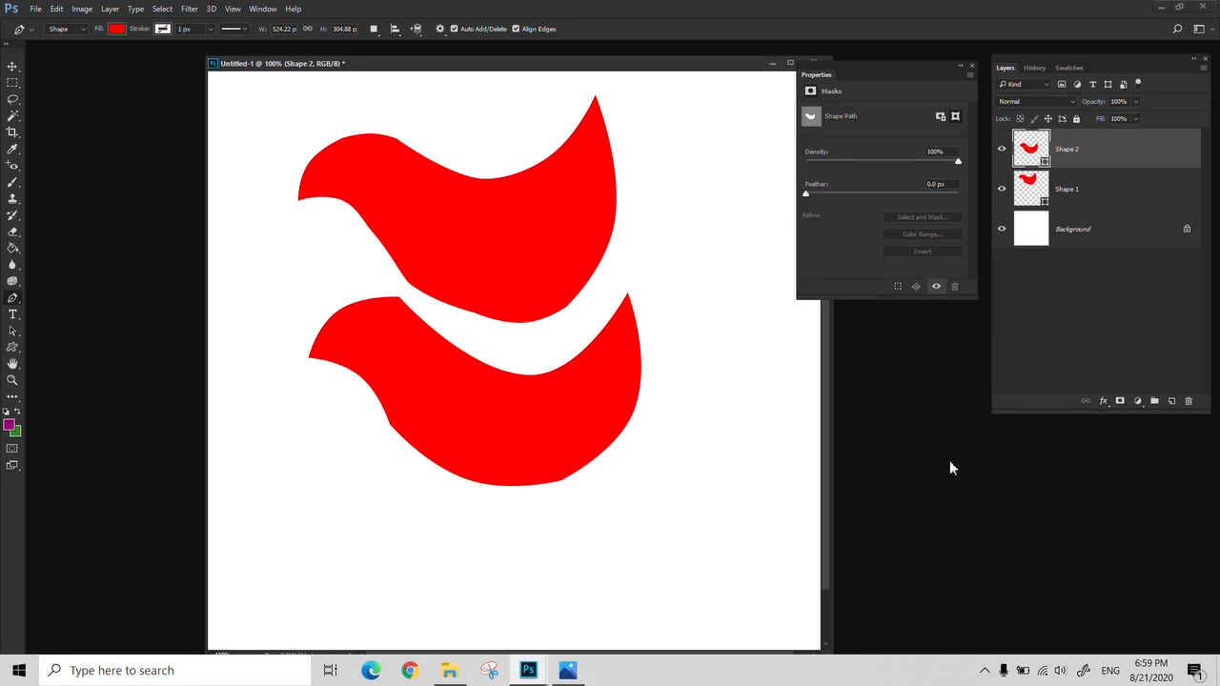
# Open the brochure image Z4.jpg from the 006 folder
pyautogui.hotkey('ctrl', 'o')
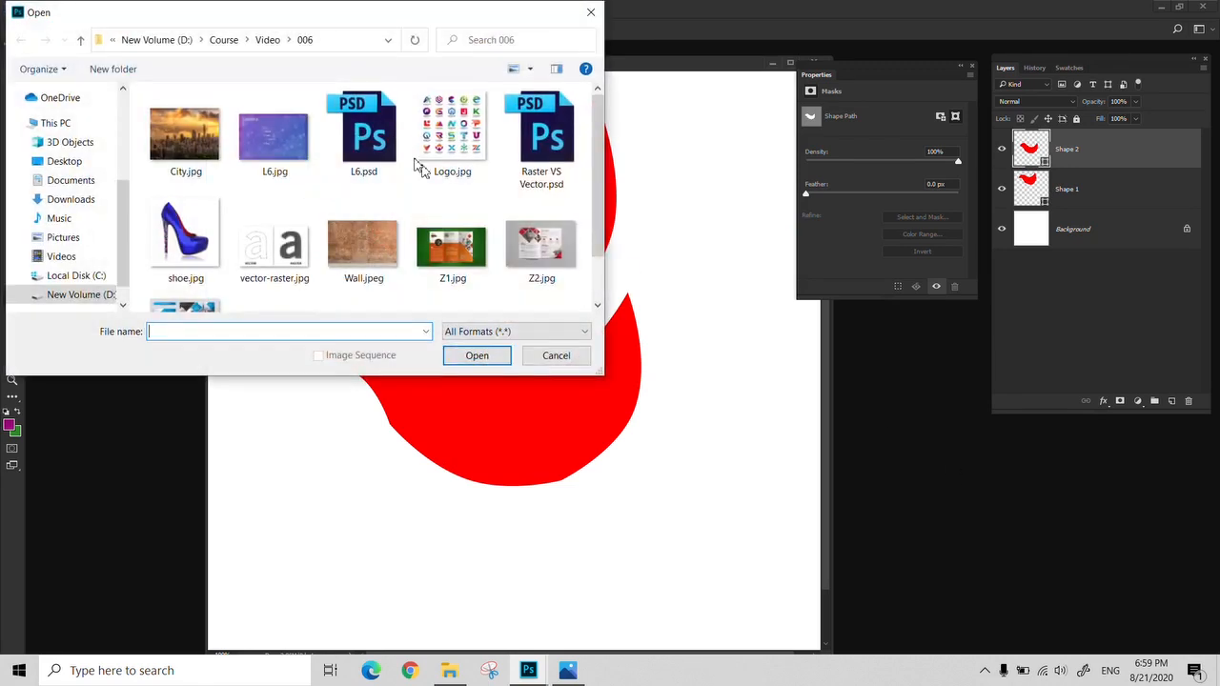
pyautogui.scroll(-1, 401, 258)
pyautogui.click(279, 276)
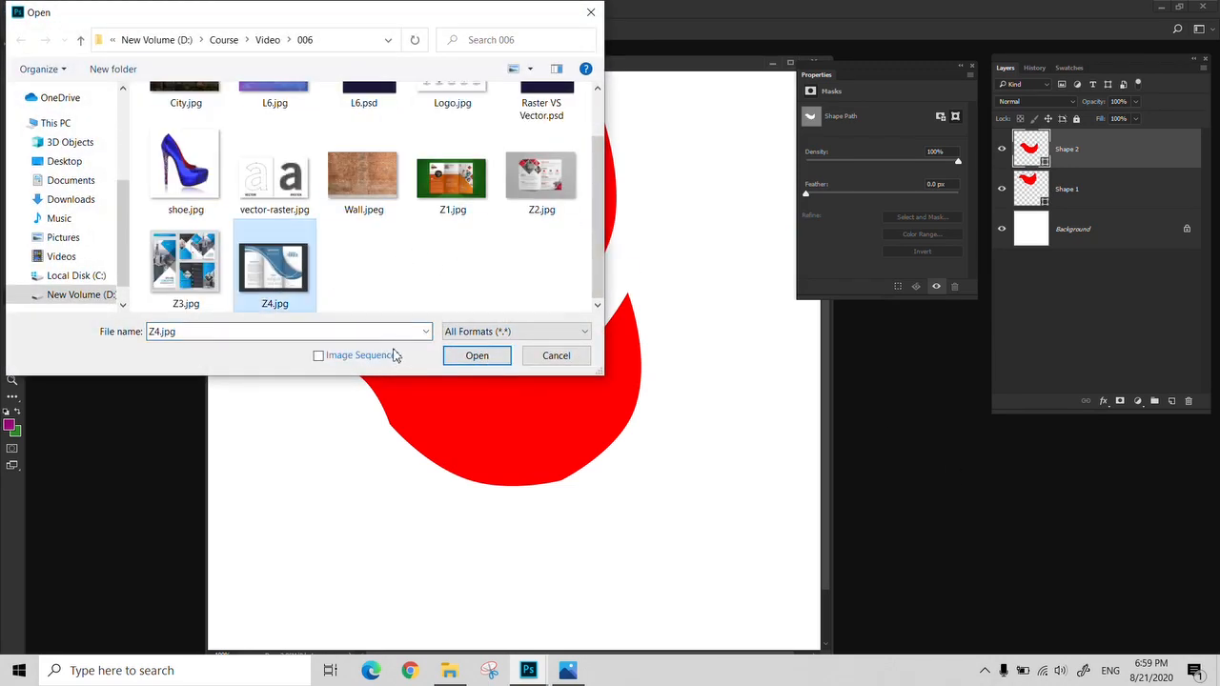
pyautogui.click(474, 356)
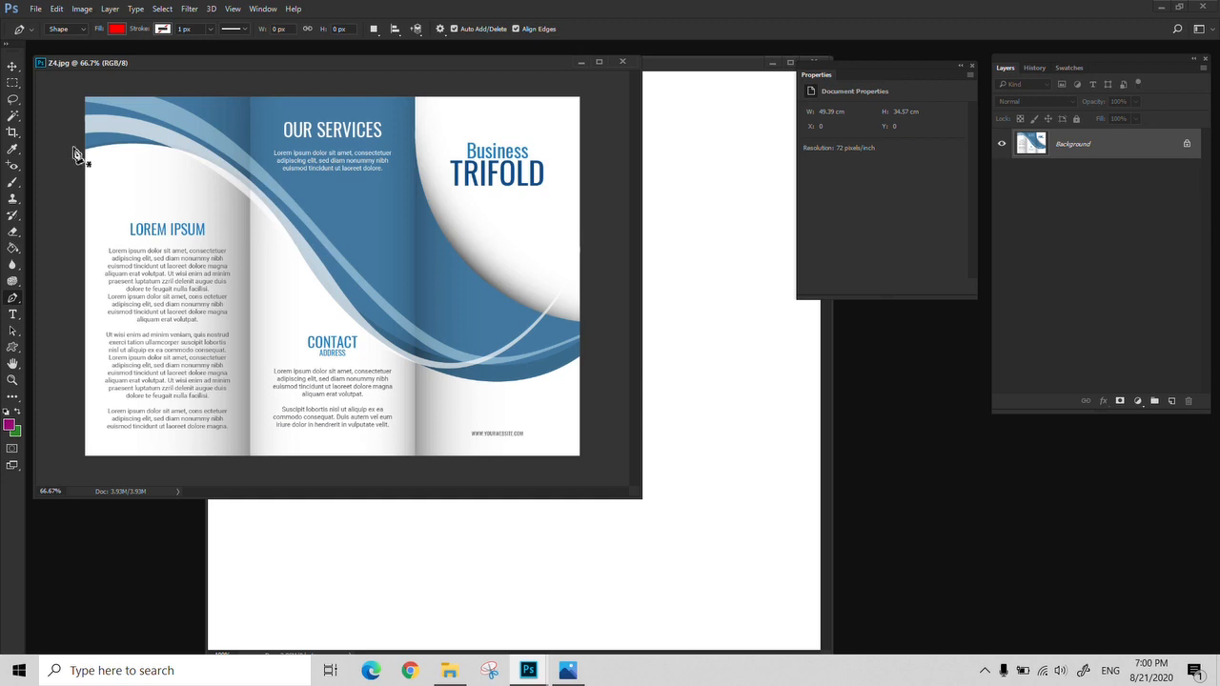
# Sample the brochure's blue as the fill and draw a pen shape along the wave's upper edge and inner curve beside the title
pyautogui.press('i')
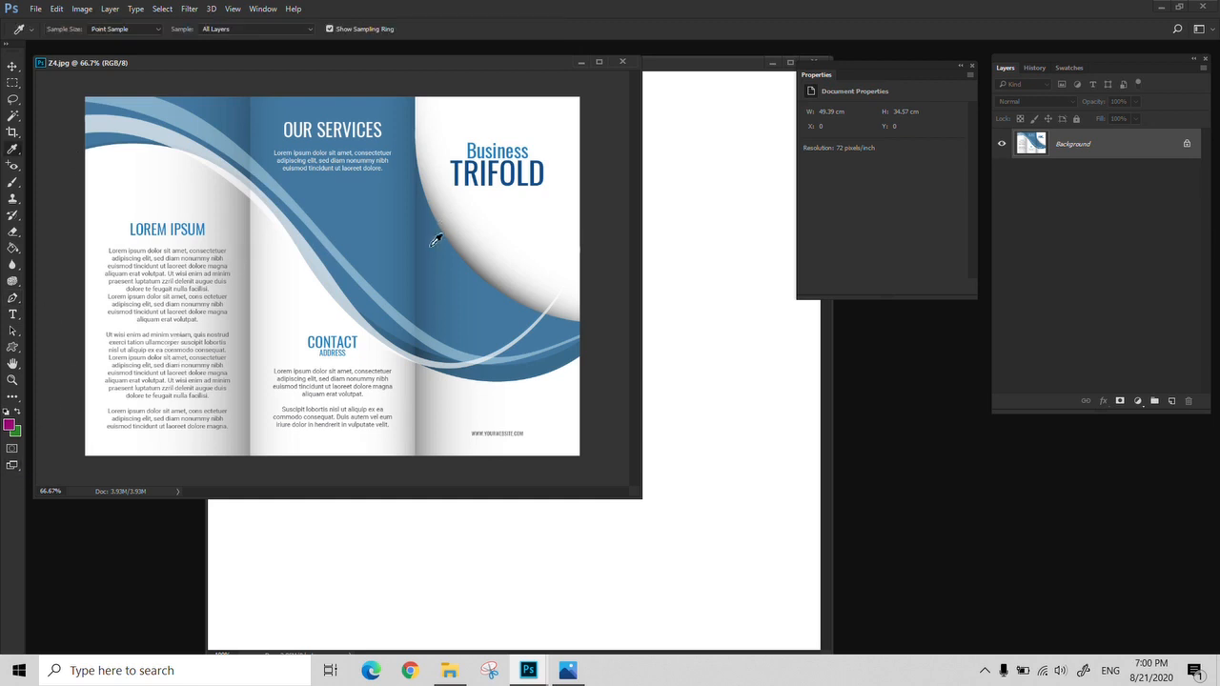
pyautogui.press('p')
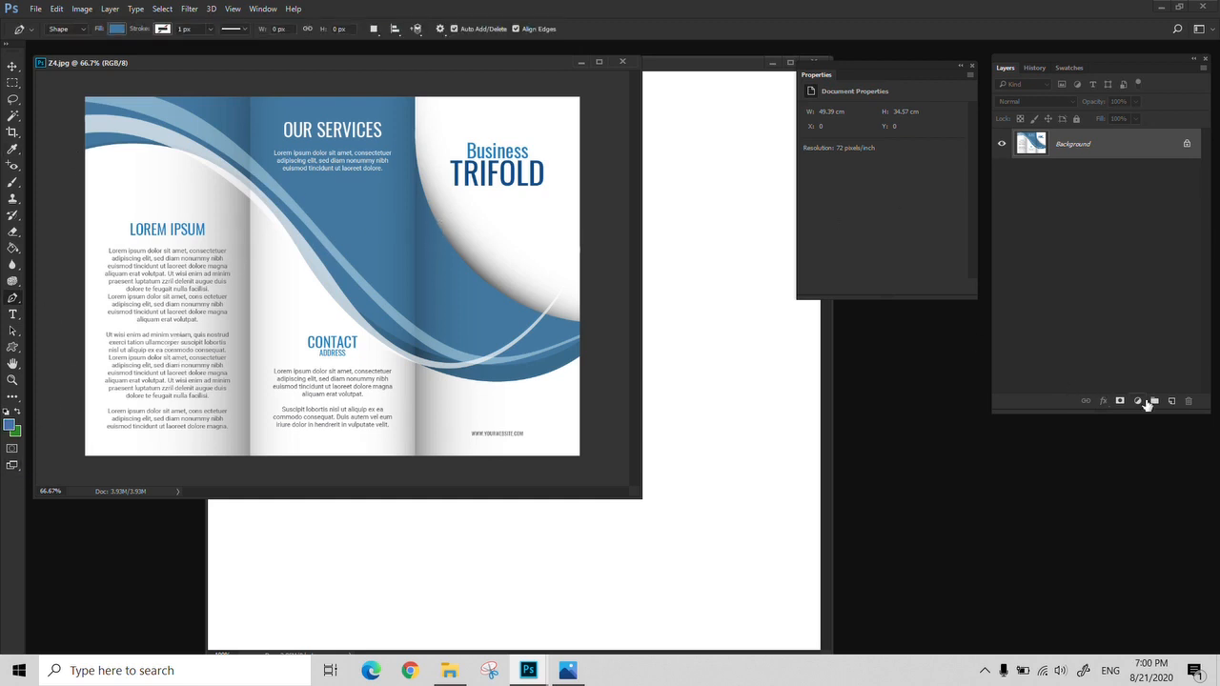
pyautogui.click(72, 86)
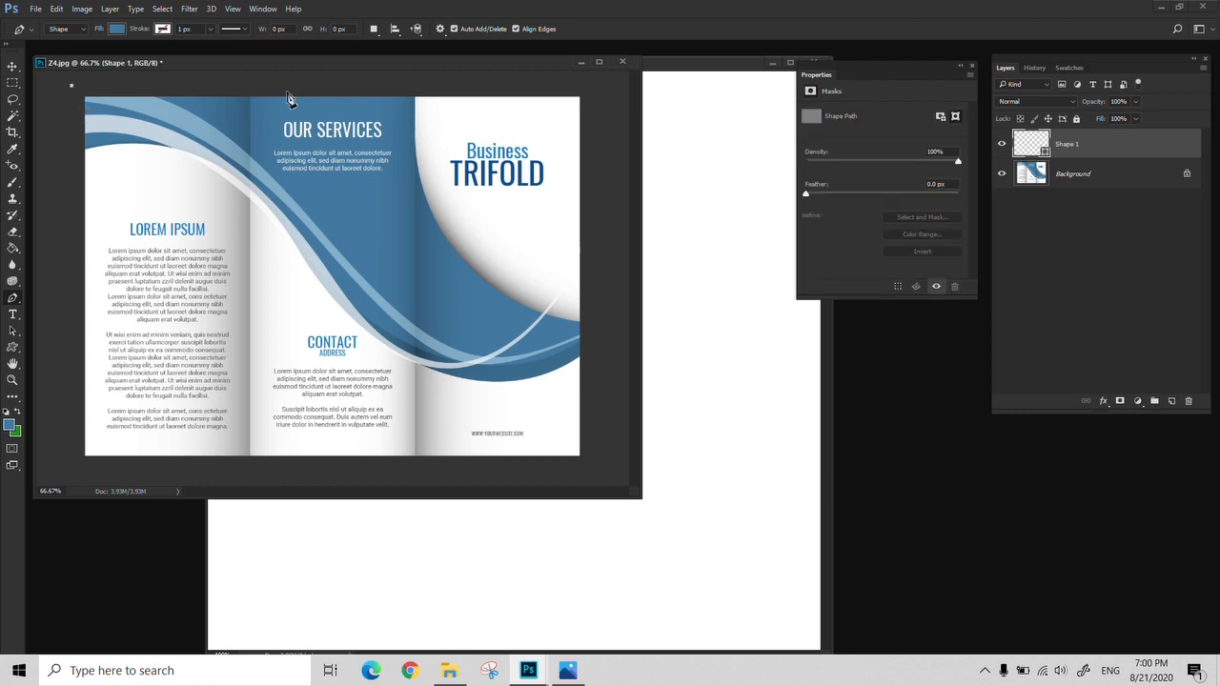
pyautogui.click(415, 92)
pyautogui.click(584, 324)
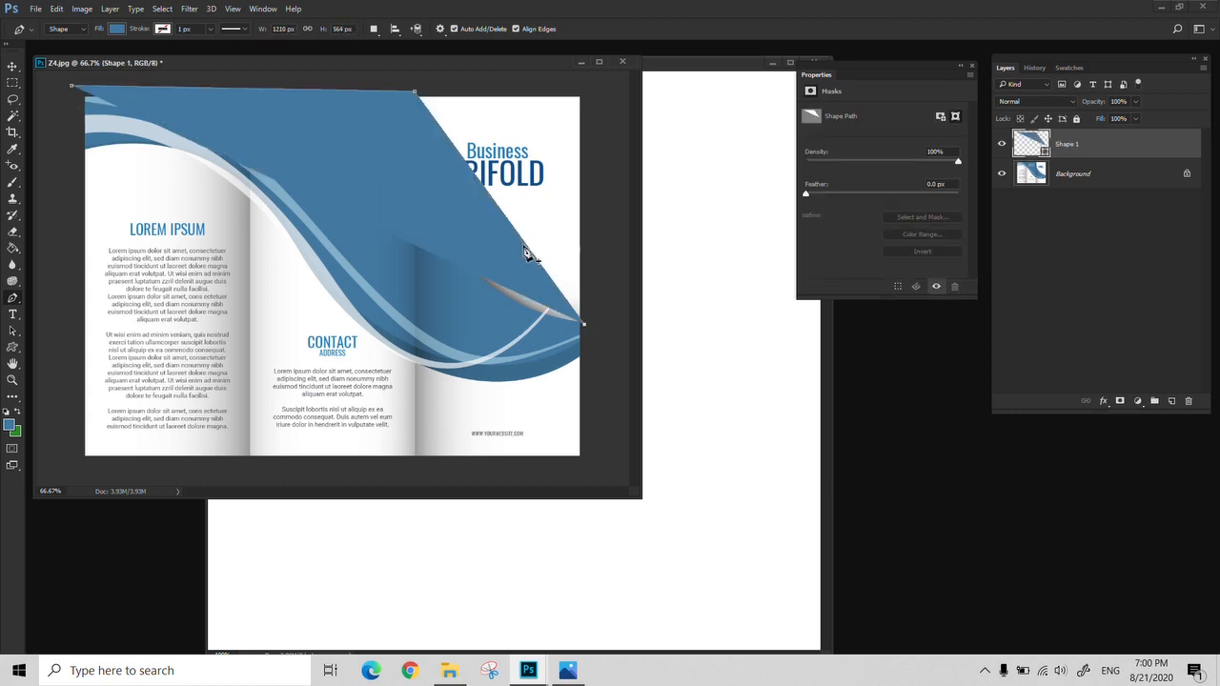
pyautogui.moveTo(514, 233); pyautogui.dragTo(463, 262)
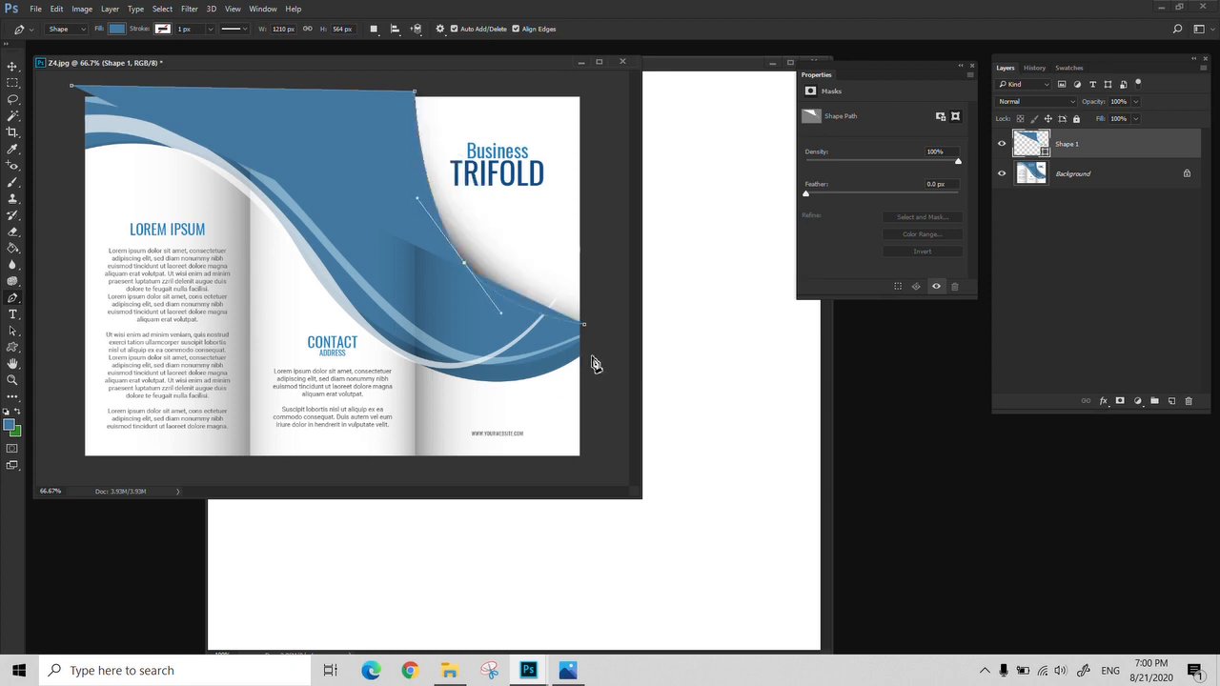
# Extend the blue shape along the wave's lower edge with curved segments and toggle its visibility to compare it with the brochure
pyautogui.click(591, 356)
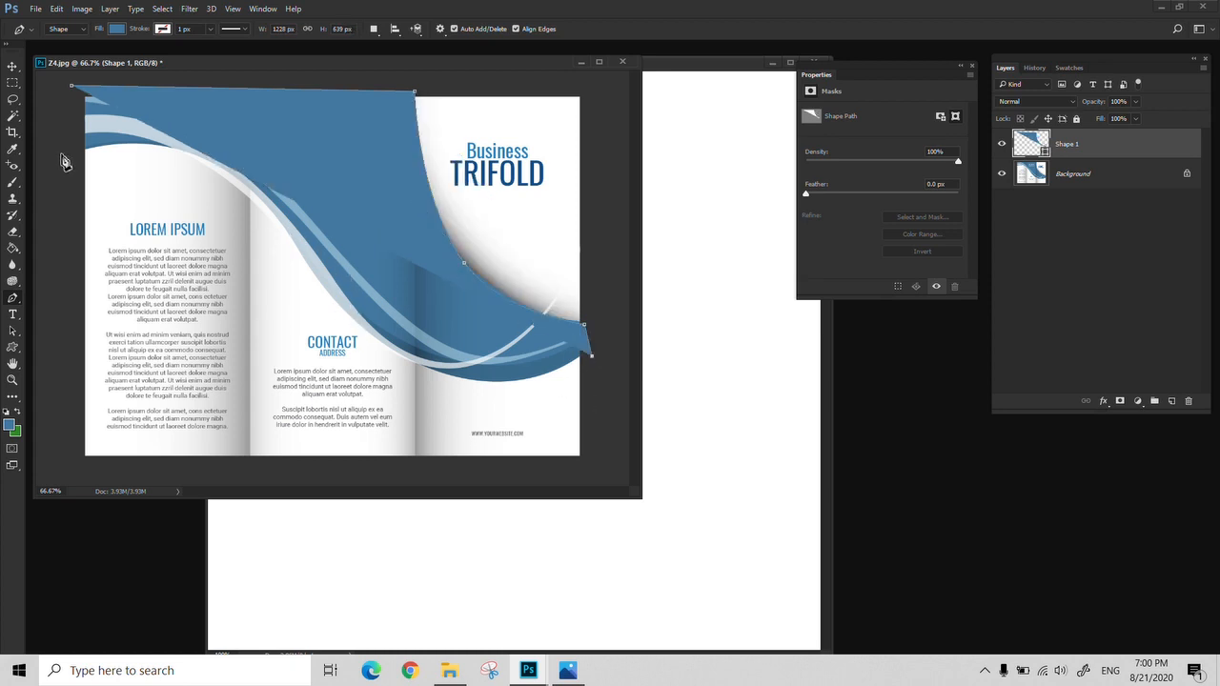
pyautogui.moveTo(74, 150); pyautogui.dragTo(239, 167)
pyautogui.click(447, 270)
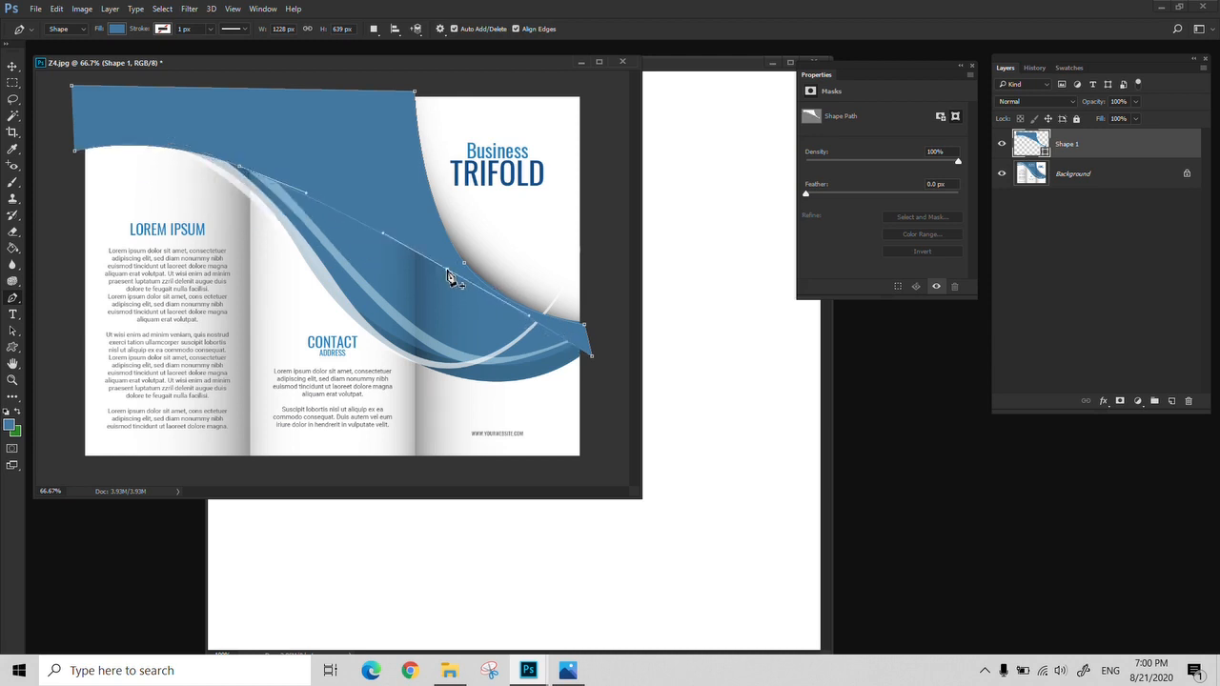
pyautogui.moveTo(448, 273); pyautogui.dragTo(410, 353)
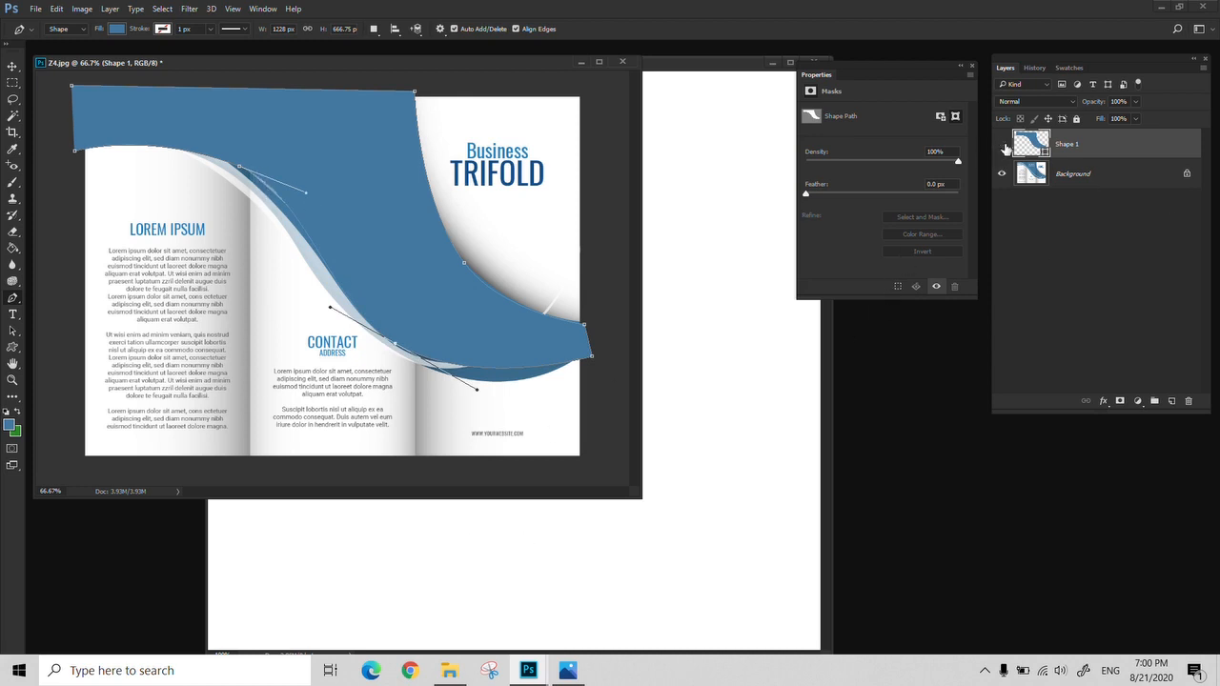
pyautogui.click(1002, 145)
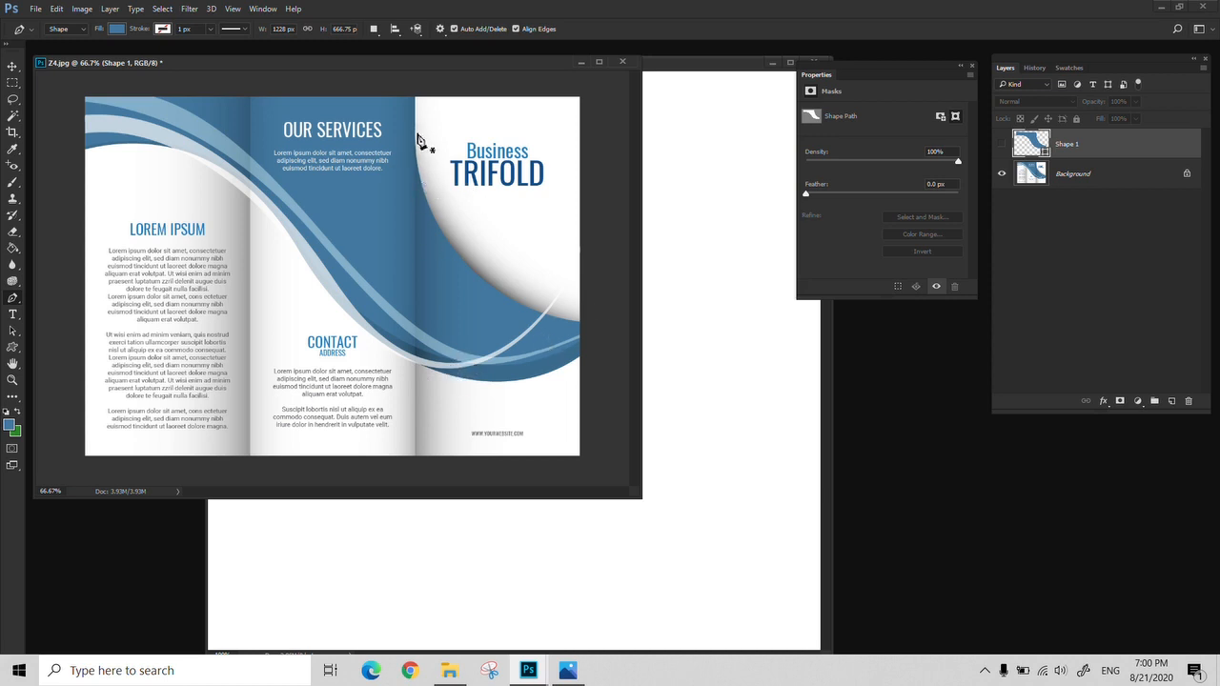
pyautogui.click(1002, 143)
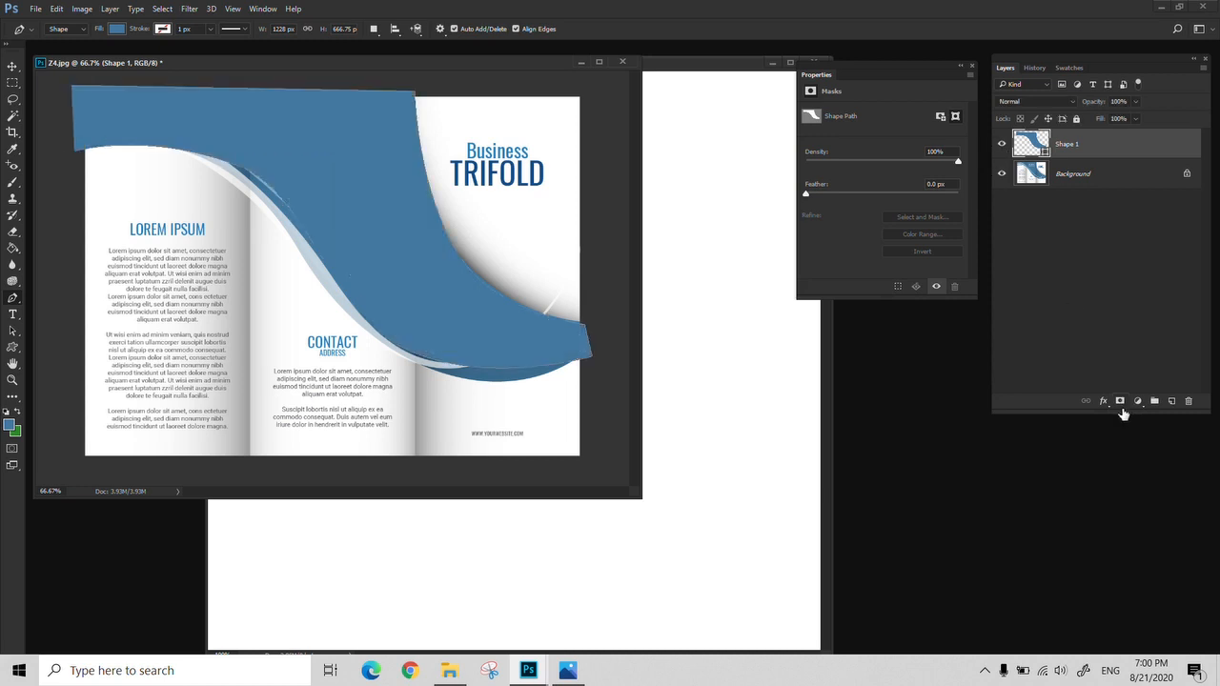
# Apply a Drop Shadow effect to the traced blue Shape 1 layer
pyautogui.click(1103, 401)
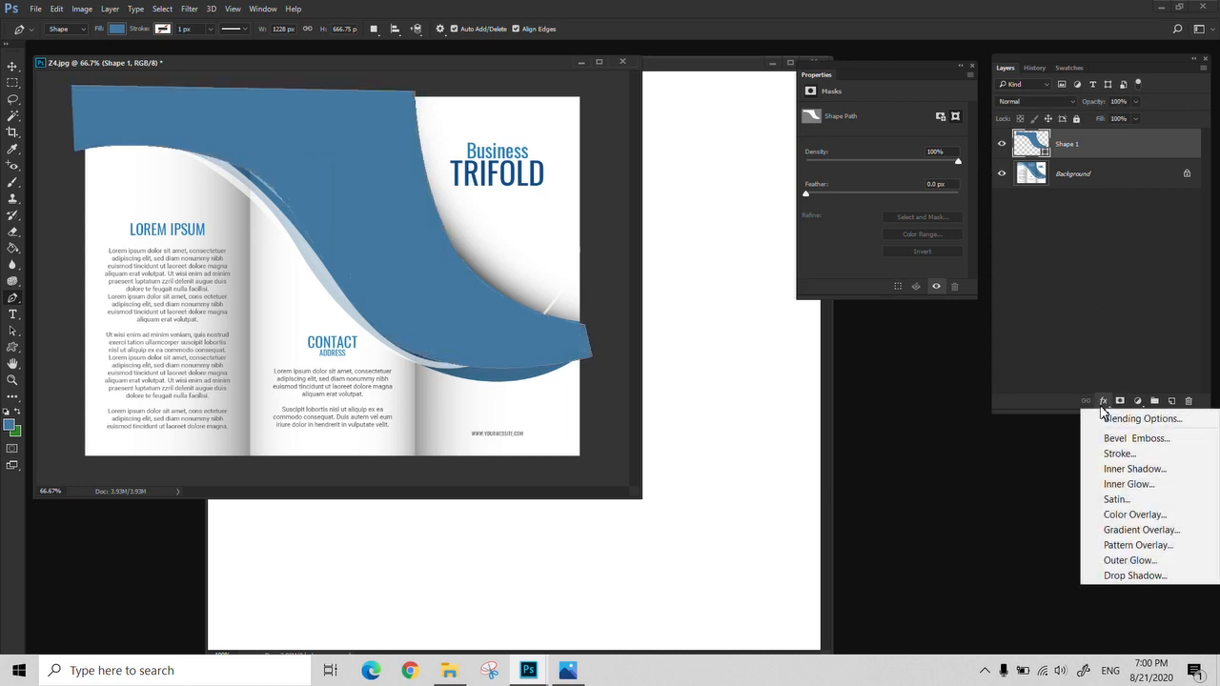
pyautogui.click(1124, 575)
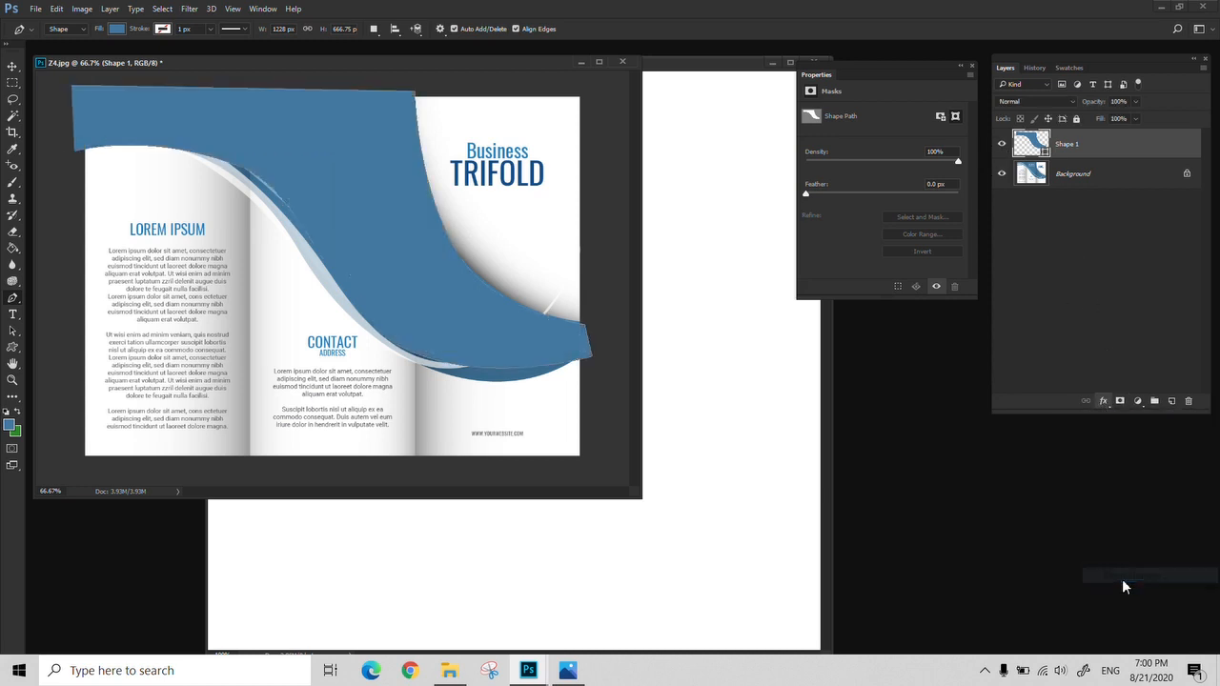
pyautogui.moveTo(825, 351); pyautogui.dragTo(819, 394)
pyautogui.click(1041, 303)
# Copy the blue shape with its shadow into the Untitled-1 document and move that document's window clear of the brochure
pyautogui.hotkey('ctrl', '-')
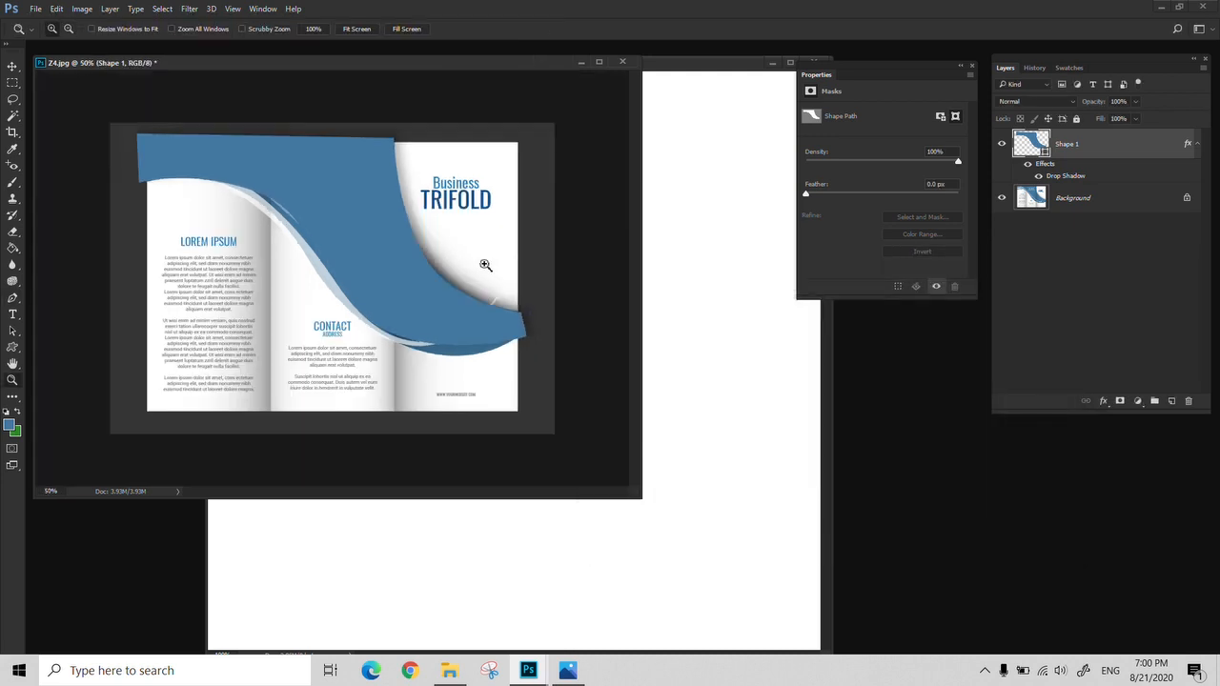
pyautogui.moveTo(443, 324); pyautogui.dragTo(362, 247)
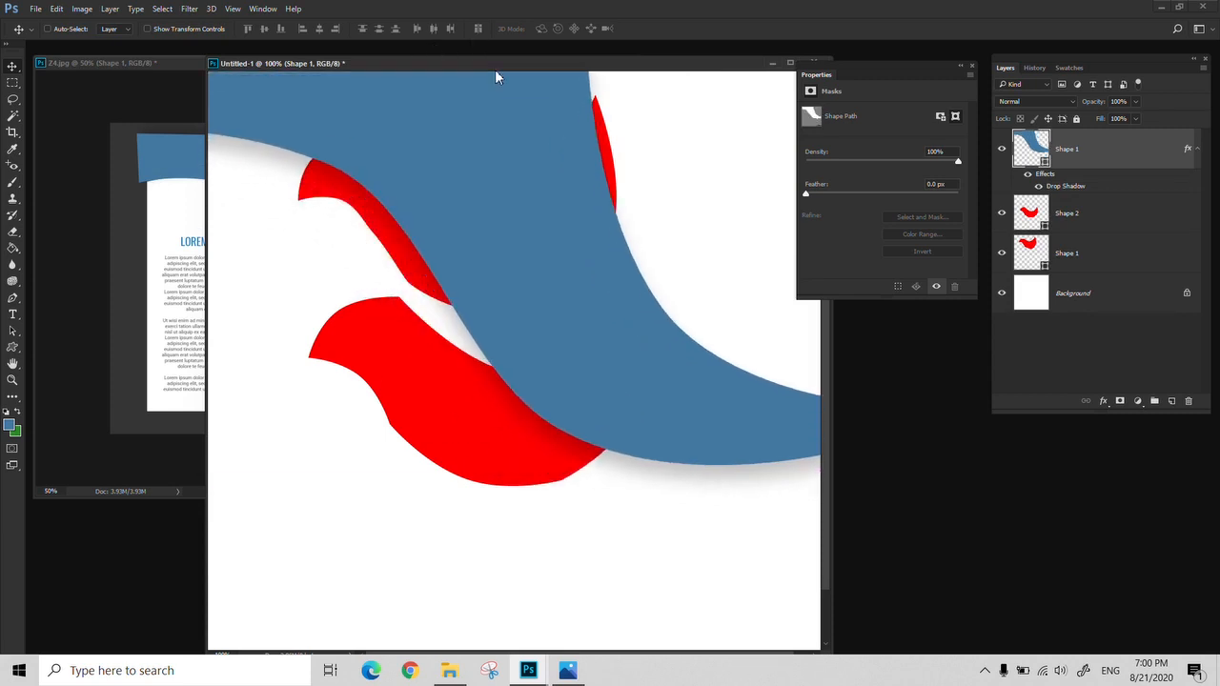
pyautogui.moveTo(494, 76); pyautogui.dragTo(674, 30)
# Delete the copied blue Shape 1 layer from the Untitled-1 document
pyautogui.click(274, 256)
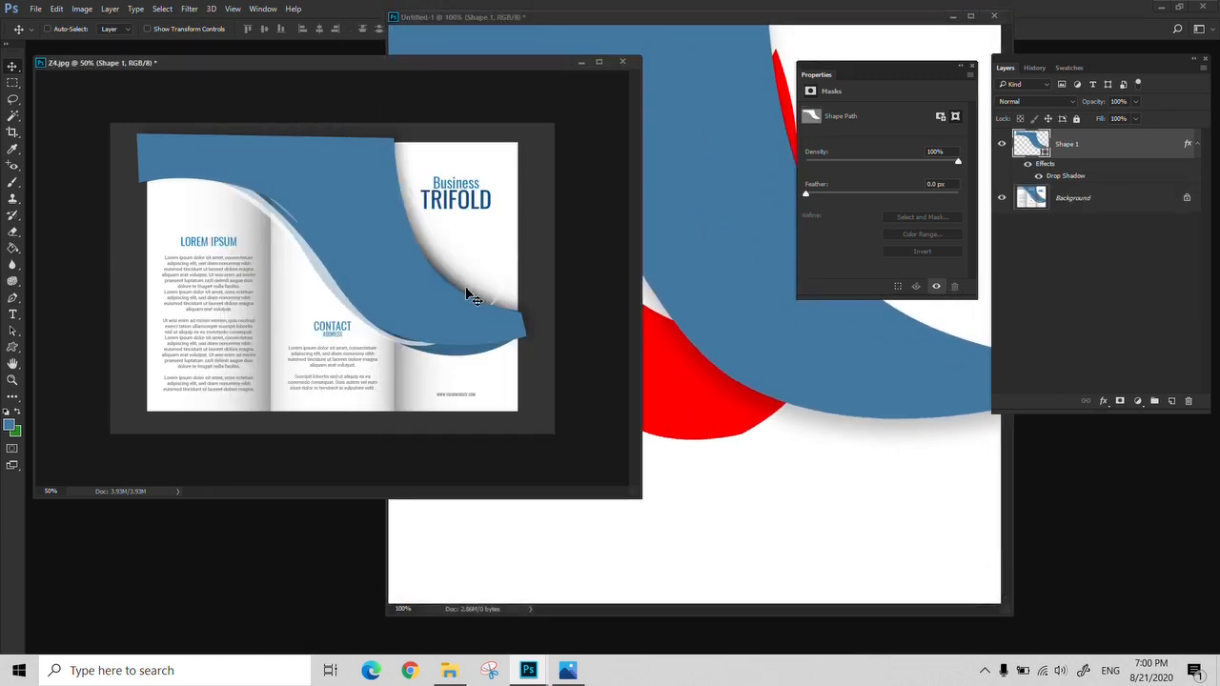
pyautogui.click(777, 312)
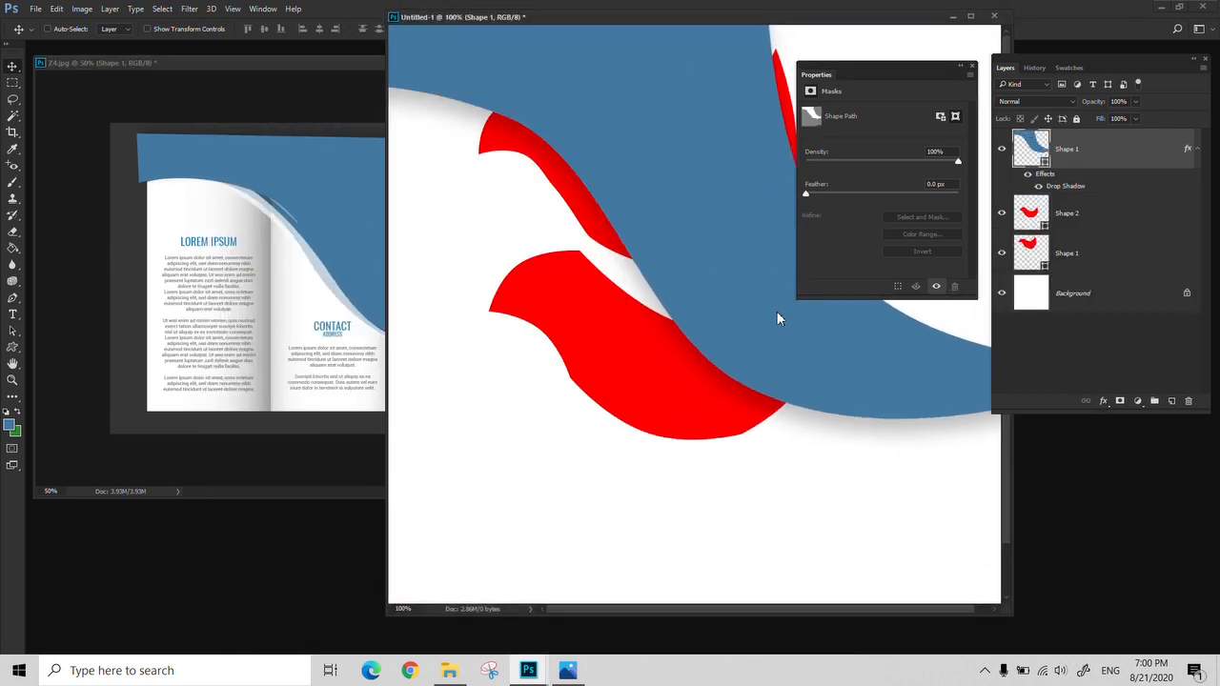
pyautogui.click(1186, 403)
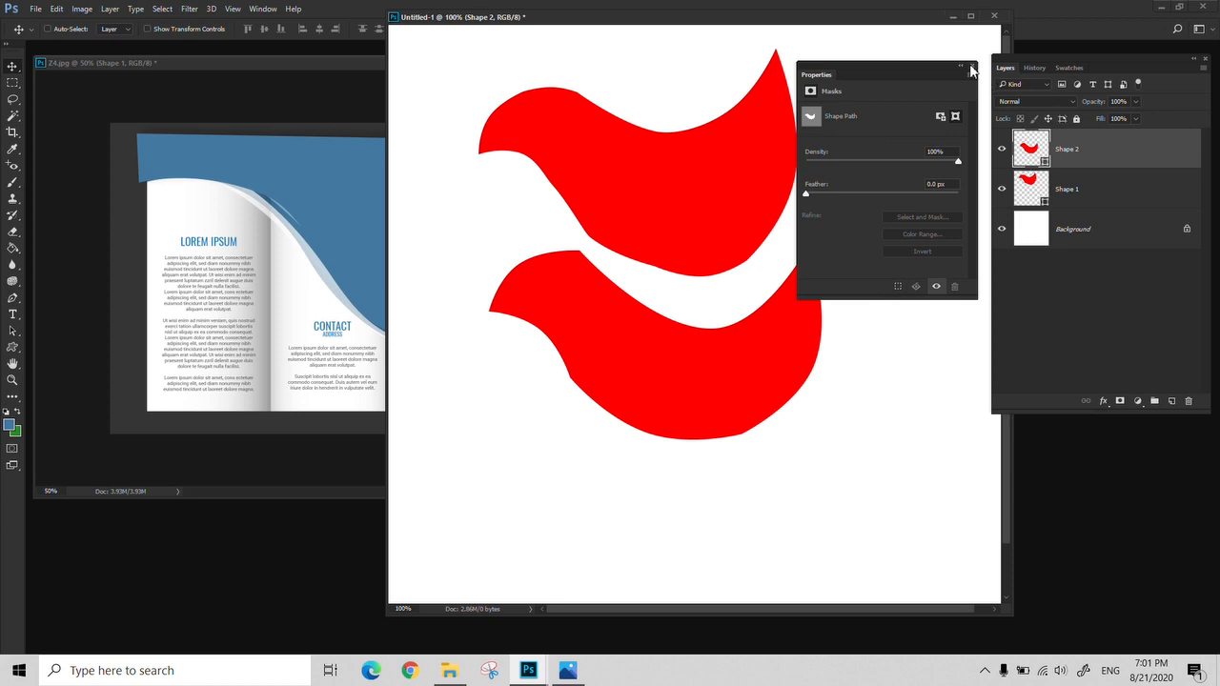
# Move the Properties panel away from the canvas and close both Untitled-1 and Z4.jpg without saving
pyautogui.moveTo(930, 64); pyautogui.dragTo(1131, 351)
pyautogui.click(993, 16)
pyautogui.click(611, 254)
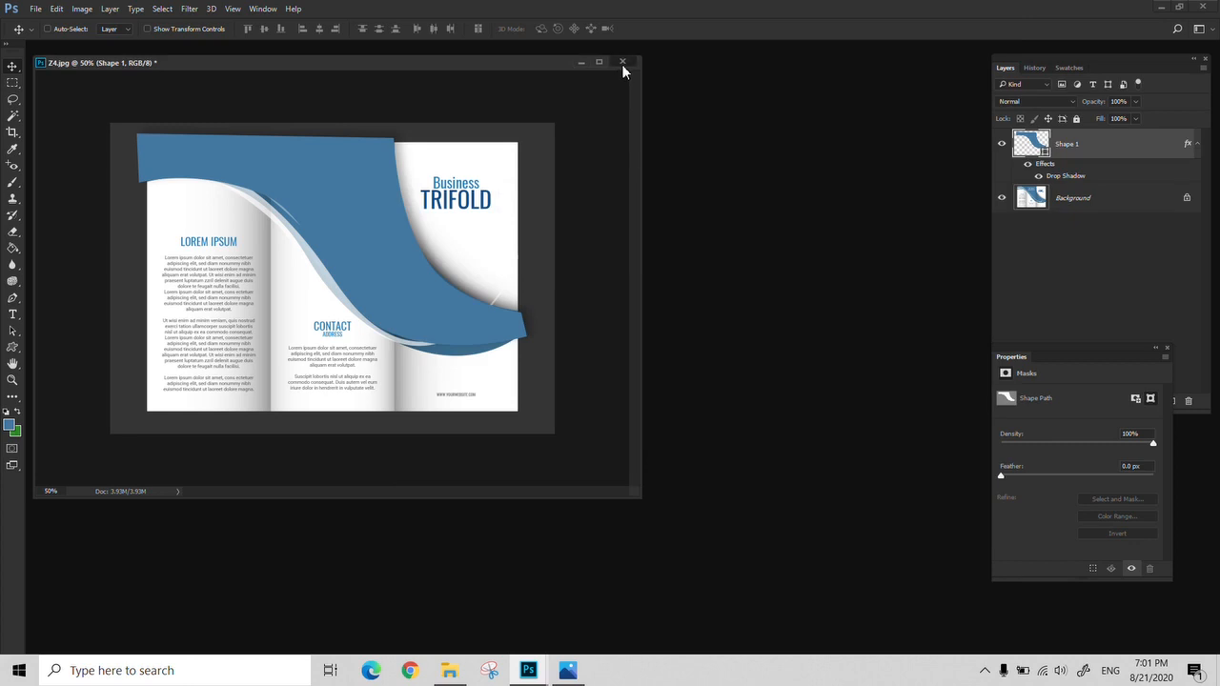
pyautogui.click(622, 62)
pyautogui.click(613, 256)
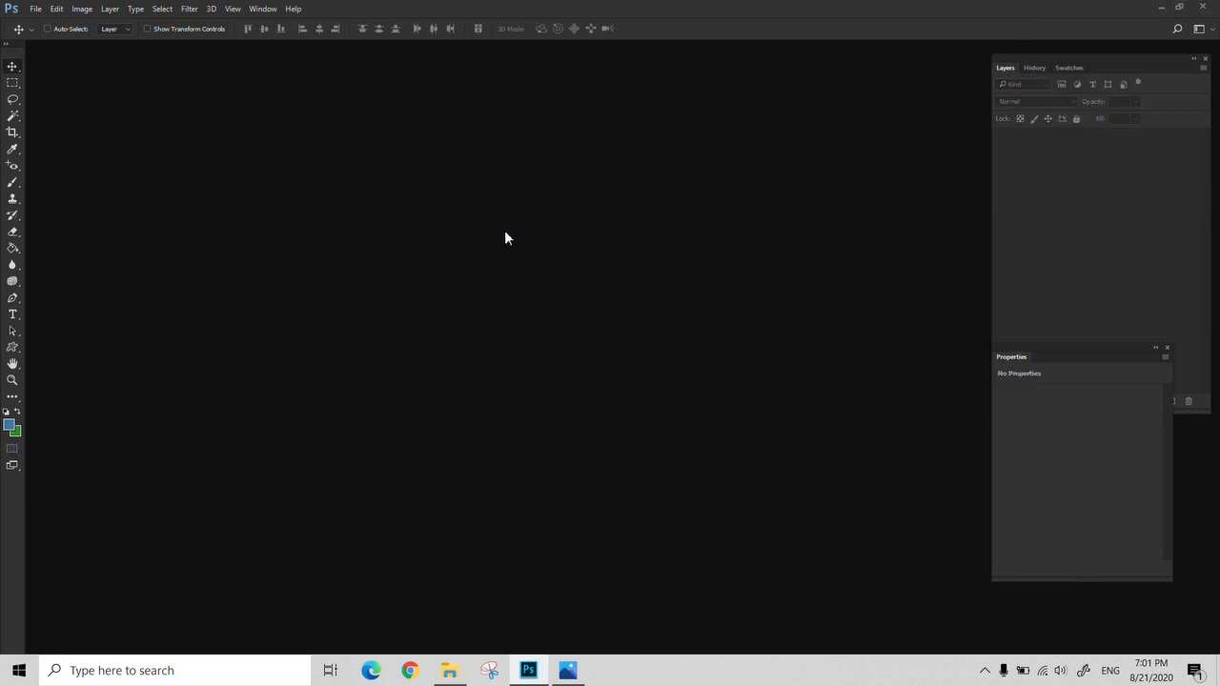
# Activate the Pen Tool and switch its mode from Shape to Path
pyautogui.click(13, 300)
pyautogui.click(71, 302)
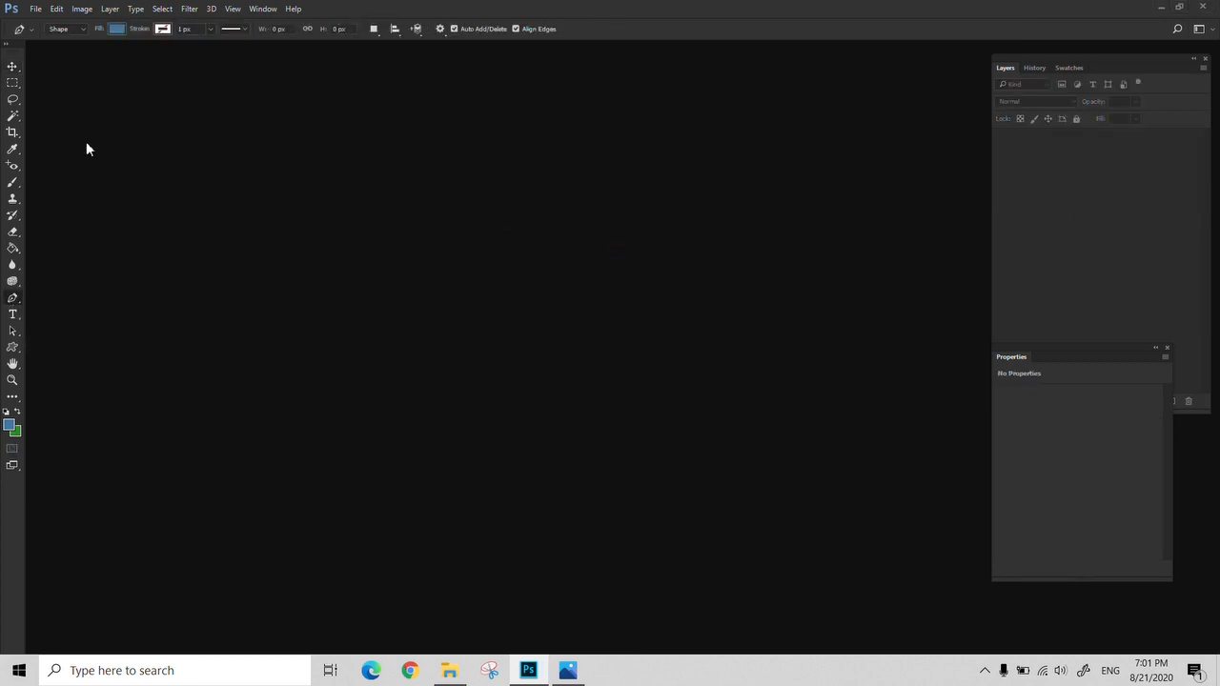
pyautogui.click(82, 30)
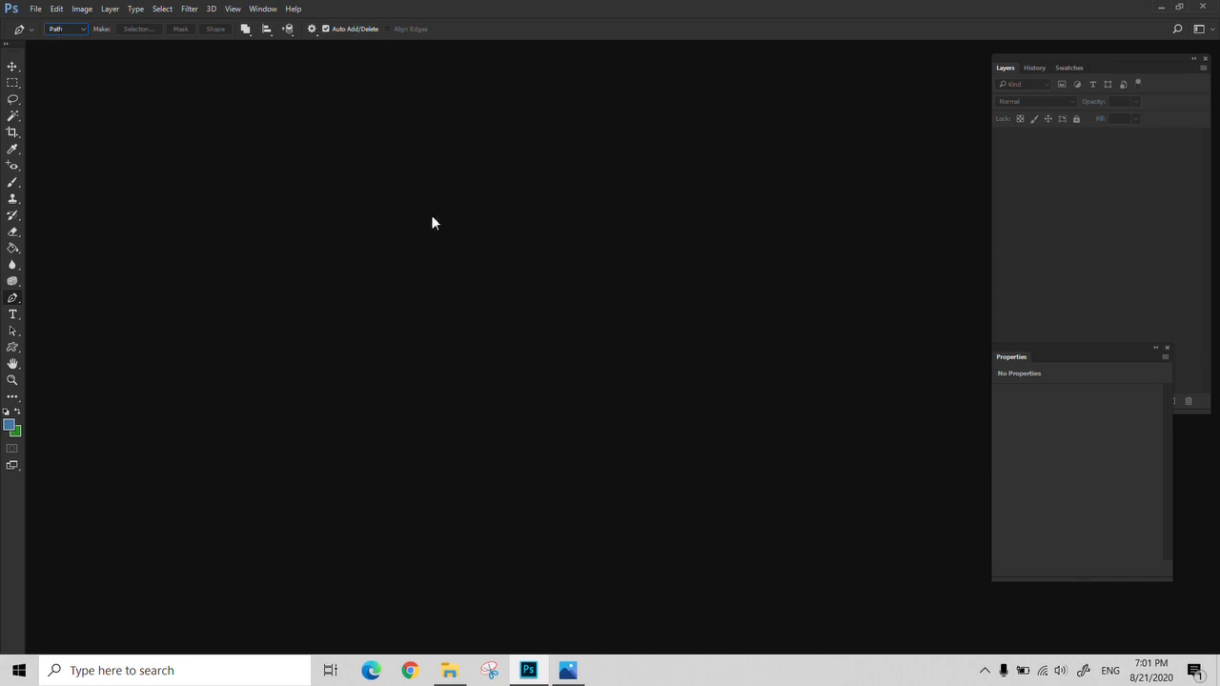
# Open shoe.jpg, show it enlarged in full-screen mode with the menu bar, and move the Properties panel clear of the Layers panel
pyautogui.hotkey('ctrl', 'o')
pyautogui.click(186, 238)
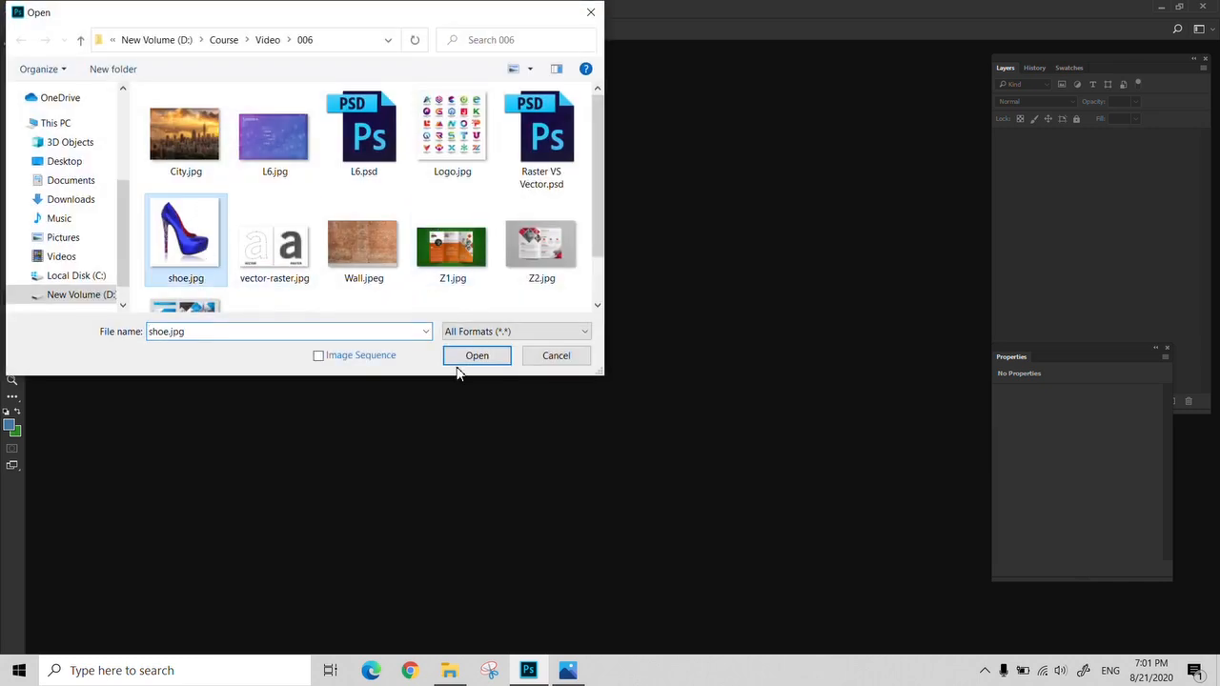
pyautogui.click(462, 360)
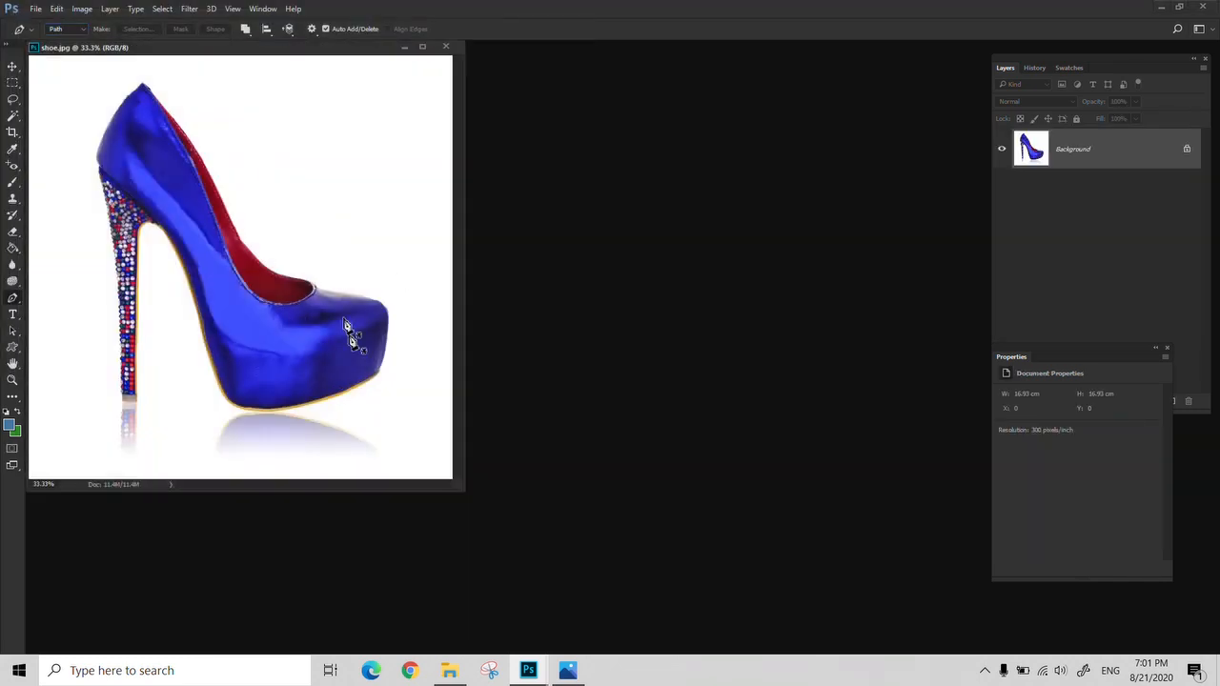
pyautogui.press('f')
pyautogui.press('z')
pyautogui.click(584, 354)
pyautogui.moveTo(655, 354); pyautogui.dragTo(486, 324)
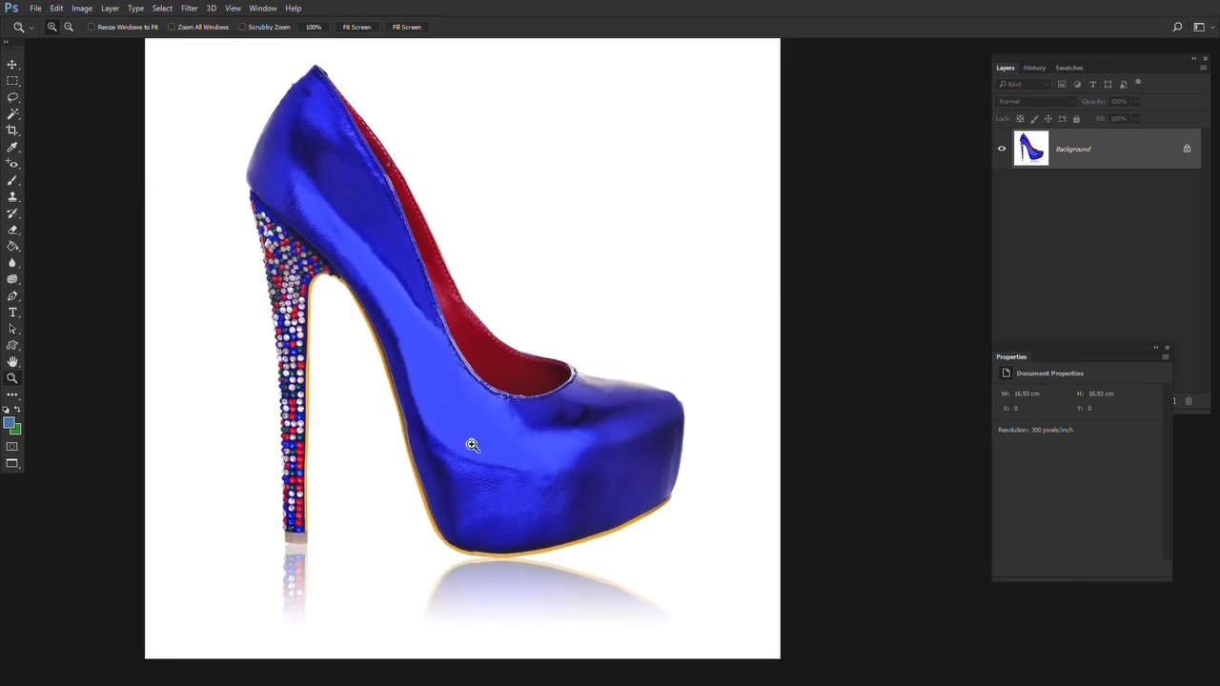
pyautogui.moveTo(1109, 354); pyautogui.dragTo(942, 401)
pyautogui.moveTo(531, 308); pyautogui.dragTo(520, 321)
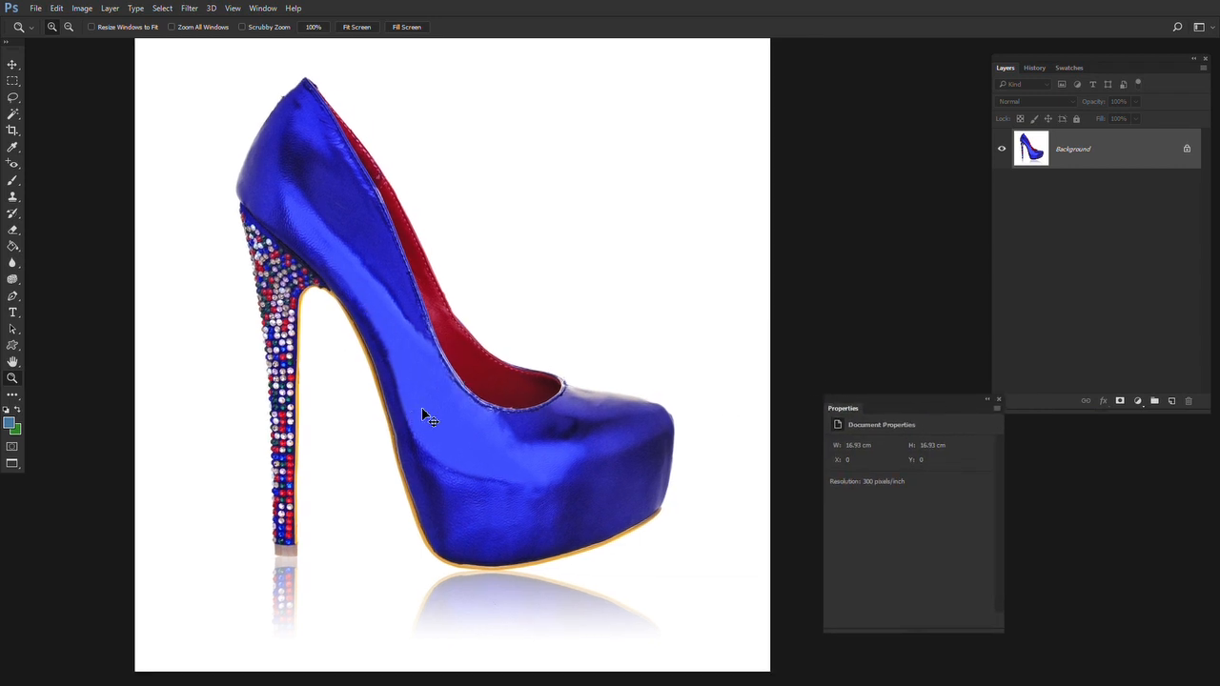
# Duplicate the shoe's Background layer and hide the original
pyautogui.hotkey('ctrl', 'j')
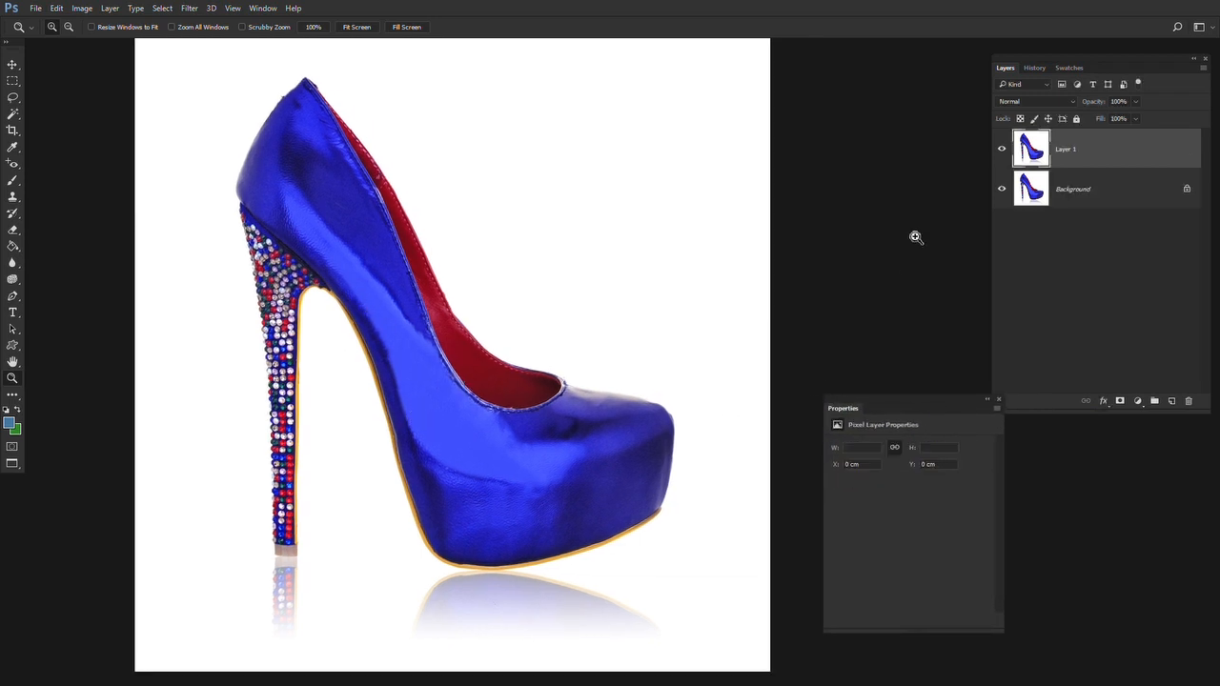
pyautogui.click(1000, 190)
# Select two white areas above the shoe freehand with the Lasso Tool and delete each from Layer 1
pyautogui.keyDown('alt'); pyautogui.click(491, 268); pyautogui.keyUp('alt')
pyautogui.moveTo(467, 297); pyautogui.dragTo(410, 340)
pyautogui.press('l')
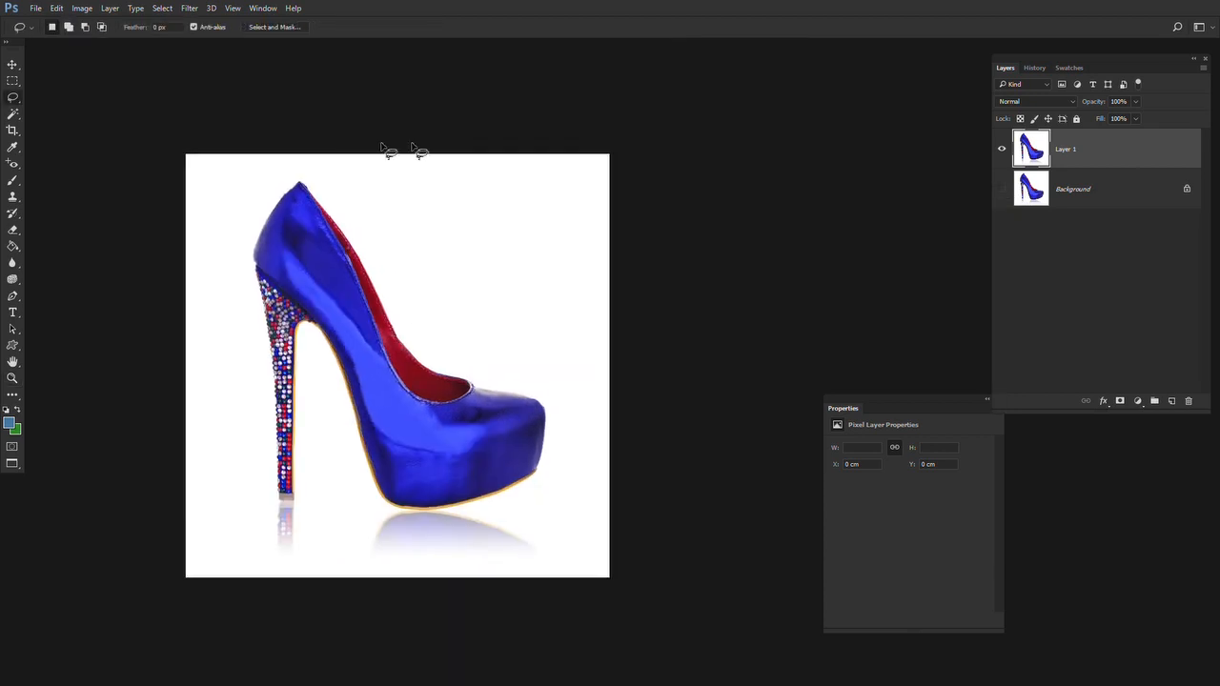
pyautogui.moveTo(412, 148)
pyautogui.mouseDown()
pyautogui.moveTo(339, 198)
pyautogui.moveTo(374, 269)
pyautogui.moveTo(445, 326)
pyautogui.moveTo(553, 126)
pyautogui.mouseUp()
pyautogui.press('Delete')
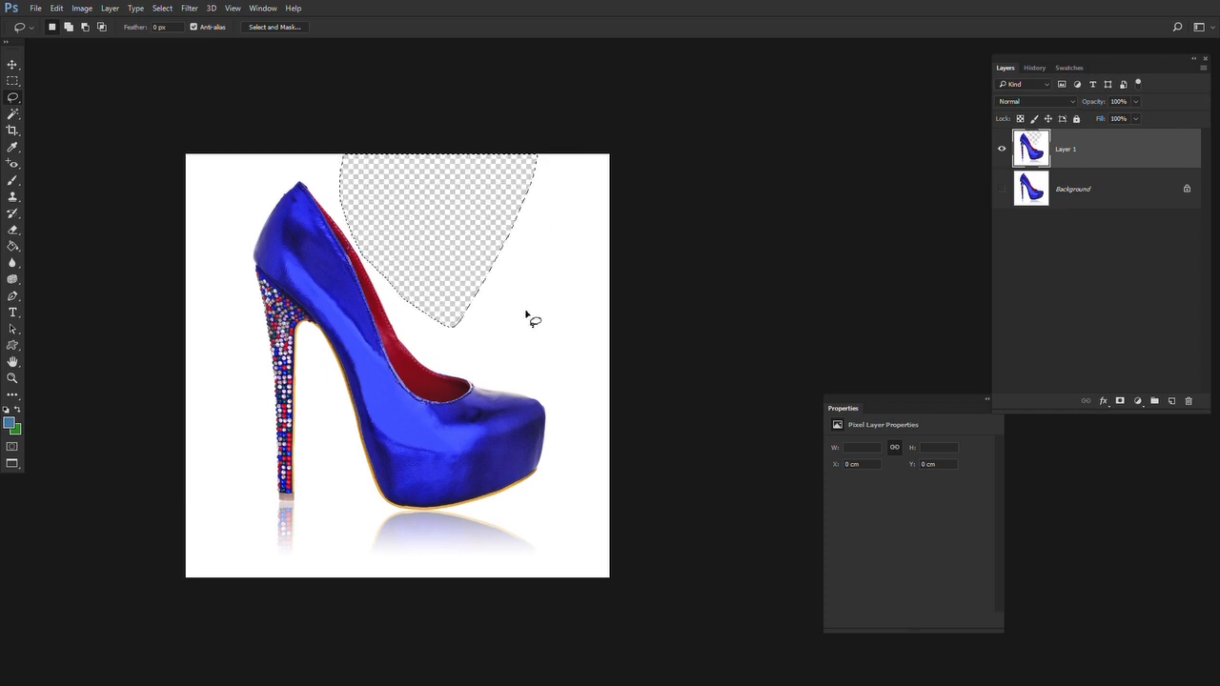
pyautogui.hotkey('ctrl', 'd')
pyautogui.moveTo(616, 136)
pyautogui.mouseDown()
pyautogui.moveTo(495, 278)
pyautogui.moveTo(572, 353)
pyautogui.moveTo(620, 346)
pyautogui.mouseUp()
pyautogui.press('Delete')
pyautogui.hotkey('ctrl', 'd')
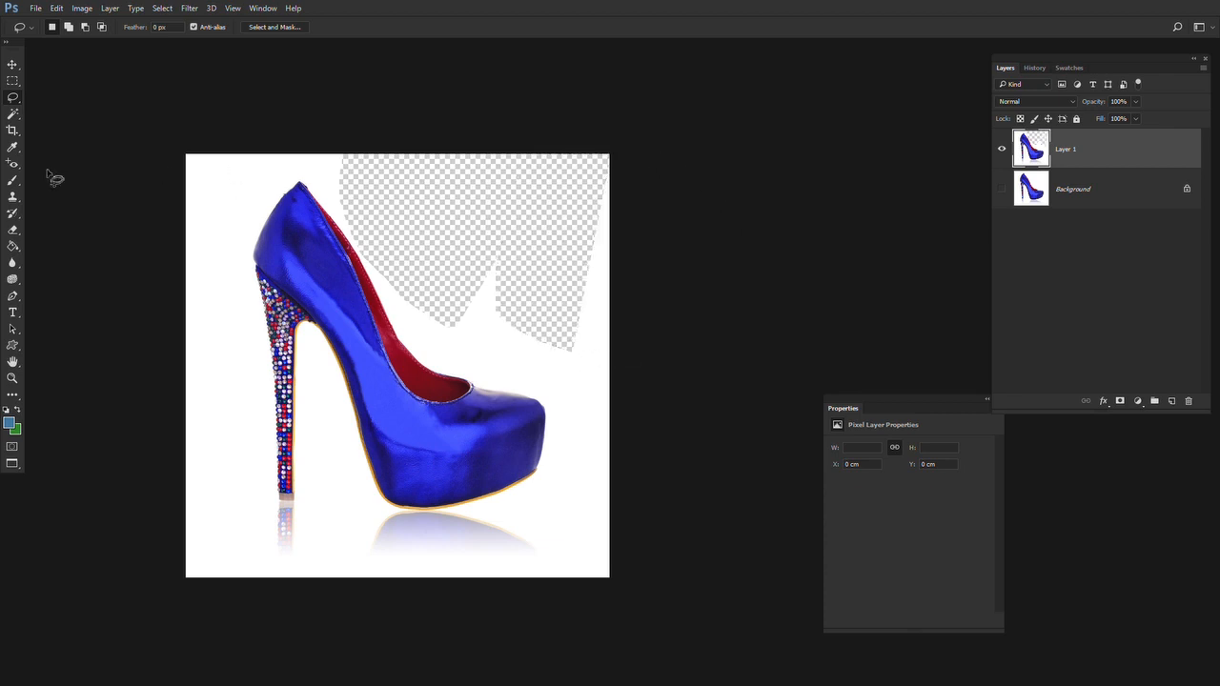
# Delete the remaining white background with a Magic Wand selection, undo all the background deletions on Layer 1, and clear the selection
pyautogui.click(12, 113)
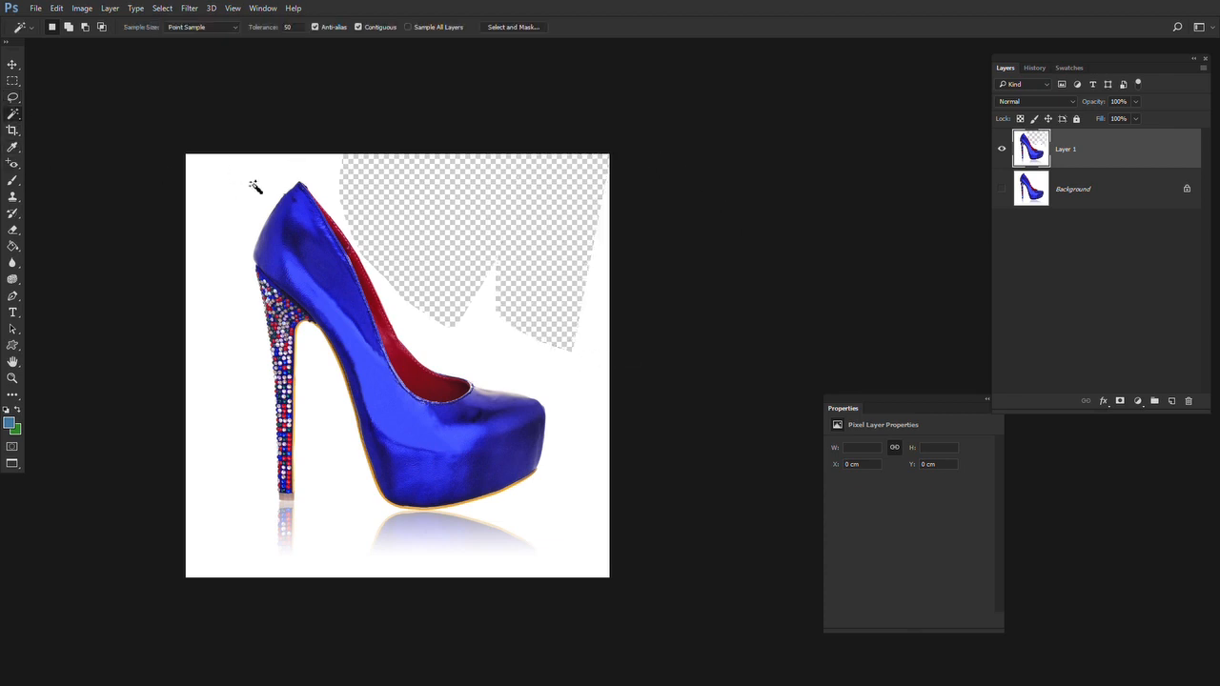
pyautogui.click(255, 187)
pyautogui.press('Delete')
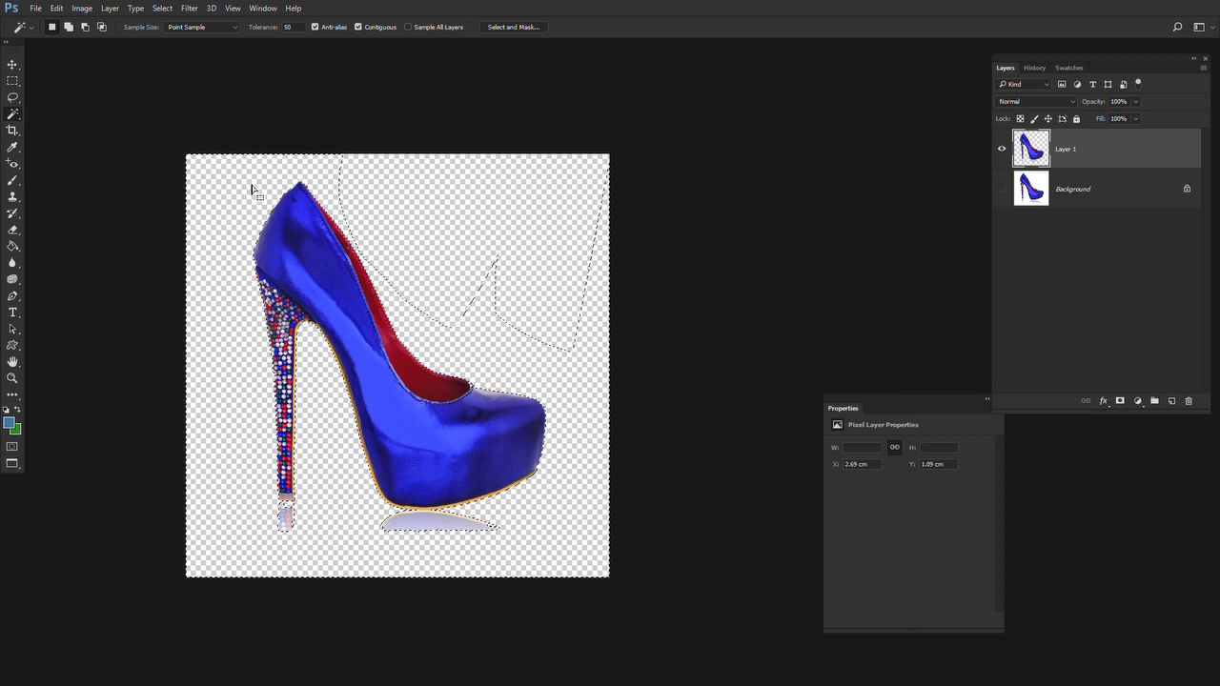
pyautogui.hotkey('ctrl', 'alt', 'z')
pyautogui.hotkey('ctrl', 'alt', 'z')
pyautogui.hotkey('ctrl', 'alt', 'z')
pyautogui.hotkey('ctrl', 'alt', 'z')
pyautogui.hotkey('ctrl', 'alt', 'z')
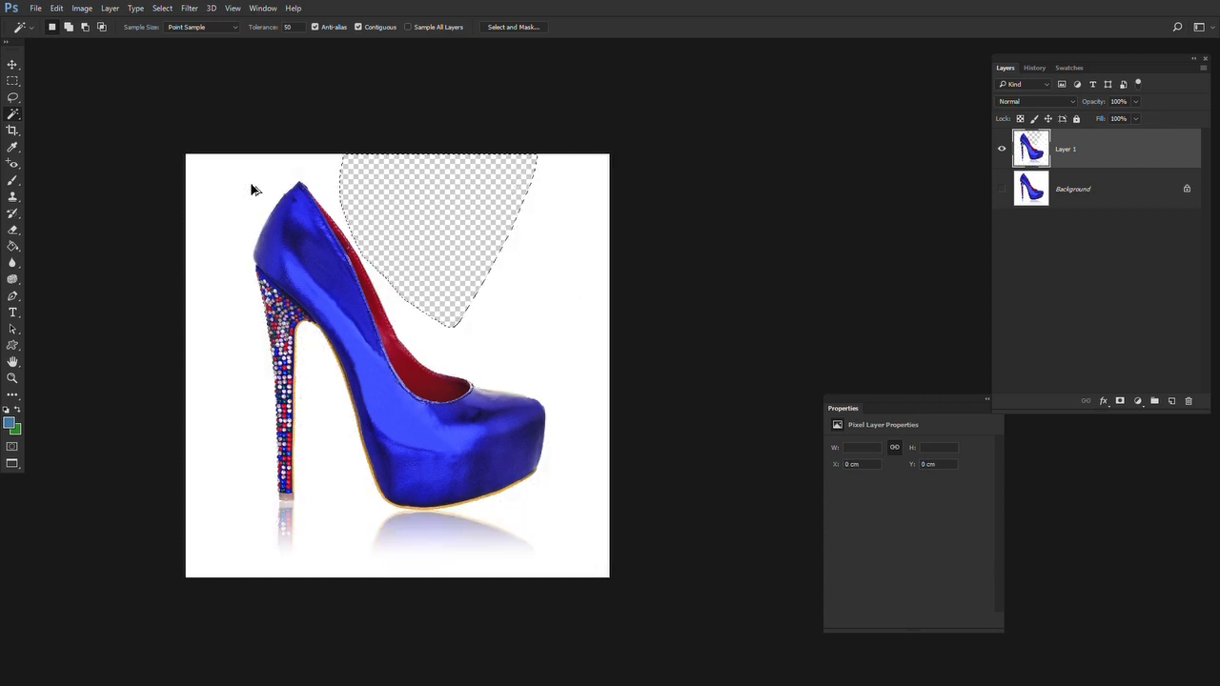
pyautogui.hotkey('ctrl', 'alt', 'z')
pyautogui.press('m')
pyautogui.hotkey('ctrl', 'd')
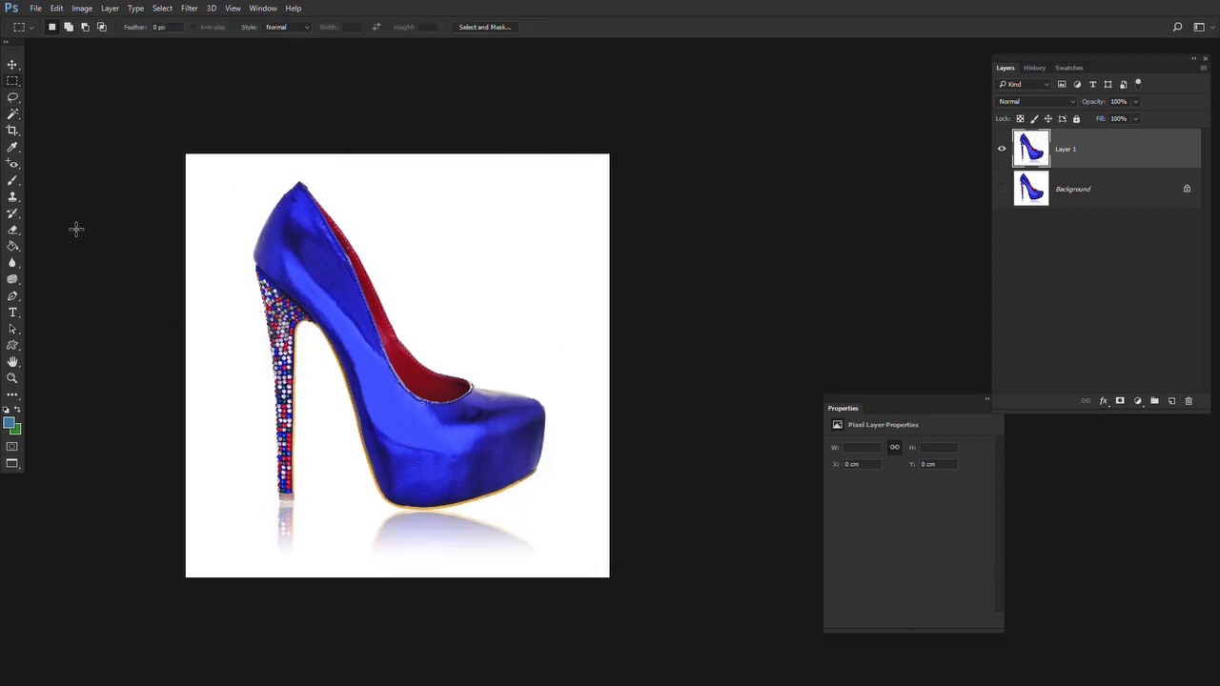
# Erase the white background around the shoe with the Magic Eraser Tool and undo the erasure
pyautogui.click(14, 229)
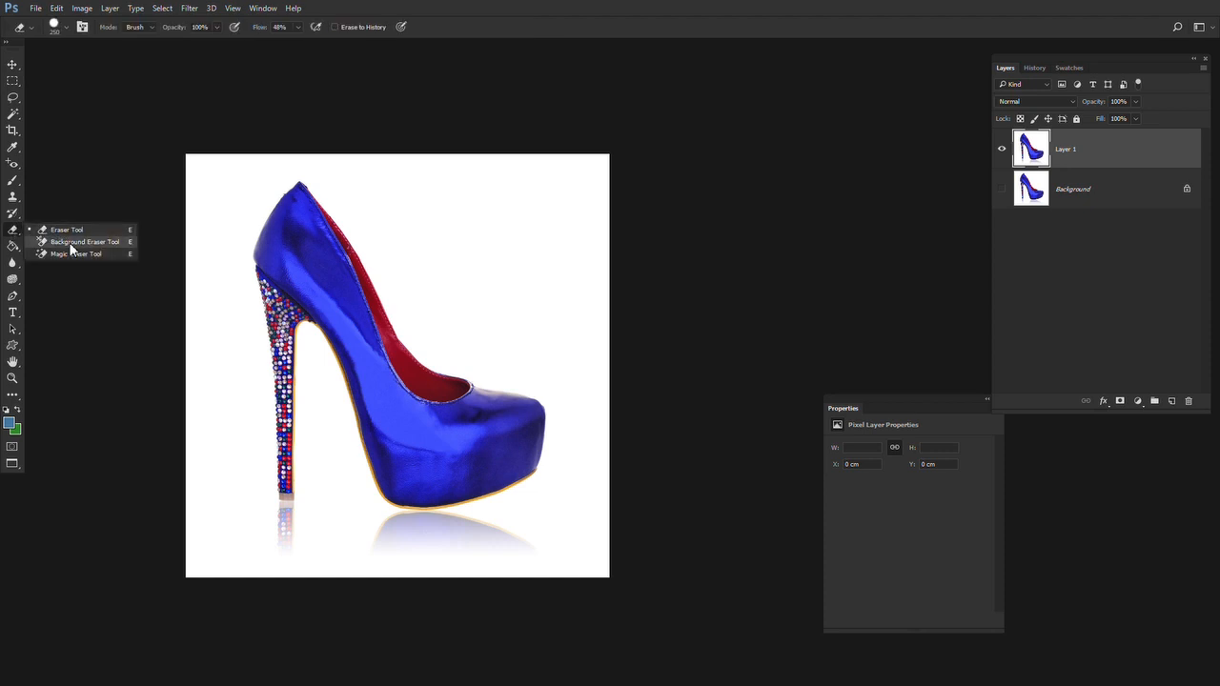
pyautogui.click(71, 253)
pyautogui.click(232, 208)
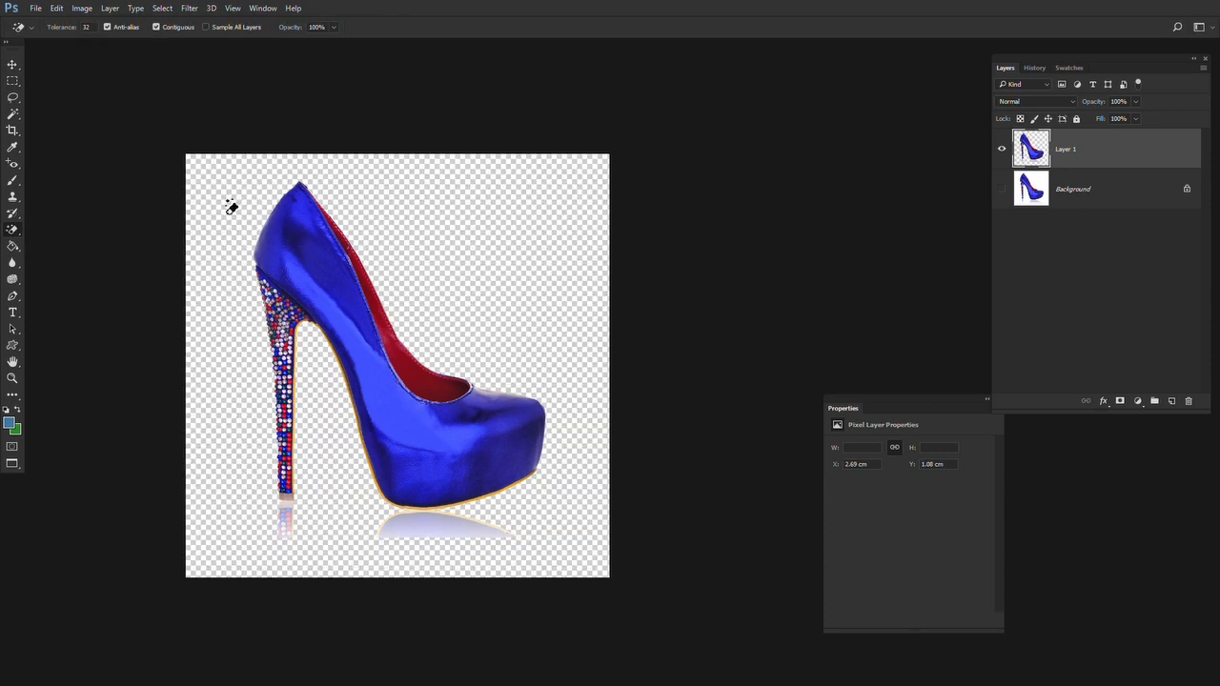
pyautogui.hotkey('ctrl', 'z')
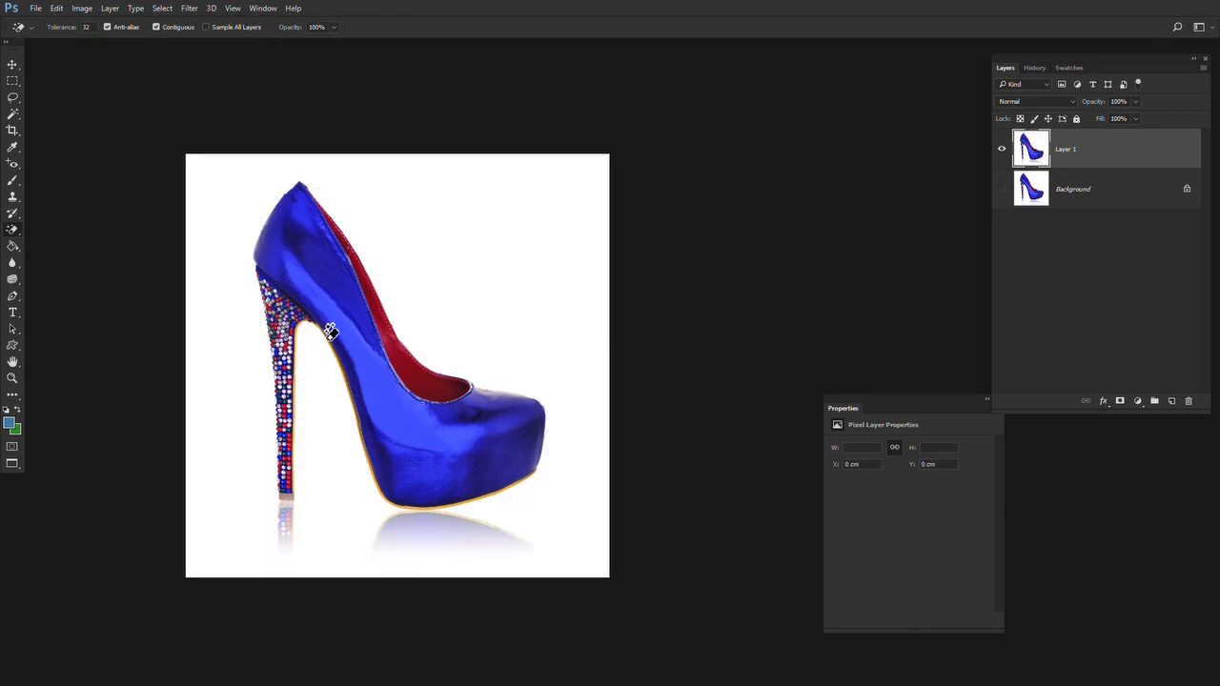
# Select along the shoe's red lining and back through the white area with the Magnetic Lasso Tool, then discard the selection
pyautogui.click(12, 98)
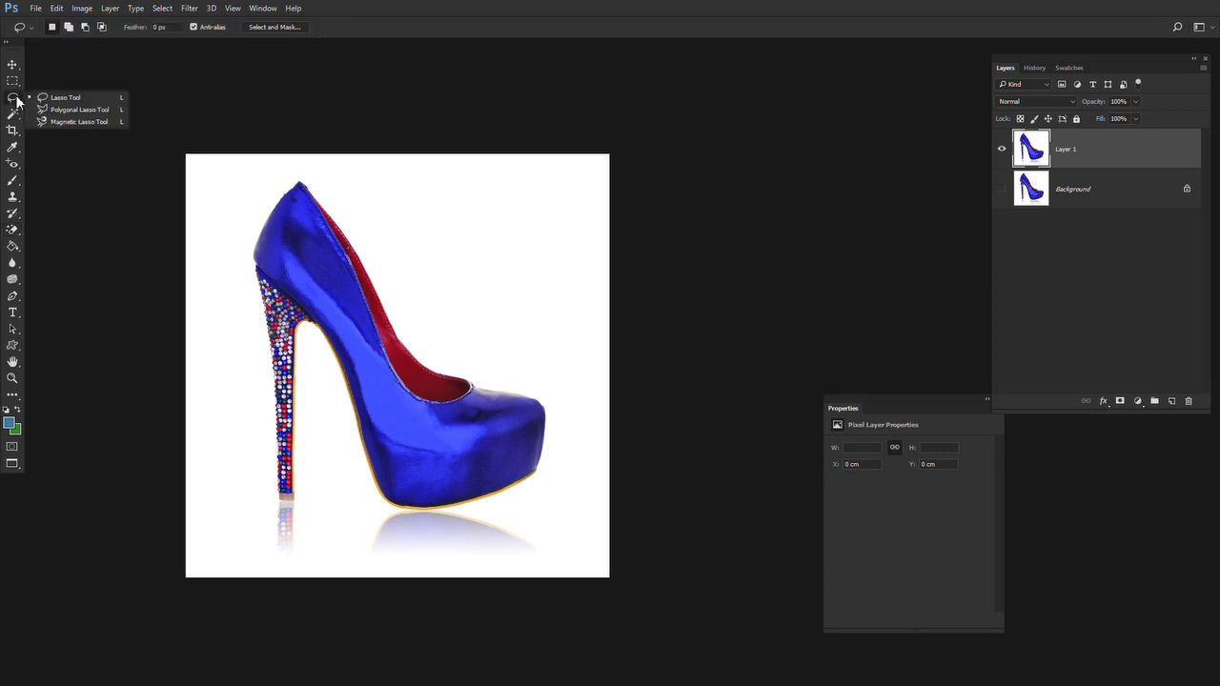
pyautogui.click(56, 122)
pyautogui.click(374, 222)
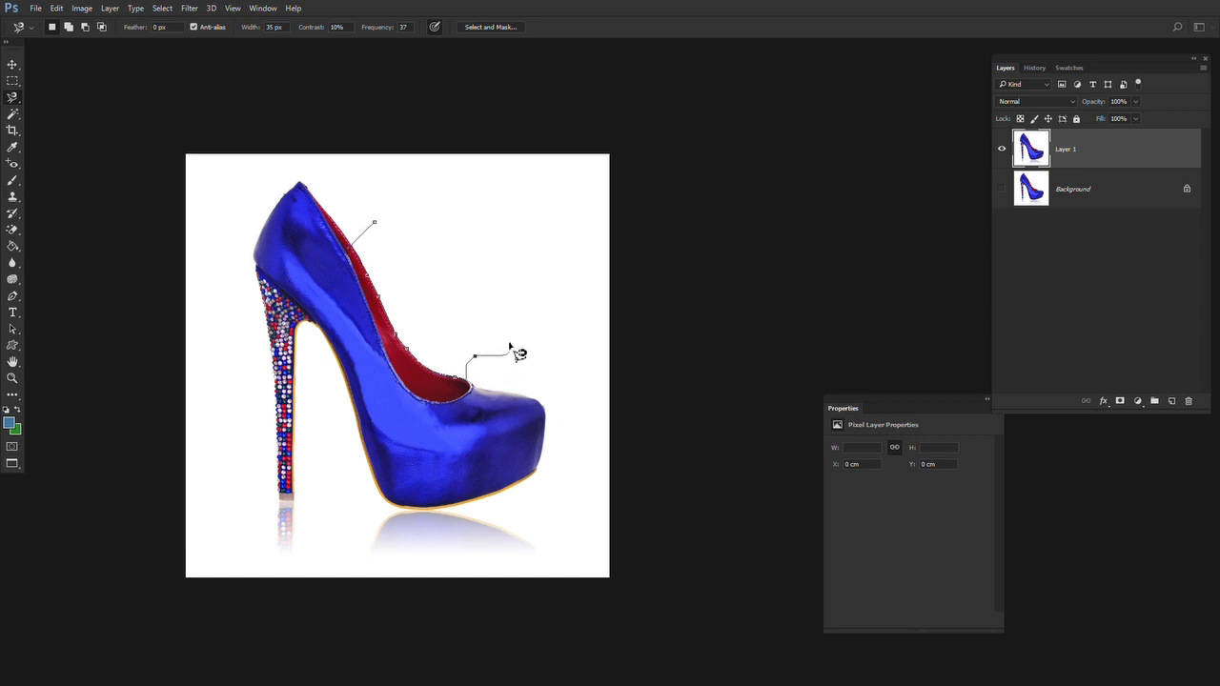
pyautogui.hotkey('ctrl', 'space')
pyautogui.click(436, 360)
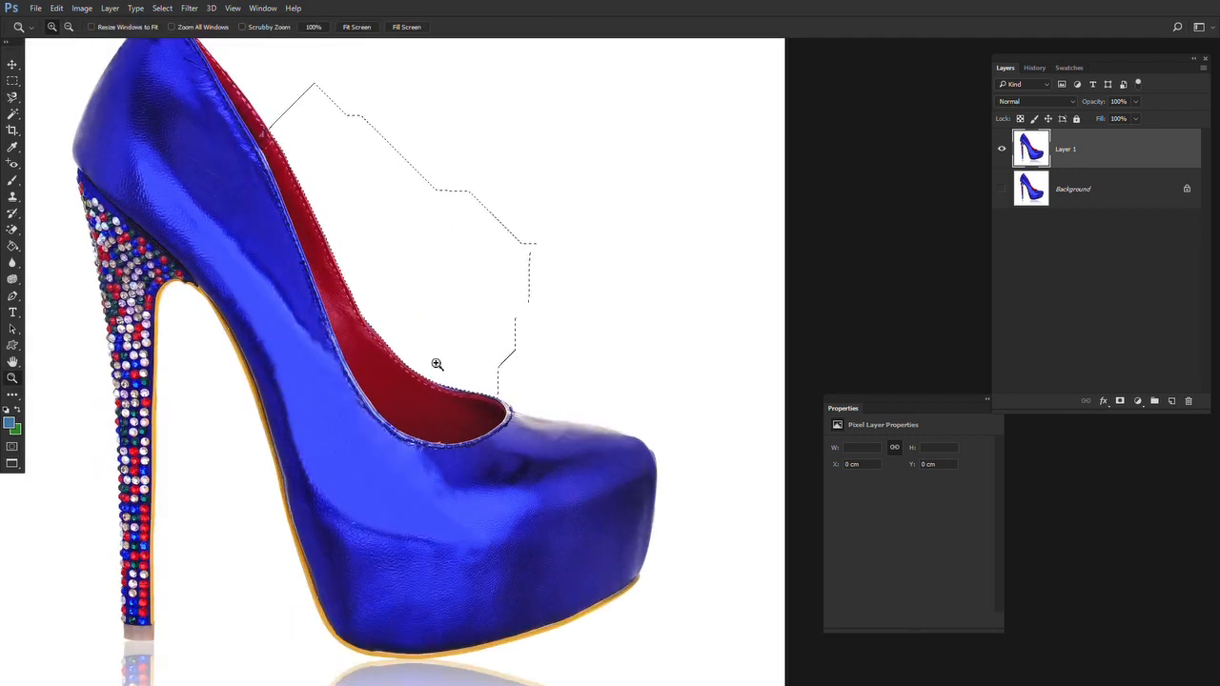
pyautogui.press('m')
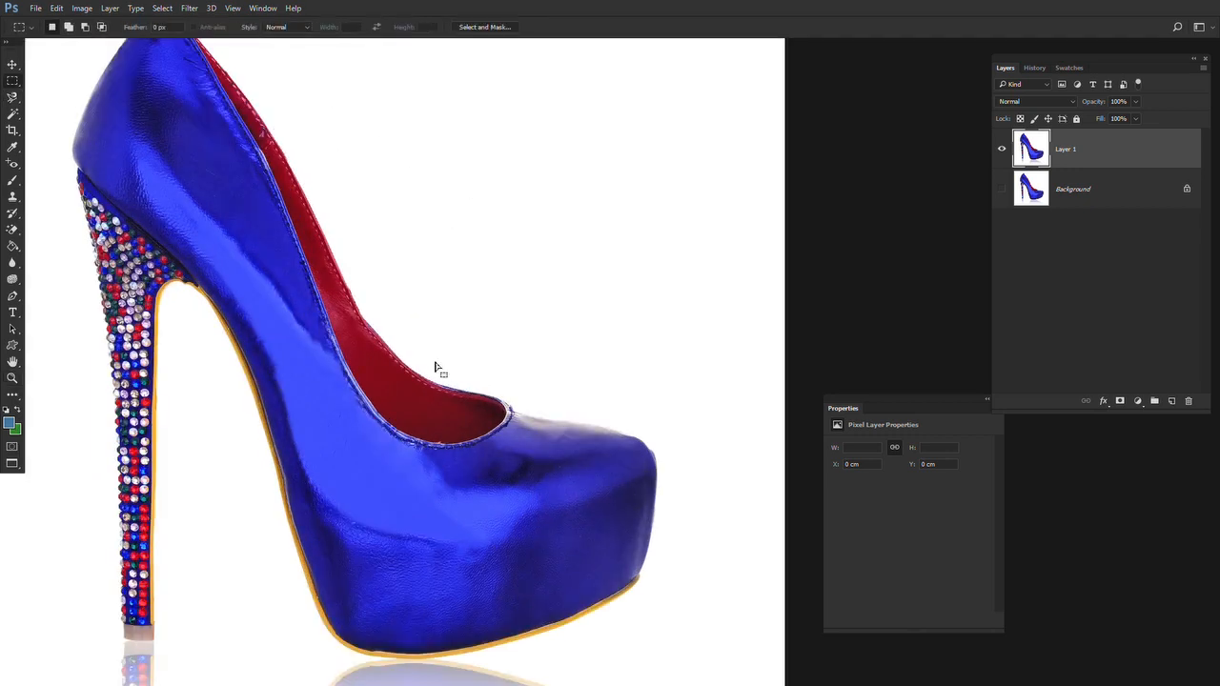
# Start a Pen Tool path near the shoe's back tip and trace down the upper outer edge of the red lining
pyautogui.moveTo(435, 368); pyautogui.dragTo(503, 357)
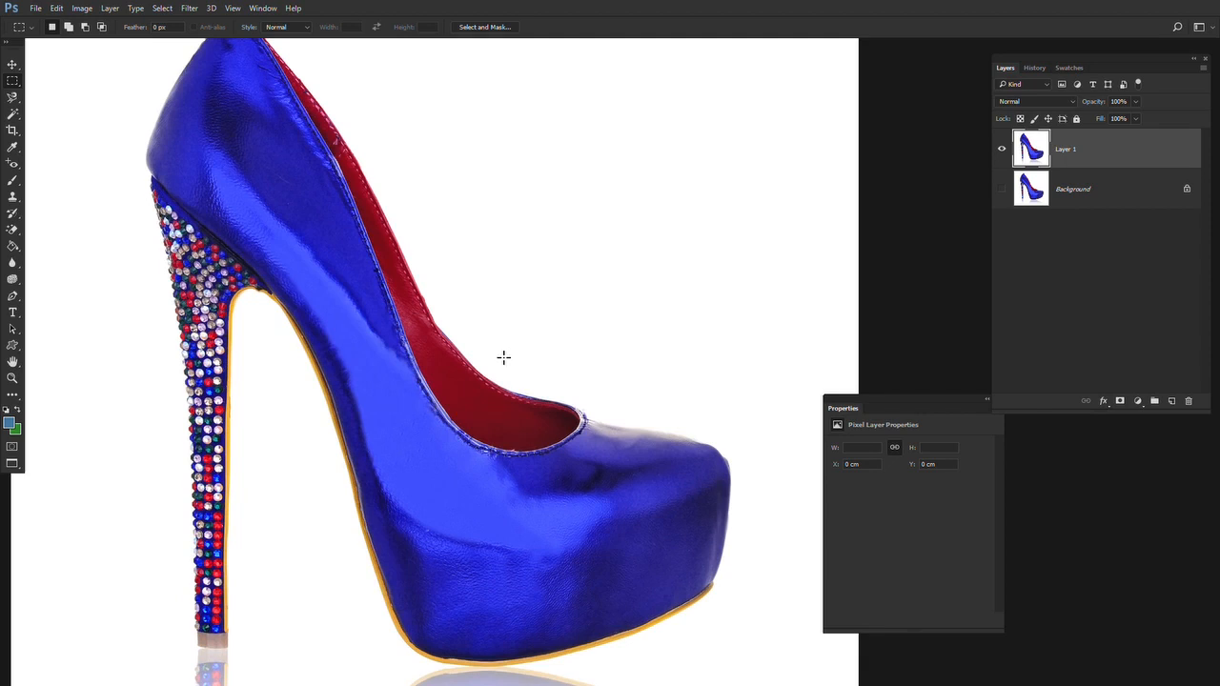
pyautogui.moveTo(372, 179); pyautogui.dragTo(433, 276)
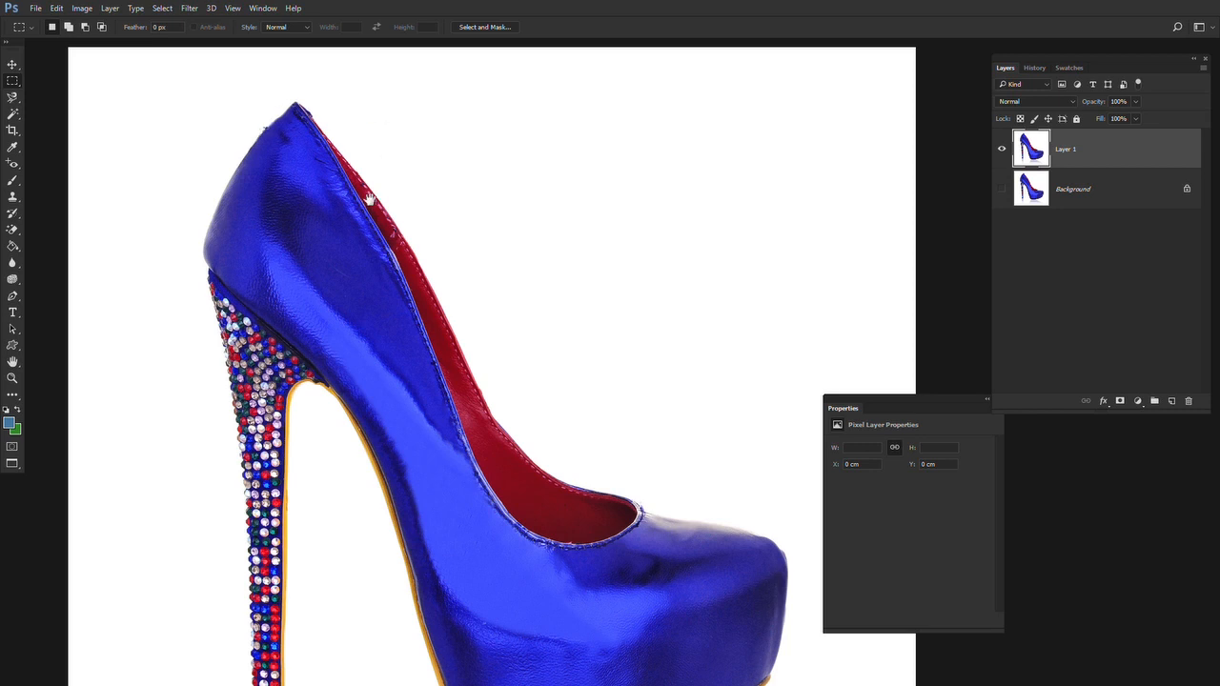
pyautogui.moveTo(369, 198); pyautogui.dragTo(314, 237)
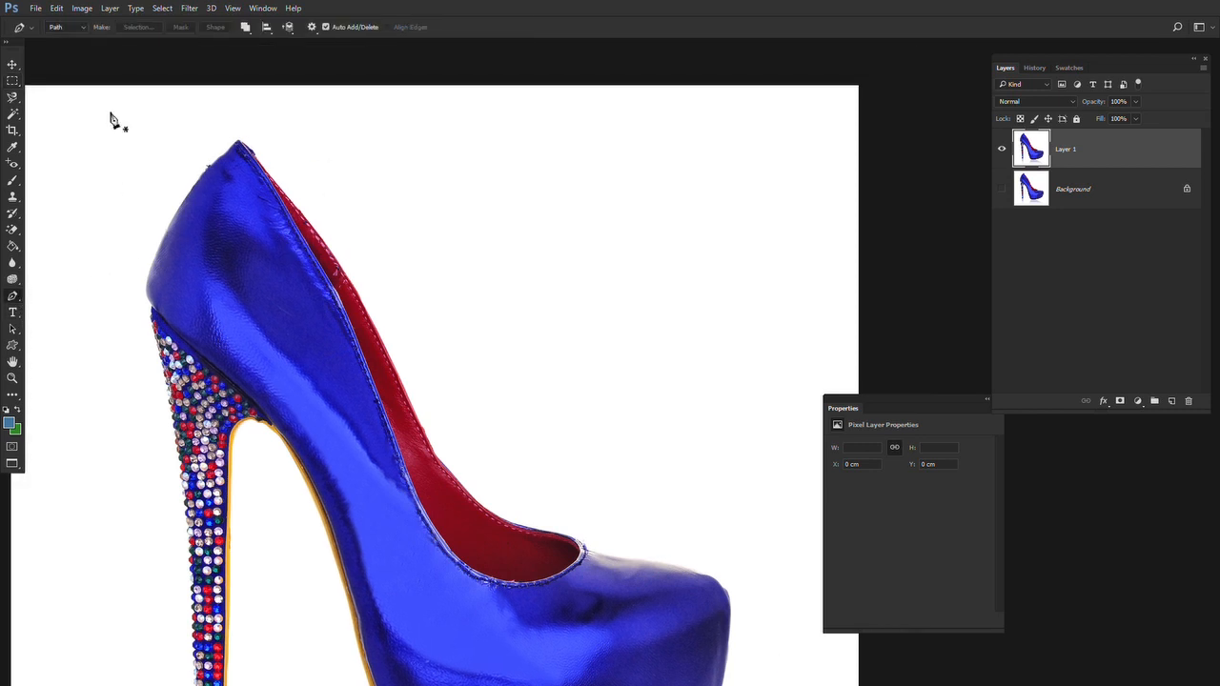
pyautogui.press('z')
pyautogui.click(198, 112)
pyautogui.click(199, 111)
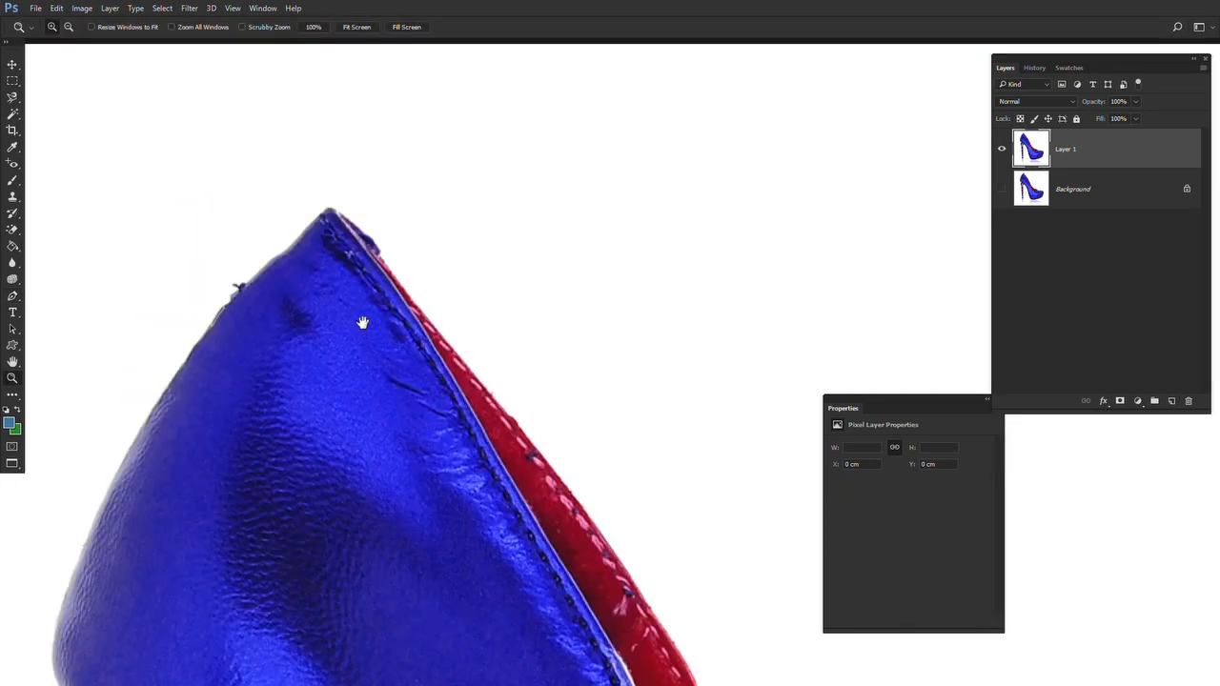
pyautogui.moveTo(363, 323); pyautogui.dragTo(229, 168)
pyautogui.press('p')
pyautogui.press('z')
pyautogui.click(248, 199)
pyautogui.press('p')
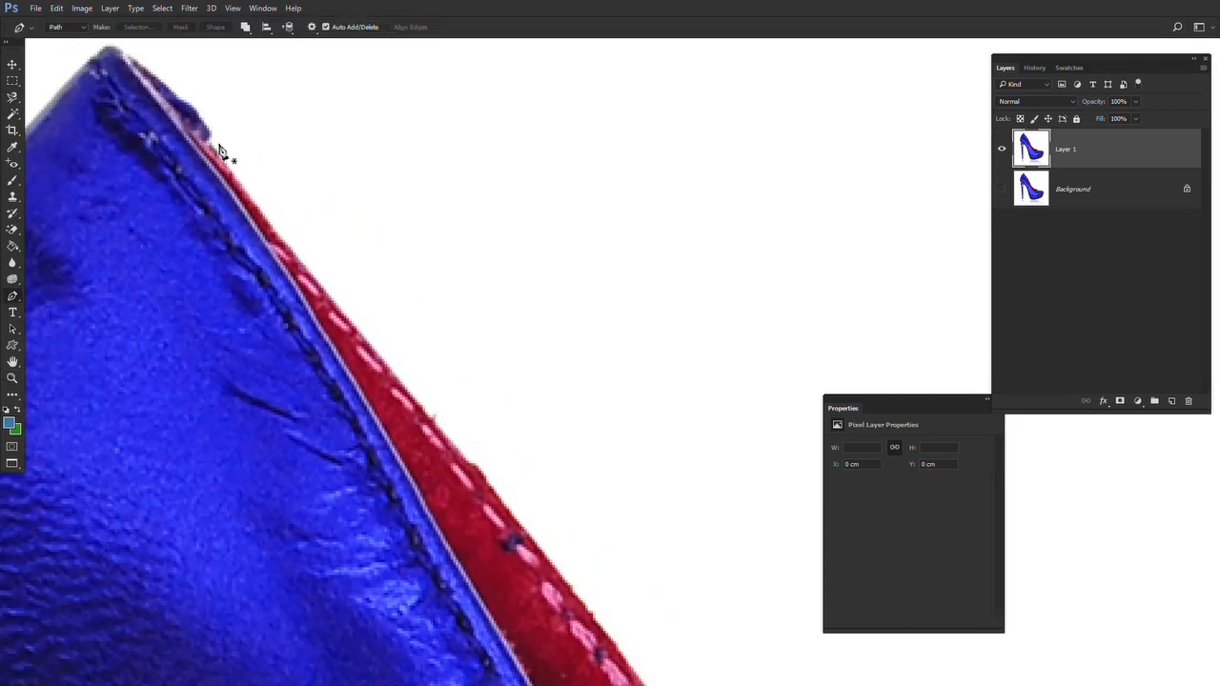
pyautogui.moveTo(265, 229); pyautogui.dragTo(215, 126)
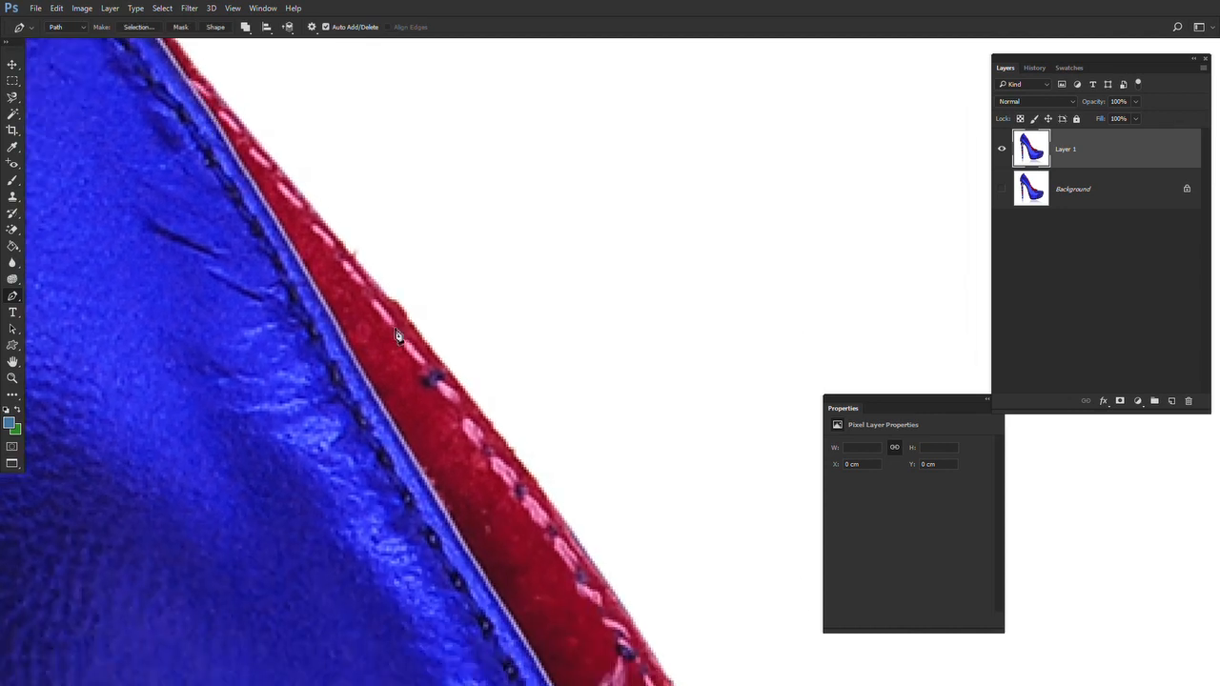
pyautogui.moveTo(243, 77); pyautogui.dragTo(283, 242)
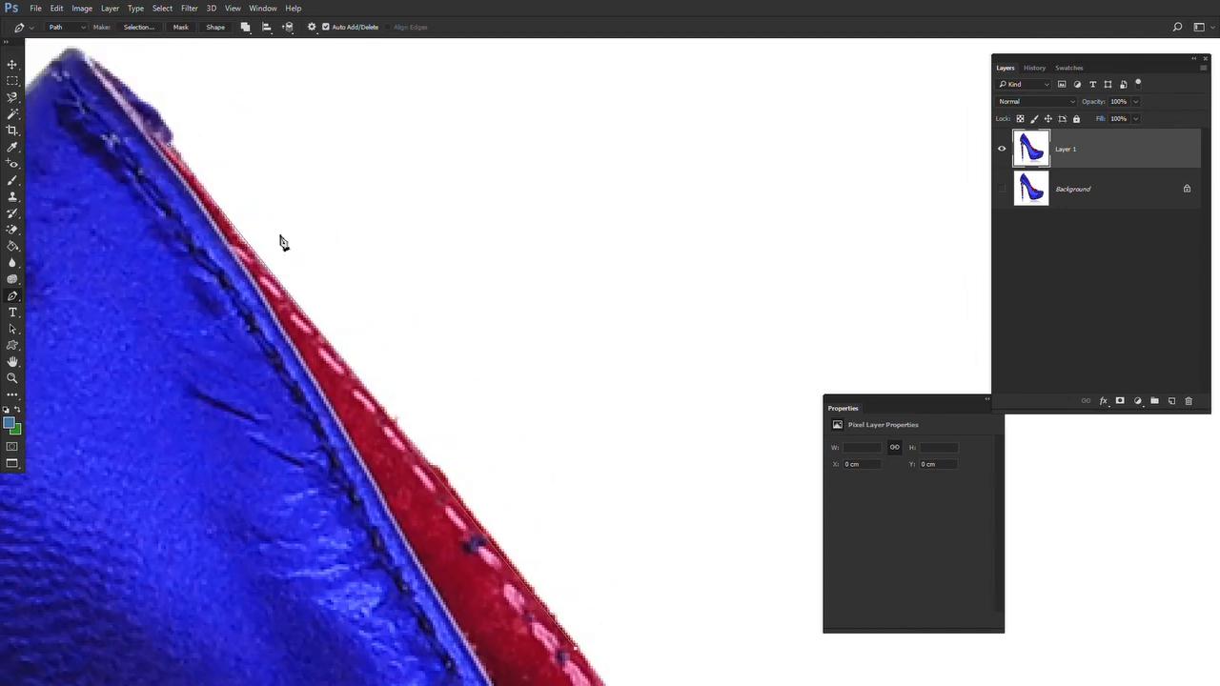
pyautogui.moveTo(431, 493); pyautogui.dragTo(392, 320)
pyautogui.moveTo(667, 608); pyautogui.dragTo(280, 116)
# Extend the path around the slight bend and farther down the outer edge of the red lining with closely spaced anchor points
pyautogui.click(358, 329)
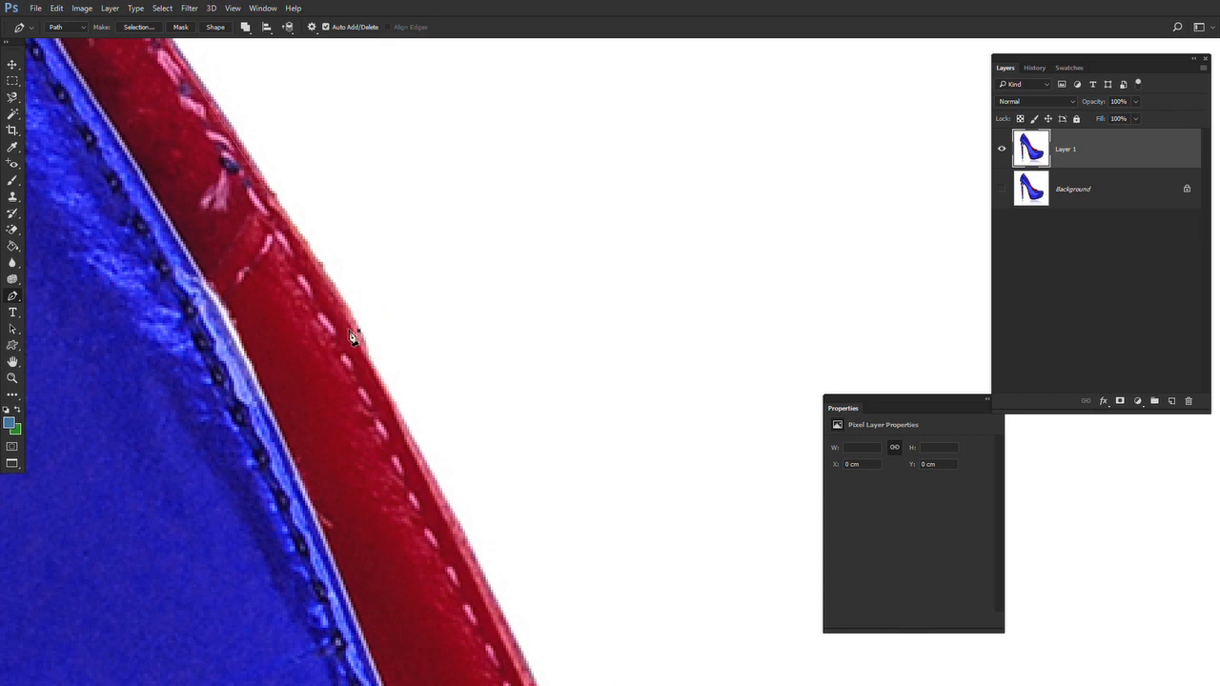
pyautogui.moveTo(358, 329); pyautogui.dragTo(404, 395)
pyautogui.moveTo(338, 296); pyautogui.dragTo(342, 294)
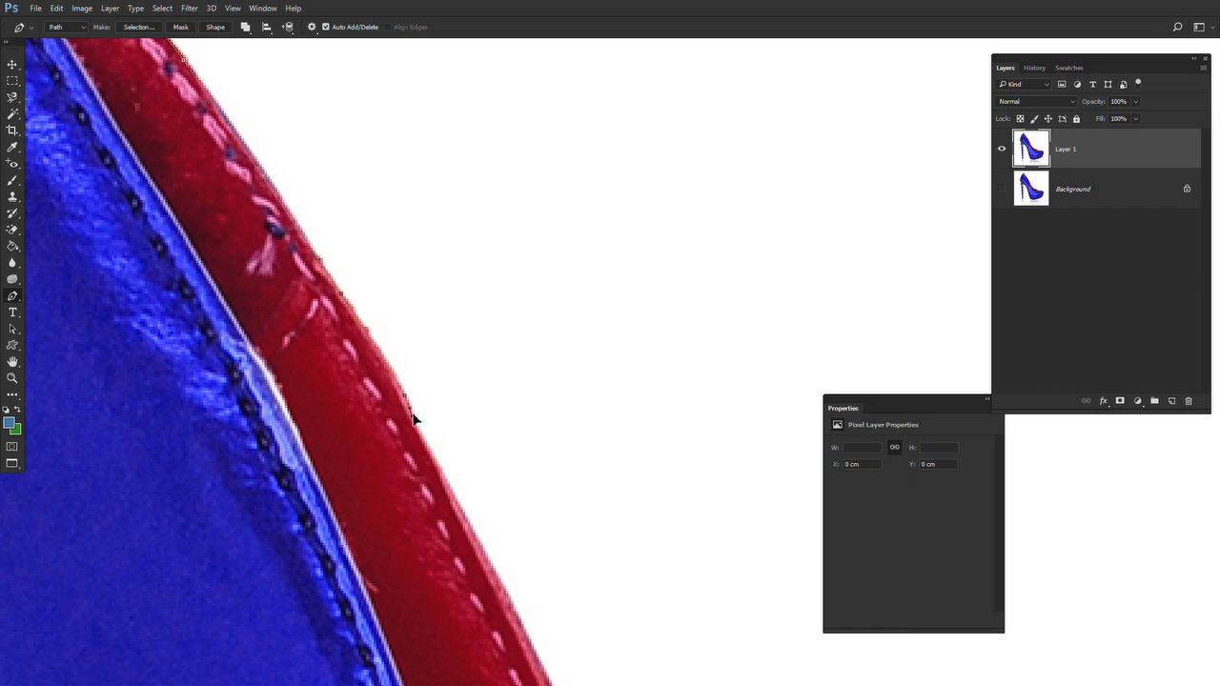
pyautogui.moveTo(529, 630); pyautogui.dragTo(411, 391)
pyautogui.click(429, 440)
pyautogui.moveTo(438, 443); pyautogui.dragTo(428, 413)
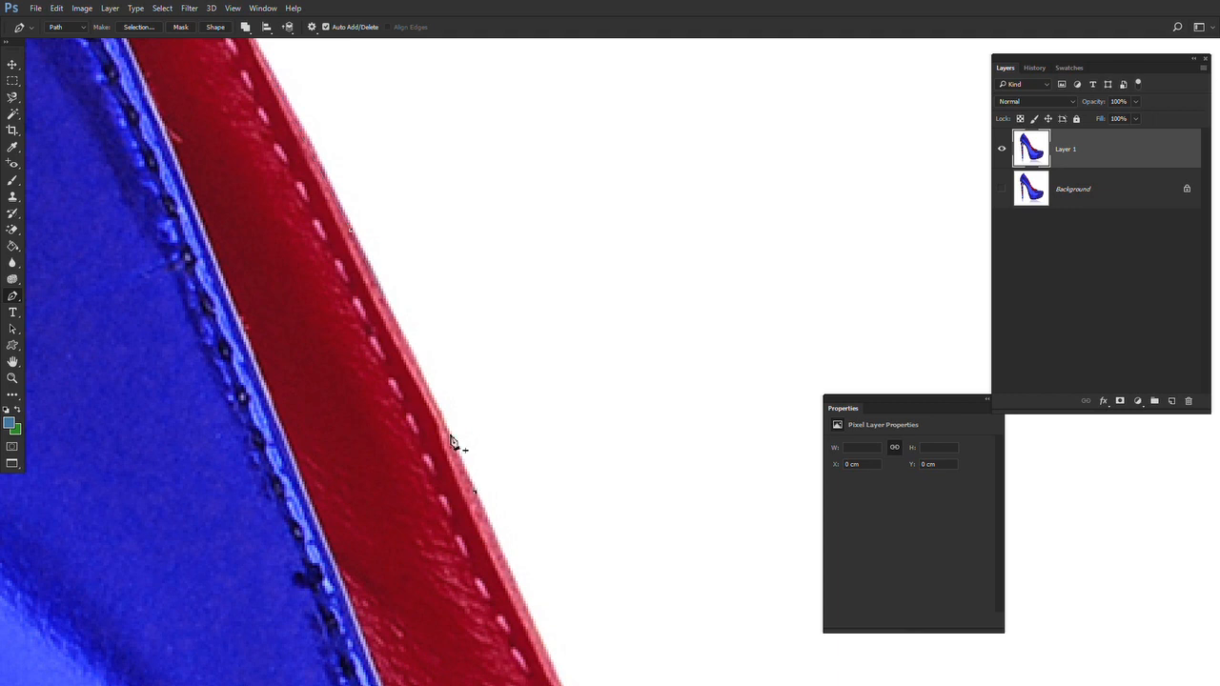
# Close the path back at its starting anchor near the shoe's tip, routing it loosely through the white background
pyautogui.press('z')
pyautogui.keyDown('alt'); pyautogui.click(467, 340); pyautogui.keyUp('alt')
pyautogui.keyDown('alt'); pyautogui.click(467, 340); pyautogui.keyUp('alt')
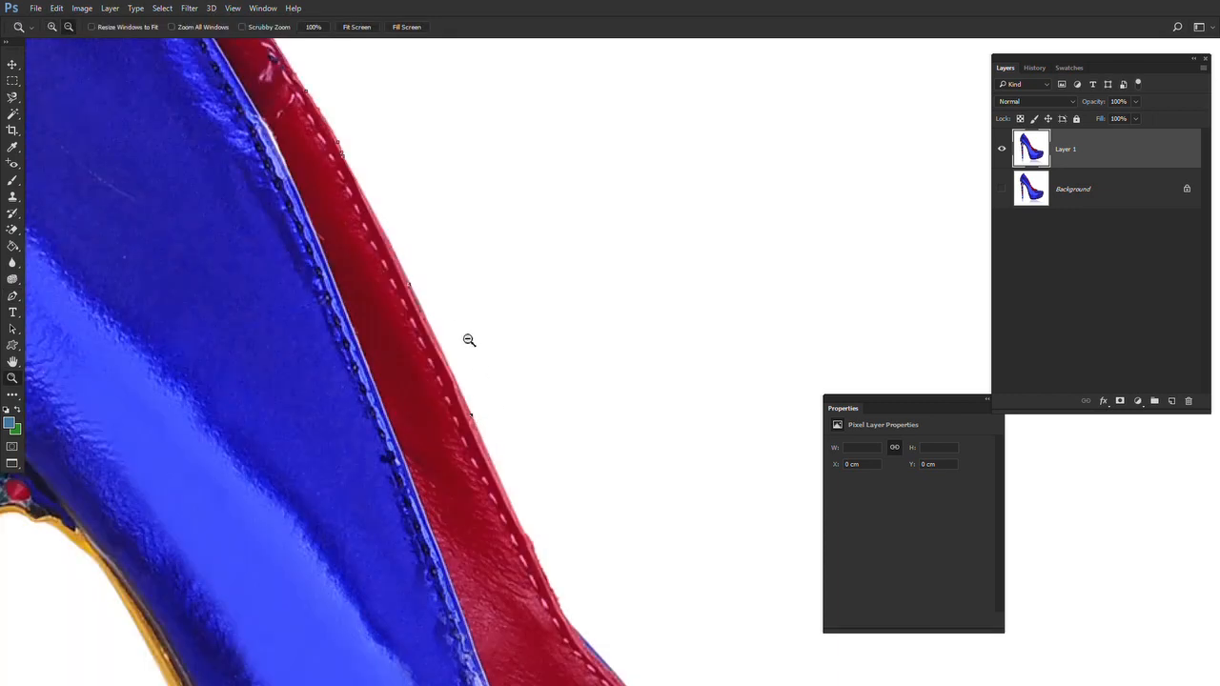
pyautogui.keyDown('alt'); pyautogui.click(467, 340); pyautogui.keyUp('alt')
pyautogui.moveTo(479, 199); pyautogui.dragTo(411, 426)
pyautogui.press('p')
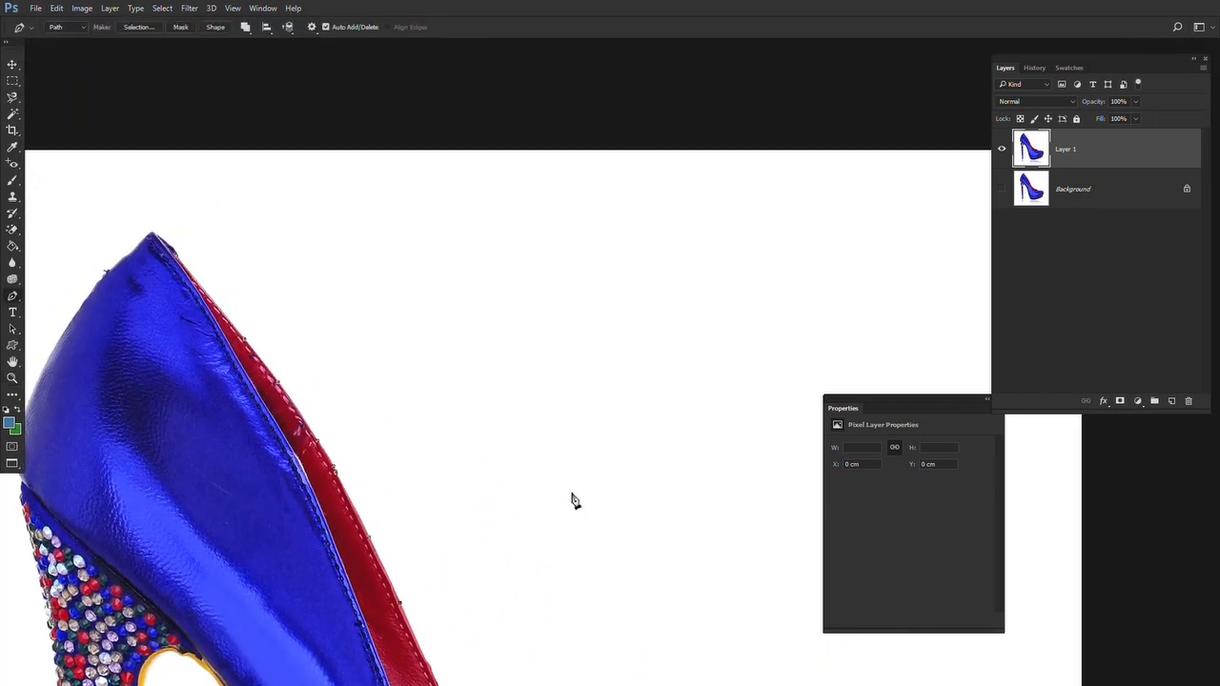
pyautogui.click(617, 300)
pyautogui.click(332, 169)
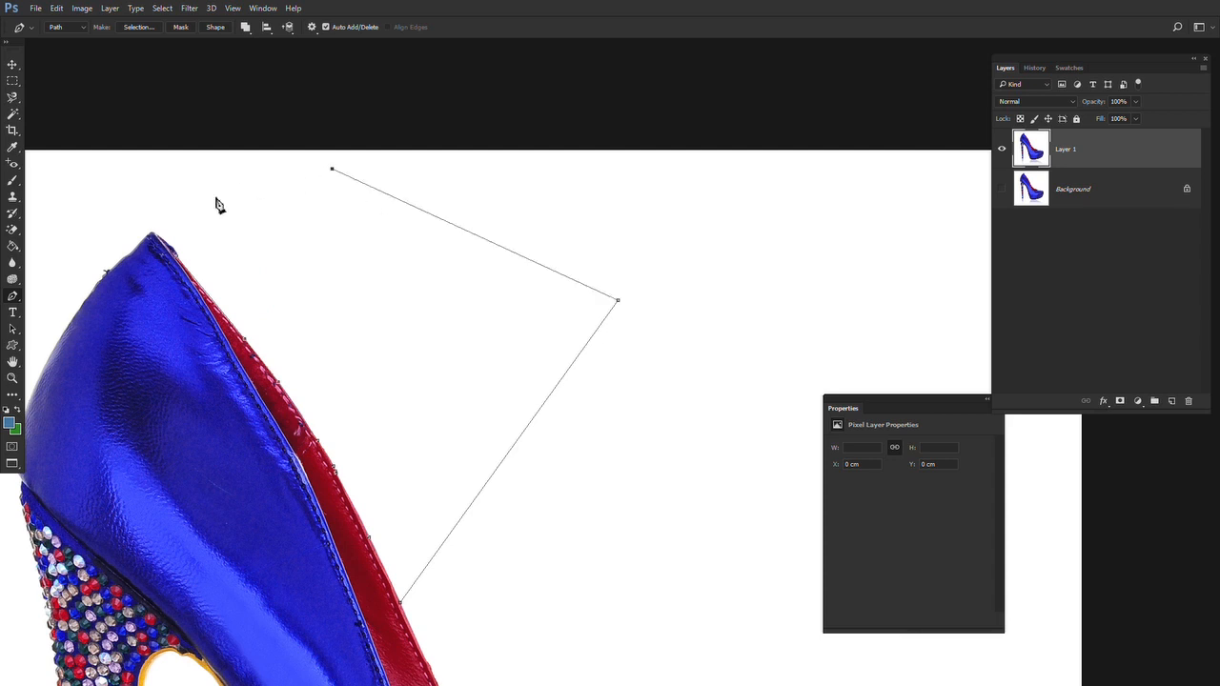
pyautogui.click(215, 196)
pyautogui.click(178, 254)
# Show the Paths panel and detach it from its group as a separate floating panel
pyautogui.click(263, 9)
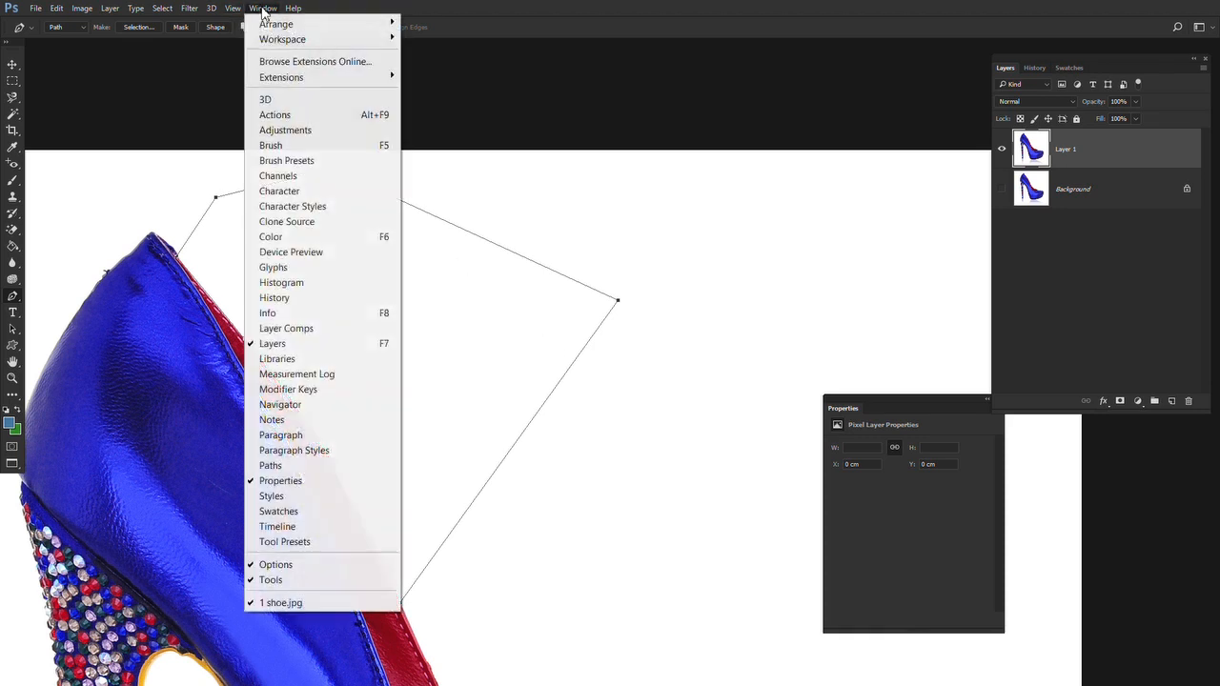
pyautogui.click(271, 466)
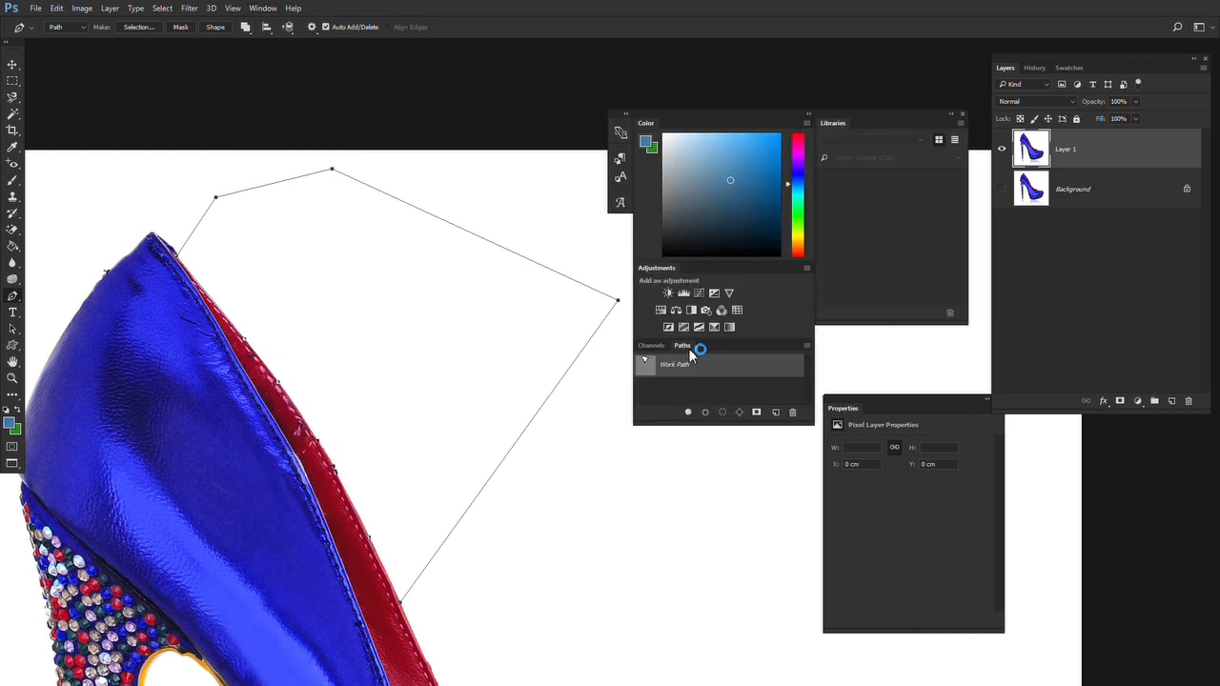
pyautogui.moveTo(682, 351); pyautogui.dragTo(576, 481)
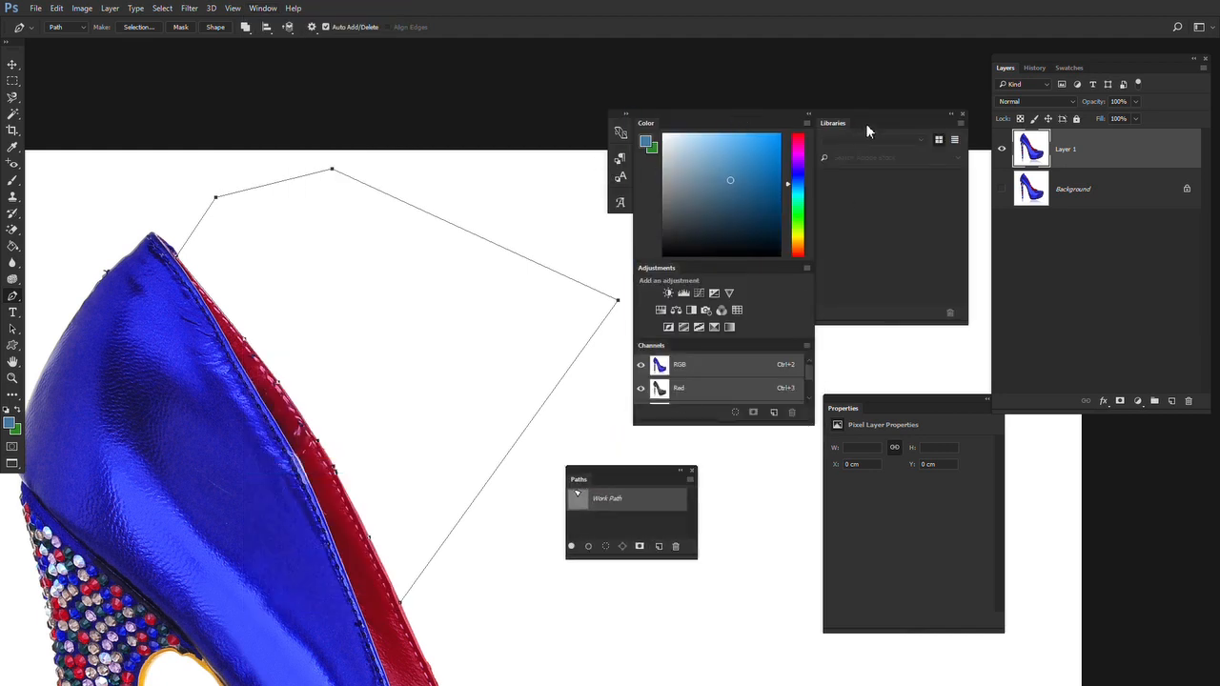
# Close the floating Color and Libraries panel group and dock the Paths panel into the Layers, History and Swatches group
pyautogui.click(962, 116)
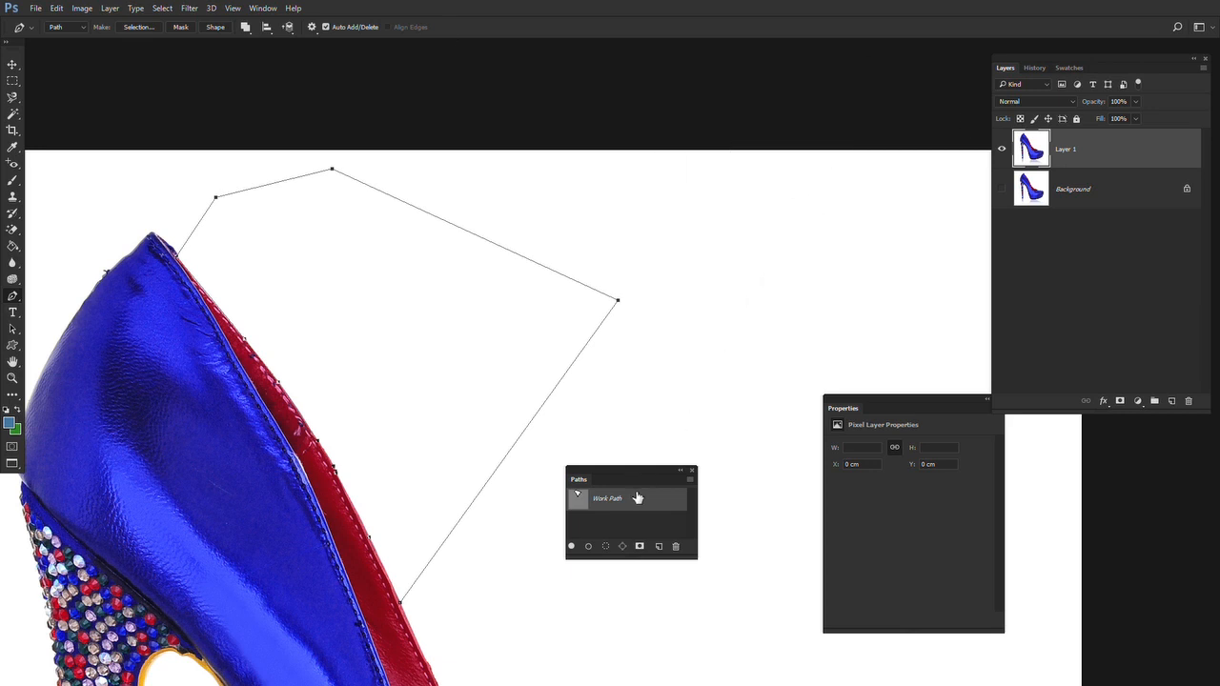
pyautogui.moveTo(579, 487); pyautogui.dragTo(1095, 66)
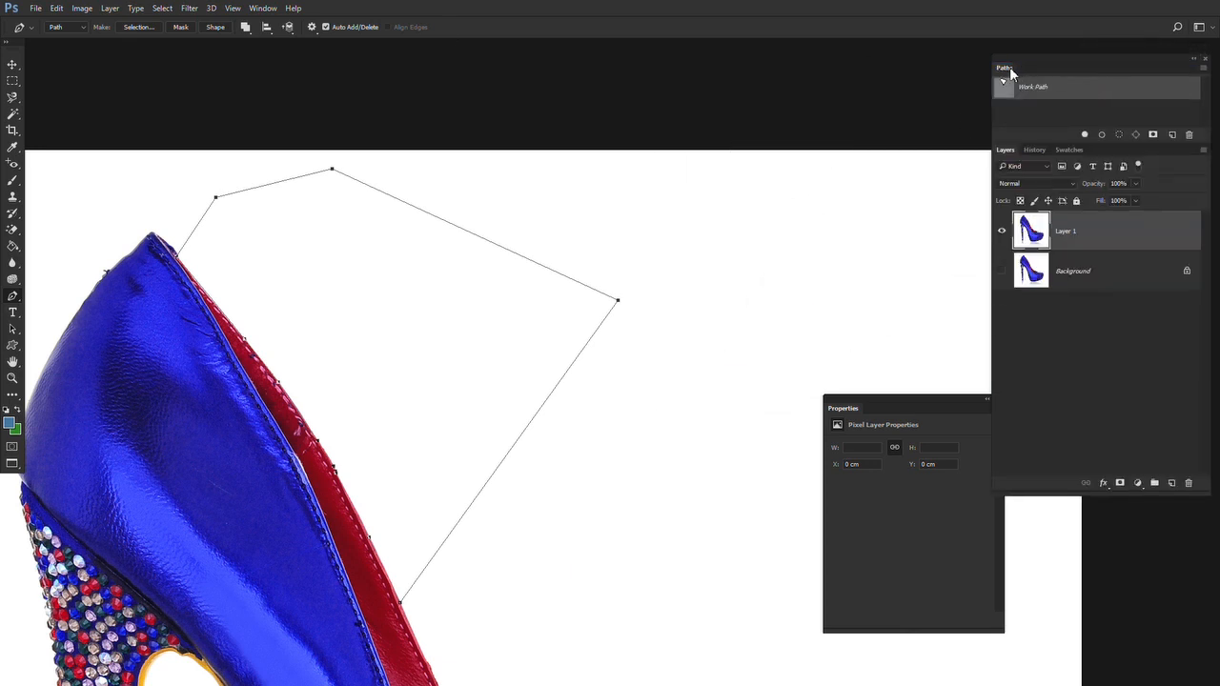
pyautogui.moveTo(1009, 67); pyautogui.dragTo(1104, 150)
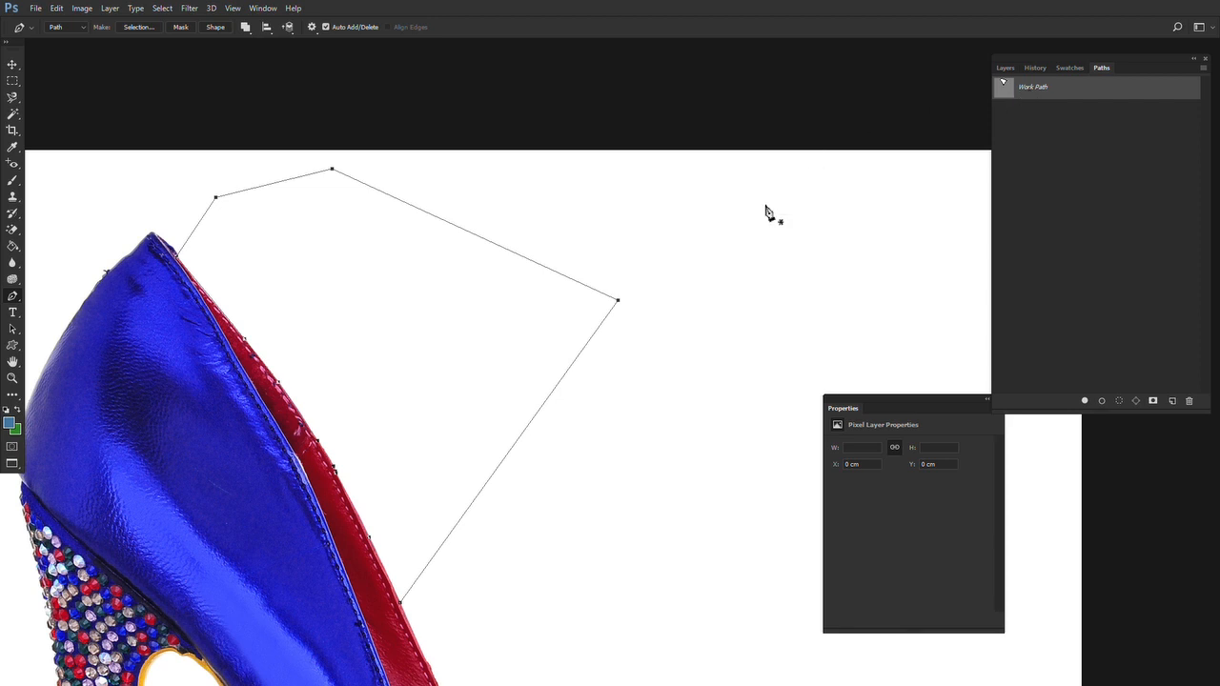
# Load the work path as a selection, delete the white background inside it from Layer 1, and deselect
pyautogui.moveTo(569, 250); pyautogui.dragTo(637, 196)
pyautogui.moveTo(551, 167); pyautogui.dragTo(471, 172)
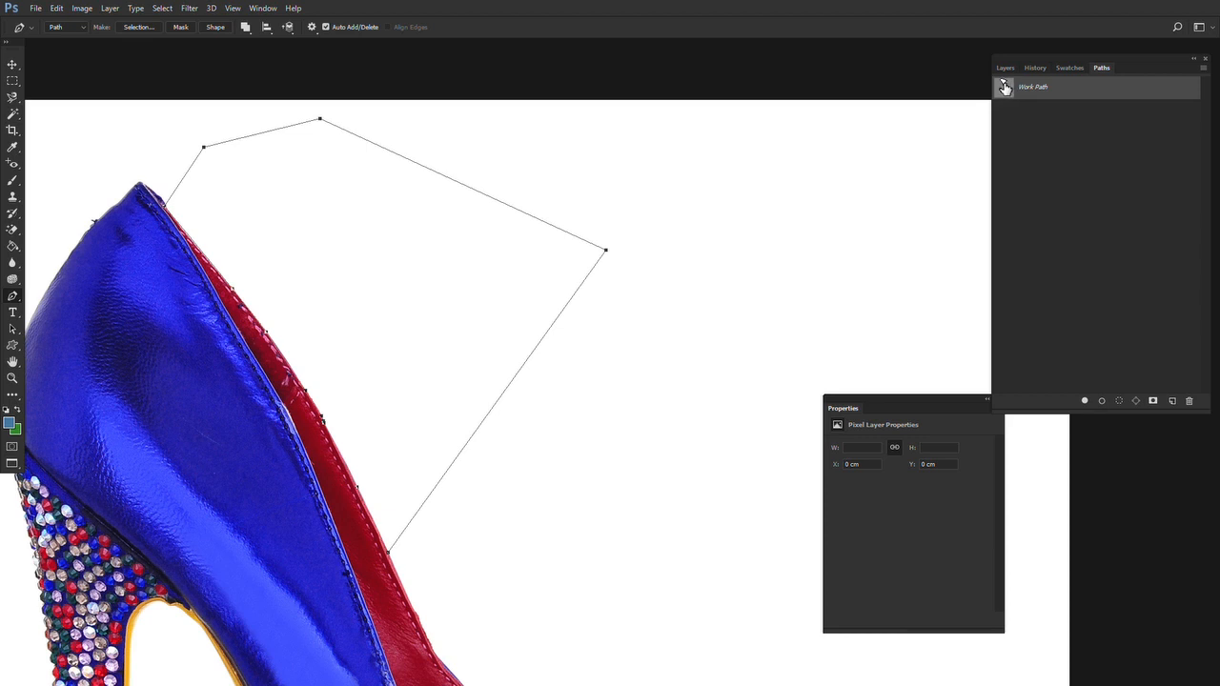
pyautogui.moveTo(1005, 87); pyautogui.dragTo(1005, 92)
pyautogui.keyDown('ctrl'); pyautogui.click(1005, 92); pyautogui.keyUp('ctrl')
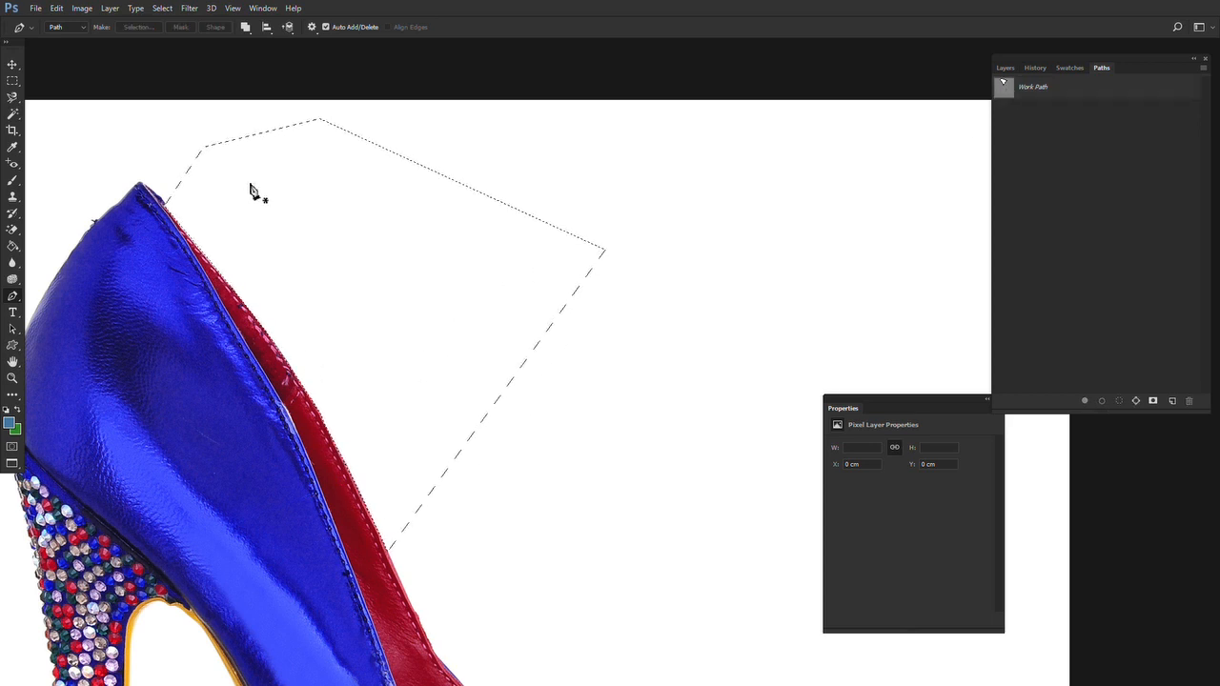
pyautogui.press('Delete')
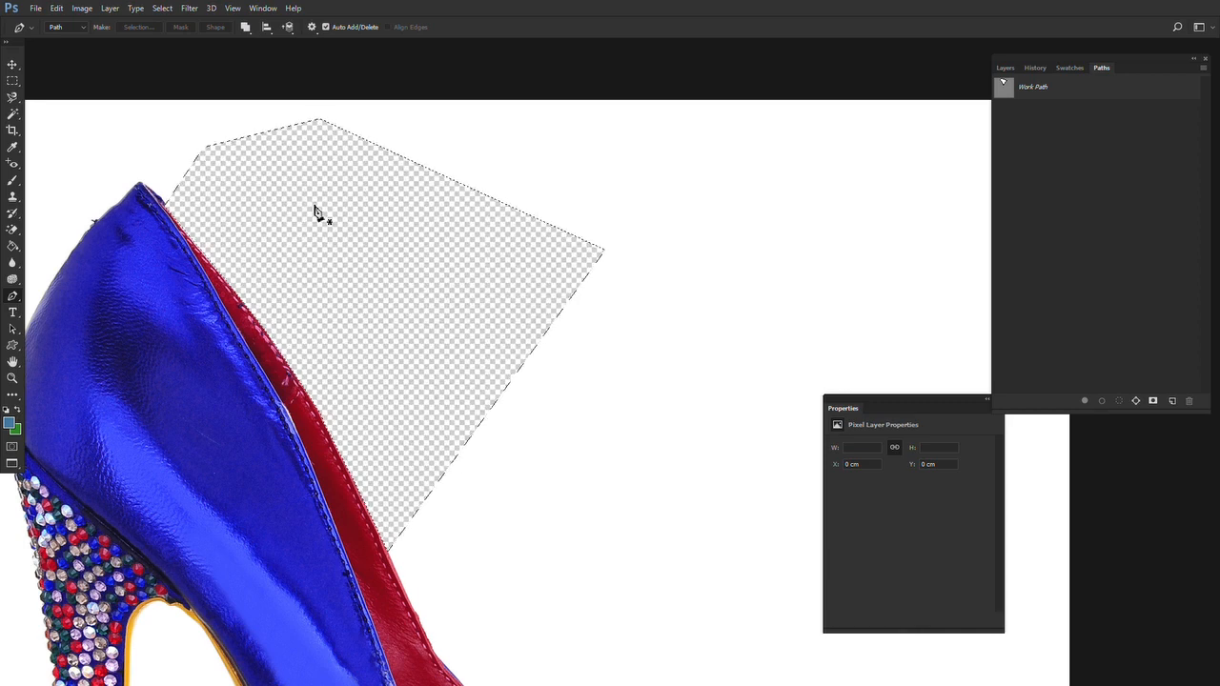
pyautogui.press('m')
pyautogui.hotkey('ctrl', 'd')
# Examine the cut-out edge along the red lining up close, then look over the whole shoe
pyautogui.moveTo(426, 484); pyautogui.dragTo(468, 430)
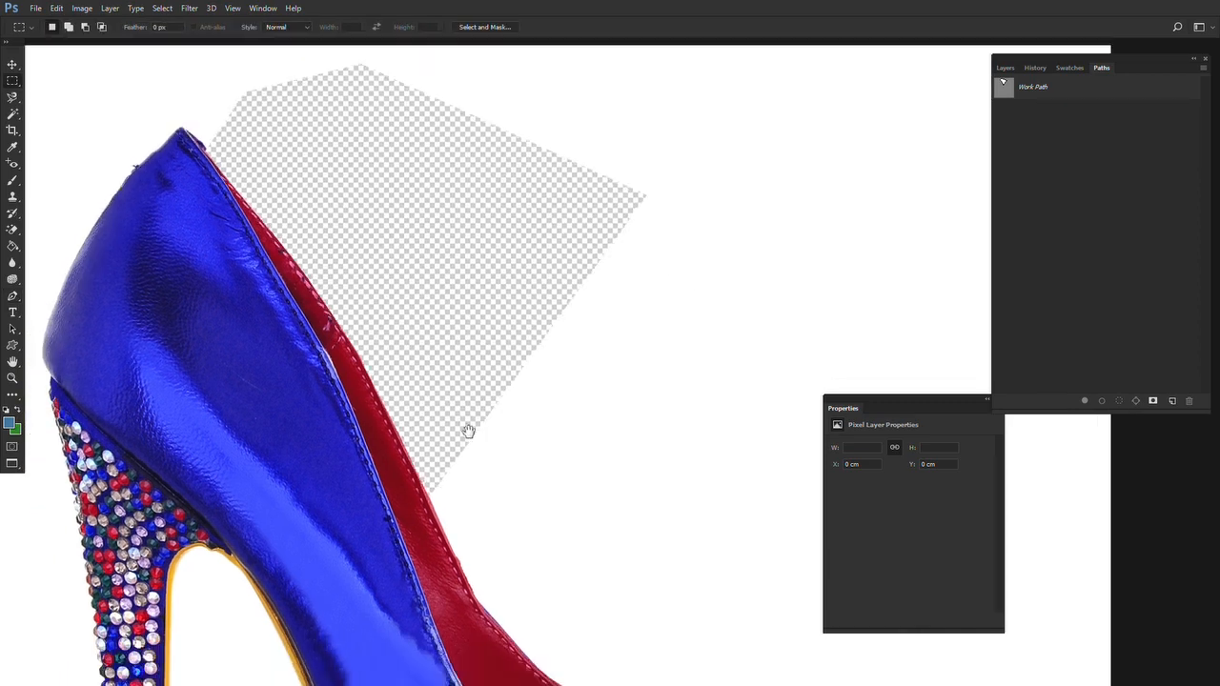
pyautogui.press('z')
pyautogui.click(425, 420)
pyautogui.click(429, 424)
pyautogui.moveTo(511, 626); pyautogui.dragTo(558, 658)
pyautogui.moveTo(196, 98); pyautogui.dragTo(400, 302)
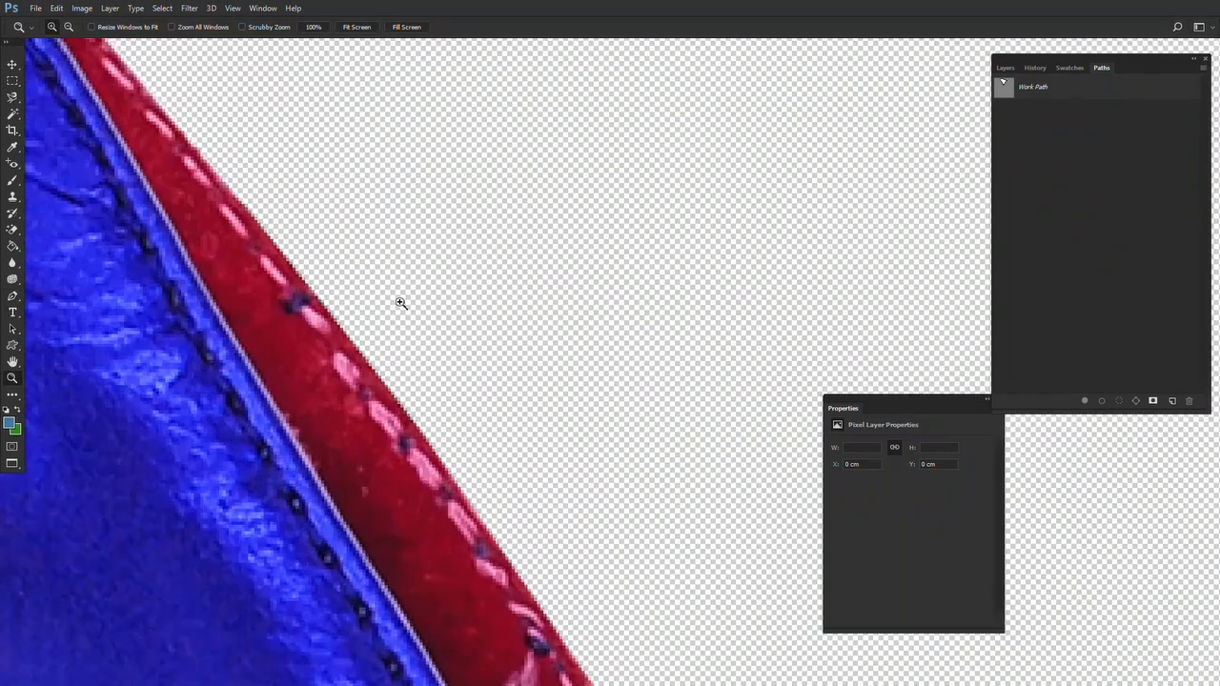
pyautogui.click(340, 261)
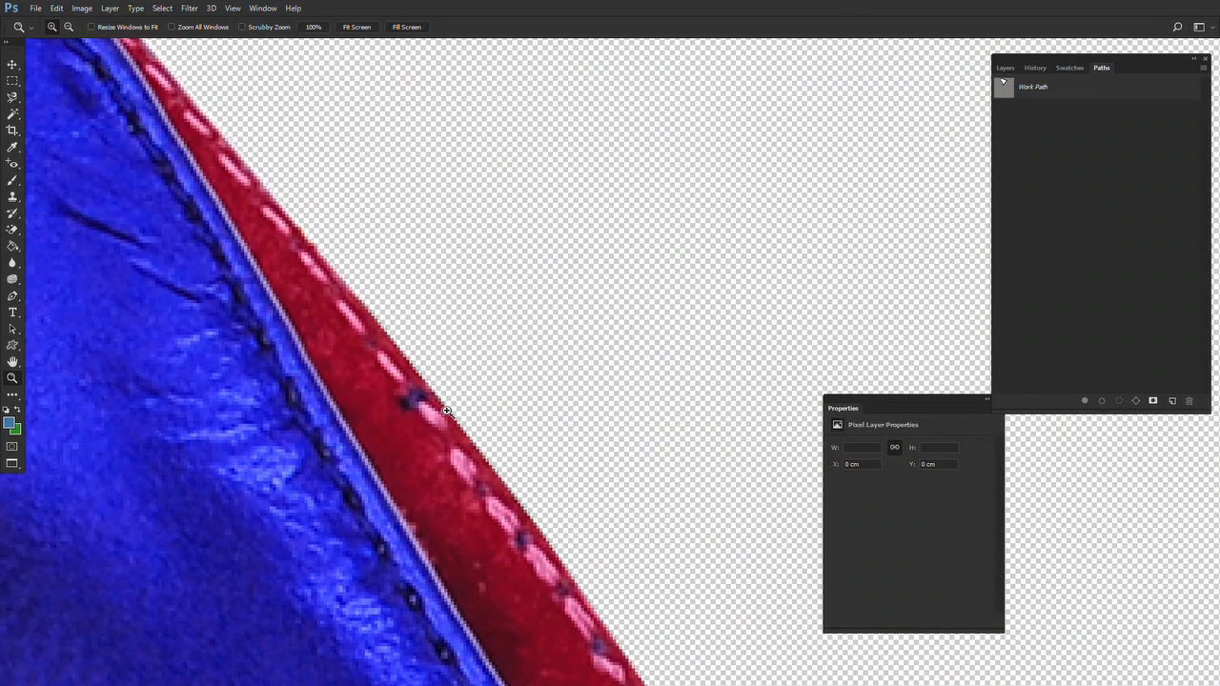
pyautogui.click(534, 522)
pyautogui.rightClick(362, 332)
pyautogui.click(387, 339)
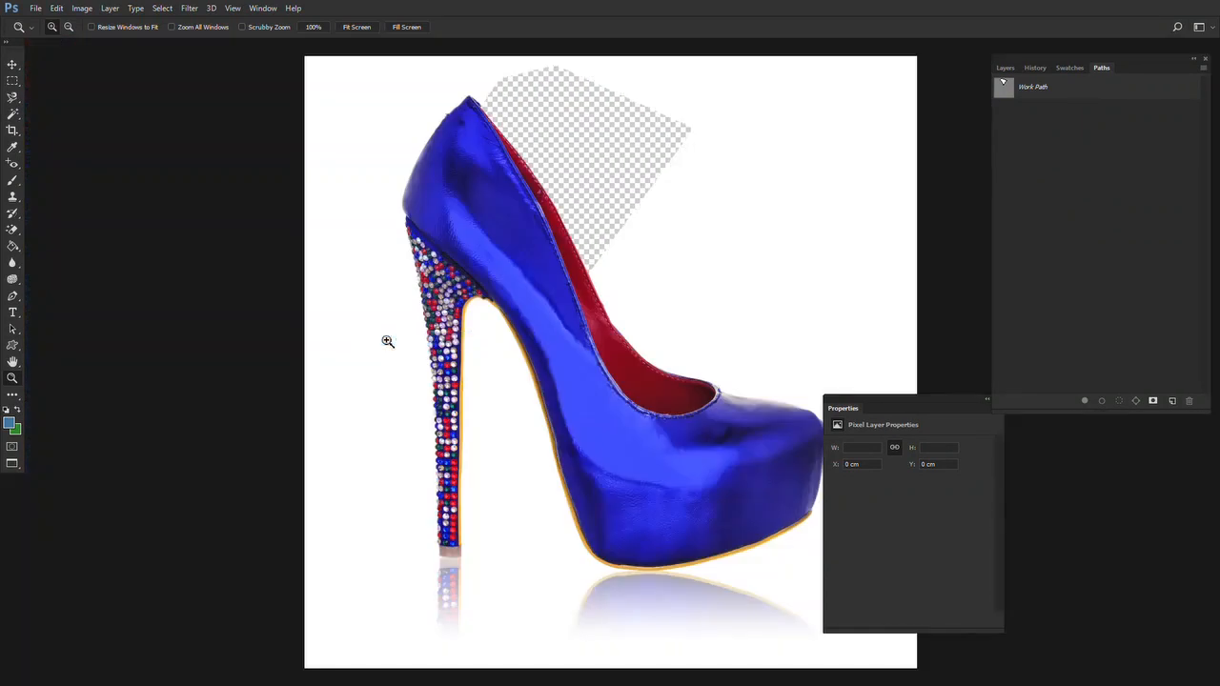
pyautogui.moveTo(330, 357); pyautogui.dragTo(234, 385)
pyautogui.moveTo(431, 285); pyautogui.dragTo(371, 297)
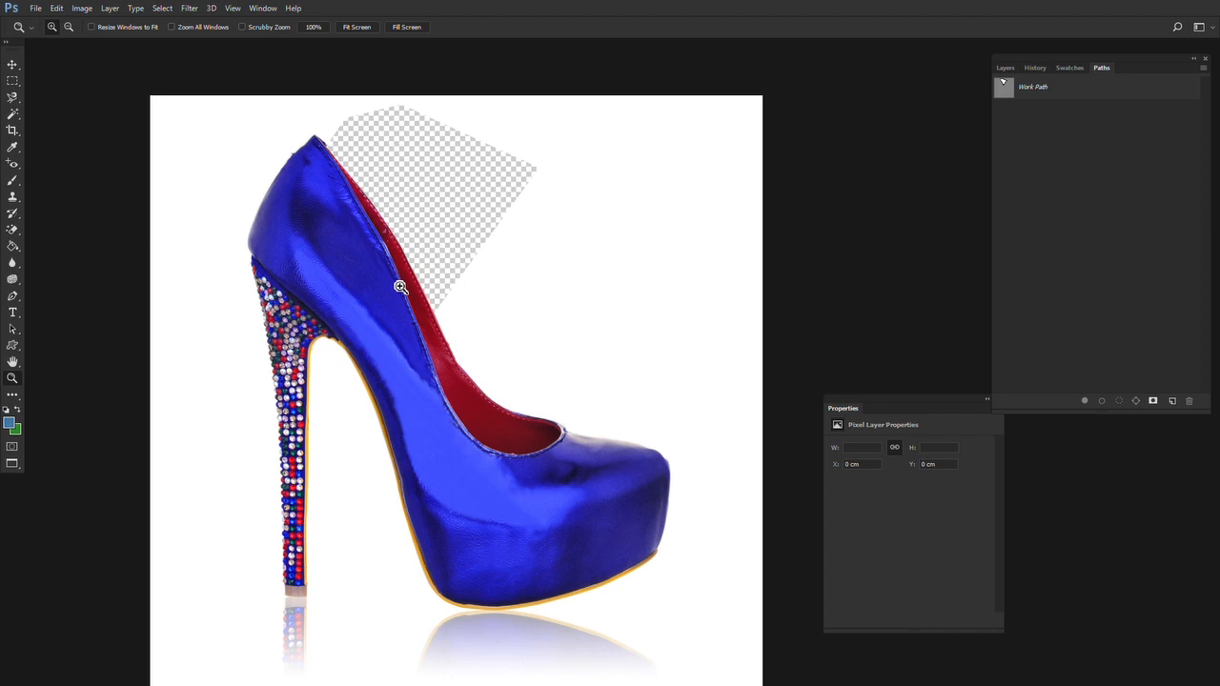
# Save the work path under the name Path 1
pyautogui.moveTo(400, 286); pyautogui.dragTo(363, 276)
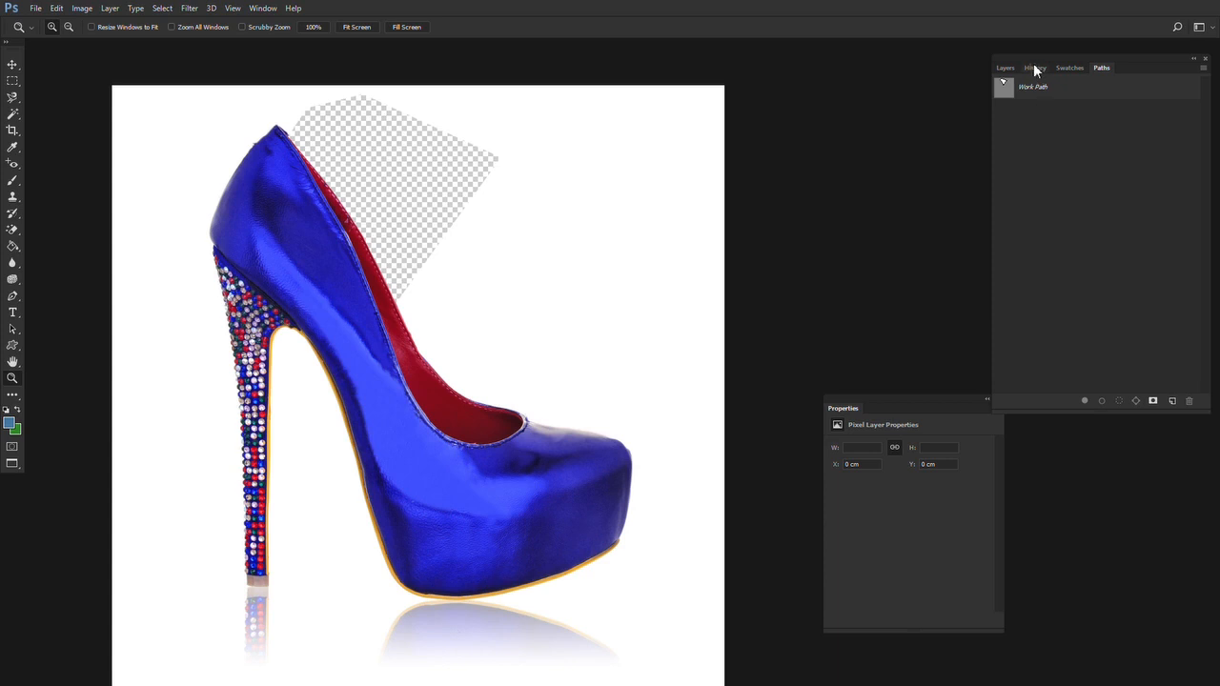
pyautogui.doubleClick(1043, 91)
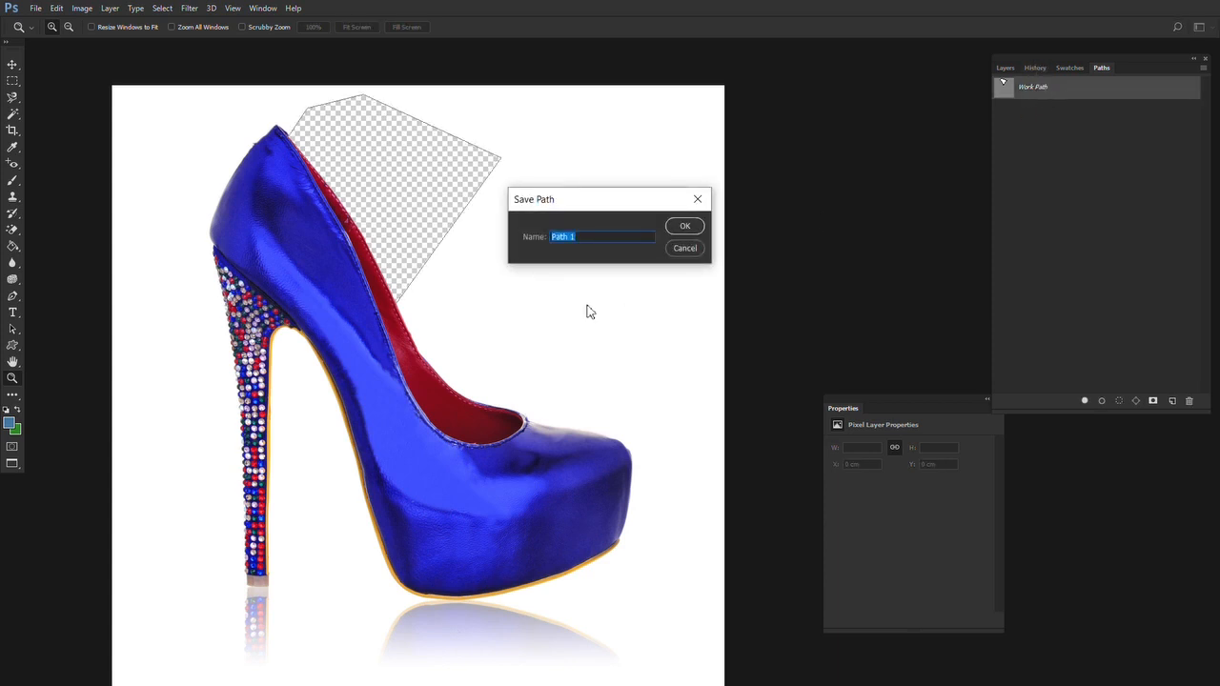
pyautogui.click(684, 227)
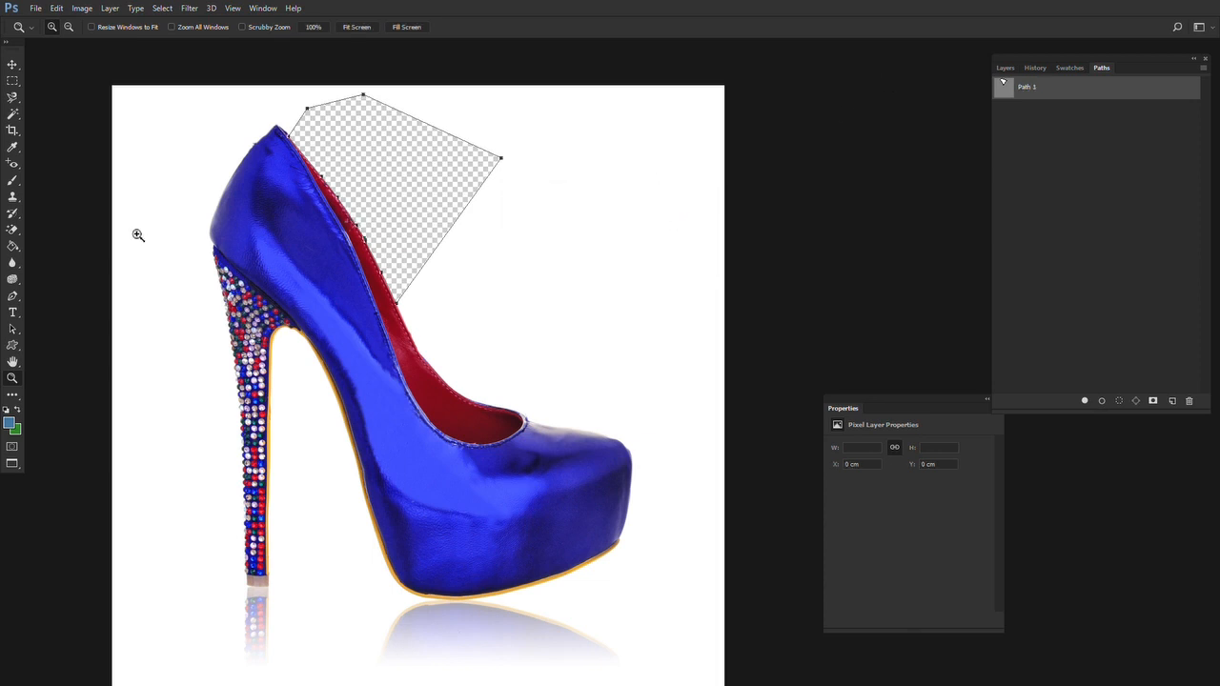
# Try drawing another Pen Tool outline beside the shoe's opening while Path 1 is active, and undo its segments
pyautogui.click(12, 296)
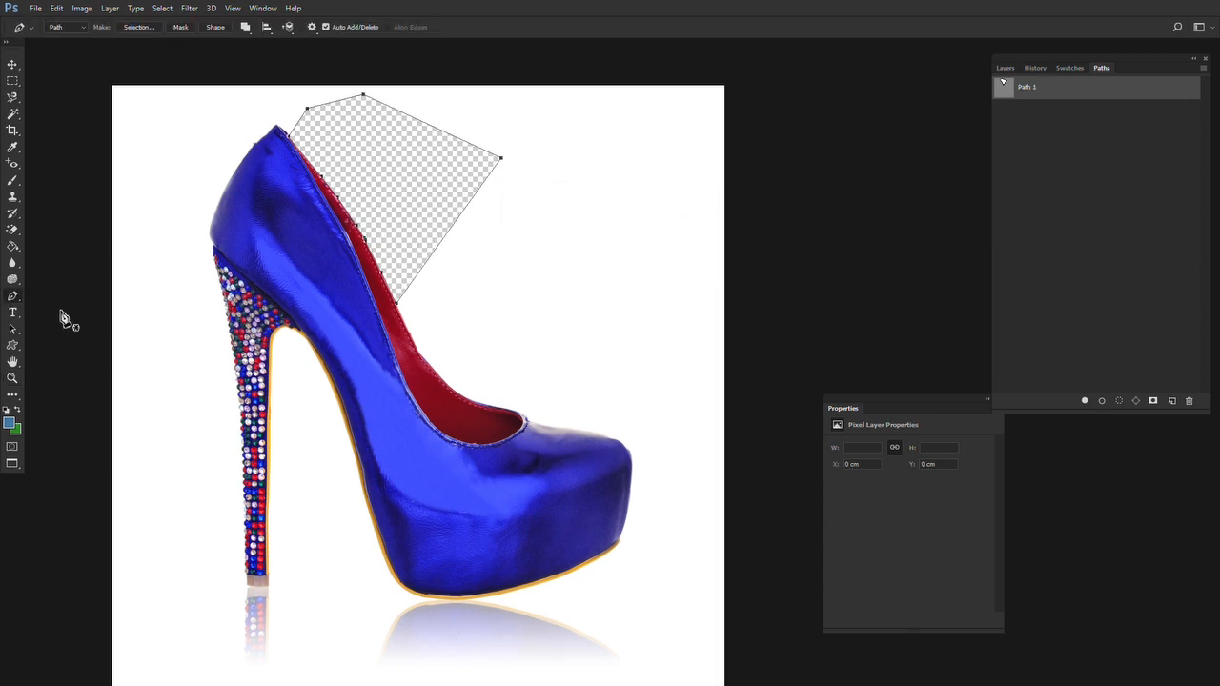
pyautogui.click(567, 229)
pyautogui.click(407, 328)
pyautogui.click(462, 399)
pyautogui.click(595, 430)
pyautogui.click(675, 260)
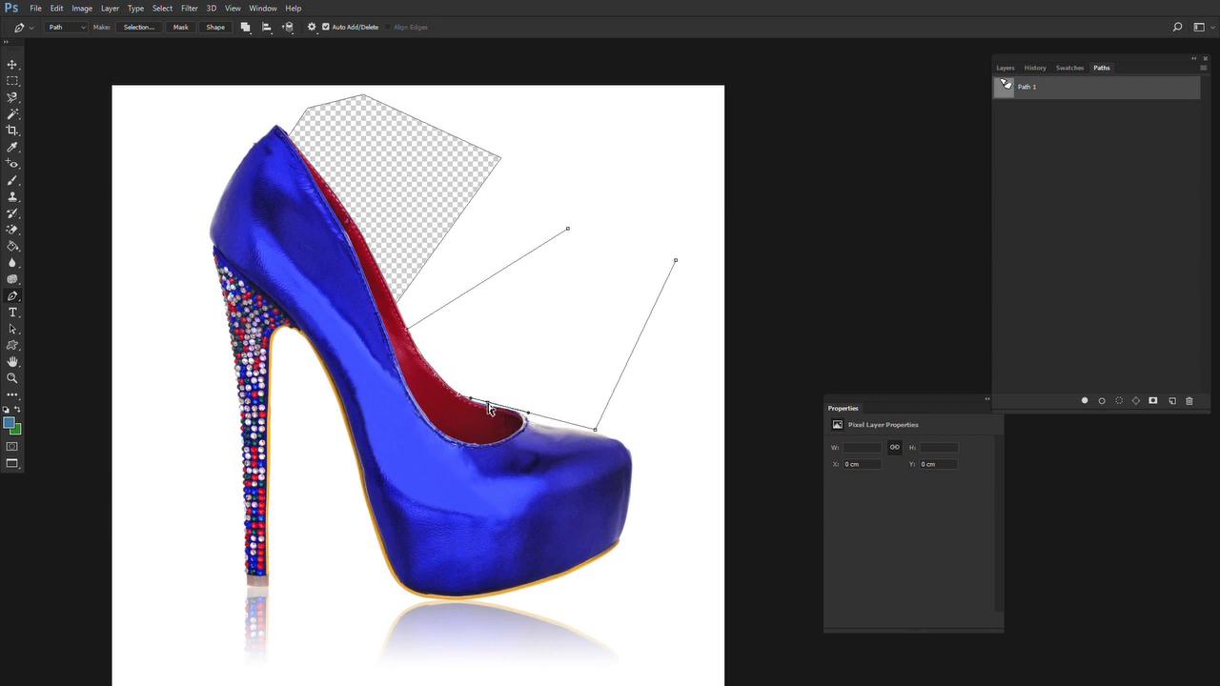
pyautogui.click(568, 231)
pyautogui.hotkey('ctrl', 'alt', 'z')
pyautogui.hotkey('ctrl', 'alt', 'z')
pyautogui.hotkey('ctrl', 'alt', 'z')
pyautogui.hotkey('ctrl', 'alt', 'z')
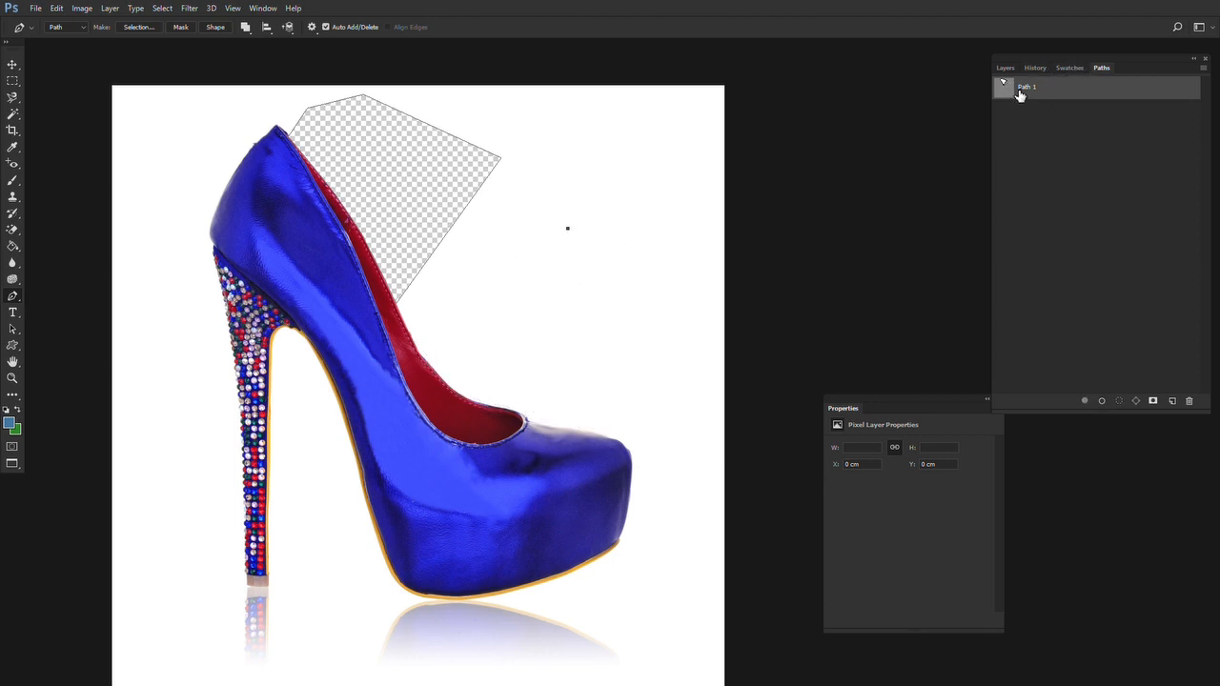
# Create a new path named Path 2 and draw a closed outline in it along the lower red lining and through the white background
pyautogui.click(1172, 401)
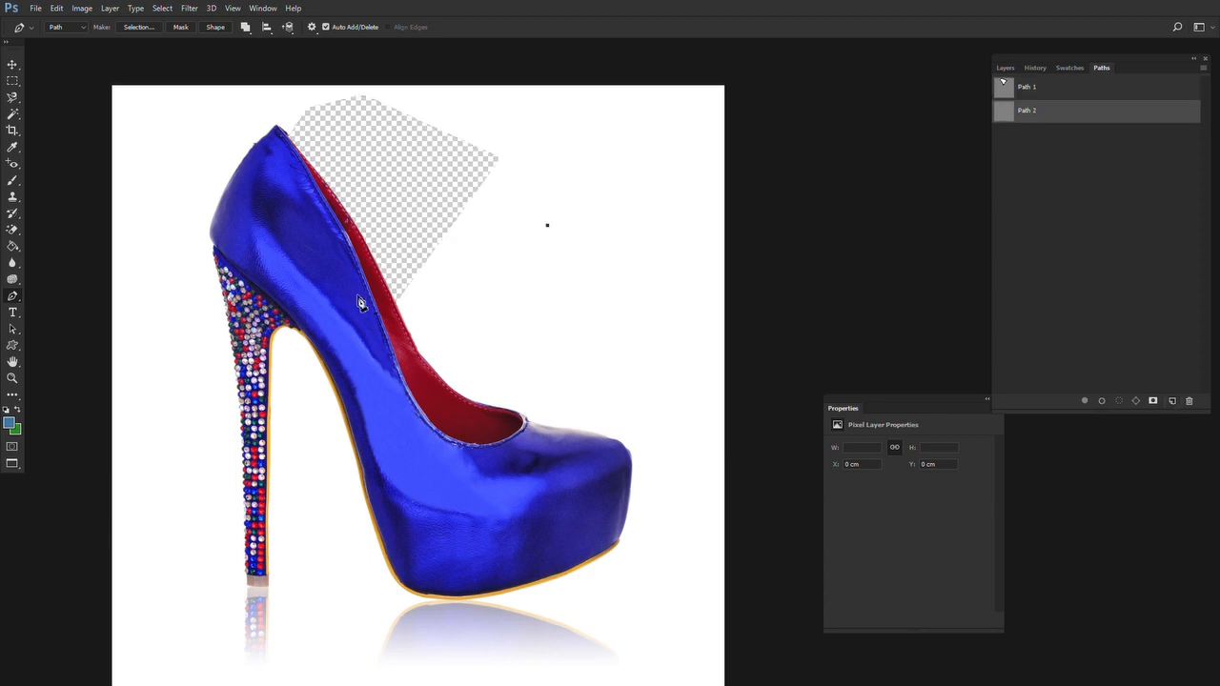
pyautogui.click(395, 307)
pyautogui.click(524, 416)
pyautogui.click(690, 288)
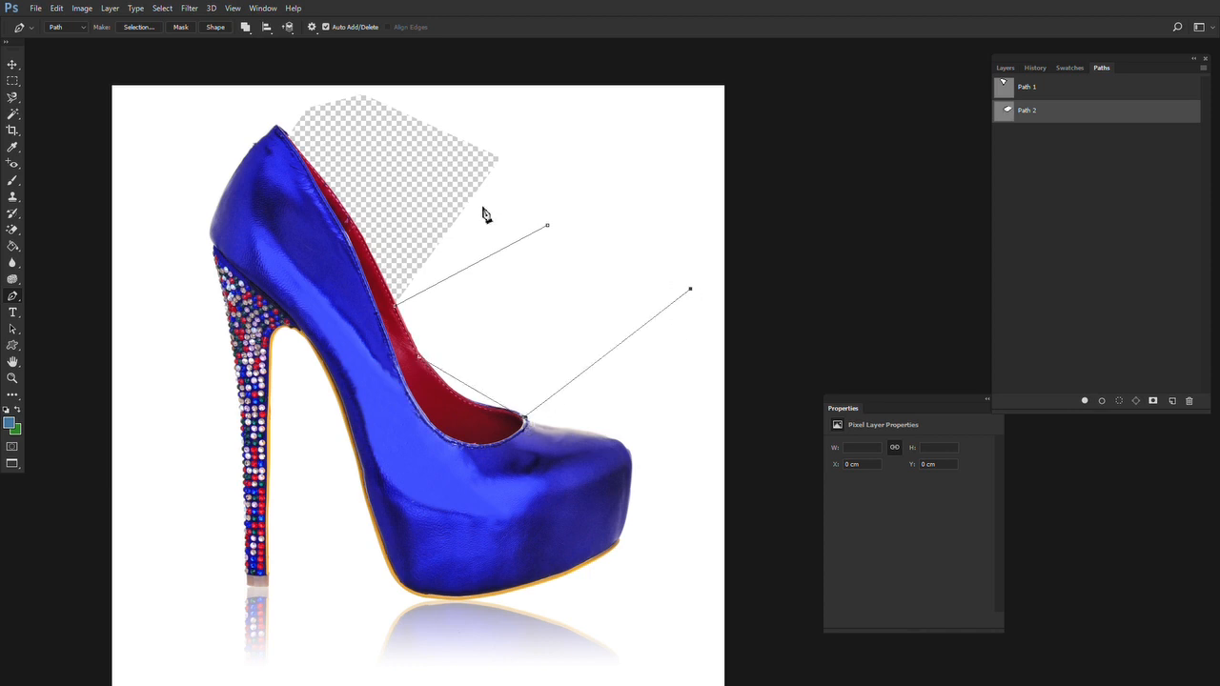
pyautogui.click(547, 225)
# Load Path 2 as a selection, delete the white background inside it, and deselect
pyautogui.keyDown('ctrl'); pyautogui.click(1008, 112); pyautogui.keyUp('ctrl')
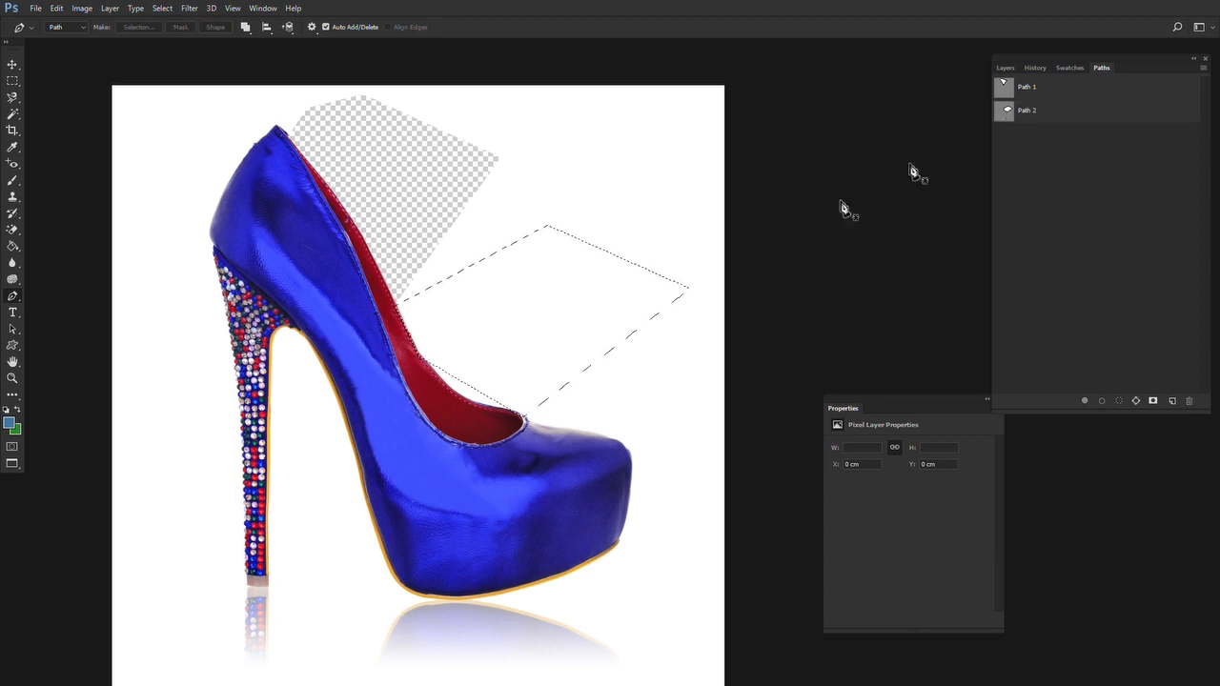
pyautogui.press('Delete')
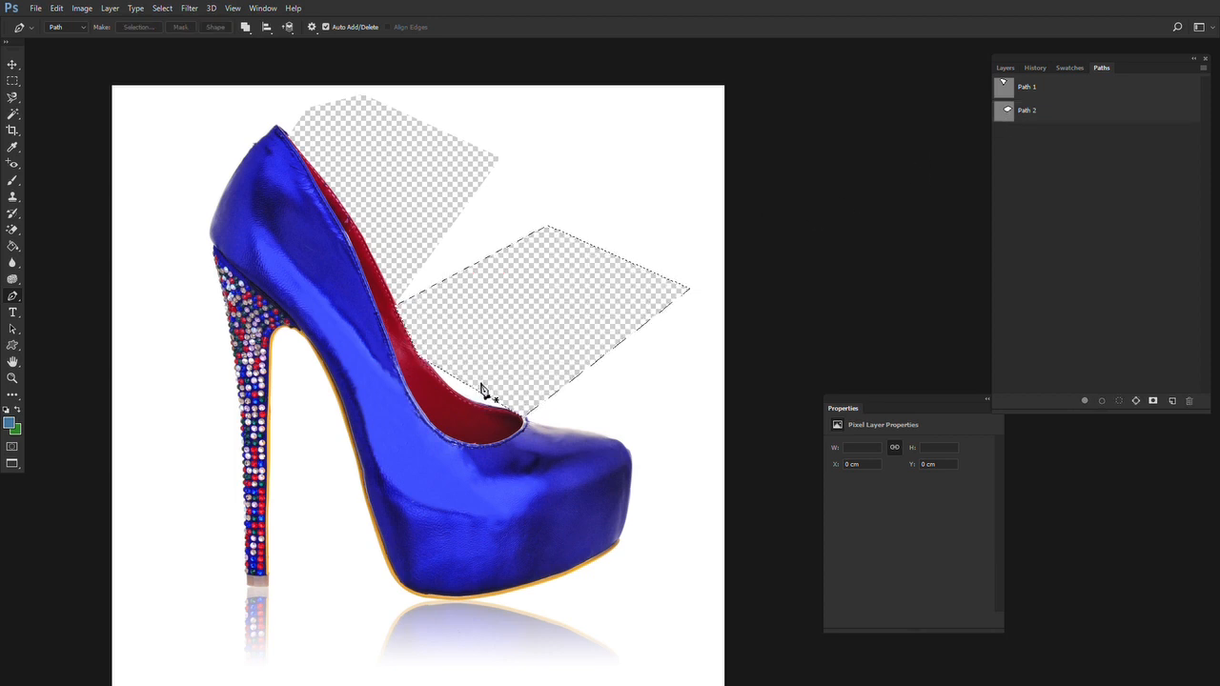
pyautogui.press('m')
pyautogui.hotkey('ctrl', 'd')
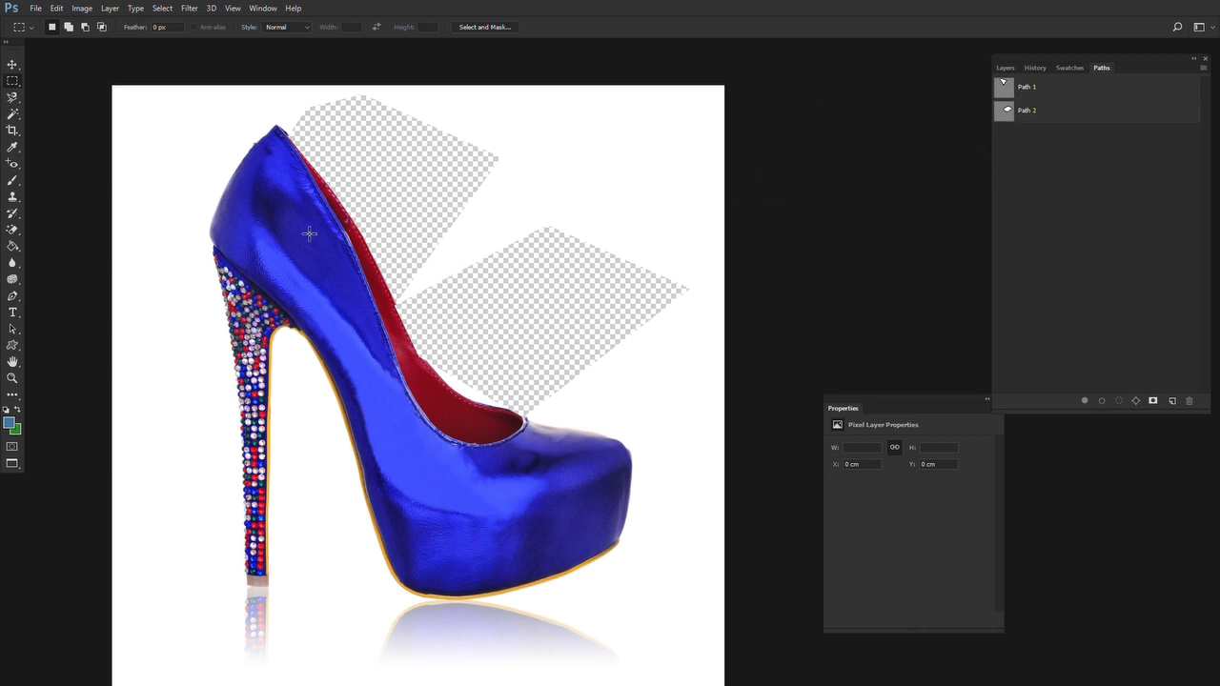
# Load the saved Path 1 as a selection again and deselect it
pyautogui.click(1045, 101)
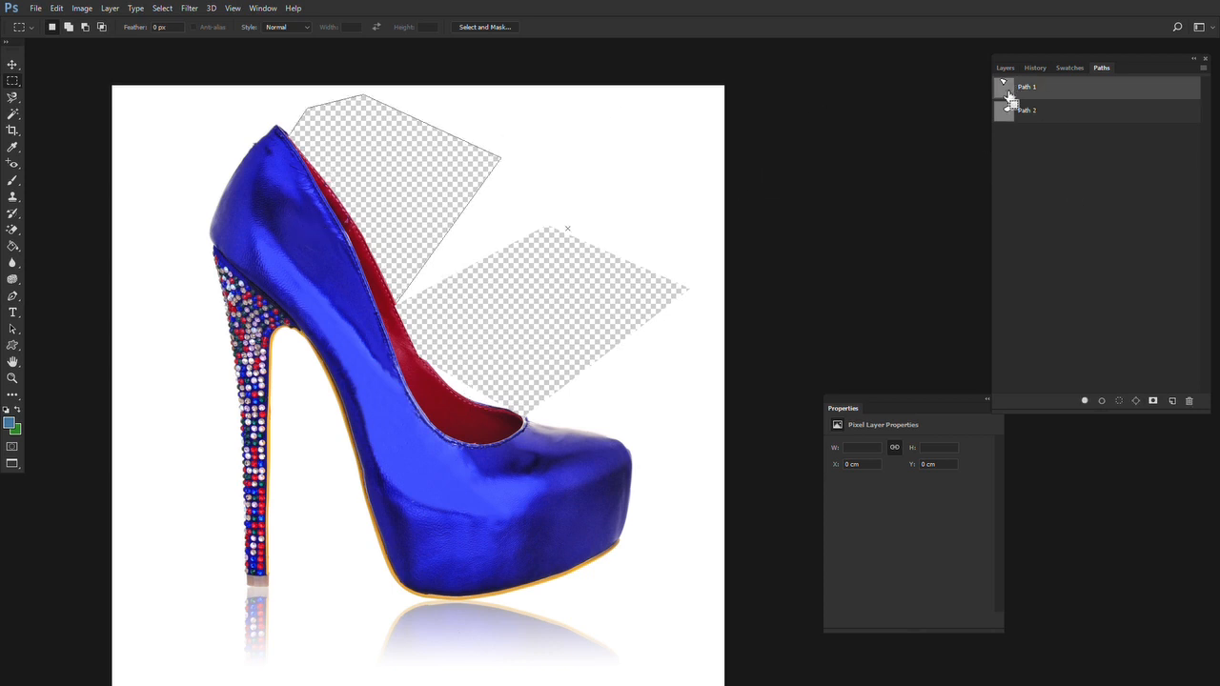
pyautogui.keyDown('ctrl'); pyautogui.click(1004, 86); pyautogui.keyUp('ctrl')
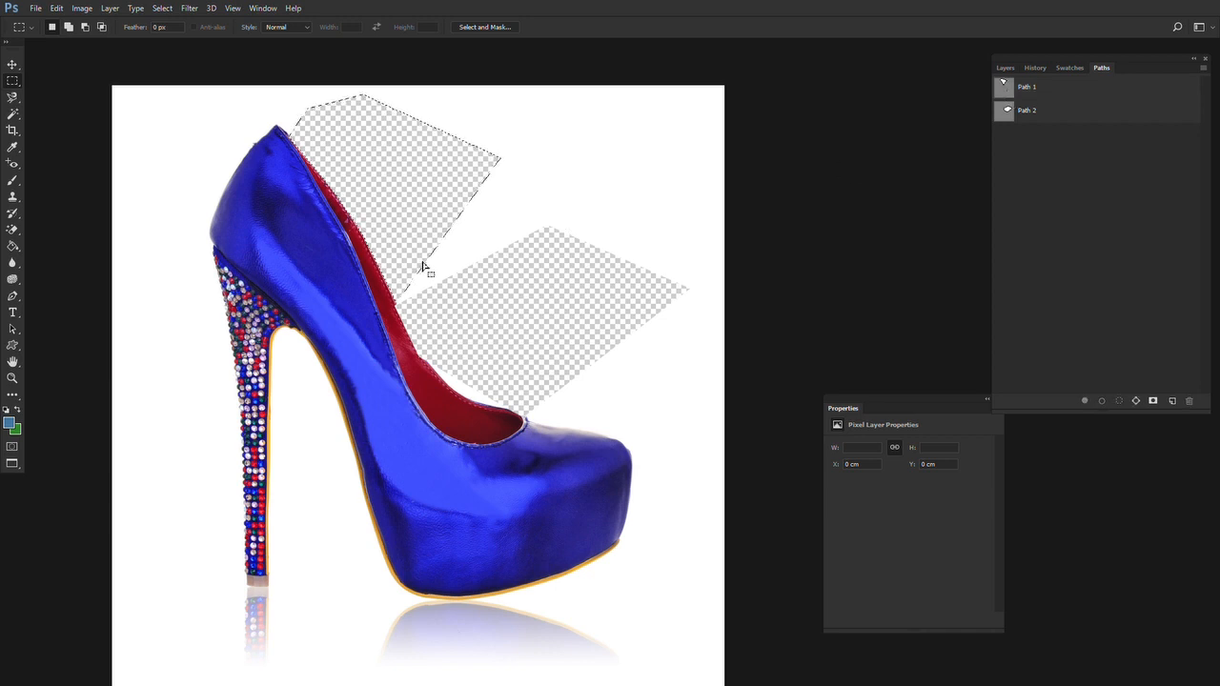
pyautogui.hotkey('ctrl', 'd')
# Delete two rectangular marquee areas of white background, one between the two cut-outs and a tall one beside the heel
pyautogui.press('l')
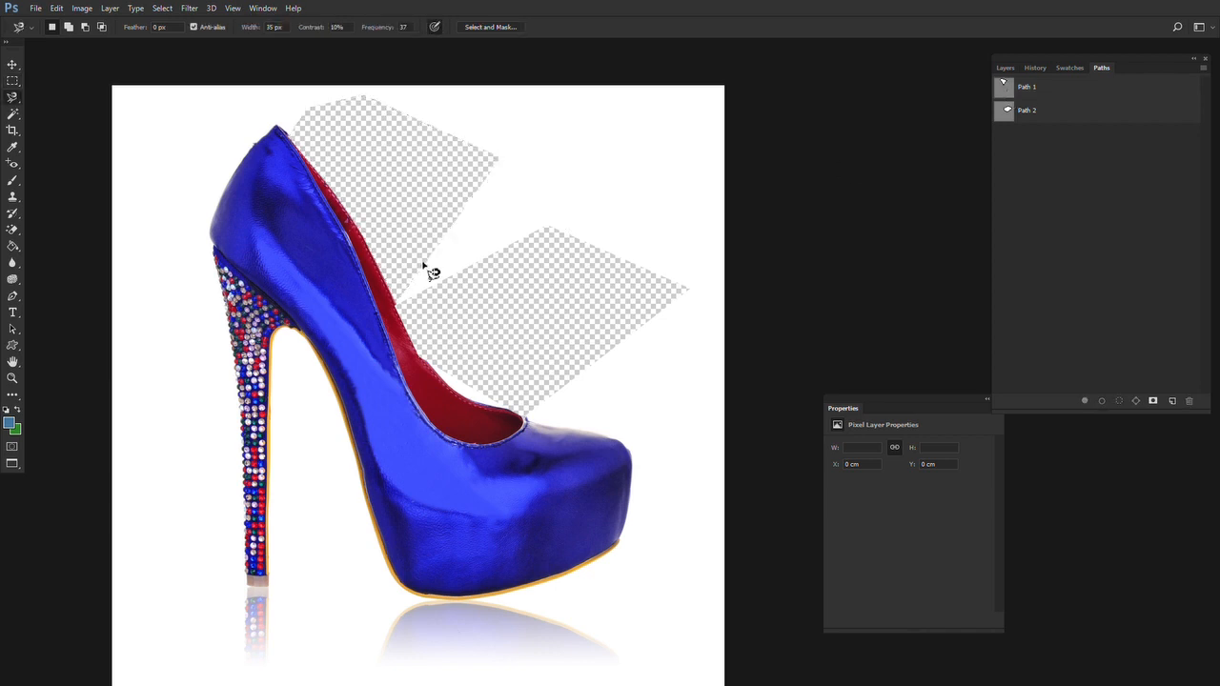
pyautogui.click(11, 83)
pyautogui.moveTo(577, 130); pyautogui.dragTo(416, 329)
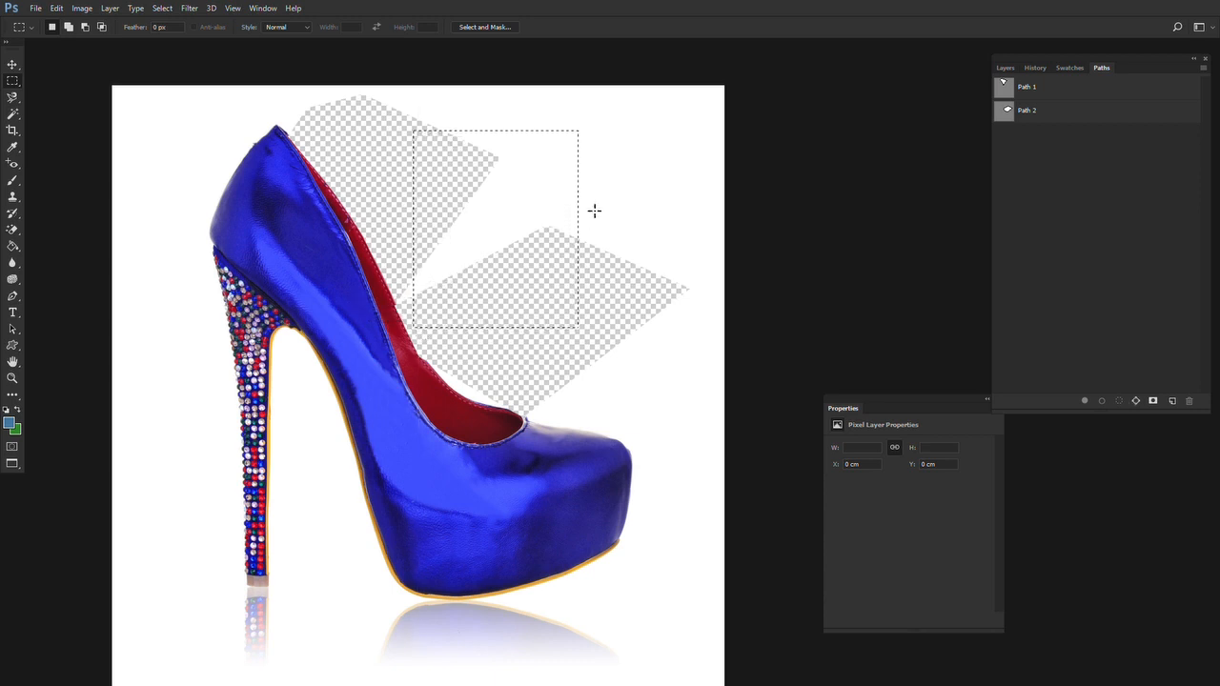
pyautogui.press('Delete')
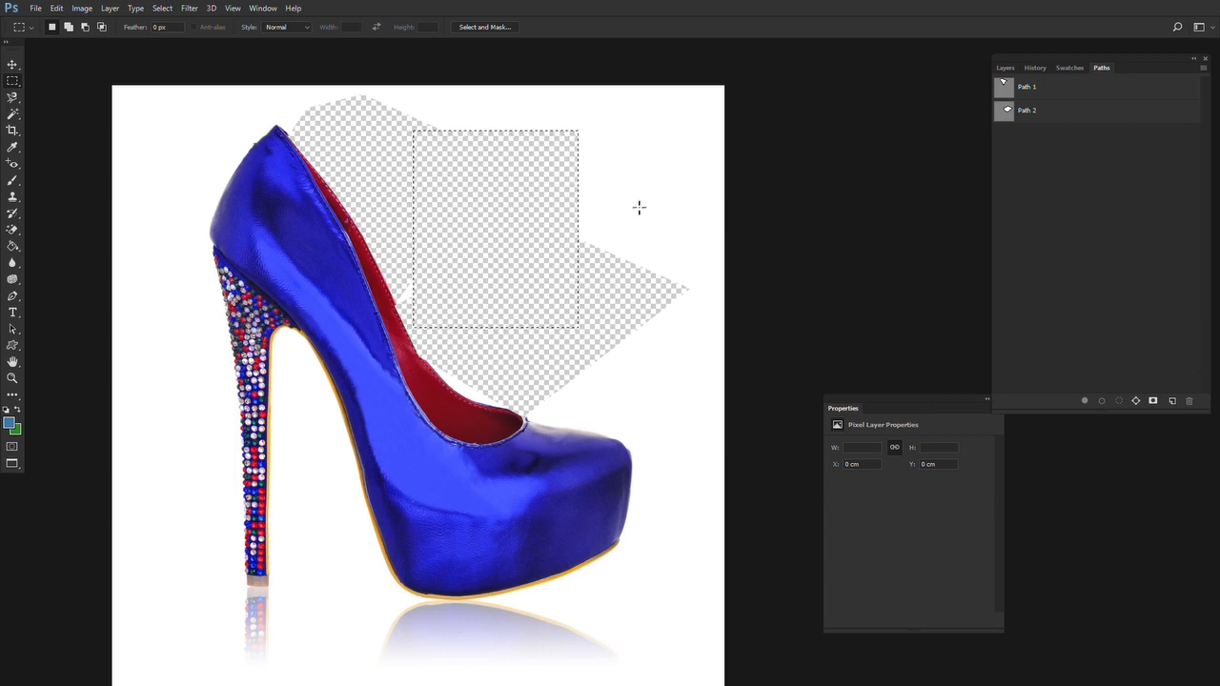
pyautogui.hotkey('ctrl', 'd')
pyautogui.moveTo(123, 323); pyautogui.dragTo(190, 583)
pyautogui.press('Delete')
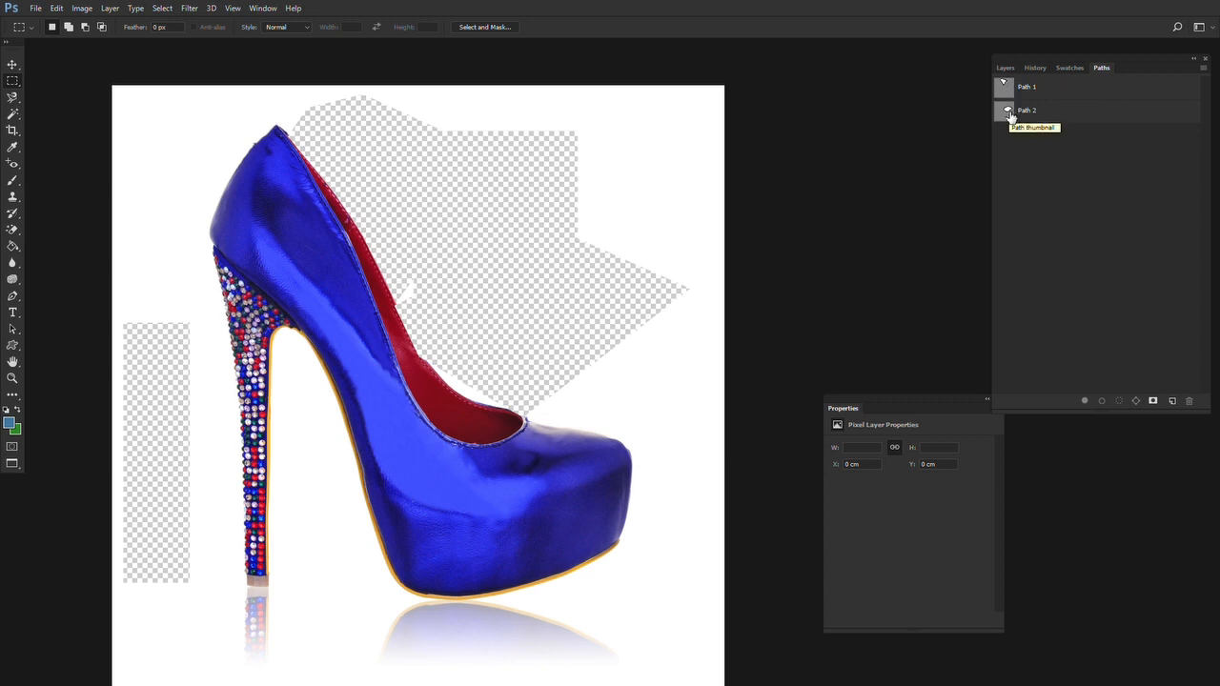
# Recall the Path 1 outline as a selection once more and clear the selection
pyautogui.scroll(-1, 409, 234)
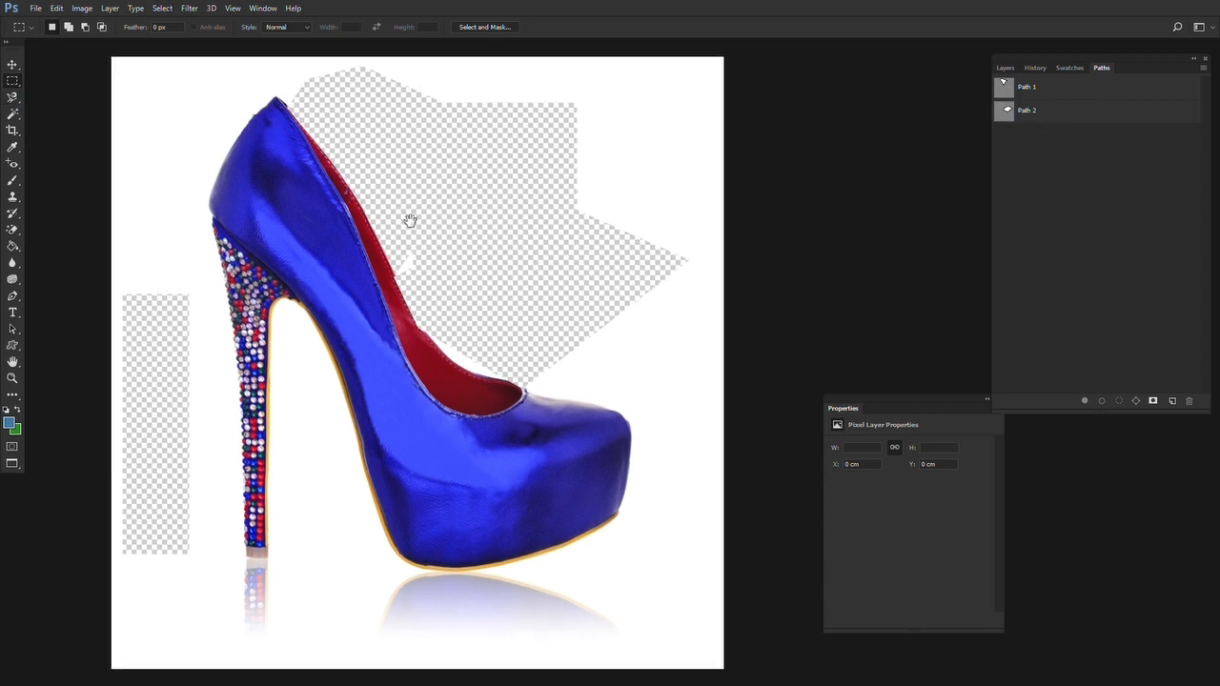
pyautogui.keyDown('ctrl'); pyautogui.click(1008, 87); pyautogui.keyUp('ctrl')
pyautogui.hotkey('ctrl', 'd')
# Return to the standard screen mode and close the shoe.jpg document
pyautogui.press('f')
pyautogui.press('f')
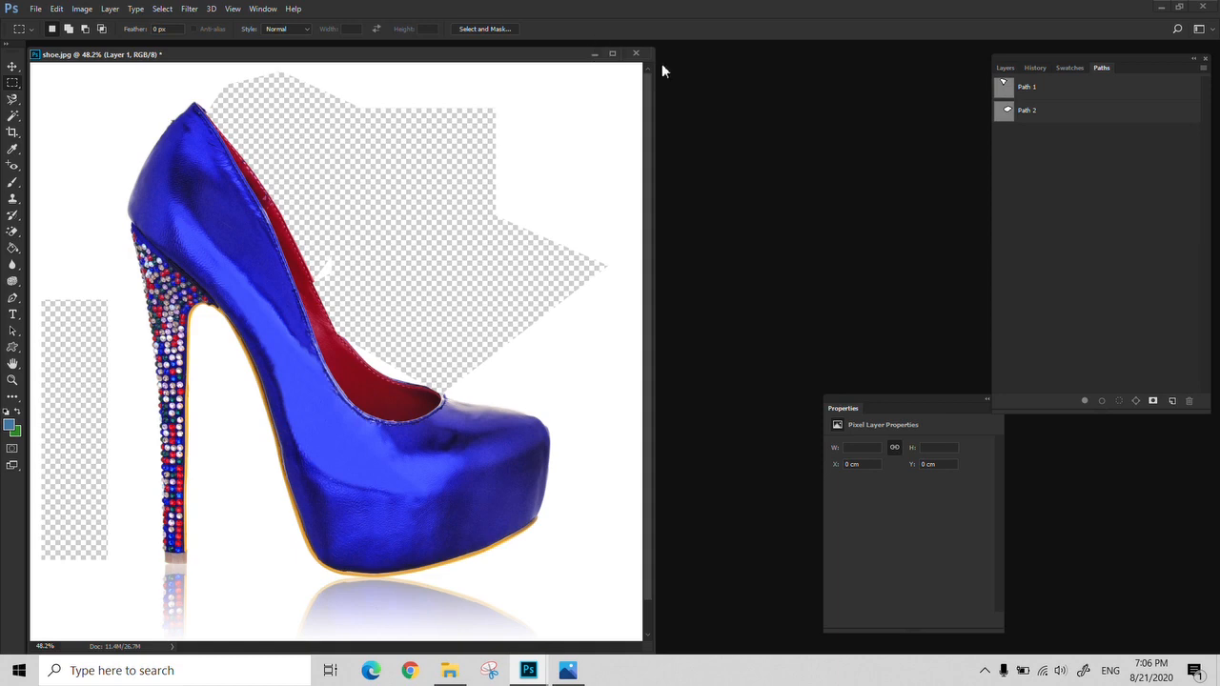
pyautogui.click(635, 54)
pyautogui.click(617, 254)
# Open Raster VS Vector.psd from the 006 folder and show its layers
pyautogui.doubleClick(367, 249)
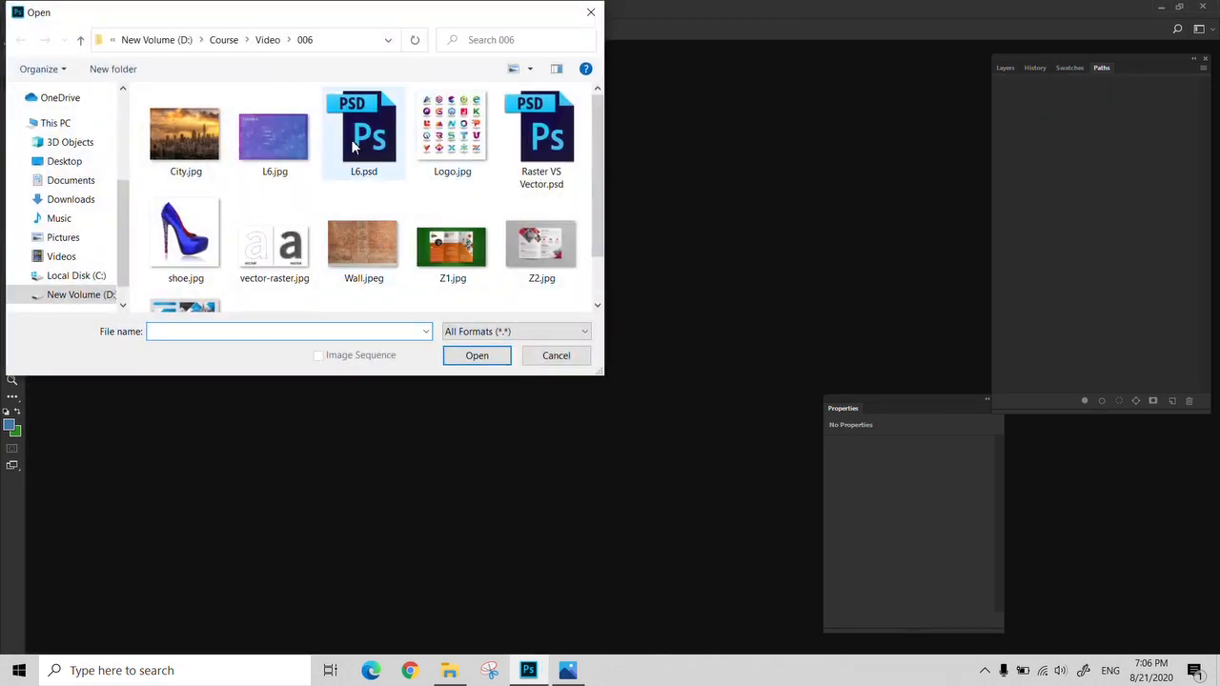
pyautogui.doubleClick(542, 134)
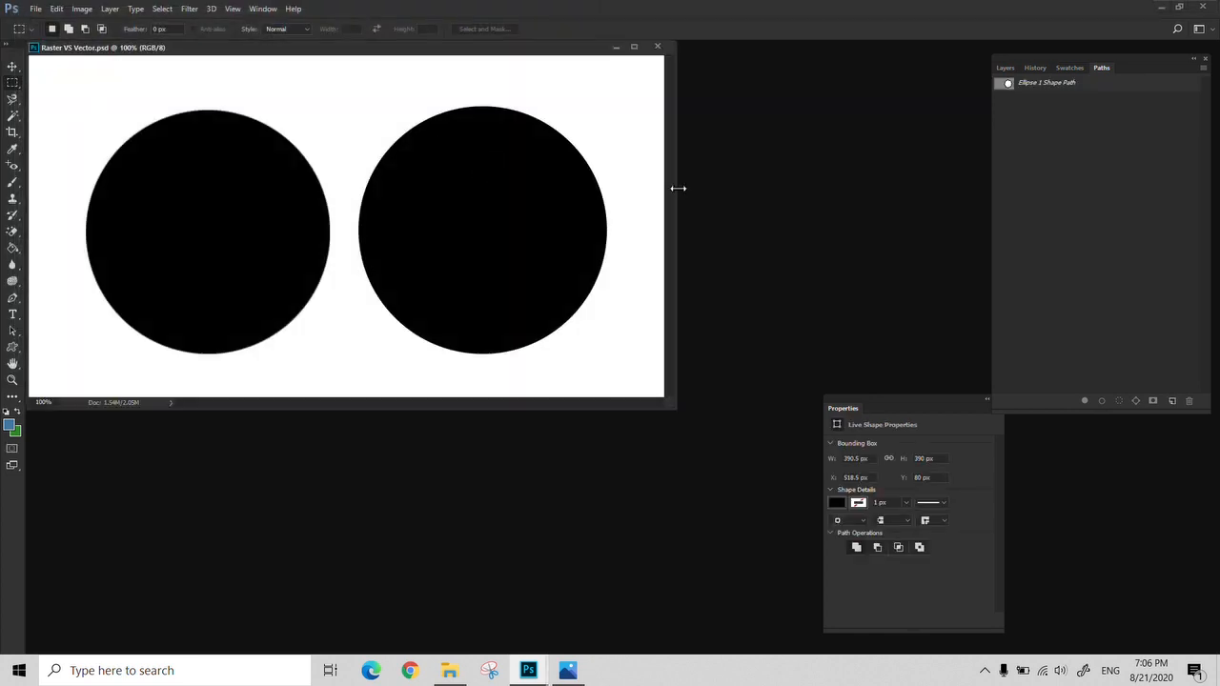
pyautogui.click(1008, 69)
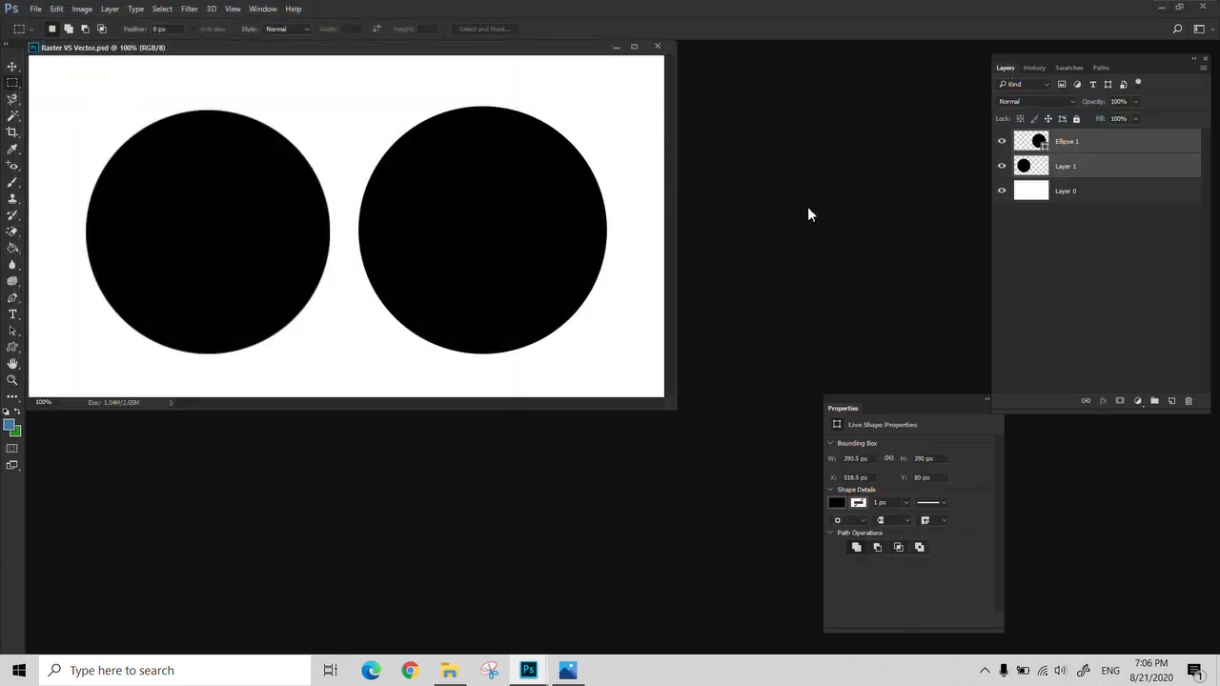
# Load the circle on Layer 1 as a selection, then replace it with a selection of the Ellipse 1 shape
pyautogui.click(1074, 175)
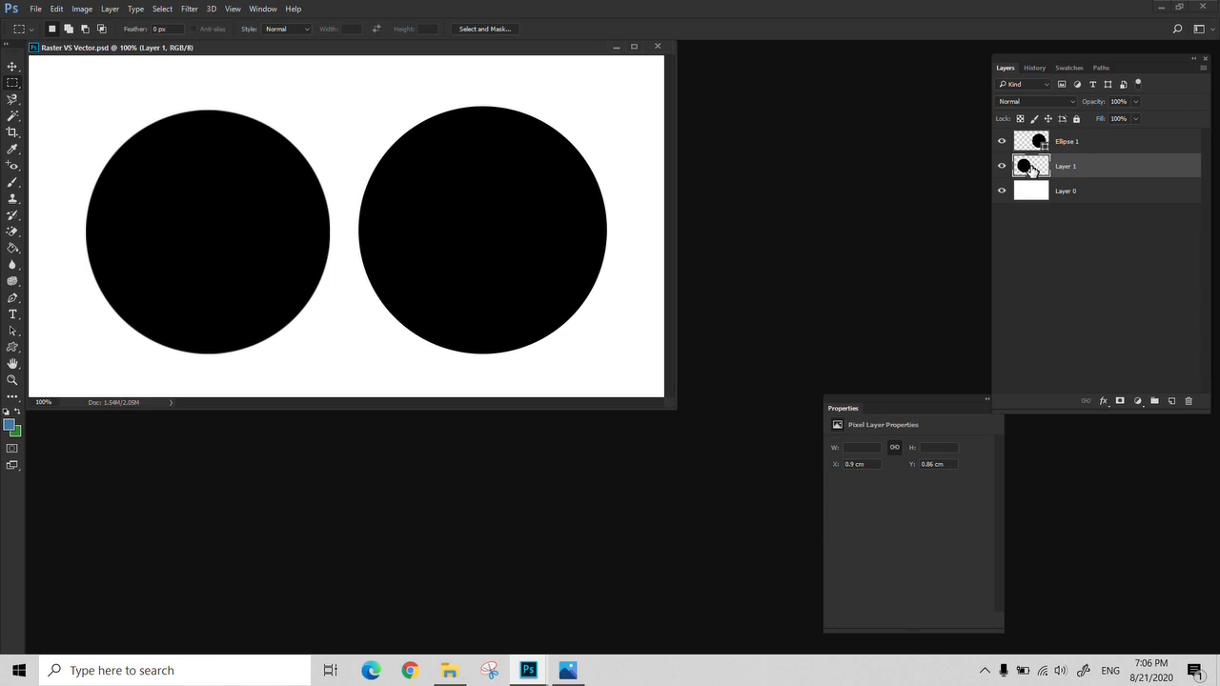
pyautogui.moveTo(1030, 169); pyautogui.dragTo(1034, 170)
pyautogui.keyDown('ctrl'); pyautogui.click(1032, 170); pyautogui.keyUp('ctrl')
pyautogui.click(1048, 146)
pyautogui.keyDown('ctrl'); pyautogui.click(1037, 143); pyautogui.keyUp('ctrl')
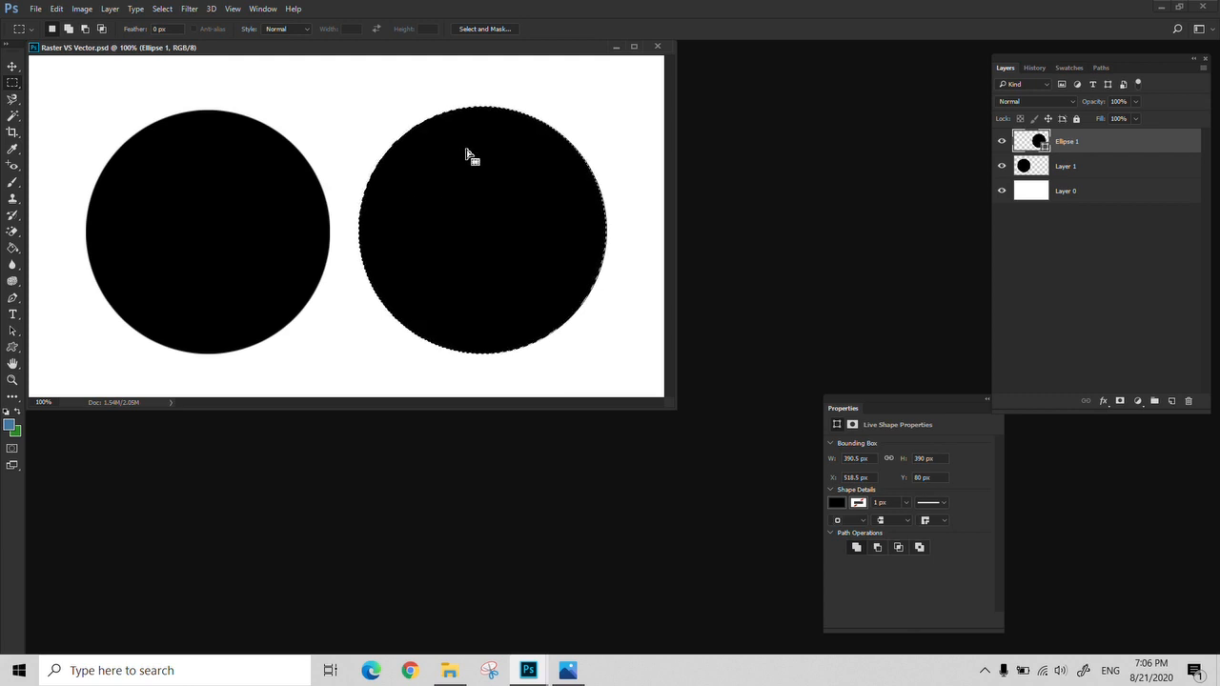
# Clear the Ellipse 1 selection and show the document's paths
pyautogui.click(632, 107)
pyautogui.click(1100, 67)
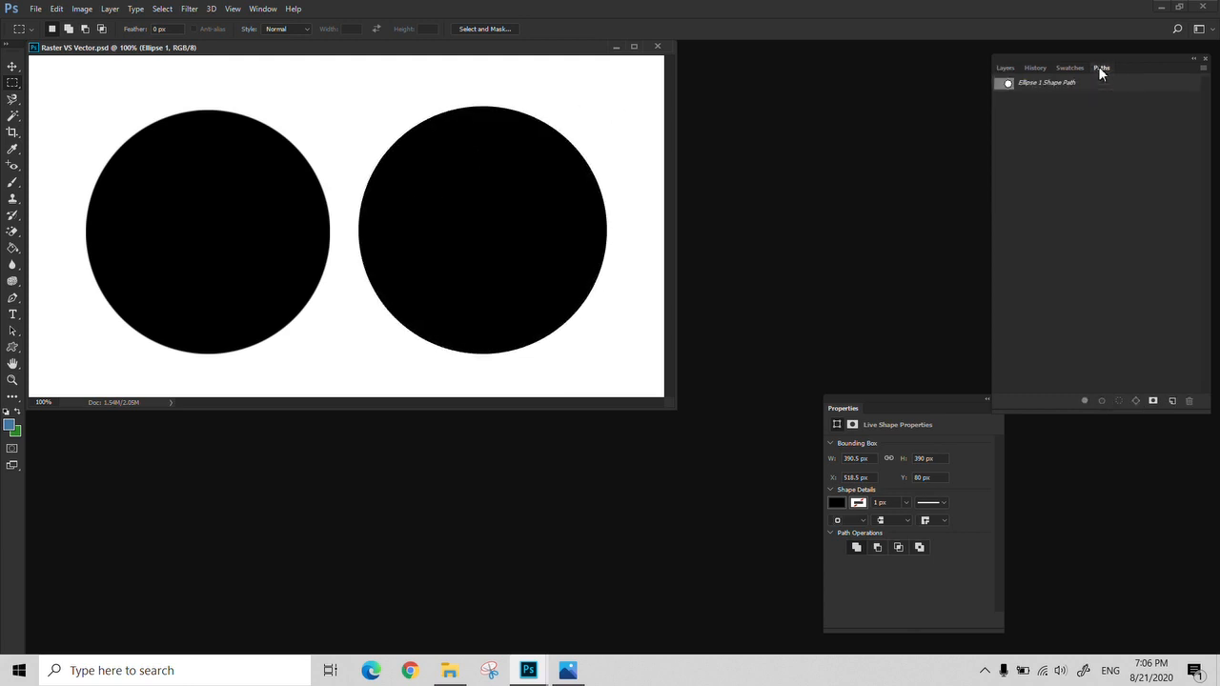
pyautogui.moveTo(514, 51); pyautogui.dragTo(589, 67)
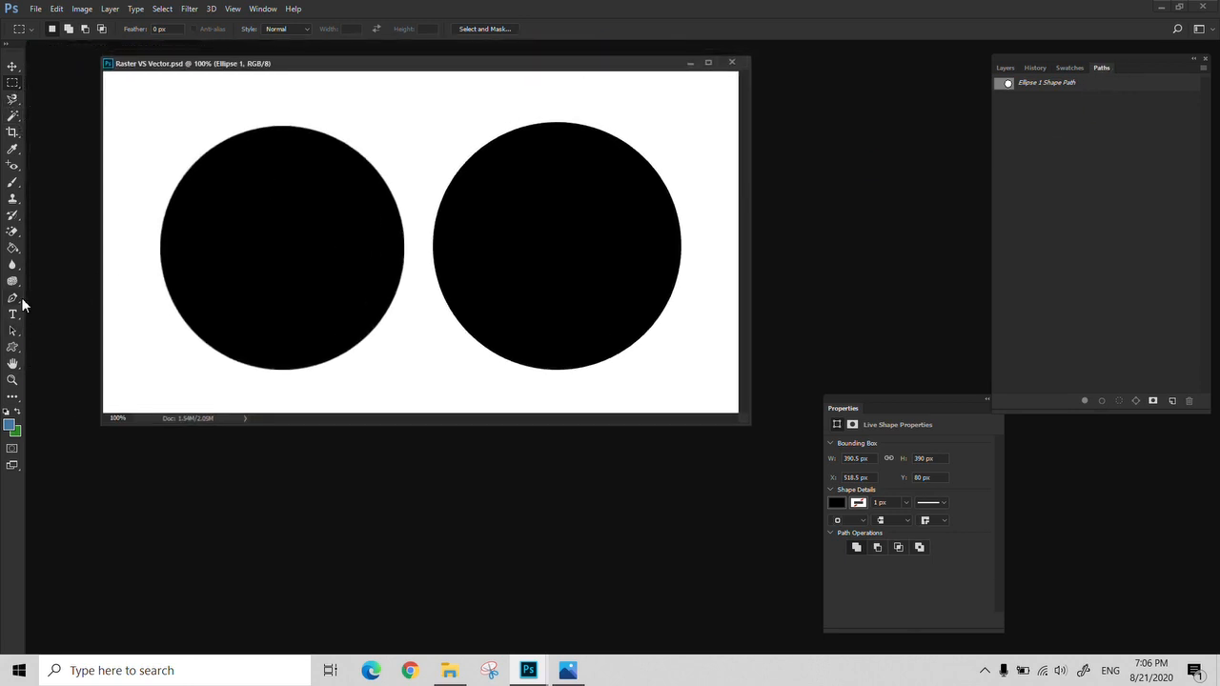
# Draw a closed four-point path with the Pen Tool across the left edge of the left circle
pyautogui.click(20, 301)
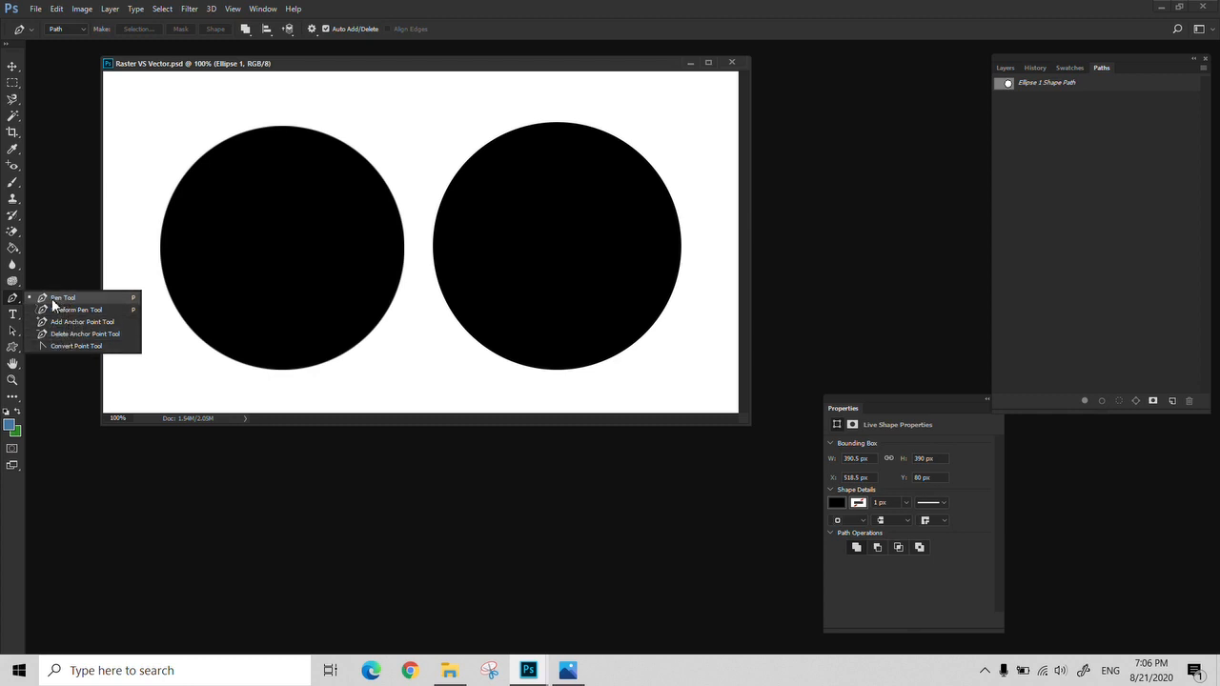
pyautogui.click(55, 301)
pyautogui.click(121, 220)
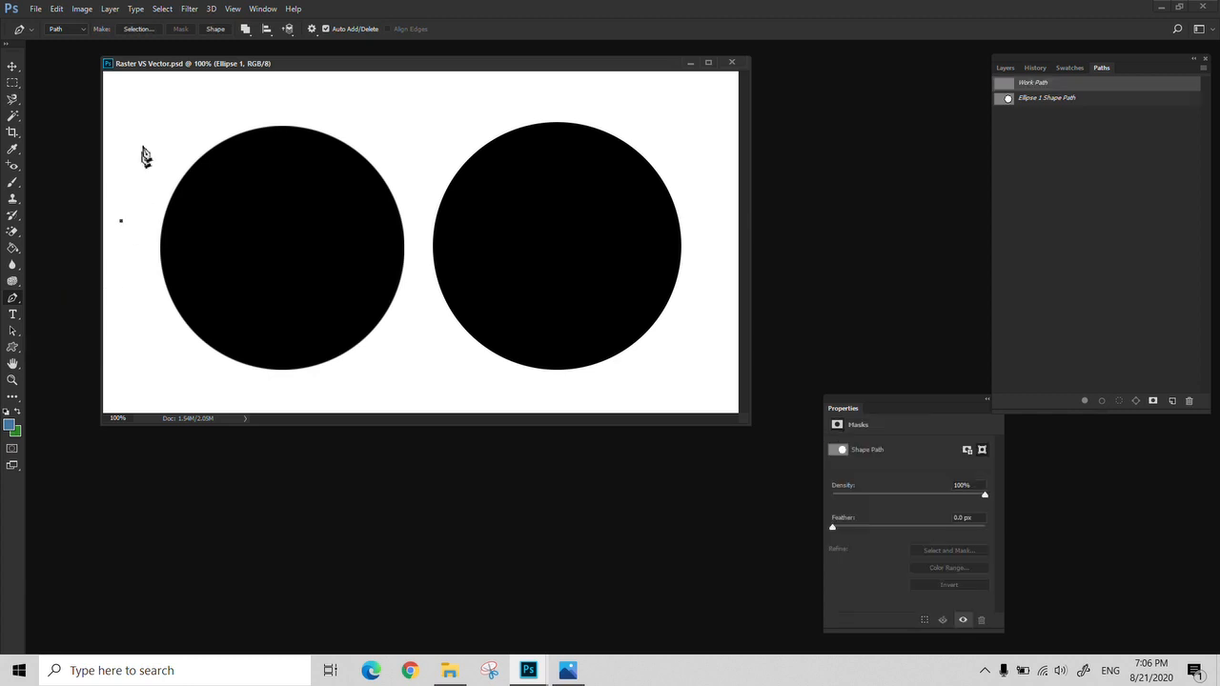
pyautogui.click(143, 145)
pyautogui.click(242, 194)
pyautogui.click(148, 278)
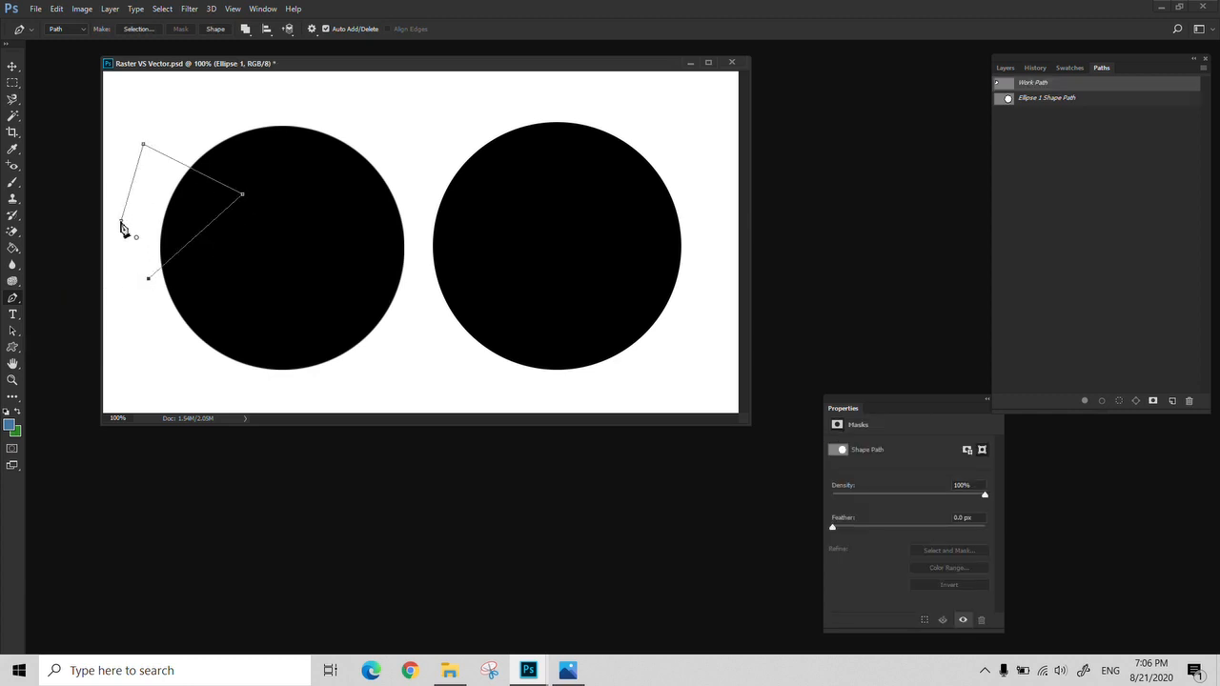
pyautogui.click(121, 222)
# Replace the path's upper-left corner with an anchor point below it, and add an anchor point on each of its two lower edges
pyautogui.click(133, 185)
pyautogui.moveTo(145, 150); pyautogui.dragTo(148, 167)
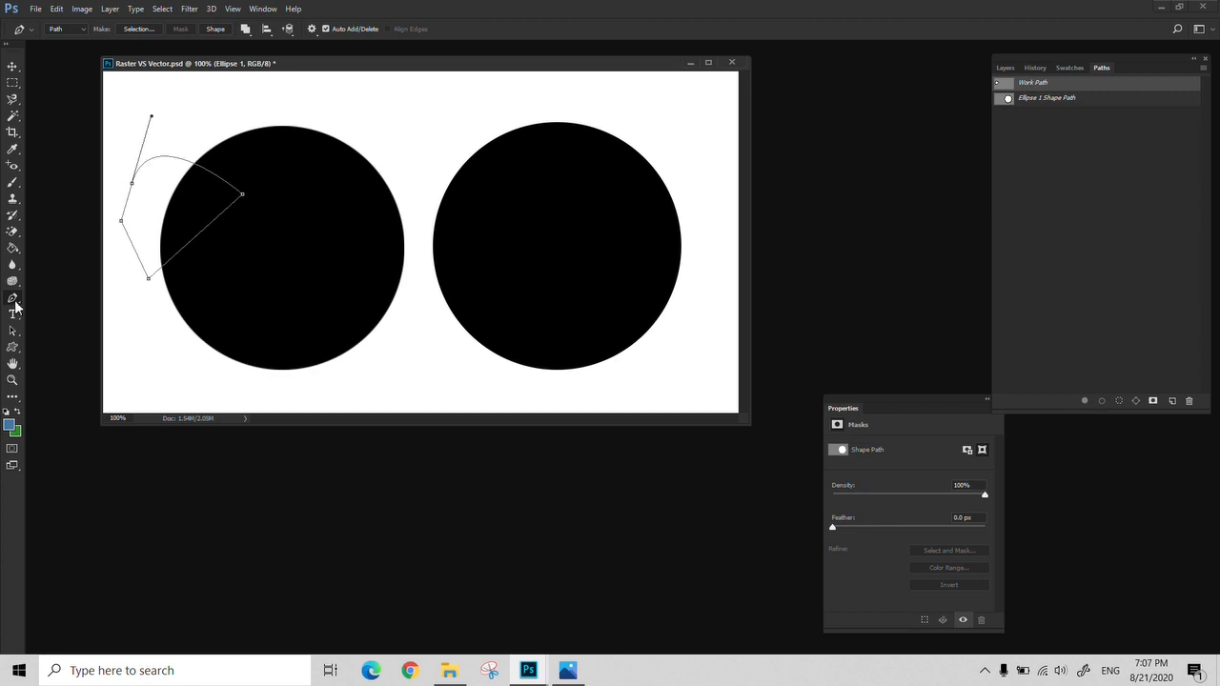
pyautogui.rightClick(13, 301)
pyautogui.click(78, 322)
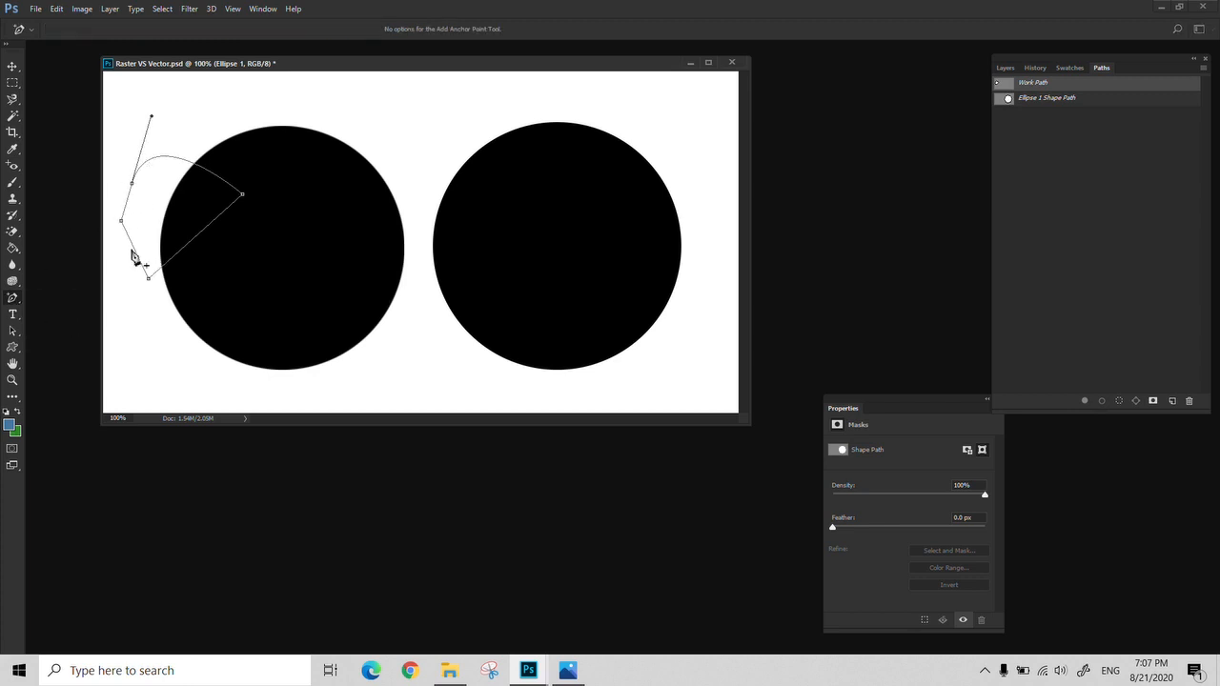
pyautogui.click(134, 250)
pyautogui.click(174, 256)
pyautogui.click(159, 255)
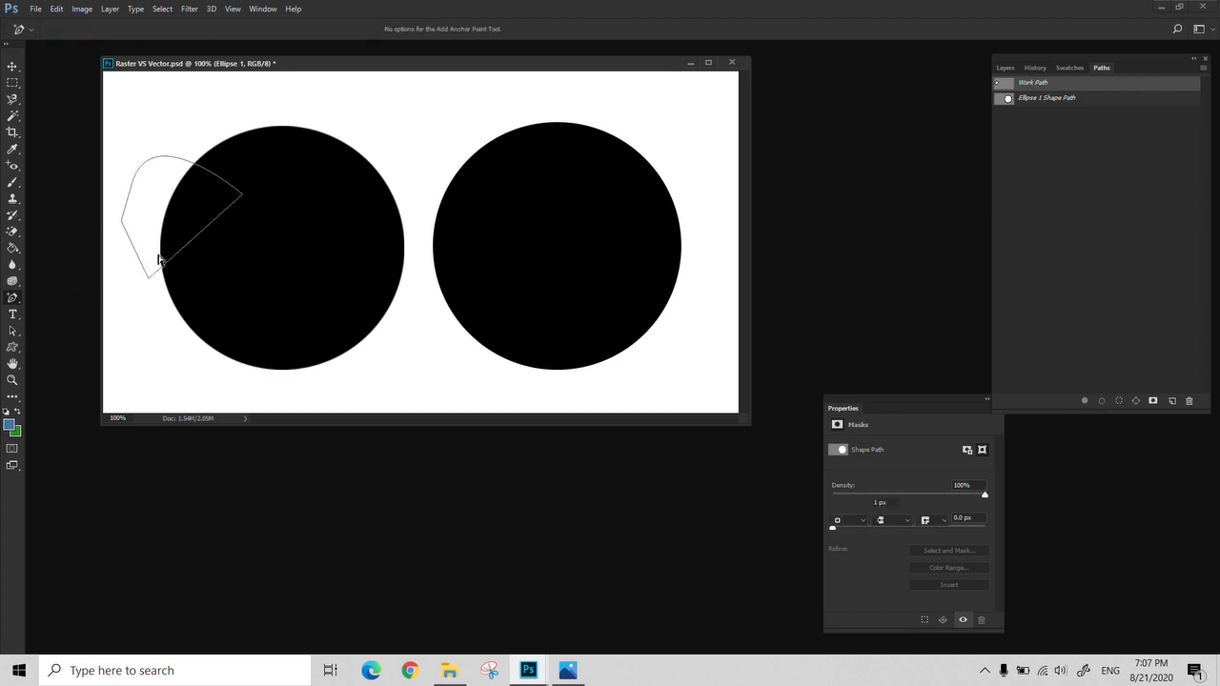
# Remove the added points from the path's lower edges with the Delete Anchor Point Tool and return to the Pen Tool
pyautogui.rightClick(21, 298)
pyautogui.click(65, 334)
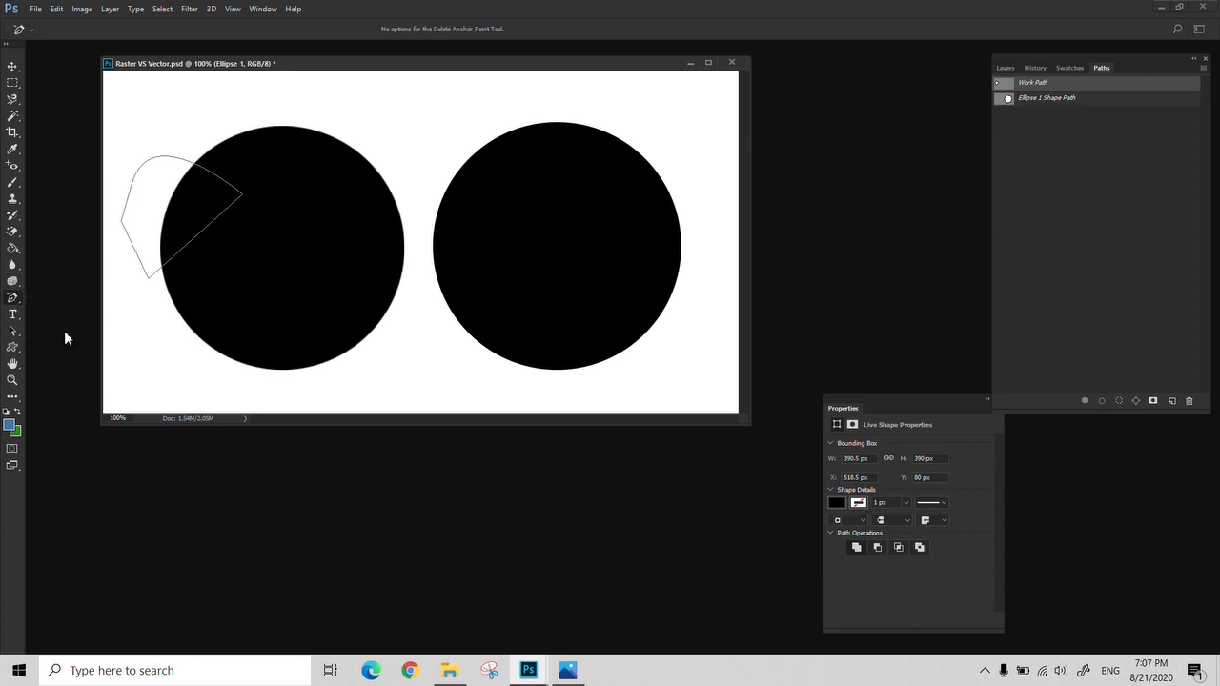
pyautogui.click(137, 260)
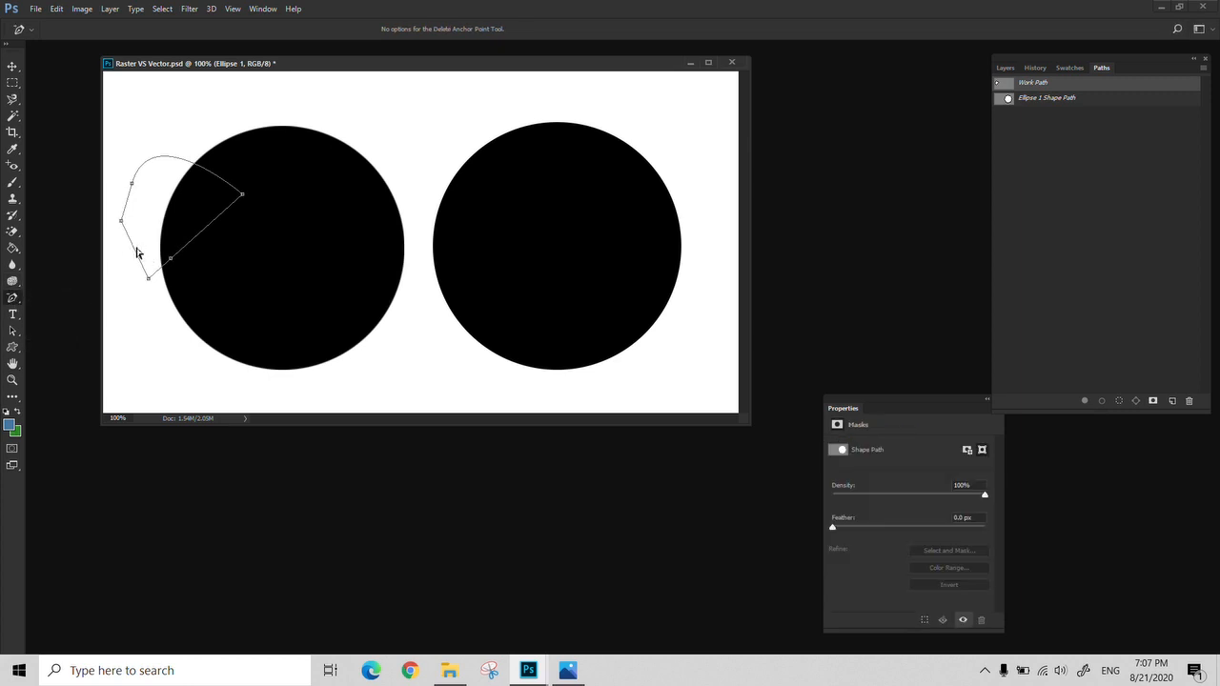
pyautogui.click(169, 258)
pyautogui.rightClick(23, 303)
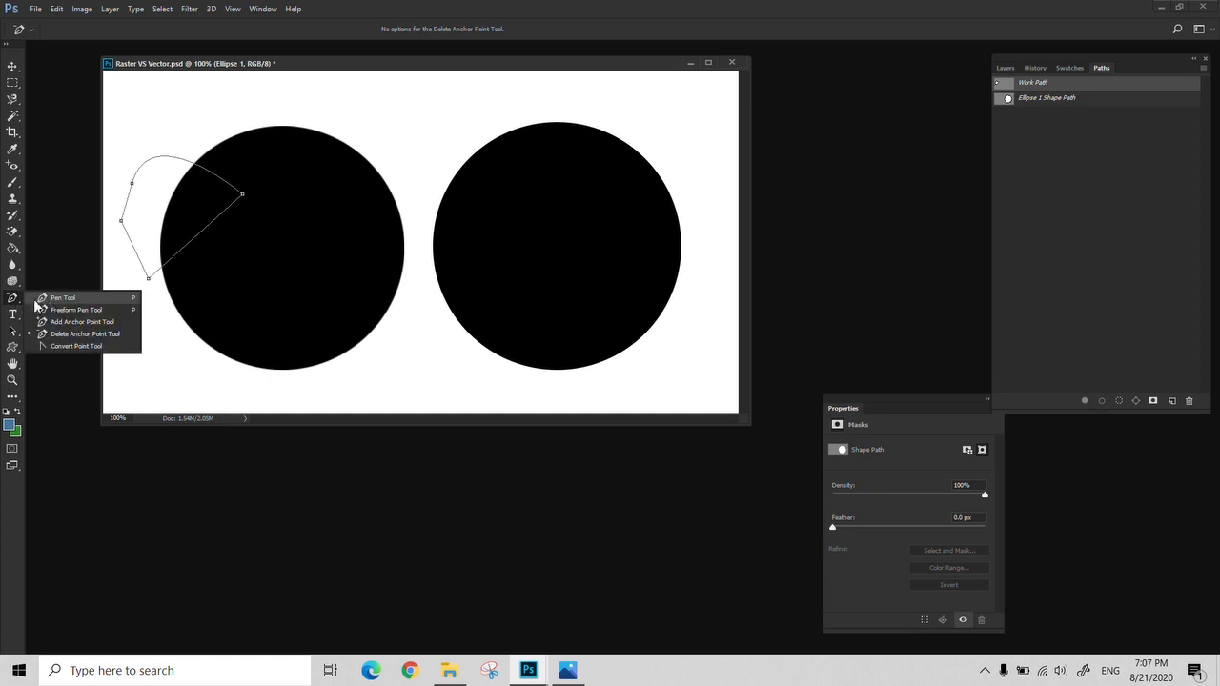
pyautogui.click(62, 298)
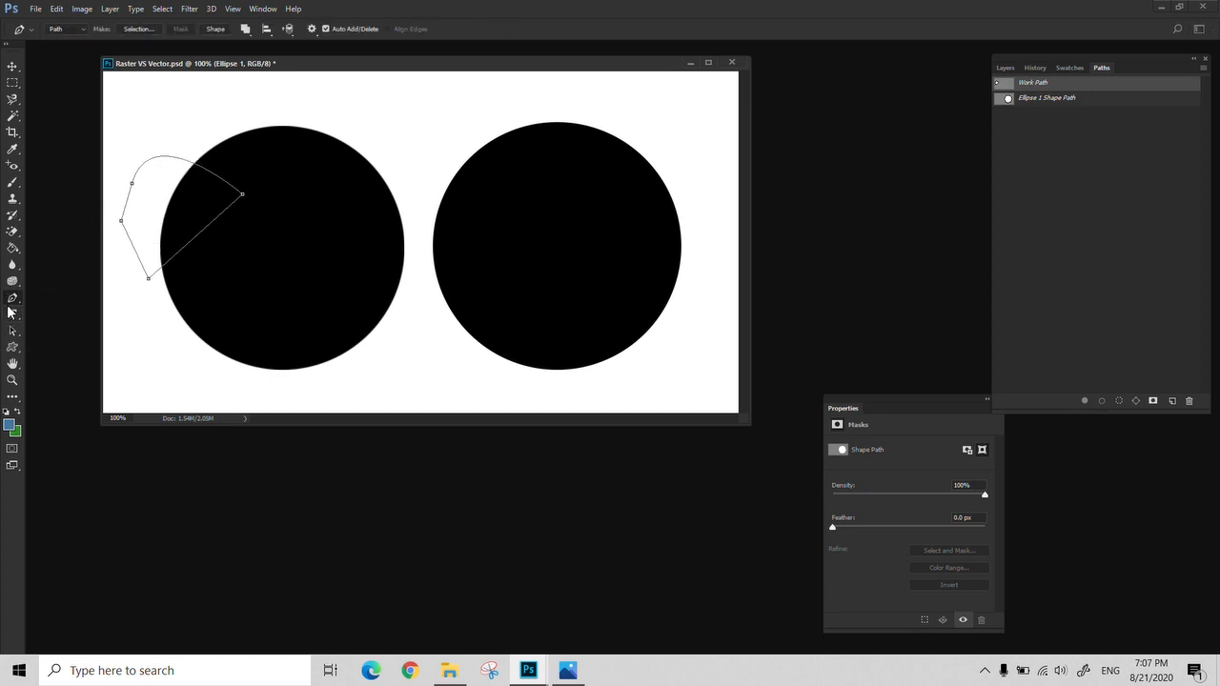
# Try the Freeform Pen Tool against the Lasso Tool by drawing a freehand selection spanning the gap between the two circles
pyautogui.rightClick(13, 301)
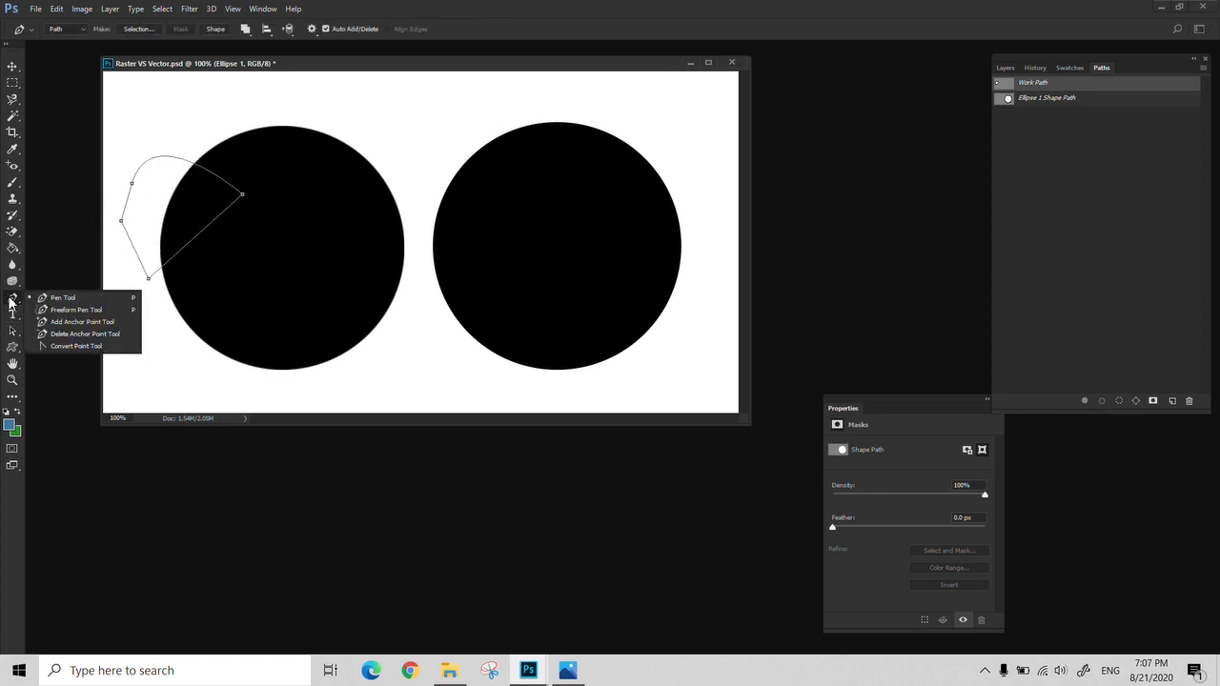
pyautogui.click(105, 312)
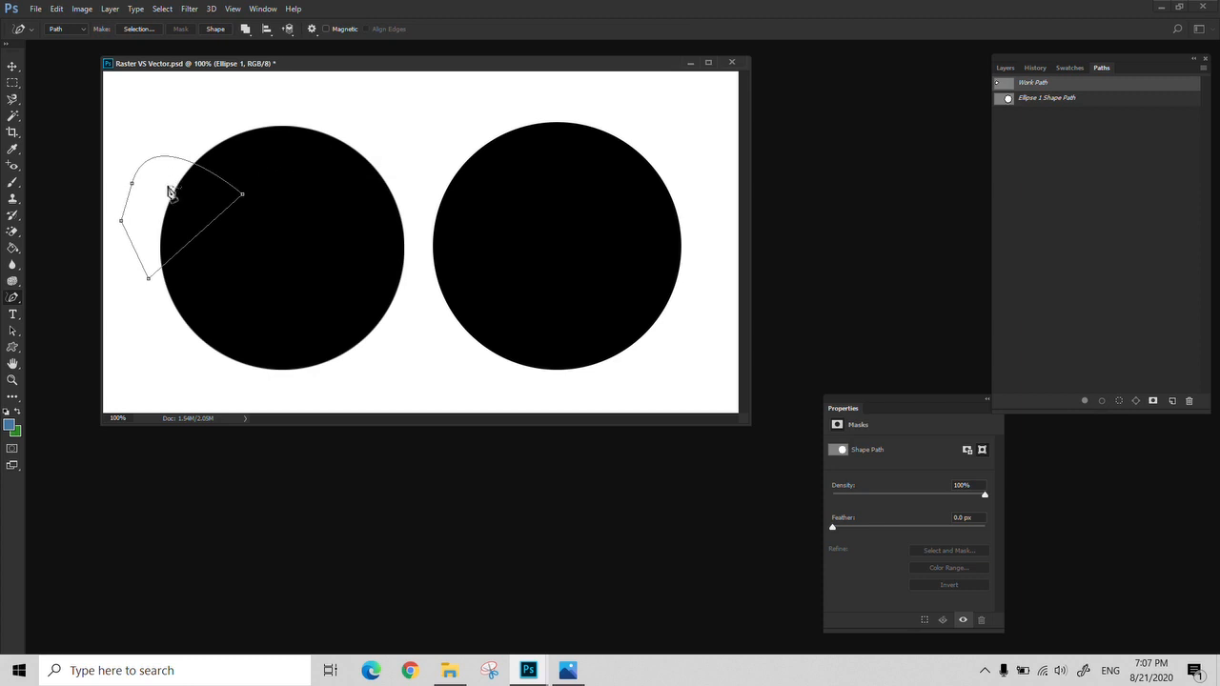
pyautogui.rightClick(13, 103)
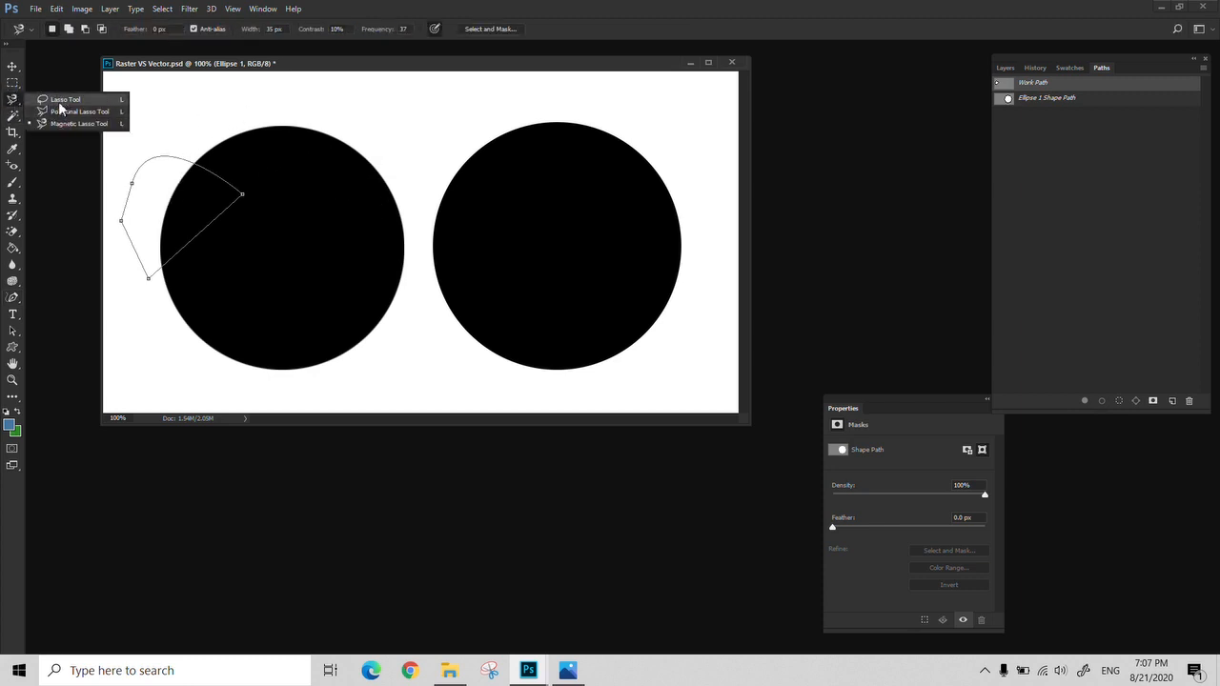
pyautogui.click(54, 101)
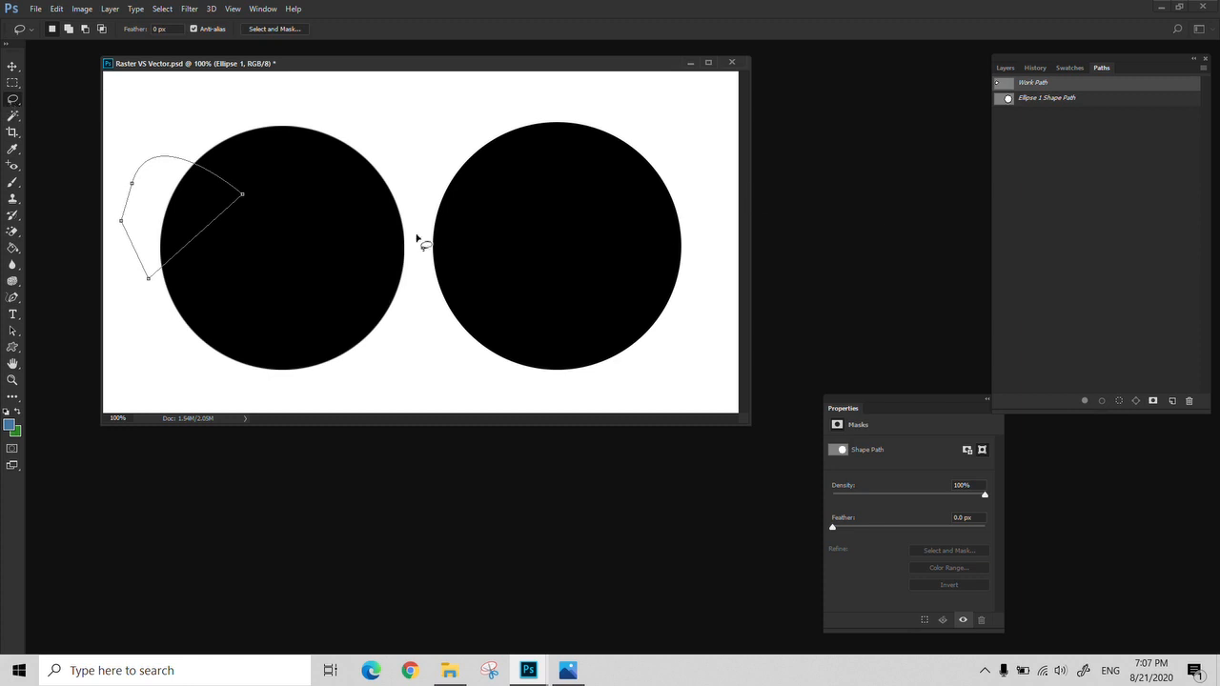
pyautogui.moveTo(317, 179)
pyautogui.mouseDown()
pyautogui.moveTo(432, 124)
pyautogui.moveTo(502, 176)
pyautogui.moveTo(429, 299)
pyautogui.moveTo(382, 287)
pyautogui.moveTo(341, 202)
pyautogui.mouseUp()
pyautogui.click(12, 301)
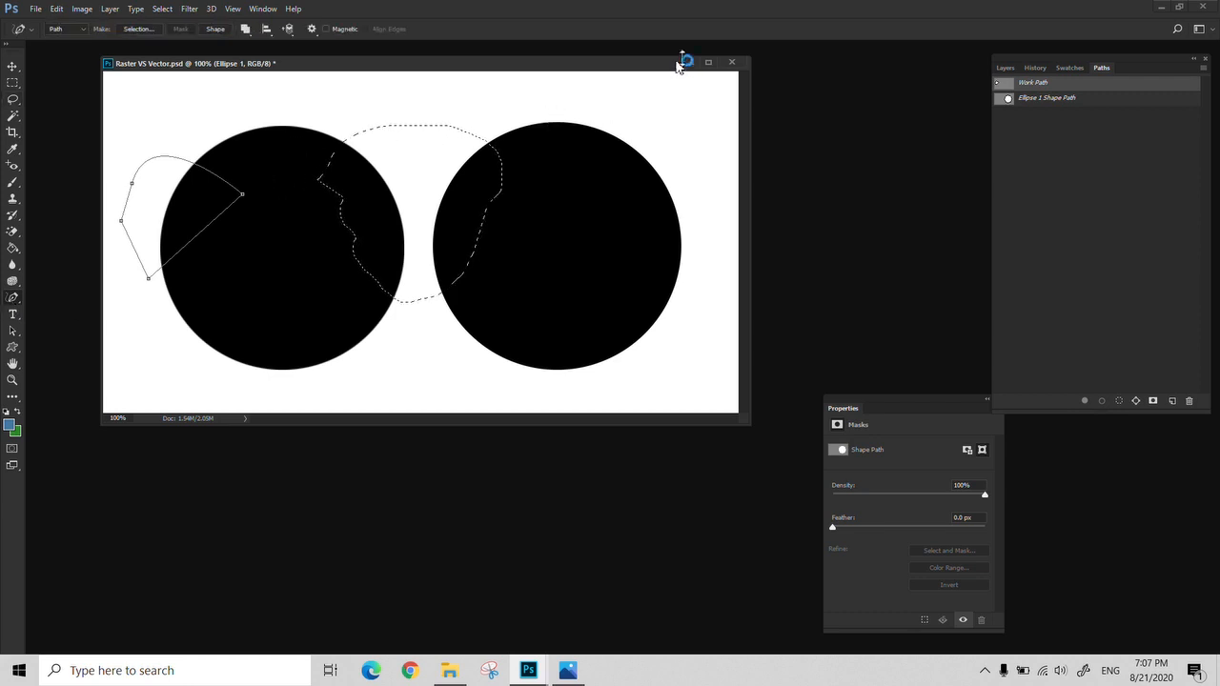
# Close Raster VS Vector.psd and create a new 10 × 10 cm document at 100 pixels/cm
pyautogui.click(731, 65)
pyautogui.click(625, 254)
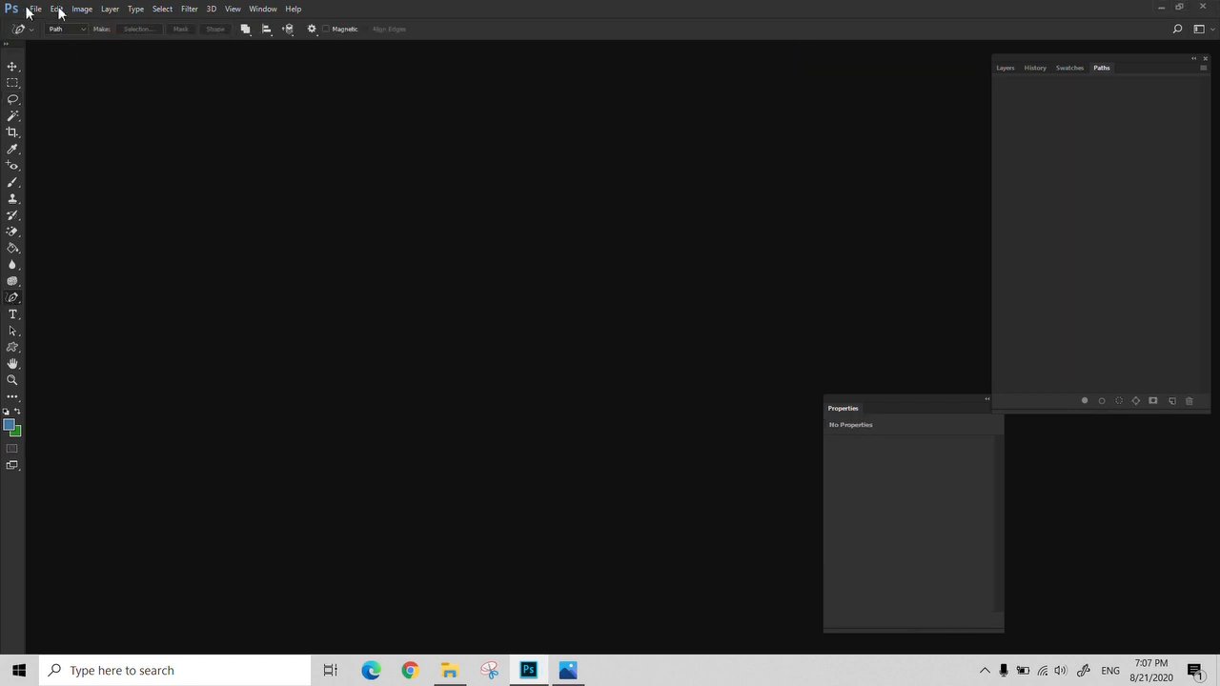
pyautogui.click(38, 9)
pyautogui.click(41, 26)
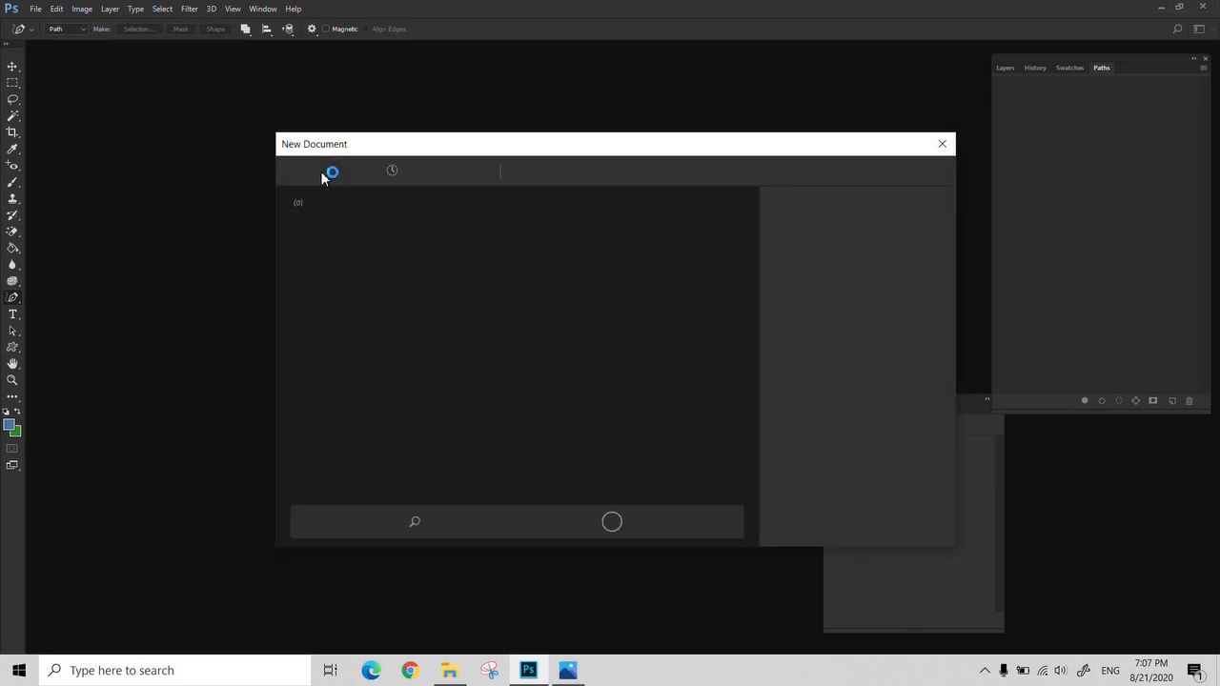
pyautogui.click(932, 526)
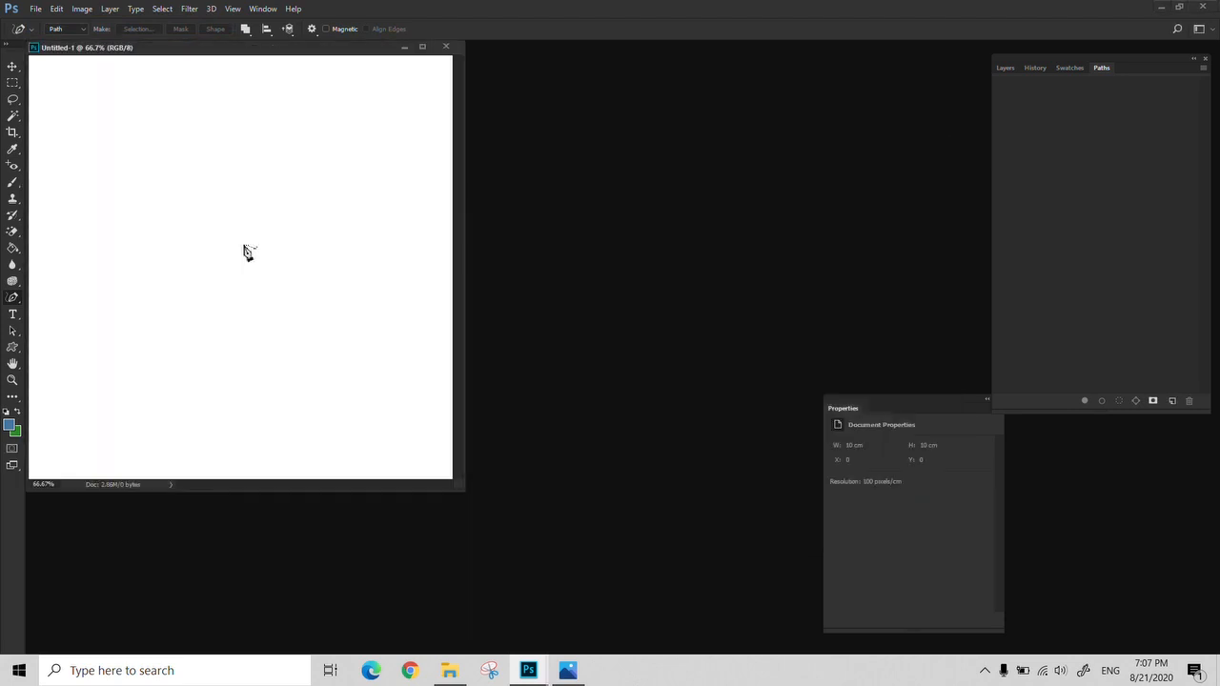
pyautogui.moveTo(254, 52); pyautogui.dragTo(321, 90)
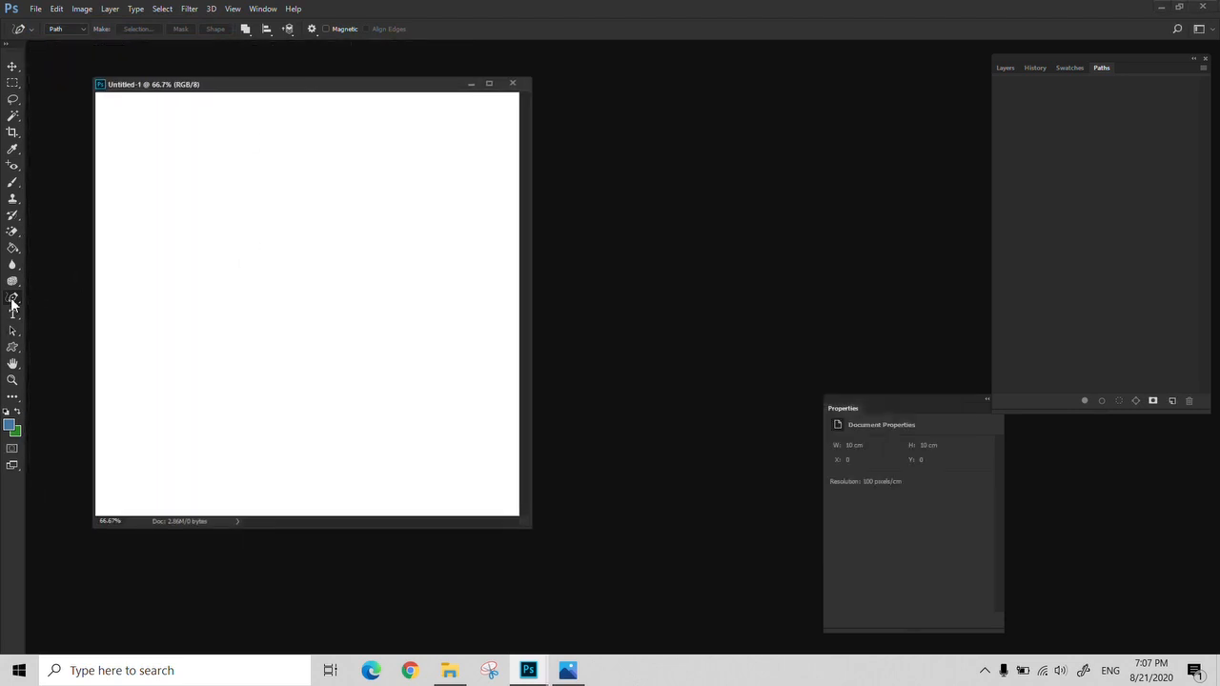
# Draw a large irregular open path around the middle of the canvas with the Freeform Pen Tool
pyautogui.rightClick(13, 303)
pyautogui.click(67, 315)
pyautogui.moveTo(156, 261)
pyautogui.mouseDown()
pyautogui.moveTo(158, 206)
pyautogui.moveTo(198, 180)
pyautogui.moveTo(245, 239)
pyautogui.moveTo(293, 268)
pyautogui.moveTo(366, 187)
pyautogui.moveTo(427, 300)
pyautogui.moveTo(407, 315)
pyautogui.moveTo(386, 385)
pyautogui.moveTo(279, 353)
pyautogui.moveTo(222, 430)
pyautogui.moveTo(150, 446)
pyautogui.moveTo(182, 304)
pyautogui.mouseUp()
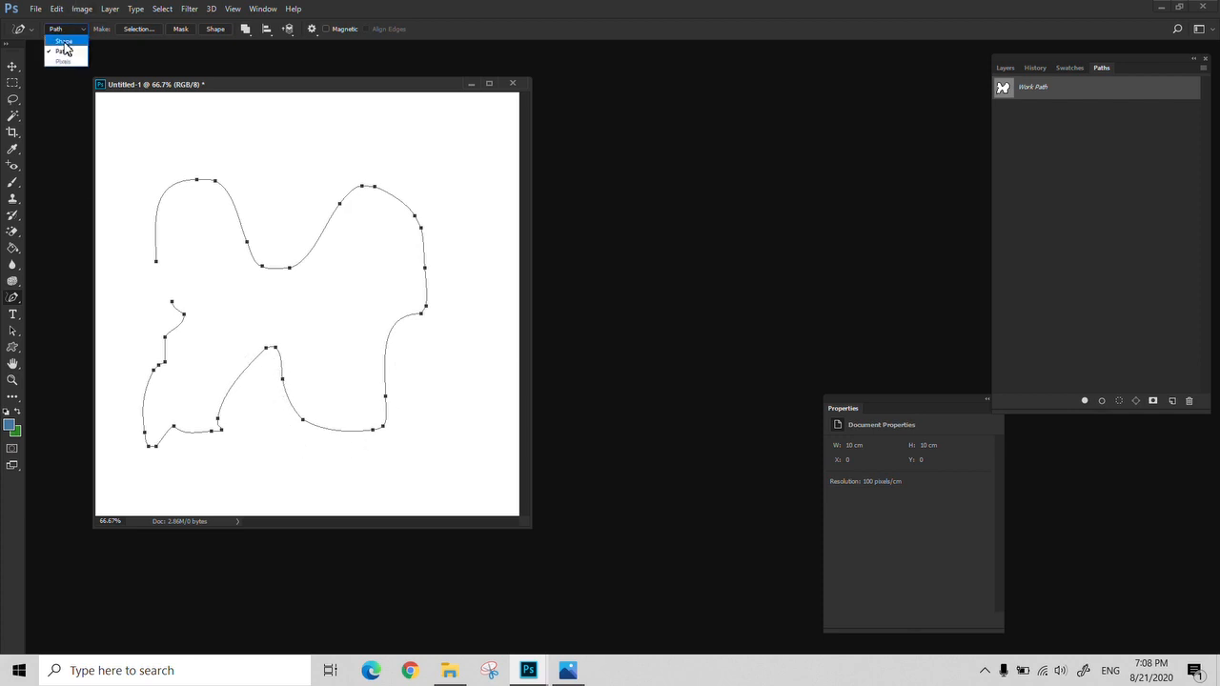
# Set the Freeform Pen Tool to Shape mode and draw an irregular blue shape in the upper half of the canvas
pyautogui.click(64, 42)
pyautogui.moveTo(294, 113)
pyautogui.mouseDown()
pyautogui.moveTo(202, 163)
pyautogui.moveTo(346, 264)
pyautogui.moveTo(492, 92)
pyautogui.mouseUp()
# Move the blue shape down to the middle of the canvas and show the document's layers
pyautogui.press('v')
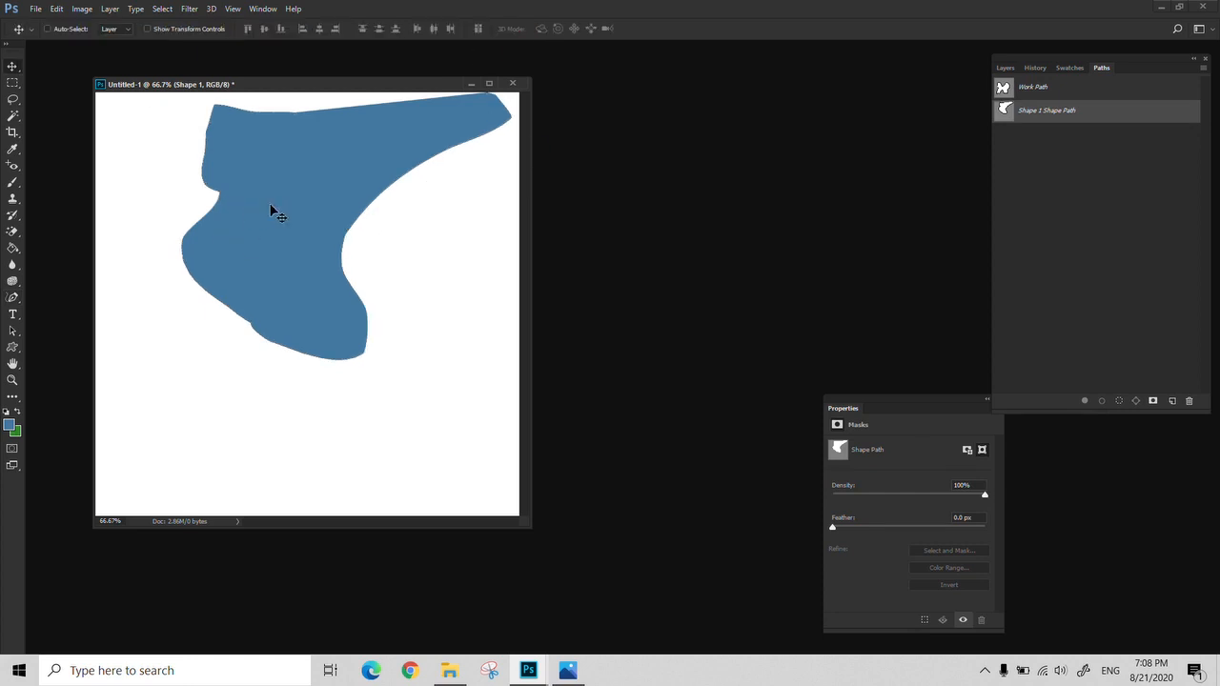
pyautogui.moveTo(272, 209); pyautogui.dragTo(214, 301)
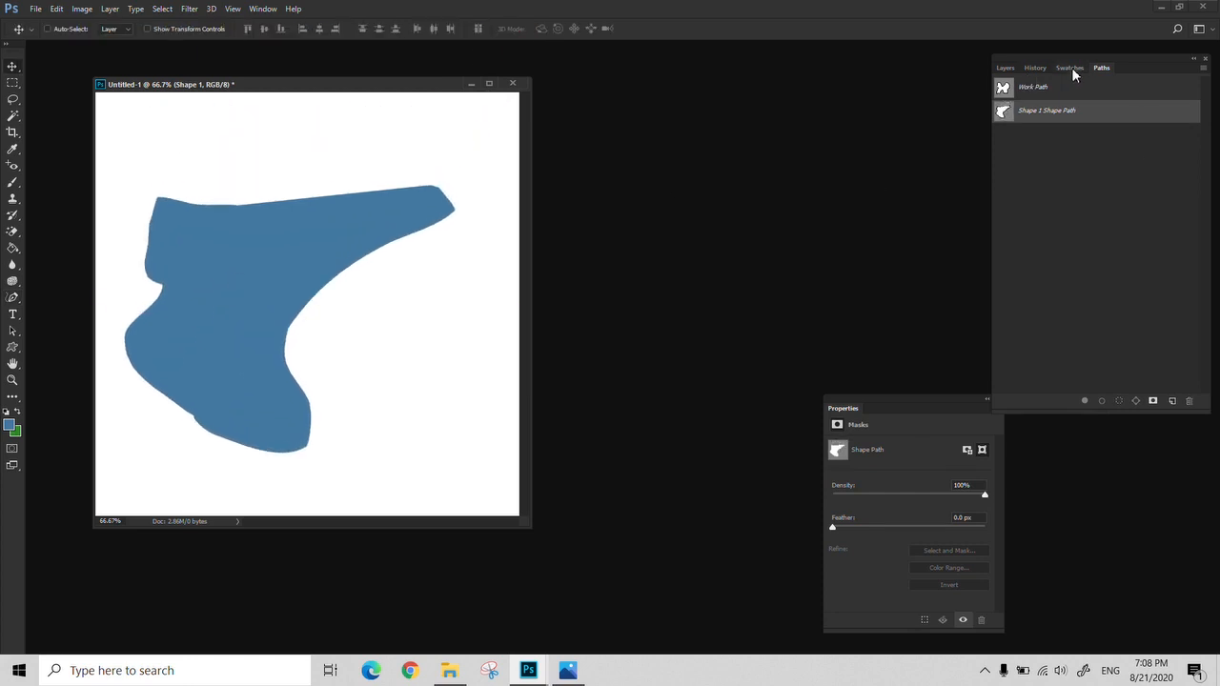
pyautogui.click(1005, 67)
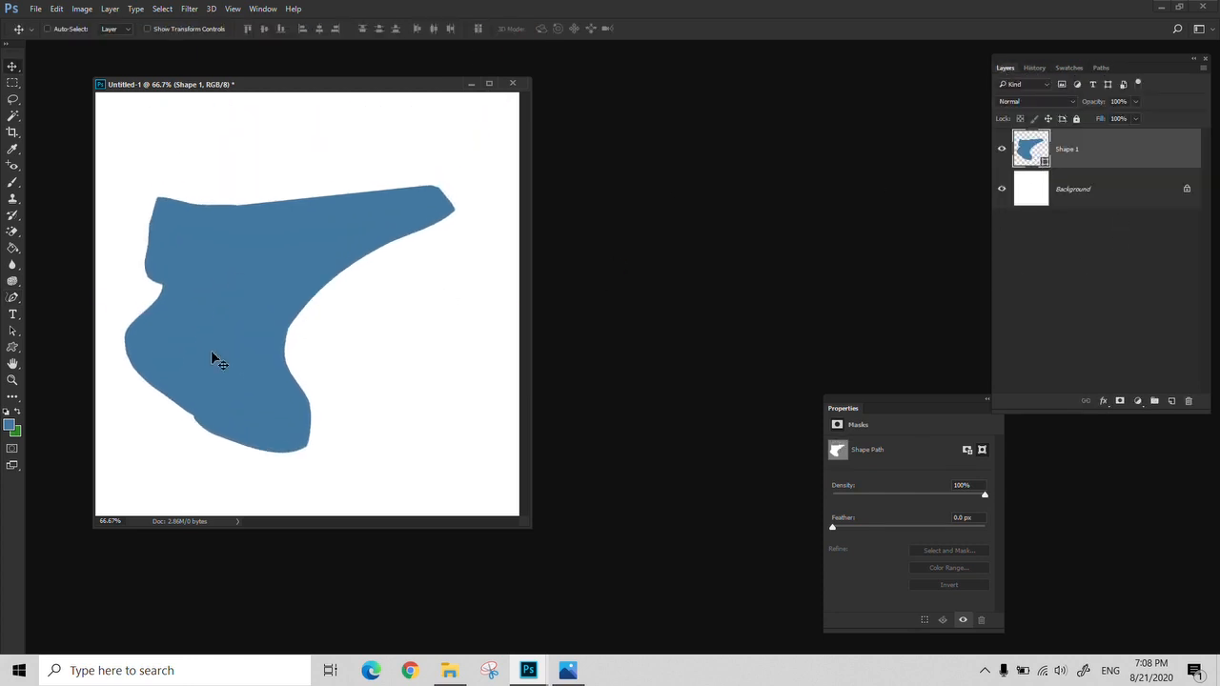
pyautogui.hotkey('ctrl', 'z')
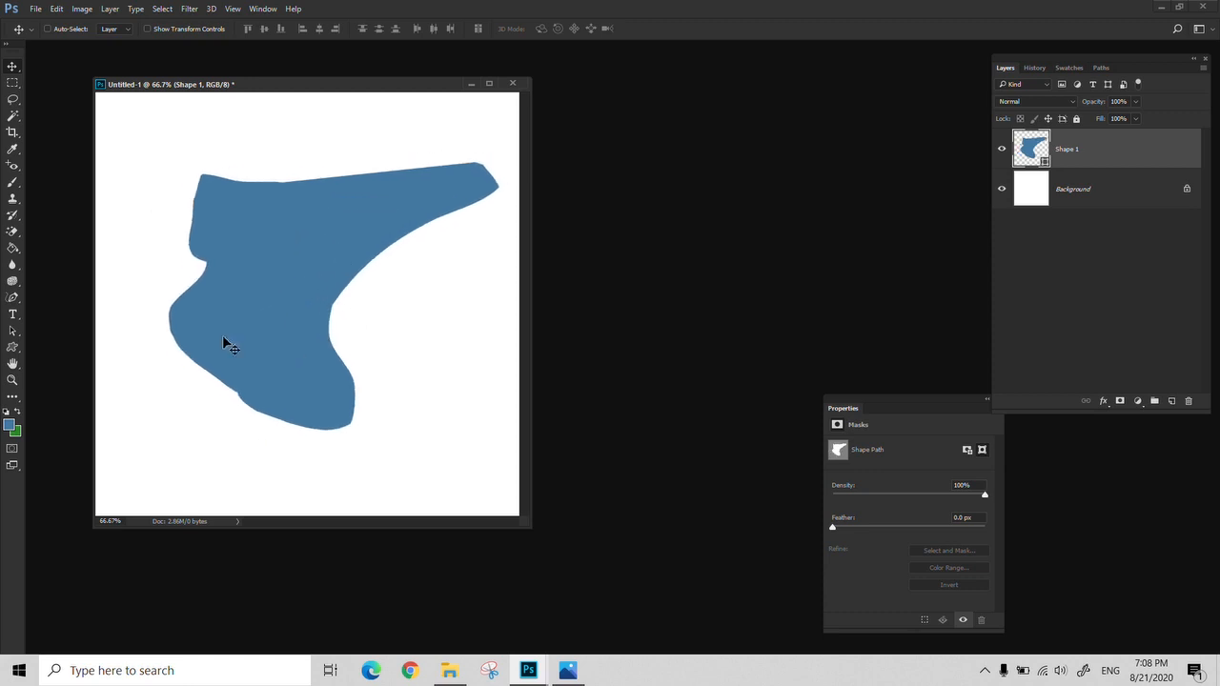
# Shift the blue shape slightly down and left, and pull an anchor point on its lower-left edge outward
pyautogui.click(15, 349)
pyautogui.click(14, 298)
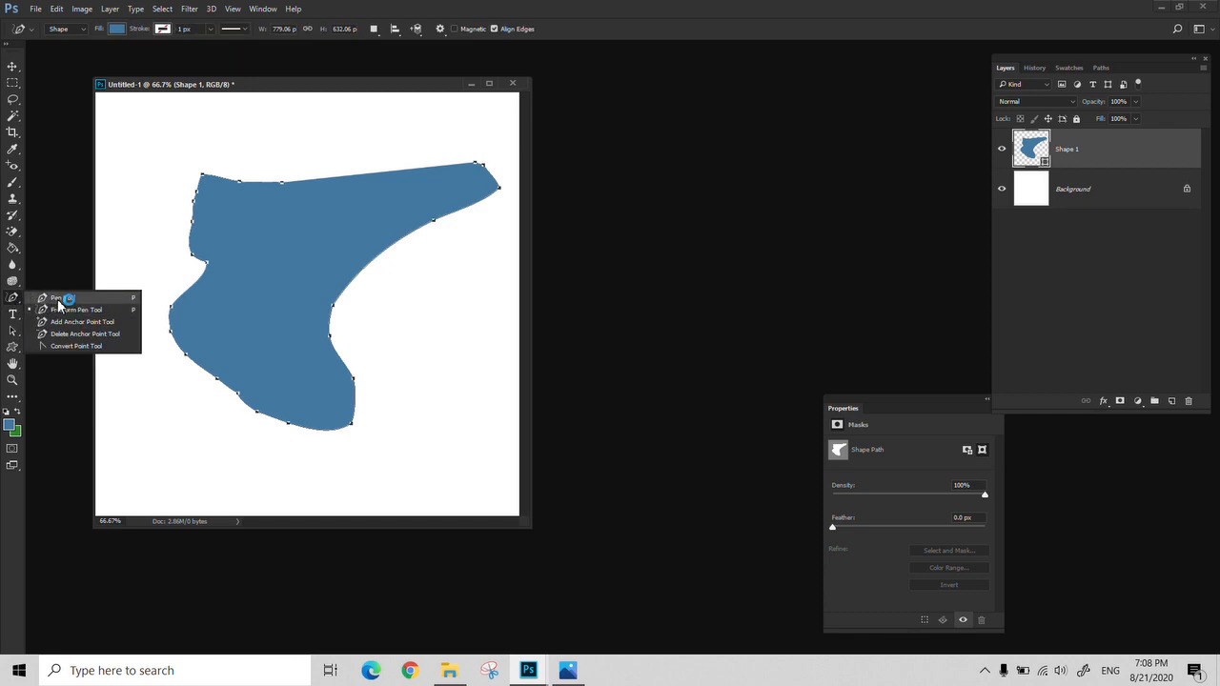
pyautogui.click(62, 310)
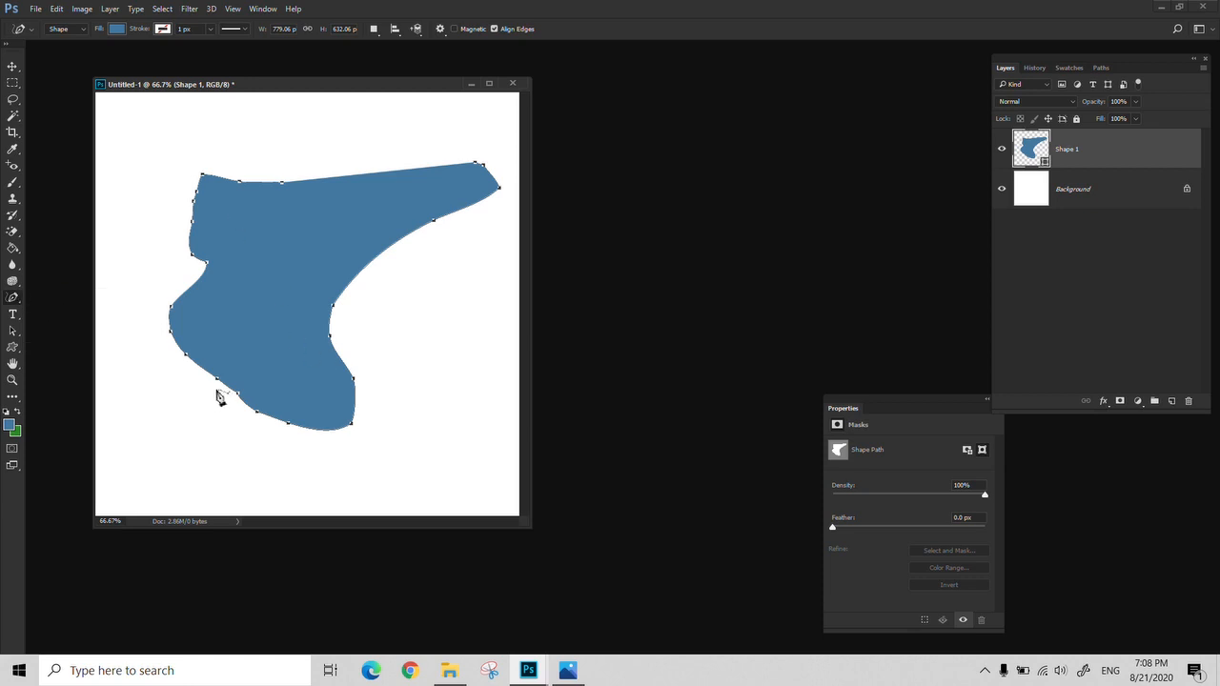
pyautogui.moveTo(218, 384); pyautogui.dragTo(201, 410)
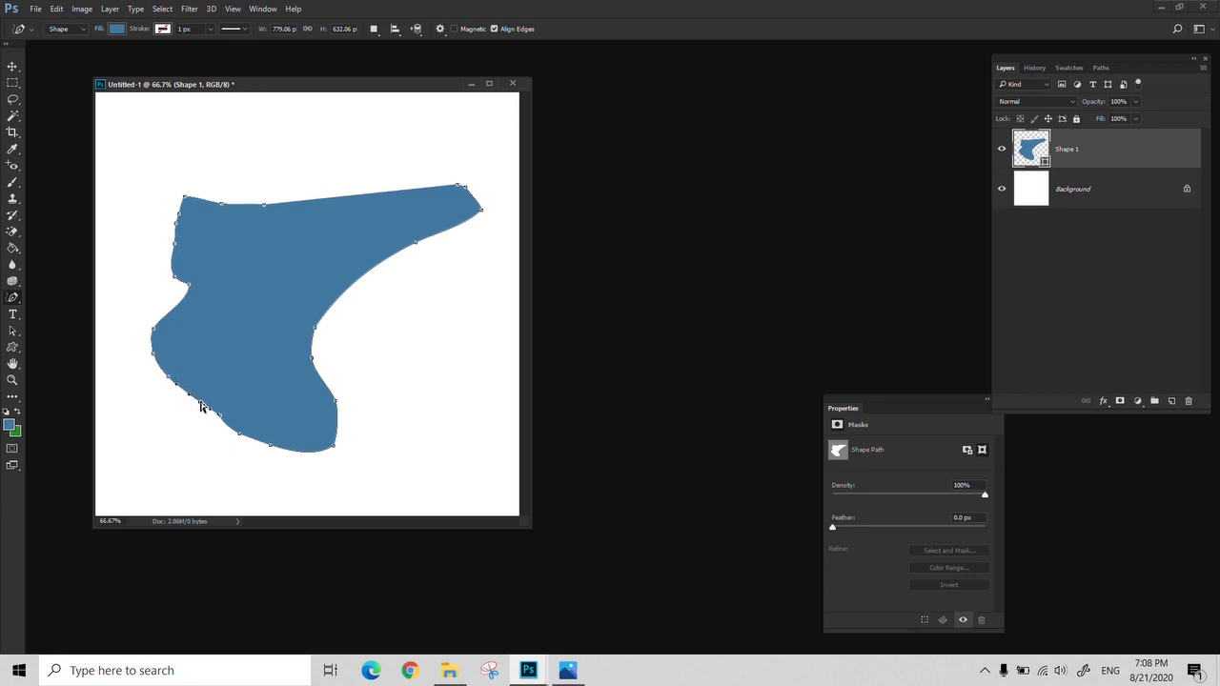
pyautogui.moveTo(200, 406); pyautogui.dragTo(183, 421)
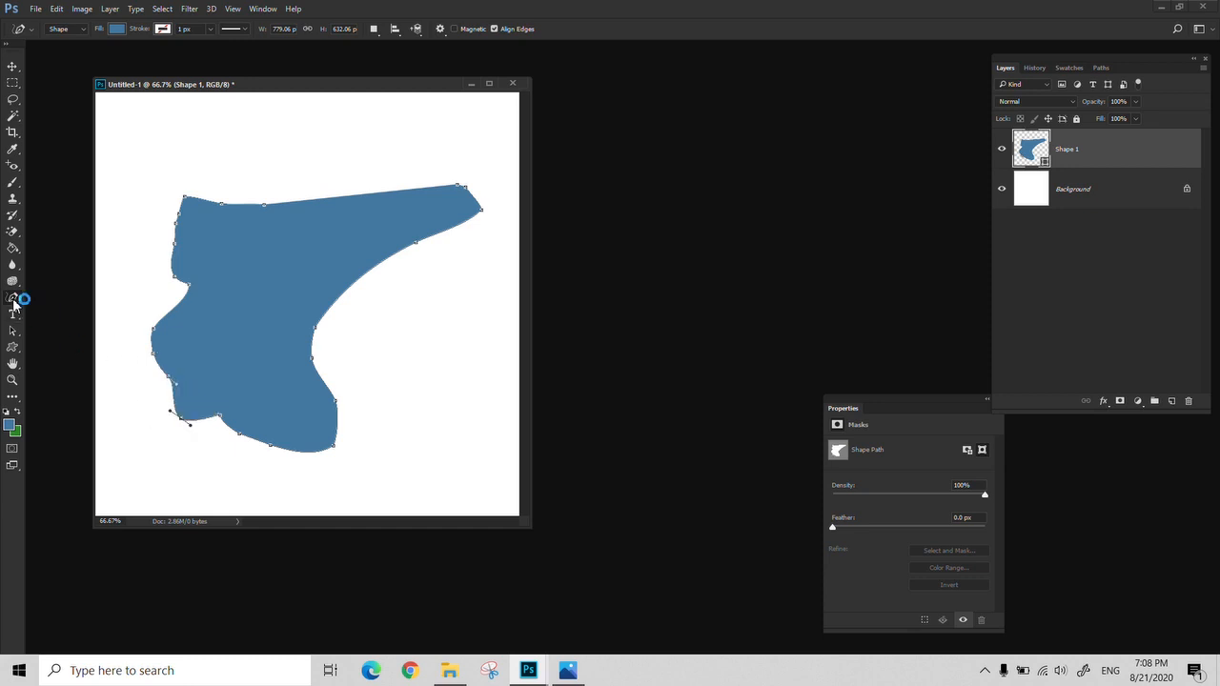
pyautogui.moveTo(13, 303); pyautogui.dragTo(68, 295)
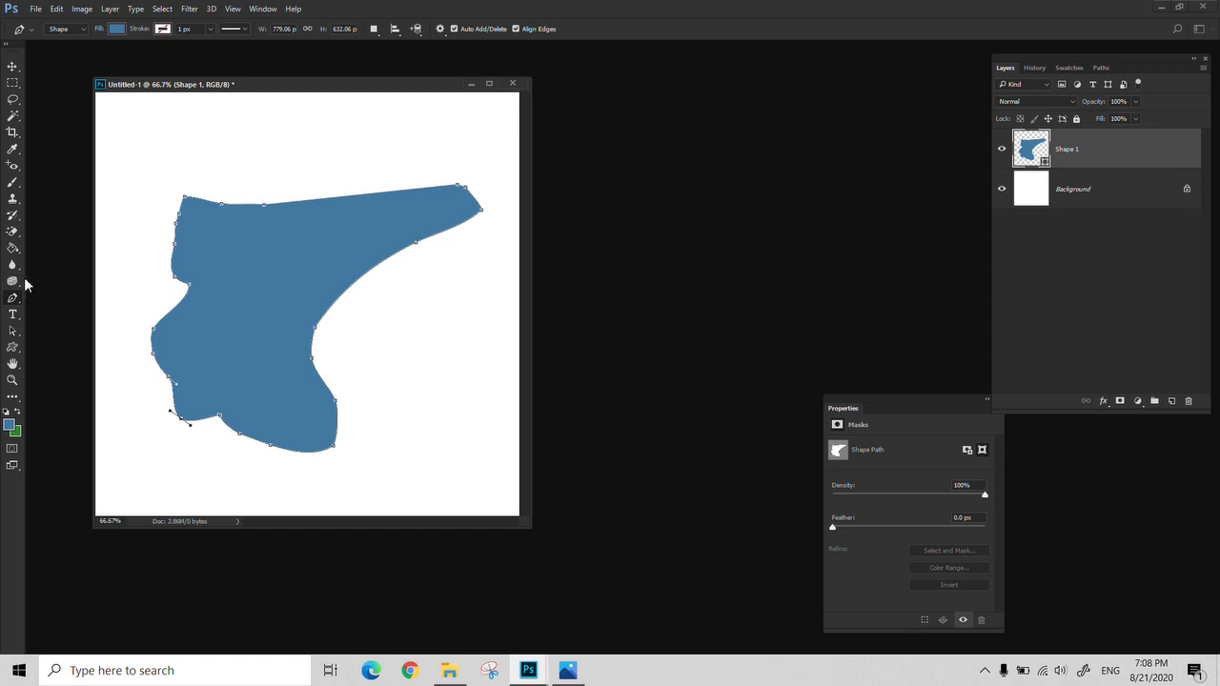
# Close the shape document without saving and create a new blank 10 × 10 cm document
pyautogui.click(13, 315)
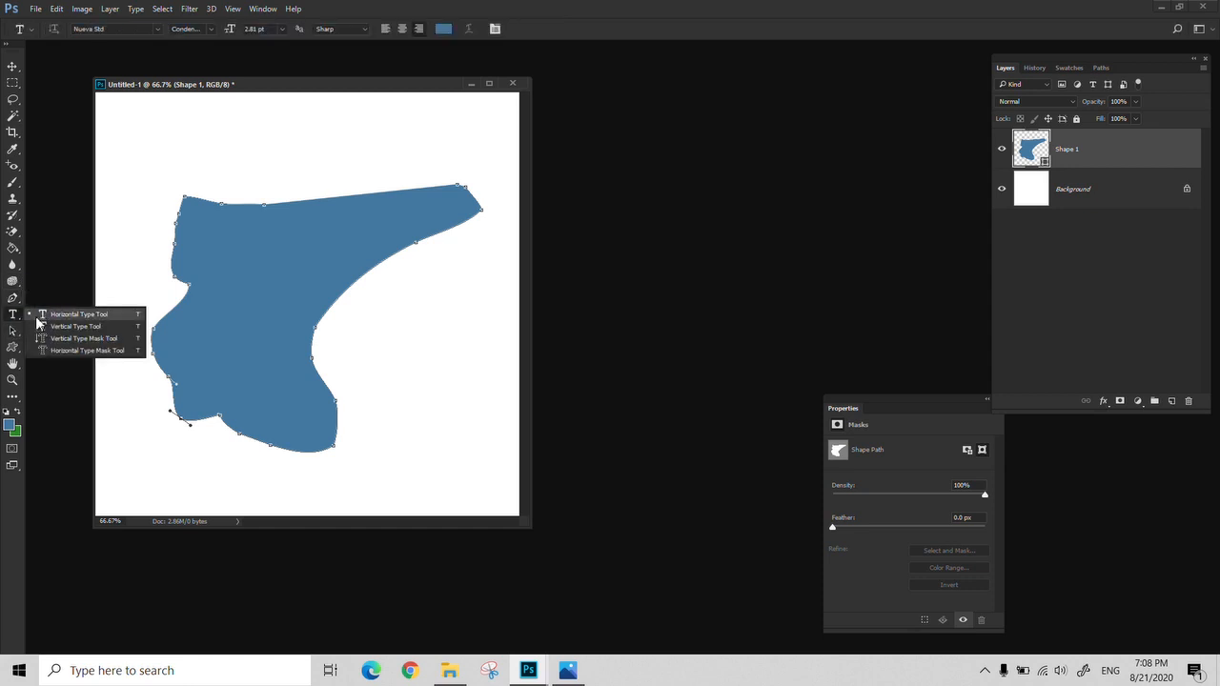
pyautogui.click(39, 318)
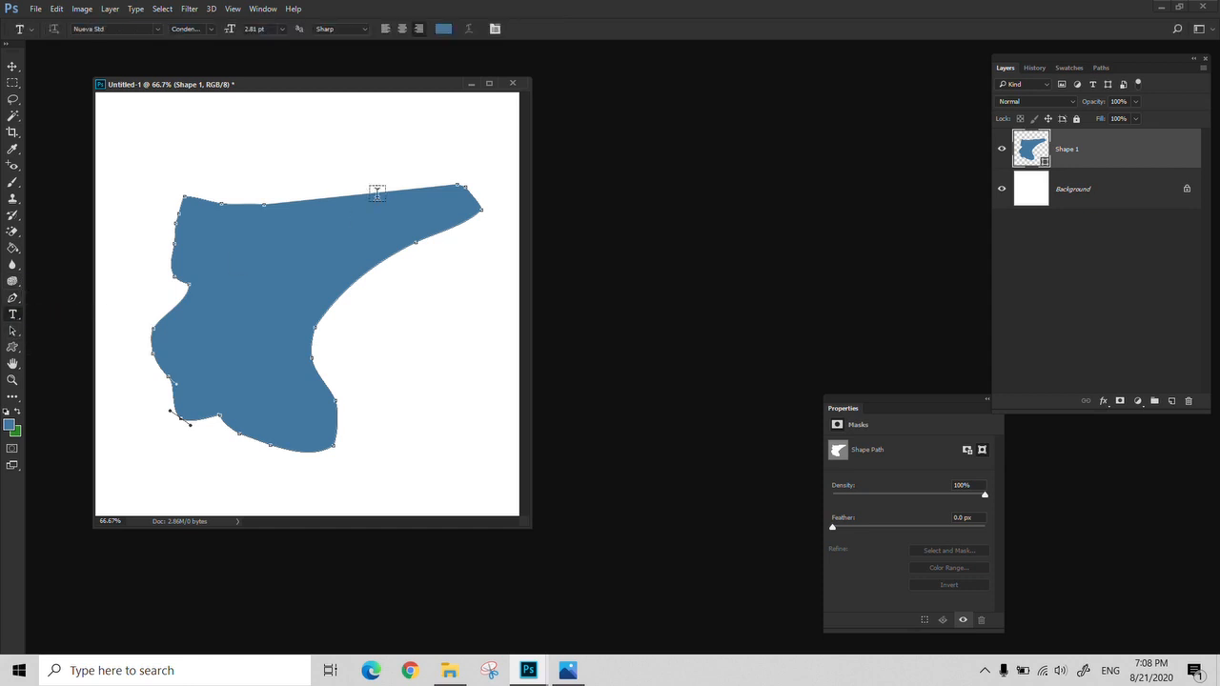
pyautogui.click(512, 84)
pyautogui.click(618, 257)
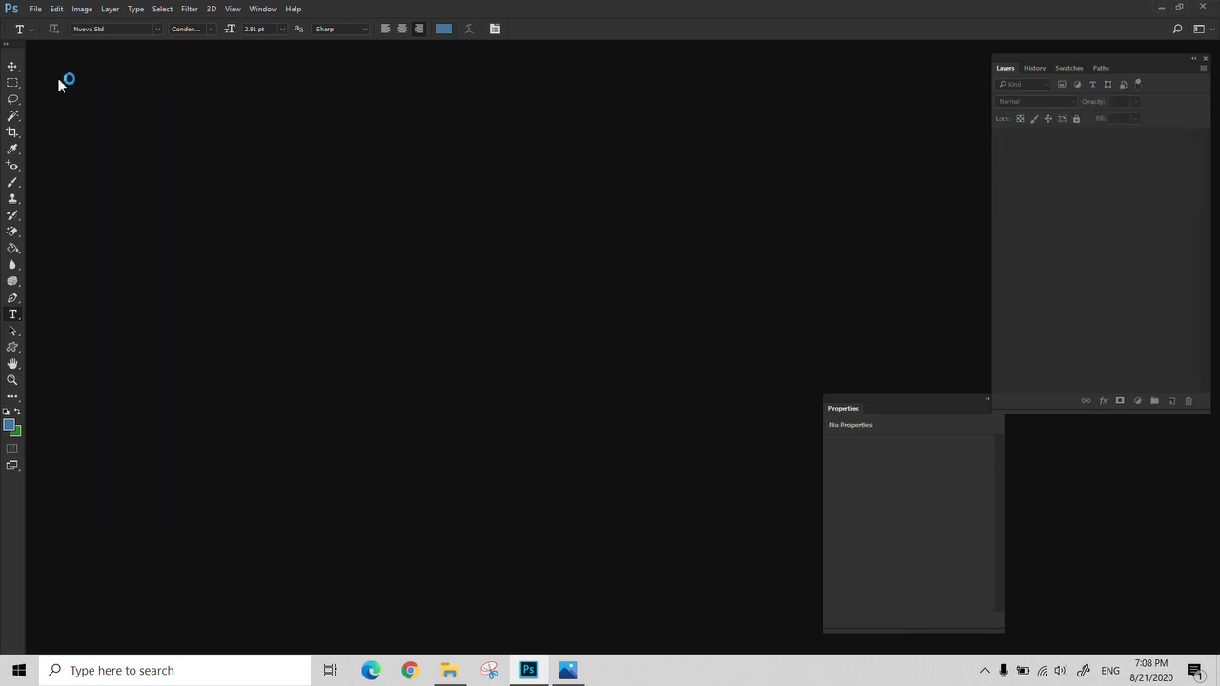
pyautogui.click(35, 9)
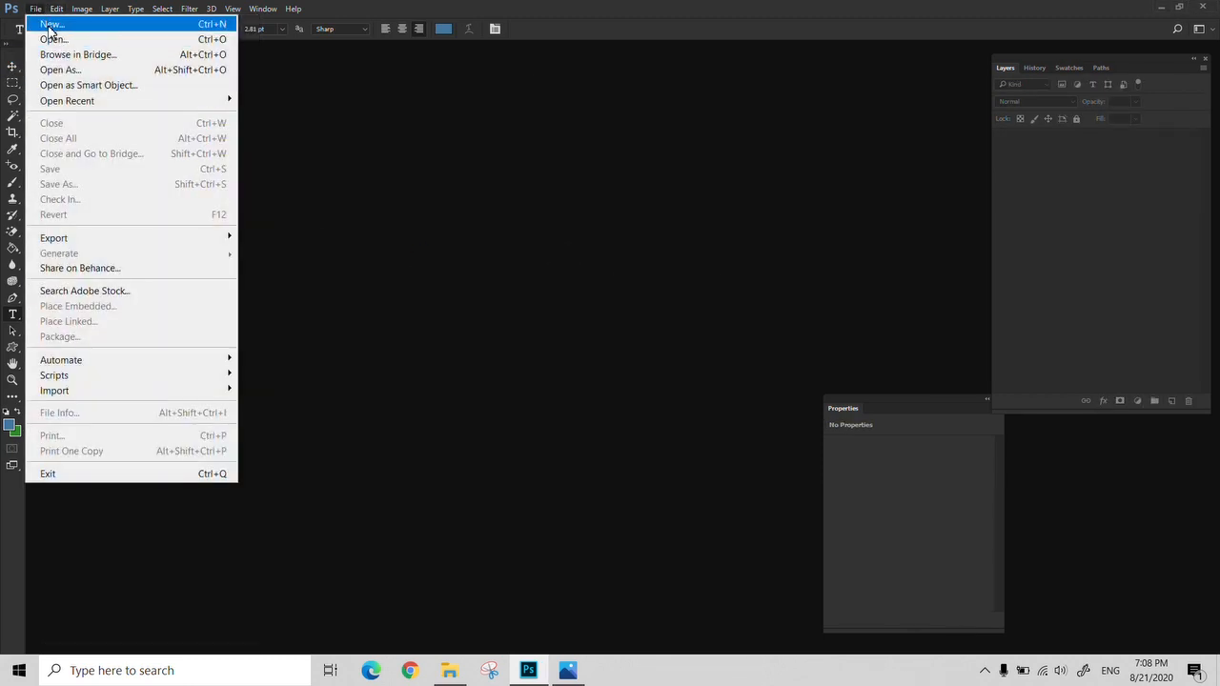
pyautogui.click(49, 26)
pyautogui.press('Return')
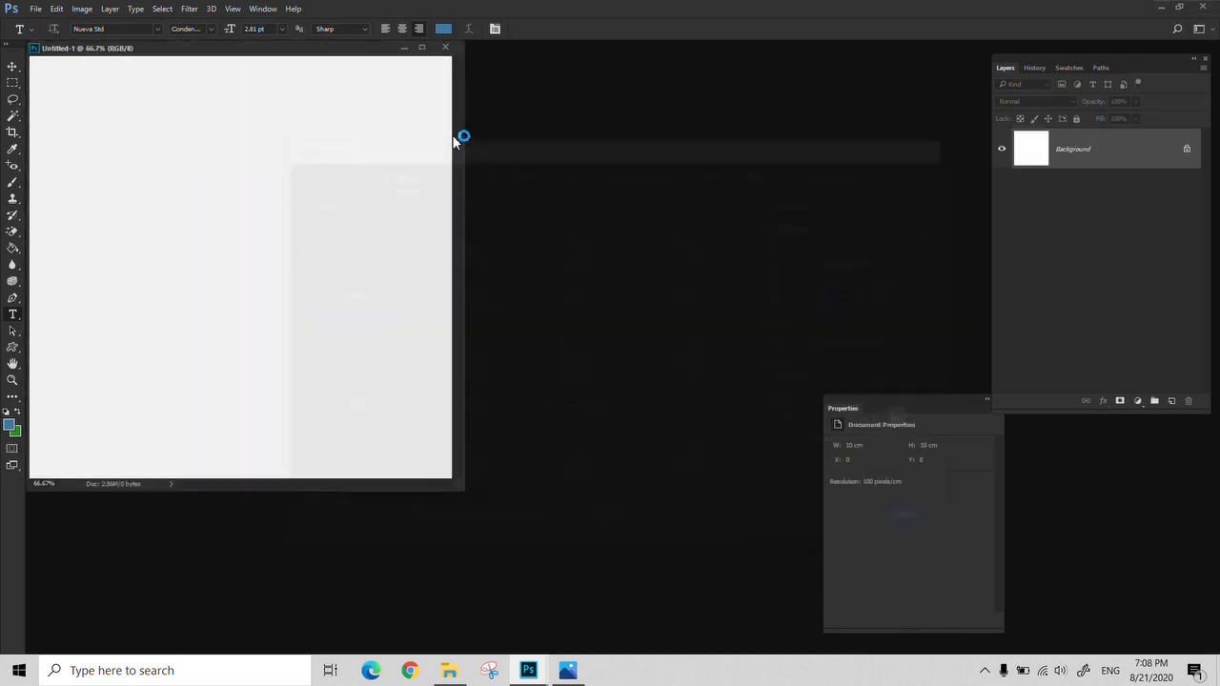
pyautogui.moveTo(302, 49); pyautogui.dragTo(388, 108)
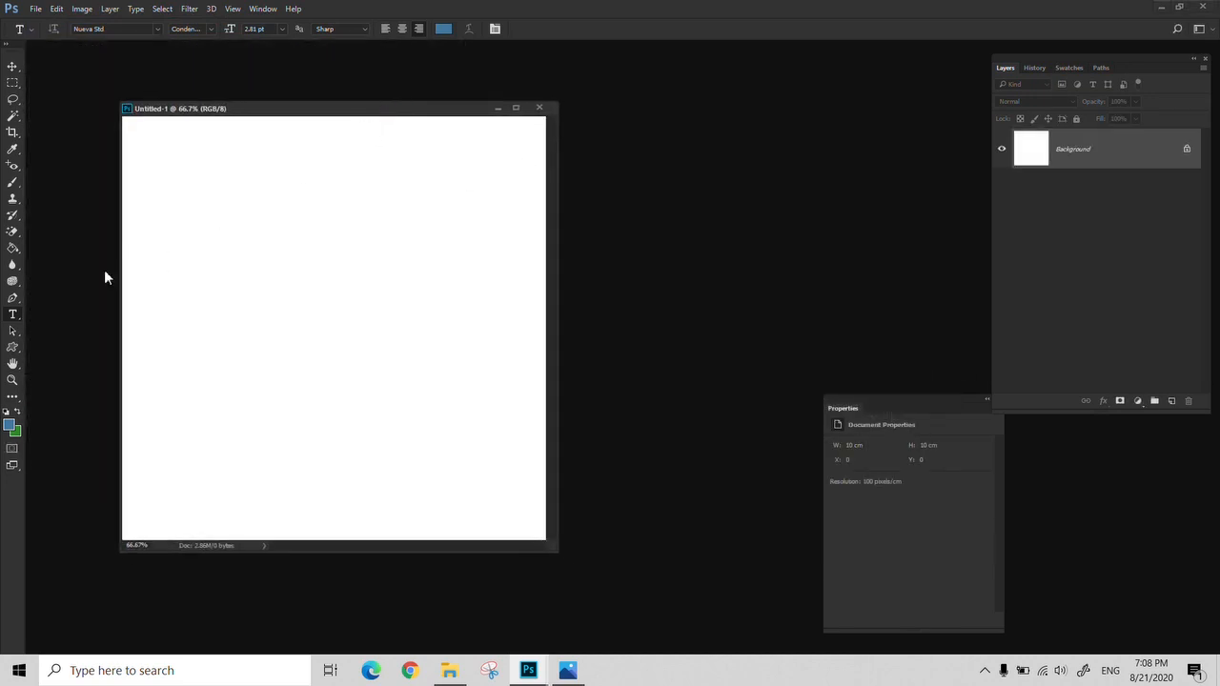
# Add the text "sdfdsgsg" in the upper half of the canvas with the Vertical Type Tool
pyautogui.rightClick(13, 322)
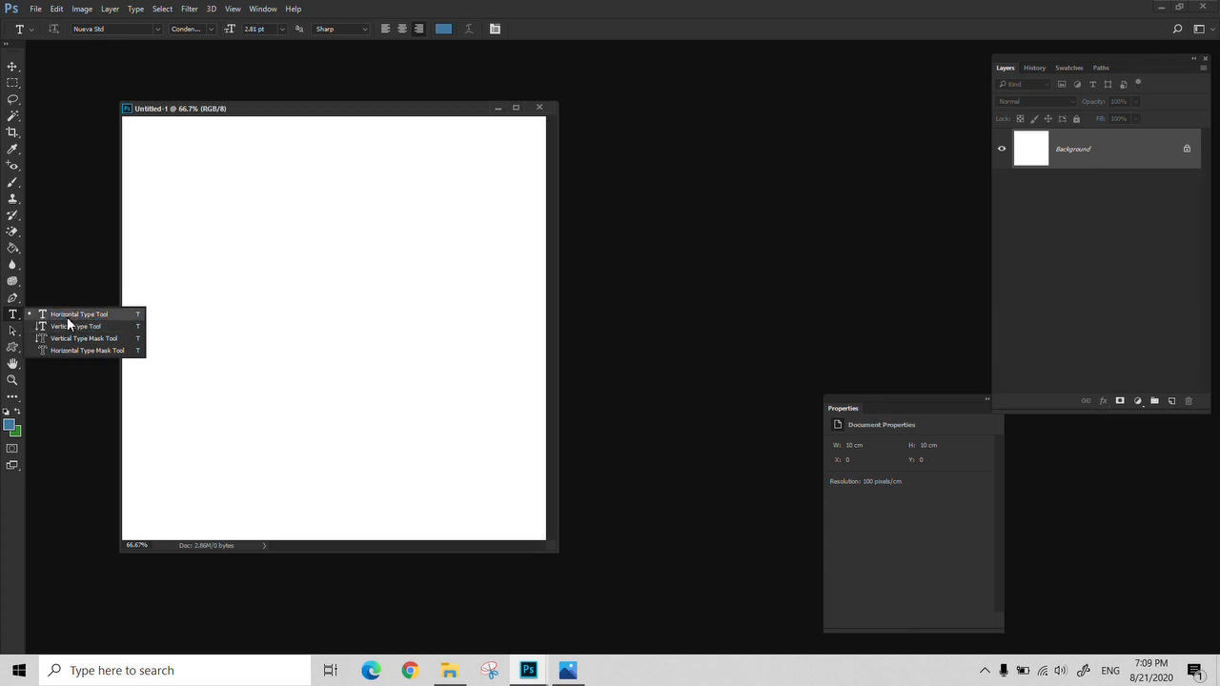
pyautogui.click(68, 319)
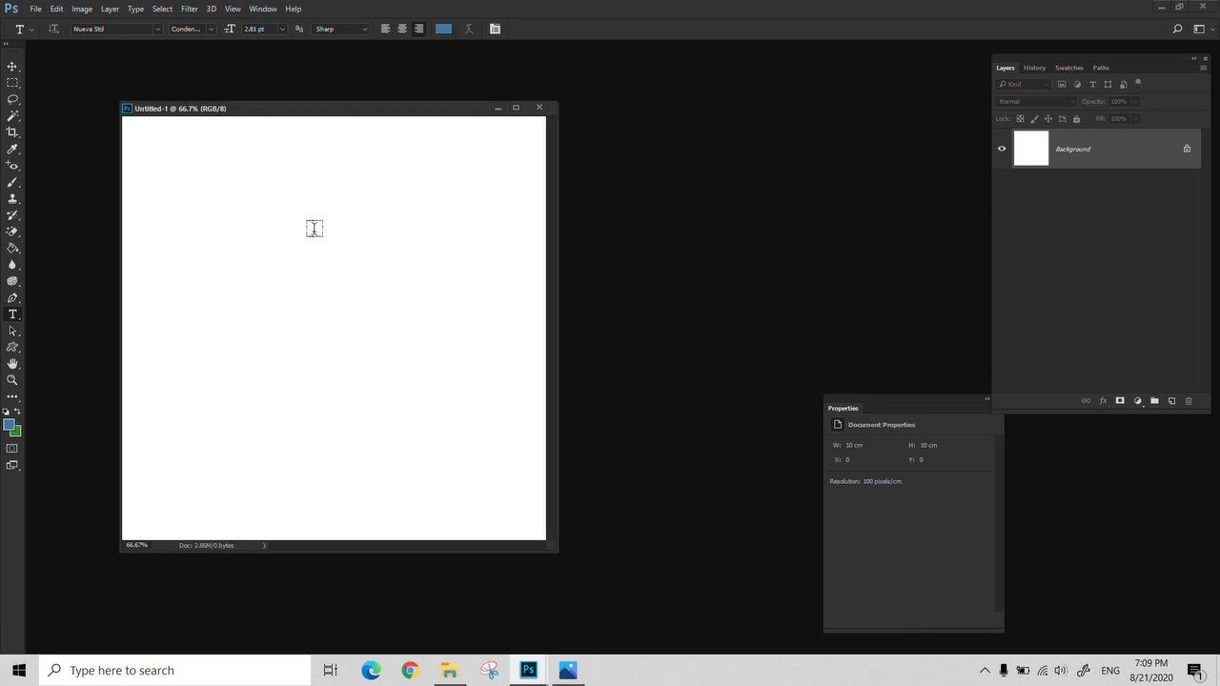
pyautogui.rightClick(17, 320)
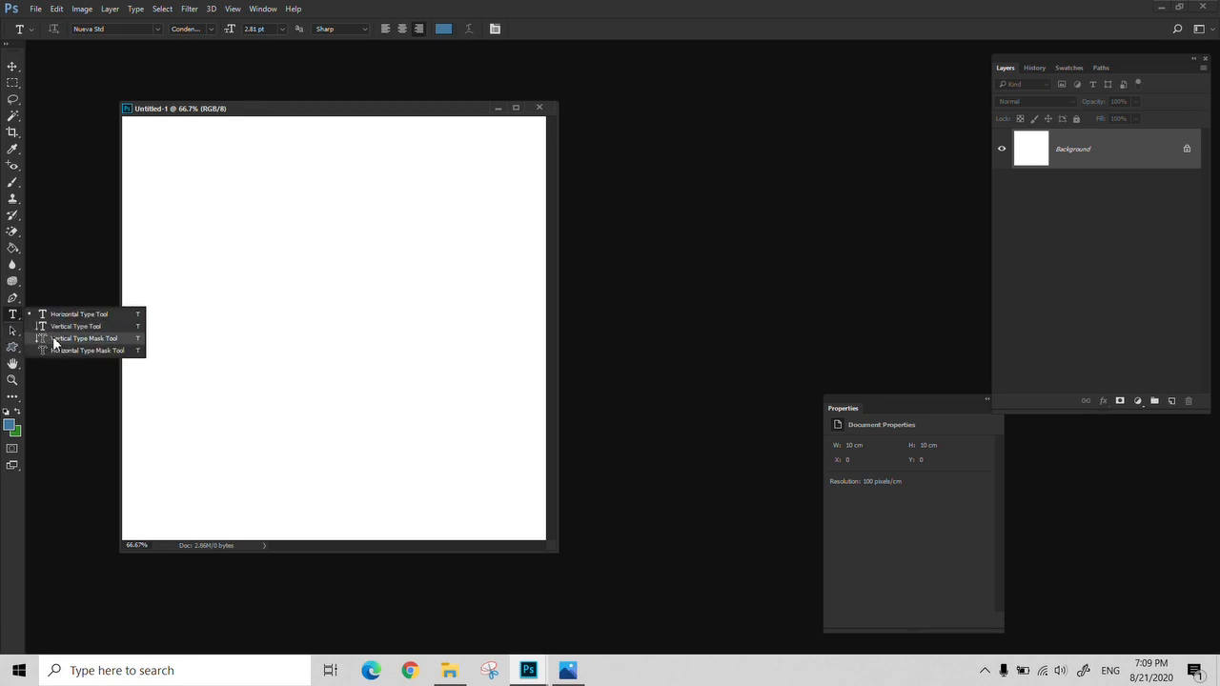
pyautogui.click(59, 325)
pyautogui.click(271, 199)
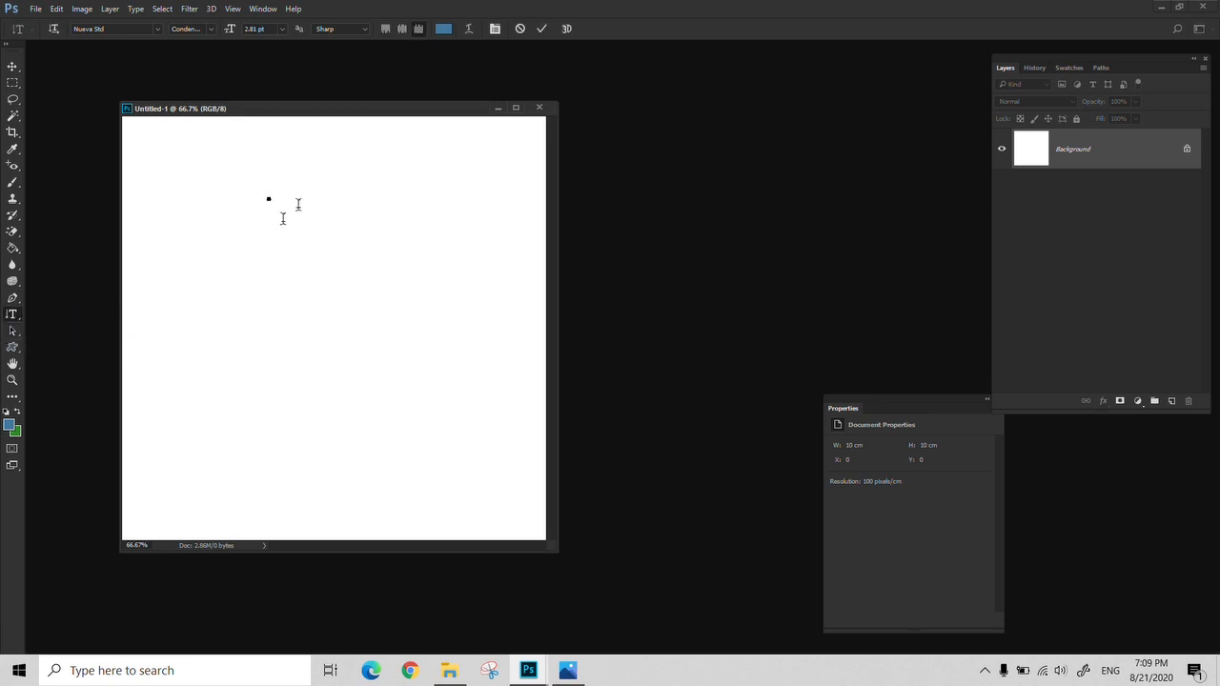
pyautogui.write('sdfdsgsg')
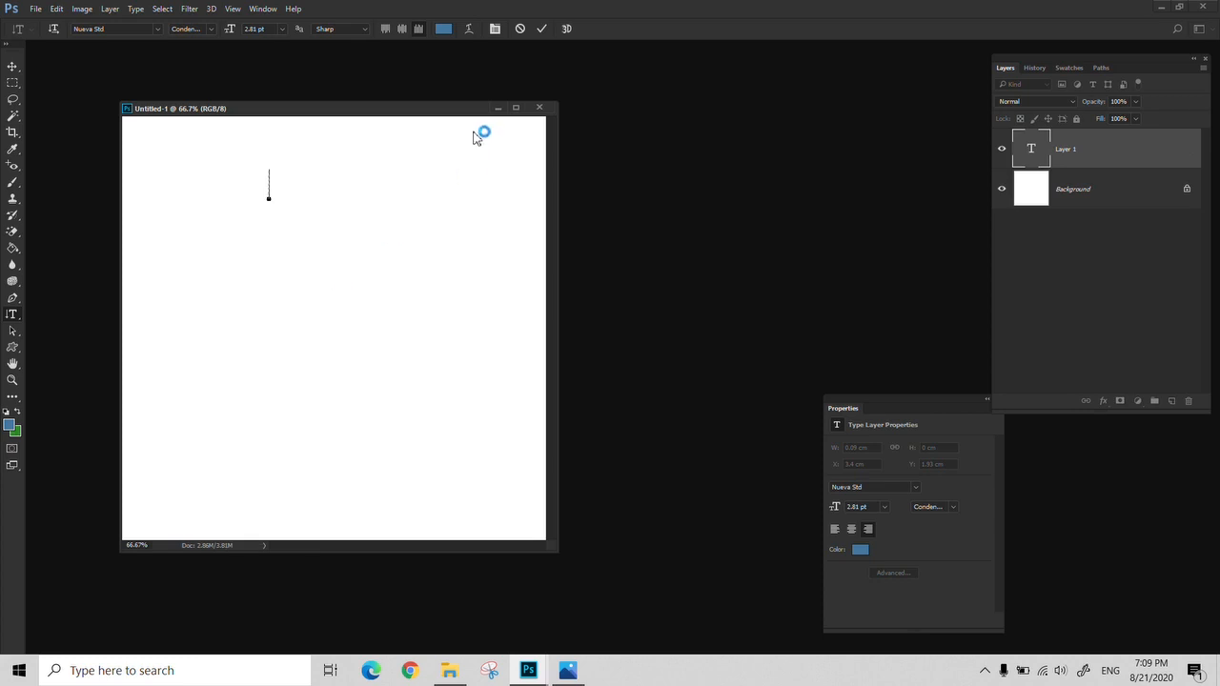
pyautogui.click(541, 28)
# Scale up the vertical text with Free Transform to about 22 pt
pyautogui.hotkey('ctrl', 't')
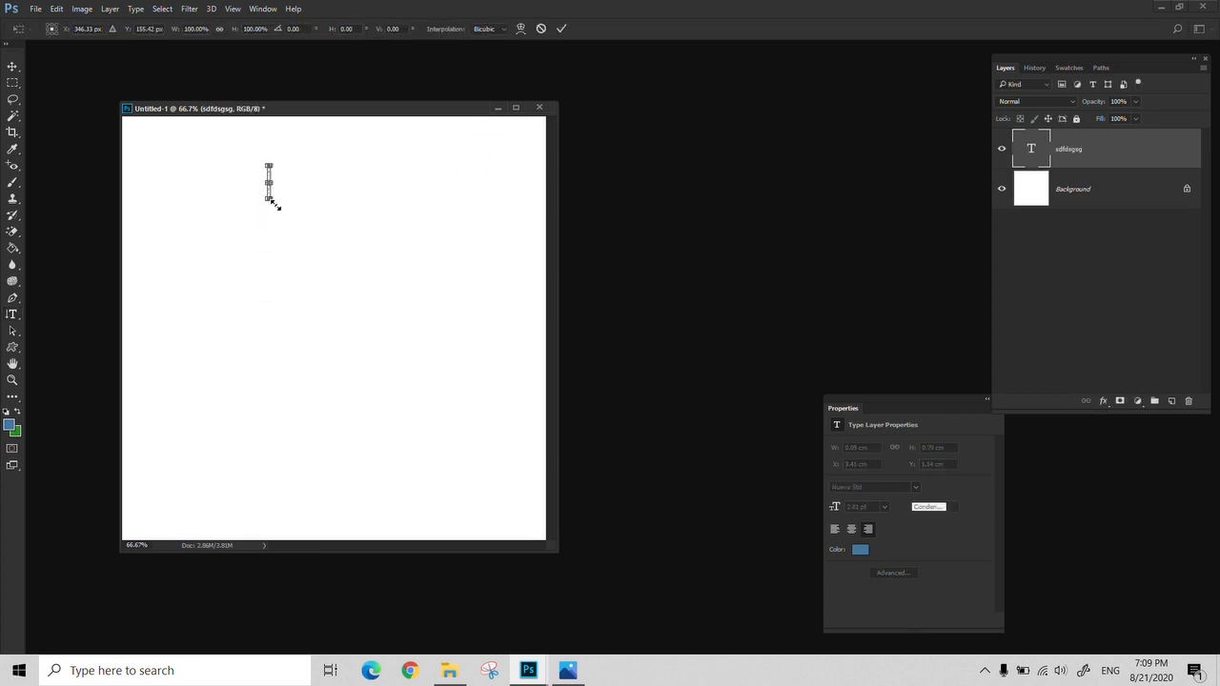
pyautogui.moveTo(273, 204); pyautogui.dragTo(441, 417)
pyautogui.press('Return')
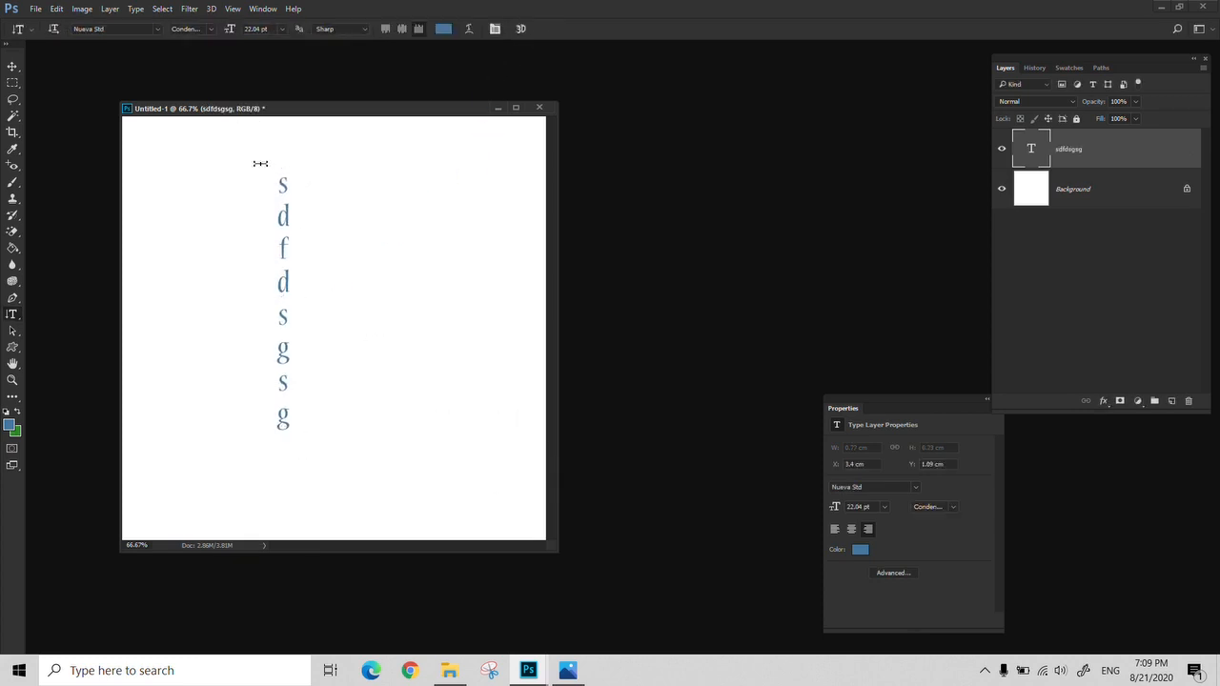
# Undo the enlargement of the vertical text and delete its layer
pyautogui.hotkey('ctrl', 'z')
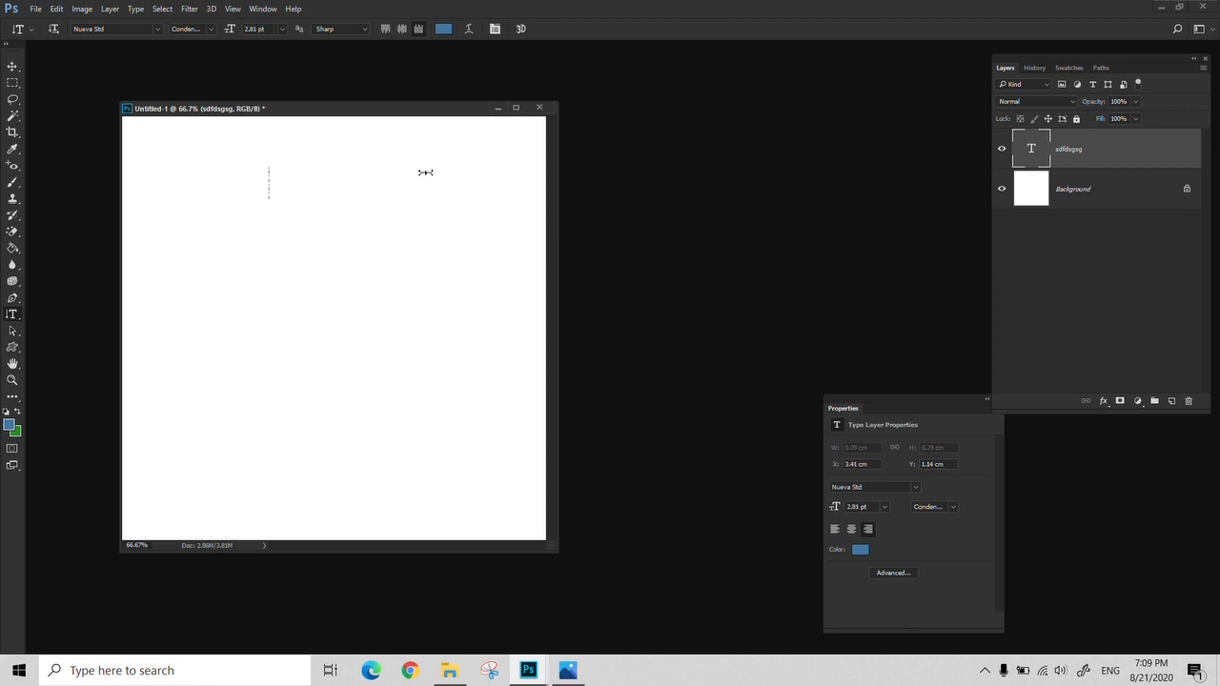
pyautogui.click(1188, 402)
pyautogui.press('Return')
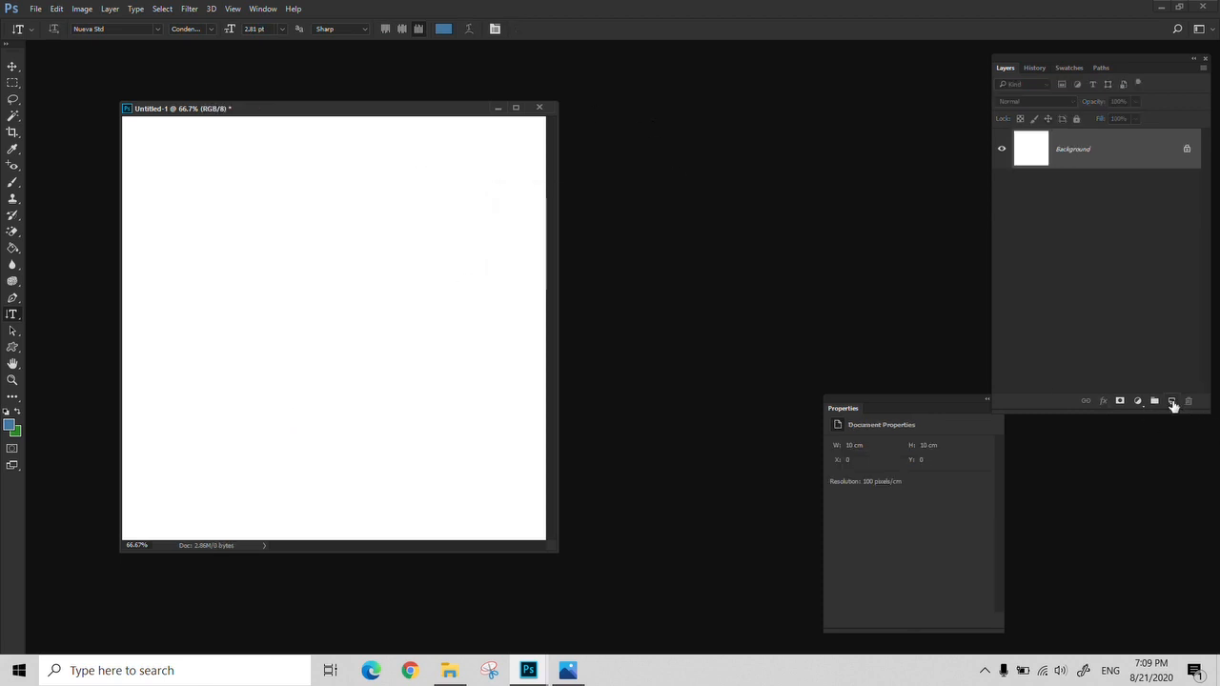
# Start a text line near the canvas's left edge with the Horizontal Type Tool, using a 30 pt font size
pyautogui.rightClick(12, 320)
pyautogui.click(54, 315)
pyautogui.click(191, 252)
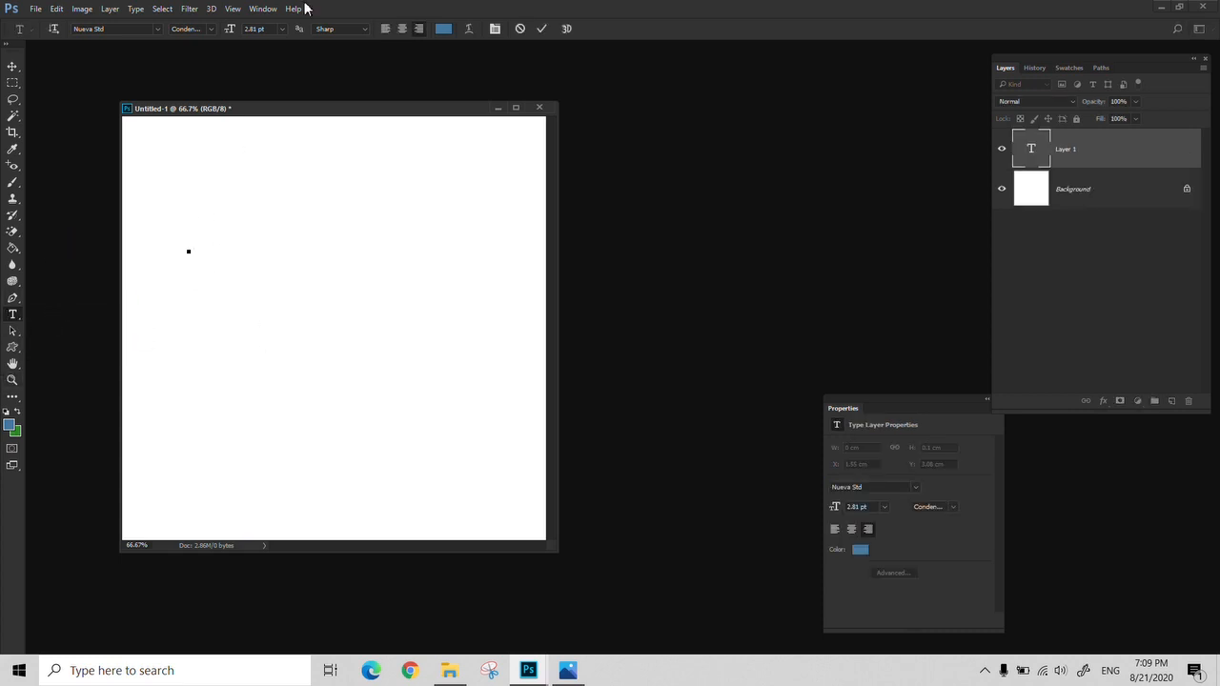
pyautogui.click(281, 30)
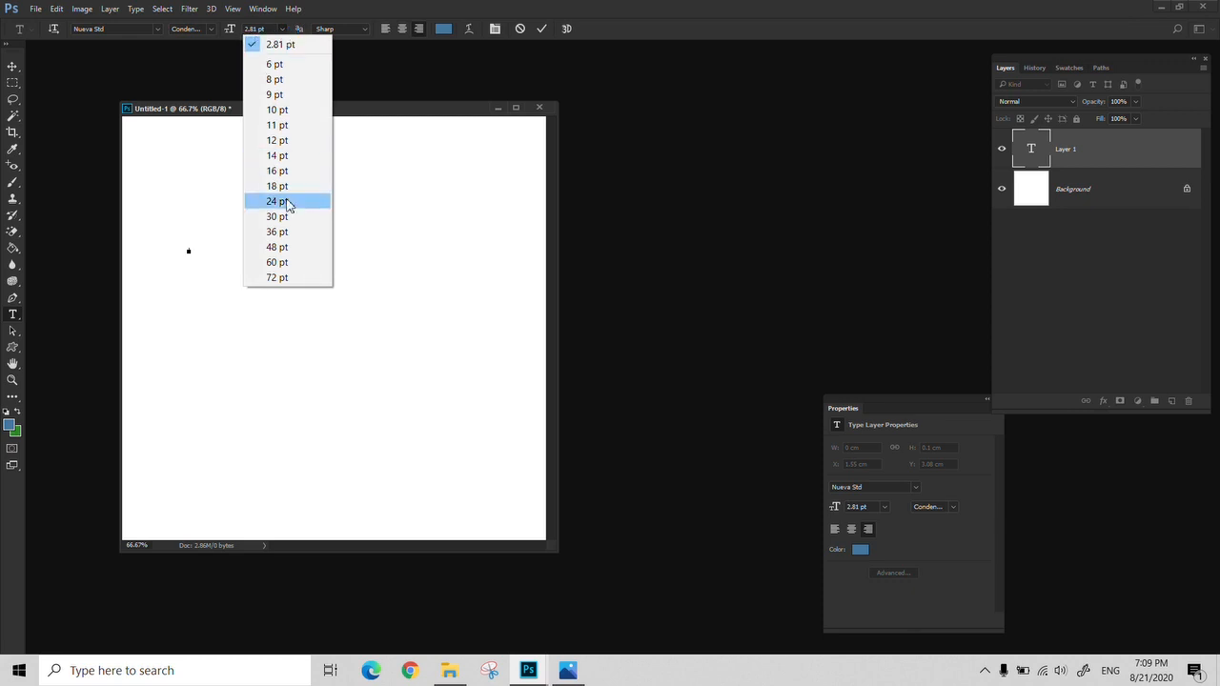
pyautogui.click(283, 217)
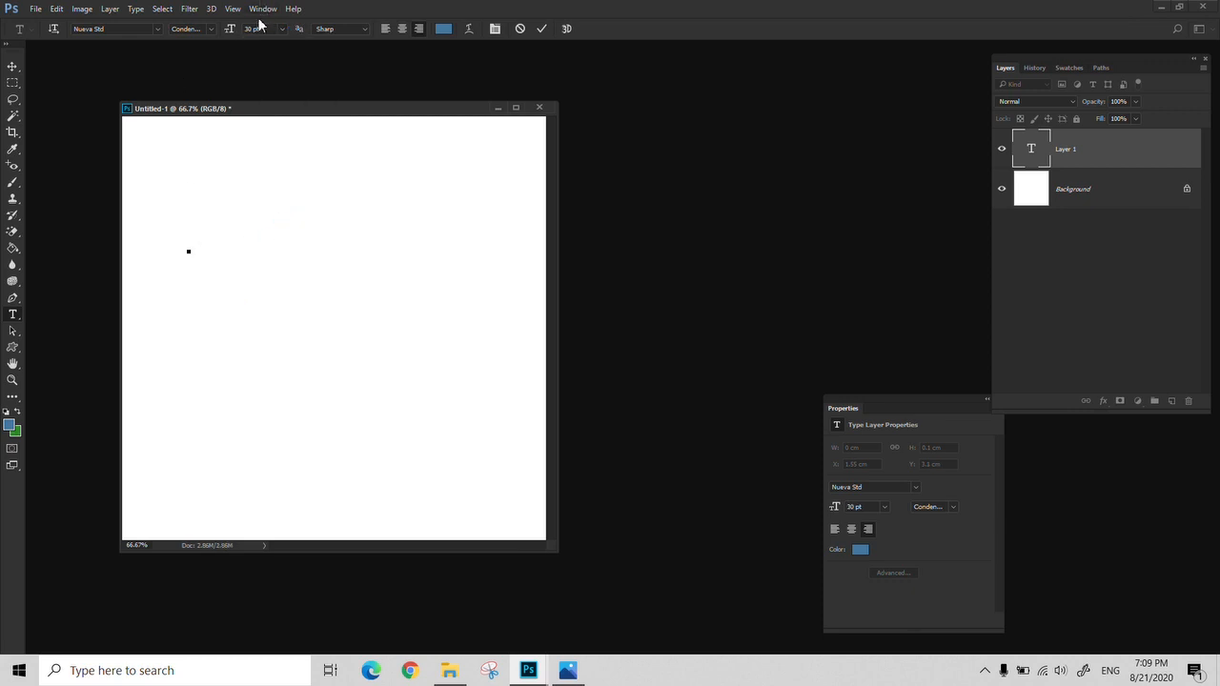
# Try the fonts Lisboa Sans SC Light, Bailey Script, Bauhaus LT Bold and Blackoak Std for the empty text line, and cancel it
pyautogui.click(157, 30)
pyautogui.click(222, 150)
pyautogui.click(210, 29)
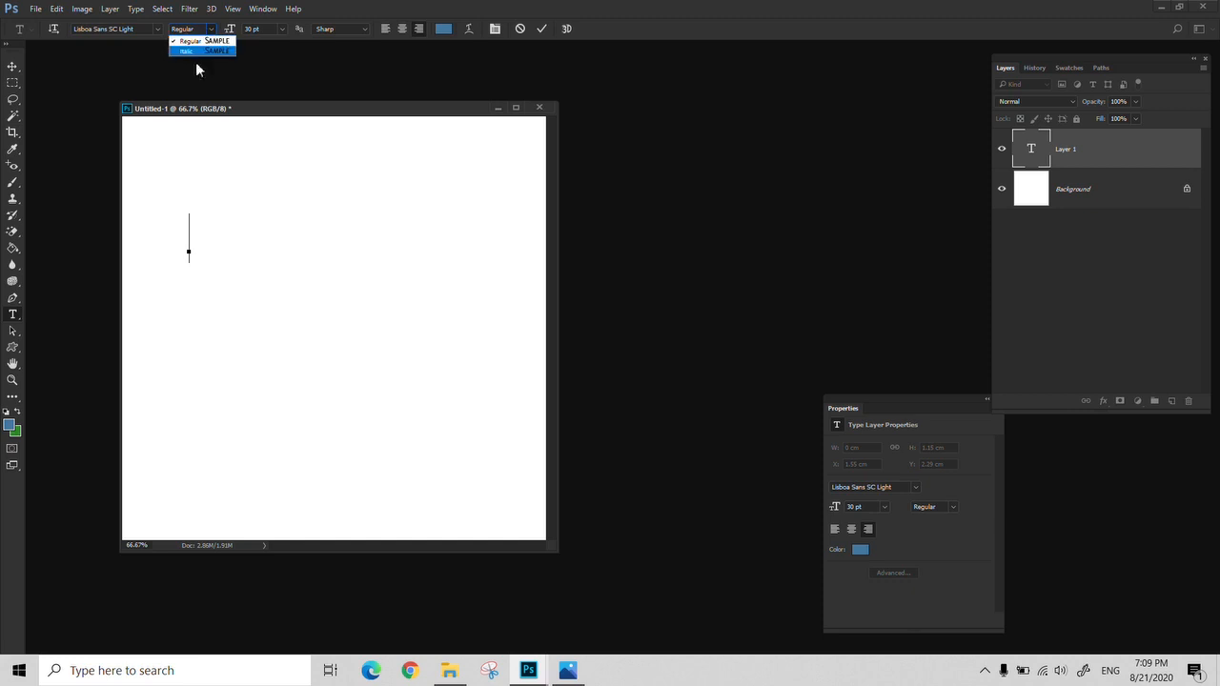
pyautogui.click(145, 28)
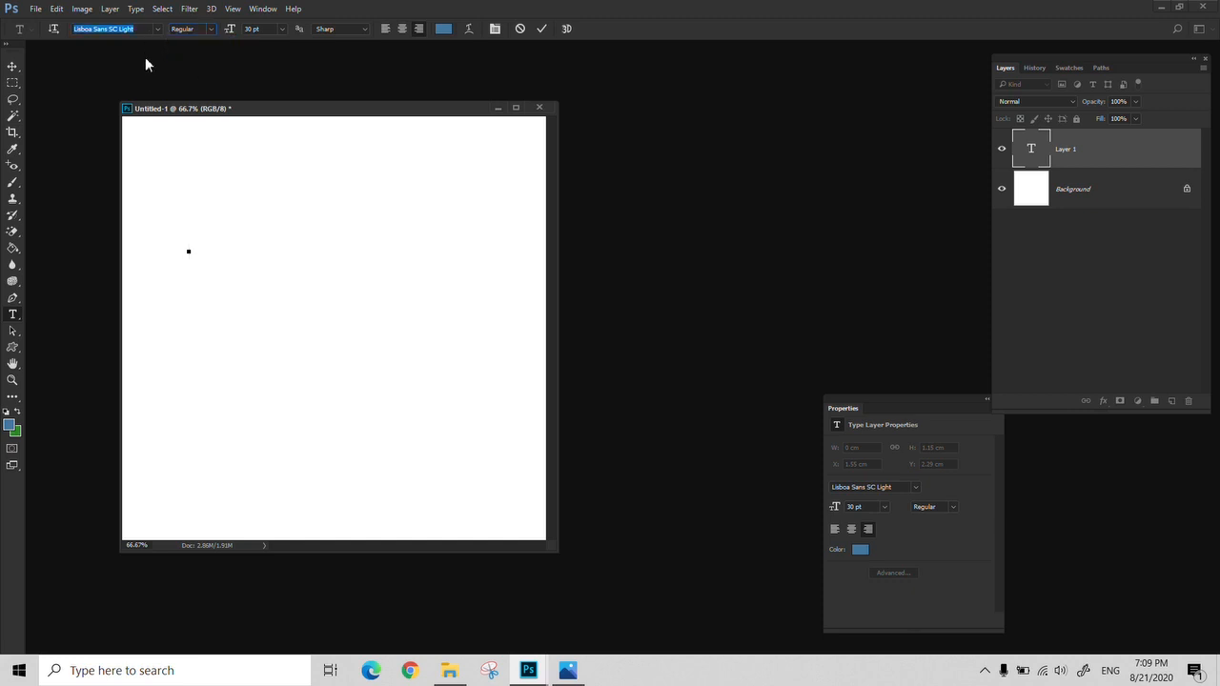
pyautogui.click(157, 28)
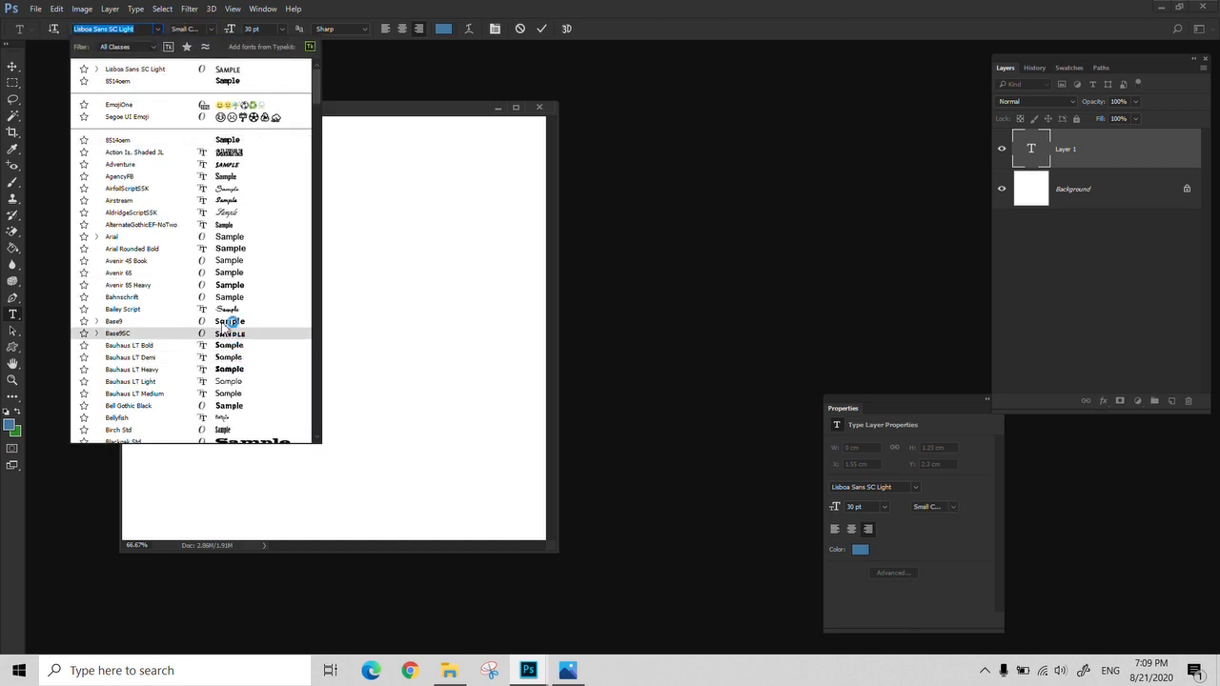
pyautogui.click(225, 309)
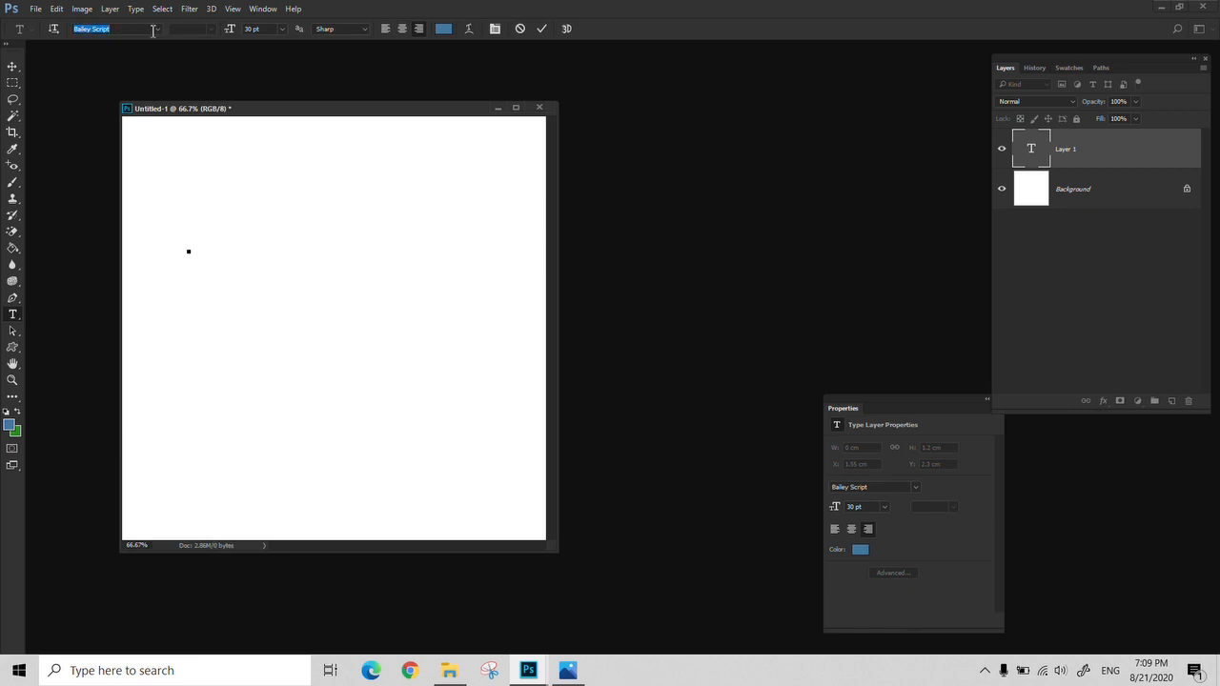
pyautogui.click(157, 28)
pyautogui.click(225, 368)
pyautogui.click(157, 29)
pyautogui.scroll(-3, 183, 314)
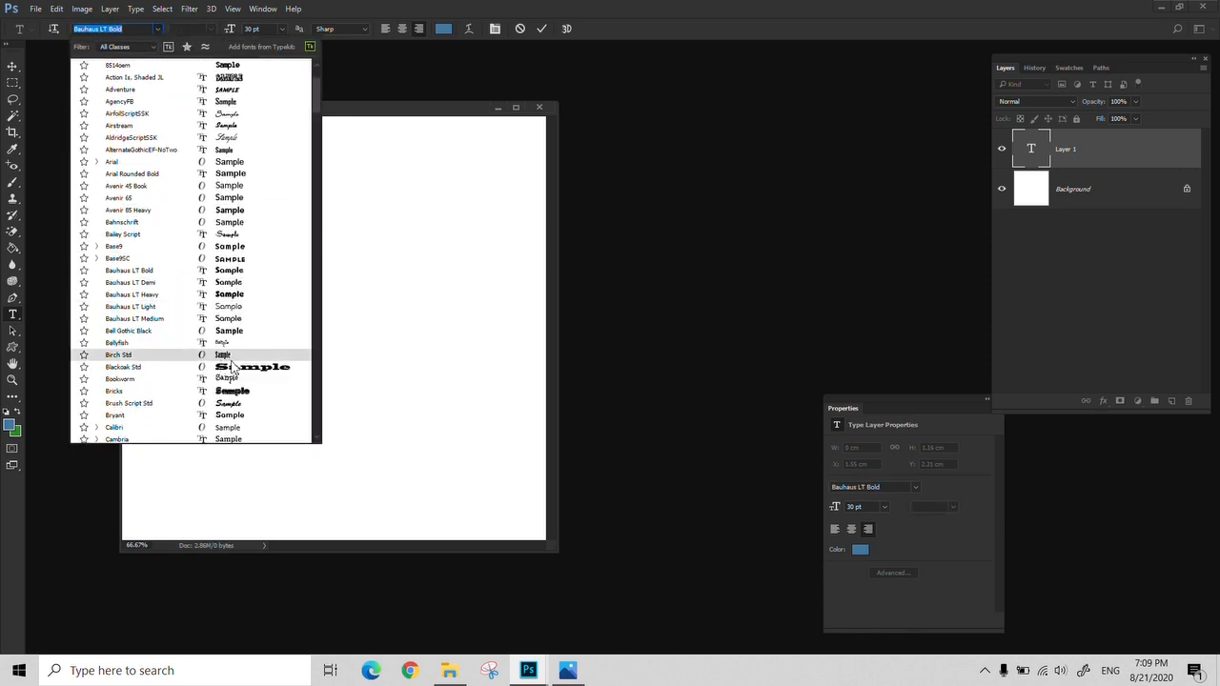
pyautogui.click(233, 370)
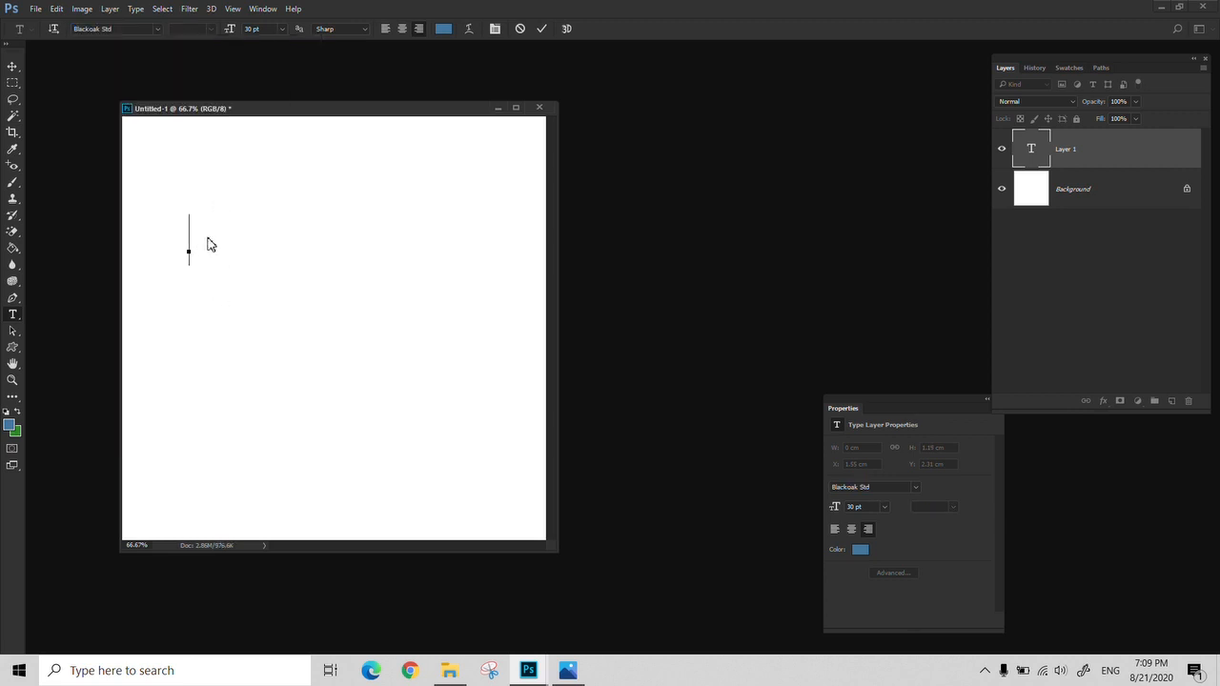
pyautogui.press('Escape')
# Start a new horizontal text line near the canvas's left edge and enter "aa" at 30 pt
pyautogui.click(188, 245)
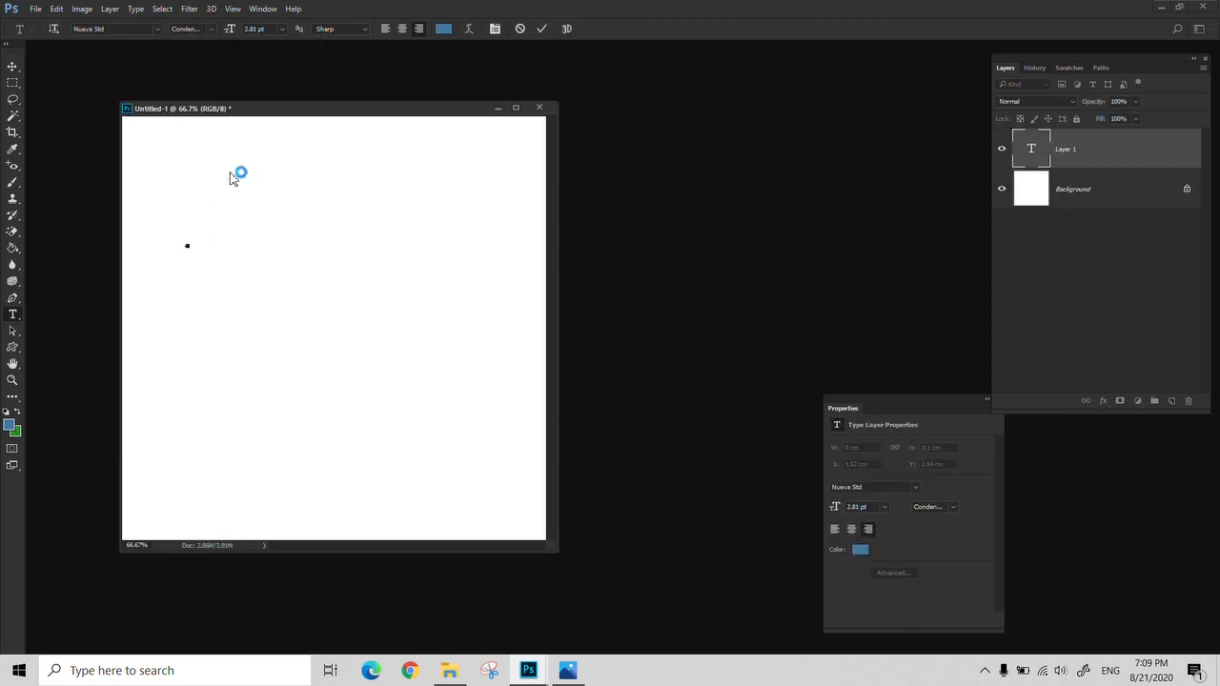
pyautogui.click(283, 29)
pyautogui.click(290, 217)
pyautogui.write('aa')
# Append "sas" in the Bold style, commit the text and move it right and slightly down
pyautogui.click(210, 29)
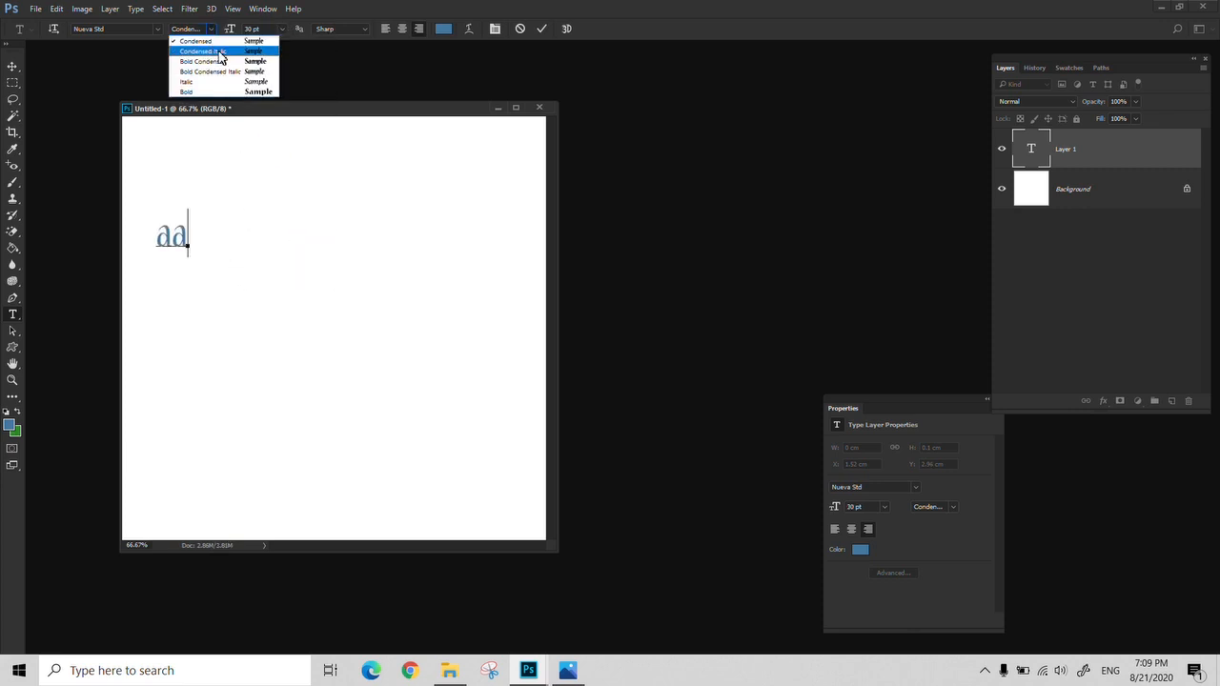
pyautogui.click(206, 91)
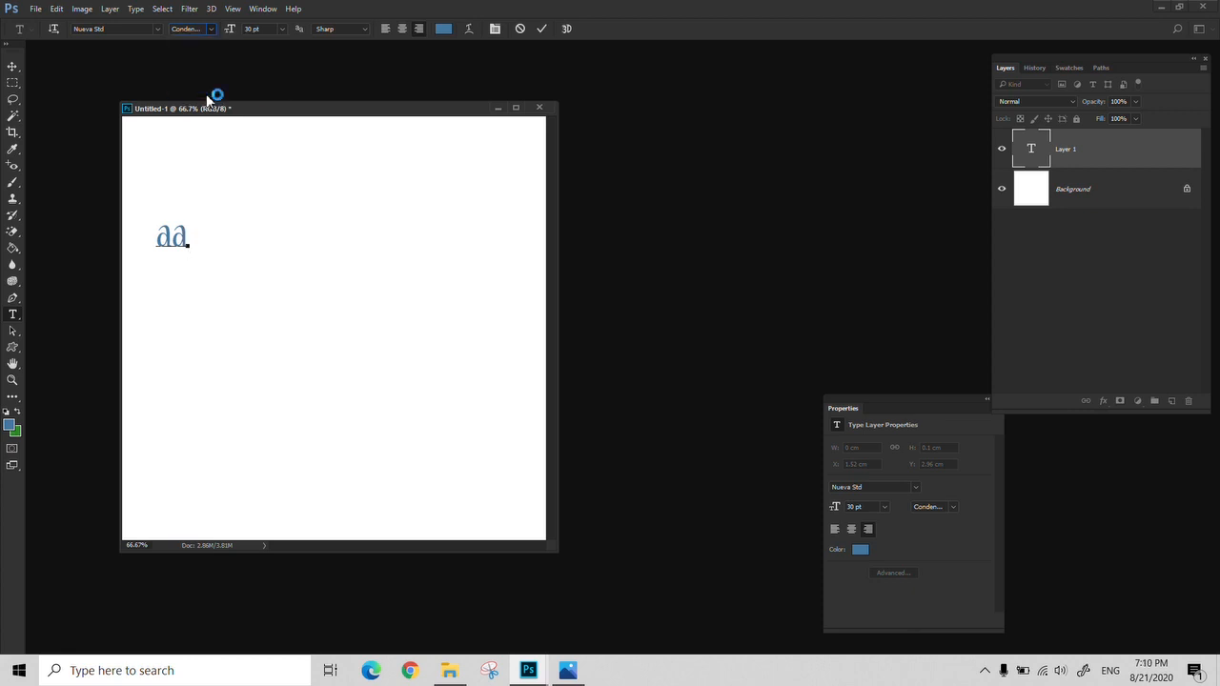
pyautogui.write('sas')
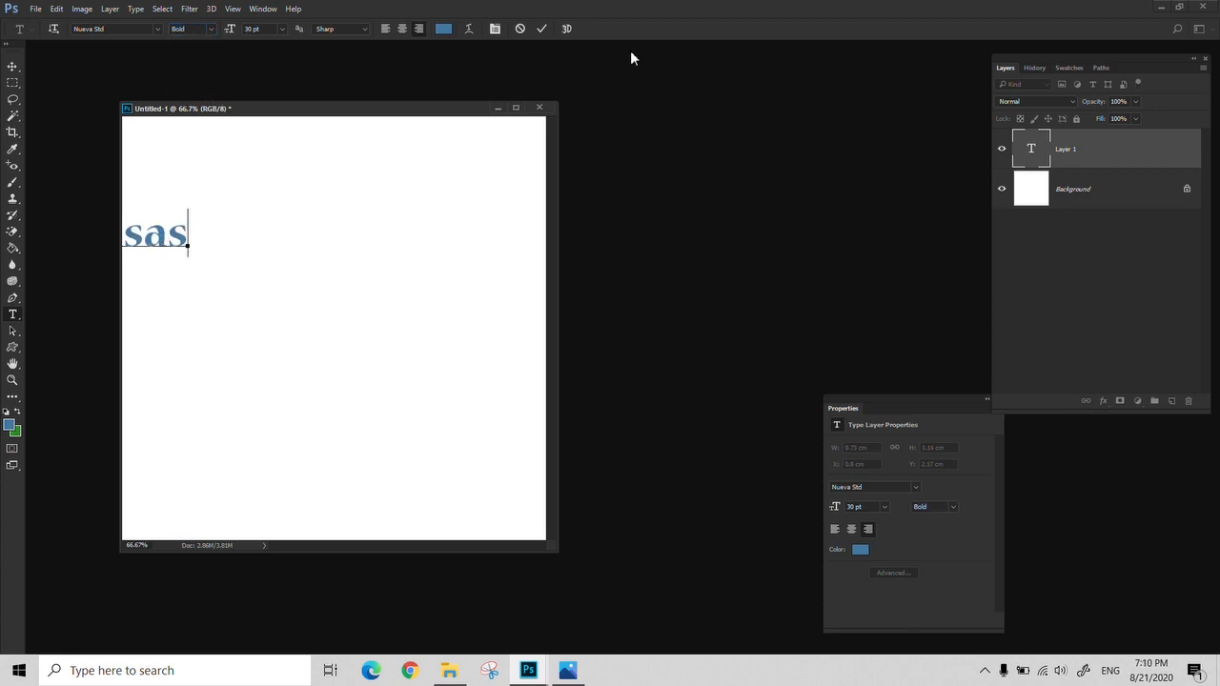
pyautogui.click(543, 29)
pyautogui.press('v')
pyautogui.moveTo(191, 230); pyautogui.dragTo(271, 270)
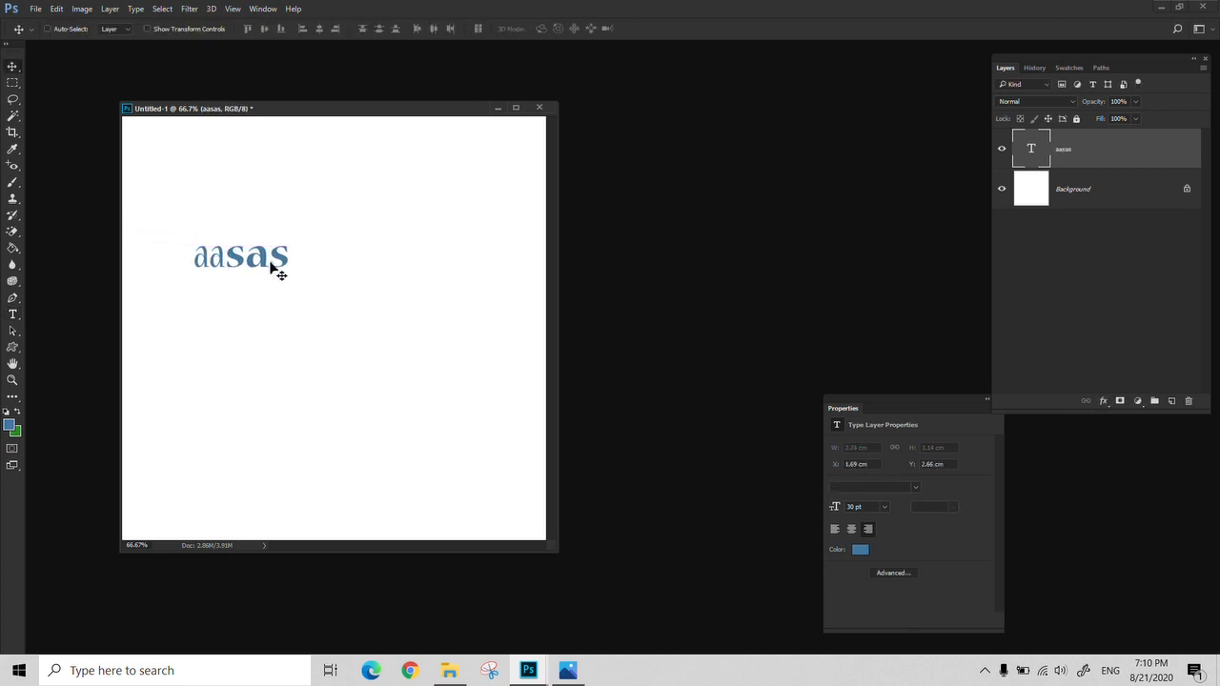
# Place the text cursor before the last "s" of "aasas" and set the font there to Lithos Pro
pyautogui.press('t')
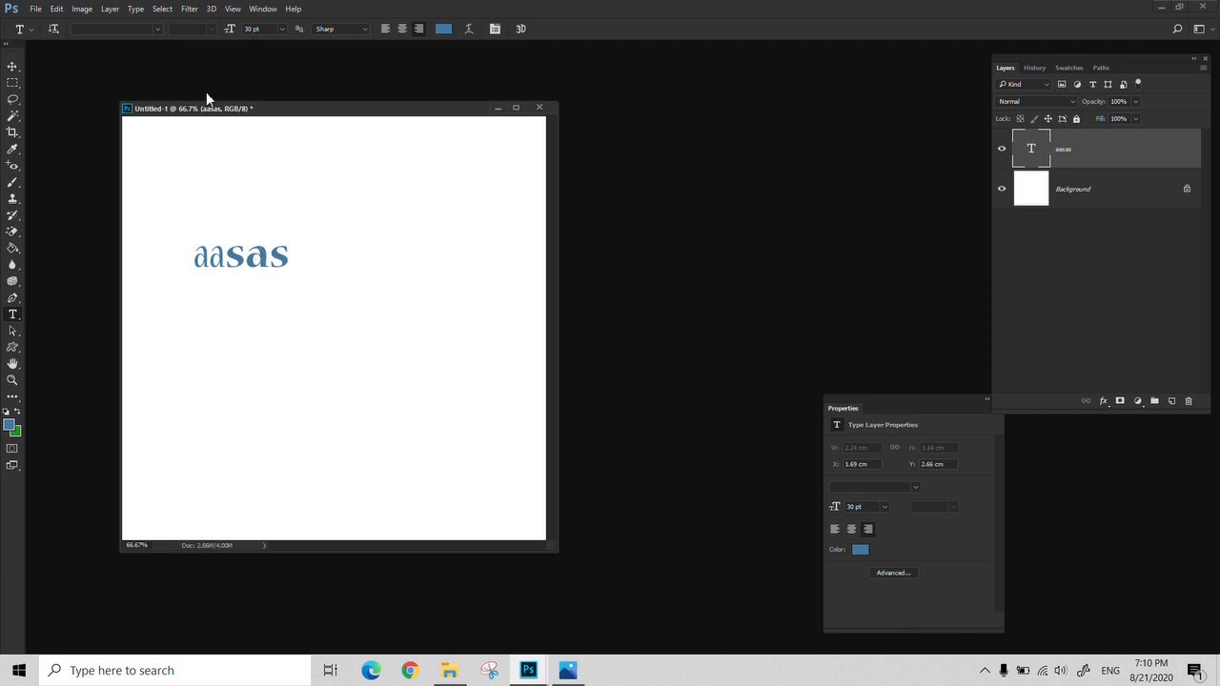
pyautogui.click(270, 255)
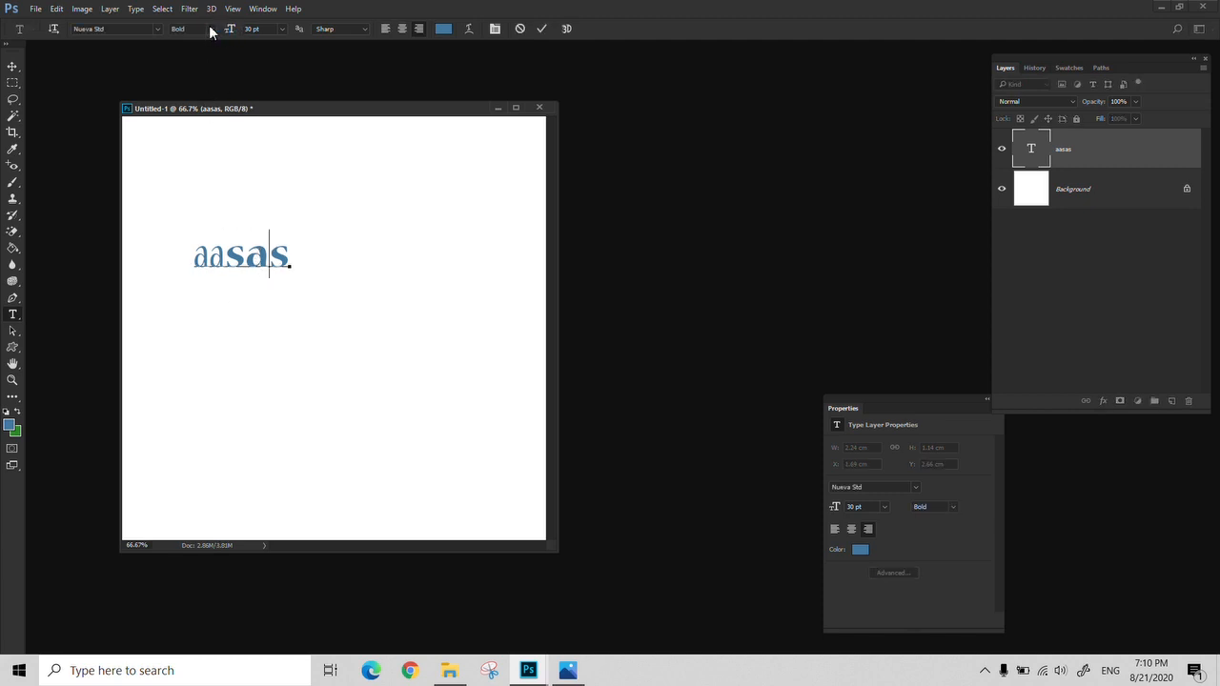
pyautogui.click(147, 28)
pyautogui.click(157, 30)
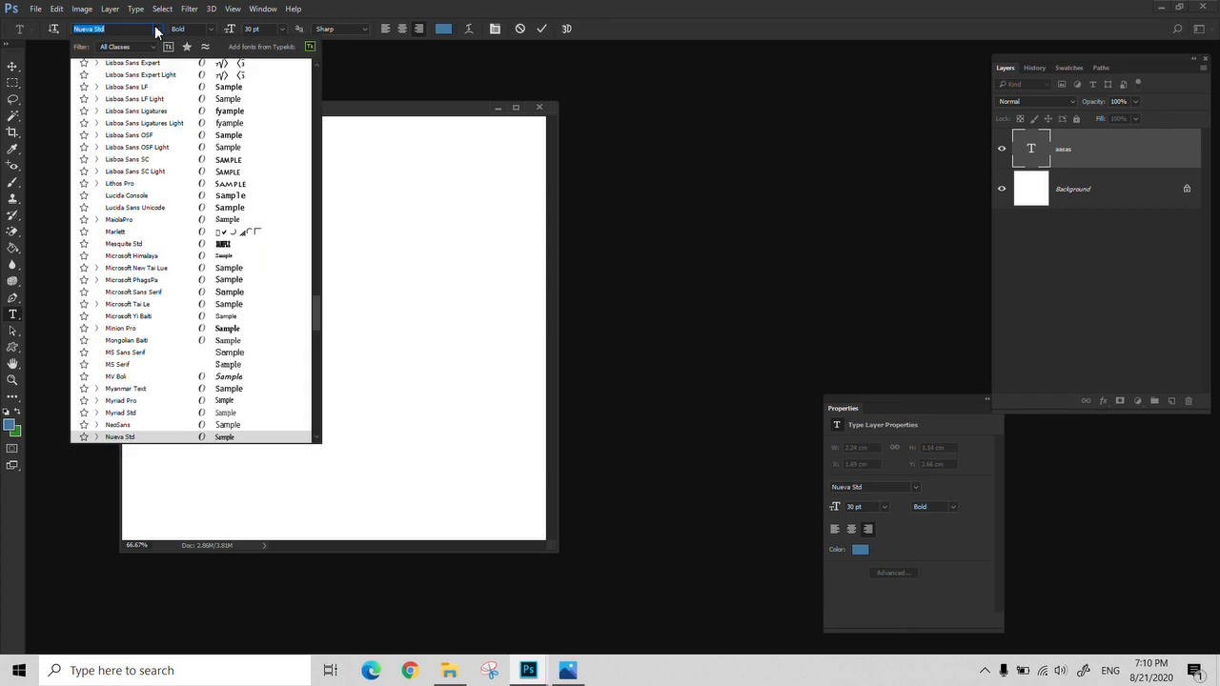
pyautogui.scroll(3, 152, 186)
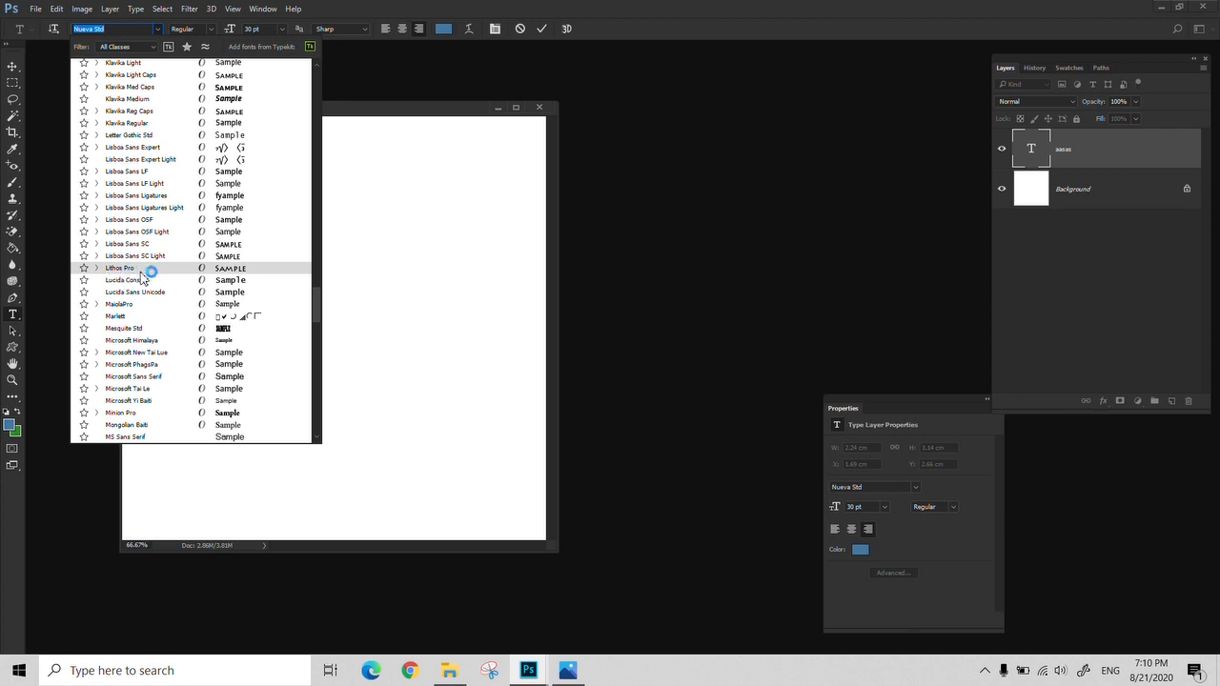
pyautogui.click(141, 276)
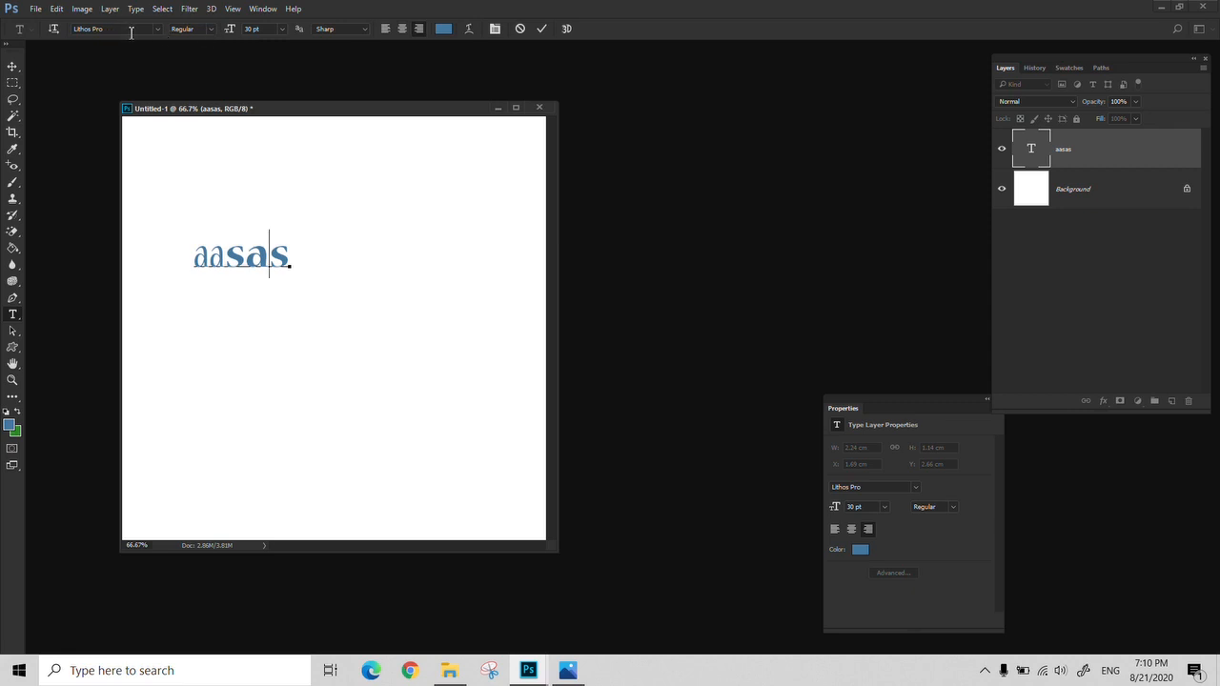
# Try the Lithos Pro styles Black and Regular at the text cursor inside "aasas"
pyautogui.click(211, 30)
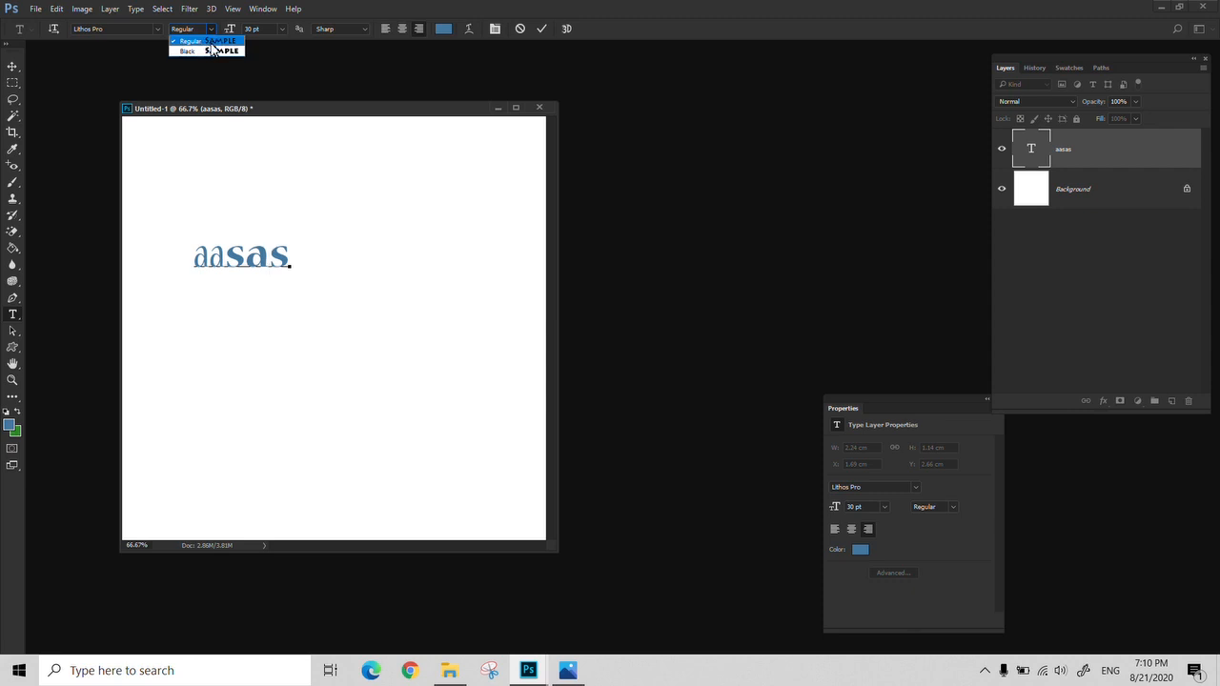
pyautogui.click(209, 50)
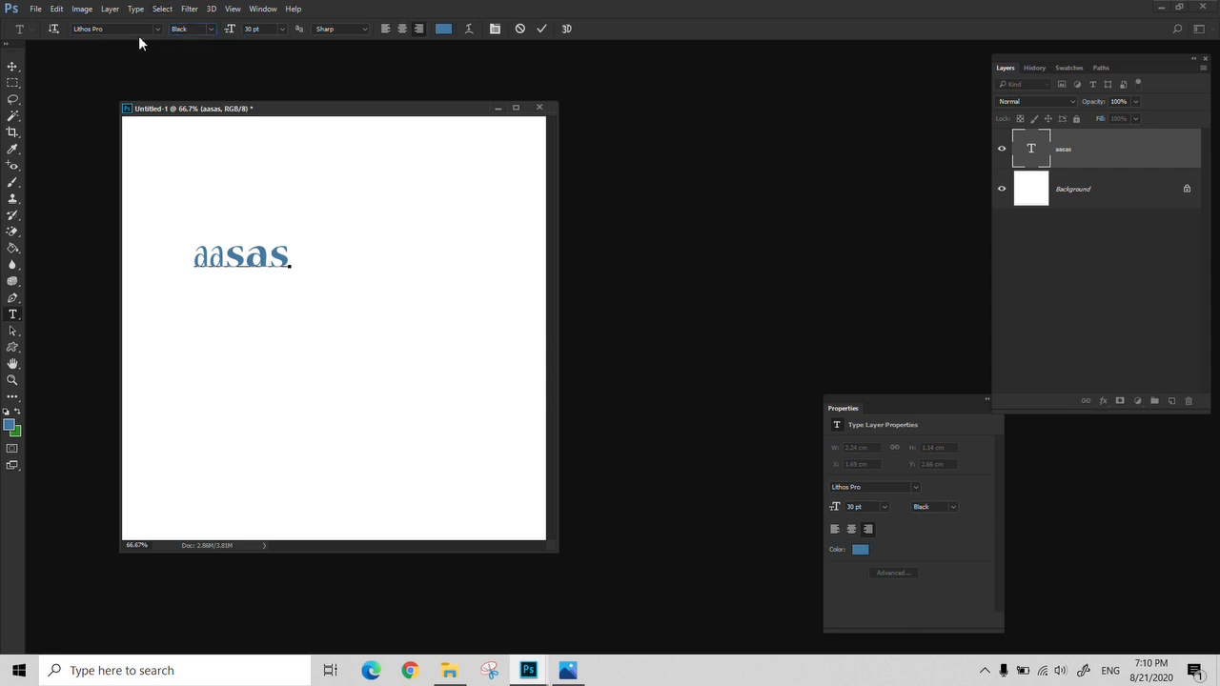
pyautogui.click(207, 29)
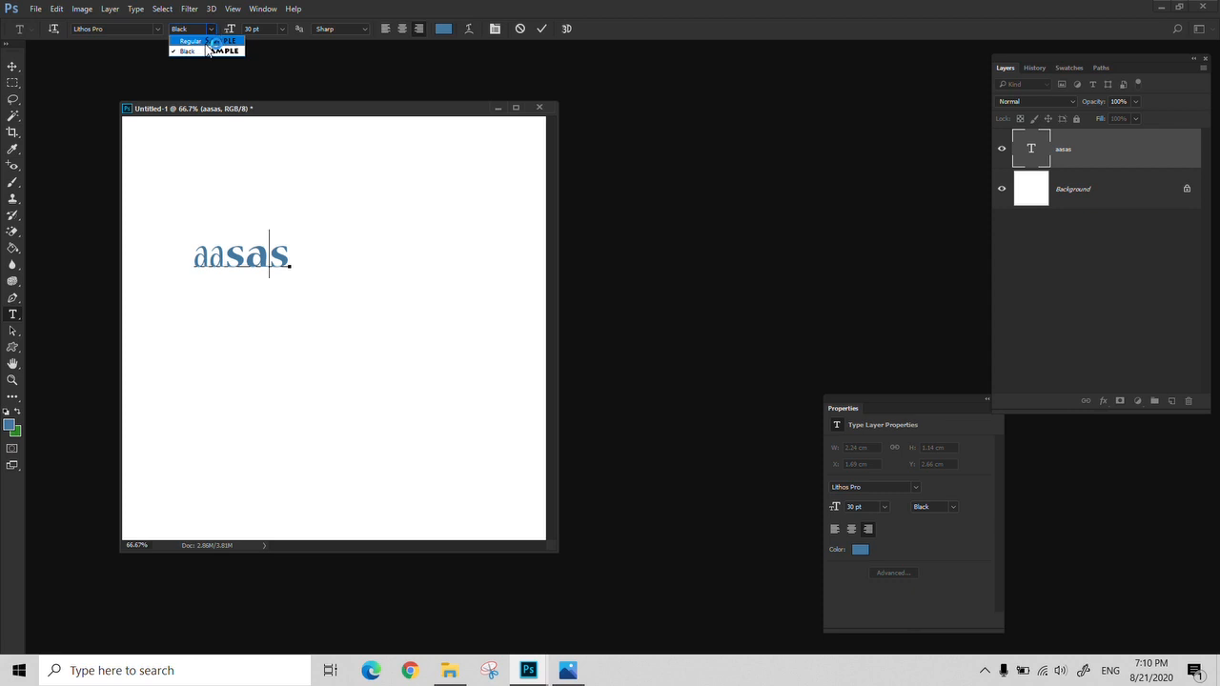
pyautogui.click(209, 50)
# Choose the font Gabriola at the text cursor, insert "ss" before the last "s" and select the inserted letters
pyautogui.click(158, 29)
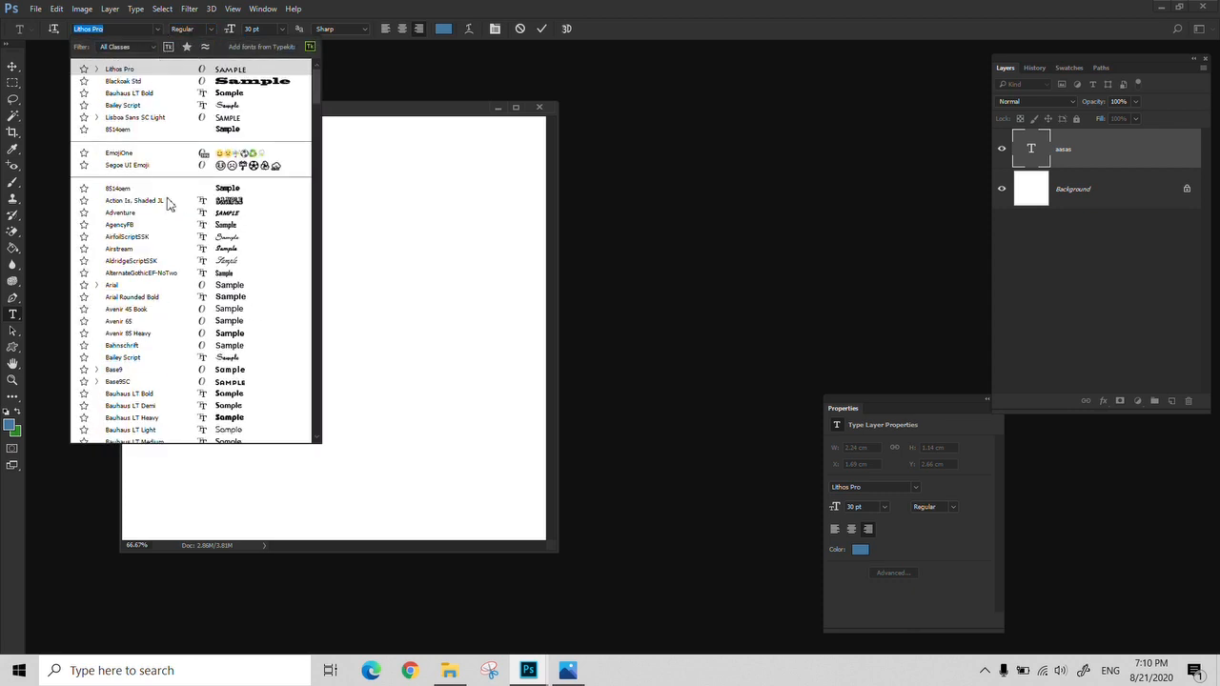
pyautogui.scroll(-3, 190, 238)
pyautogui.scroll(-20, 229, 265)
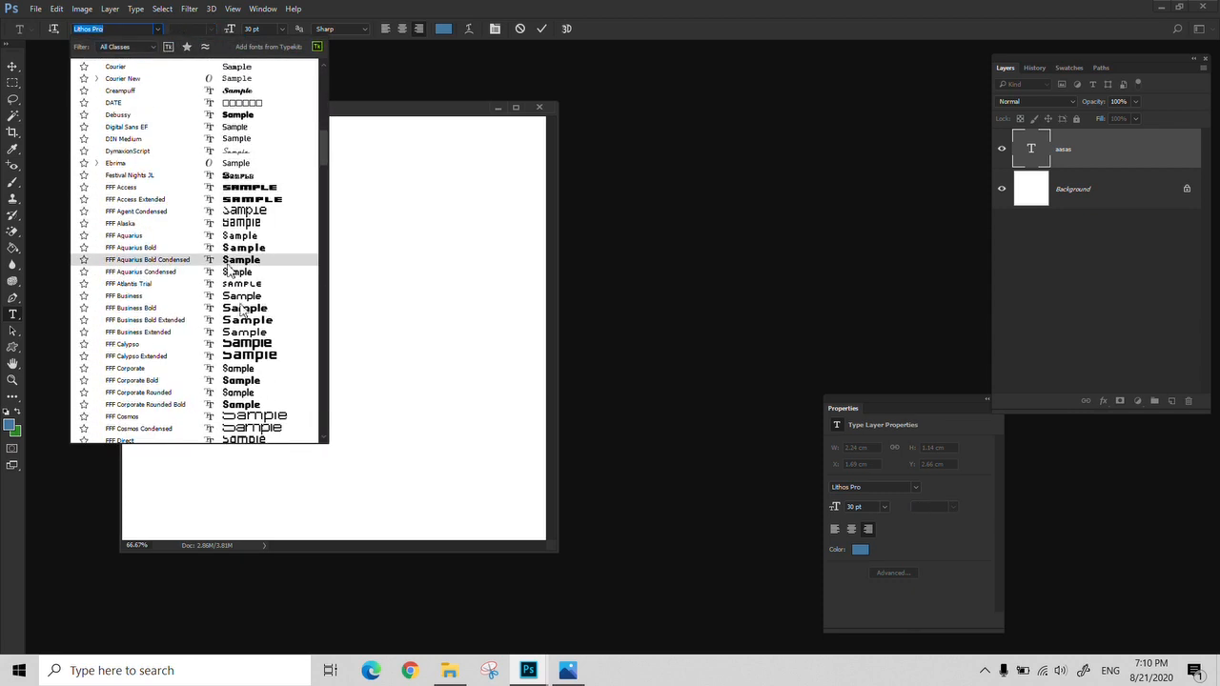
pyautogui.scroll(-20, 266, 352)
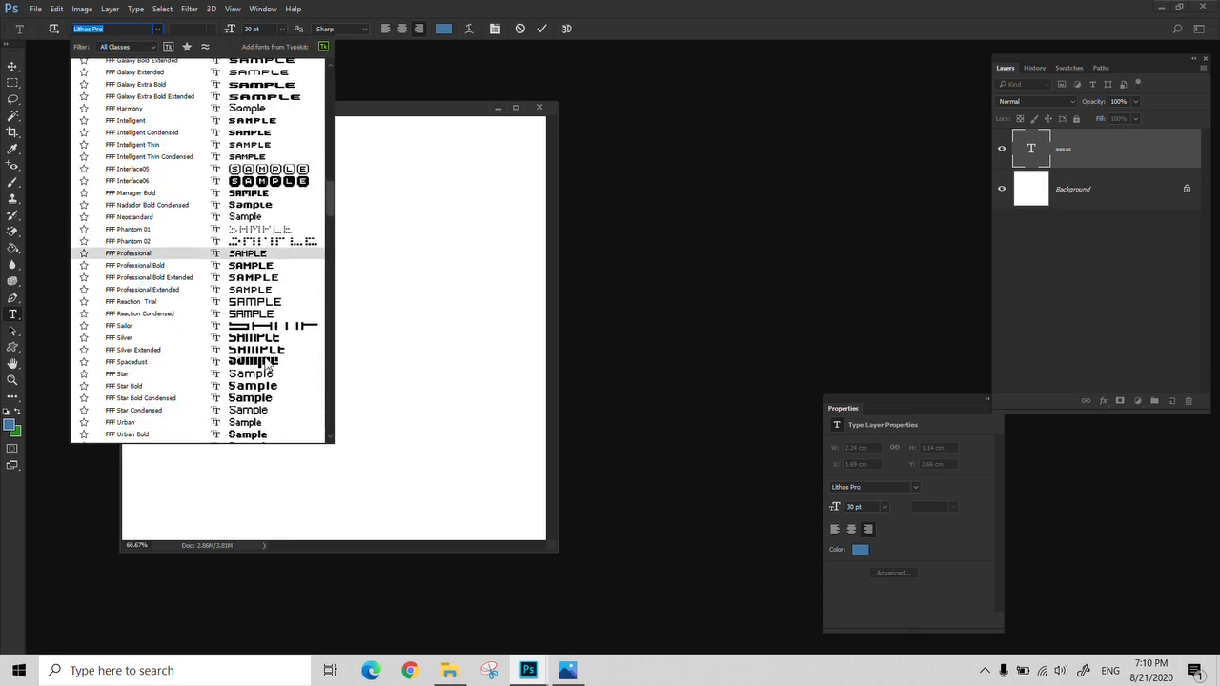
pyautogui.scroll(-2, 266, 364)
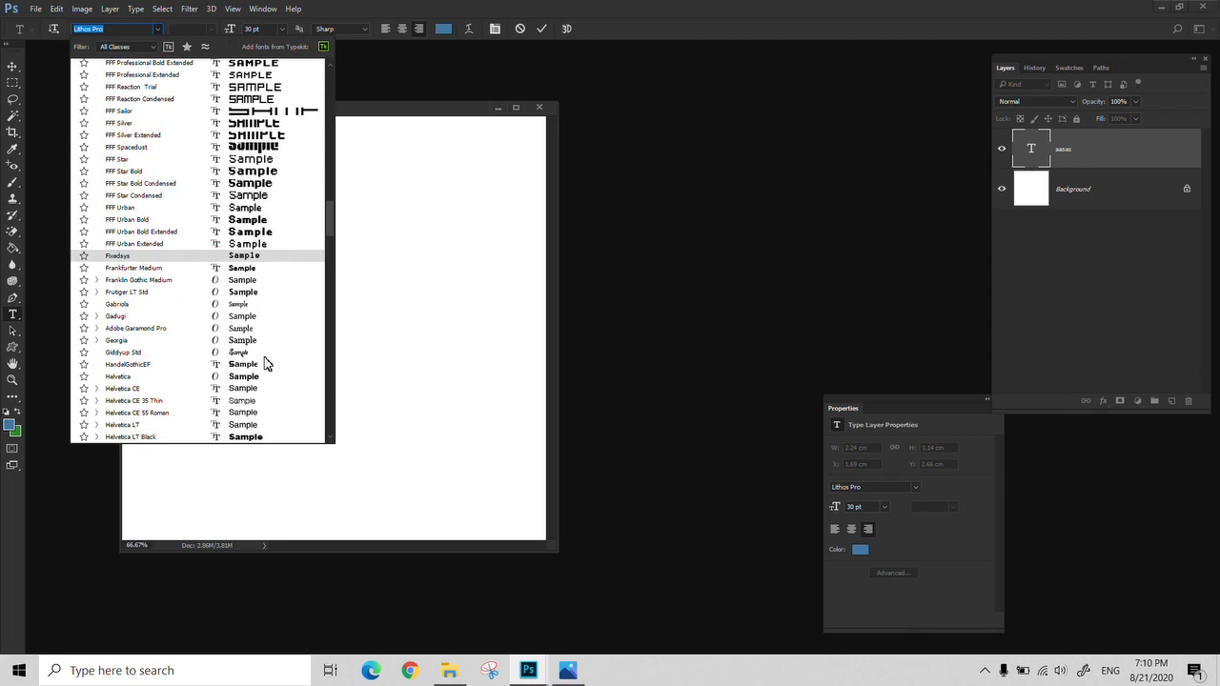
pyautogui.click(245, 310)
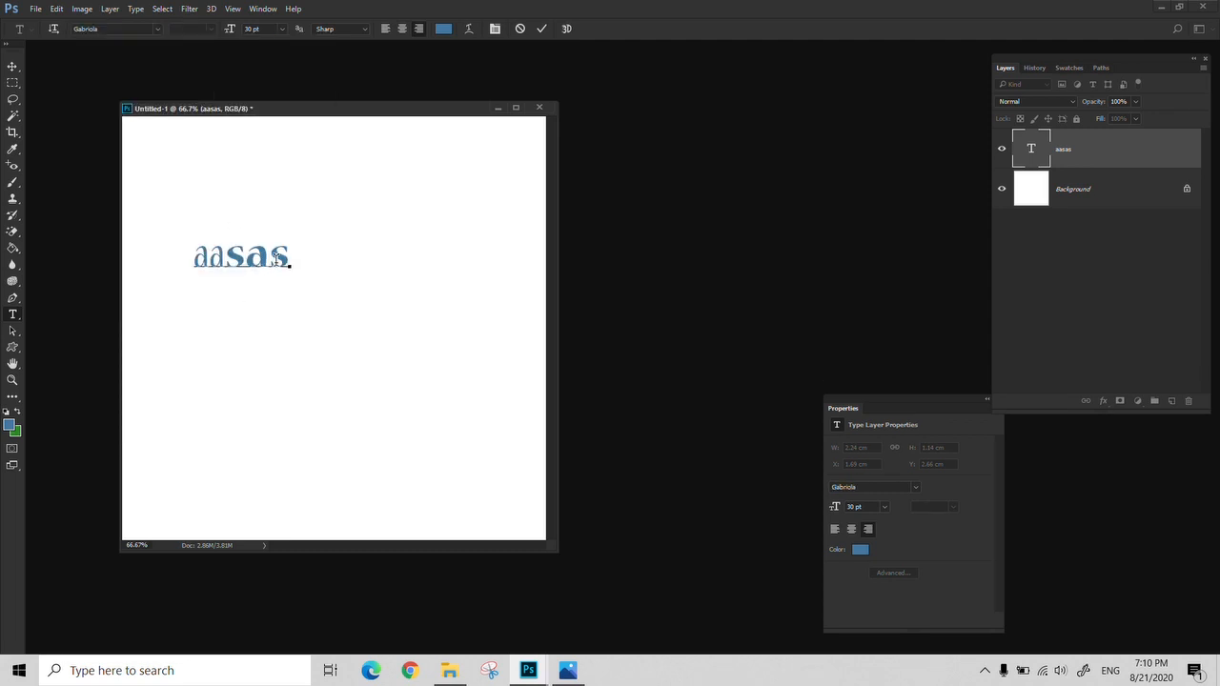
pyautogui.write('ss')
pyautogui.moveTo(273, 258); pyautogui.dragTo(218, 258)
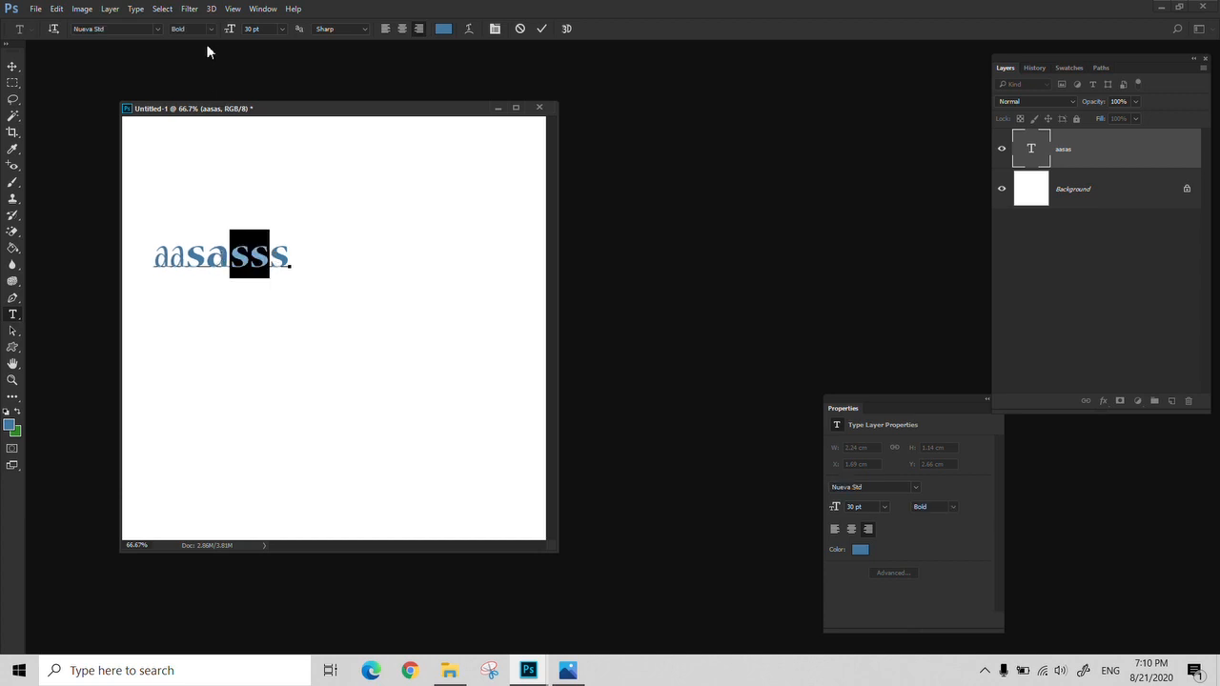
# Append "ss" in the Italic style at the end of the text line
pyautogui.click(288, 266)
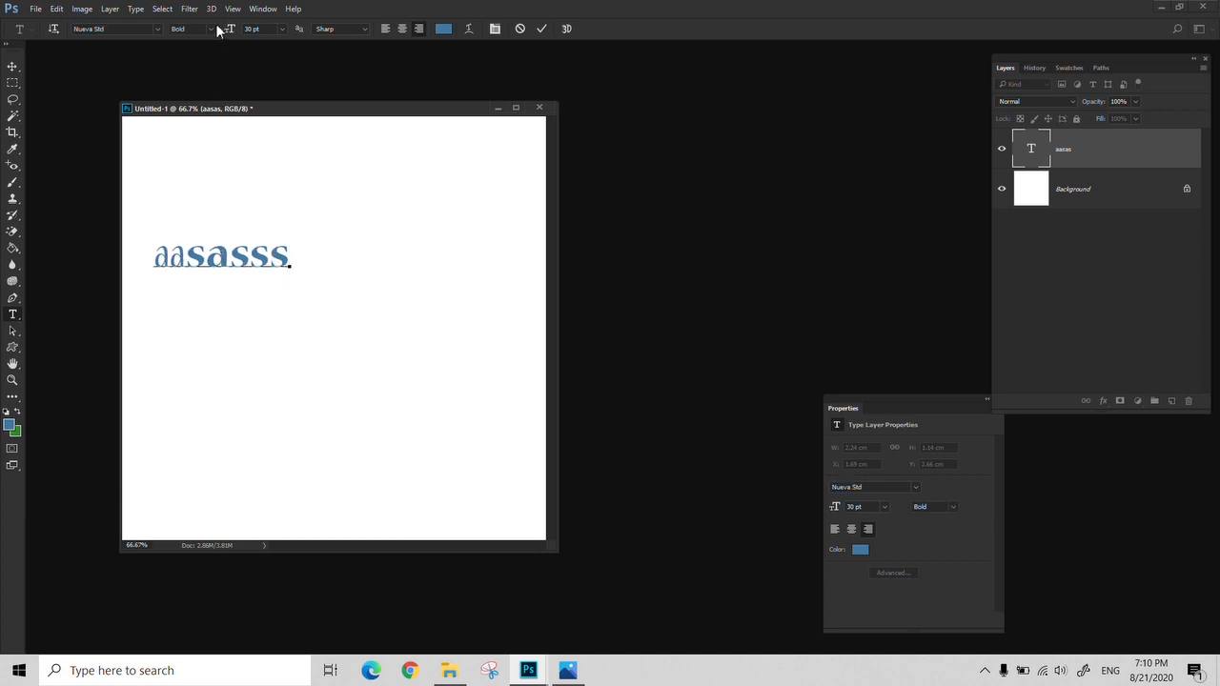
pyautogui.click(215, 29)
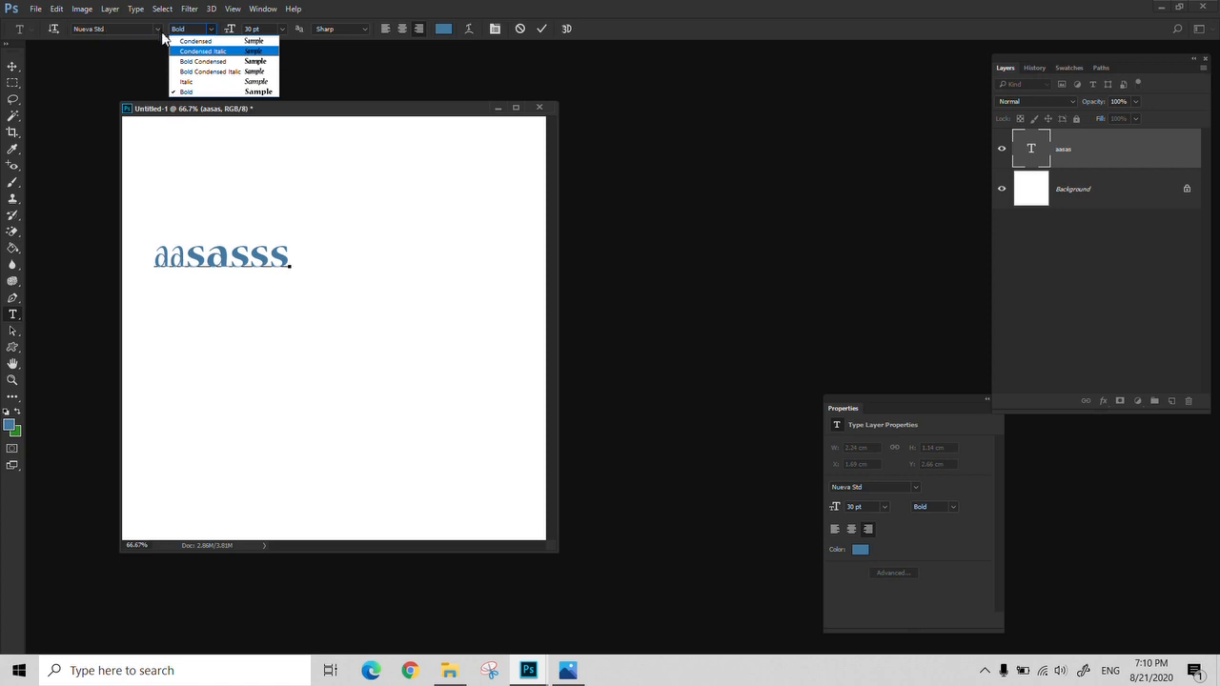
pyautogui.click(207, 82)
pyautogui.write('ss')
# Append more "s" letters in the Bold Condensed and Bold Condensed Italic styles, and cancel the whole text edit
pyautogui.click(212, 28)
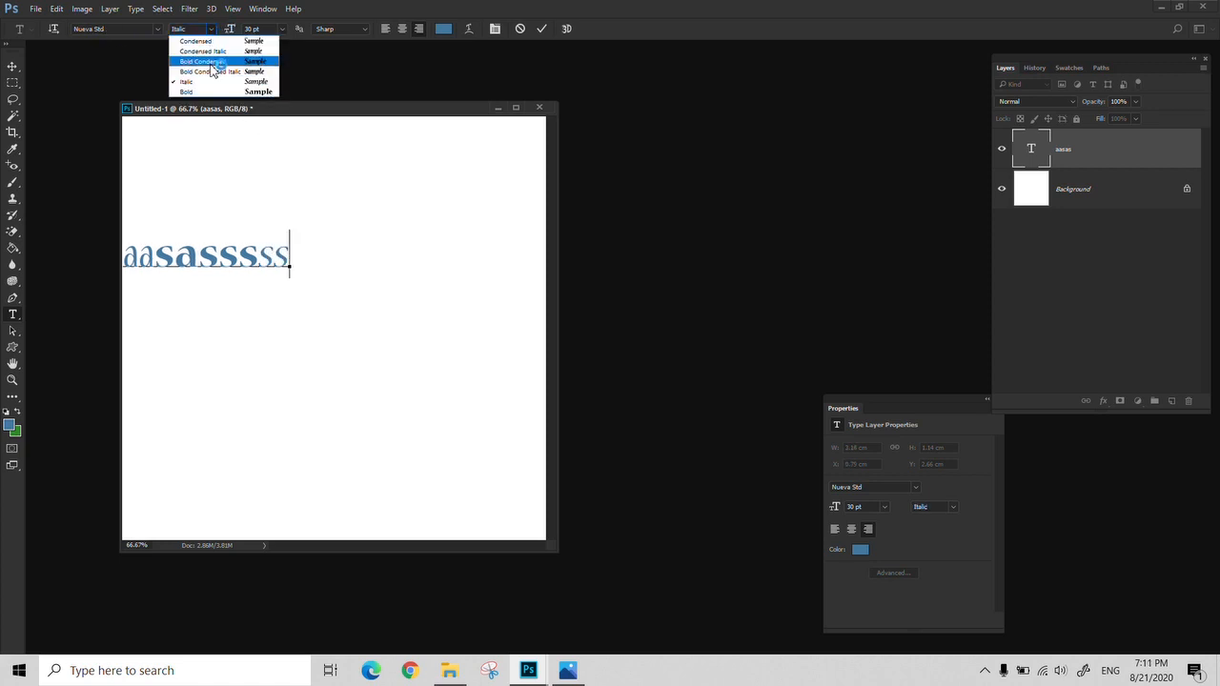
pyautogui.click(247, 95)
pyautogui.click(216, 29)
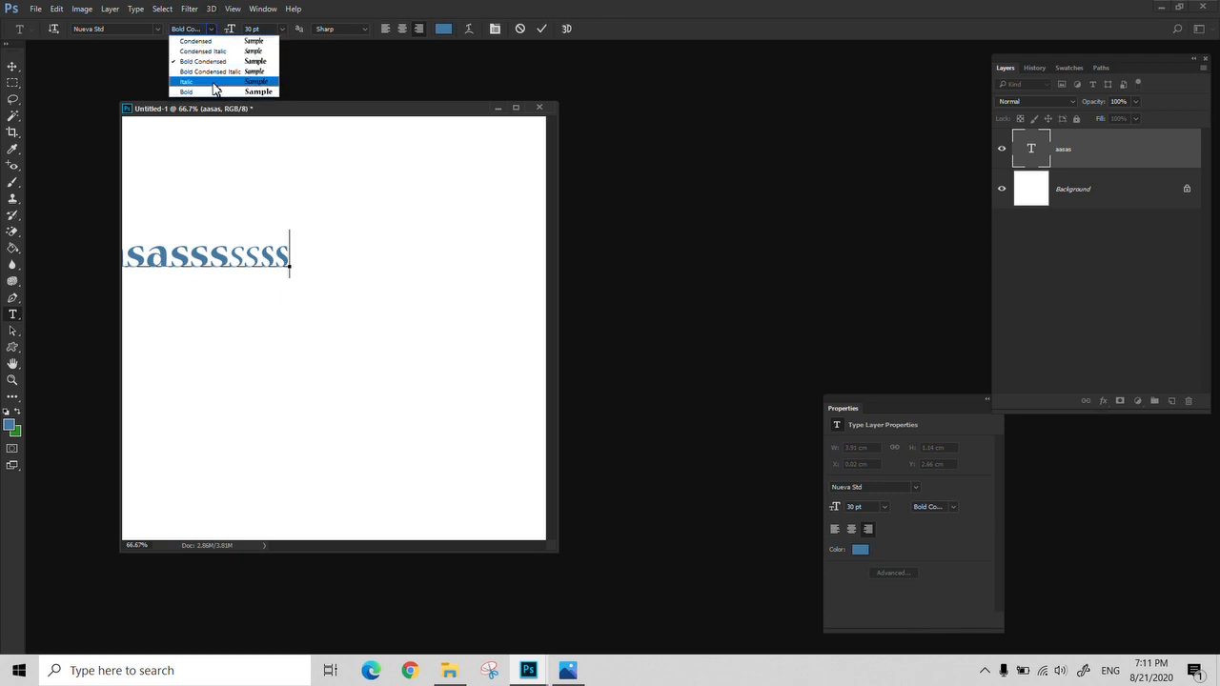
pyautogui.click(215, 74)
pyautogui.write('sss')
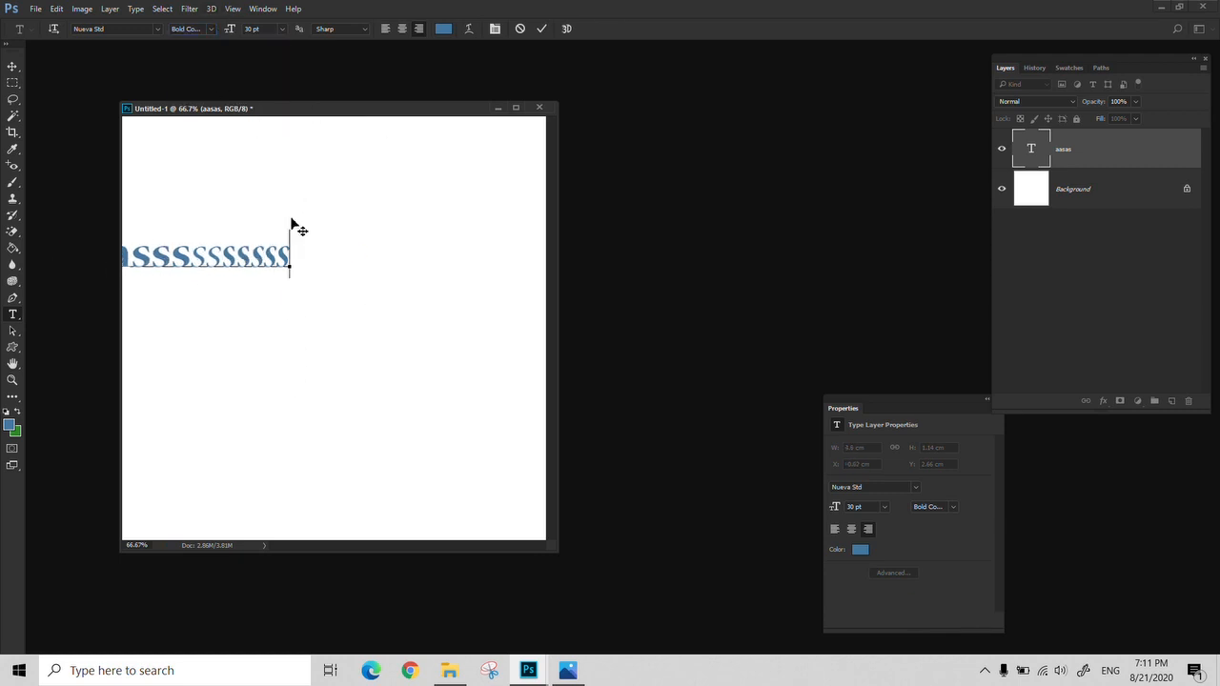
pyautogui.press('BackSpace')
pyautogui.write('v')
pyautogui.press('Escape')
# Move the "aasas" text right and slightly up, and delete its layer
pyautogui.press('v')
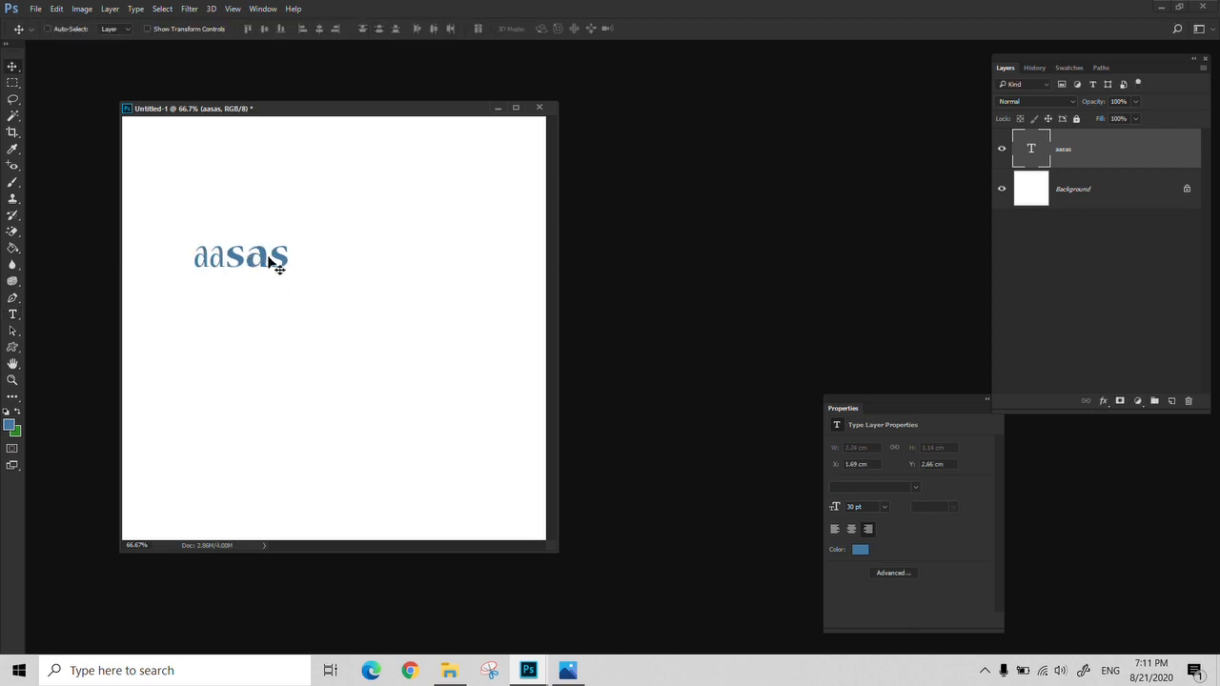
pyautogui.moveTo(275, 264); pyautogui.dragTo(362, 255)
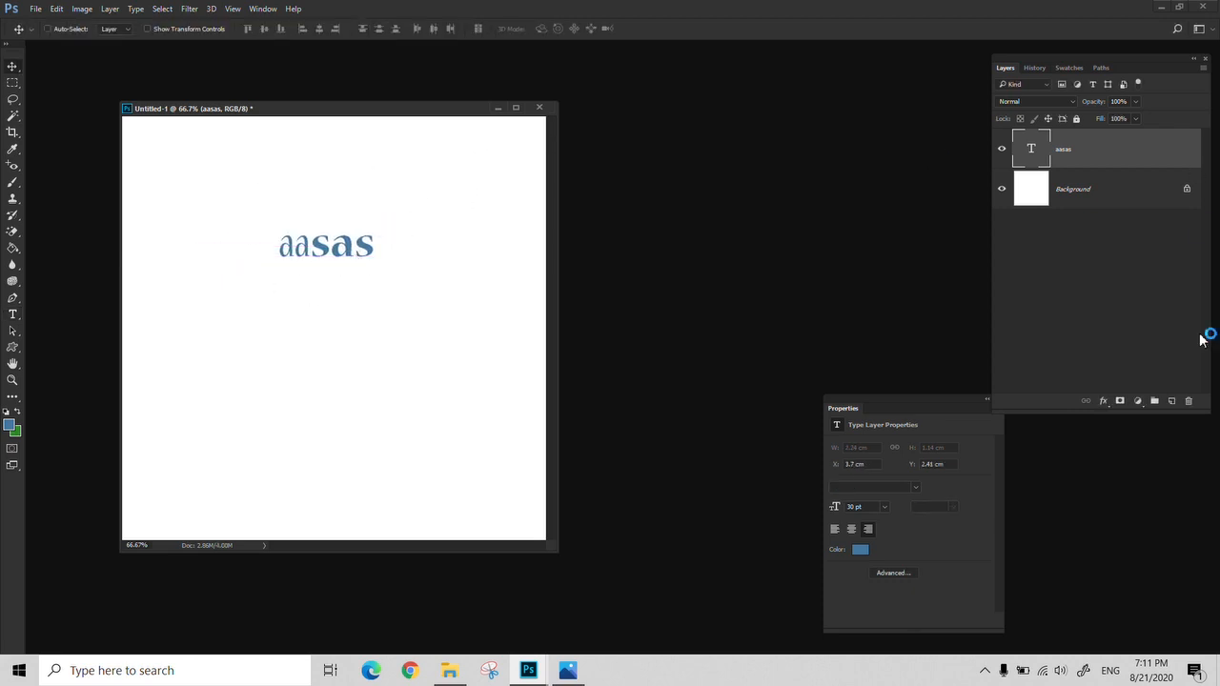
pyautogui.click(1187, 401)
pyautogui.press('Return')
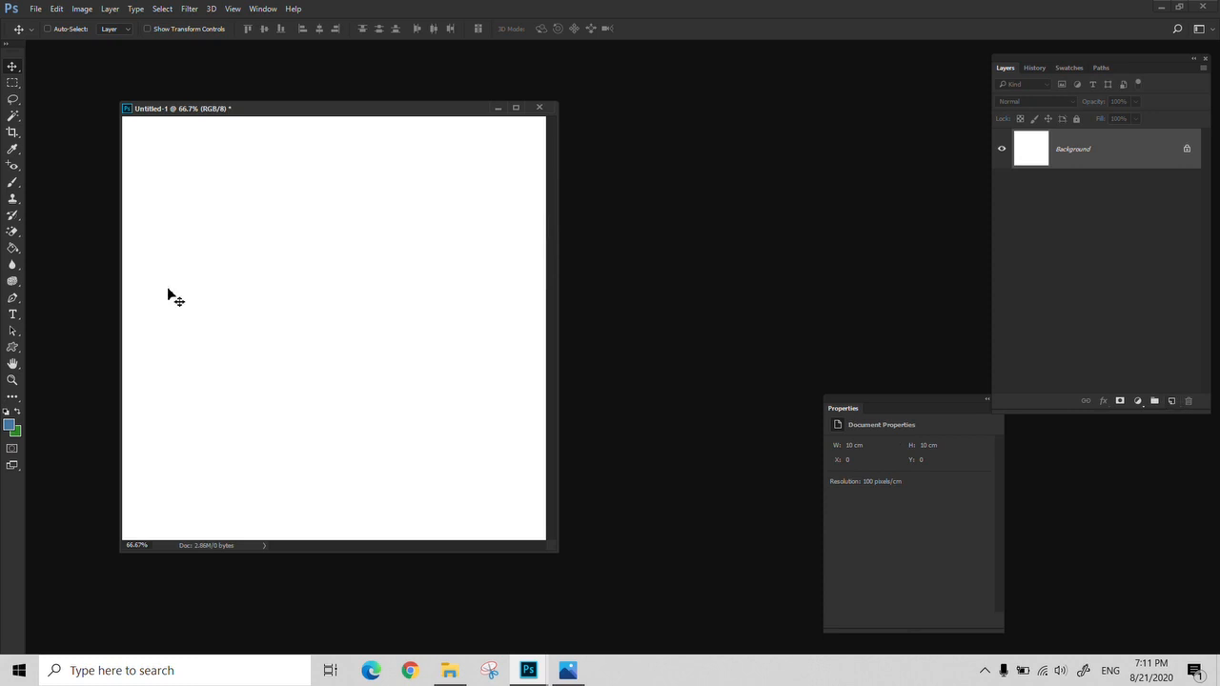
# Start a new horizontal text line in the upper part of the canvas and enter "AA" at 30 pt
pyautogui.press('t')
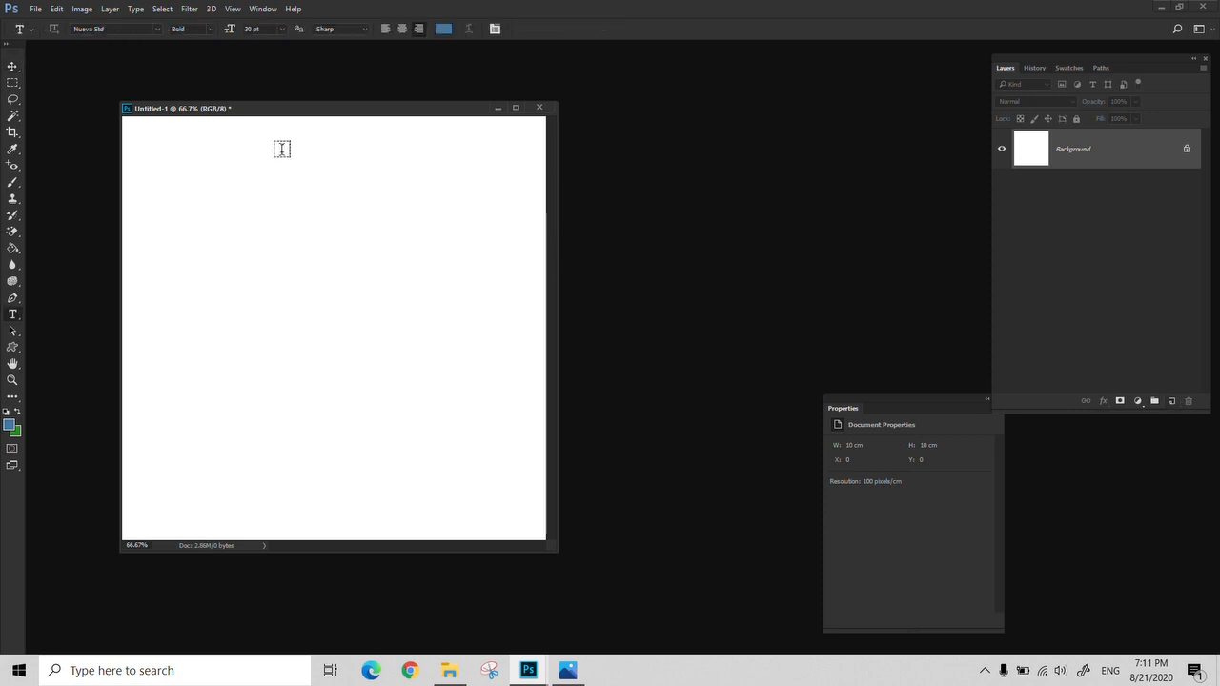
pyautogui.click(363, 30)
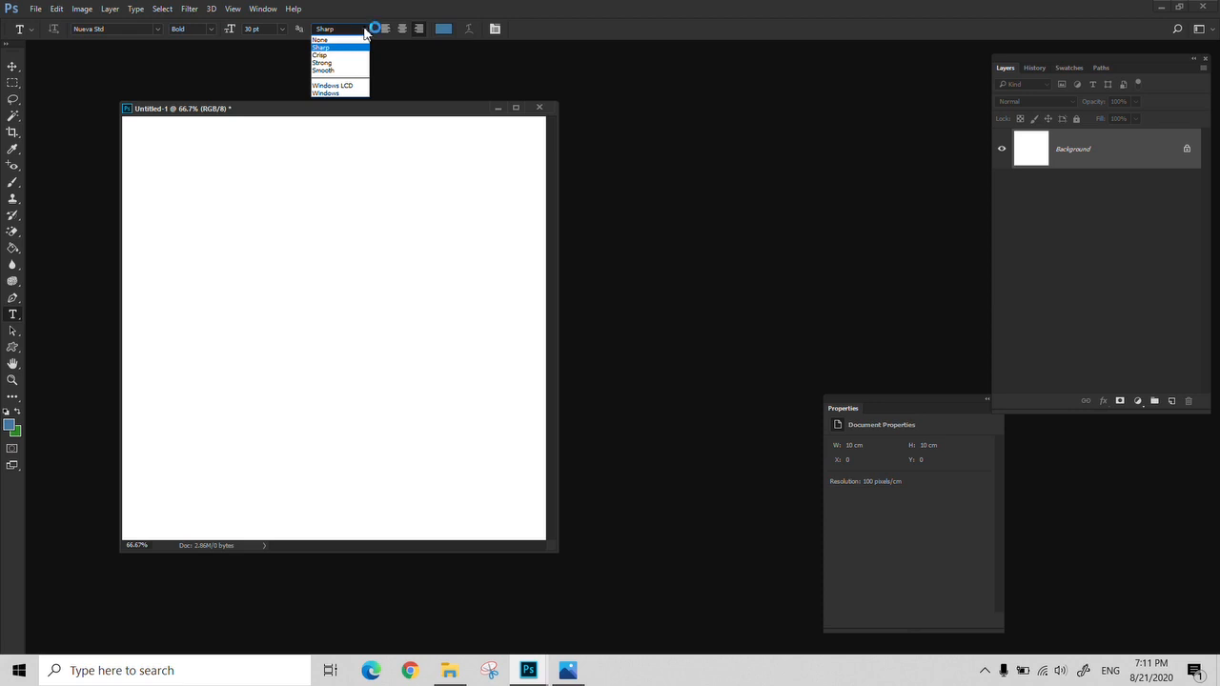
pyautogui.click(364, 33)
pyautogui.click(272, 214)
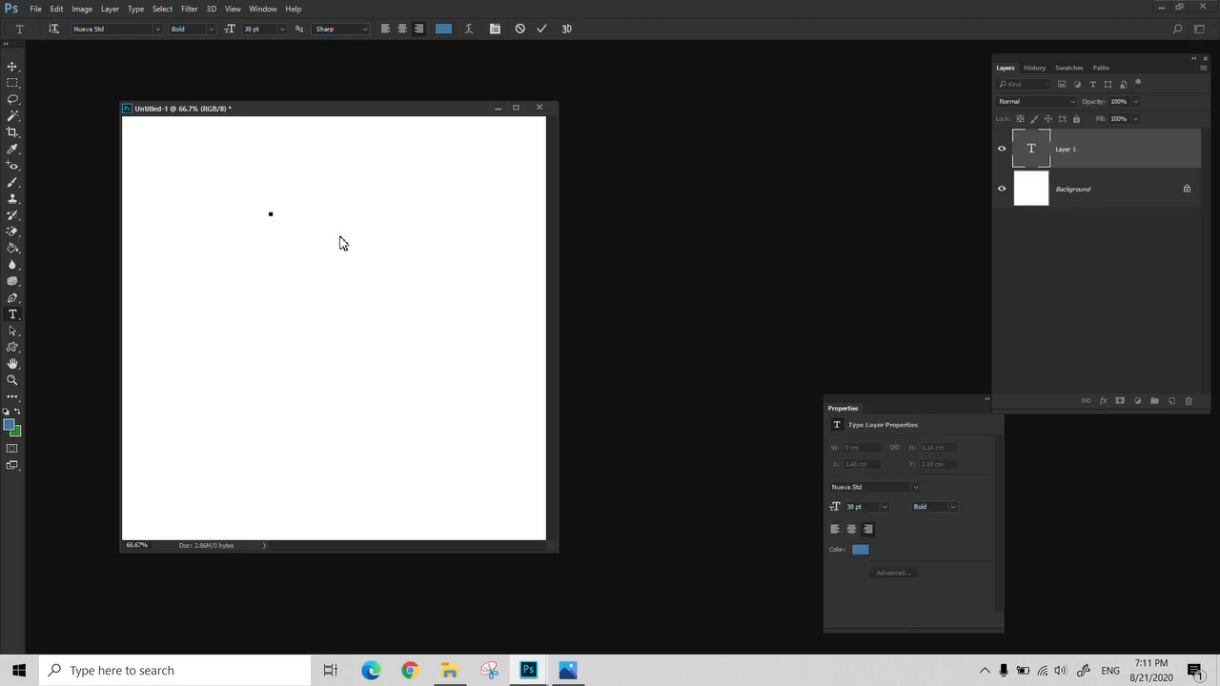
pyautogui.write('AA')
# Set the anti-aliasing of the "AA" text to Strong and commit the text
pyautogui.moveTo(274, 202); pyautogui.dragTo(192, 243)
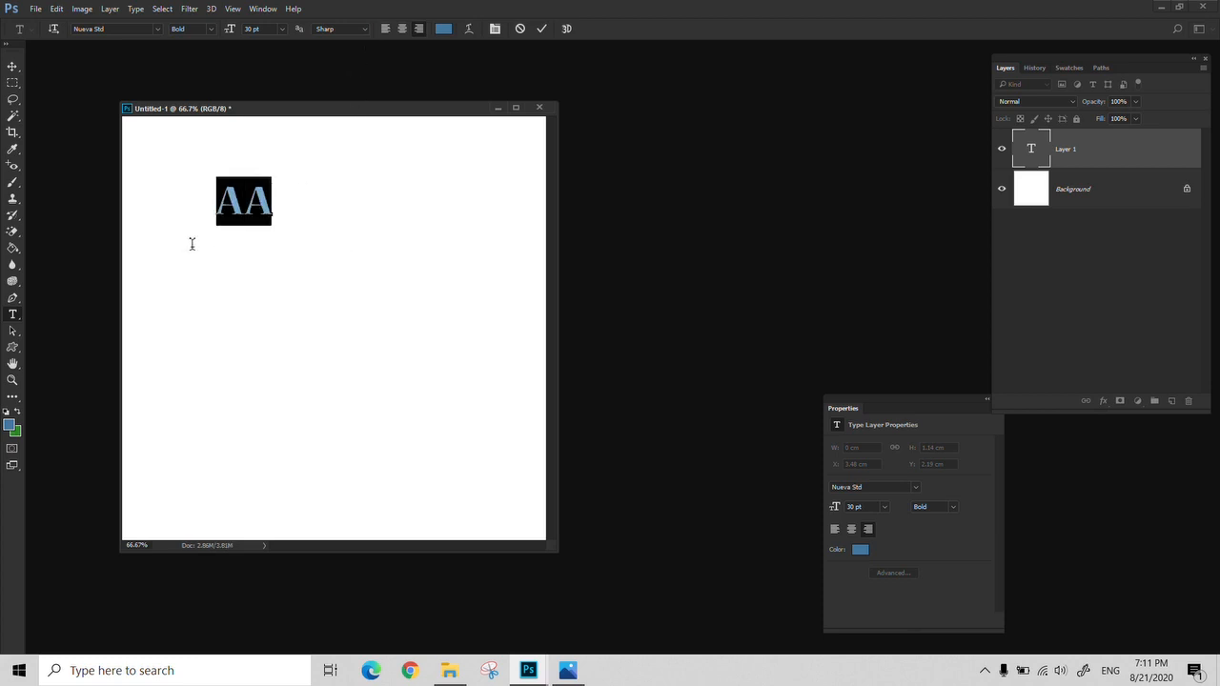
pyautogui.click(364, 33)
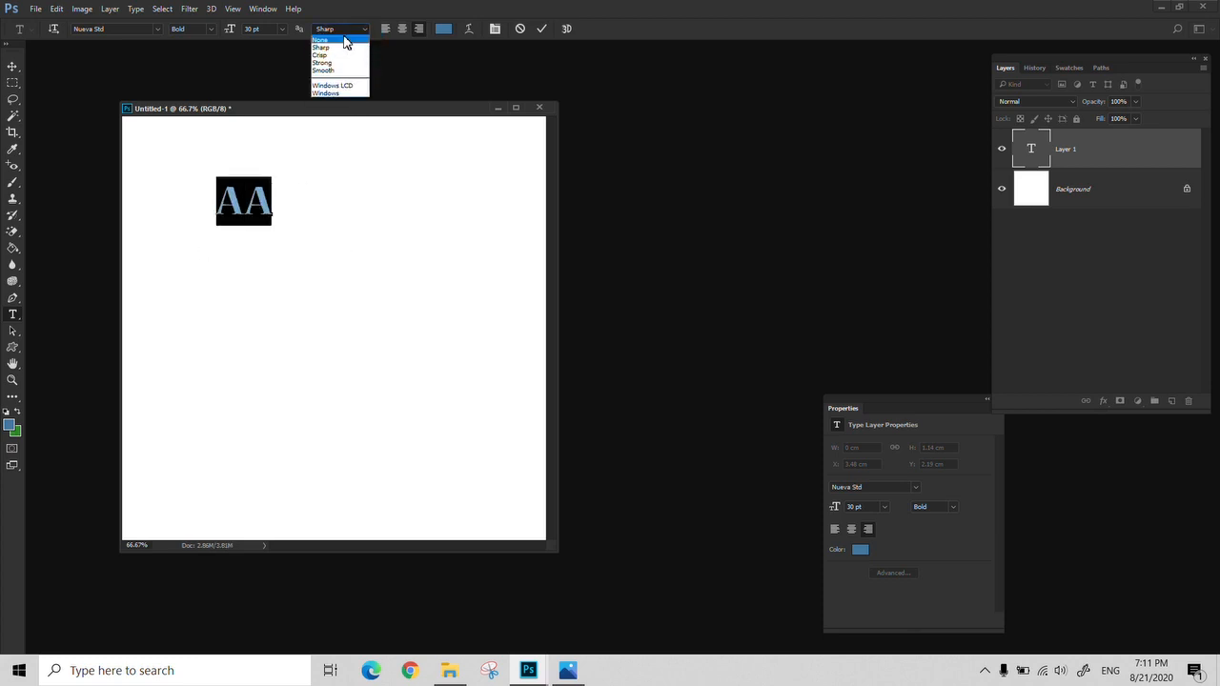
pyautogui.click(340, 62)
pyautogui.click(541, 29)
# Select the second "A", set the text's anti-aliasing to Smooth and commit the edit
pyautogui.press('z')
pyautogui.tripleClick(229, 204)
pyautogui.moveTo(315, 259); pyautogui.dragTo(376, 303)
pyautogui.press('t')
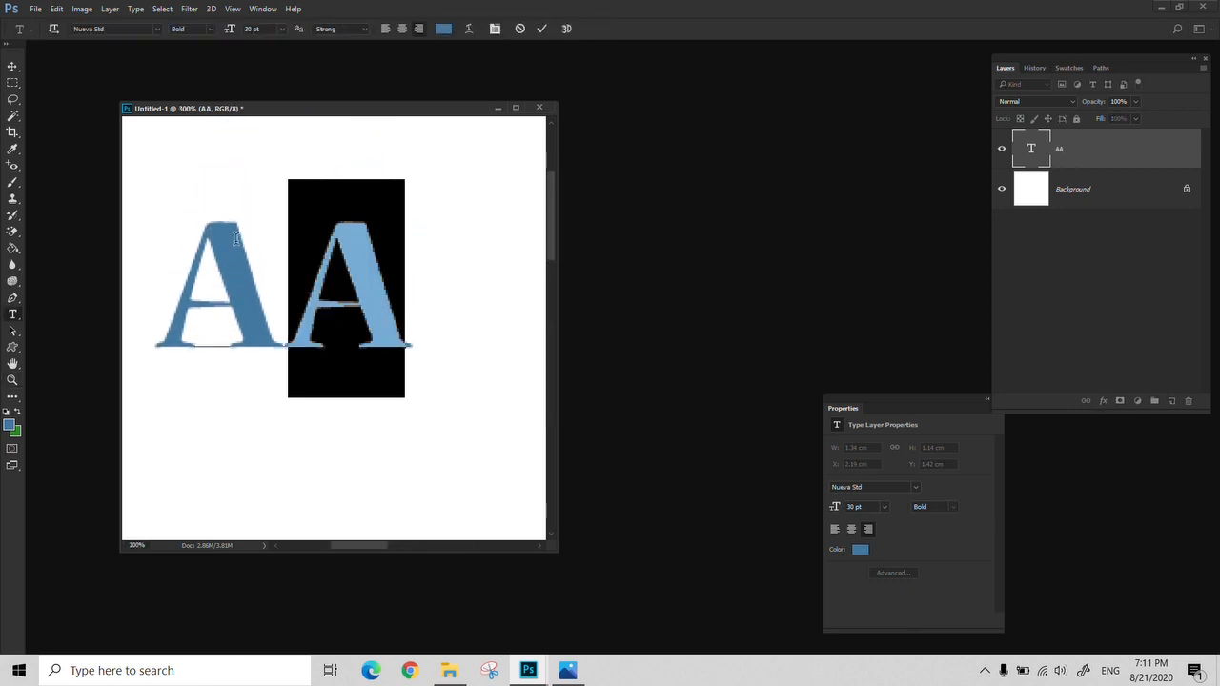
pyautogui.click(362, 29)
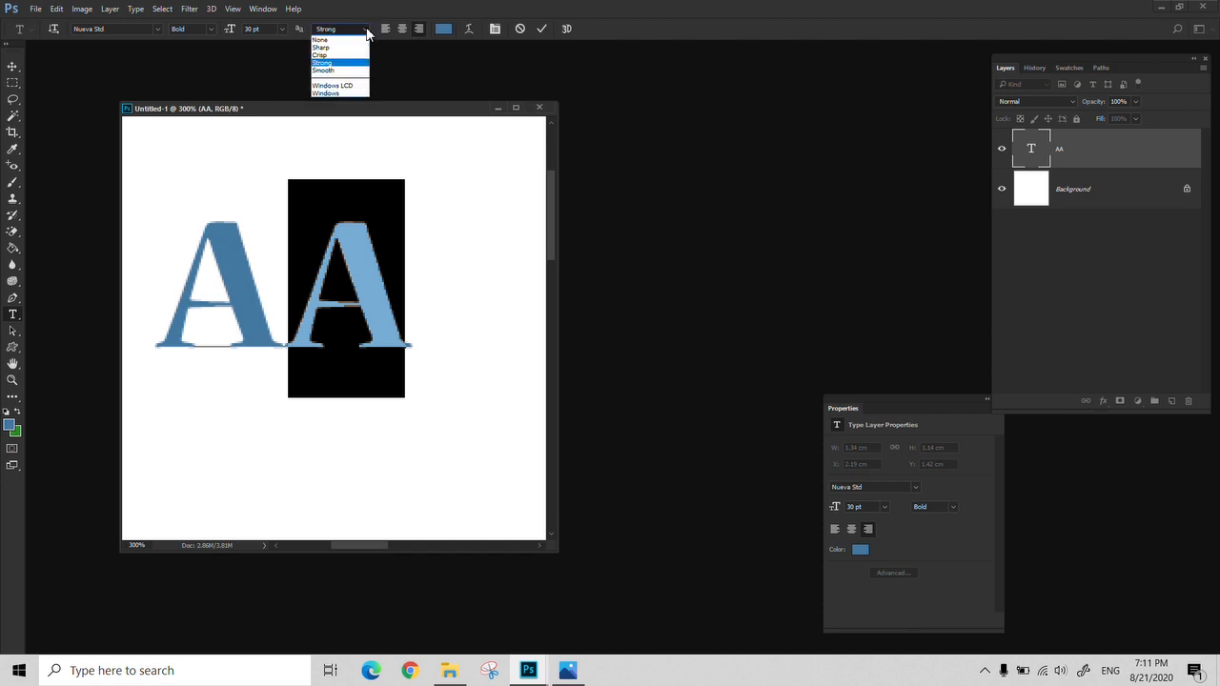
pyautogui.click(340, 71)
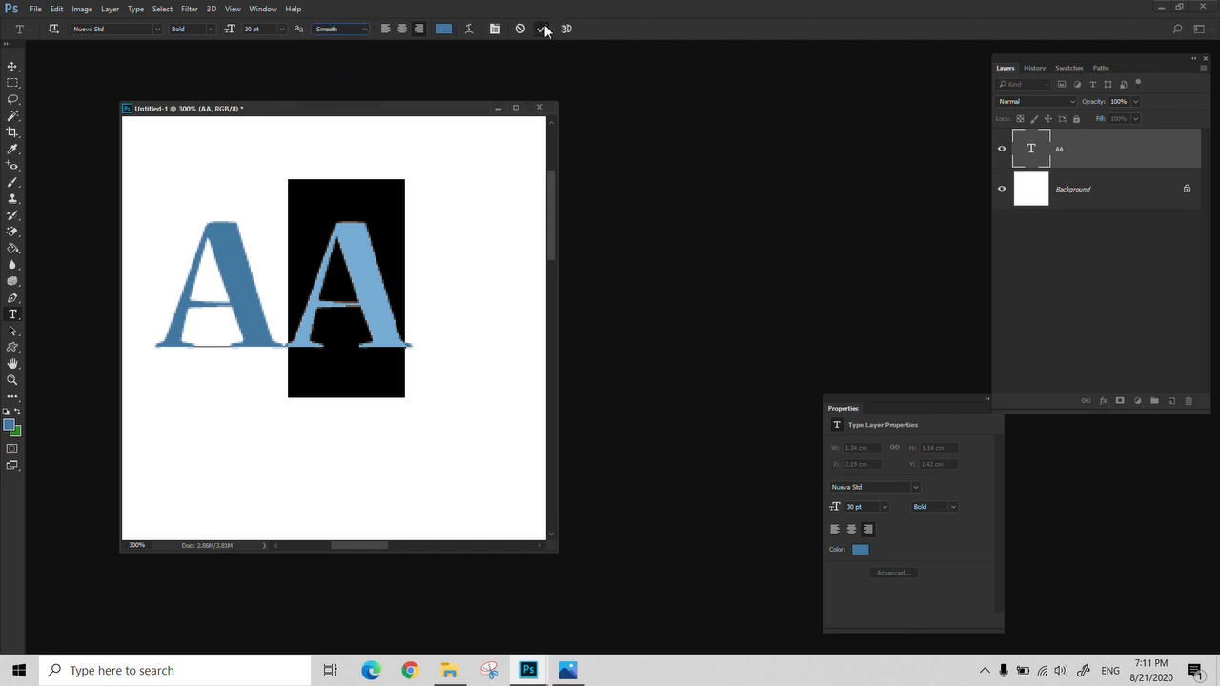
pyautogui.click(541, 28)
# Examine the letter edges of the "AA" text at 400% and return to the 100% view
pyautogui.press('z')
pyautogui.click(260, 307)
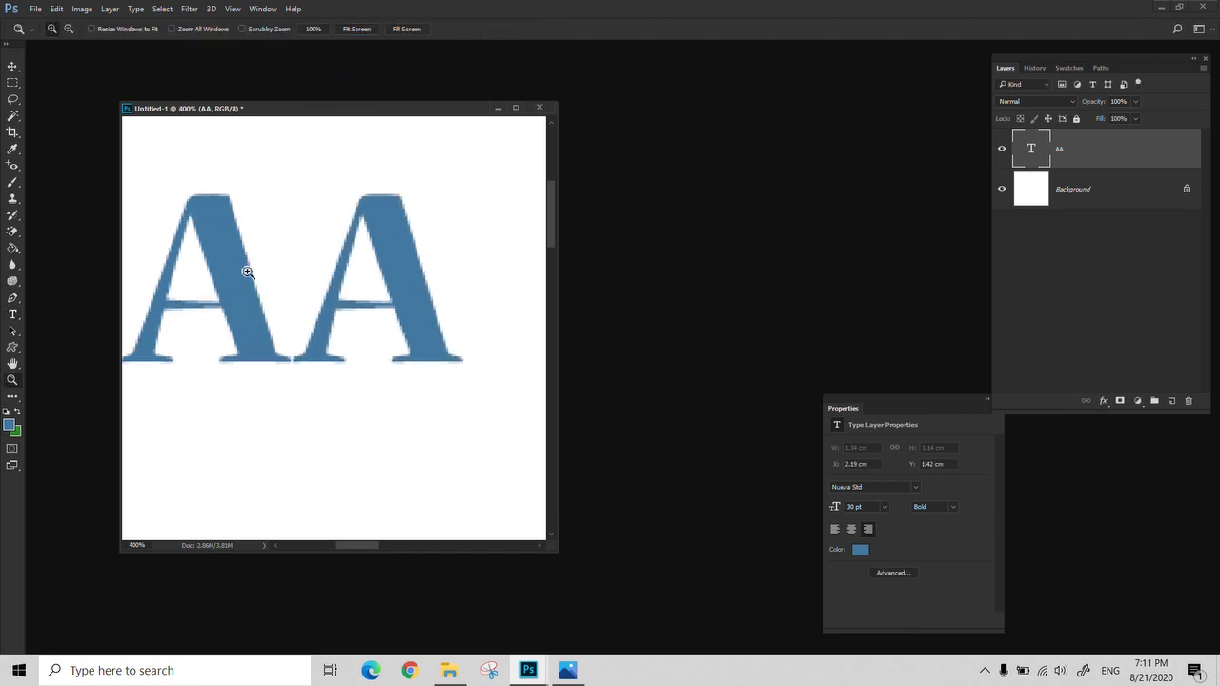
pyautogui.keyDown('alt'); pyautogui.click(395, 239); pyautogui.keyUp('alt')
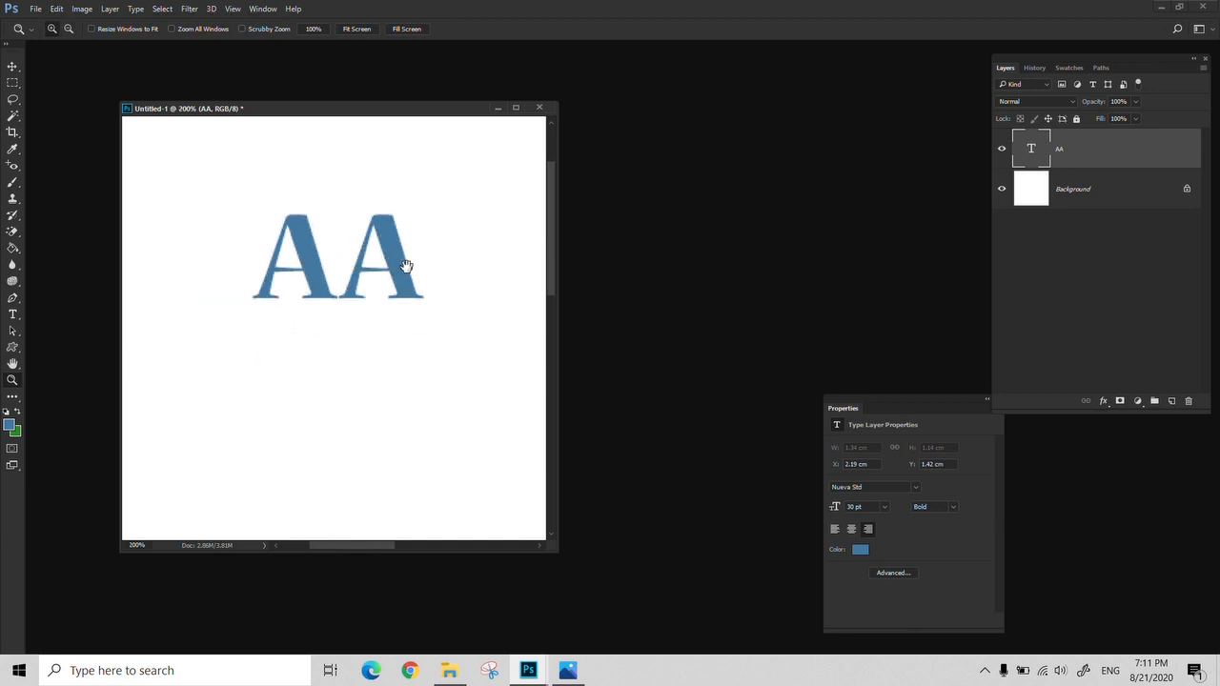
pyautogui.moveTo(406, 265); pyautogui.dragTo(362, 288)
pyautogui.press('r')
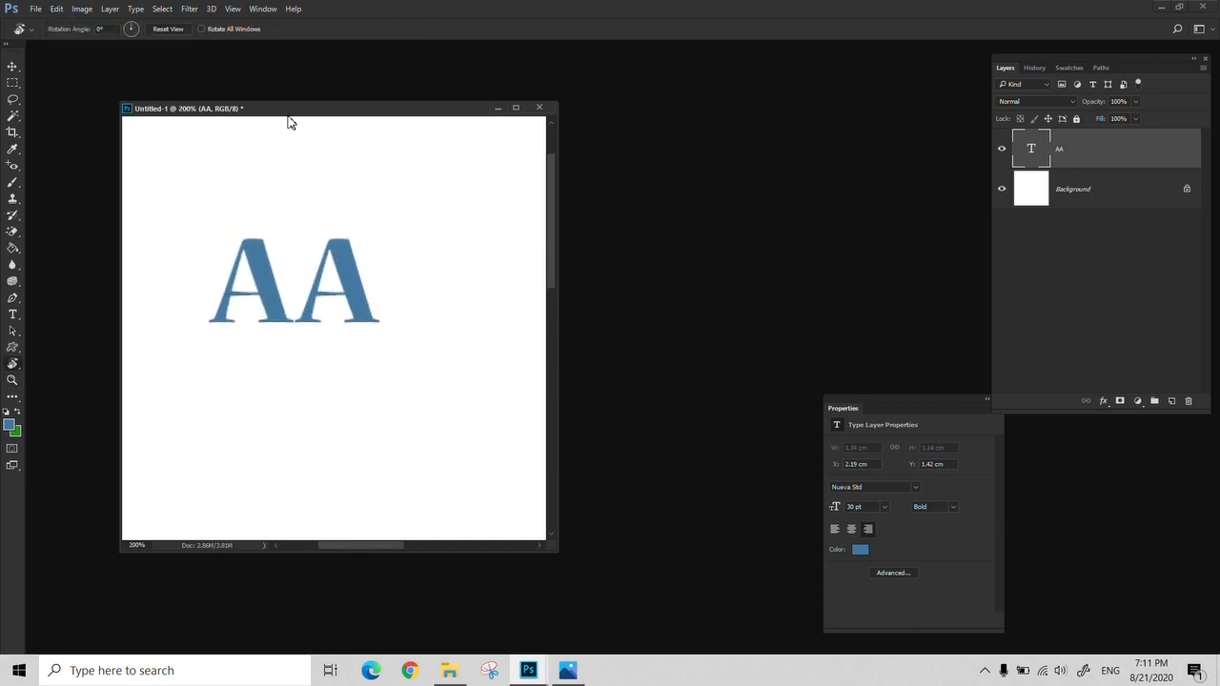
pyautogui.press('e')
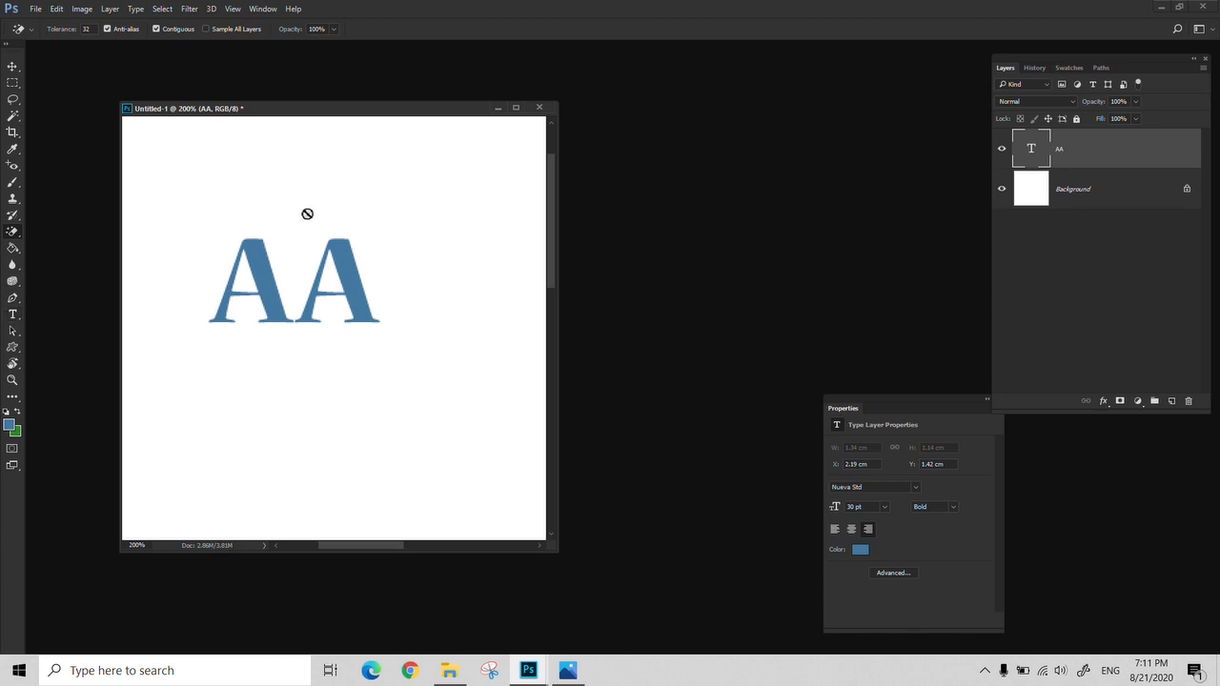
pyautogui.press('t')
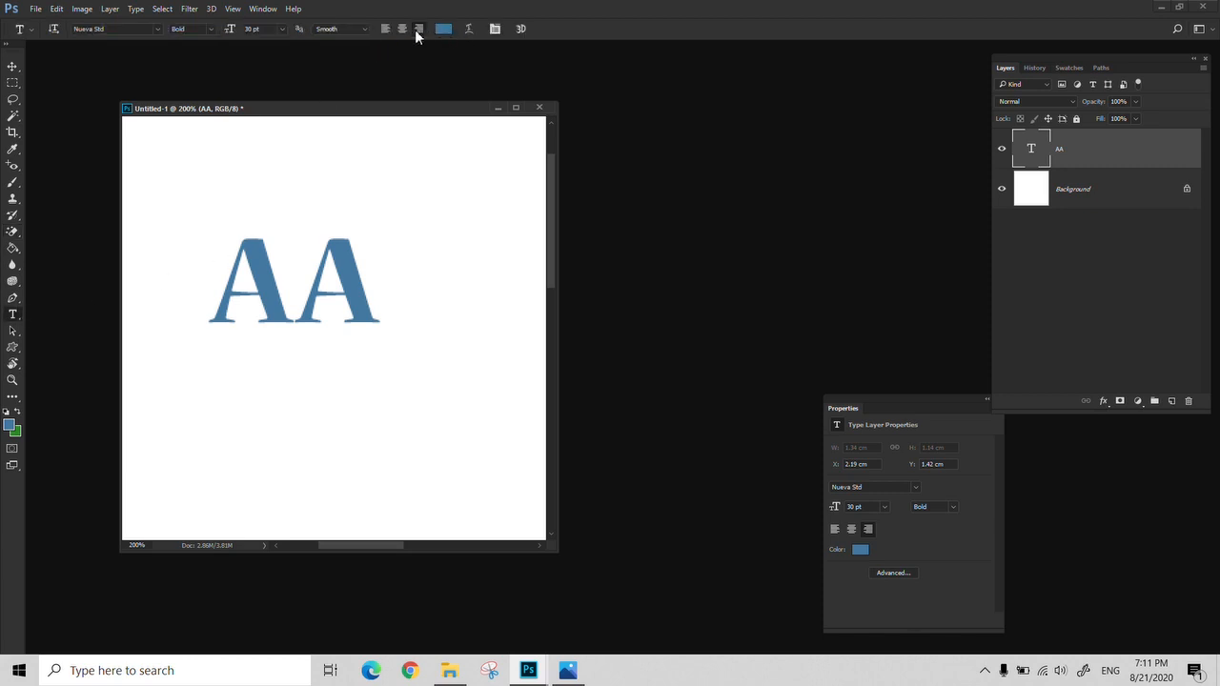
pyautogui.press('z')
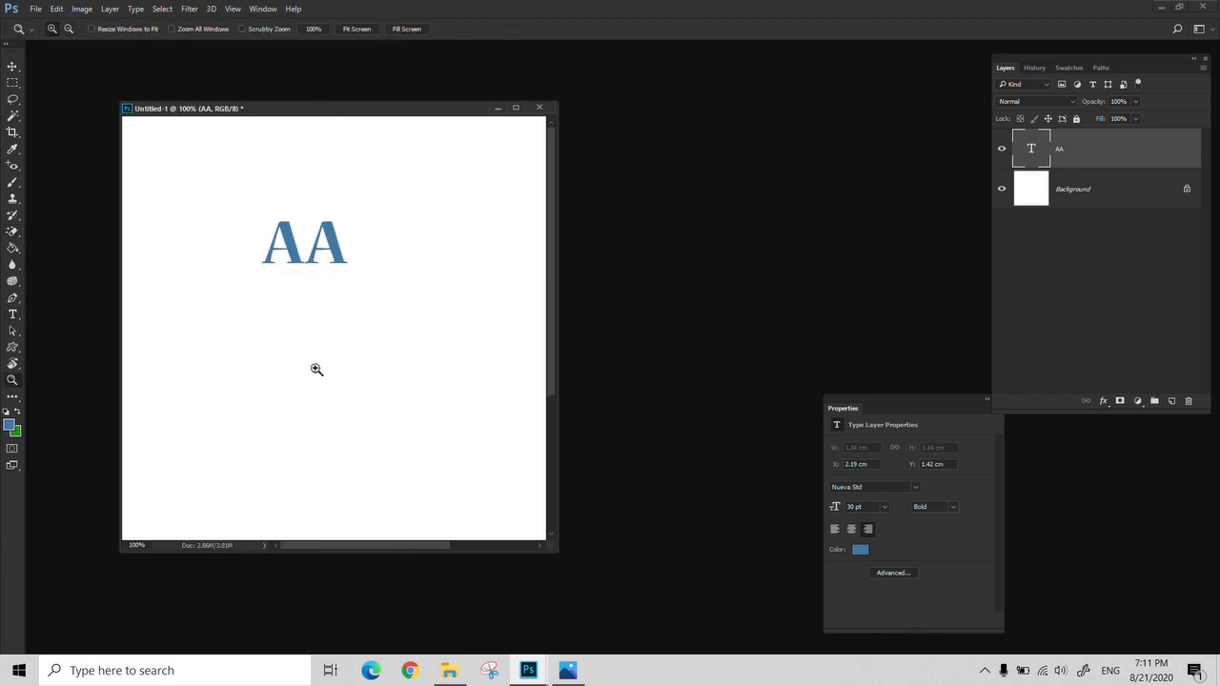
pyautogui.keyDown('alt'); pyautogui.click(316, 368); pyautogui.keyUp('alt')
# Add the lines "fdsf" and "sfsdsdf" below "AA" and select all three lines of the text
pyautogui.press('t')
pyautogui.click(336, 244)
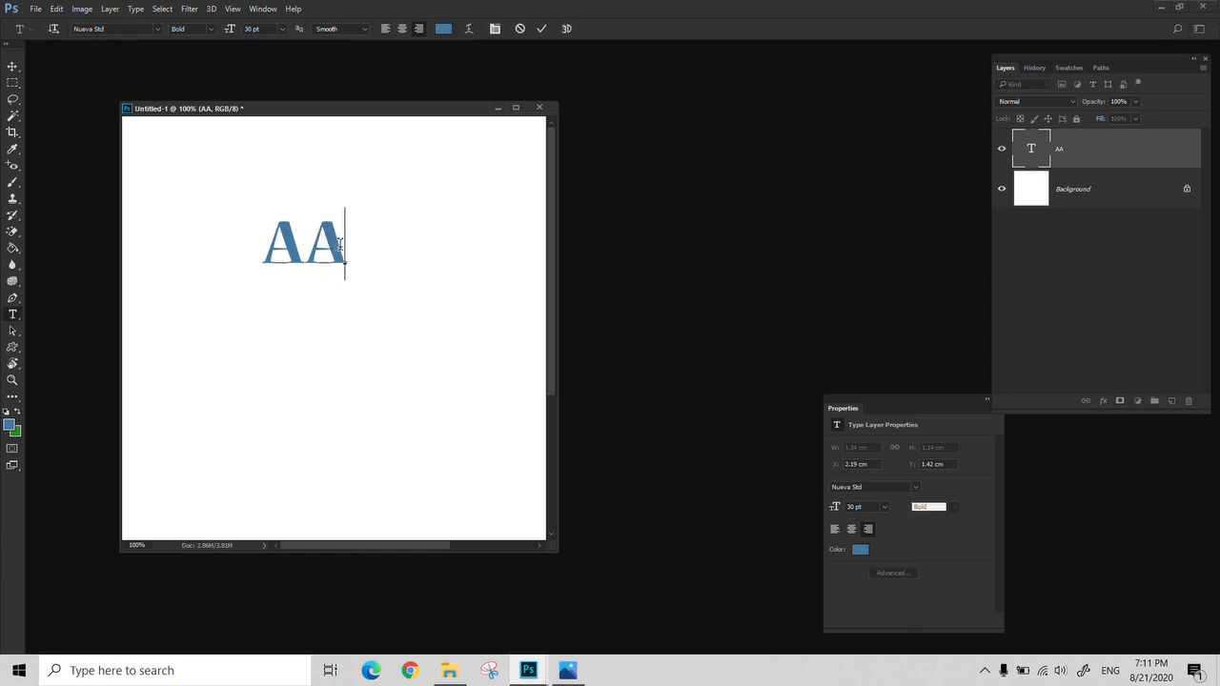
pyautogui.press('Return')
pyautogui.write('fdsf')
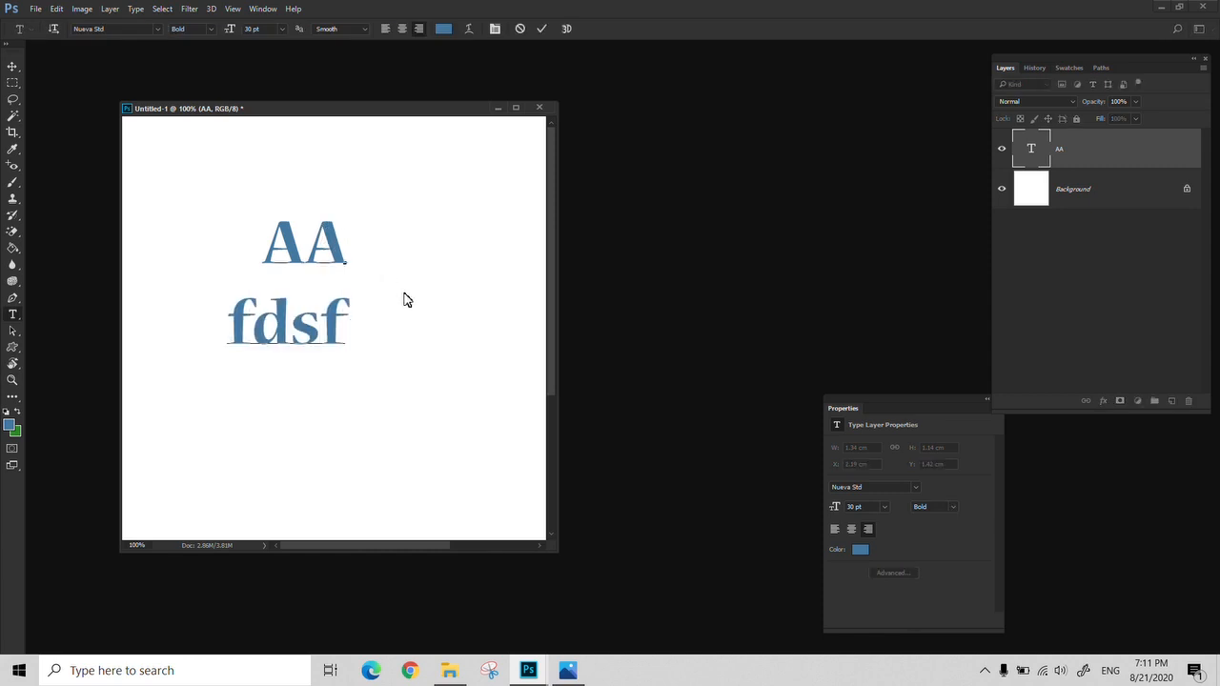
pyautogui.press('Return')
pyautogui.write('sfsdsdf')
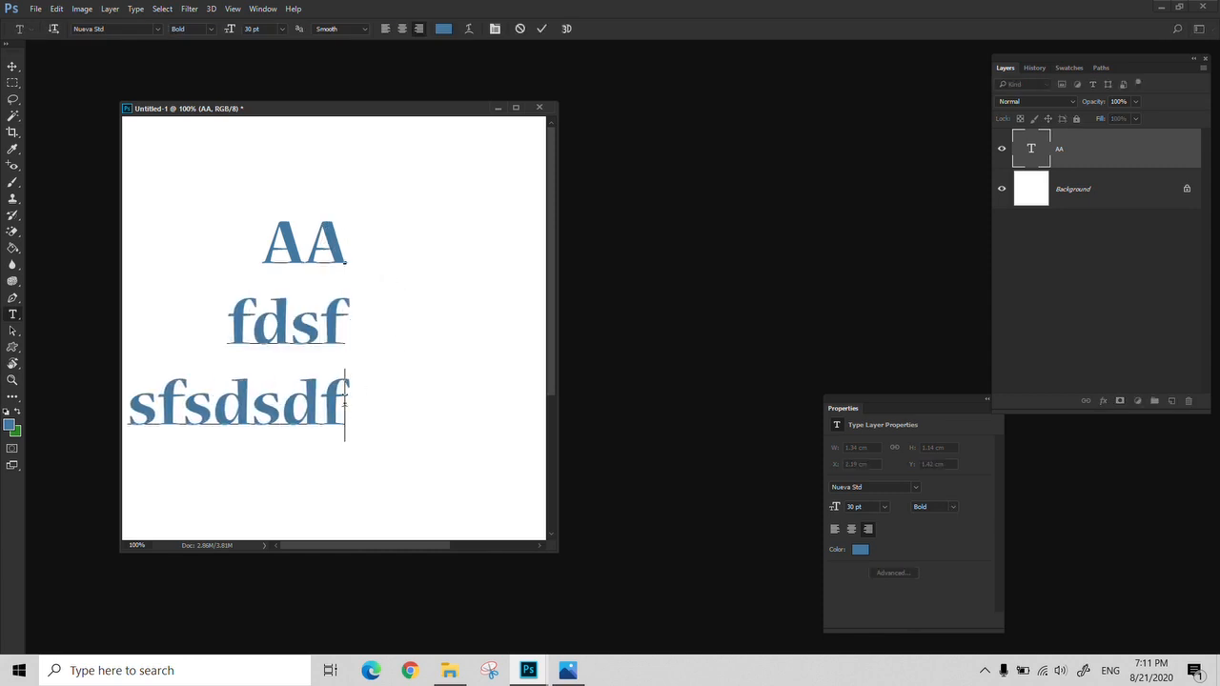
pyautogui.moveTo(347, 409); pyautogui.dragTo(268, 227)
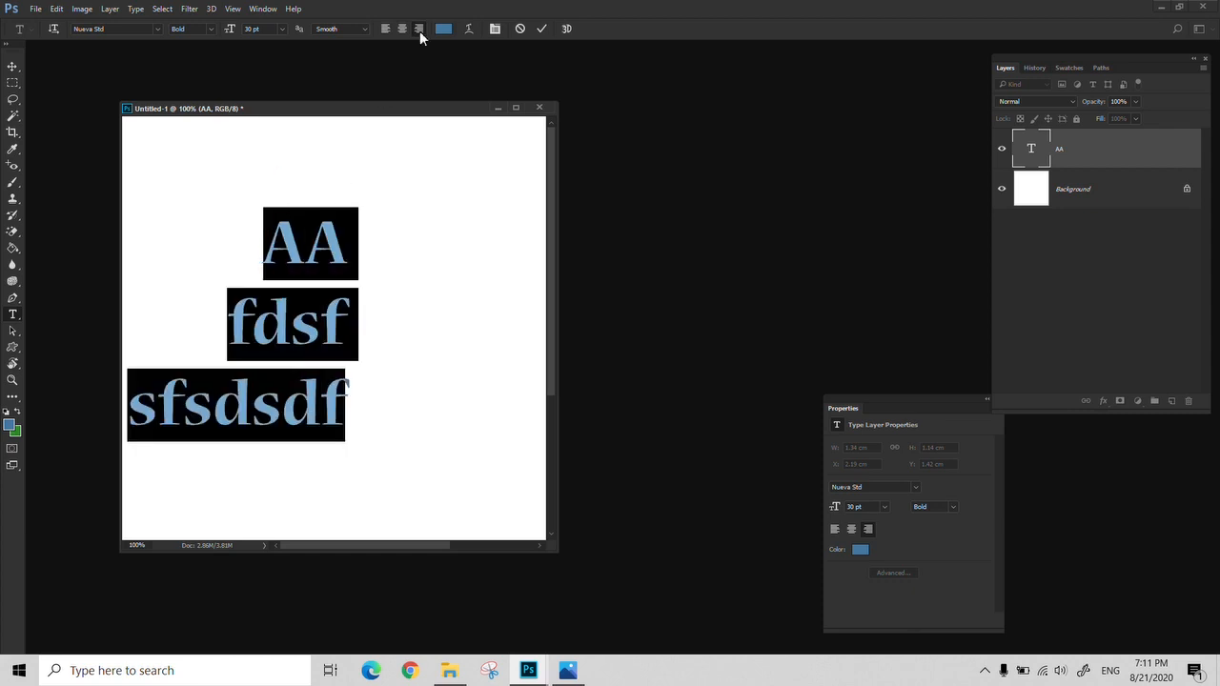
# Left-align the three lines of text, commit the edit and view the document at 66.7%
pyautogui.click(386, 31)
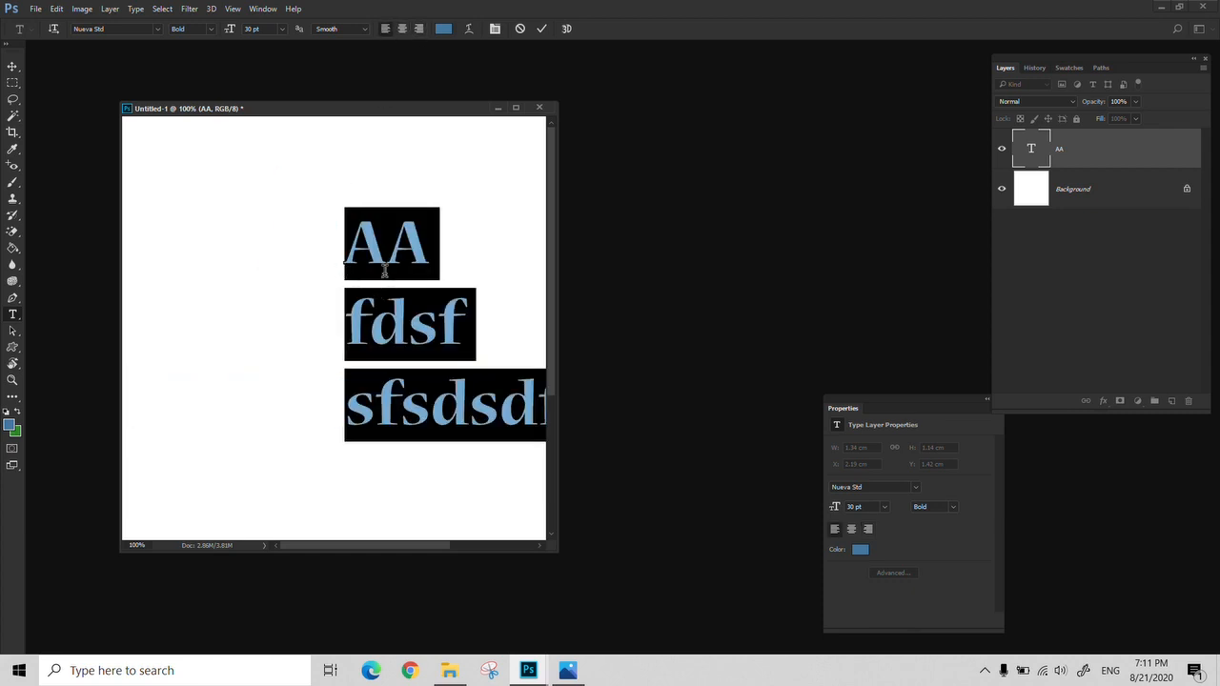
pyautogui.click(398, 344)
pyautogui.click(12, 380)
pyautogui.keyDown('alt'); pyautogui.click(360, 387); pyautogui.keyUp('alt')
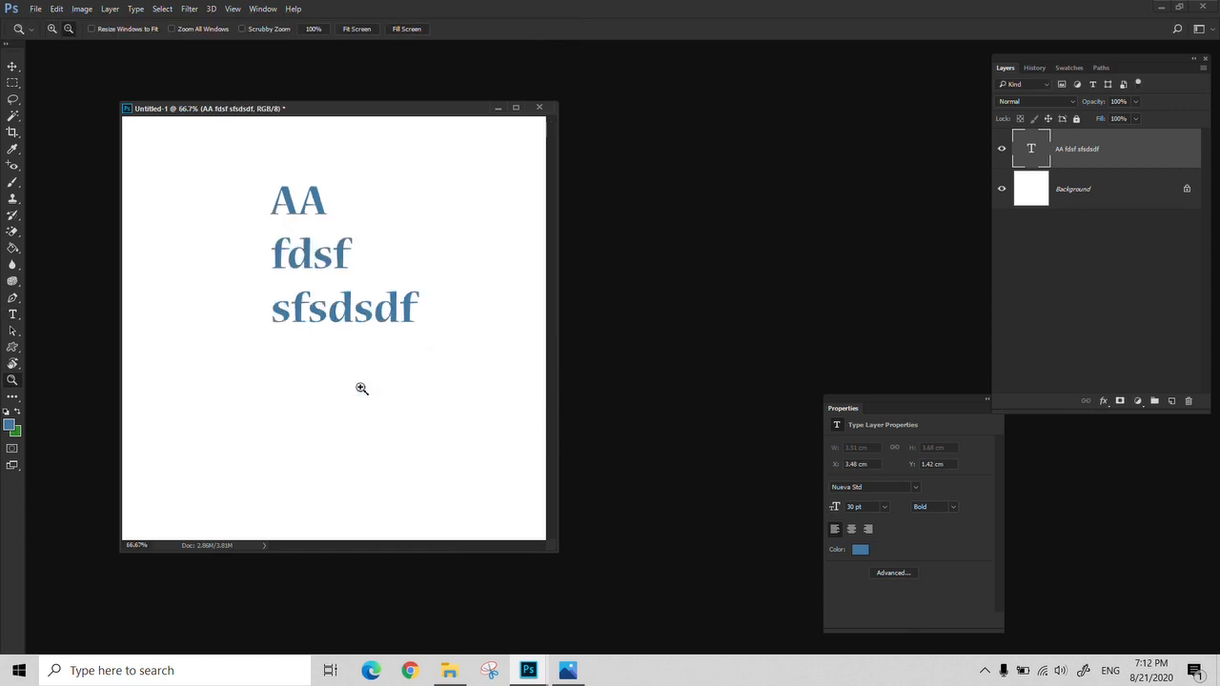
# Try right and centre alignment on all three lines of text, and cancel the edit
pyautogui.press('t')
pyautogui.click(288, 307)
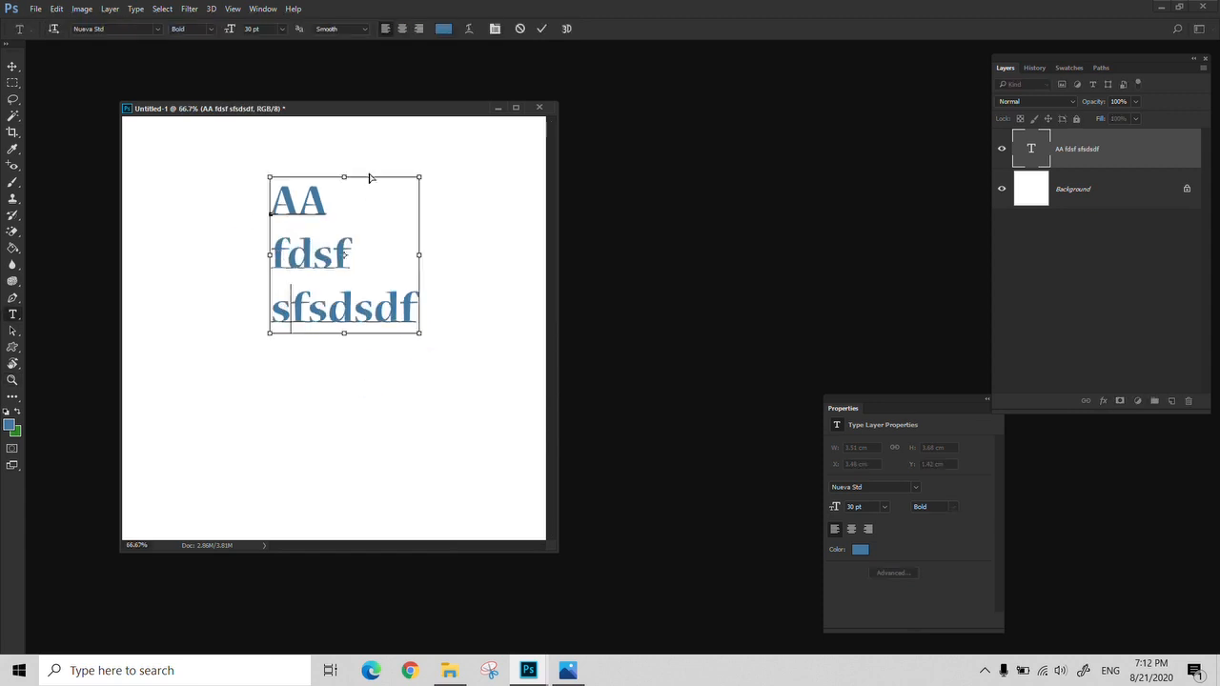
pyautogui.hotkey('ctrl', 'a')
pyautogui.click(419, 28)
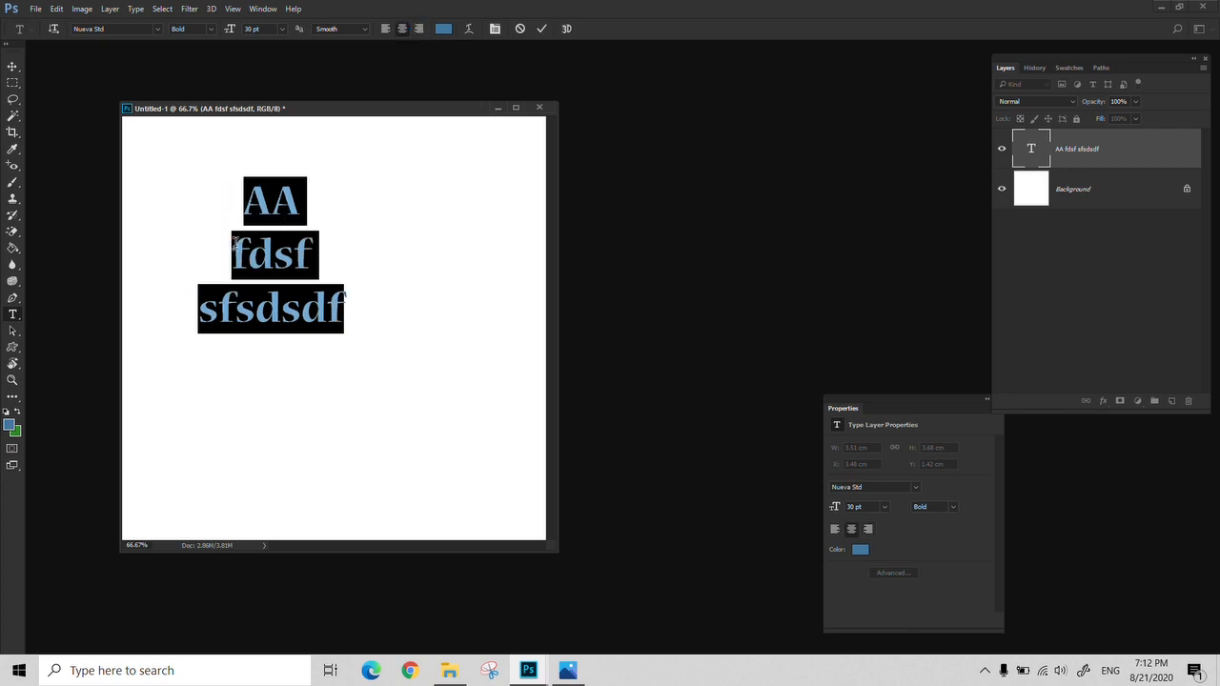
pyautogui.click(519, 28)
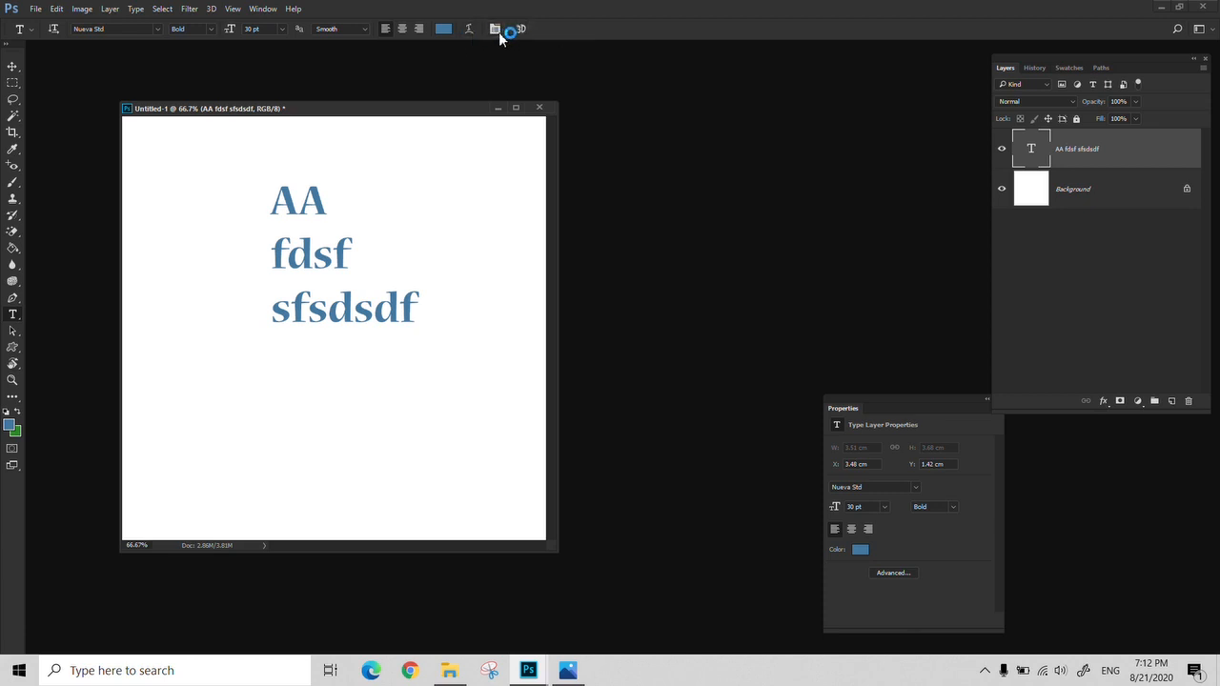
# Open the character settings, select all three lines of text and try several faux styles, switching each on and off again
pyautogui.click(496, 29)
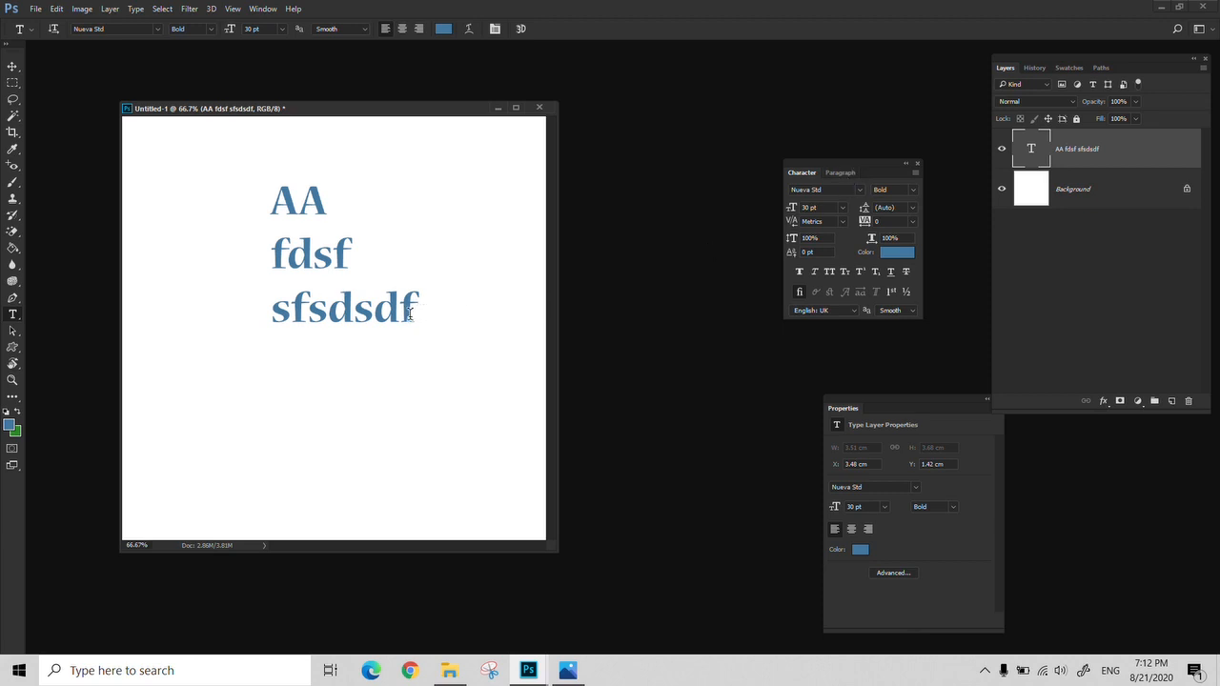
pyautogui.moveTo(412, 314); pyautogui.dragTo(267, 198)
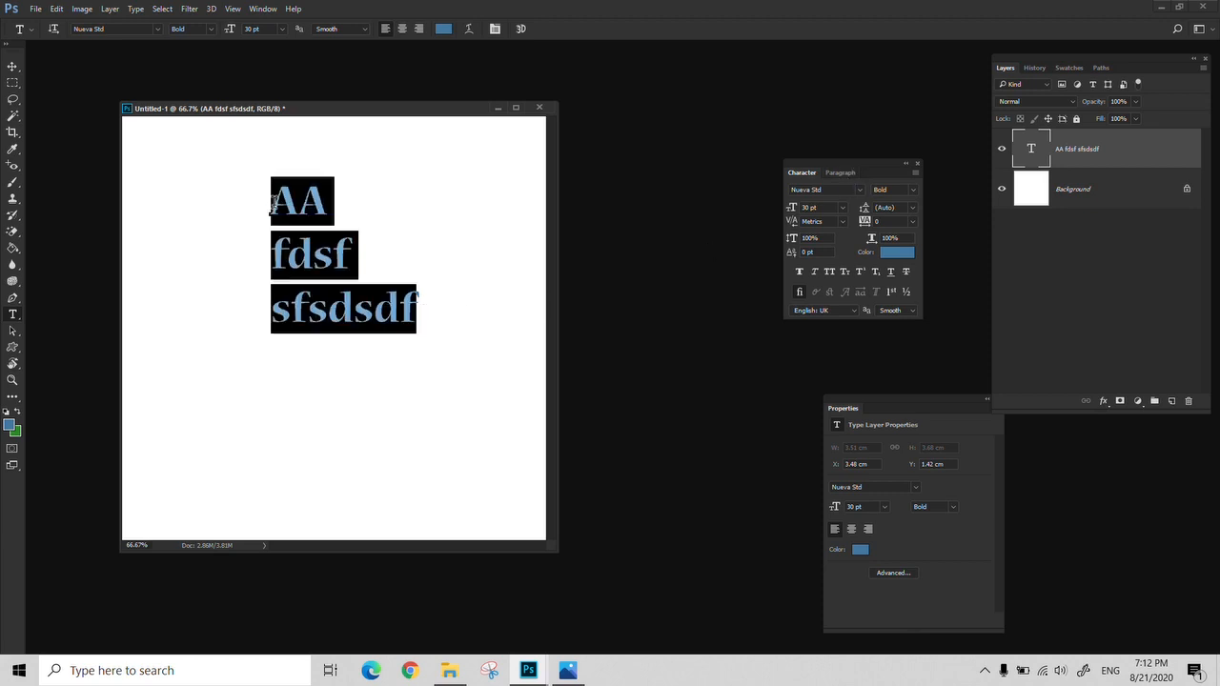
pyautogui.click(804, 272)
pyautogui.click(802, 273)
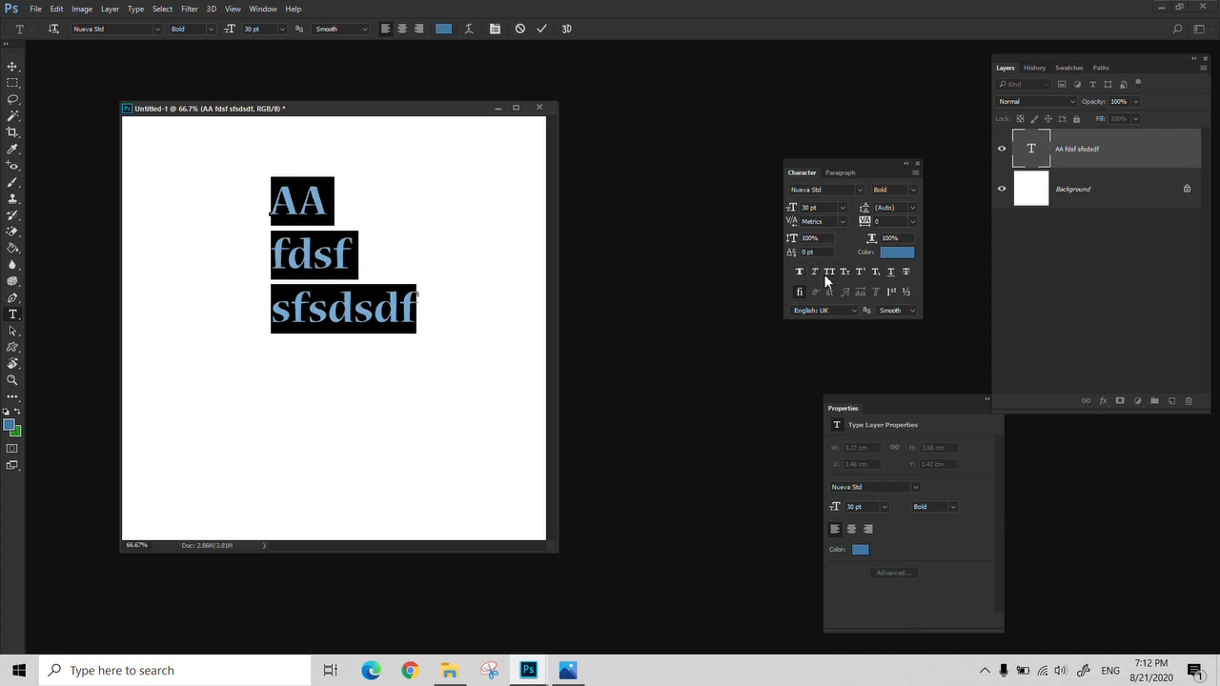
pyautogui.click(821, 274)
pyautogui.click(820, 273)
pyautogui.click(900, 275)
pyautogui.click(899, 275)
# Set the leading of the selected lines to 14 pt and their kerning to 0
pyautogui.click(912, 208)
pyautogui.click(910, 334)
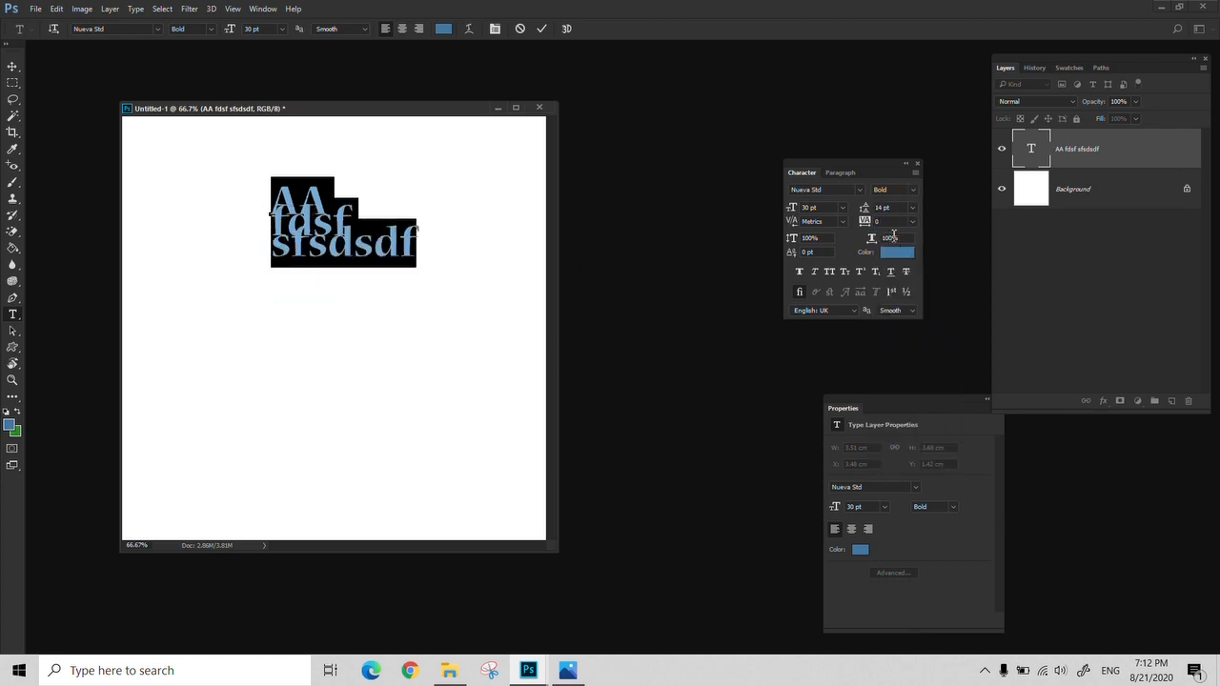
pyautogui.click(840, 222)
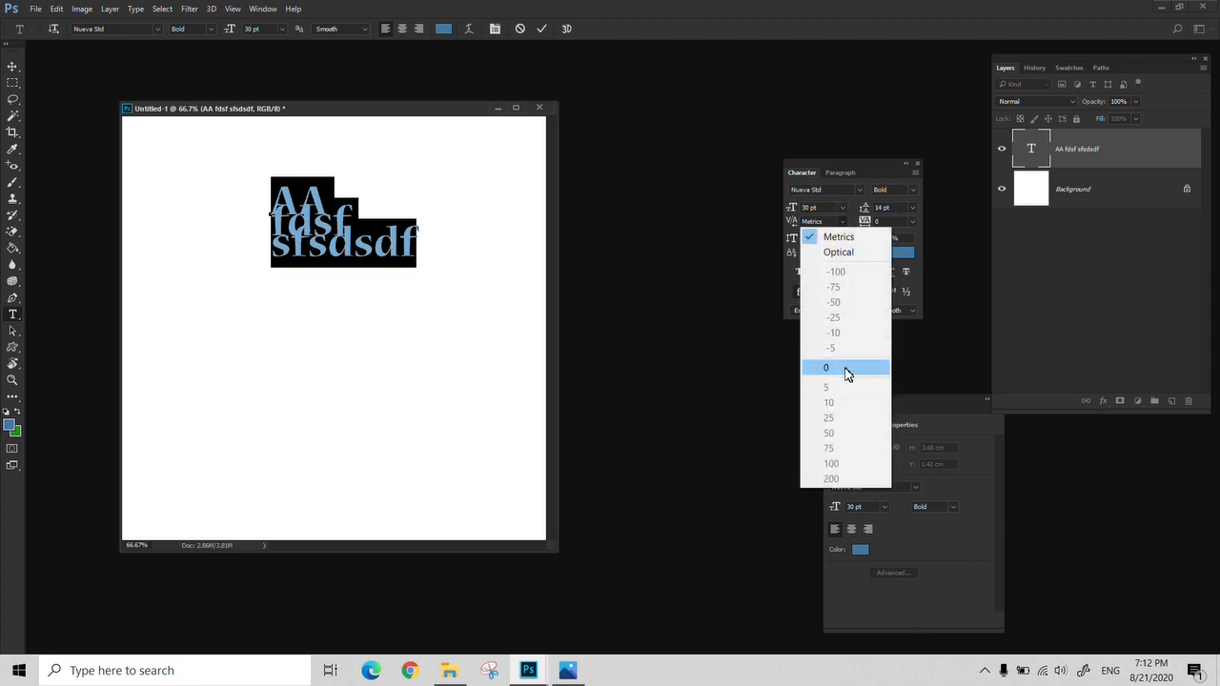
pyautogui.click(846, 368)
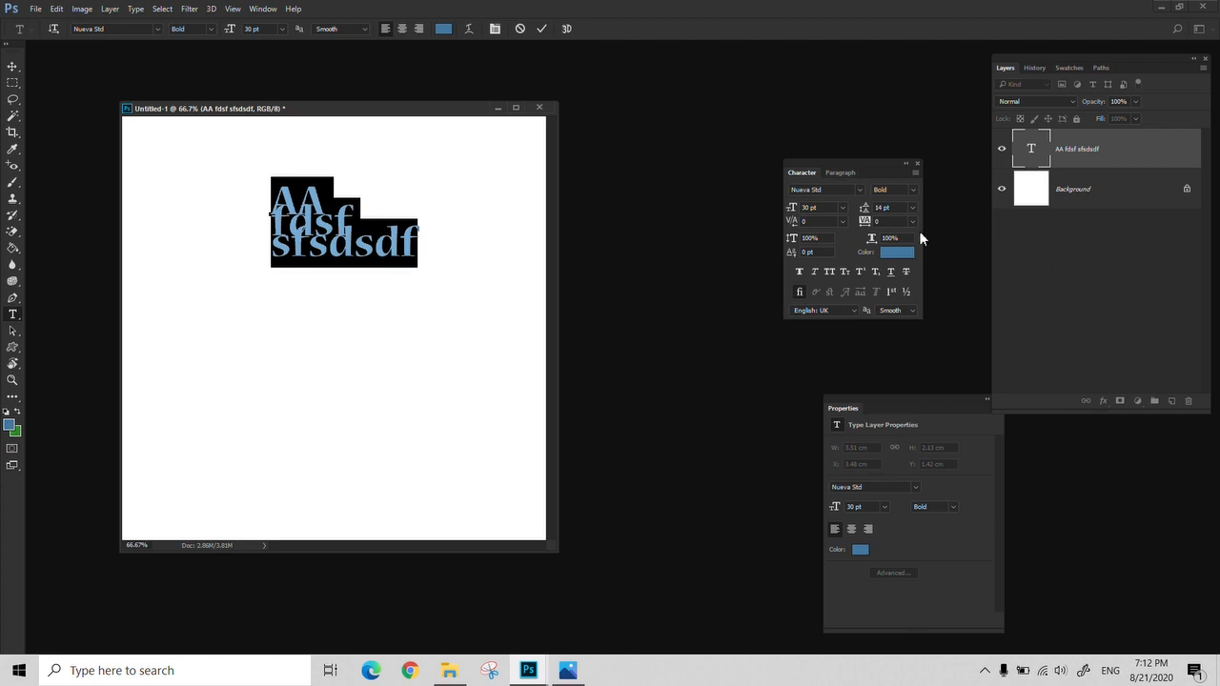
# Set the leading of the three lines to 60 pt and commit the text
pyautogui.click(912, 208)
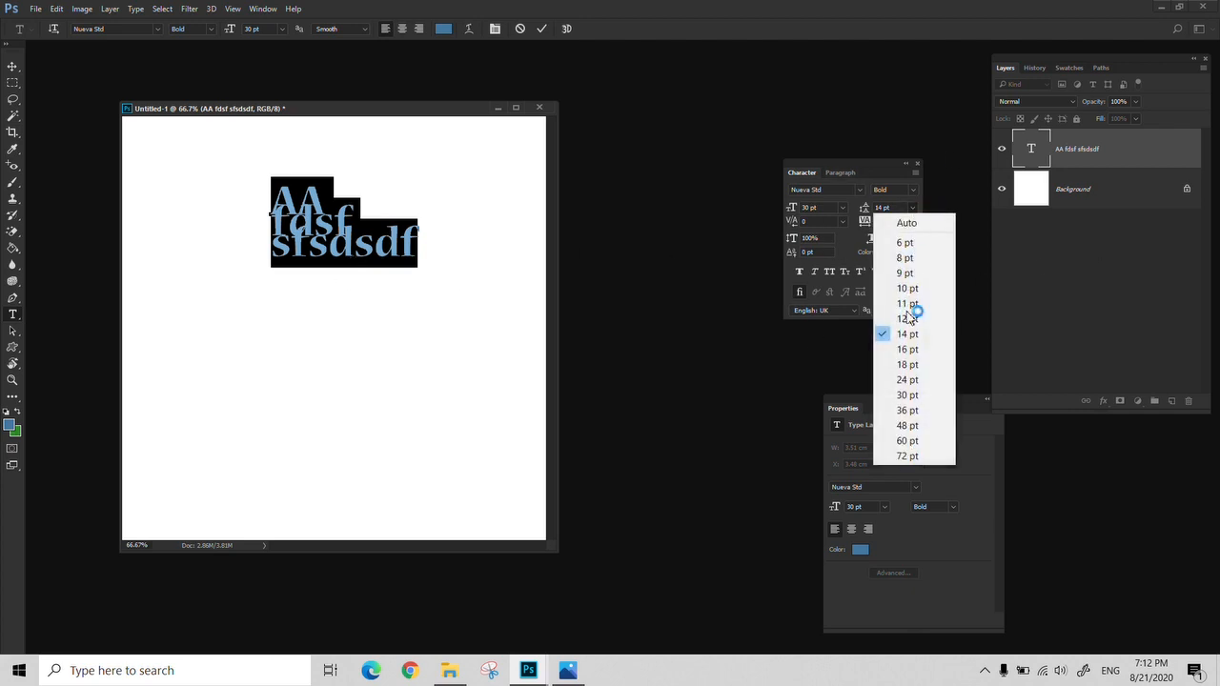
pyautogui.click(929, 443)
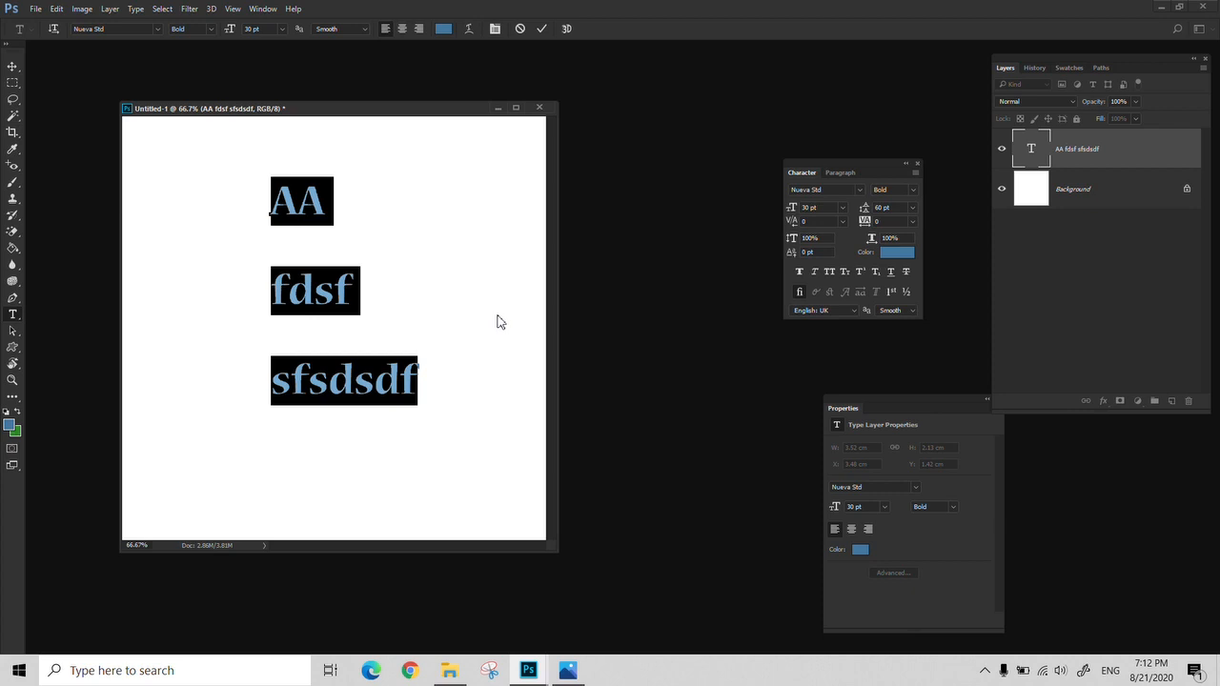
pyautogui.click(542, 29)
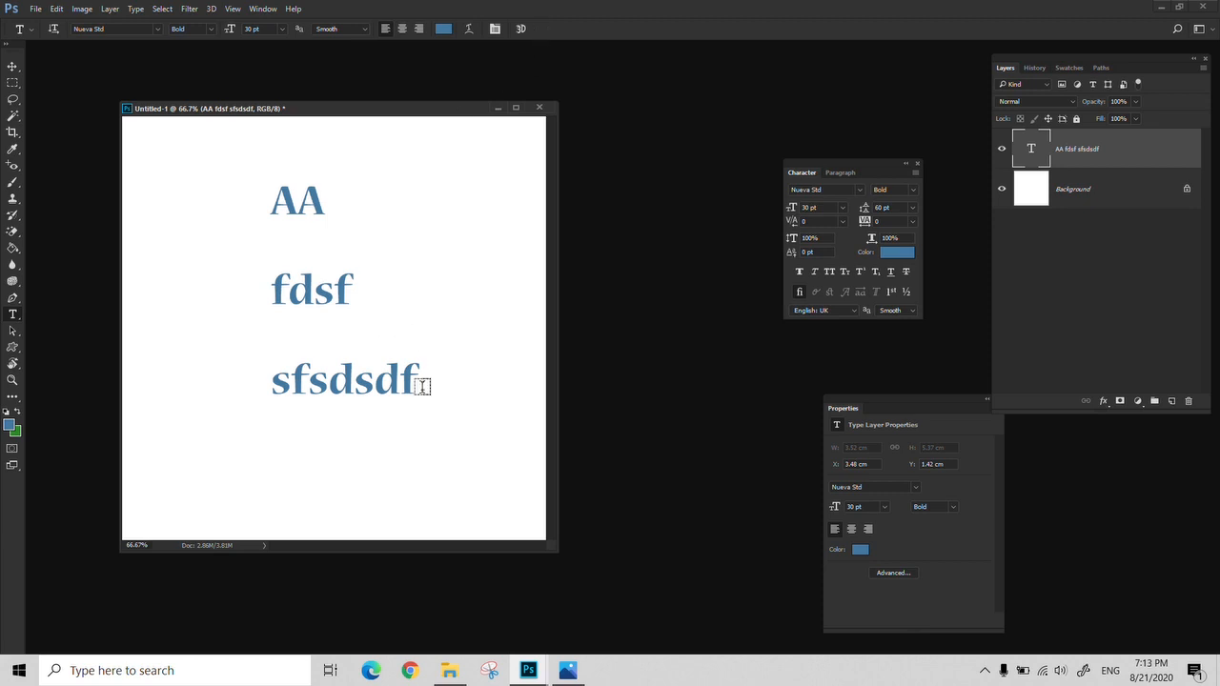
# Replace all three lines with the word "Peace", shift the text slightly lower and commit it
pyautogui.moveTo(421, 383); pyautogui.dragTo(253, 212)
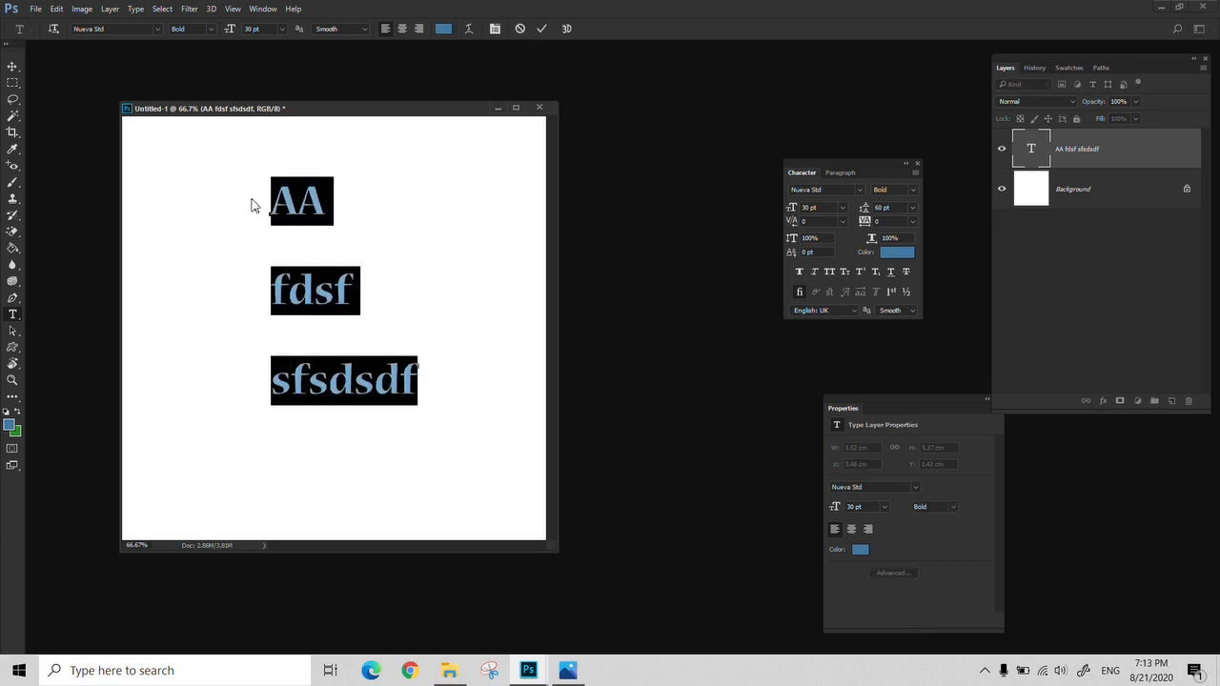
pyautogui.write('PEace')
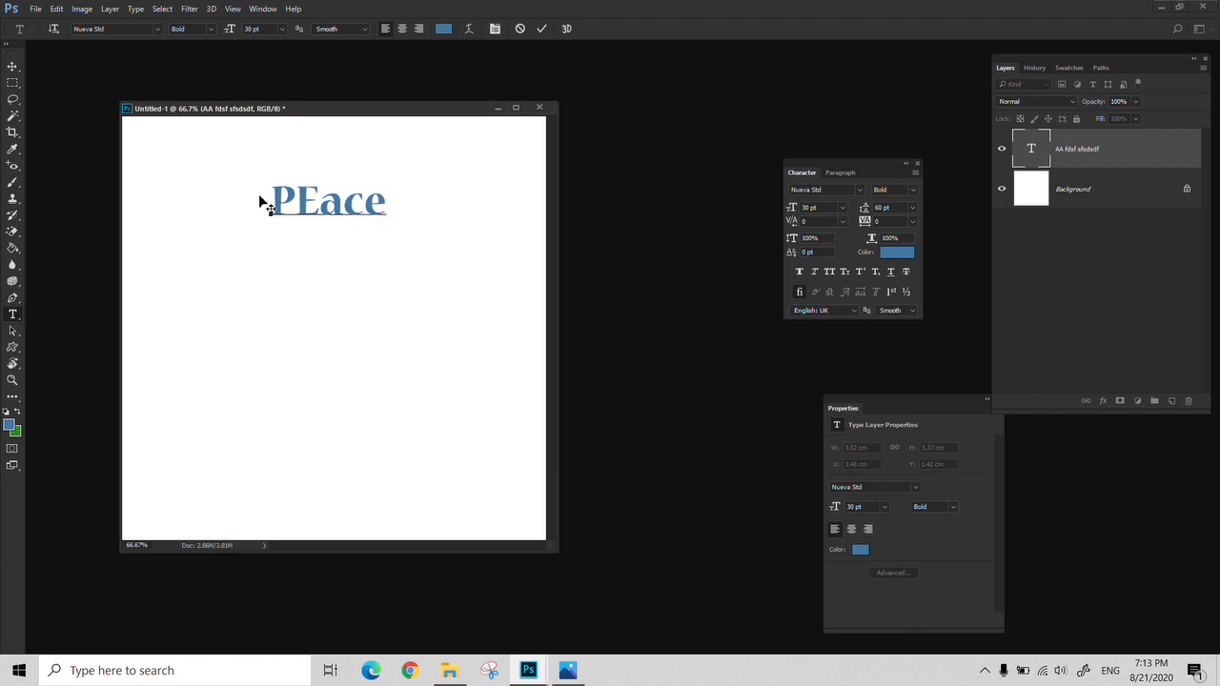
pyautogui.moveTo(296, 202); pyautogui.dragTo(356, 271)
pyautogui.write('e')
pyautogui.click(541, 28)
pyautogui.press('v')
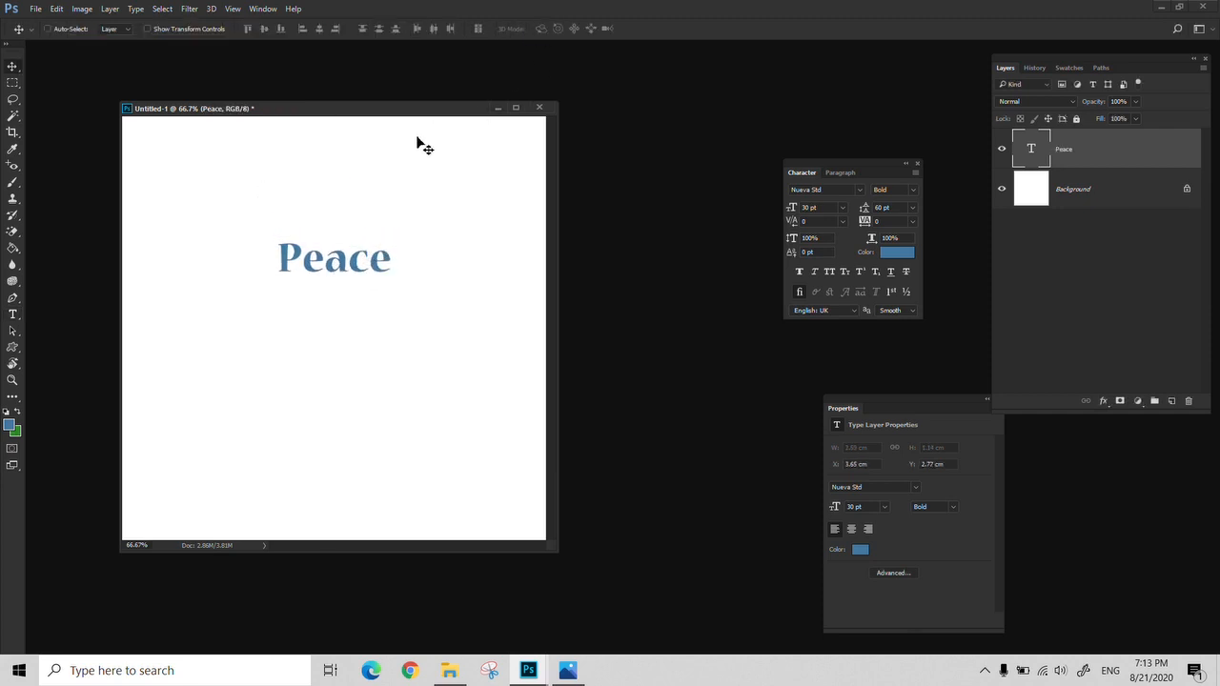
# Apply an Arc warp to "Peace" with bend +16%, horizontal distortion -33% and vertical distortion +30%
pyautogui.press('t')
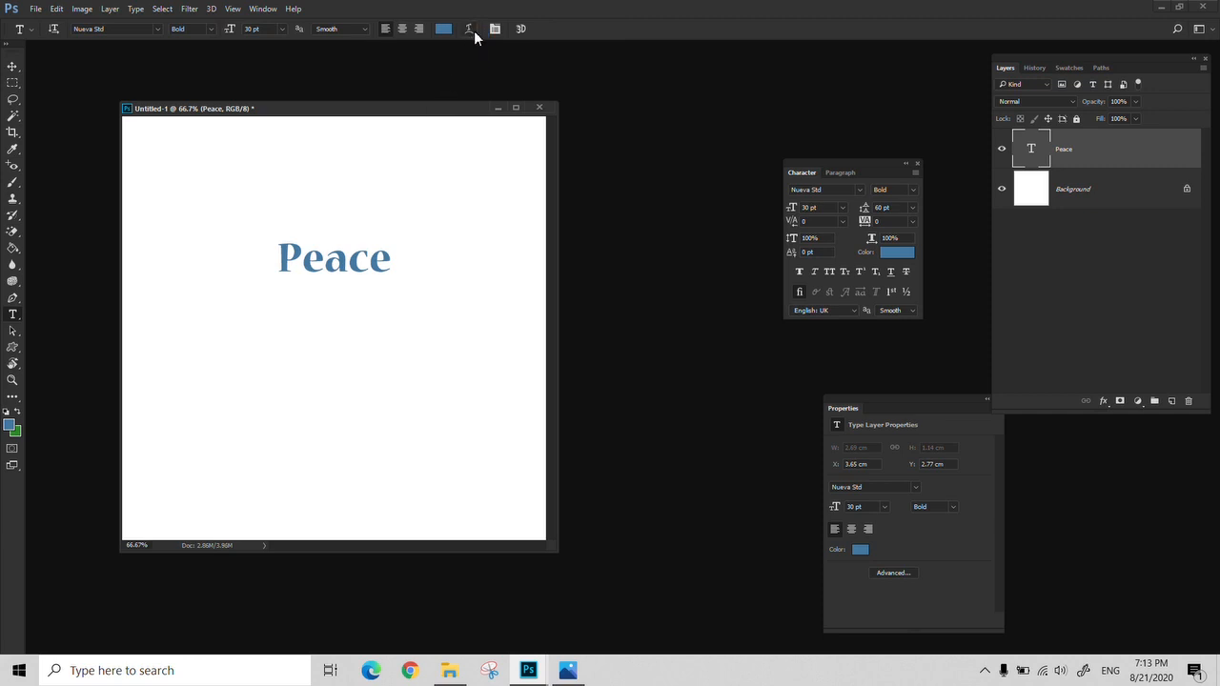
pyautogui.click(468, 28)
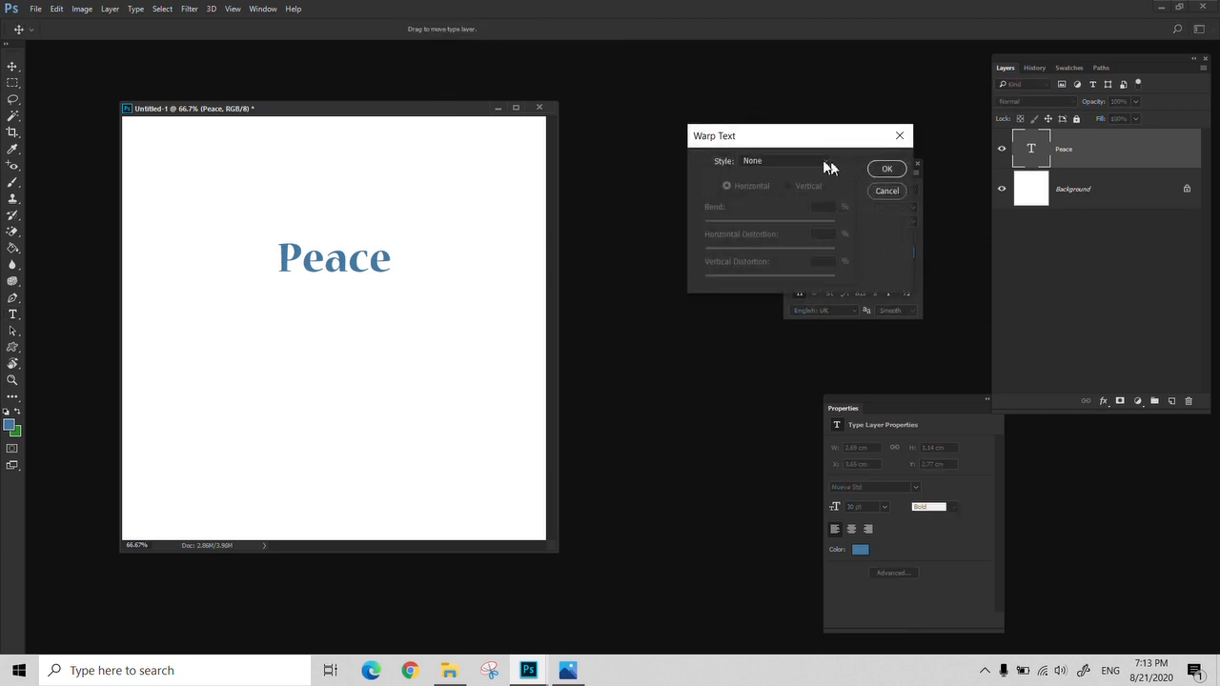
pyautogui.moveTo(806, 127); pyautogui.dragTo(679, 171)
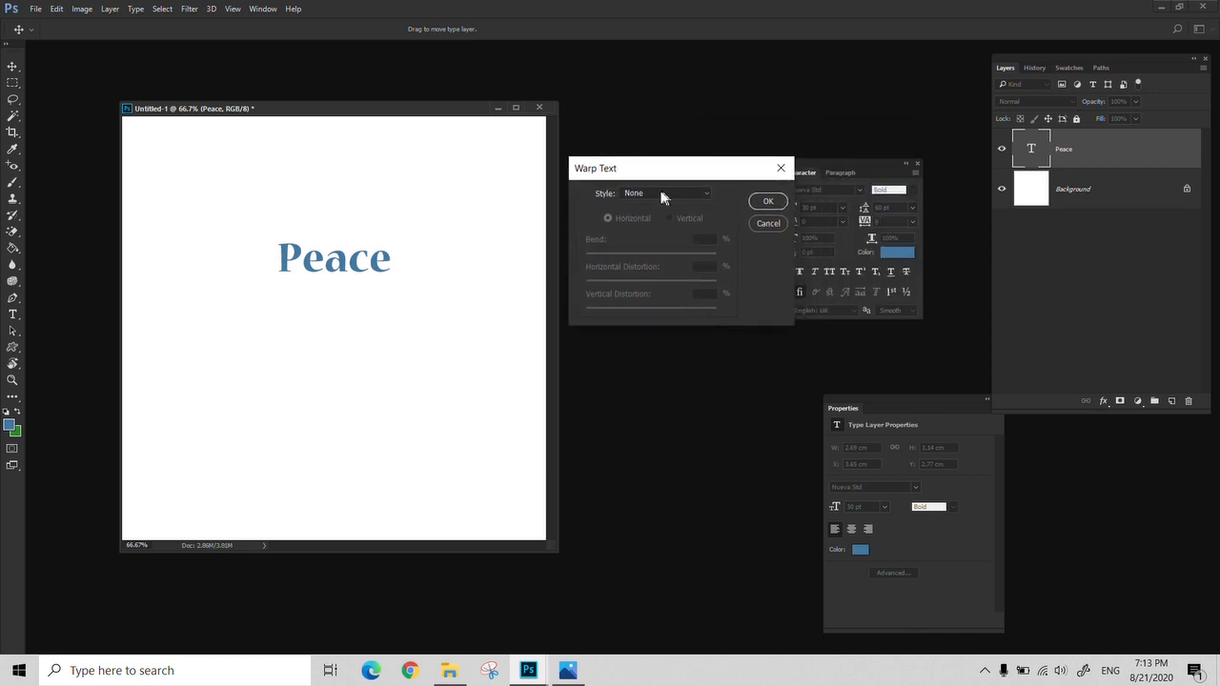
pyautogui.click(662, 195)
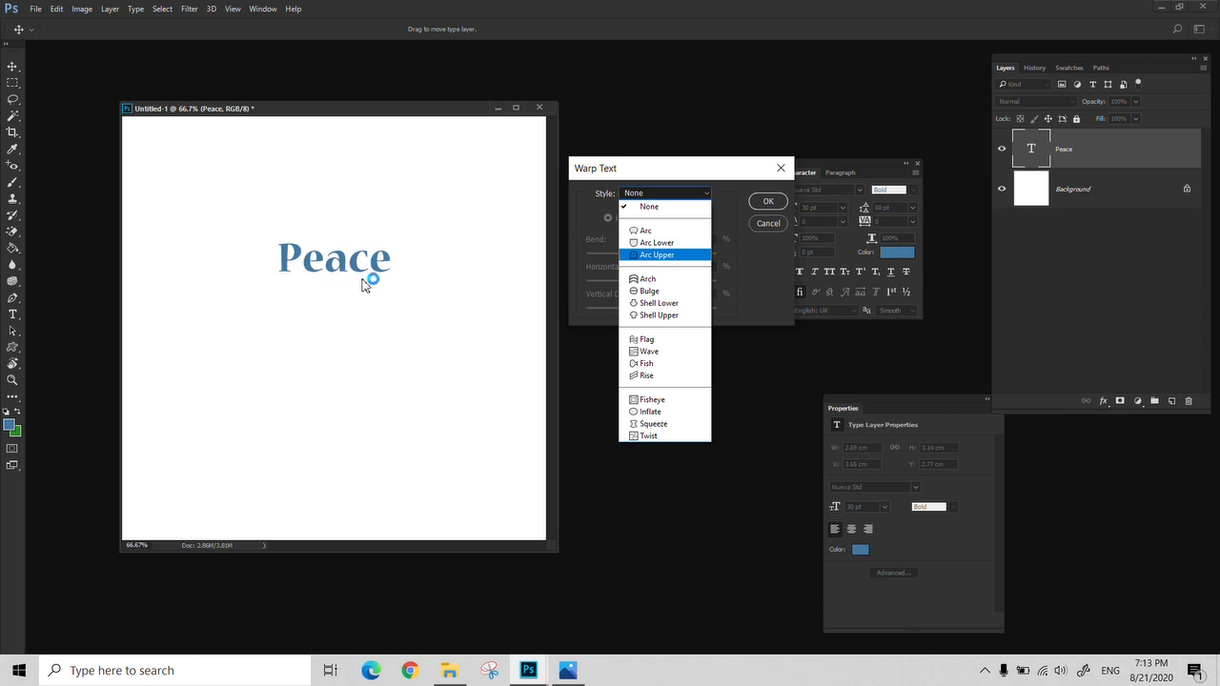
pyautogui.click(650, 230)
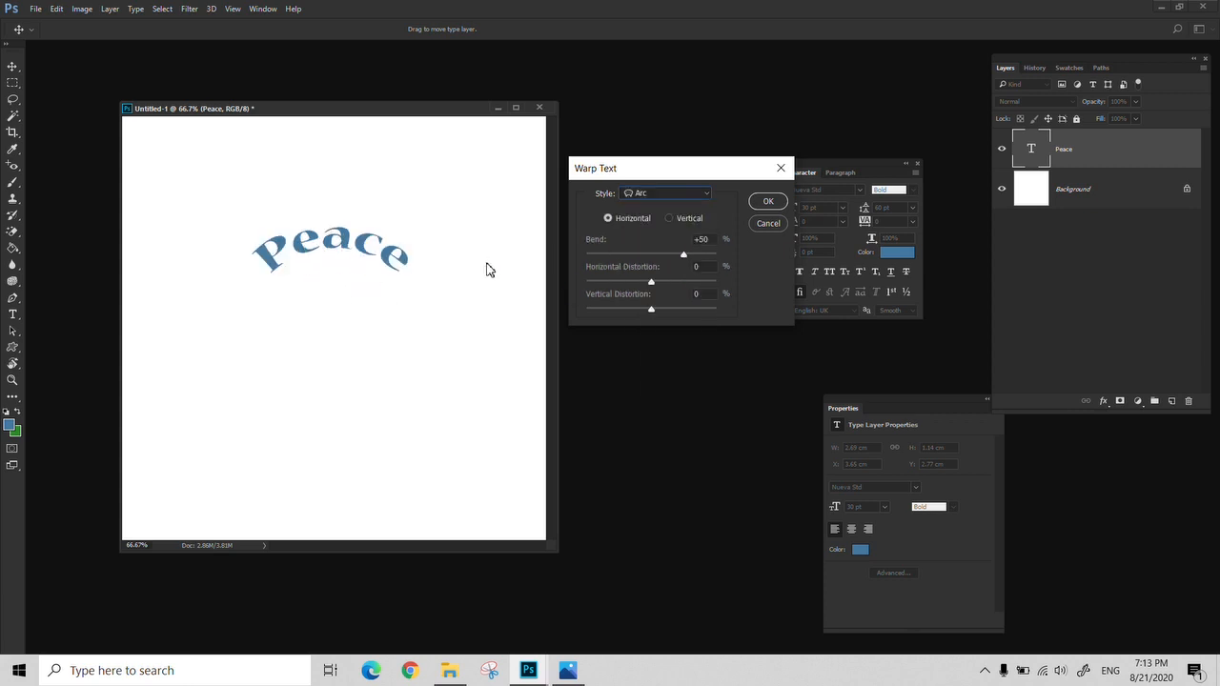
pyautogui.moveTo(688, 255); pyautogui.dragTo(673, 312)
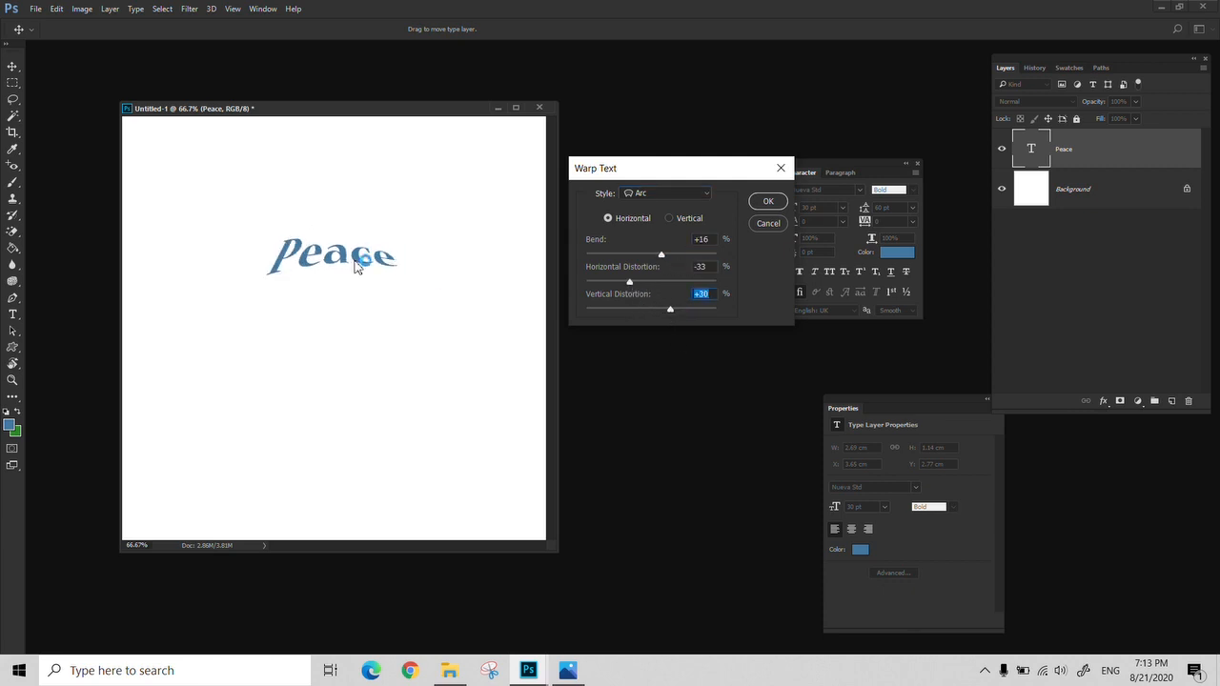
# Try the Bulge, Fish and Rise warp styles on "Peace", and reset the warp settings
pyautogui.click(682, 195)
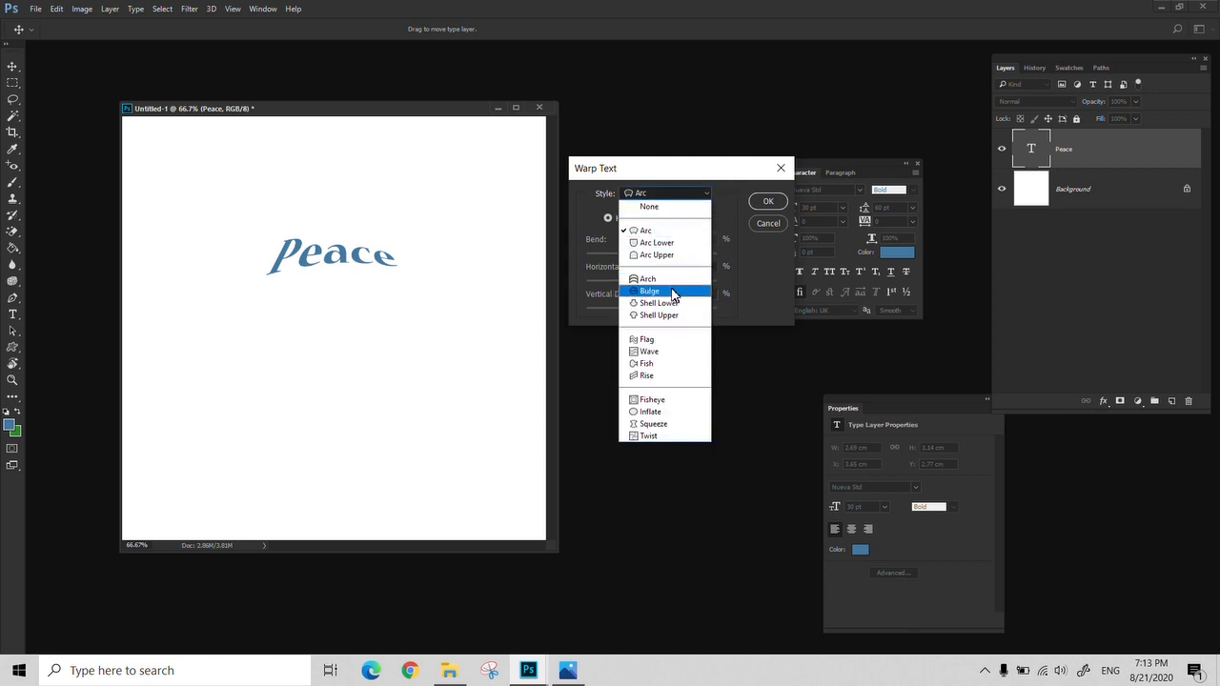
pyautogui.click(670, 288)
pyautogui.click(673, 193)
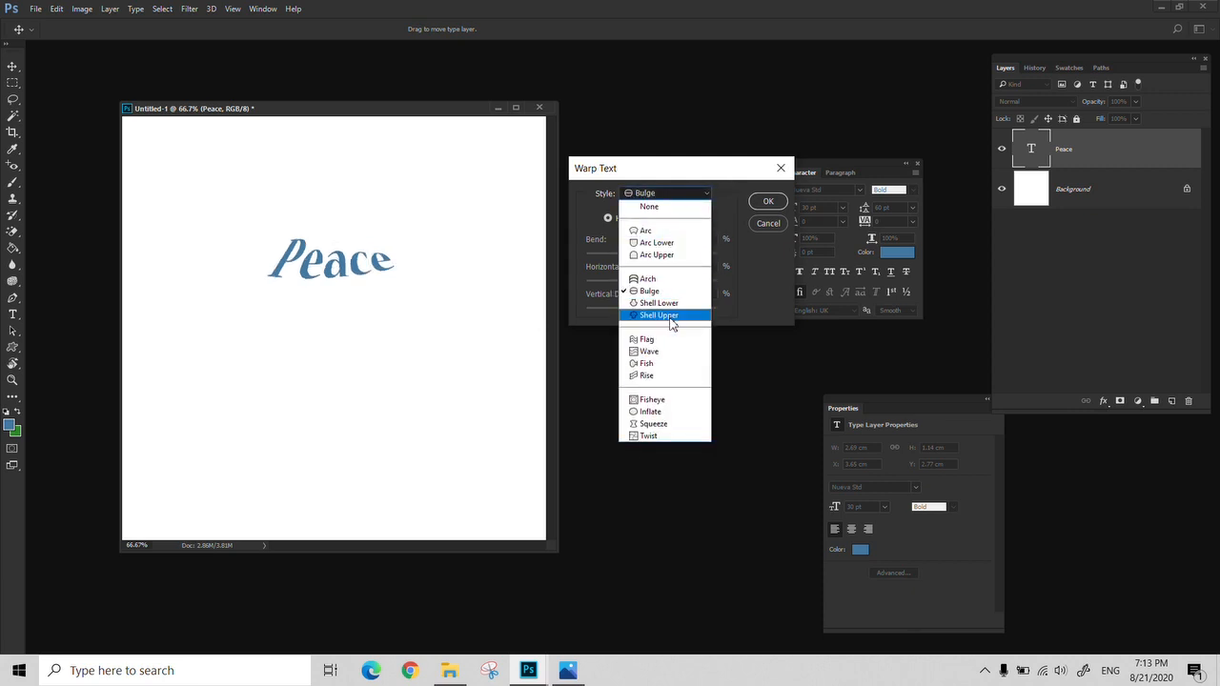
pyautogui.click(664, 372)
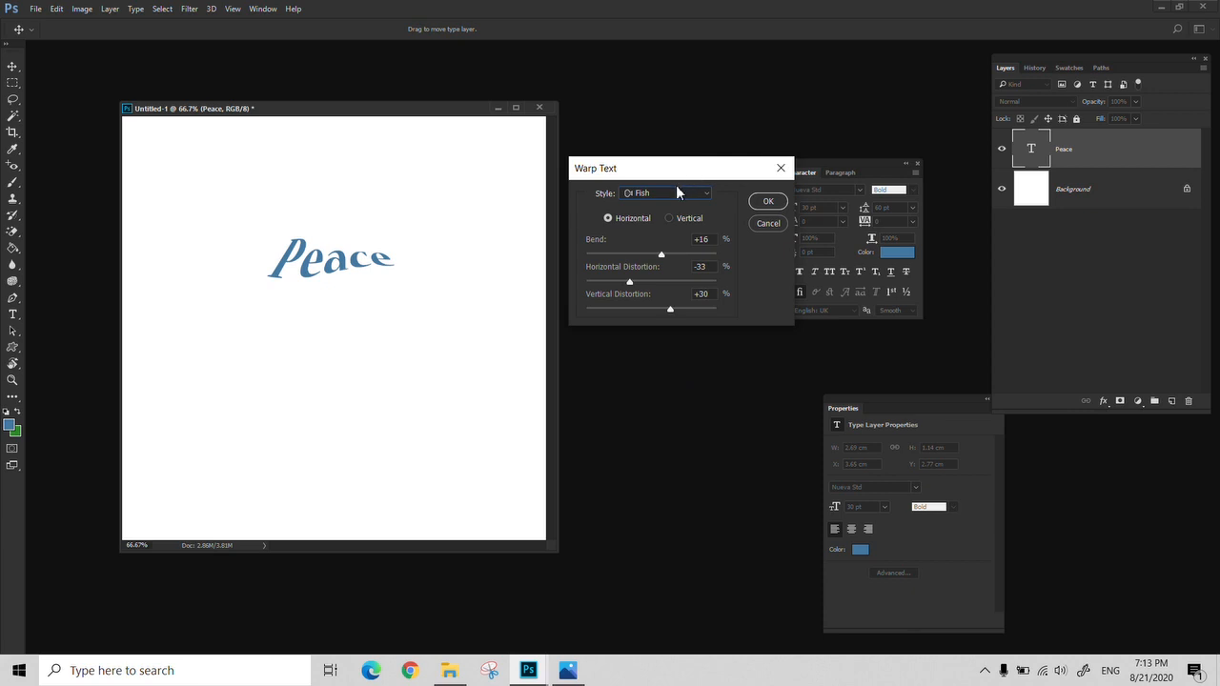
pyautogui.click(676, 193)
pyautogui.click(665, 376)
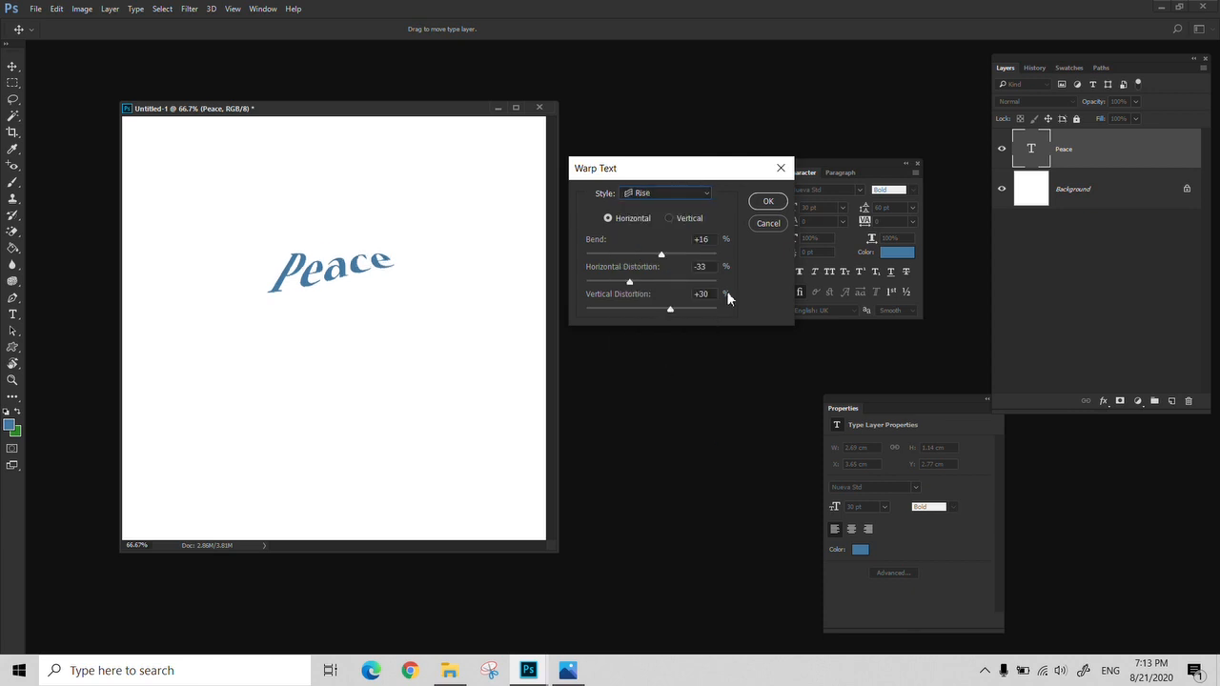
pyautogui.keyDown('alt'); pyautogui.click(768, 222); pyautogui.keyUp('alt')
# Warp "Peace" with the Twist style, adjust its bend and distortion, and apply the warp
pyautogui.click(667, 193)
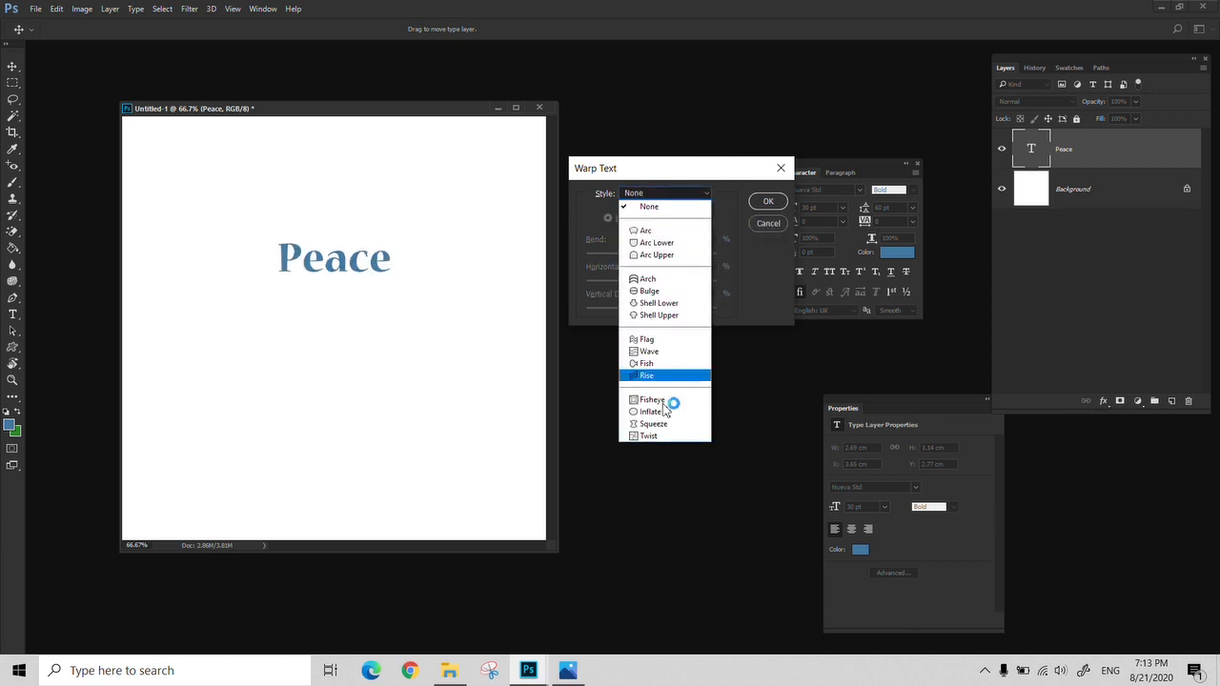
pyautogui.click(662, 435)
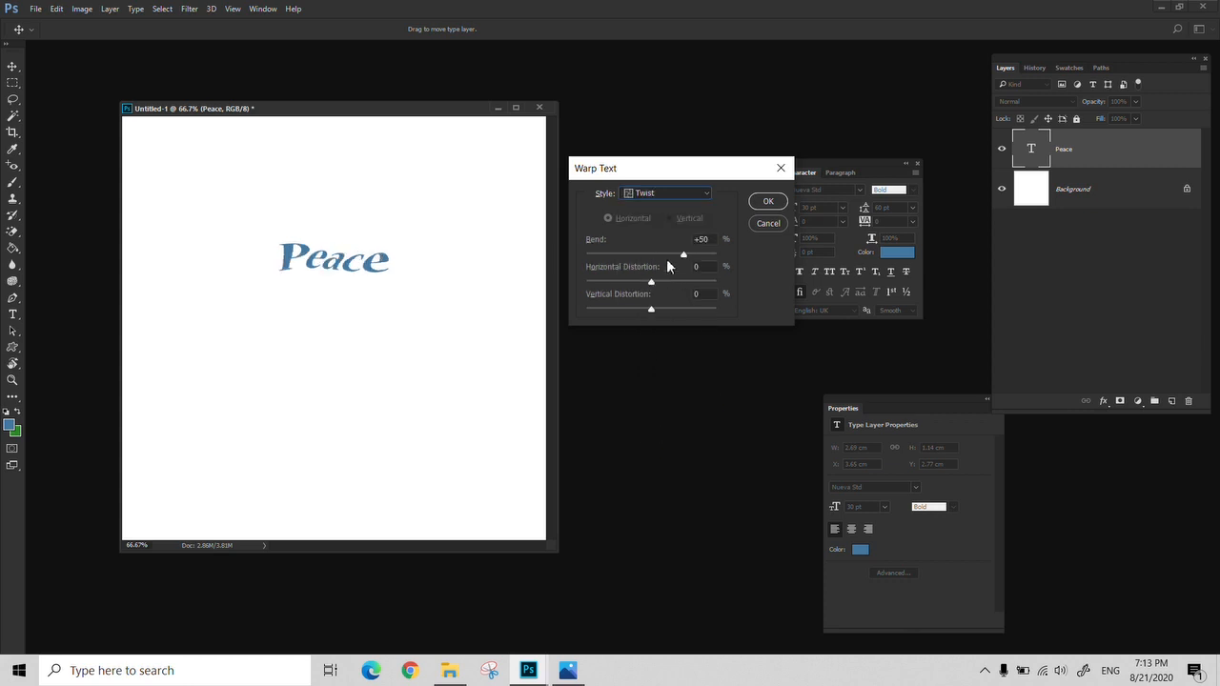
pyautogui.moveTo(683, 254); pyautogui.dragTo(683, 310)
pyautogui.click(767, 204)
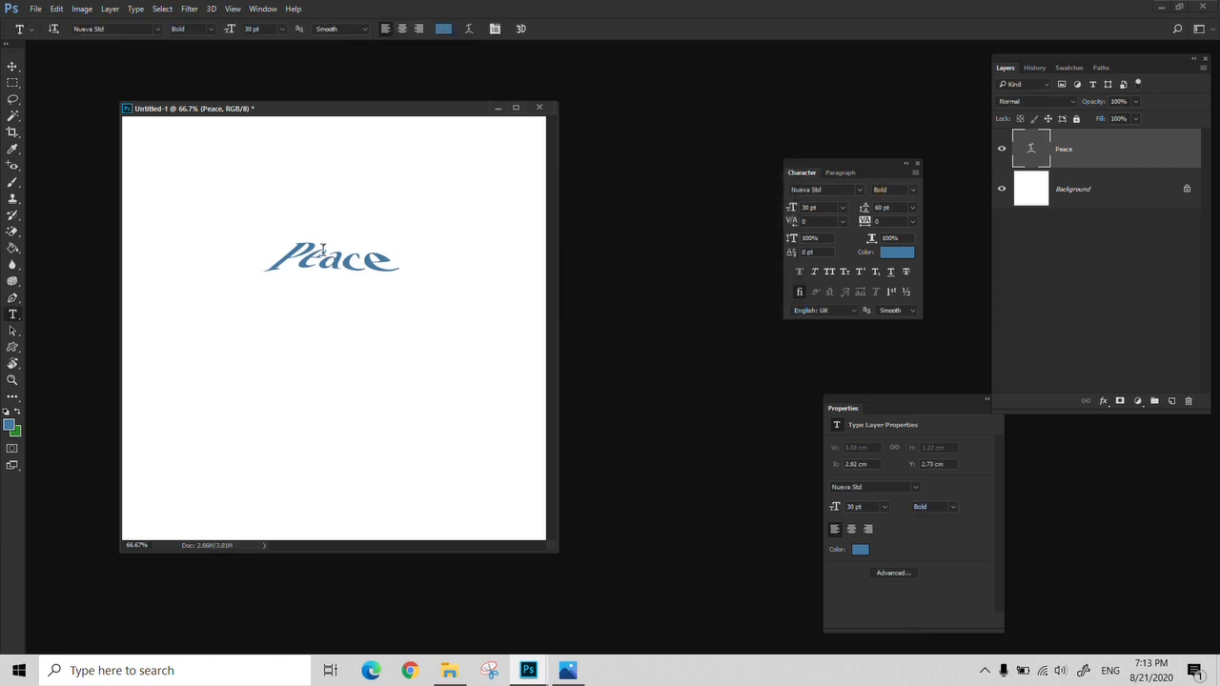
# Examine the warped "Peace" text at 200% zoom
pyautogui.press('z')
pyautogui.click(323, 266)
pyautogui.click(322, 271)
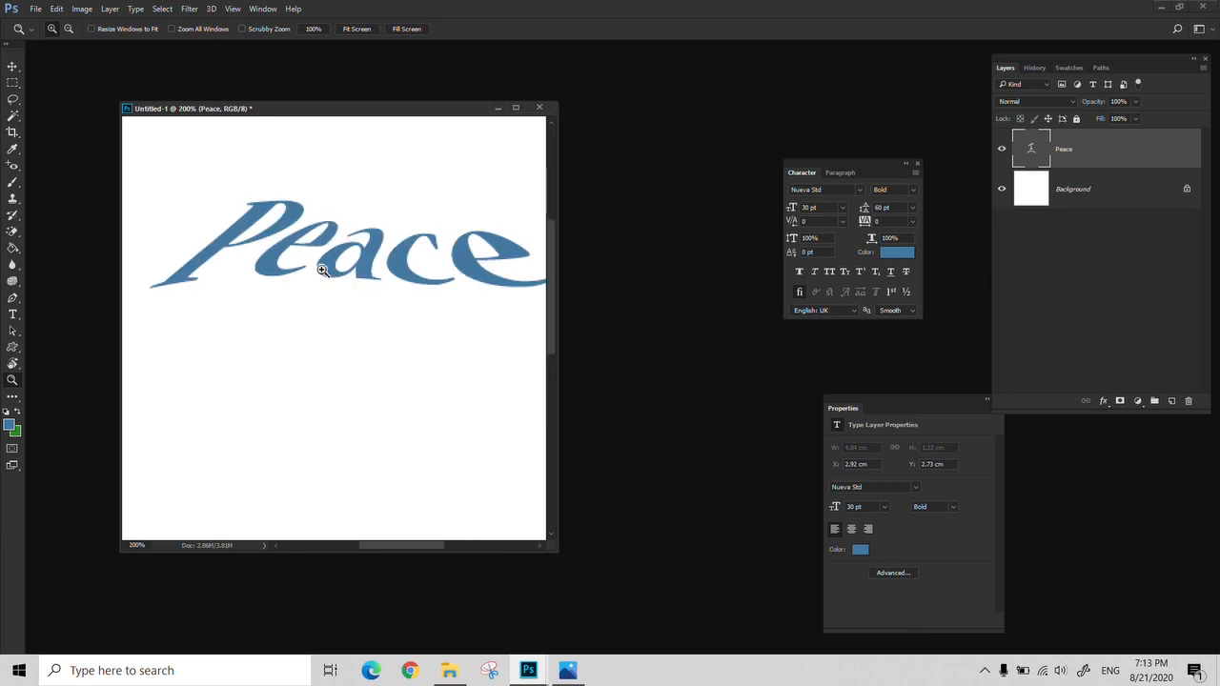
# Undo the text warp and the earlier move of "Peace", and view the whole document at 50%
pyautogui.hotkey('ctrl', 'alt', 'z')
pyautogui.hotkey('ctrl', 'alt', 'z')
pyautogui.keyDown('alt'); pyautogui.click(437, 280); pyautogui.keyUp('alt')
pyautogui.keyDown('alt'); pyautogui.click(436, 280); pyautogui.keyUp('alt')
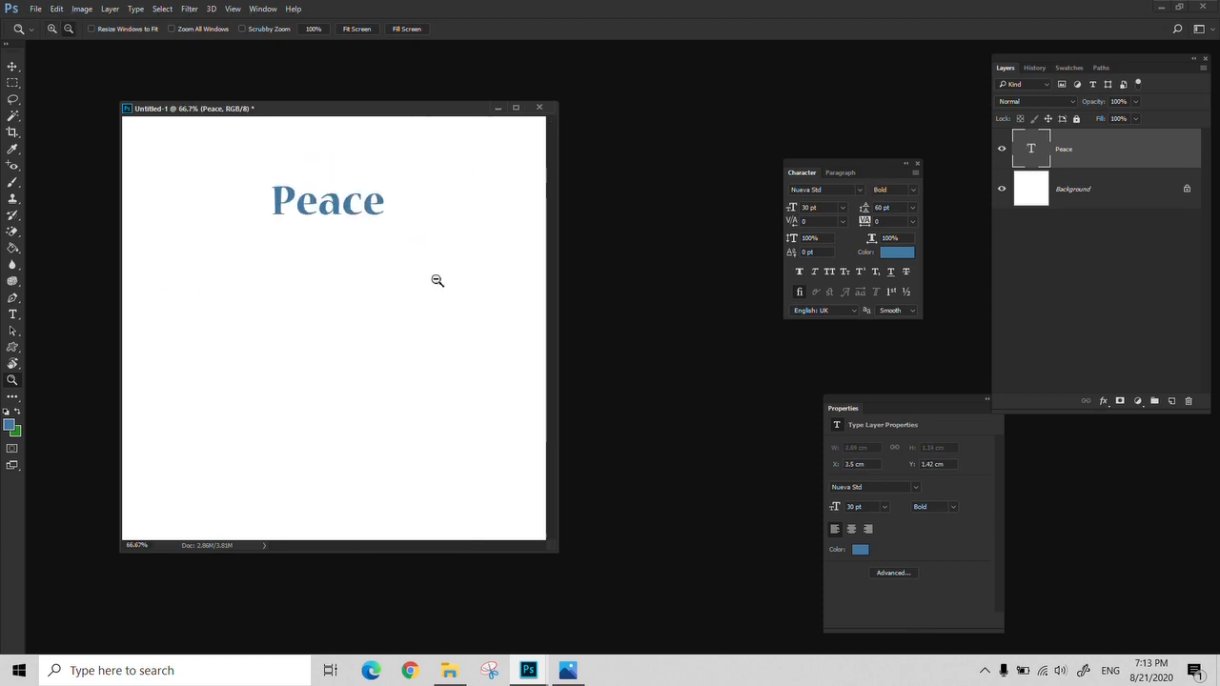
pyautogui.keyDown('alt'); pyautogui.click(436, 280); pyautogui.keyUp('alt')
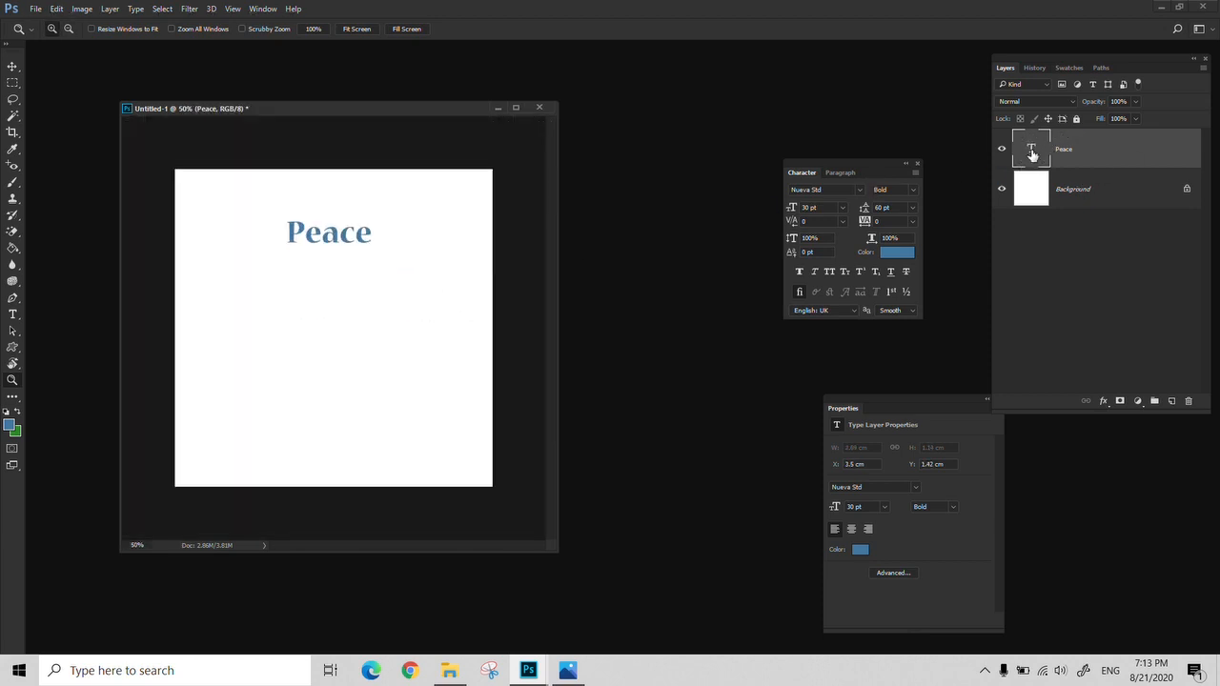
# Scale the "Peace" text up with Free Transform to about 82 pt and move it near the canvas centre
pyautogui.hotkey('ctrl', 't')
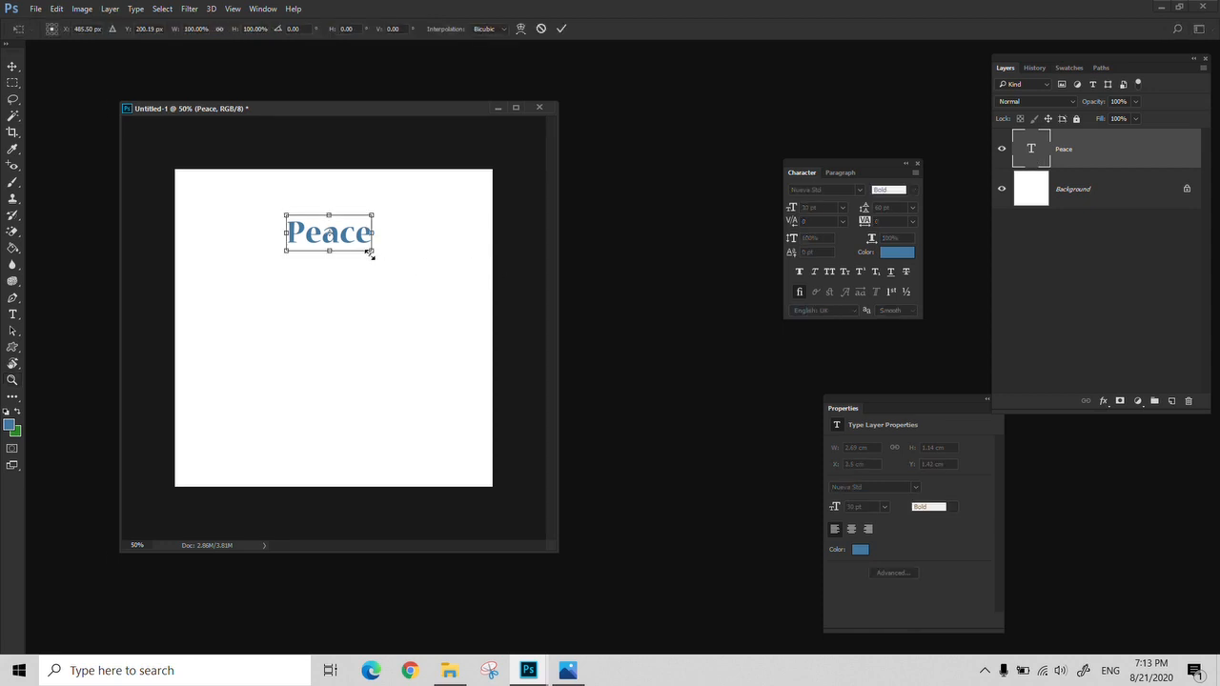
pyautogui.moveTo(371, 253); pyautogui.dragTo(494, 362)
pyautogui.press('Return')
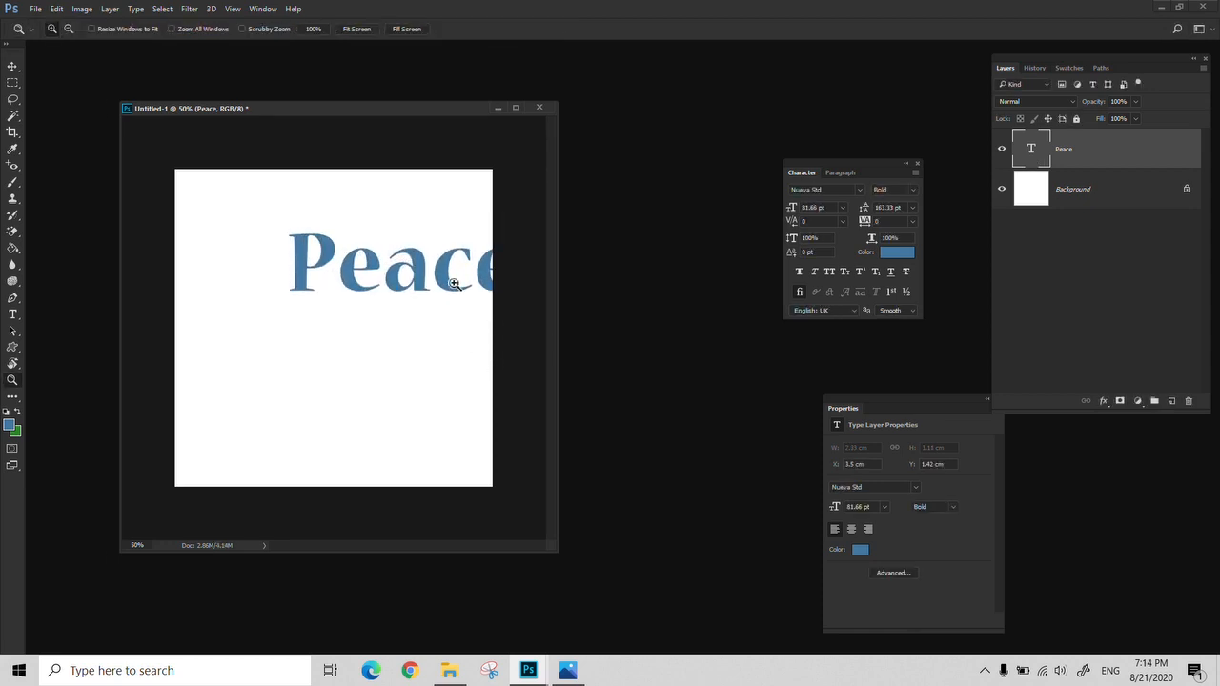
pyautogui.press('v')
pyautogui.moveTo(452, 286); pyautogui.dragTo(385, 322)
# Shrink the "Peace" text with Free Transform to about 2.65 pt, apply it, and enlarge the text again to about 79 pt
pyautogui.hotkey('ctrl', 't')
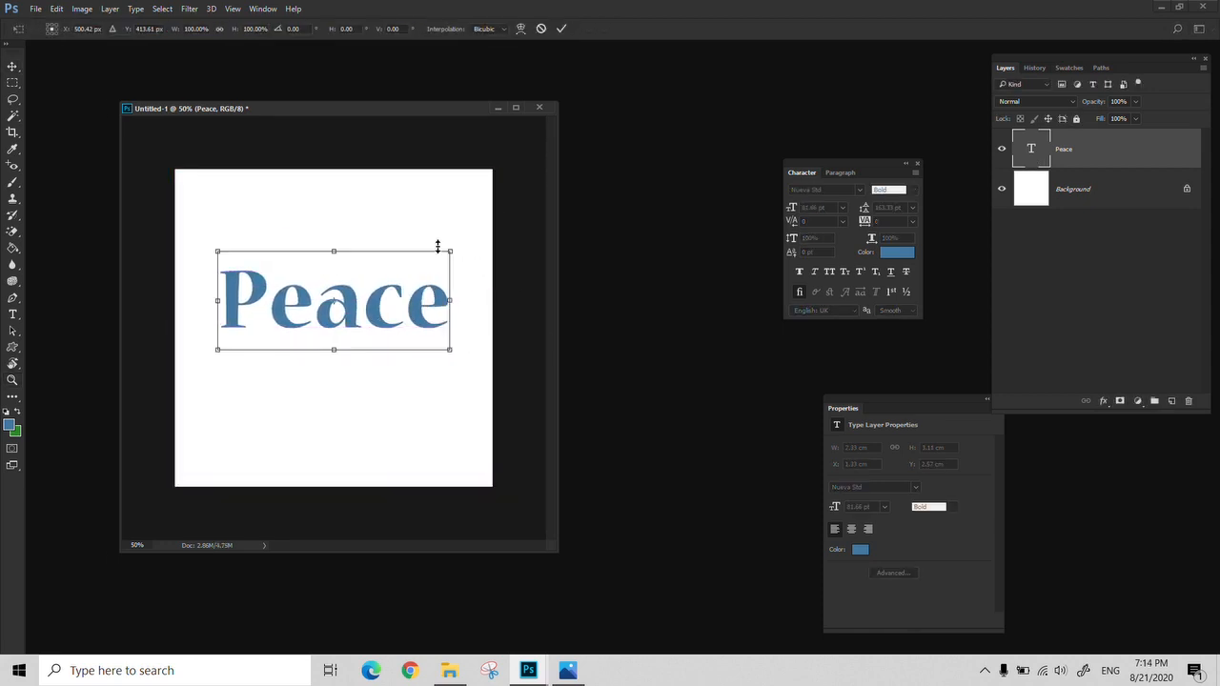
pyautogui.moveTo(453, 256); pyautogui.dragTo(245, 348)
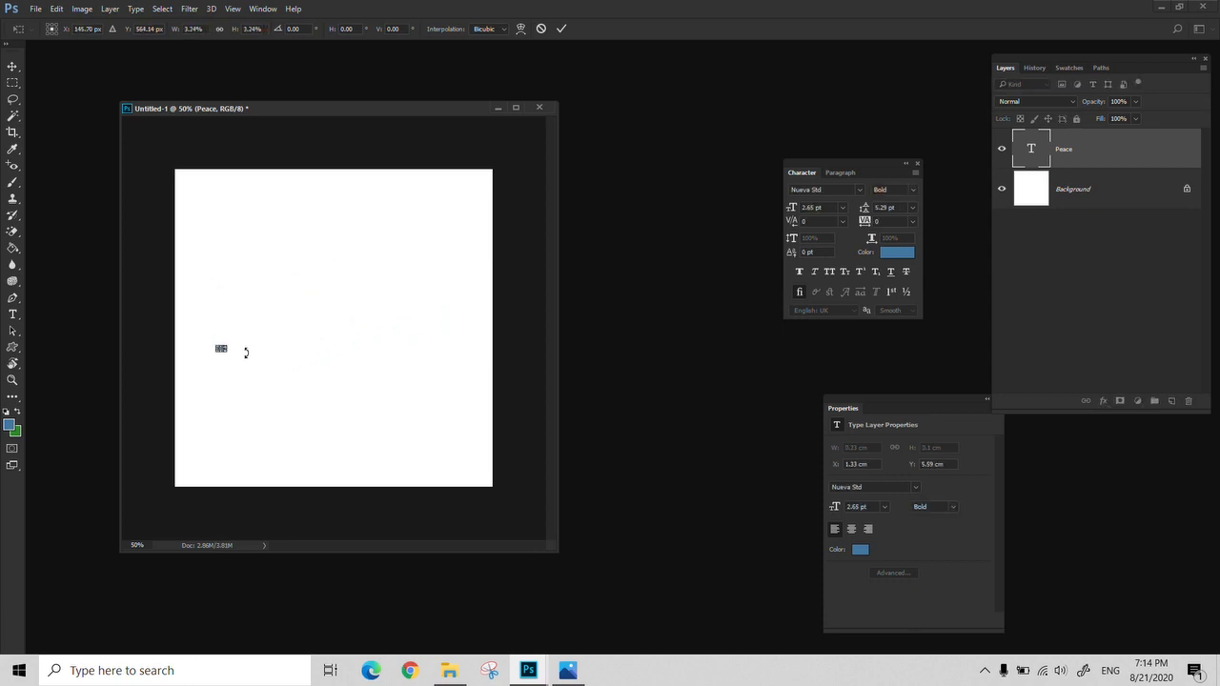
pyautogui.press('Return')
pyautogui.hotkey('ctrl', 't')
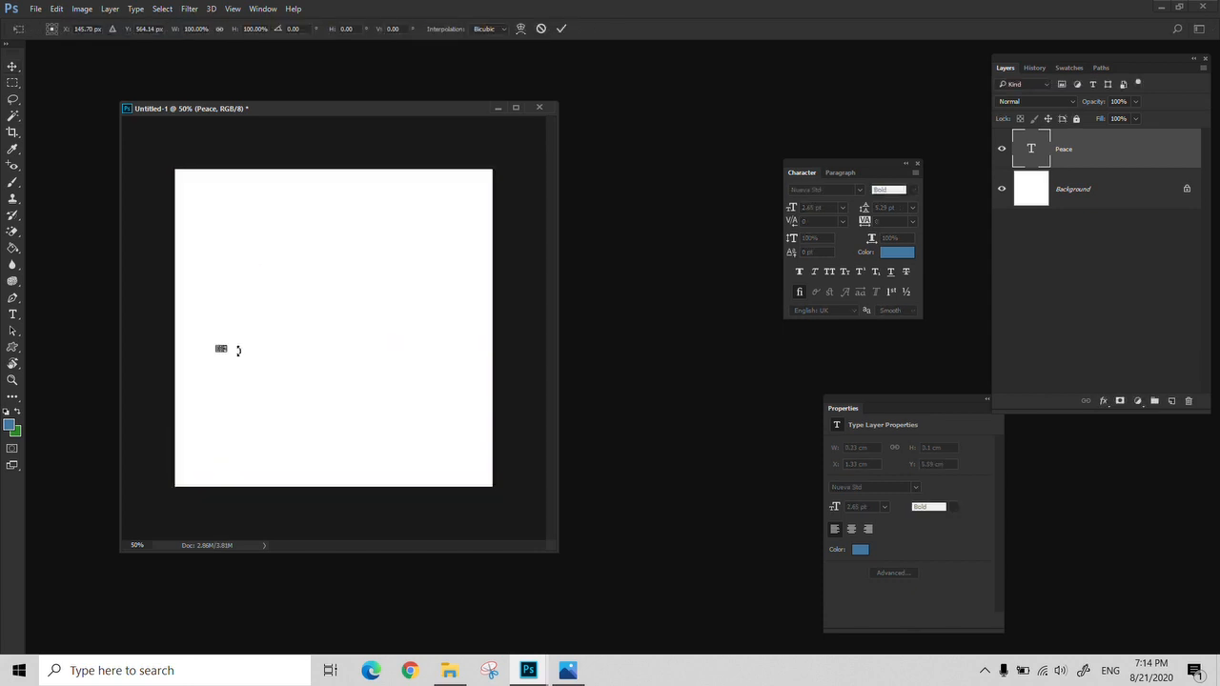
pyautogui.moveTo(228, 346); pyautogui.dragTo(409, 168)
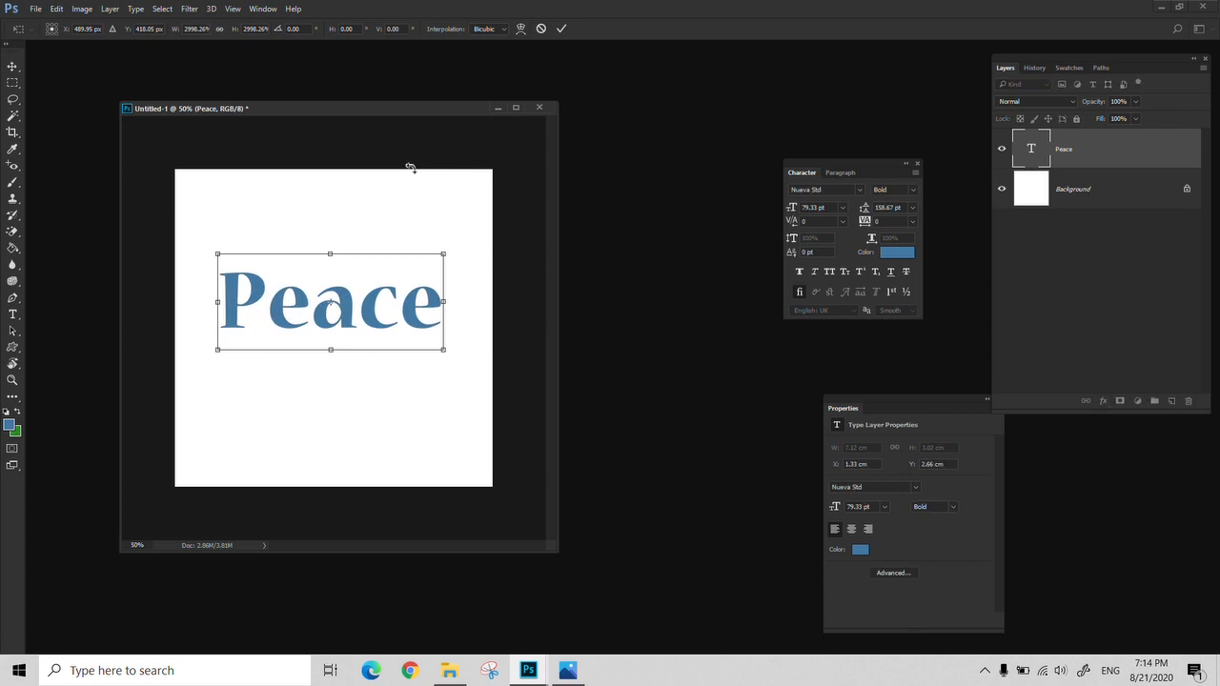
pyautogui.press('Return')
# Examine the letter edges of the rescaled "Peace" text at up to 300% zoom
pyautogui.press('z')
pyautogui.tripleClick(339, 318)
pyautogui.moveTo(322, 320); pyautogui.dragTo(529, 325)
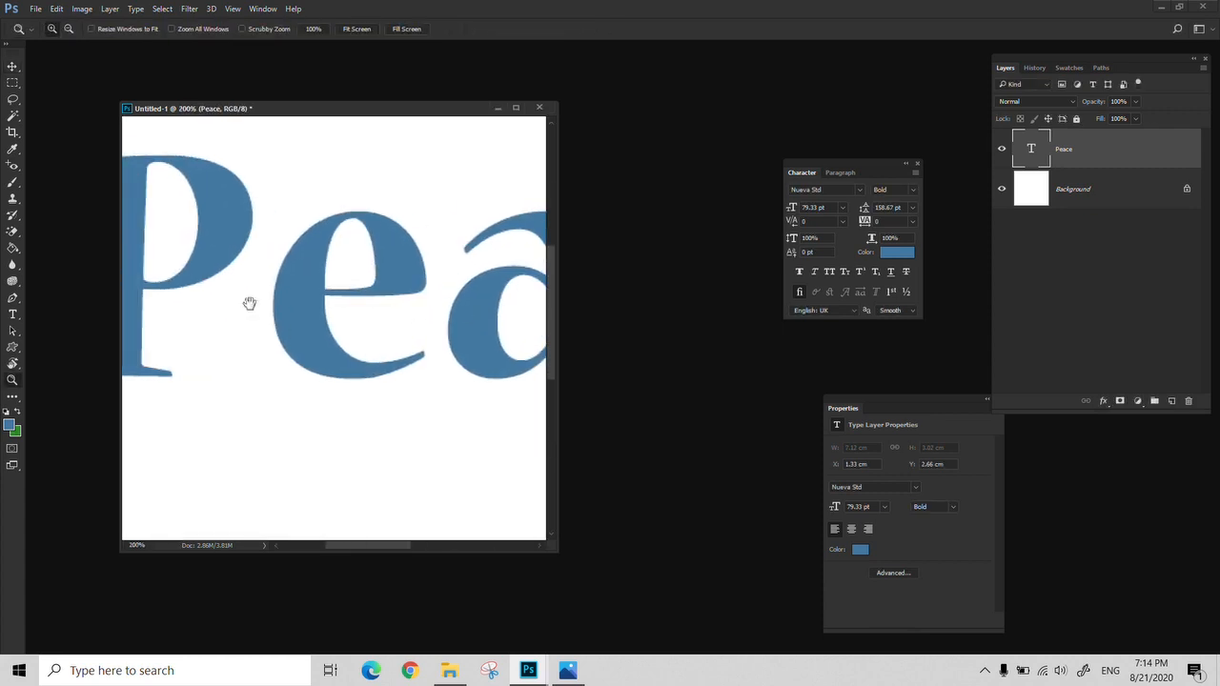
pyautogui.moveTo(249, 319); pyautogui.dragTo(312, 337)
pyautogui.click(218, 287)
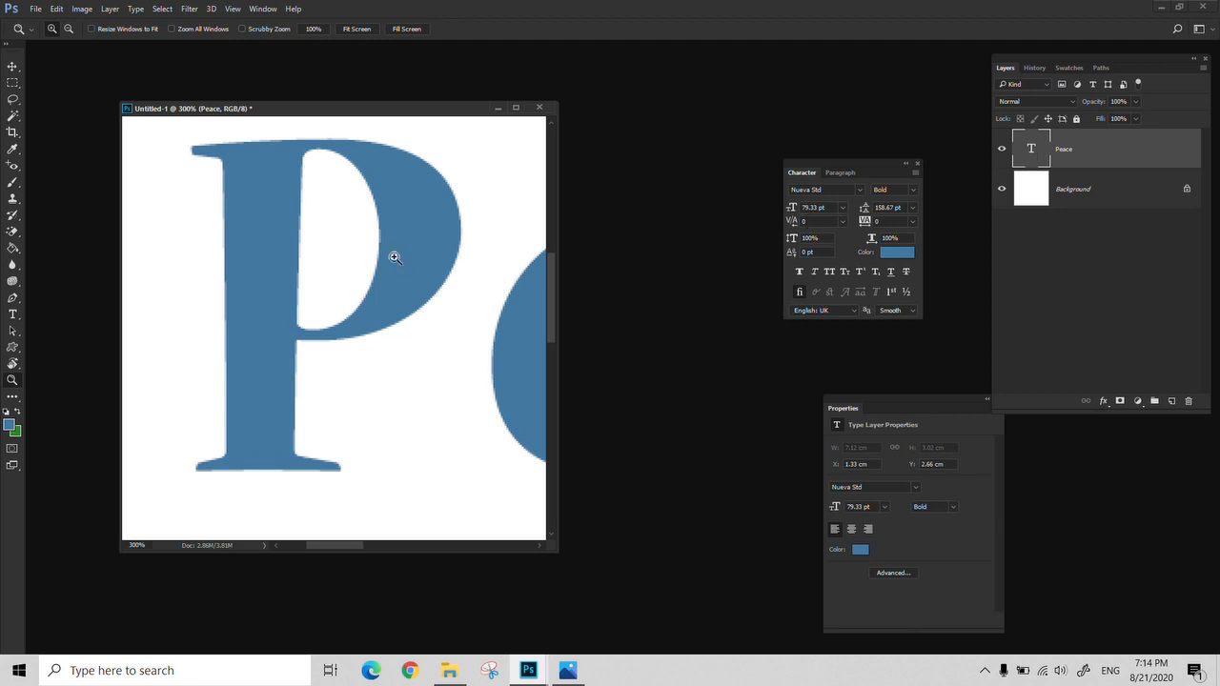
pyautogui.keyDown('alt'); pyautogui.click(217, 282); pyautogui.keyUp('alt')
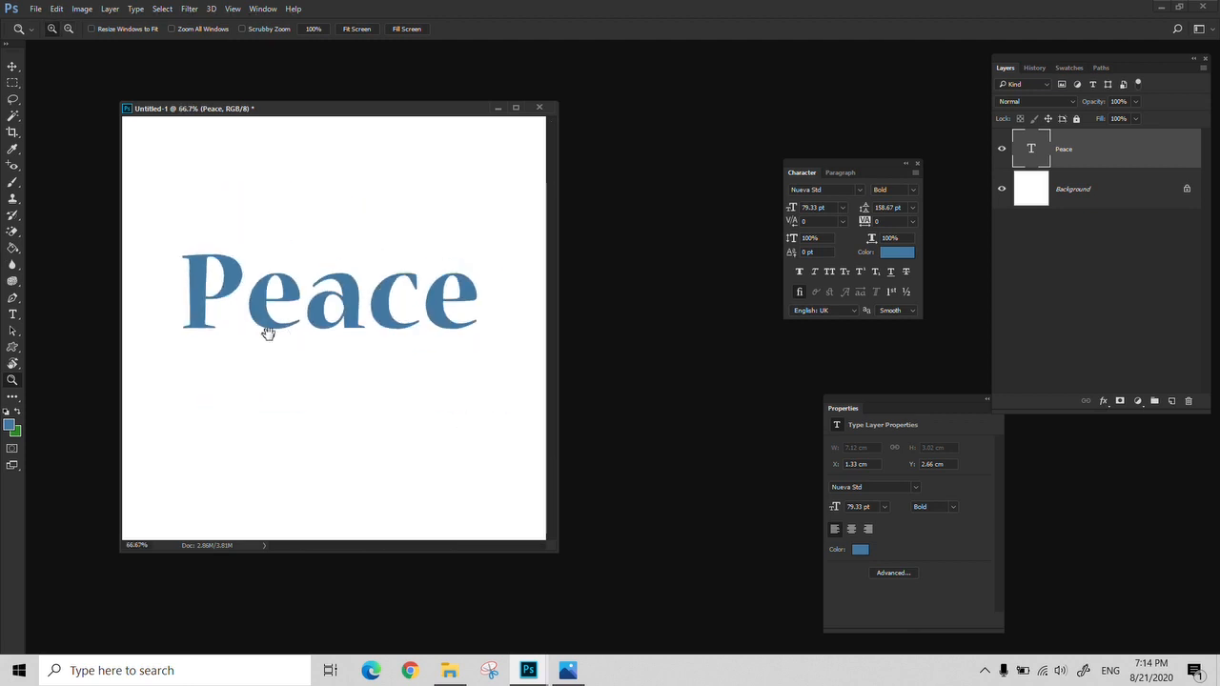
# Add a new layer clipped to the "Peace" text for the Brush tool and set the foreground colour to ff0054
pyautogui.press('w')
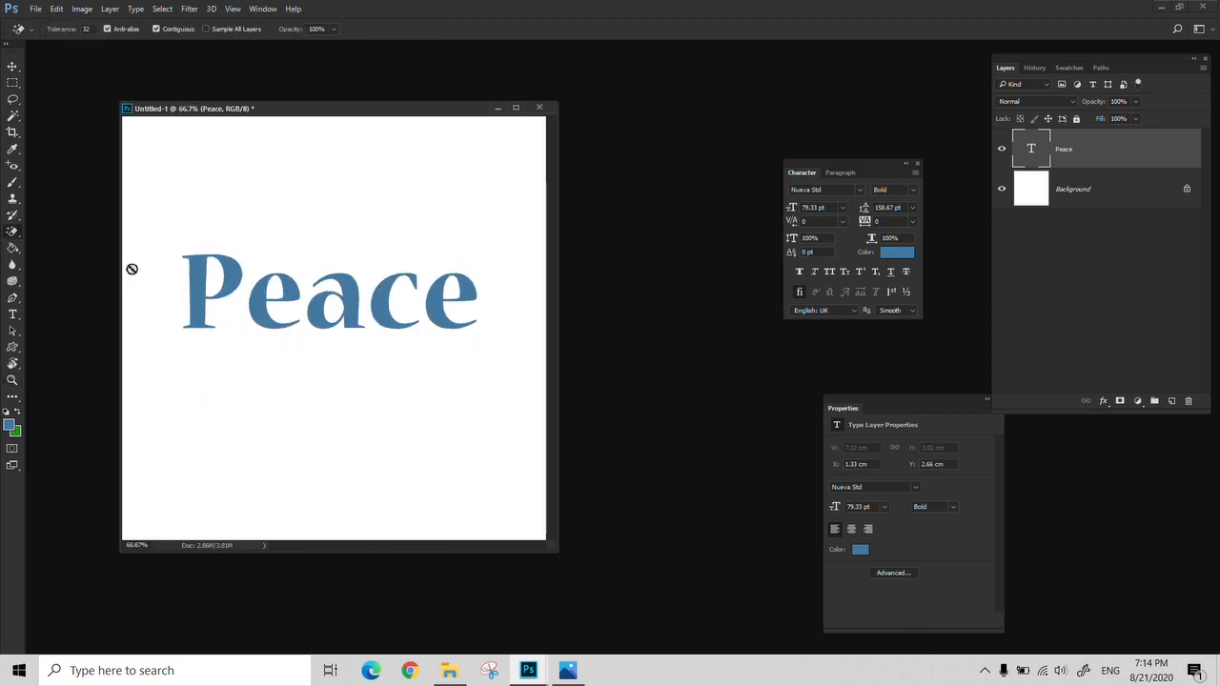
pyautogui.click(13, 183)
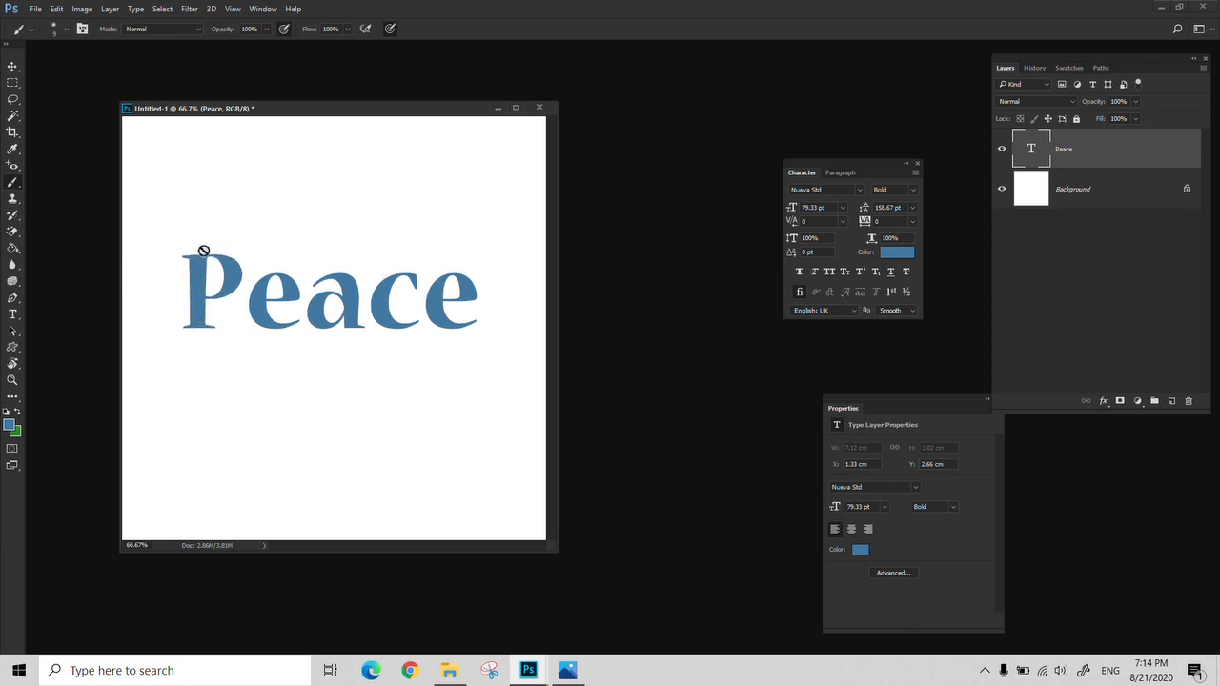
pyautogui.click(1171, 401)
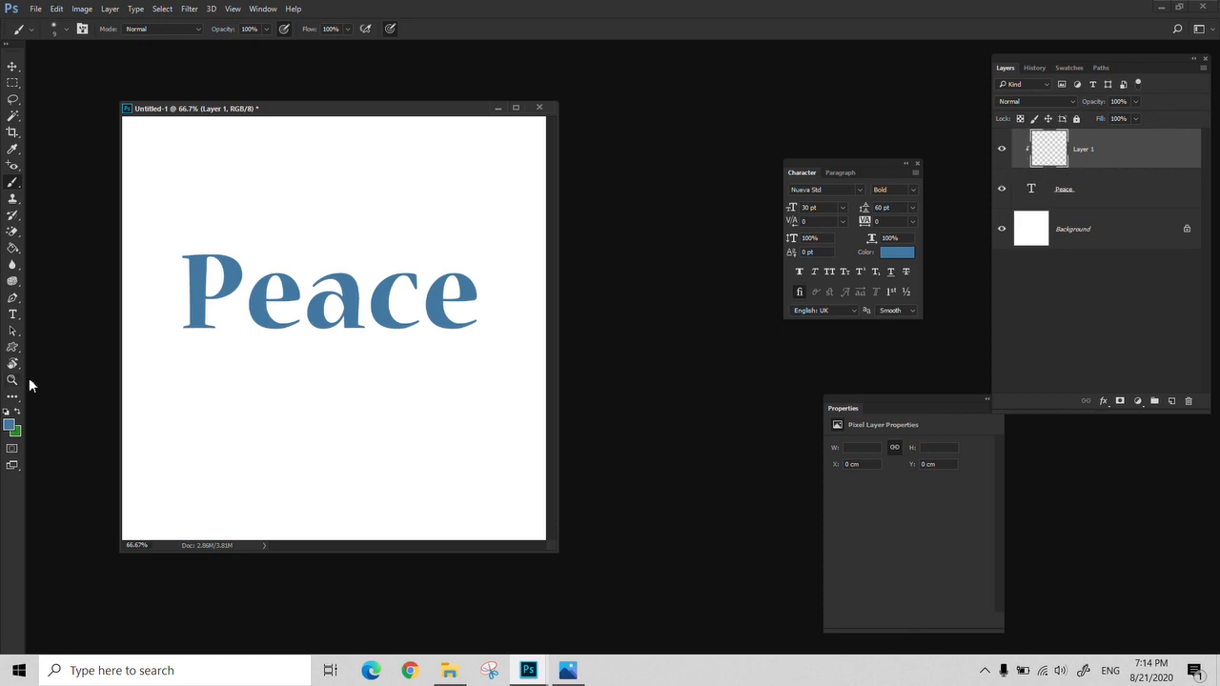
pyautogui.click(9, 425)
pyautogui.write('ff0054')
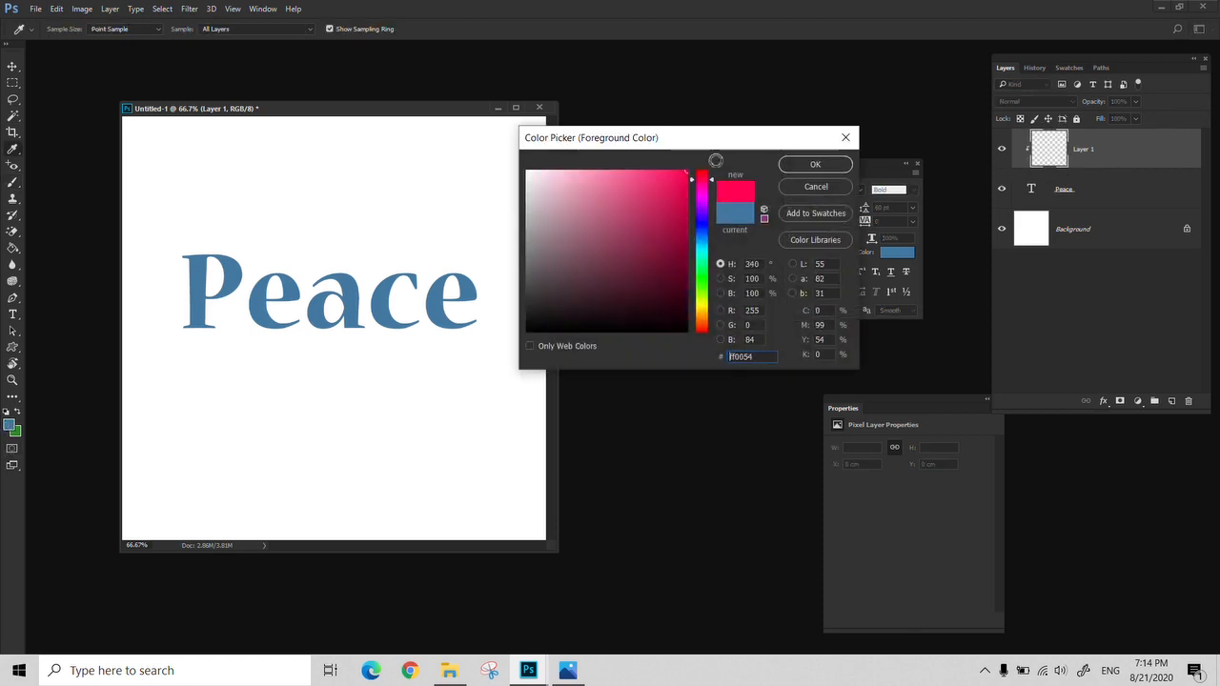
pyautogui.click(822, 168)
# Paint pink strokes over the upper part and some lower parts of "Peace" with a soft brush of size 175
pyautogui.press('b')
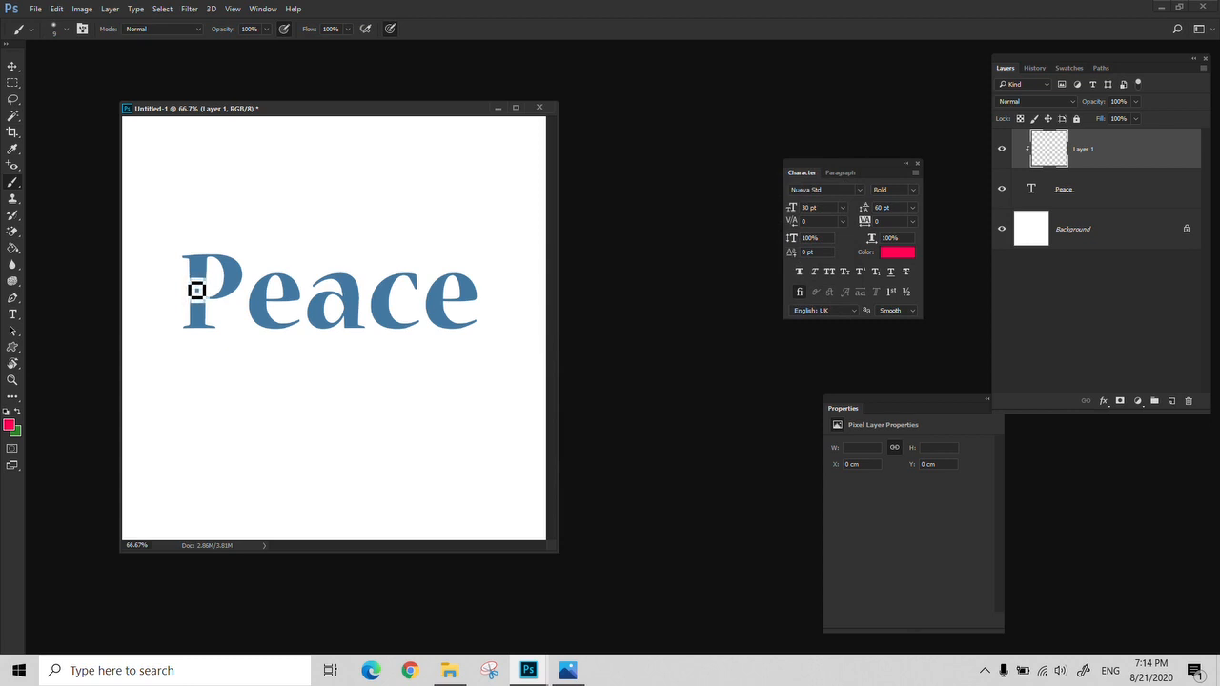
pyautogui.press(']')
pyautogui.press(']')
pyautogui.press(']')
pyautogui.press(']')
pyautogui.press(']')
pyautogui.press(']')
pyautogui.press(']')
pyautogui.press(']')
pyautogui.press(']')
pyautogui.press(']')
pyautogui.press(']')
pyautogui.press(']')
pyautogui.press(']')
pyautogui.moveTo(158, 250); pyautogui.dragTo(484, 234)
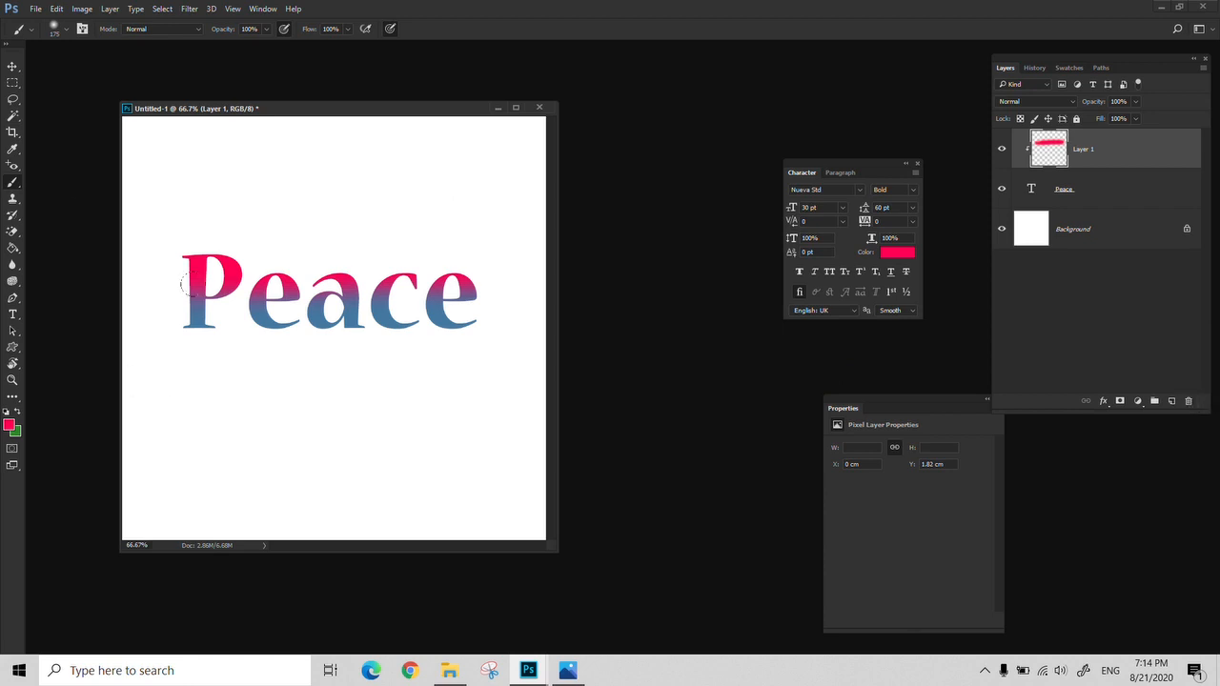
pyautogui.moveTo(176, 324)
pyautogui.mouseDown()
pyautogui.moveTo(366, 332)
pyautogui.moveTo(306, 324)
pyautogui.moveTo(461, 288)
pyautogui.mouseUp()
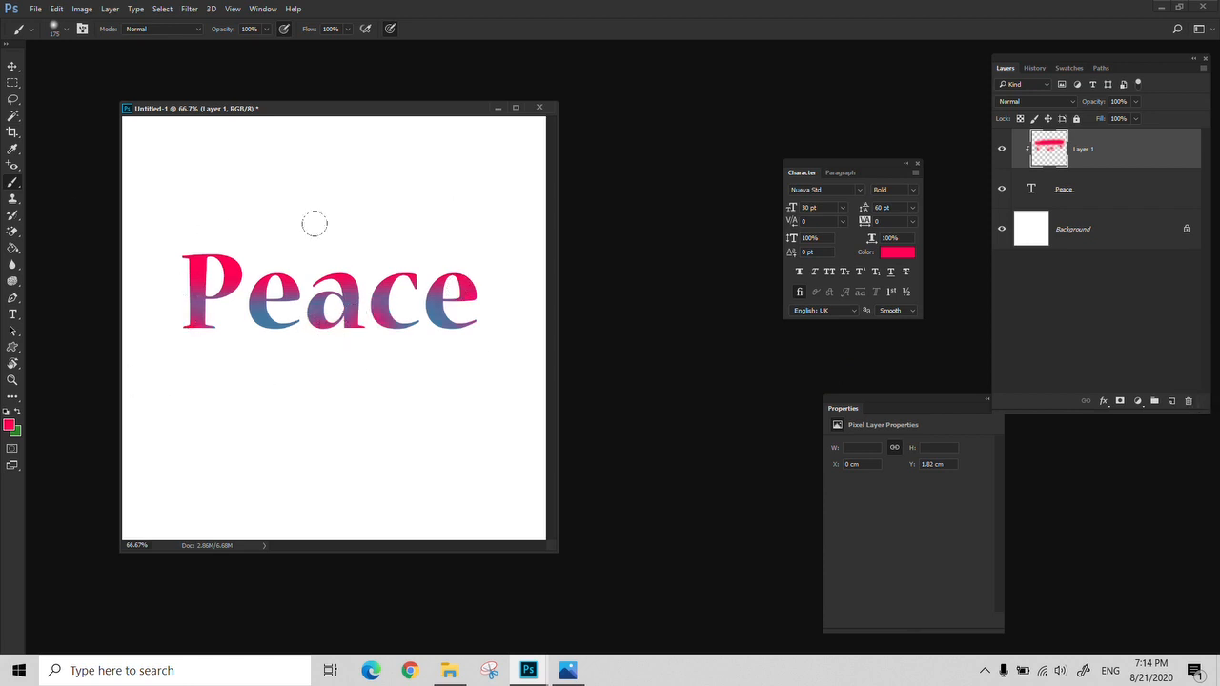
# Delete the layer clipped to the text and give "Peace" a linear green Gradient Overlay at a 124° angle
pyautogui.click(1189, 400)
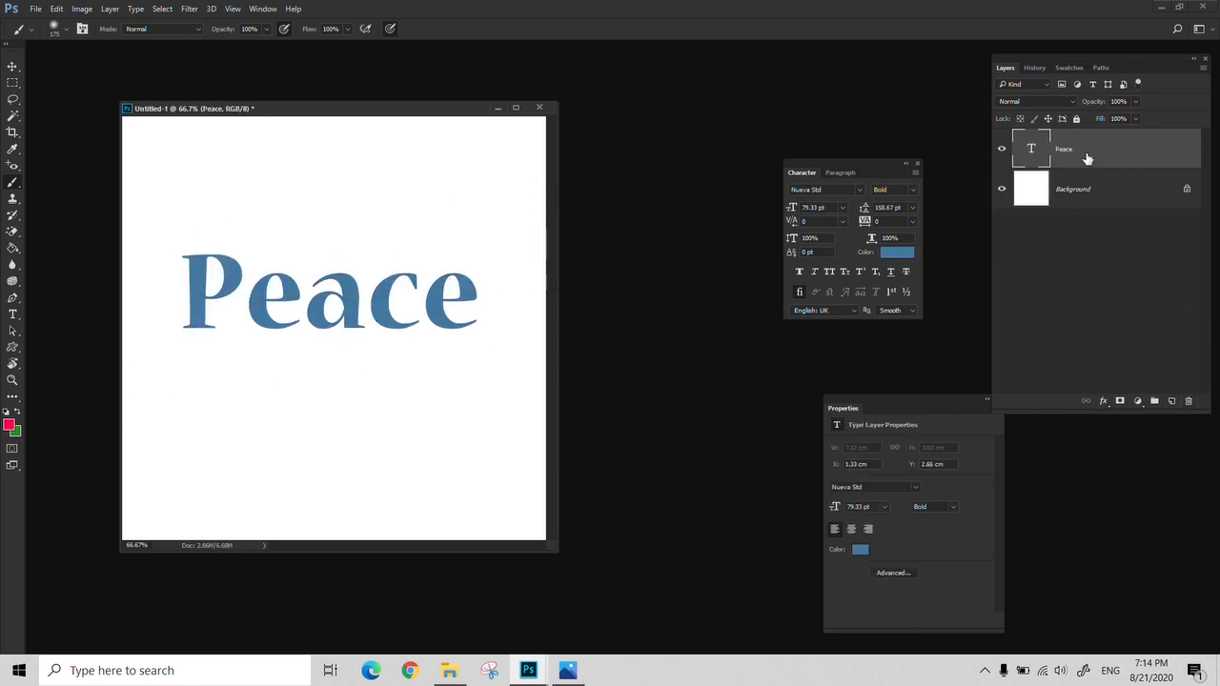
pyautogui.click(1103, 402)
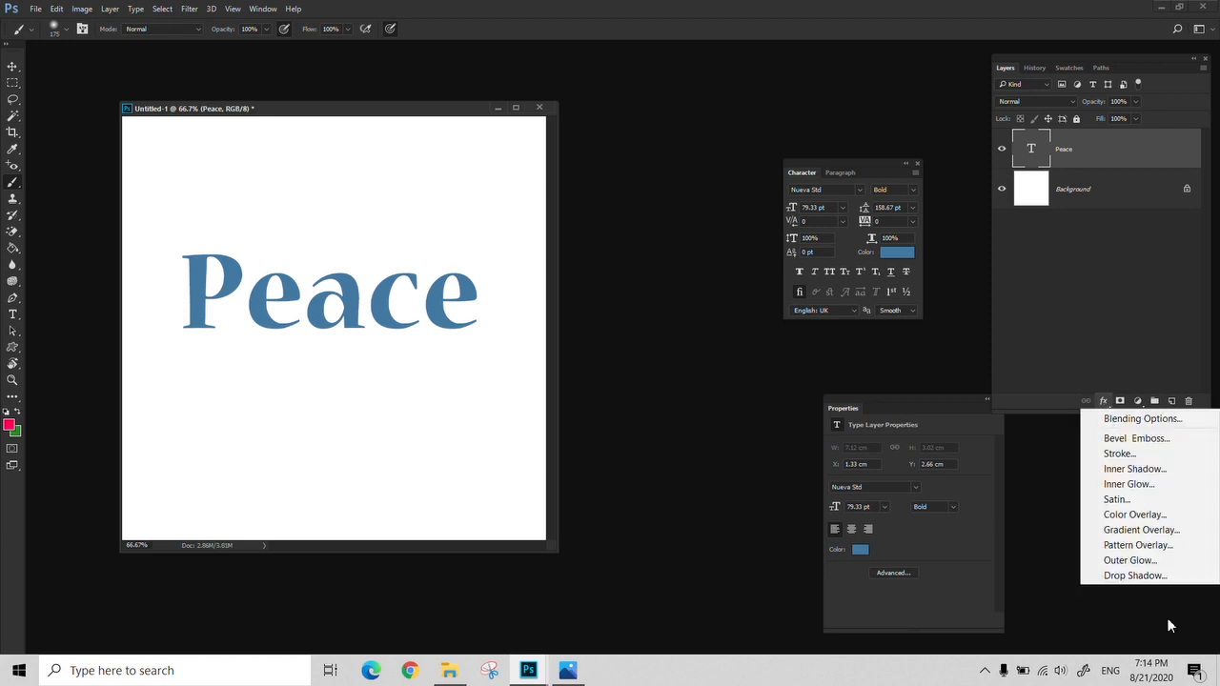
pyautogui.click(1142, 532)
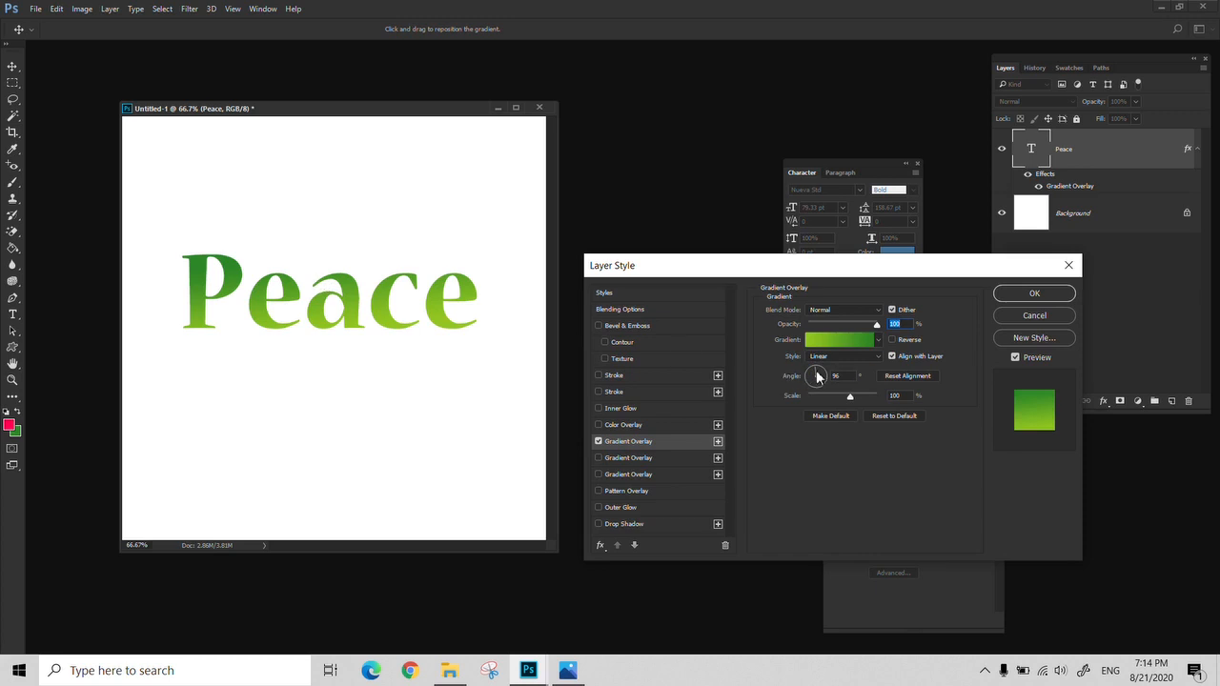
pyautogui.moveTo(813, 376); pyautogui.dragTo(808, 364)
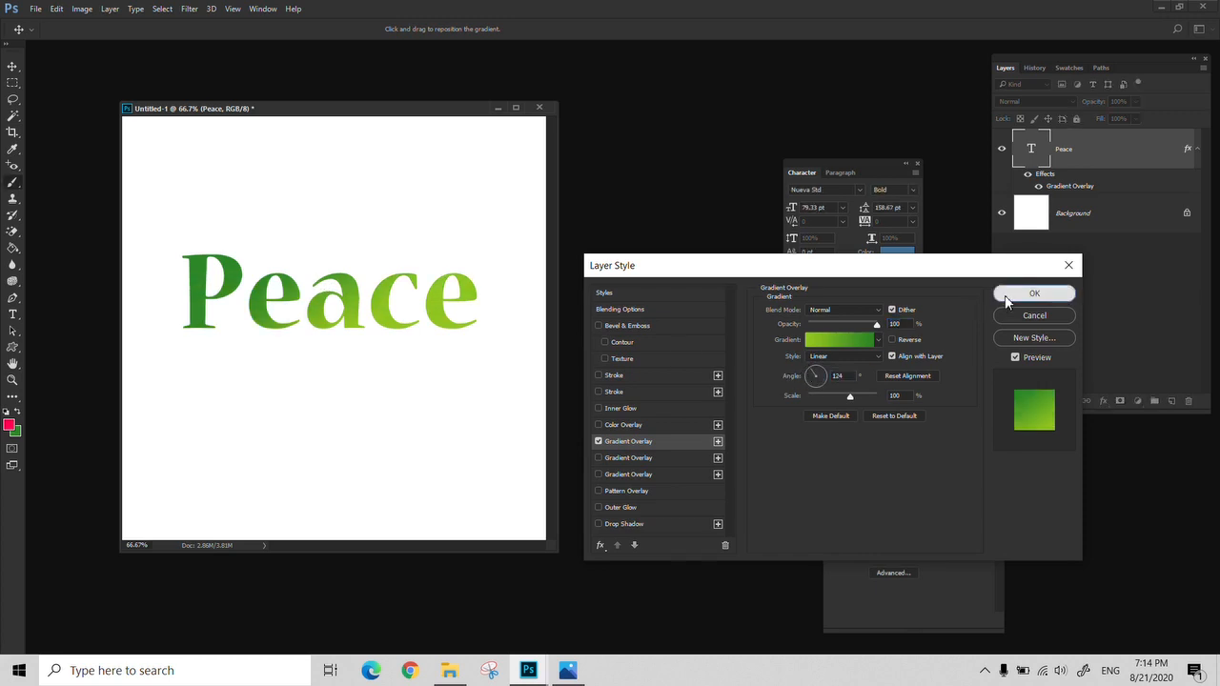
pyautogui.click(1005, 295)
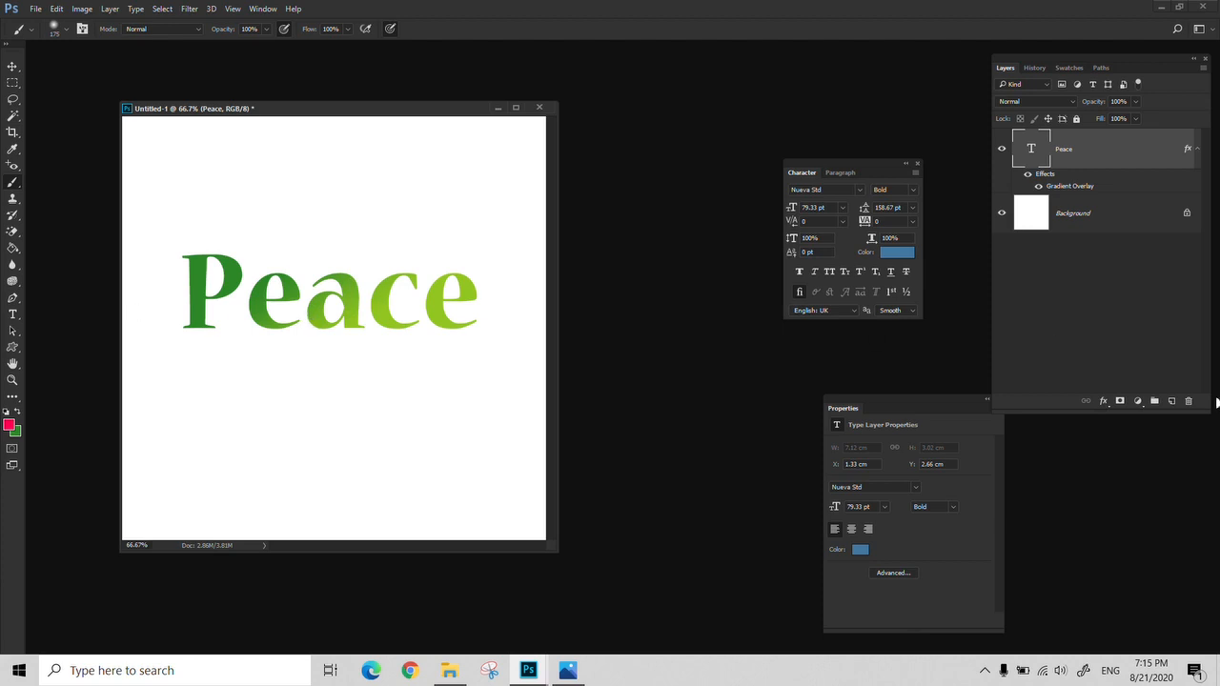
# Paint a pink stroke across the middle of "Peace" on a new clipped layer with brush size 50, and hide the text layer's effects
pyautogui.click(1171, 401)
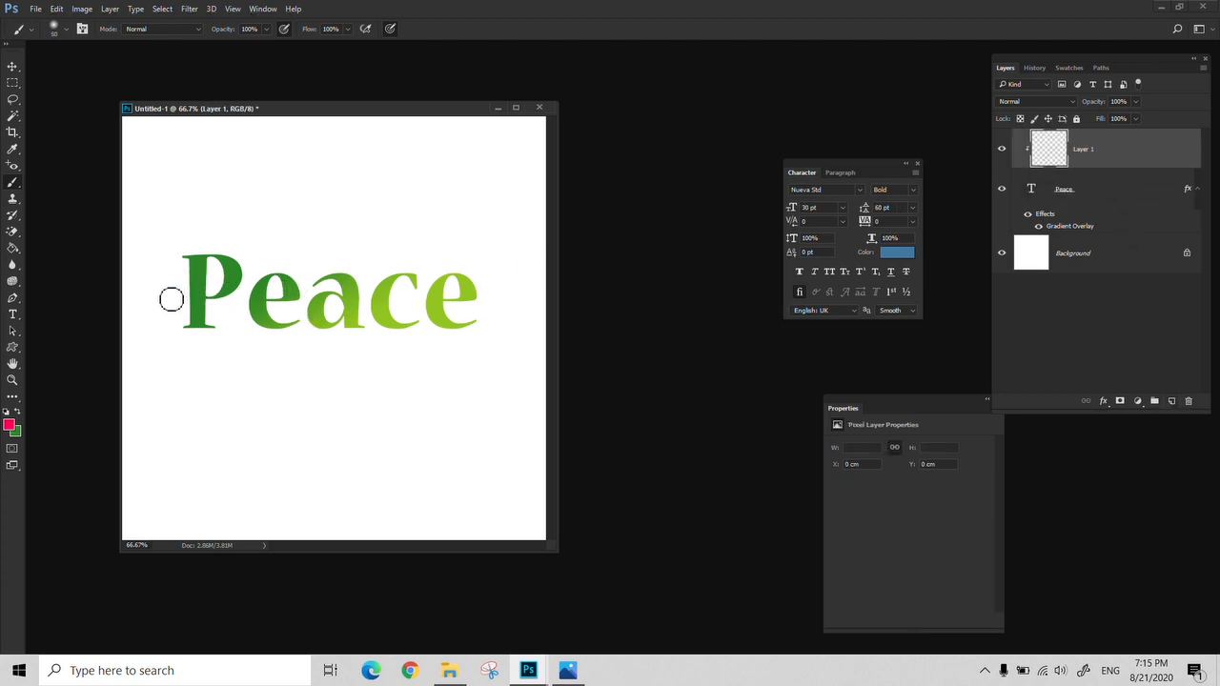
pyautogui.moveTo(170, 299); pyautogui.dragTo(614, 301)
pyautogui.click(1024, 228)
pyautogui.click(1027, 214)
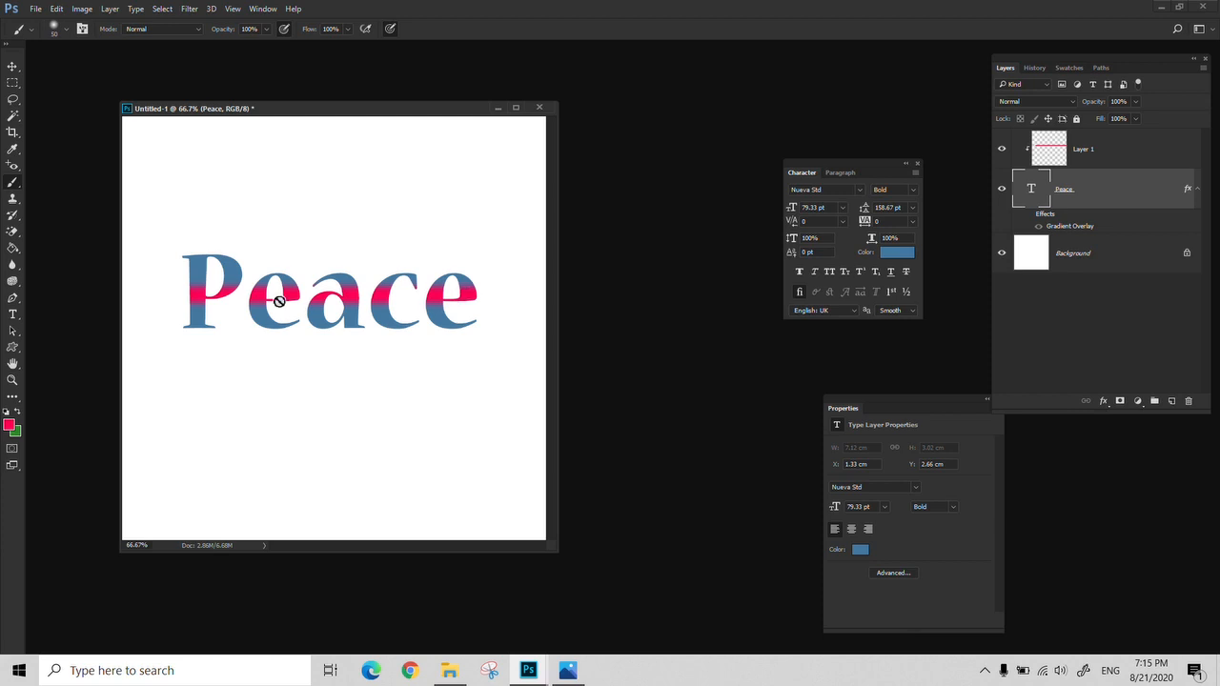
# Link the clipped Layer 1 with the "Peace" text layer, keeping both selected
pyautogui.press('z')
pyautogui.click(201, 292)
pyautogui.click(201, 291)
pyautogui.keyDown('alt'); pyautogui.click(245, 299); pyautogui.keyUp('alt')
pyautogui.keyDown('alt'); pyautogui.click(245, 299); pyautogui.keyUp('alt')
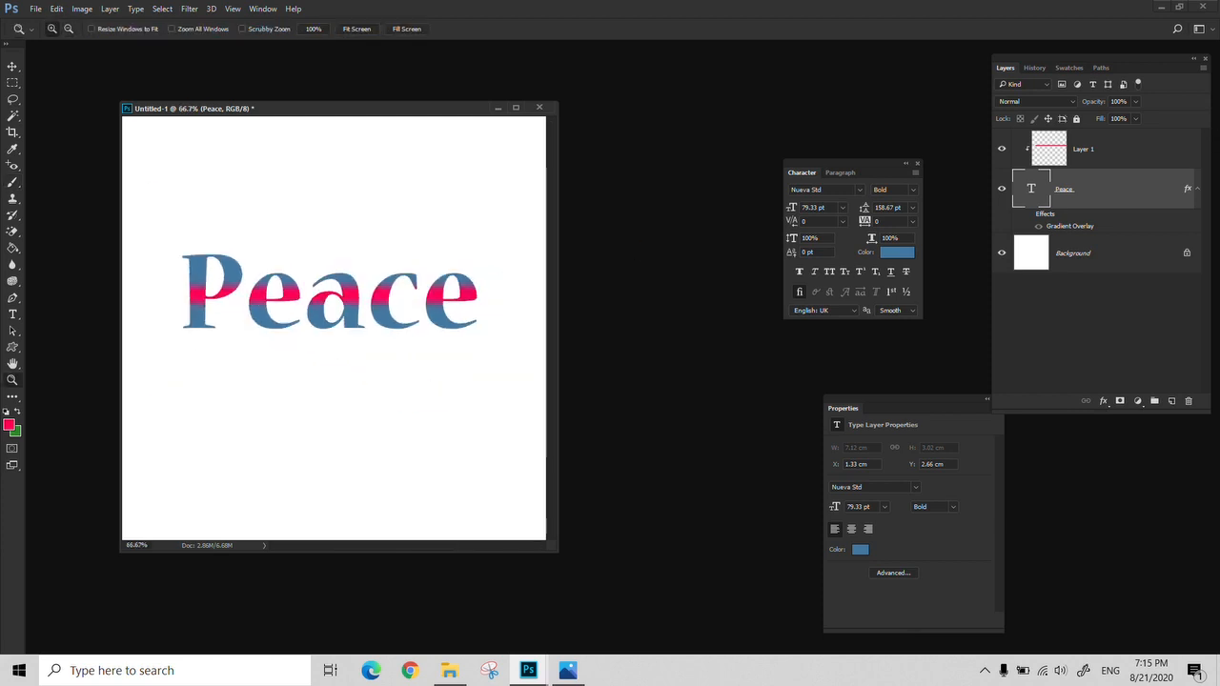
pyautogui.keyDown('shift'); pyautogui.click(1127, 154); pyautogui.keyUp('shift')
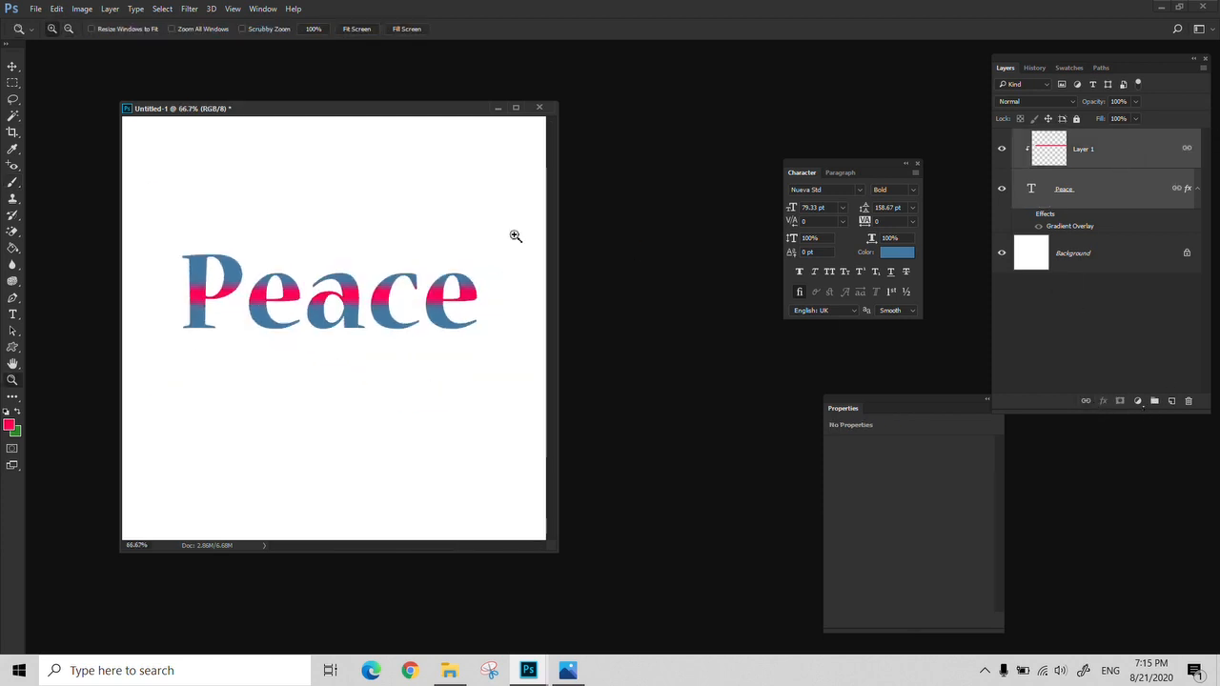
# Shrink the two linked layers with Free Transform, apply it, and enlarge them again until the text is about 72 pt
pyautogui.hotkey('ctrl', 't')
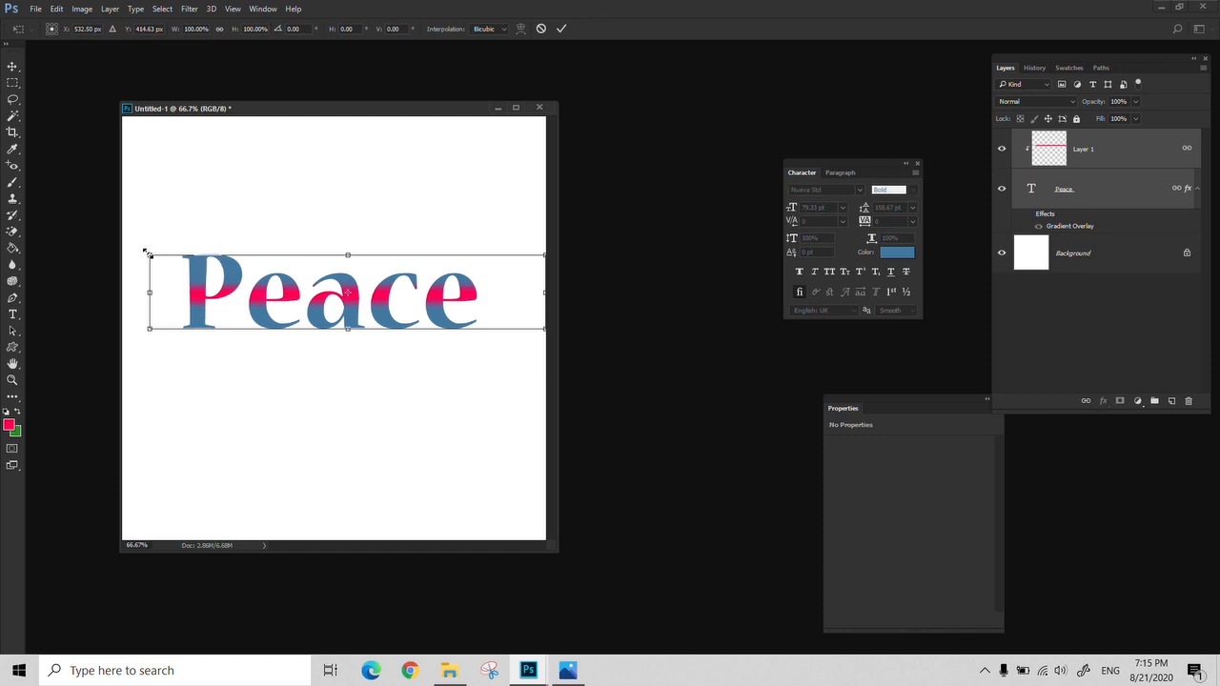
pyautogui.moveTo(147, 254); pyautogui.dragTo(531, 304)
pyautogui.press('Return')
pyautogui.hotkey('ctrl', 't')
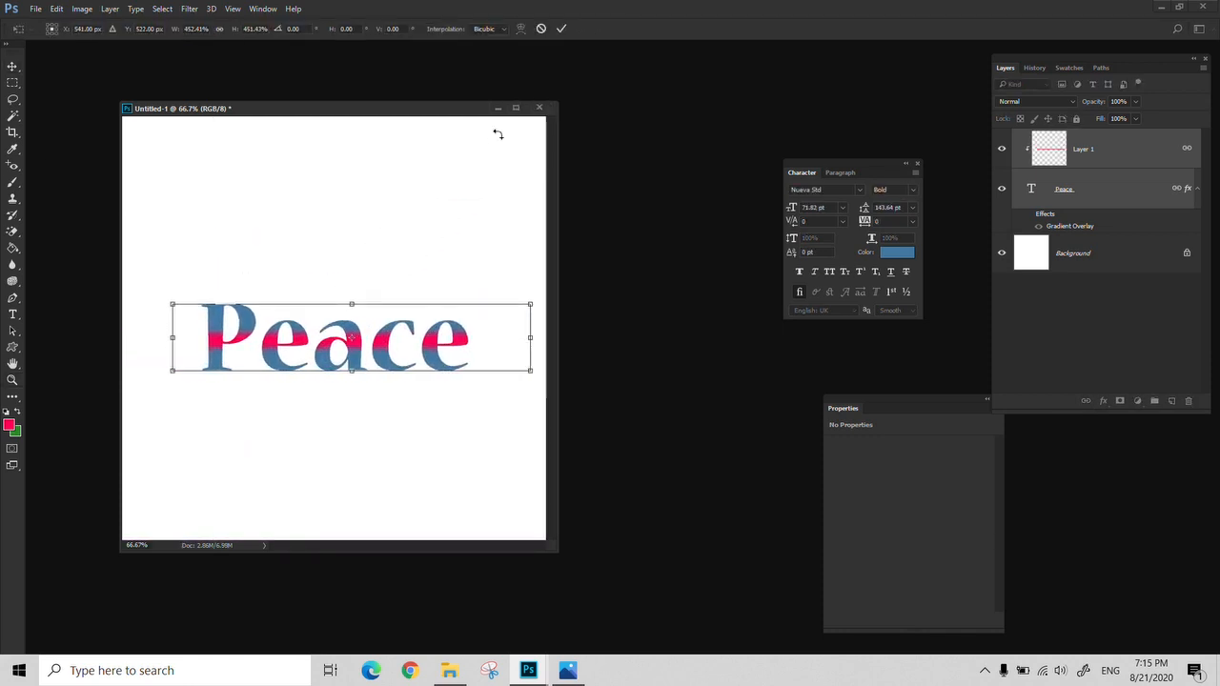
pyautogui.press('Return')
# Examine the pink stroke on Layer 1 and the text edges at 300% zoom, and return to the whole document at 50%
pyautogui.press('z')
pyautogui.tripleClick(236, 357)
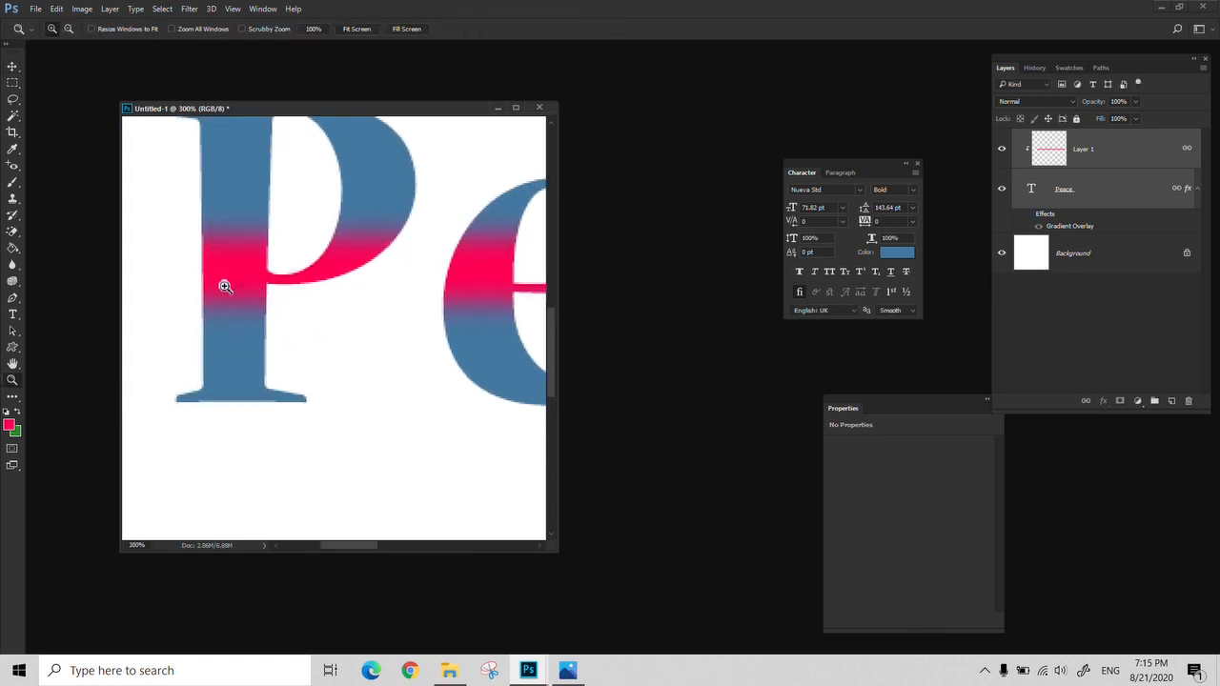
pyautogui.click(1096, 160)
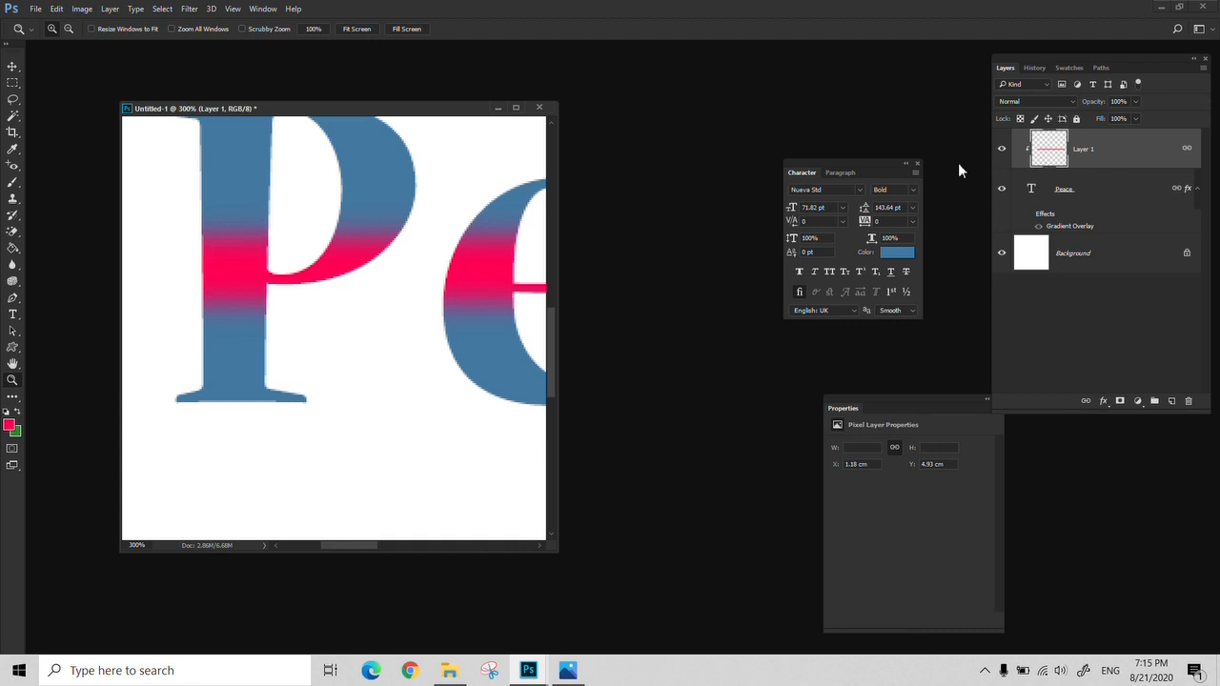
pyautogui.keyDown('alt'); pyautogui.click(222, 298); pyautogui.keyUp('alt')
pyautogui.keyDown('alt'); pyautogui.click(222, 298); pyautogui.keyUp('alt')
pyautogui.keyDown('alt'); pyautogui.click(223, 296); pyautogui.keyUp('alt')
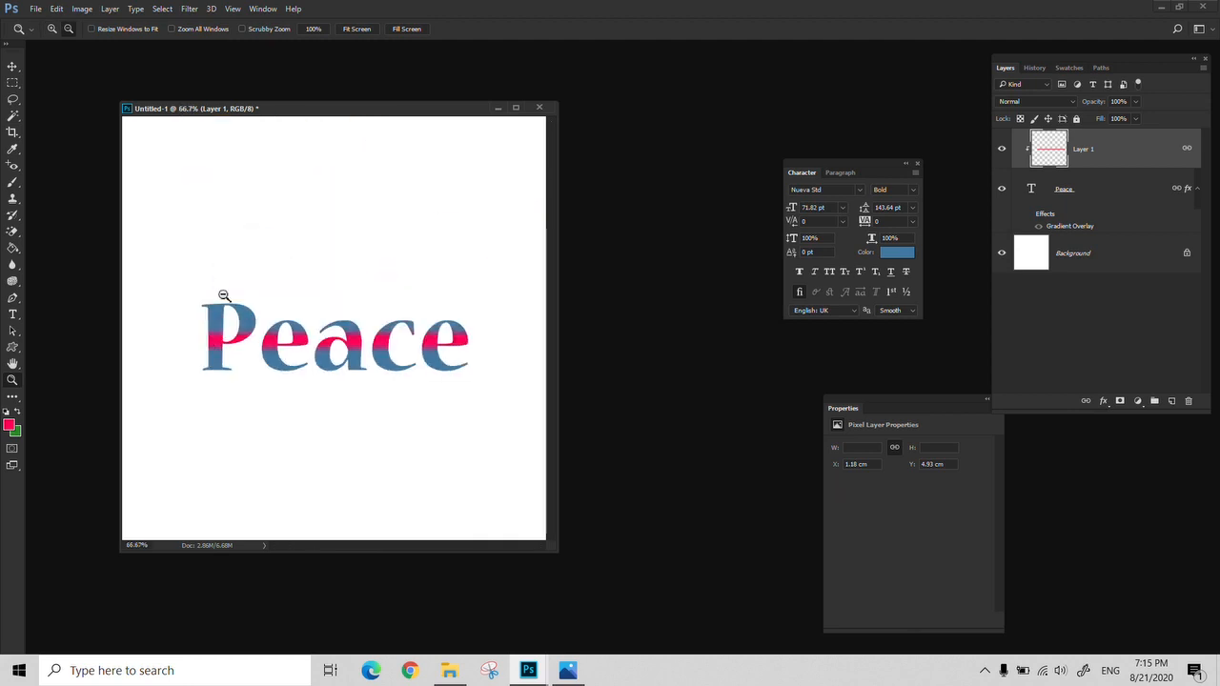
pyautogui.keyDown('alt'); pyautogui.click(222, 296); pyautogui.keyUp('alt')
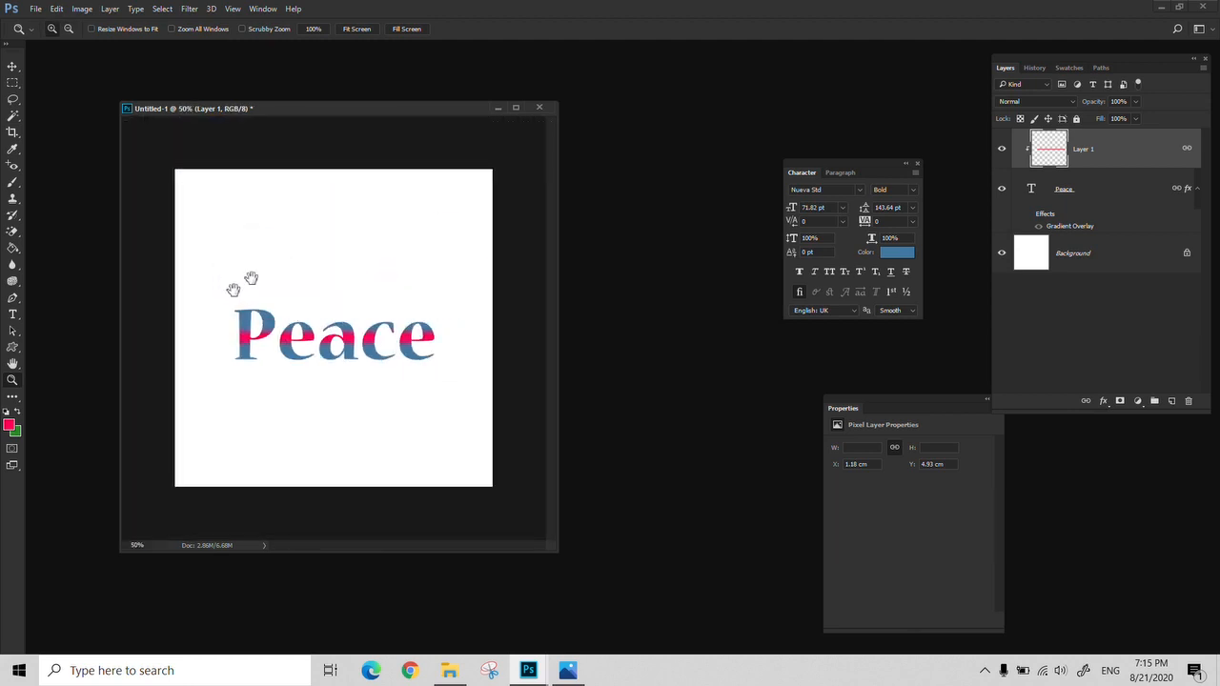
# Delete Layer 1 and the "Peace" text layer together
pyautogui.keyDown('shift'); pyautogui.click(1089, 194); pyautogui.keyUp('shift')
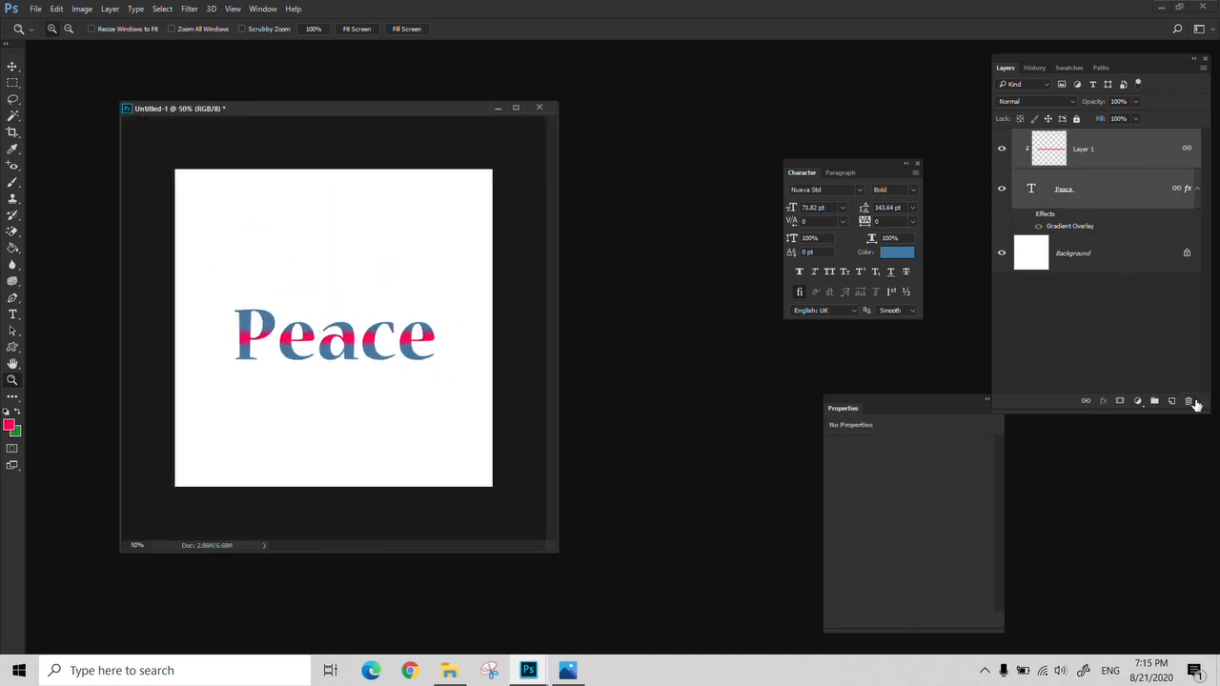
pyautogui.click(1187, 401)
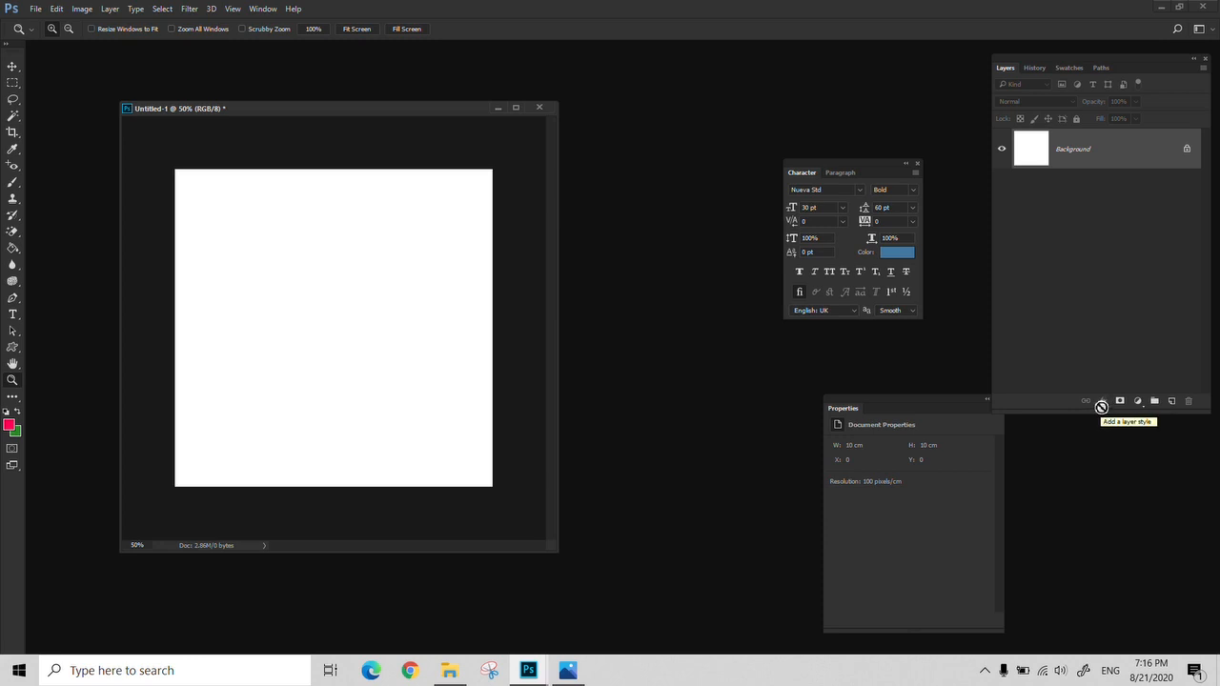
# Close the floating Character and Properties panels
pyautogui.click(916, 163)
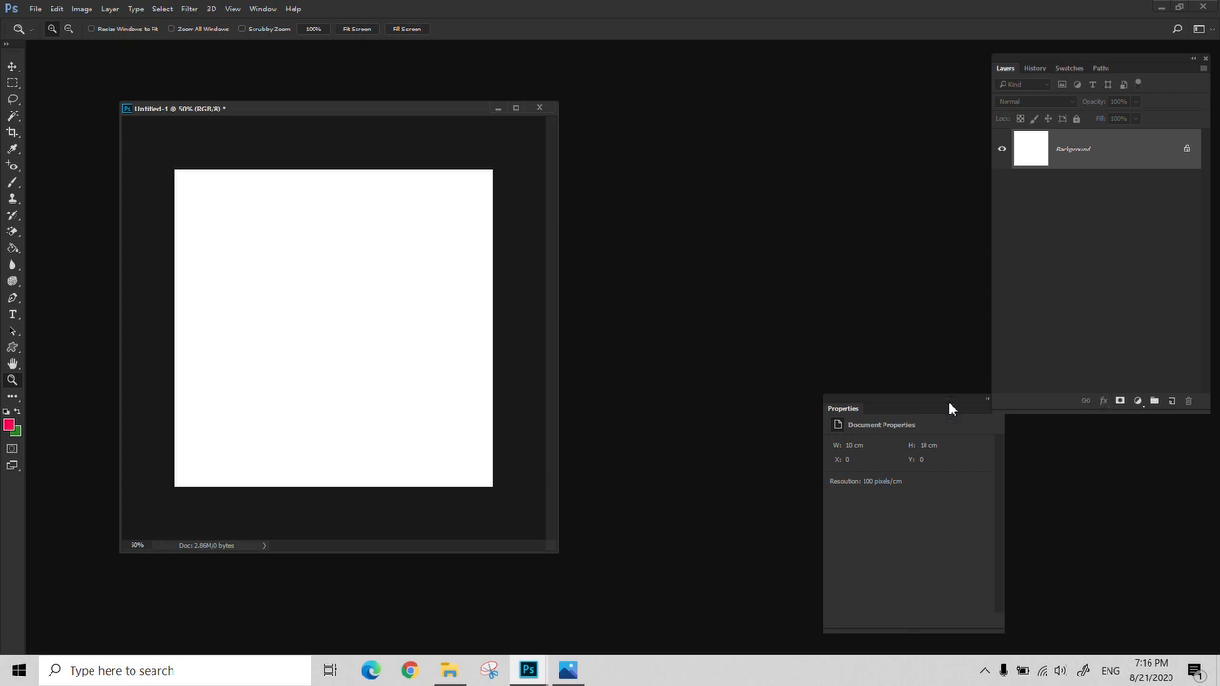
pyautogui.moveTo(947, 408); pyautogui.dragTo(881, 282)
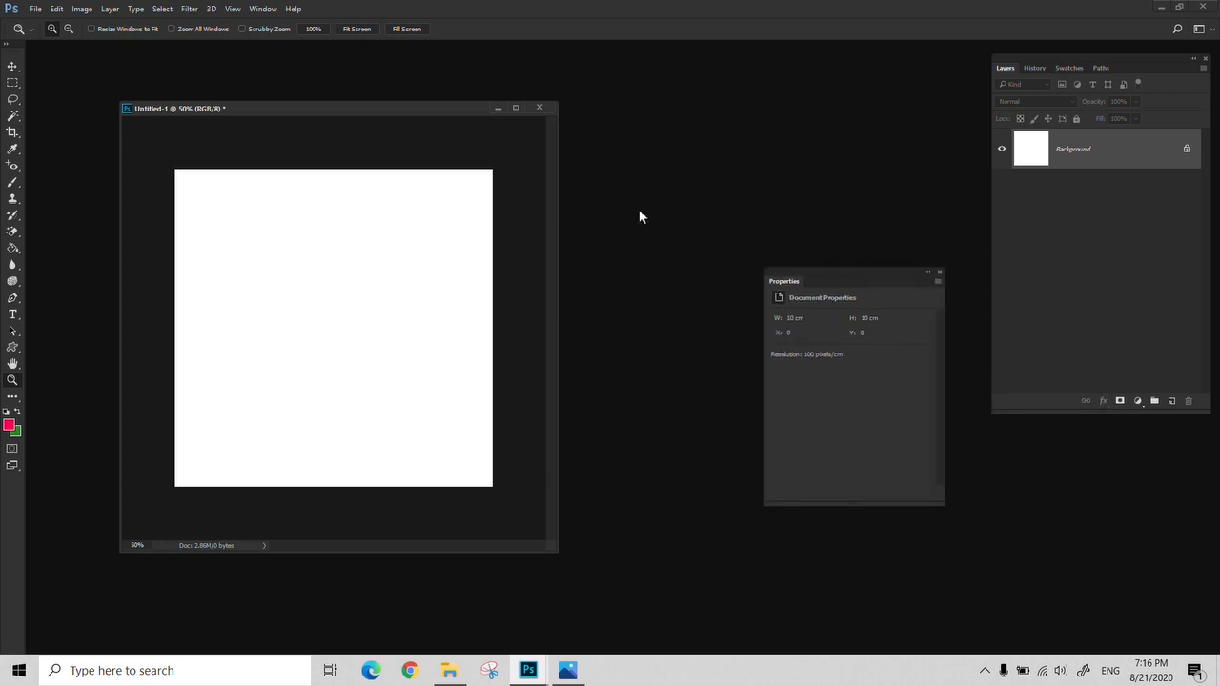
pyautogui.click(939, 273)
# Close the untitled document without saving, open Wall.jpeg, and reposition its floating window in the workspace
pyautogui.click(537, 109)
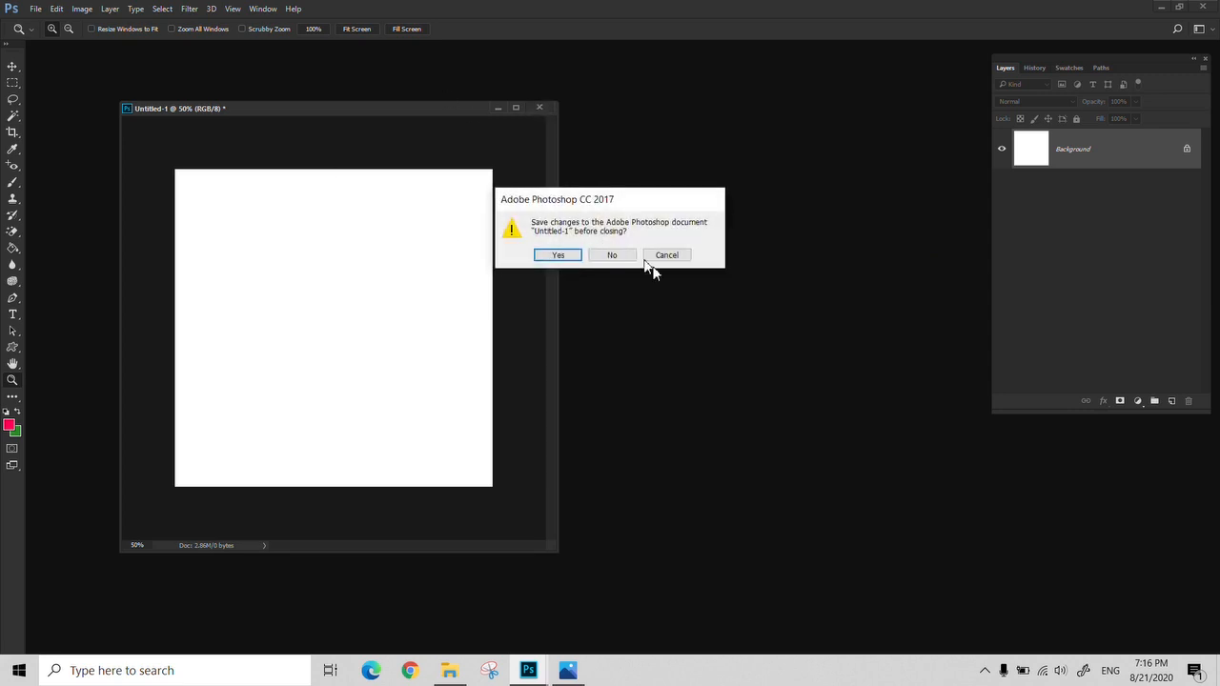
pyautogui.click(616, 256)
pyautogui.doubleClick(463, 256)
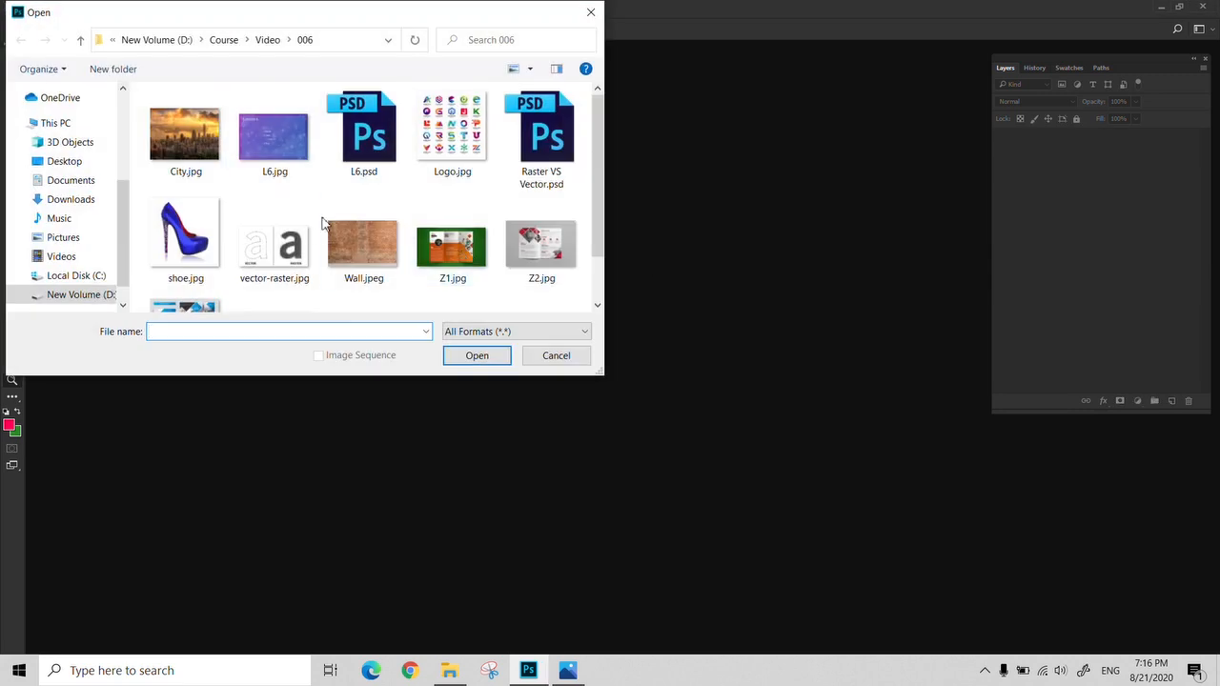
pyautogui.click(345, 246)
pyautogui.press('Return')
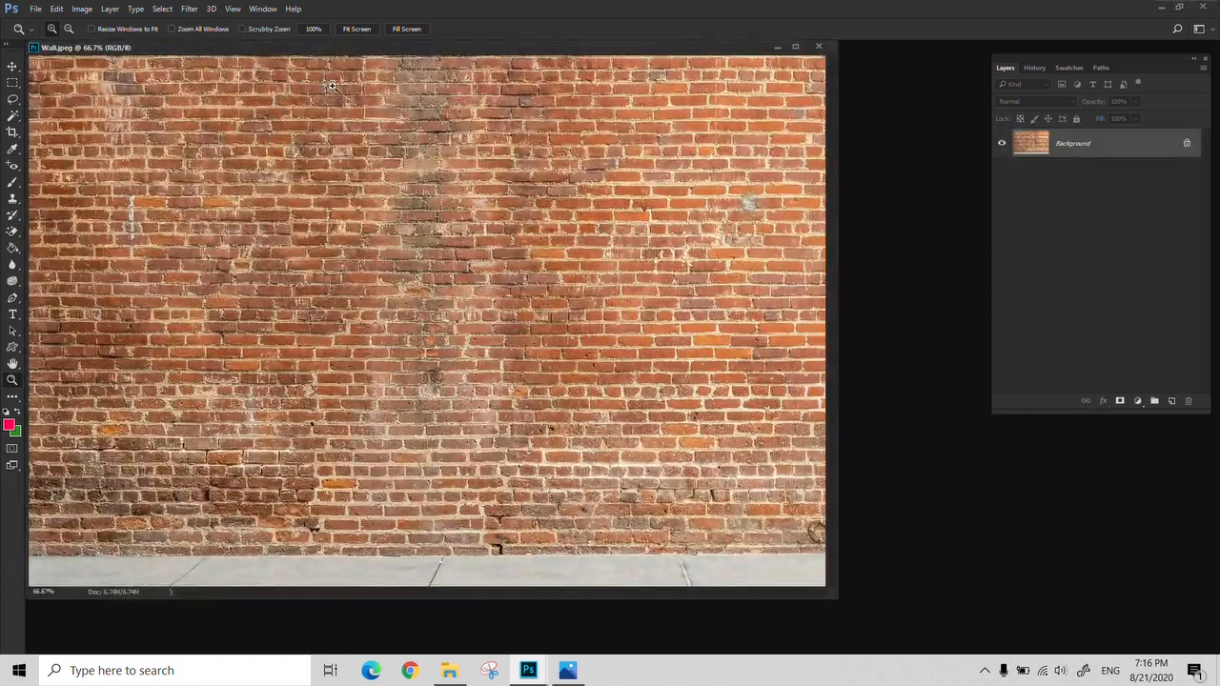
pyautogui.moveTo(352, 51); pyautogui.dragTo(401, 74)
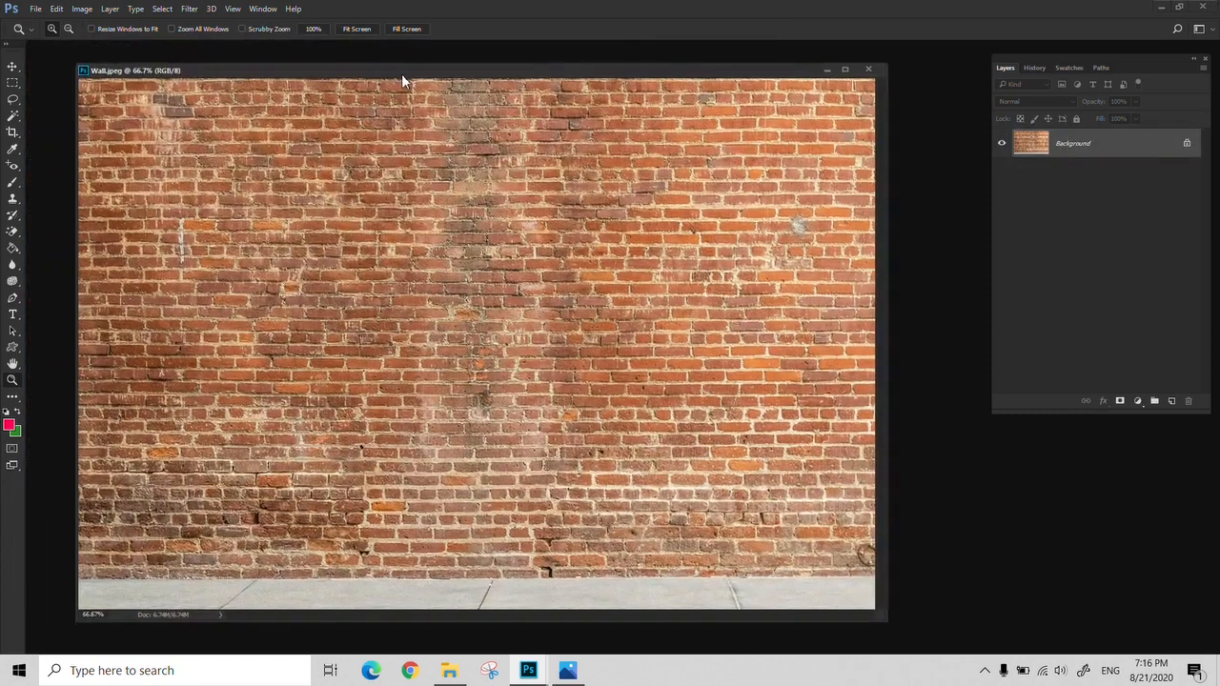
# Set the foreground colour to a dark crimson and add the text "PEACE" to the brick wall with the Type tool
pyautogui.click(12, 320)
pyautogui.click(9, 425)
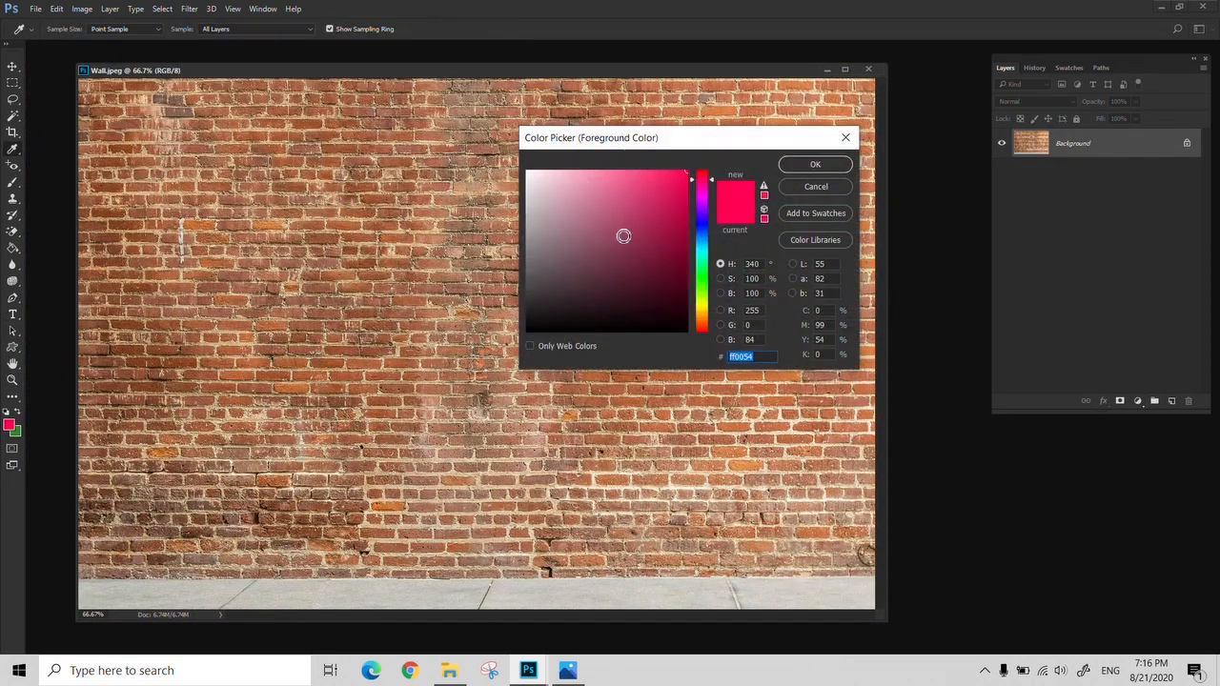
pyautogui.moveTo(623, 236)
pyautogui.mouseDown()
pyautogui.moveTo(680, 294)
pyautogui.moveTo(686, 318)
pyautogui.moveTo(566, 236)
pyautogui.moveTo(646, 246)
pyautogui.mouseUp()
pyautogui.click(815, 164)
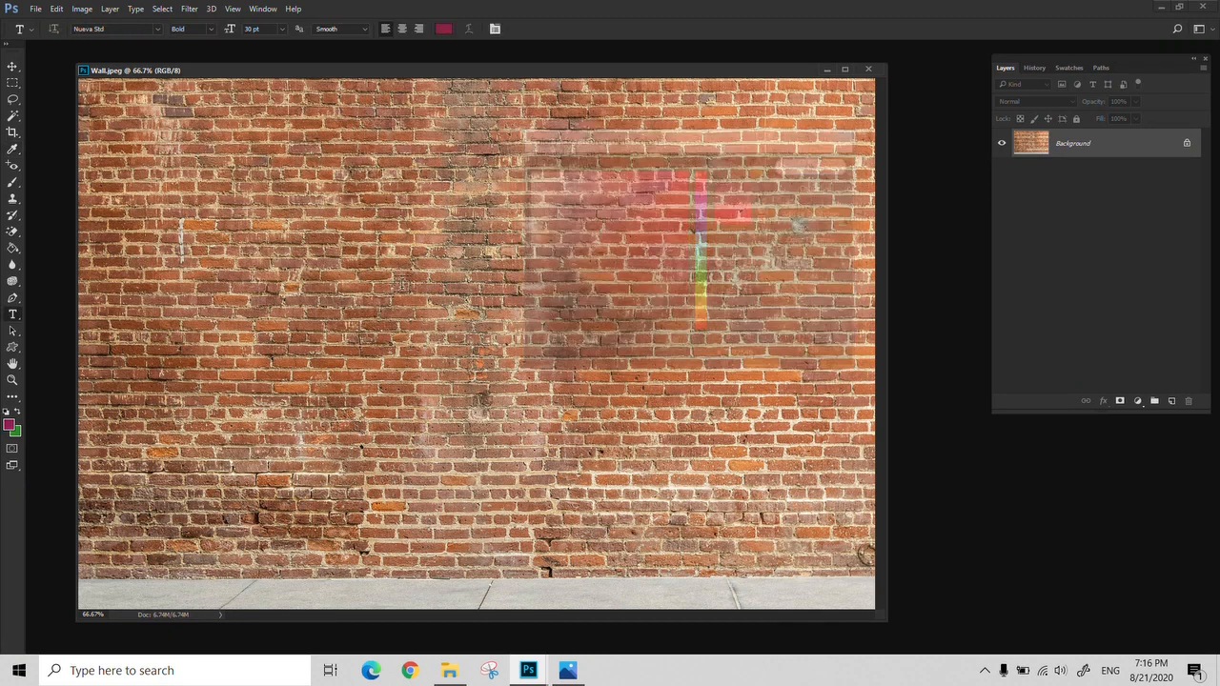
pyautogui.click(379, 281)
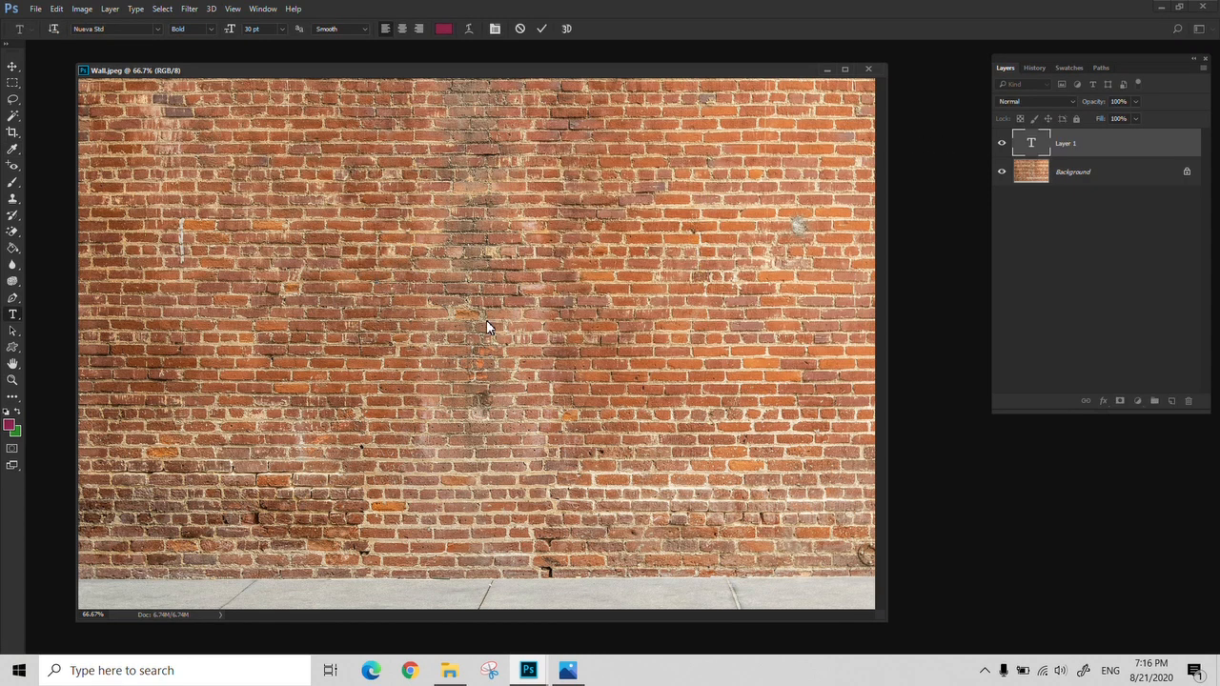
pyautogui.write('PLAC')
pyautogui.write('EACE')
pyautogui.click(541, 28)
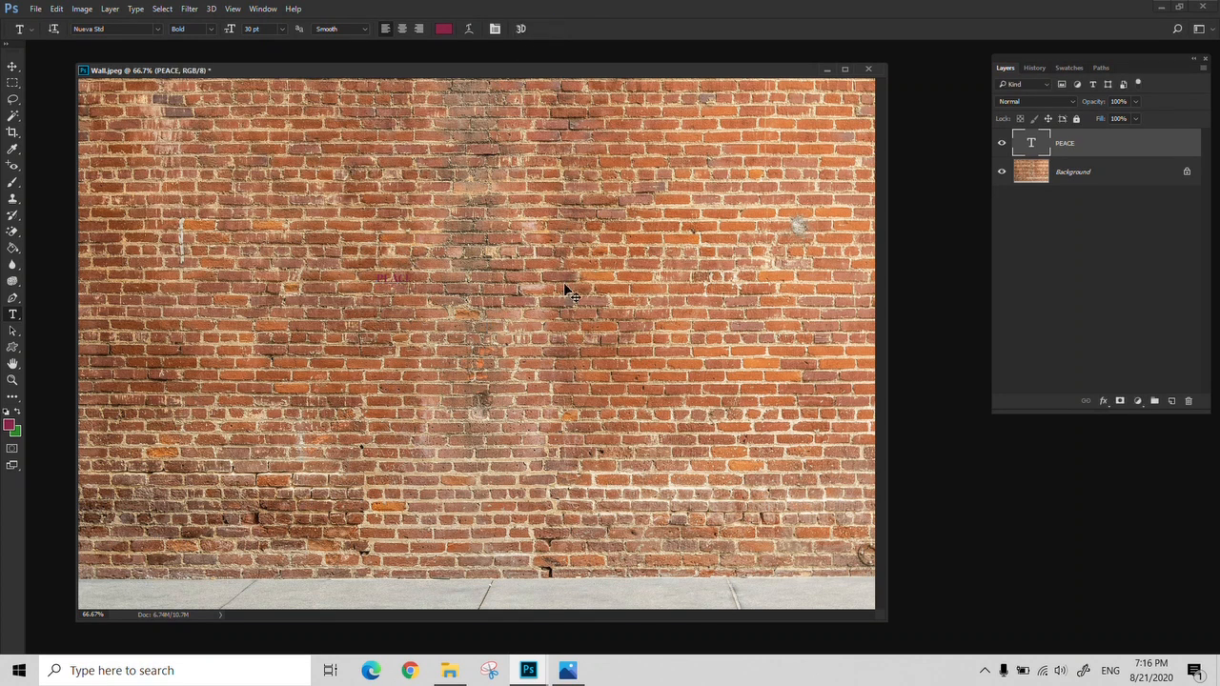
# Enlarge the "PEACE" text with Free Transform to about half the wall's width and place it near the middle
pyautogui.hotkey('ctrl', 't')
pyautogui.moveTo(415, 289); pyautogui.dragTo(787, 434)
pyautogui.moveTo(691, 374); pyautogui.dragTo(564, 311)
pyautogui.press('Return')
pyautogui.press('v')
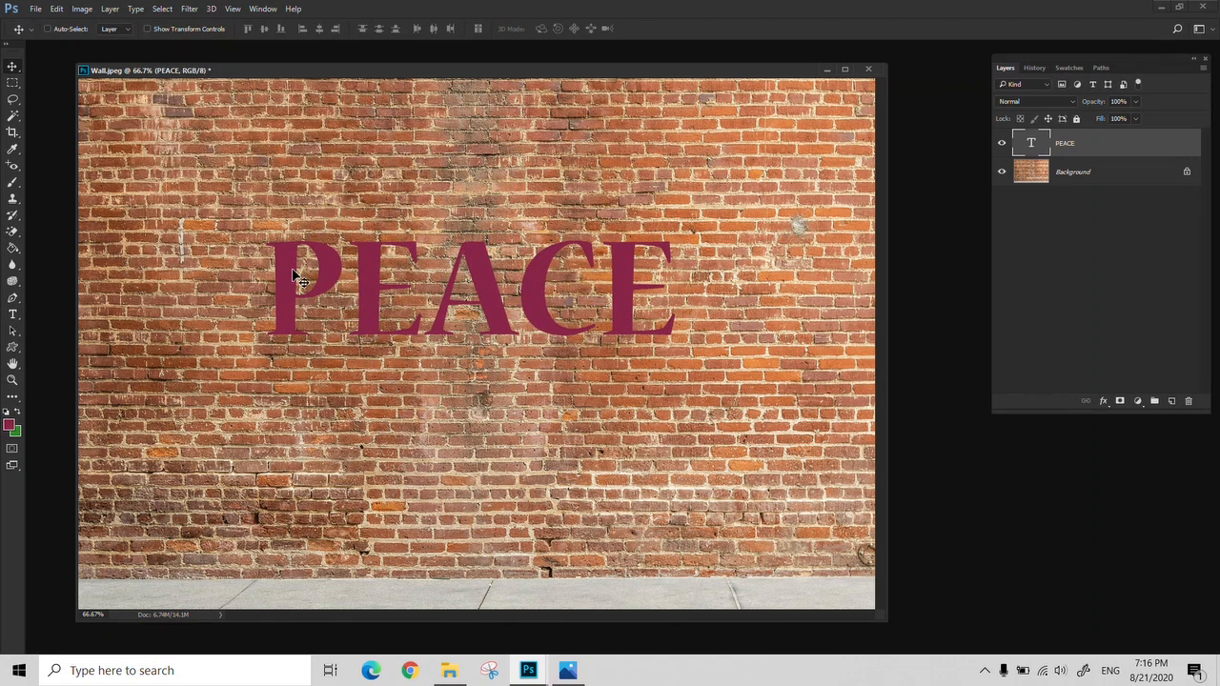
# Apply a Drop Shadow to the "PEACE" layer with 56% opacity, 20 px distance, and 0 spread and size
pyautogui.click(1104, 401)
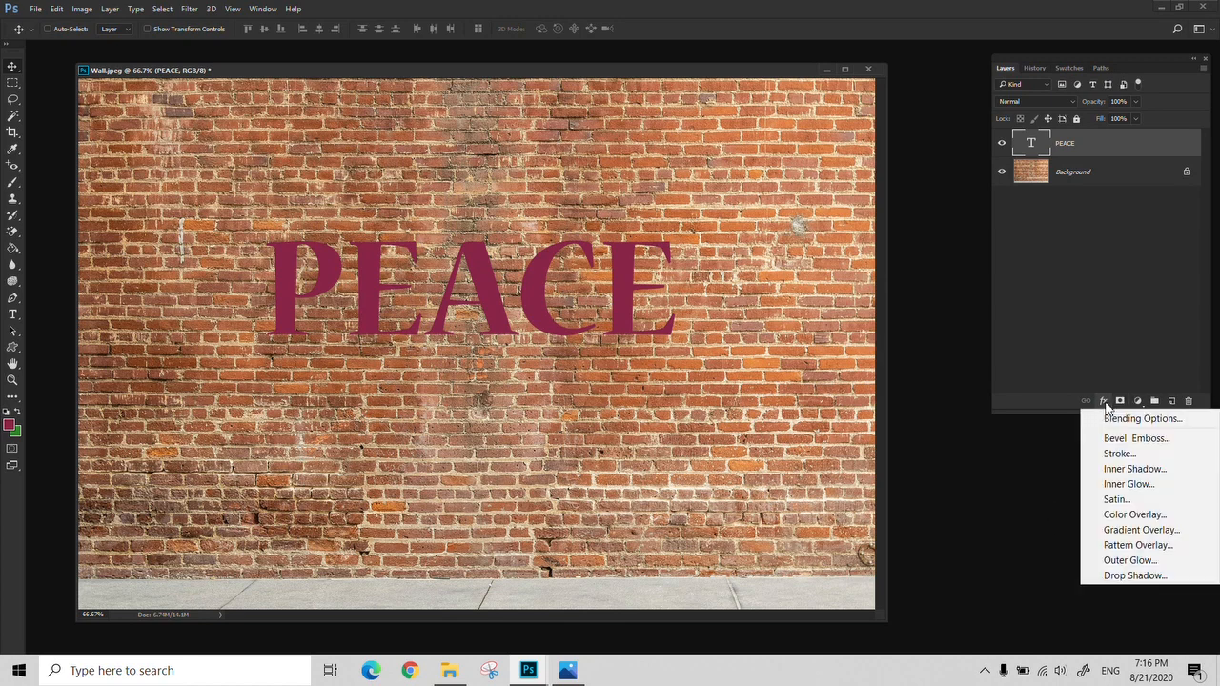
pyautogui.click(1133, 575)
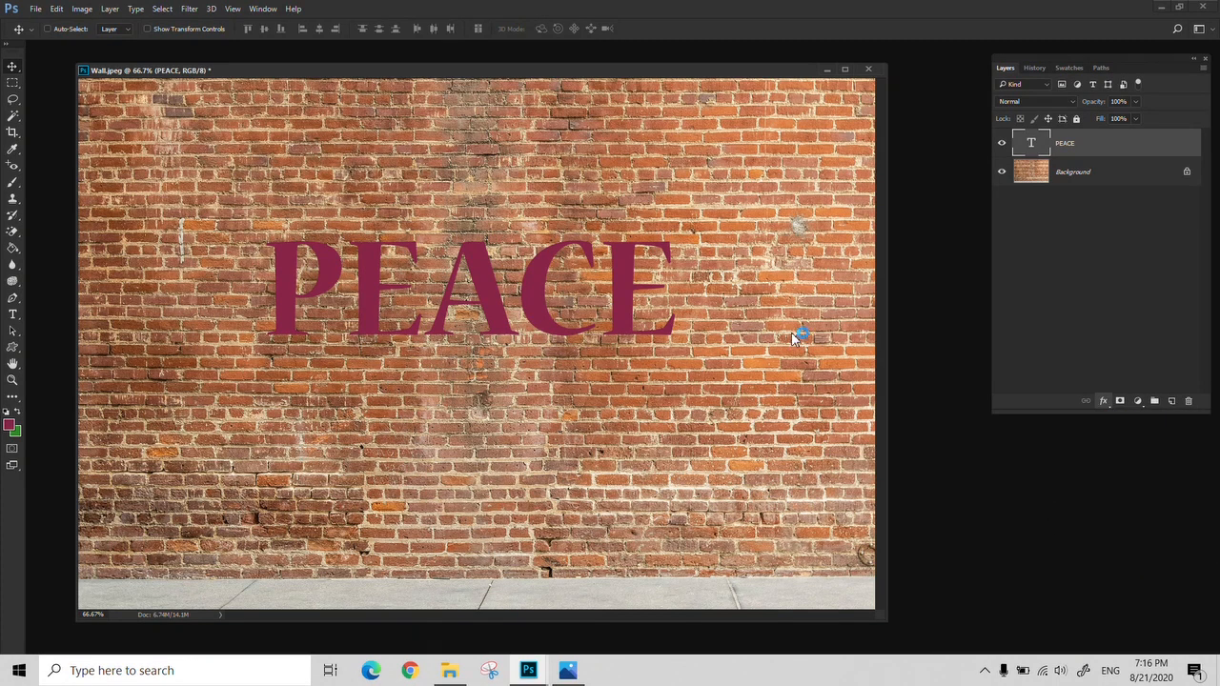
pyautogui.moveTo(818, 394)
pyautogui.mouseDown()
pyautogui.moveTo(806, 398)
pyautogui.moveTo(829, 369)
pyautogui.moveTo(818, 378)
pyautogui.mouseUp()
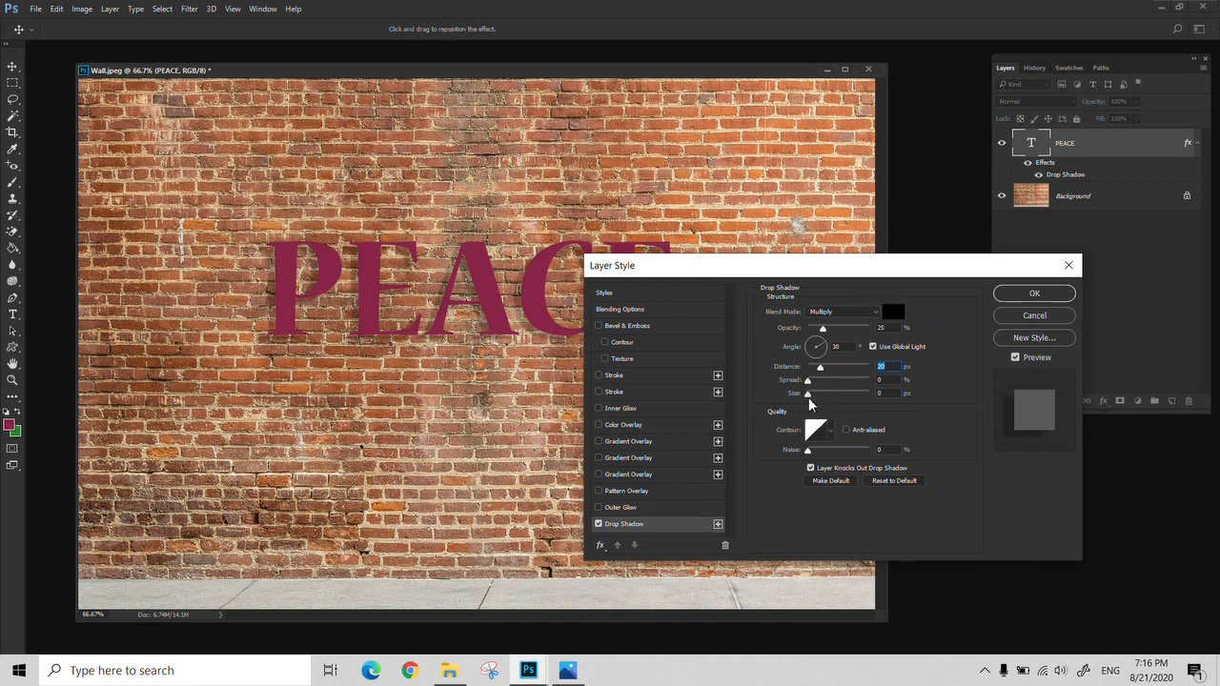
pyautogui.moveTo(829, 331); pyautogui.dragTo(843, 329)
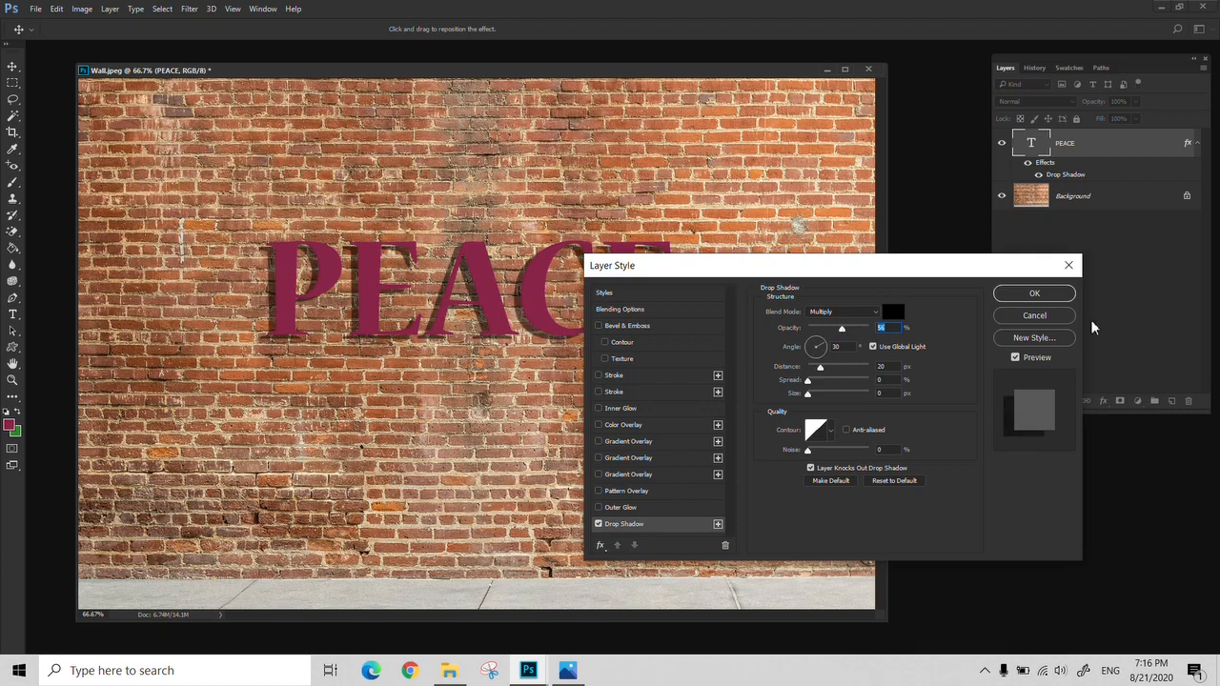
pyautogui.click(1033, 293)
# Add a smooth Inner Bevel to the "PEACE" layer with its depth set to 1000%
pyautogui.click(1103, 401)
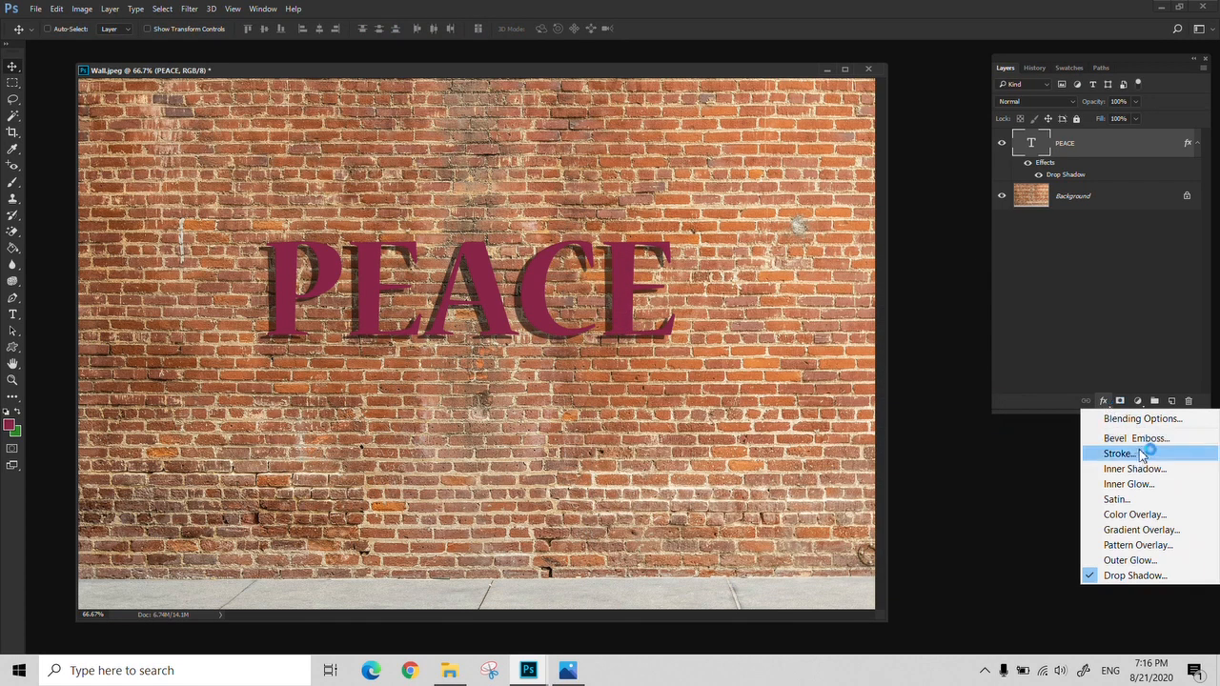
pyautogui.click(1139, 440)
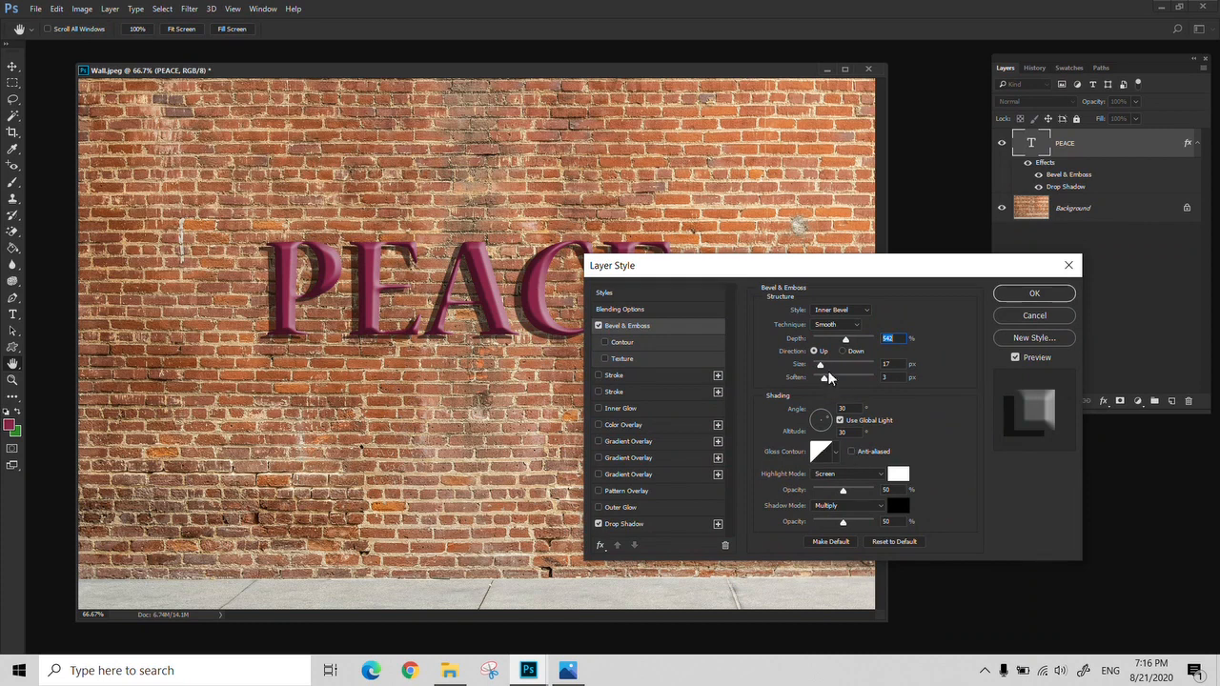
pyautogui.moveTo(846, 339); pyautogui.dragTo(858, 341)
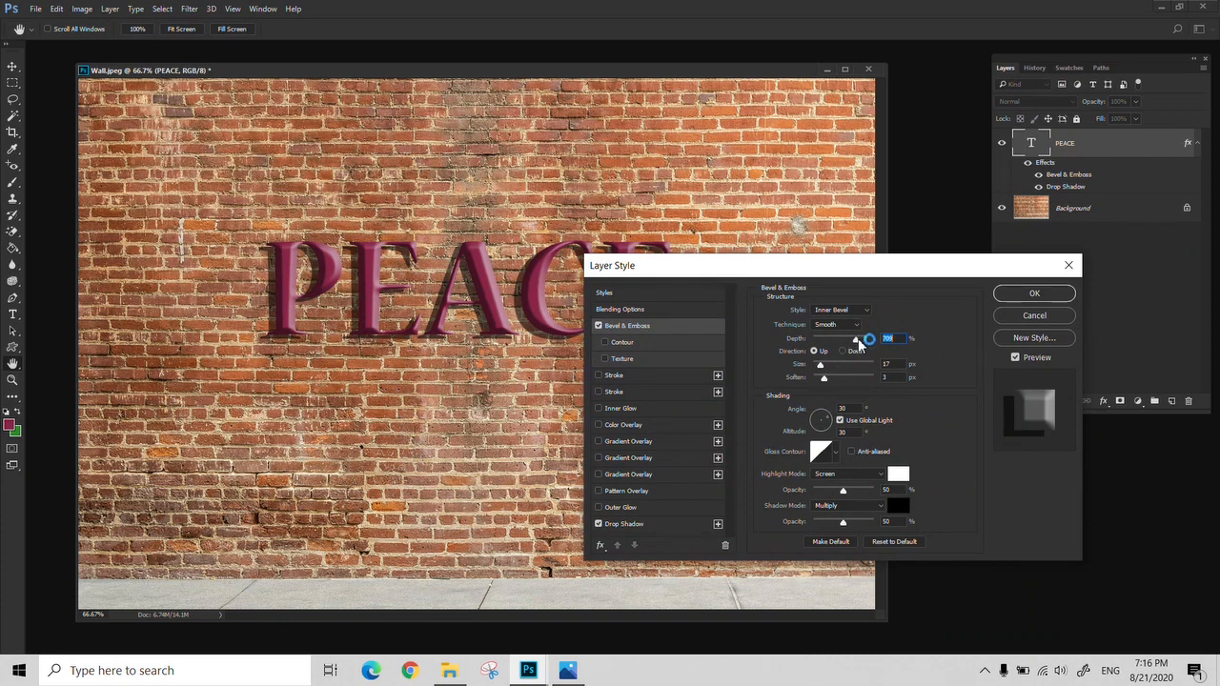
pyautogui.click(825, 379)
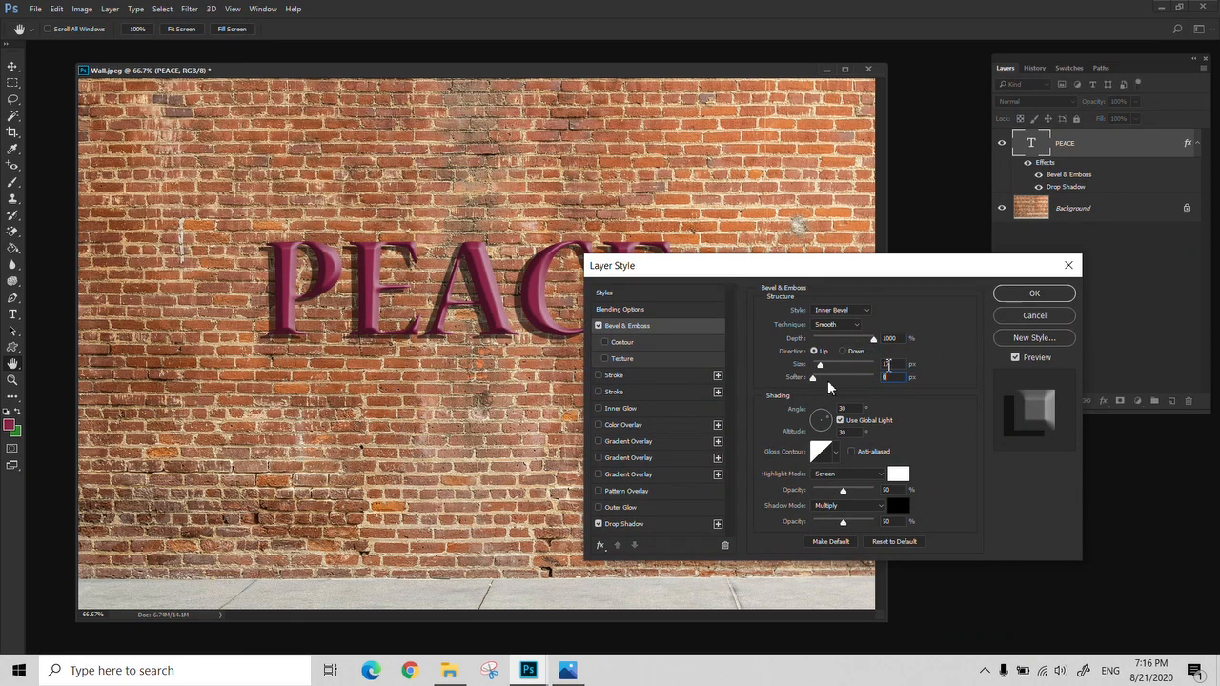
pyautogui.click(1012, 292)
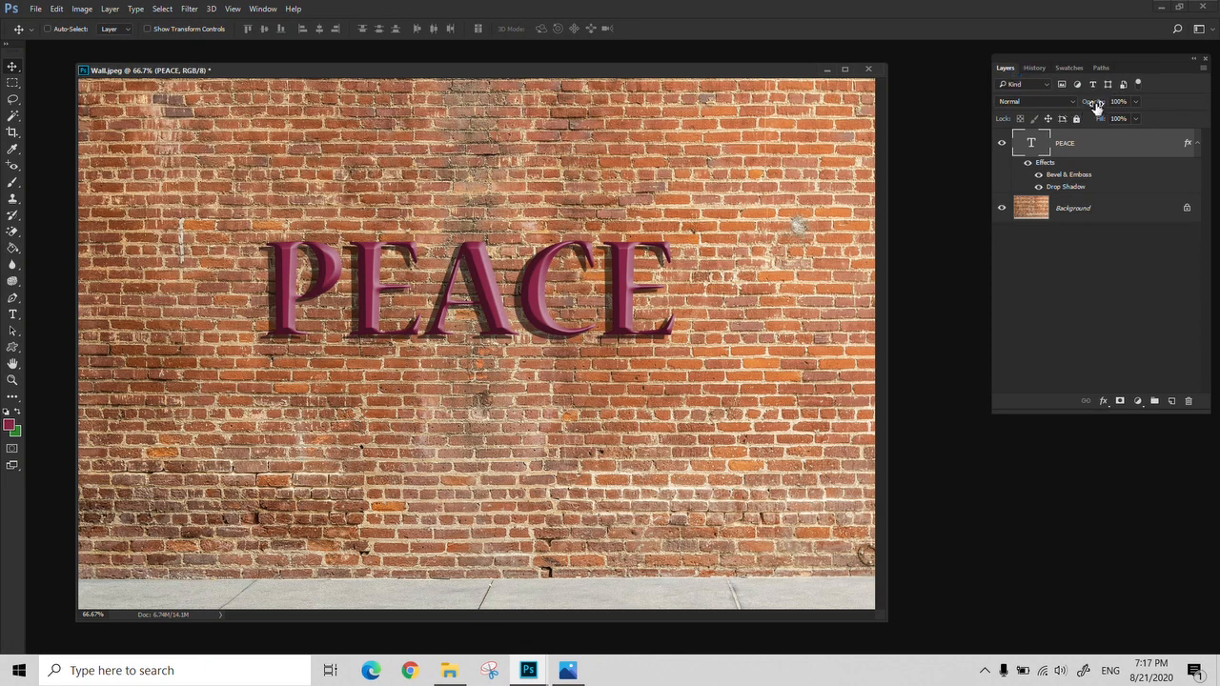
# Lower the "PEACE" layer's opacity to 32% and restore it to 100%
pyautogui.click(1135, 102)
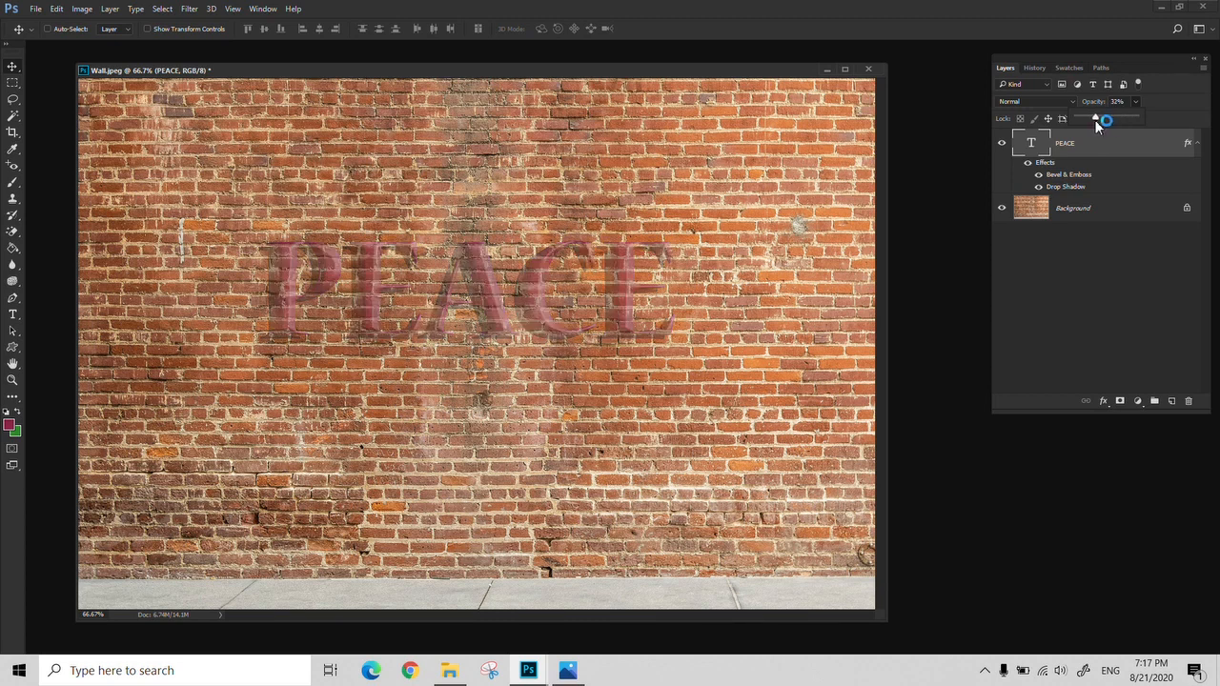
pyautogui.moveTo(1094, 119)
pyautogui.mouseDown()
pyautogui.moveTo(1079, 118)
pyautogui.moveTo(1096, 117)
pyautogui.mouseUp()
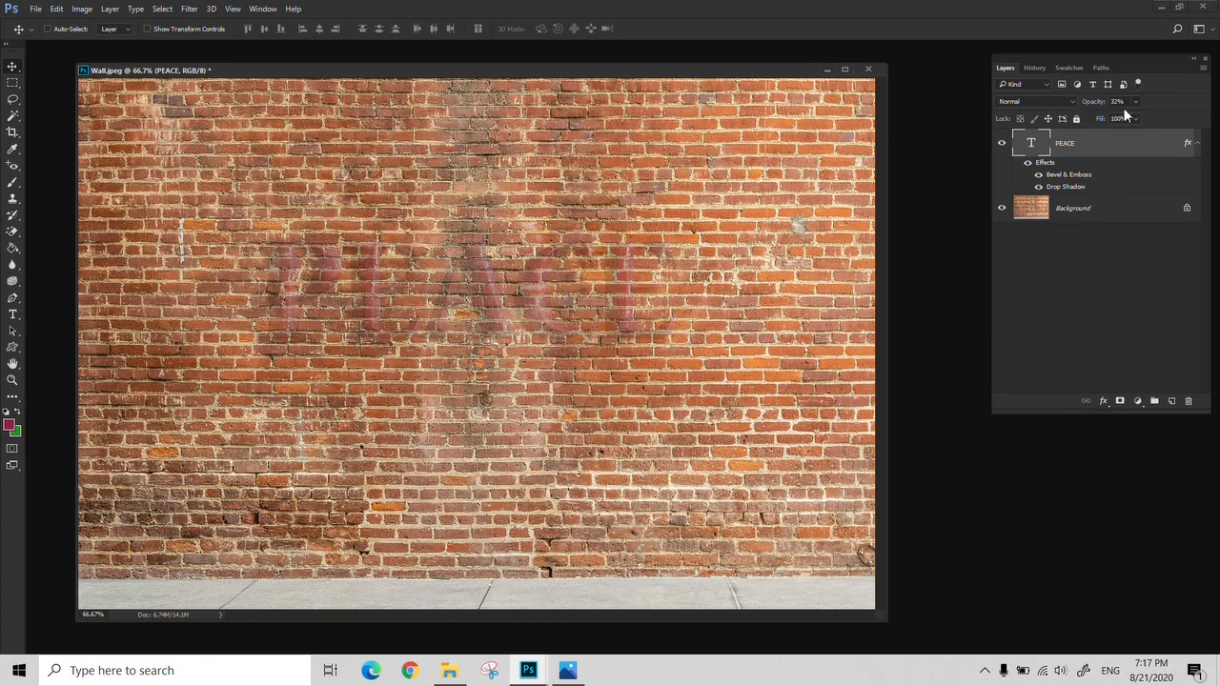
pyautogui.click(1135, 101)
pyautogui.moveTo(1134, 116); pyautogui.dragTo(1204, 114)
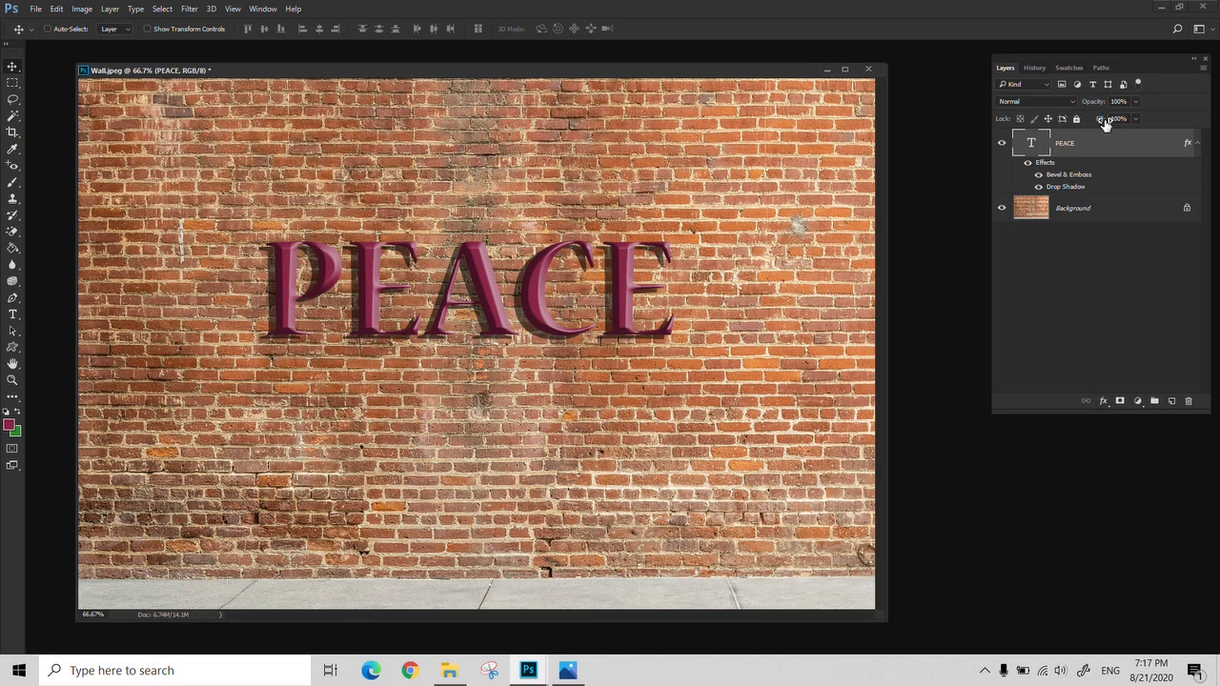
# Compare the "PEACE" layer with its fill at 0% and its opacity at 0%, and restore both to 100%
pyautogui.click(1135, 118)
pyautogui.moveTo(1129, 134); pyautogui.dragTo(1085, 142)
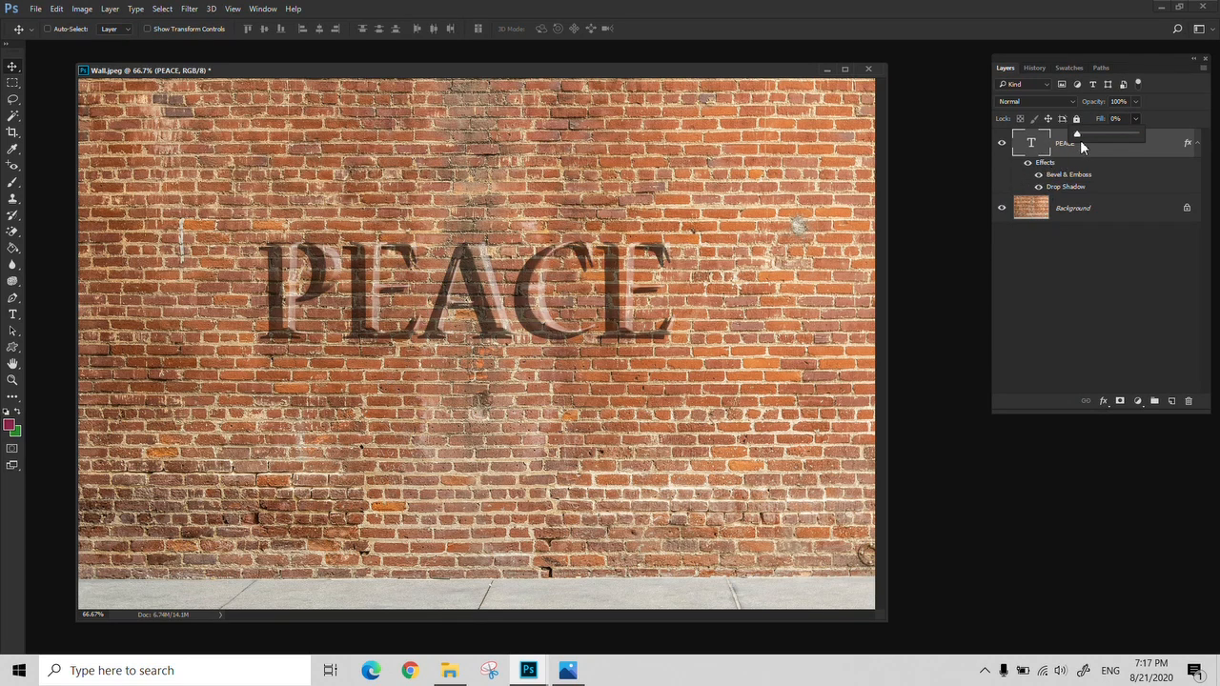
pyautogui.moveTo(1079, 140); pyautogui.dragTo(1015, 119)
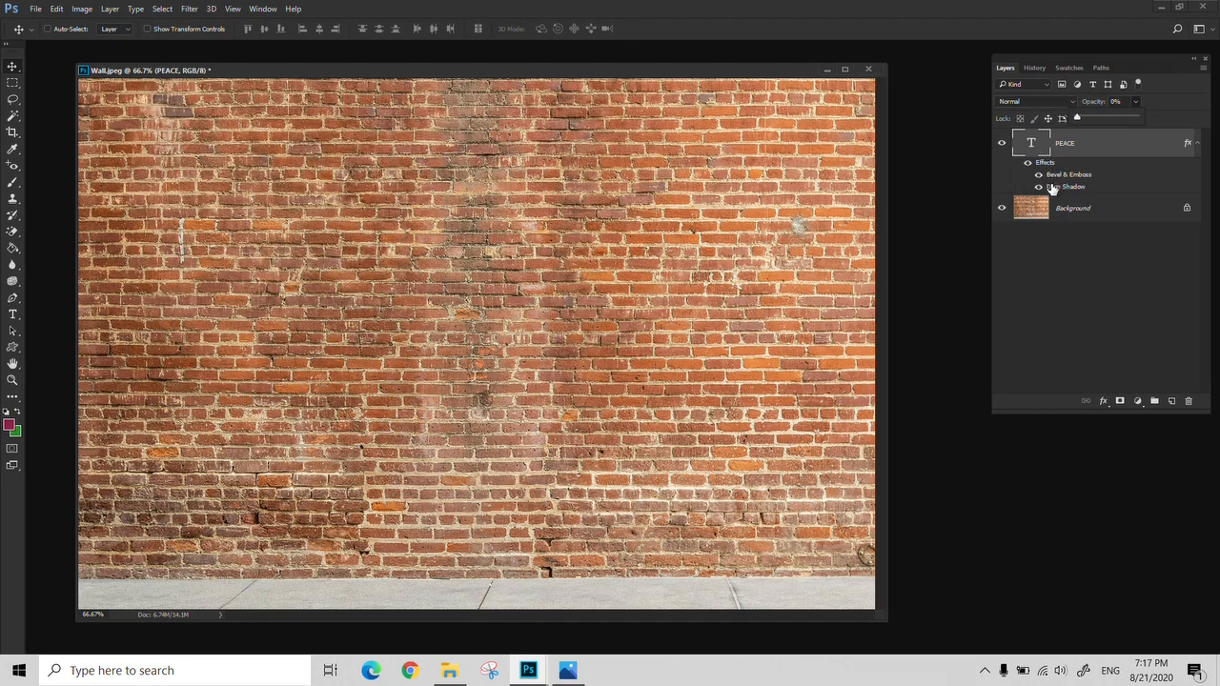
pyautogui.moveTo(1077, 117); pyautogui.dragTo(1159, 116)
pyautogui.click(1142, 226)
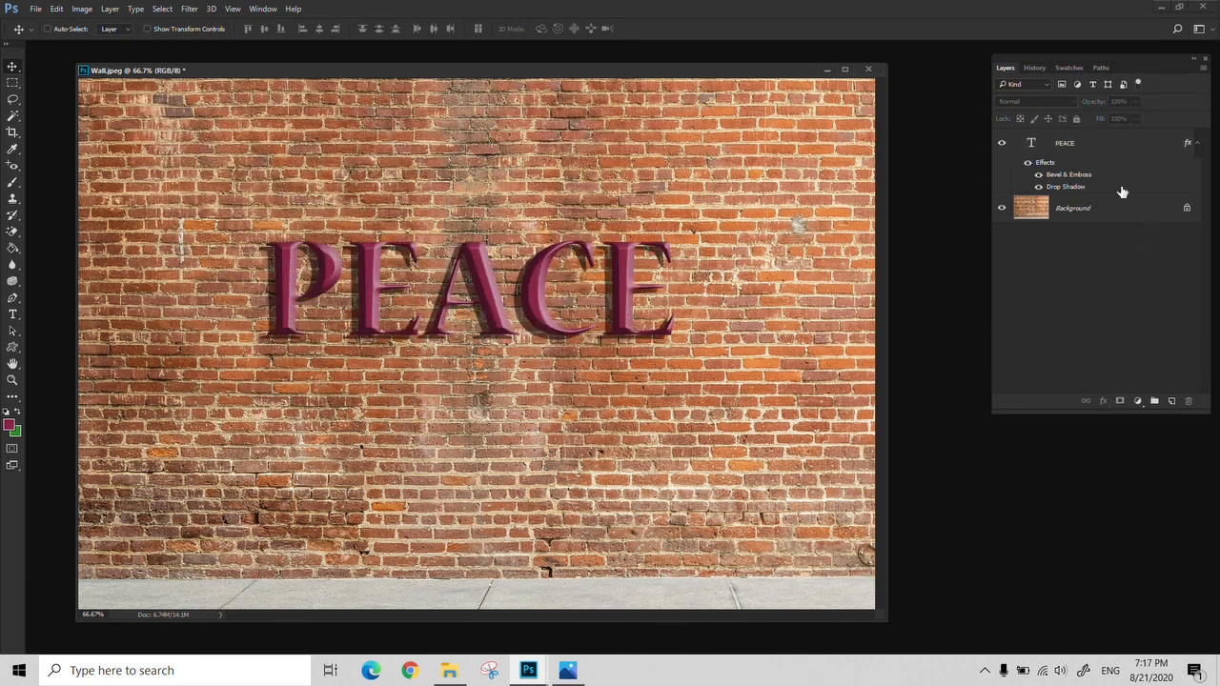
# Compare the "PEACE" layer's fill and opacity at 53%, and finish with 0% fill at 100% opacity
pyautogui.click(1135, 119)
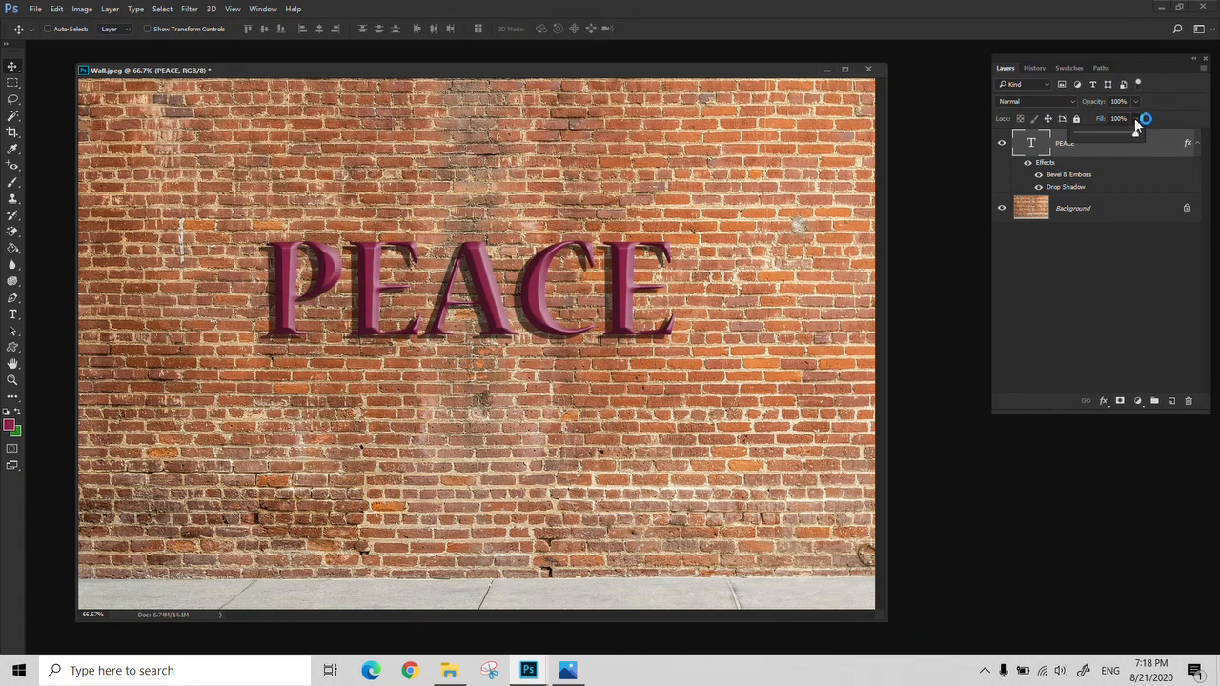
pyautogui.moveTo(1121, 133); pyautogui.dragTo(1091, 135)
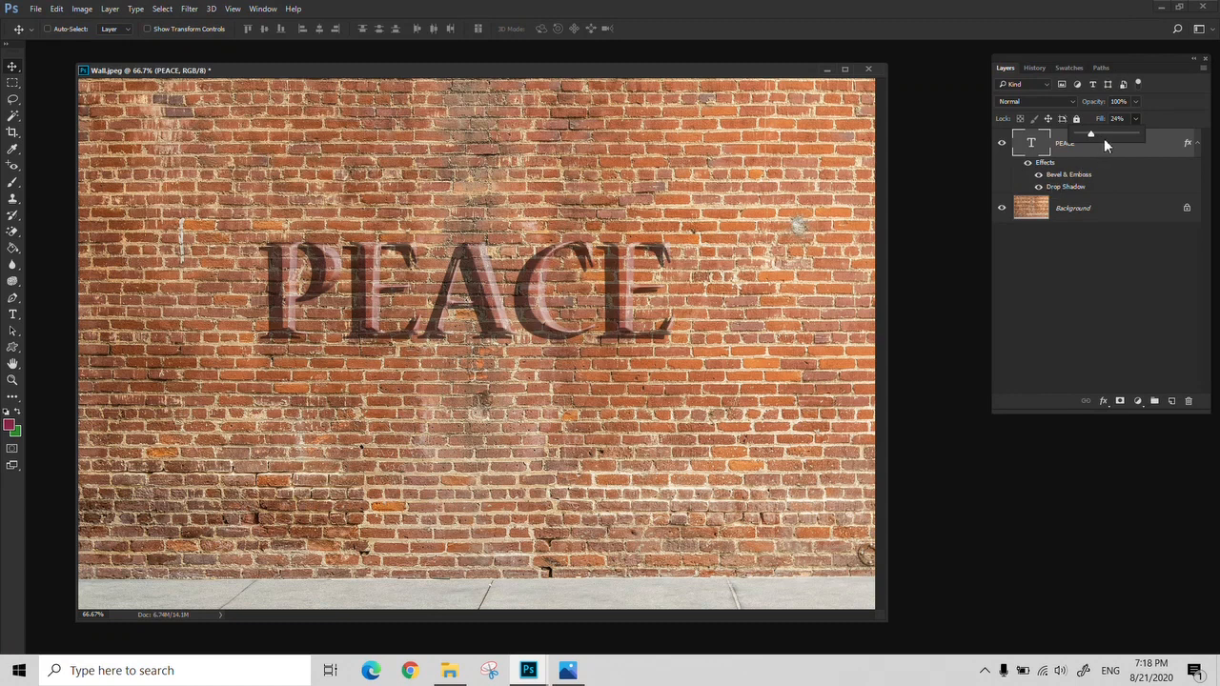
pyautogui.moveTo(1096, 141); pyautogui.dragTo(1109, 139)
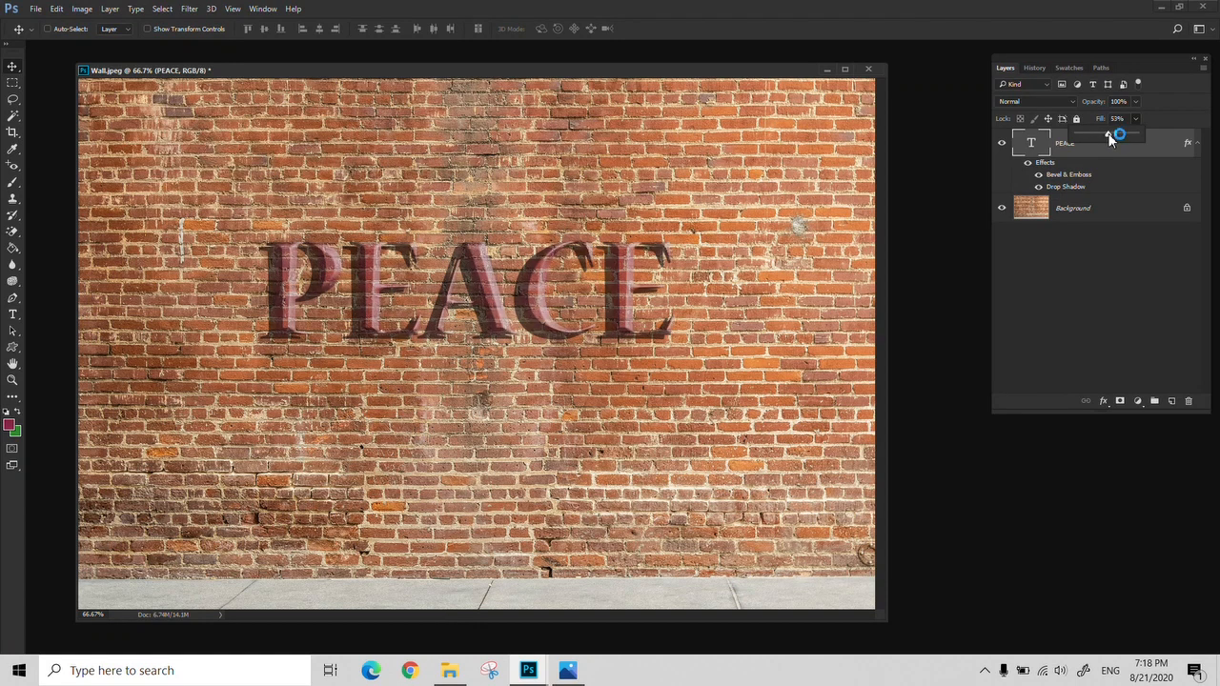
pyautogui.click(1135, 101)
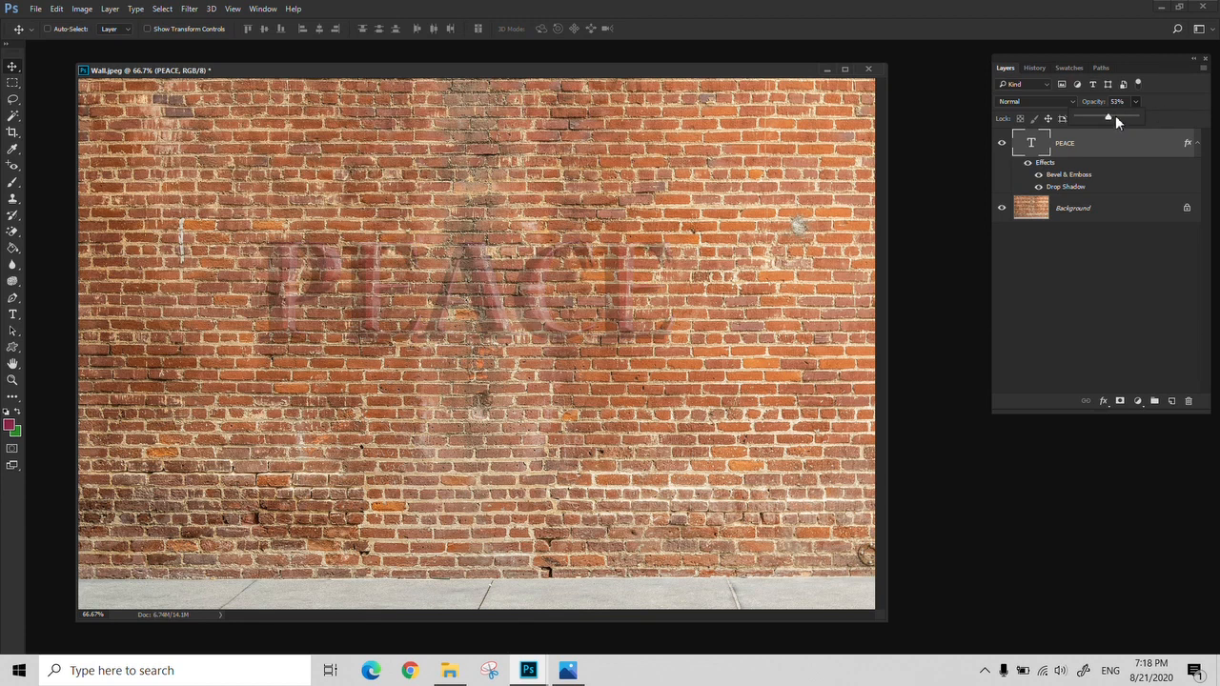
pyautogui.press('Escape')
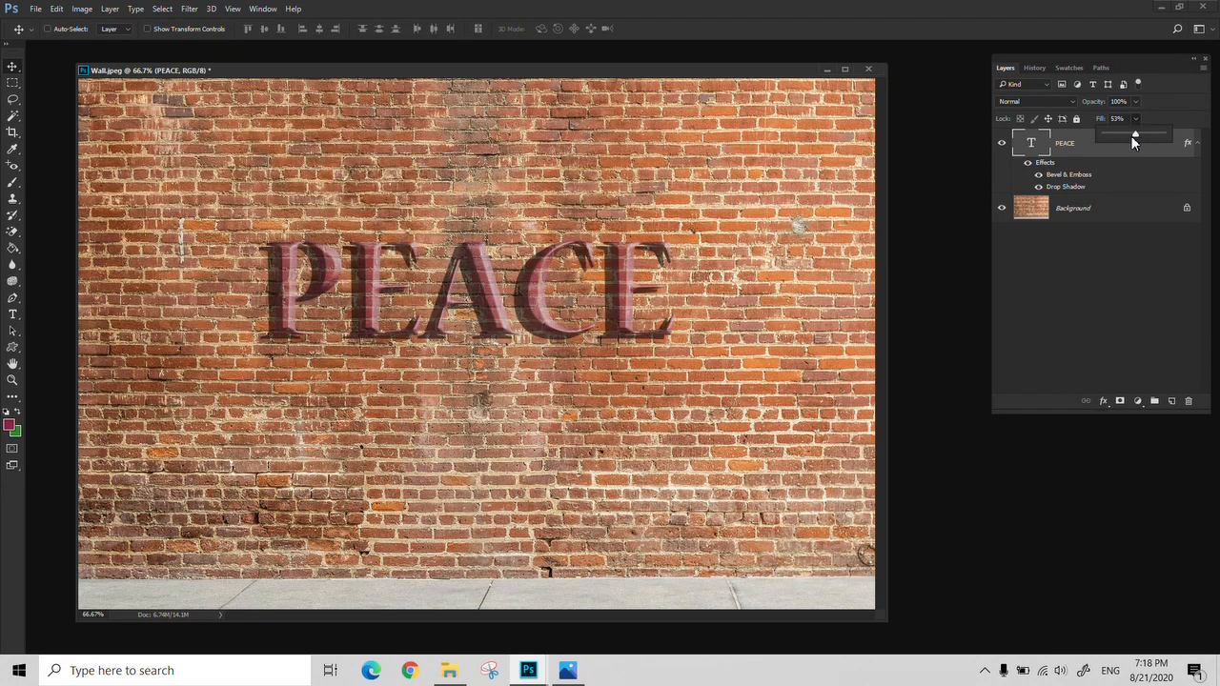
pyautogui.moveTo(1121, 140); pyautogui.dragTo(1045, 142)
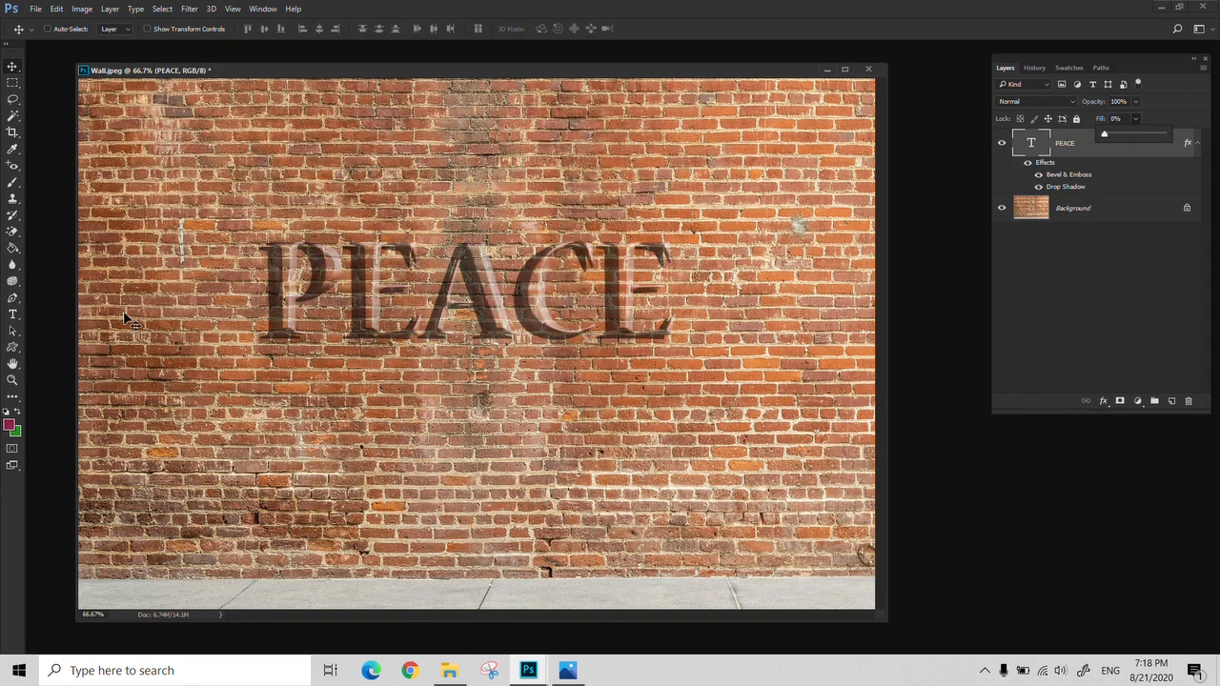
# Examine the embossed letters on the bricks close up in full-screen mode, and return to the whole image in standard screen mode
pyautogui.press('z')
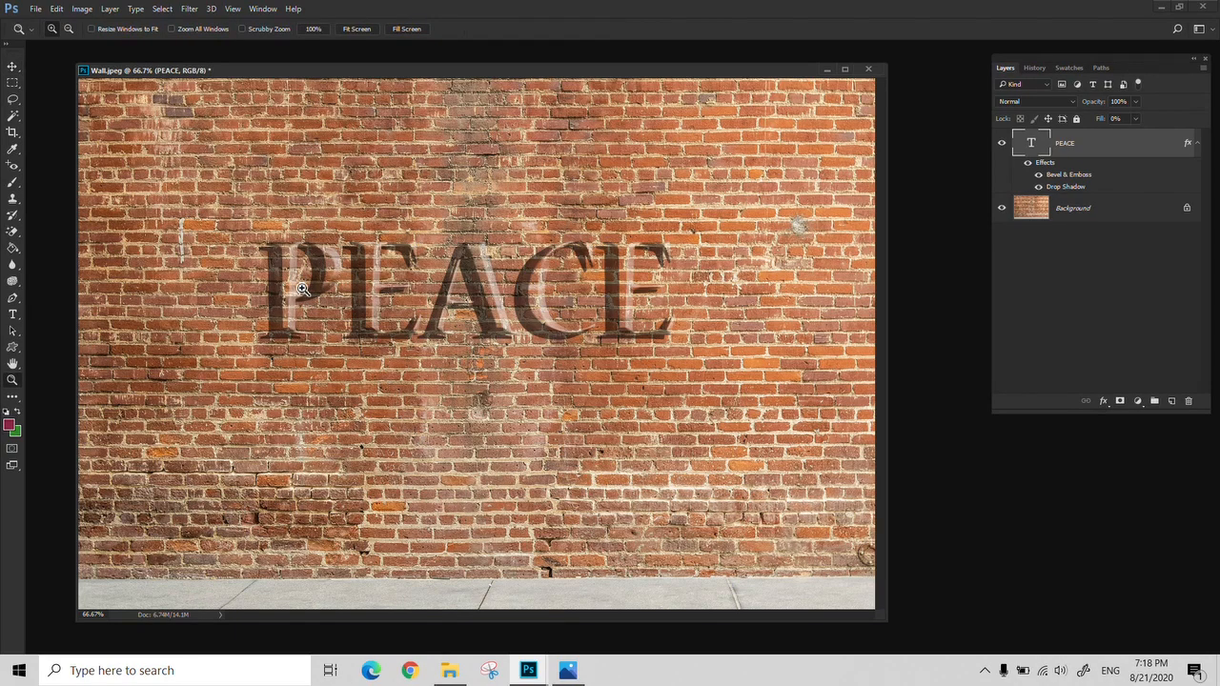
pyautogui.click(301, 289)
pyautogui.click(301, 288)
pyautogui.press('f')
pyautogui.moveTo(481, 357); pyautogui.dragTo(305, 354)
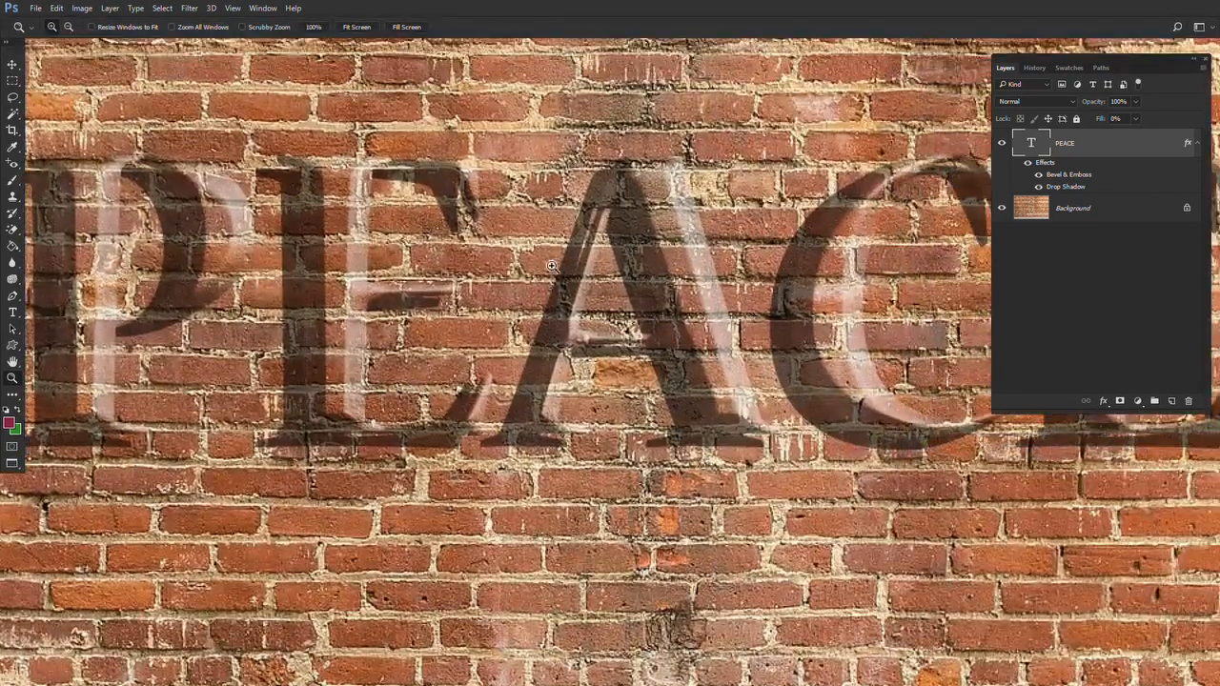
pyautogui.keyDown('alt'); pyautogui.click(553, 269); pyautogui.keyUp('alt')
pyautogui.keyDown('alt'); pyautogui.click(551, 268); pyautogui.keyUp('alt')
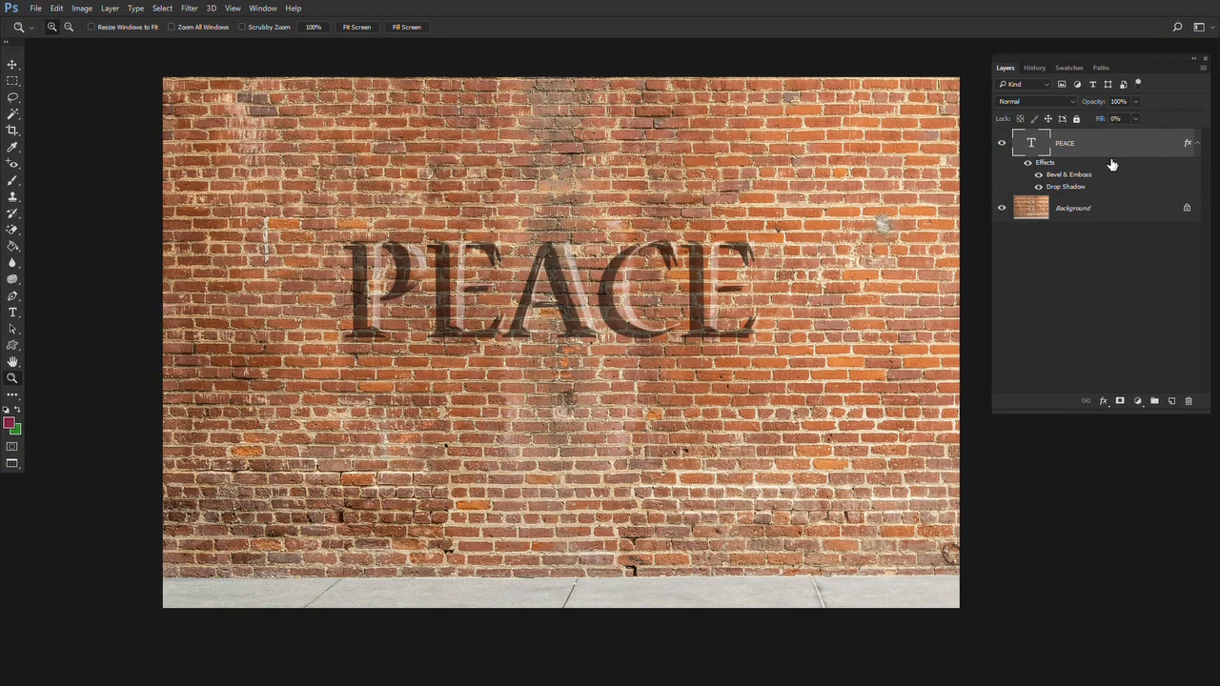
pyautogui.press('f')
pyautogui.press('f')
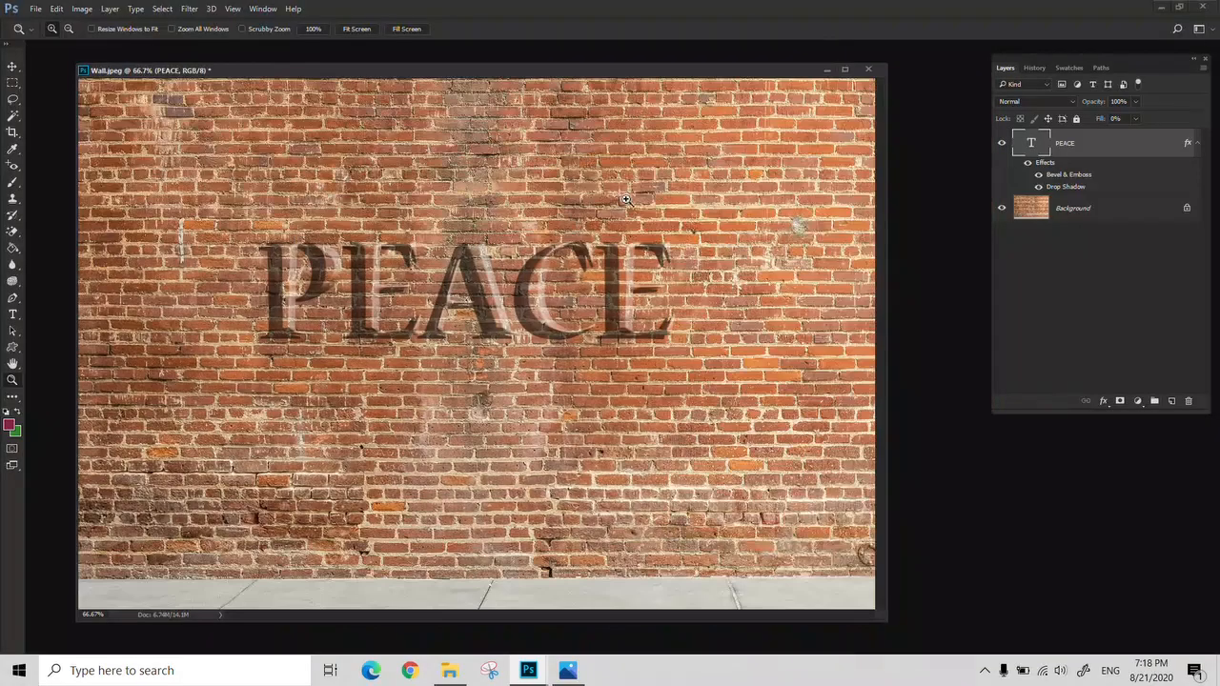
# Close the Wall.jpeg document
pyautogui.click(866, 69)
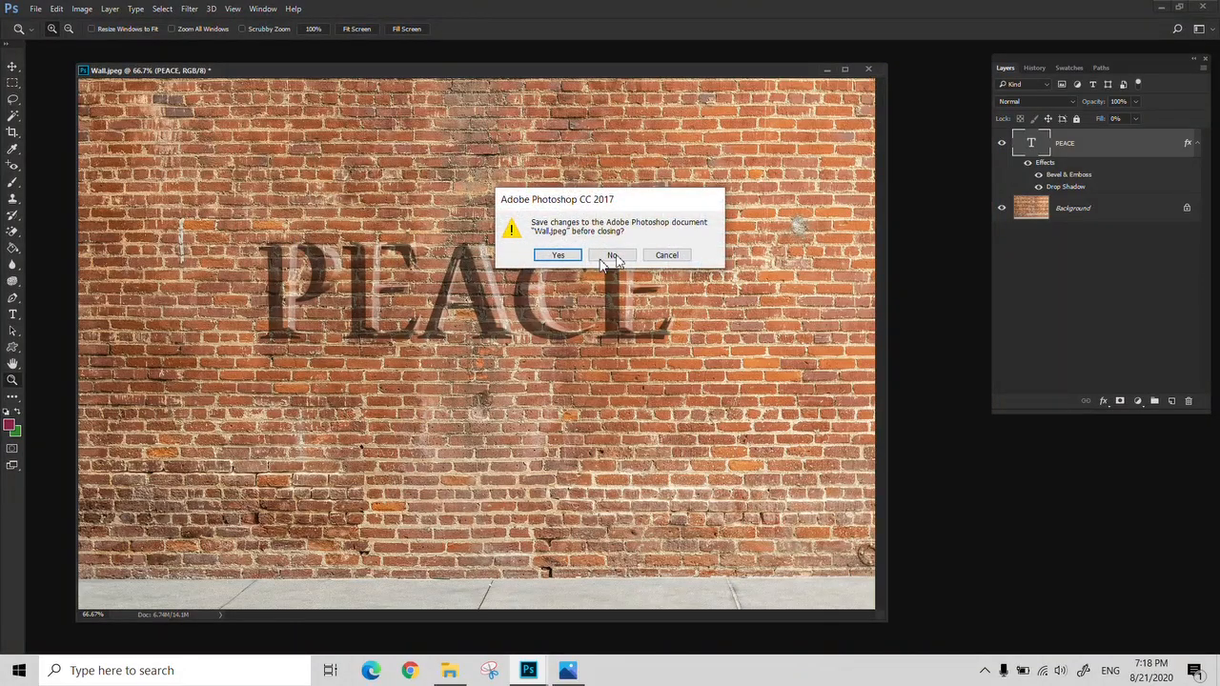